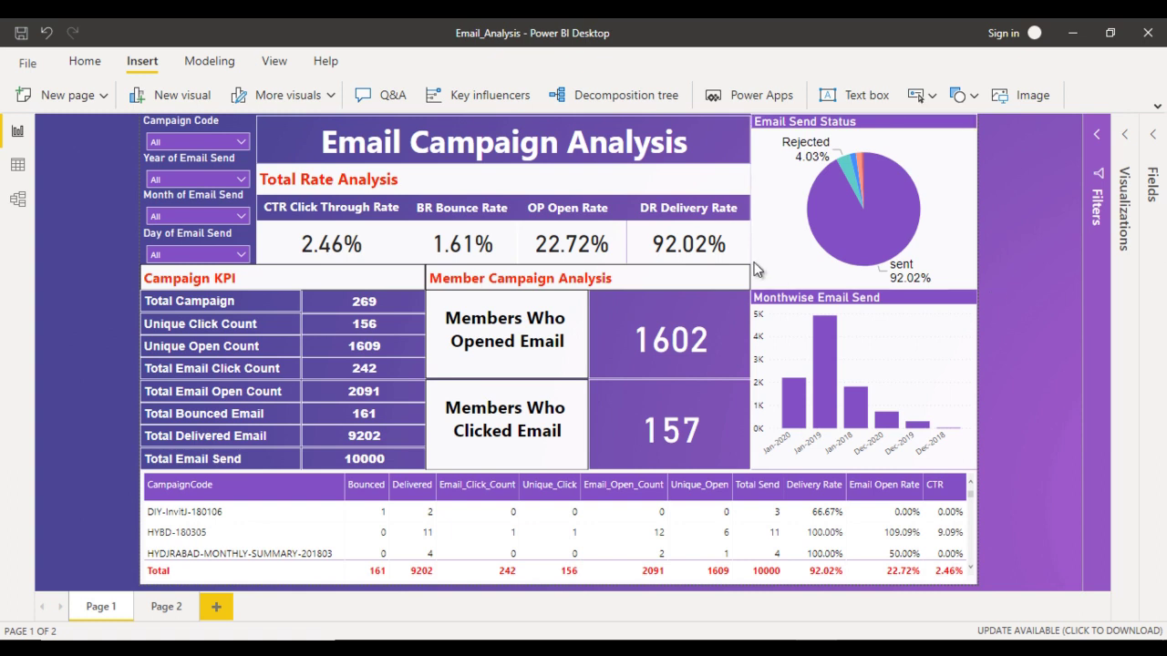
Step: Expand and close the Campaign Code, Year and Month slicer lists to review their values
{"action": "left_click", "coordinate": [189, 144]}
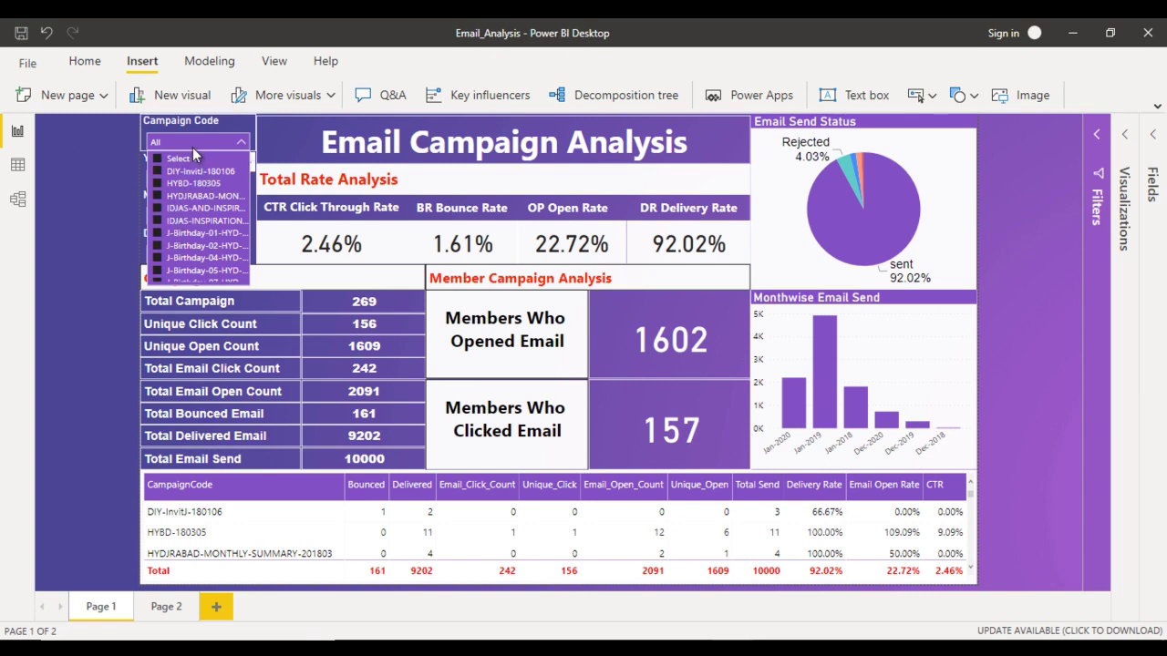
{"action": "left_click", "coordinate": [192, 144]}
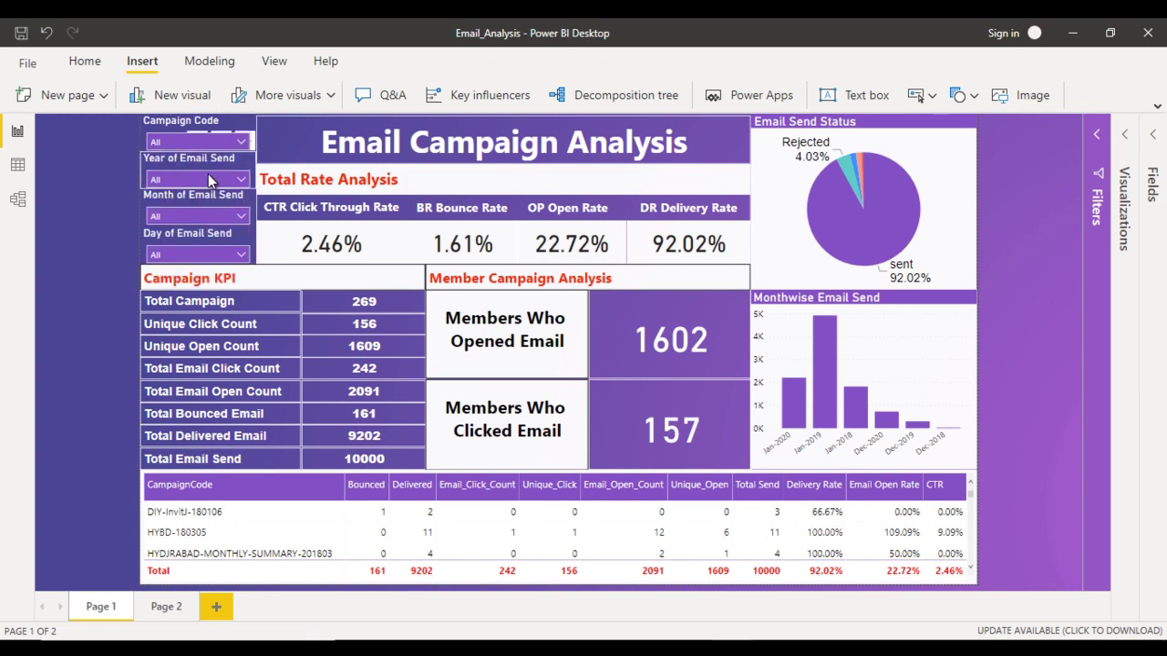
{"action": "left_click", "coordinate": [232, 185]}
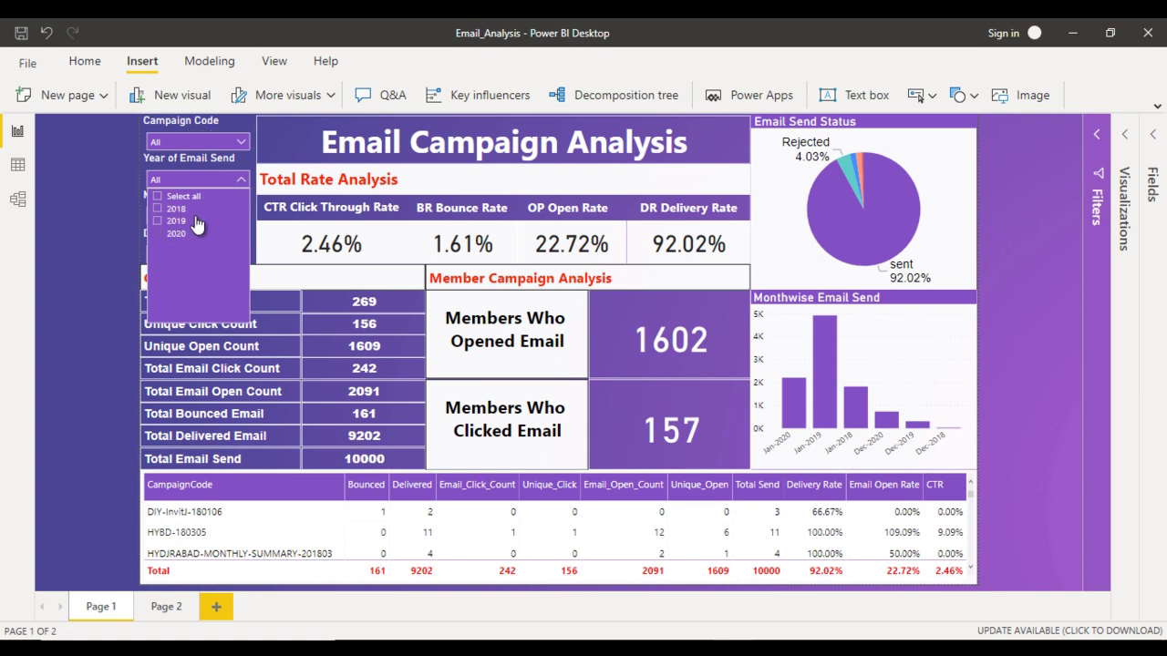
{"action": "left_click", "coordinate": [226, 183]}
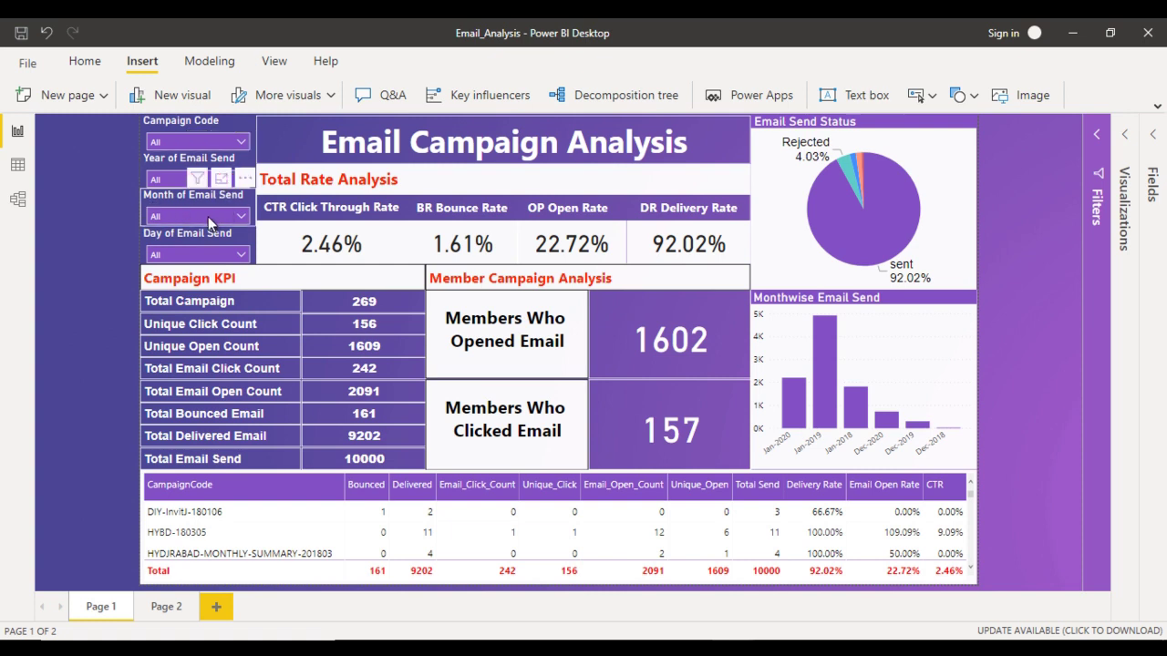
{"action": "left_click", "coordinate": [208, 219]}
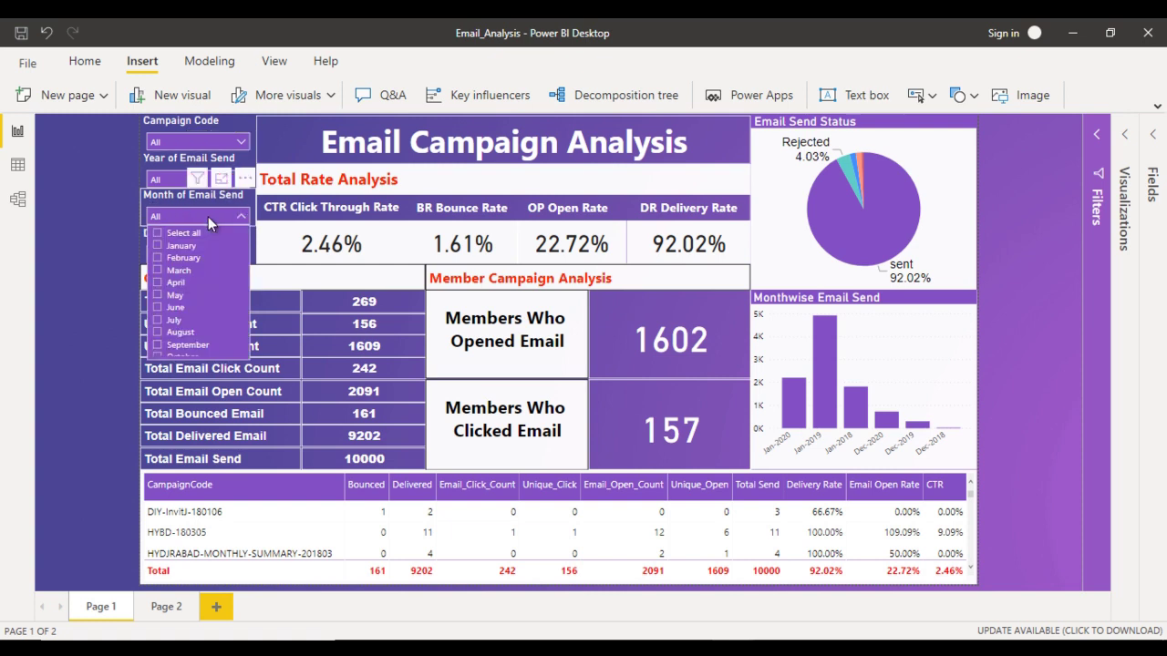
{"action": "scroll", "coordinate": [206, 273], "scroll_direction": "down", "scroll_amount": 1}
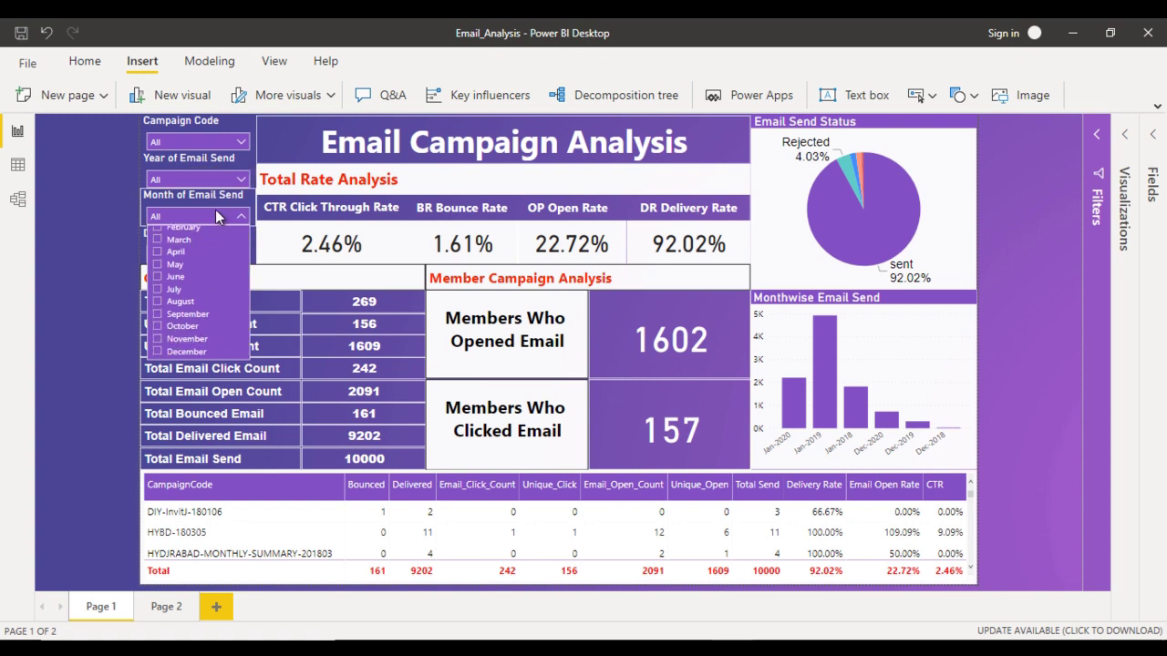
{"action": "left_click", "coordinate": [214, 213]}
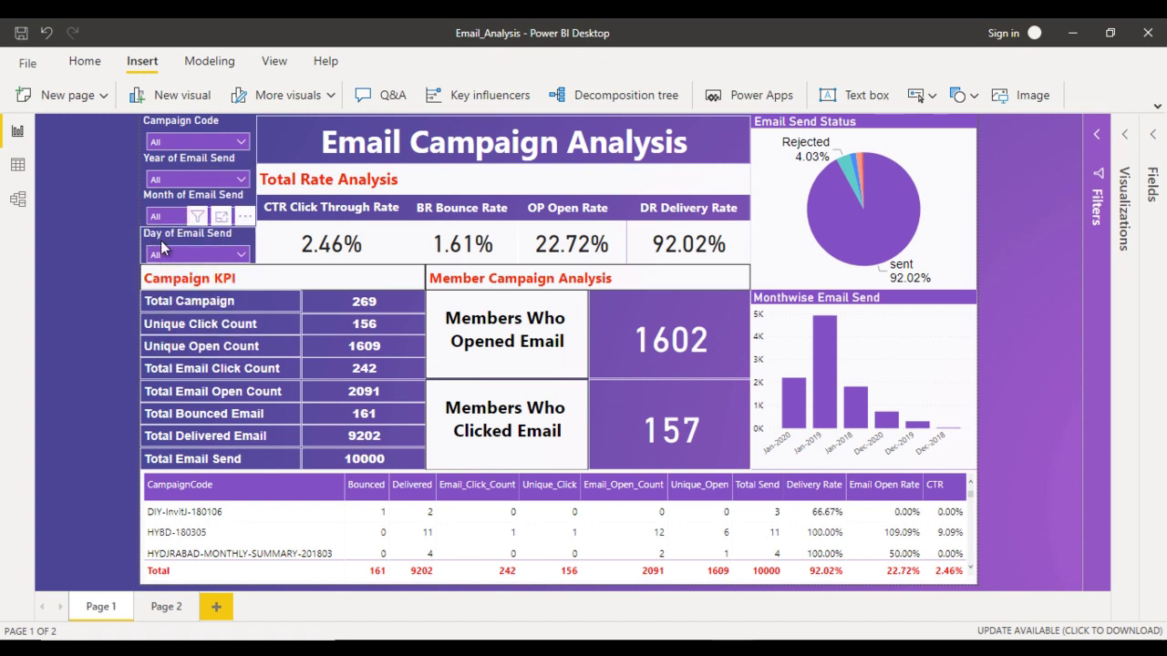
Step: Scroll through the Day slicer's values, then close its list
{"action": "left_click", "coordinate": [227, 254]}
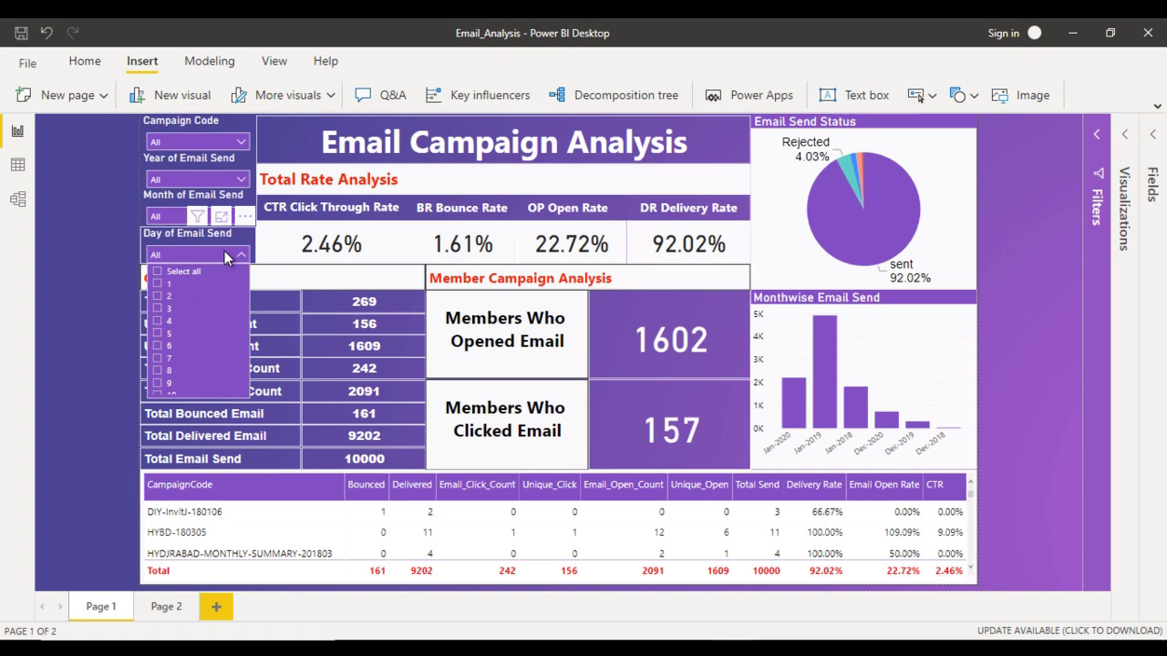
{"action": "scroll", "coordinate": [205, 341], "scroll_direction": "down", "scroll_amount": 3}
{"action": "scroll", "coordinate": [205, 341], "scroll_direction": "down", "scroll_amount": 3}
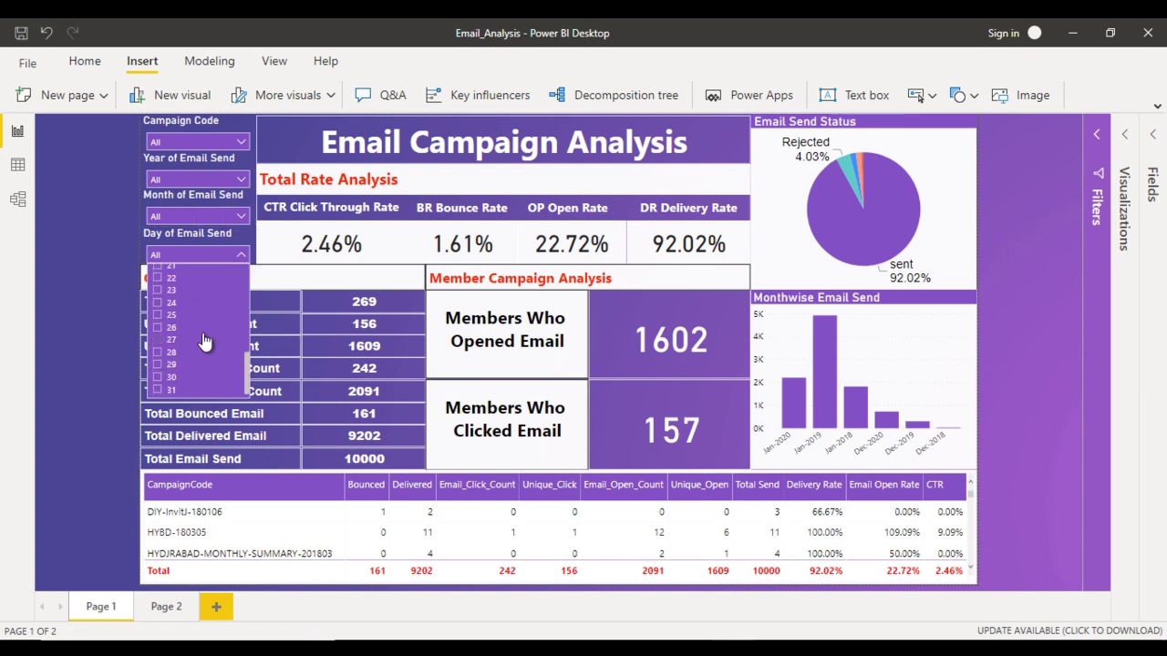
{"action": "left_click", "coordinate": [225, 253]}
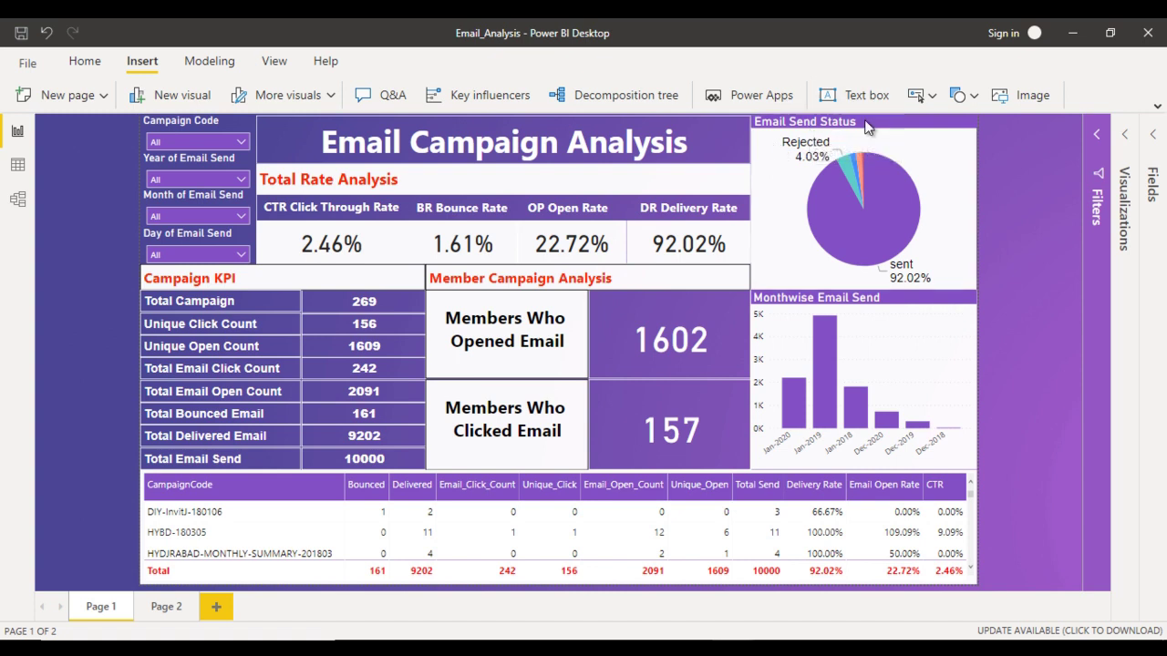
{"action": "mouse_move", "coordinate": [897, 251]}
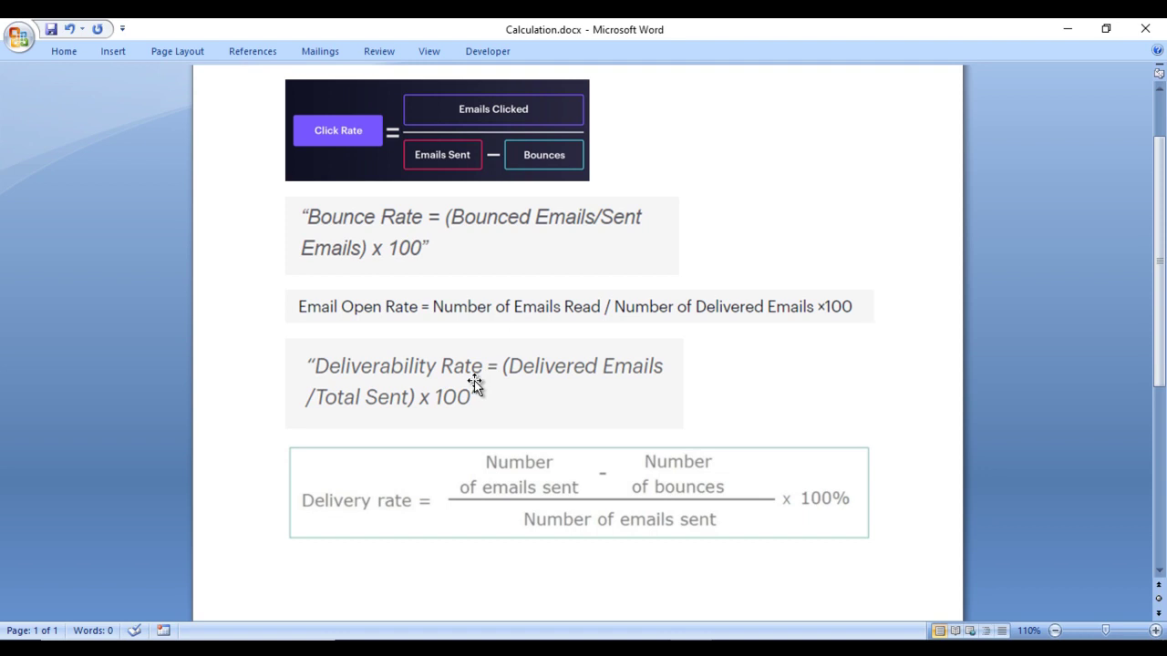
{"action": "left_click", "coordinate": [544, 505]}
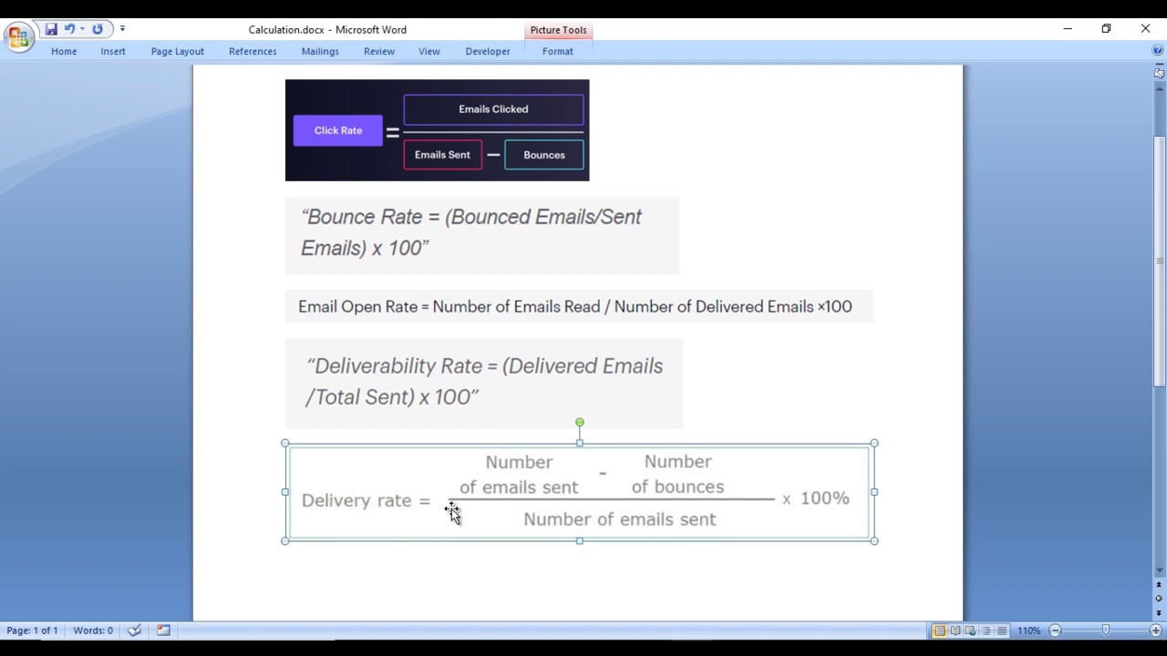
{"action": "left_click", "coordinate": [404, 381]}
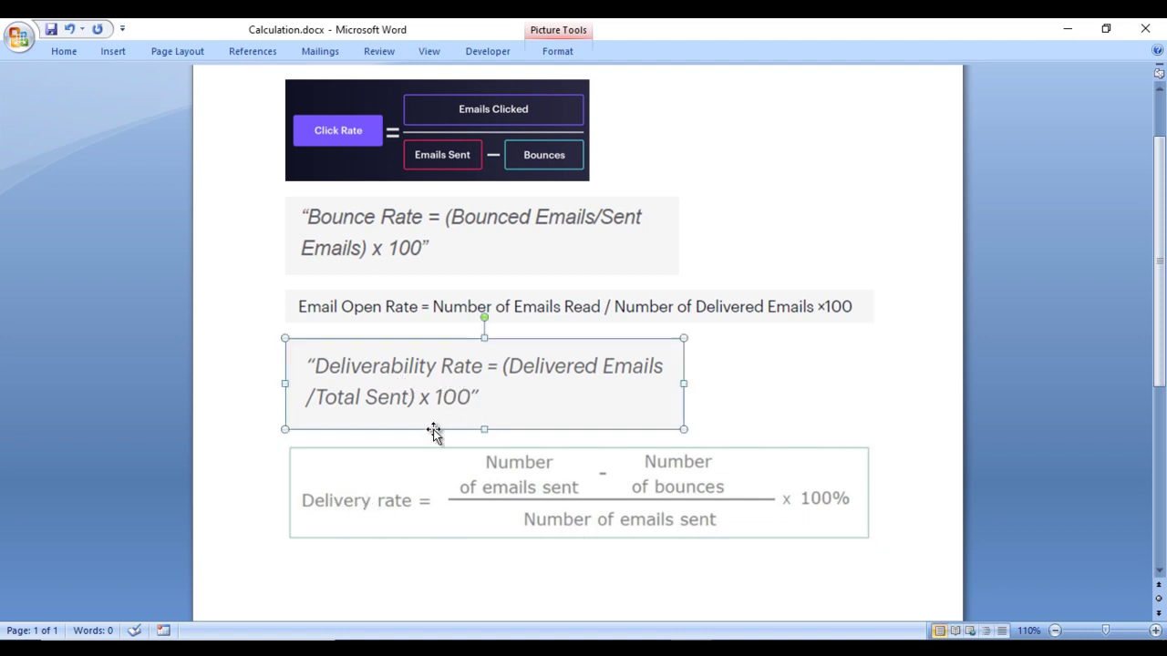
{"action": "left_click", "coordinate": [515, 503]}
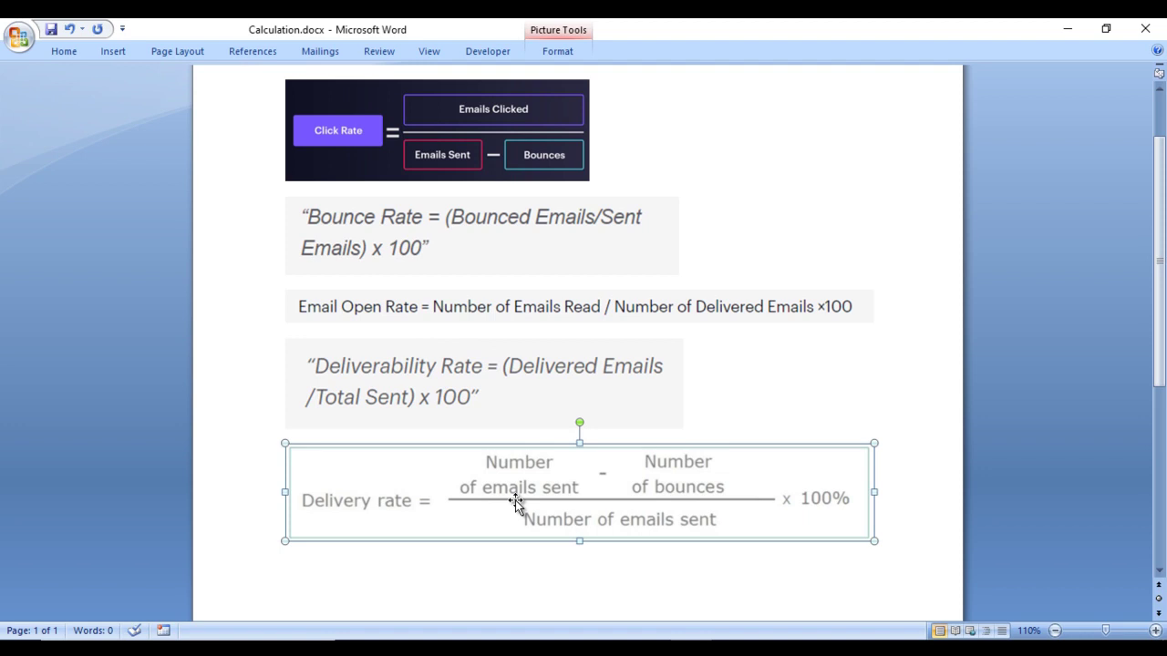
{"action": "left_click", "coordinate": [404, 381]}
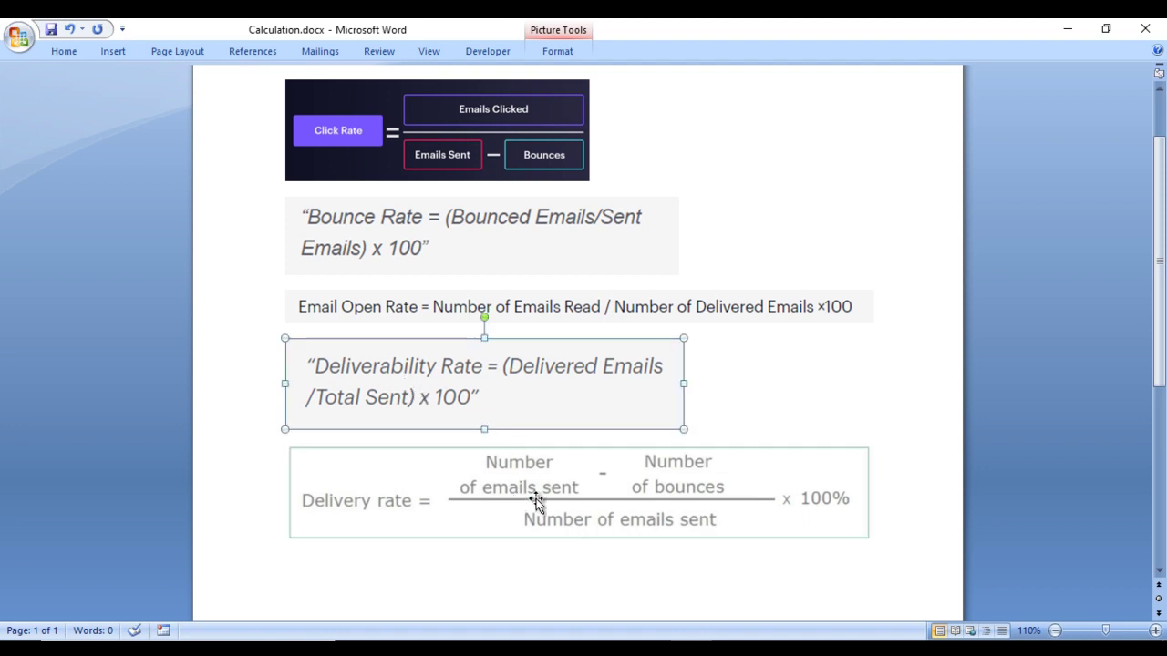
{"action": "scroll", "coordinate": [536, 493], "scroll_direction": "up", "scroll_amount": 2}
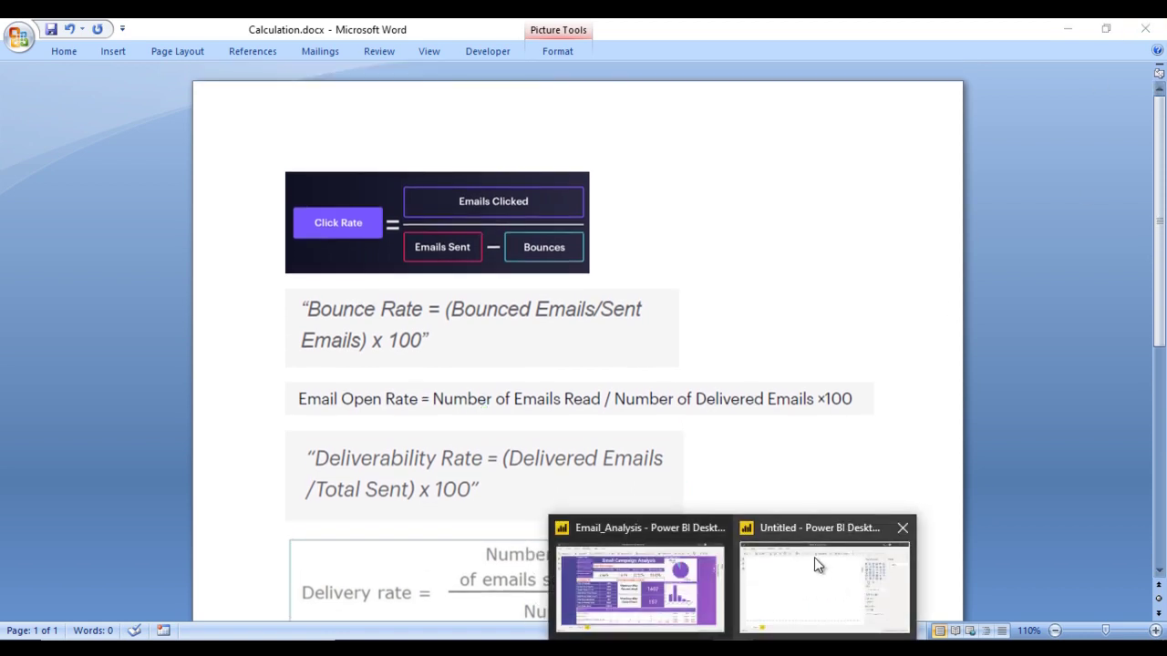
Step: In the untitled report, start an Excel import from the Data13.xlsx workbook
{"action": "left_click", "coordinate": [811, 567]}
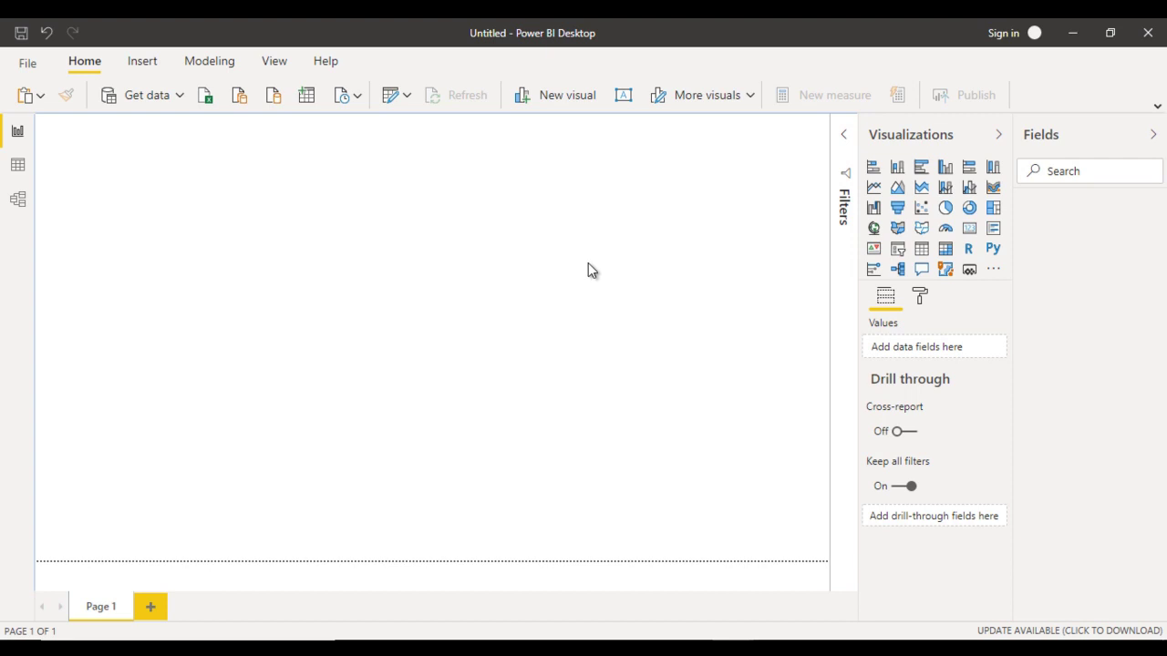
{"action": "left_click", "coordinate": [178, 95]}
{"action": "left_click", "coordinate": [176, 164]}
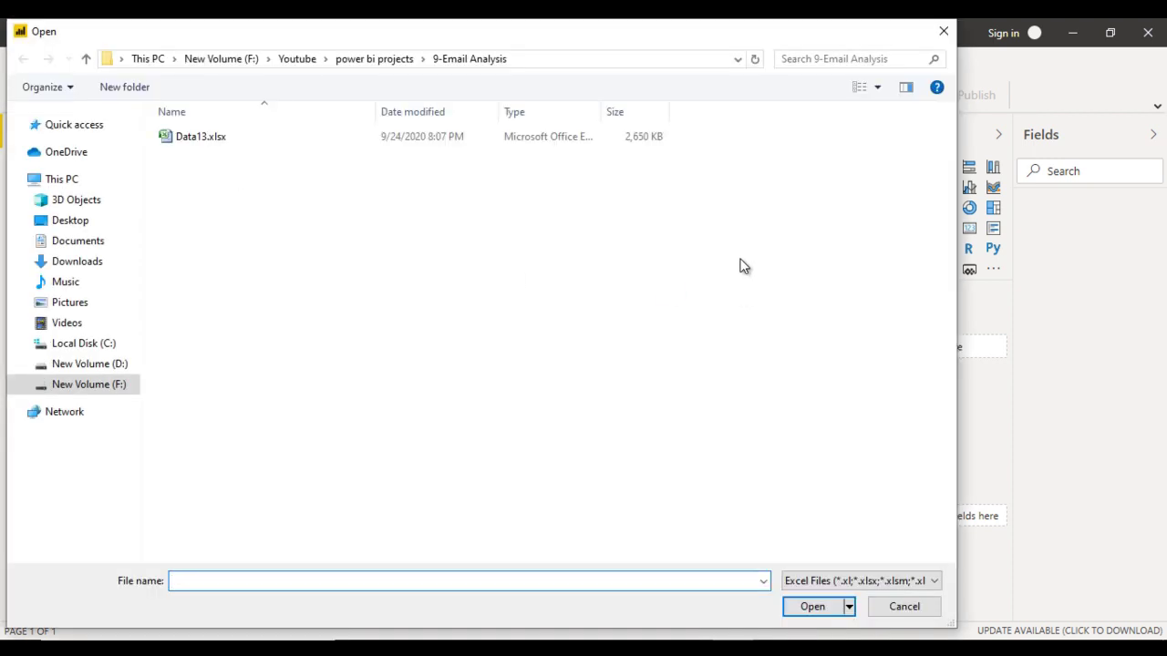
{"action": "left_click", "coordinate": [339, 146]}
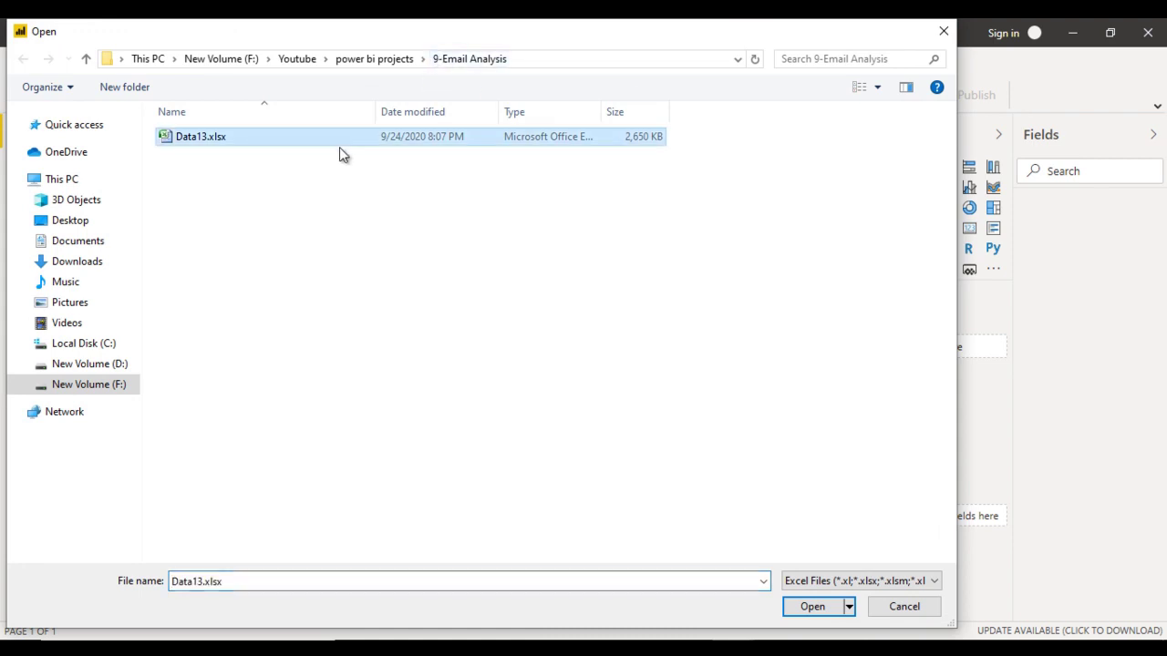
{"action": "left_click", "coordinate": [807, 608]}
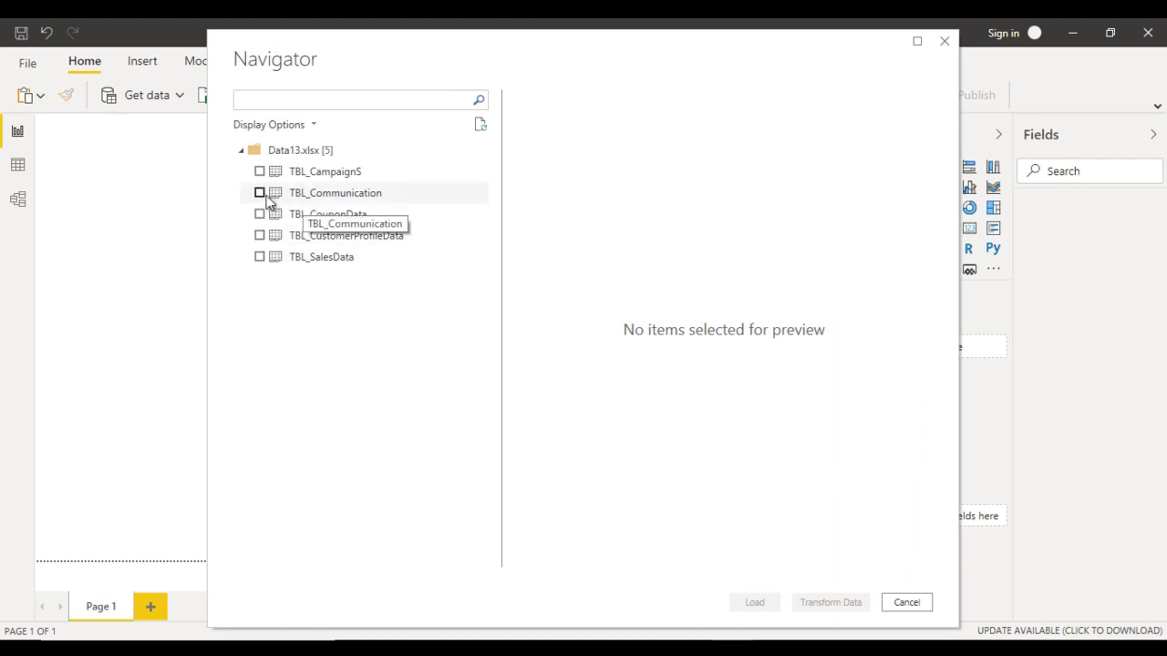
Step: Tick TBL_Communication in the Navigator and load it
{"action": "left_click", "coordinate": [259, 192]}
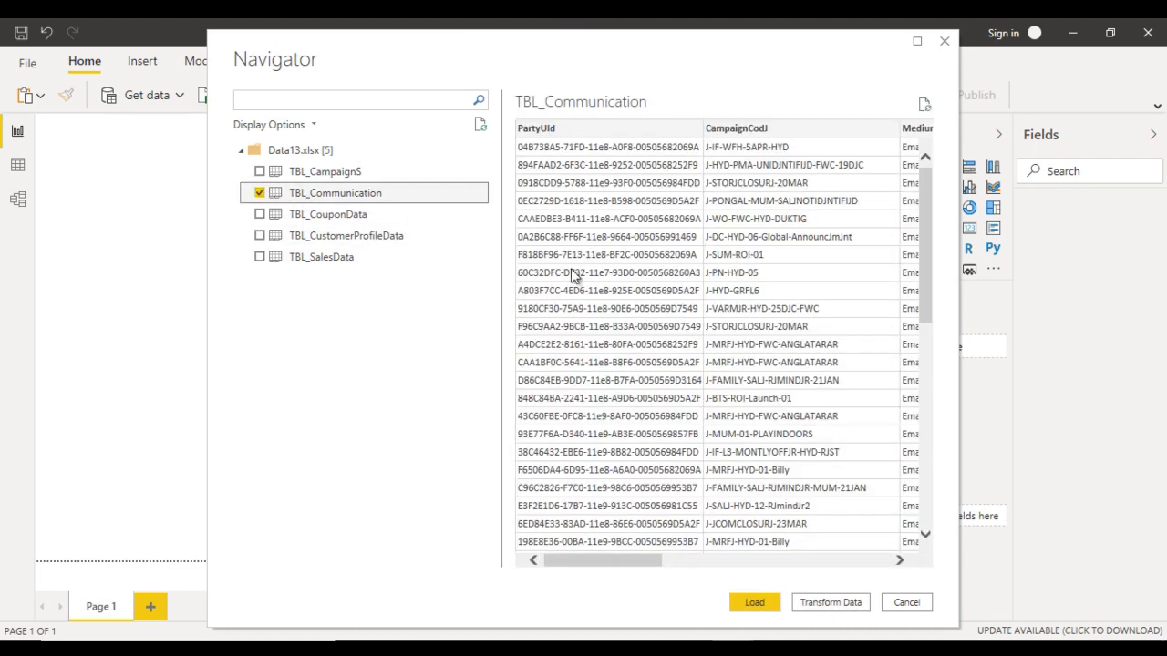
{"action": "left_click", "coordinate": [760, 603]}
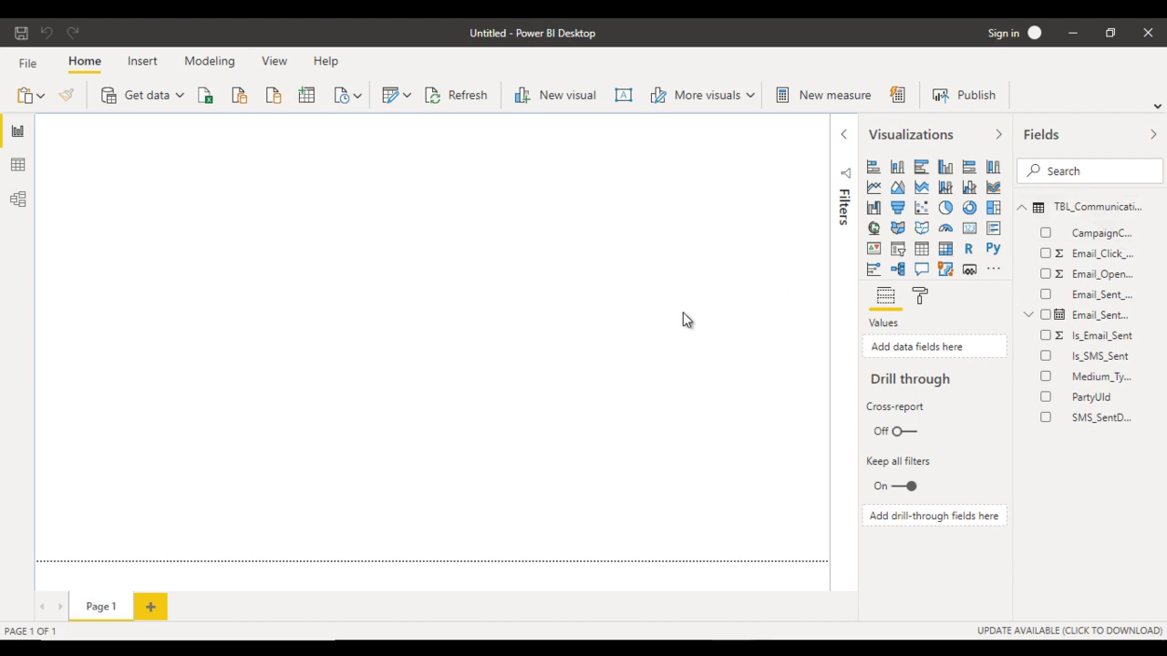
{"action": "mouse_move", "coordinate": [757, 581]}
{"action": "left_click", "coordinate": [638, 588]}
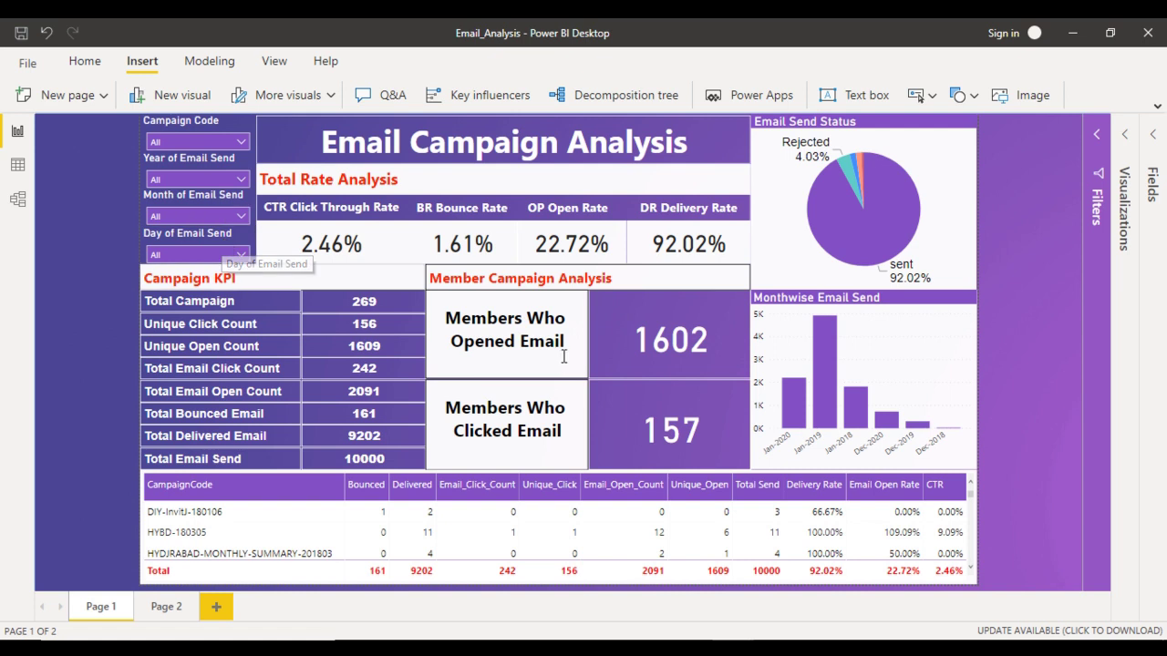
Step: Apply the purple Bloom theme to the untitled report from the View themes list
{"action": "left_click", "coordinate": [838, 565]}
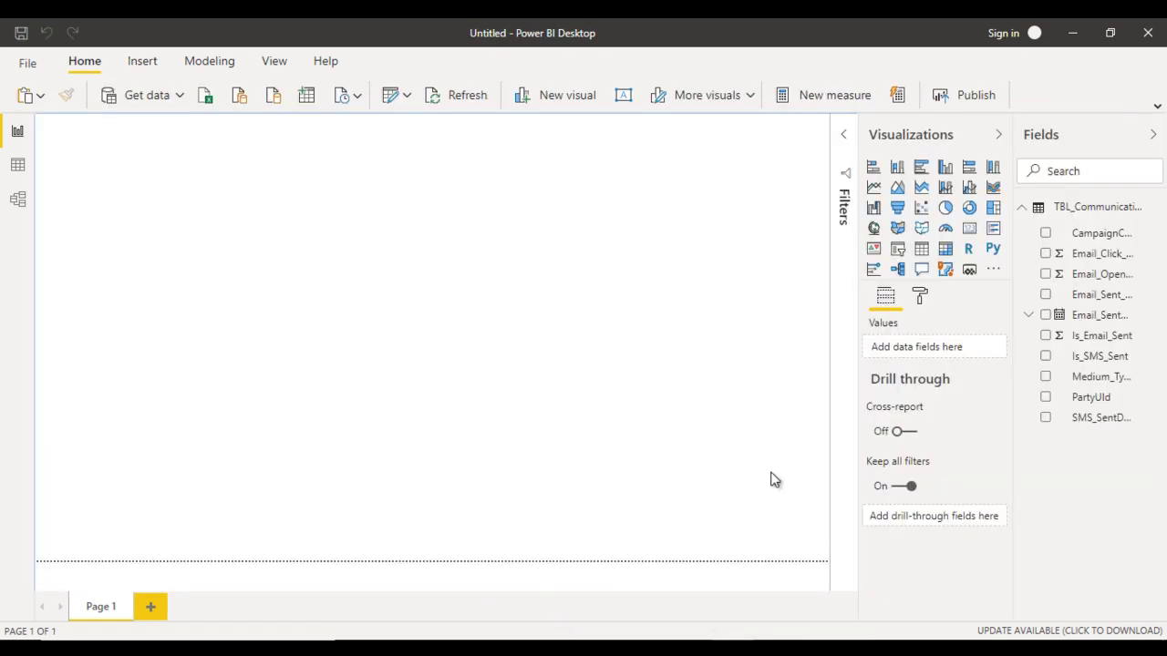
{"action": "left_click", "coordinate": [278, 46]}
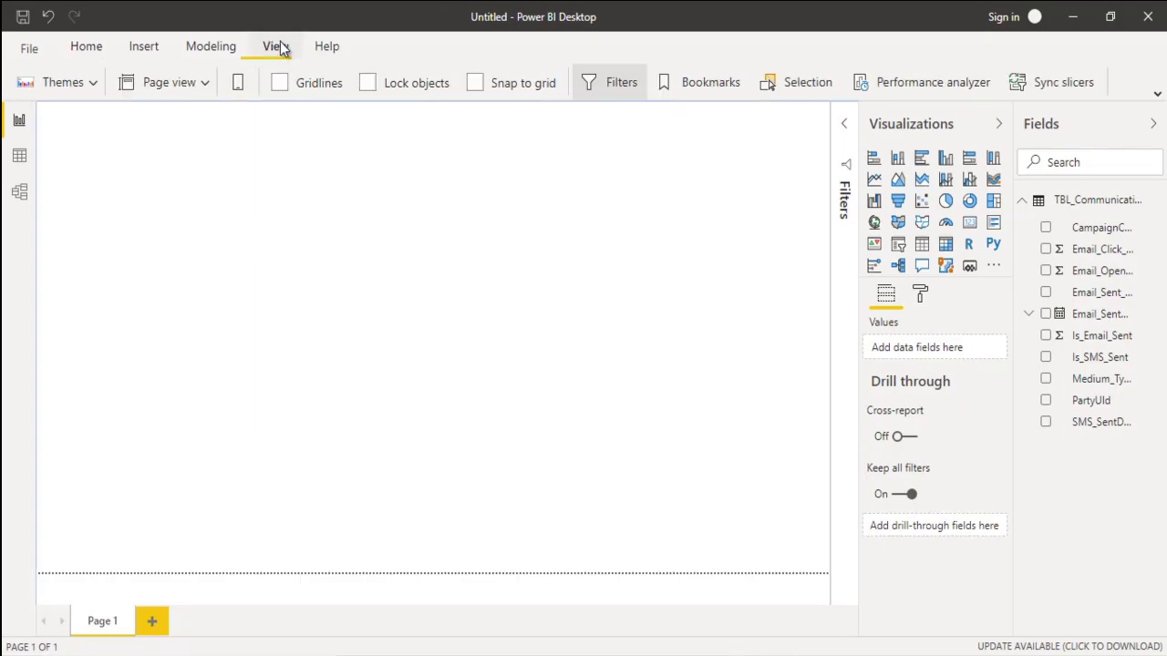
{"action": "left_click", "coordinate": [59, 85]}
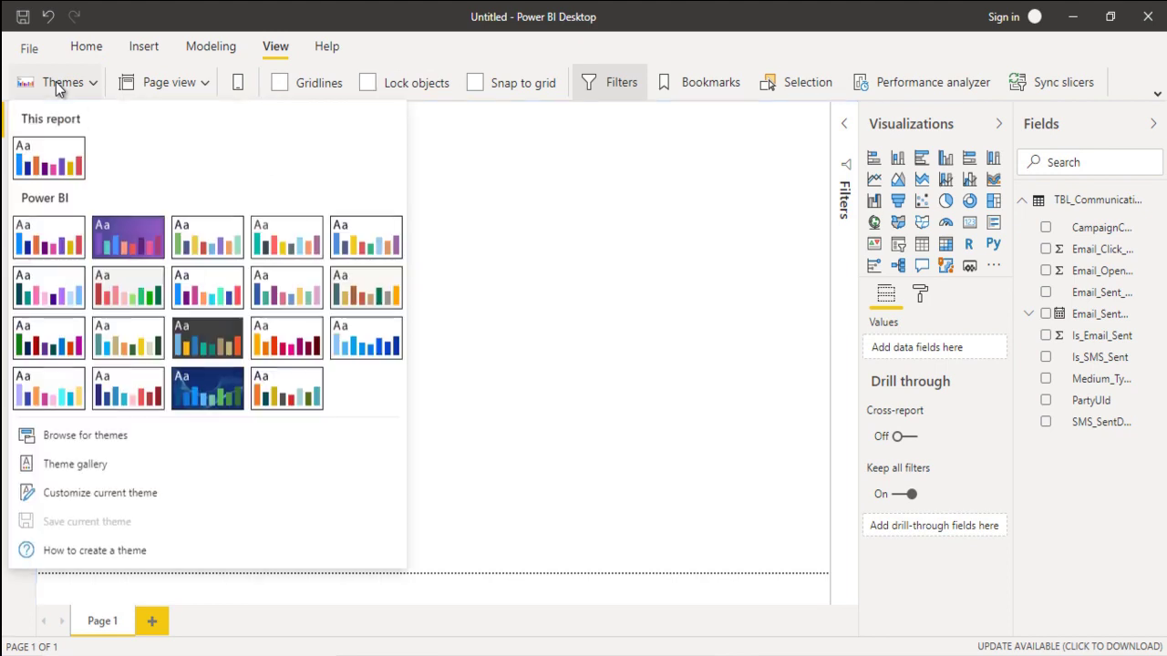
{"action": "left_click", "coordinate": [135, 238]}
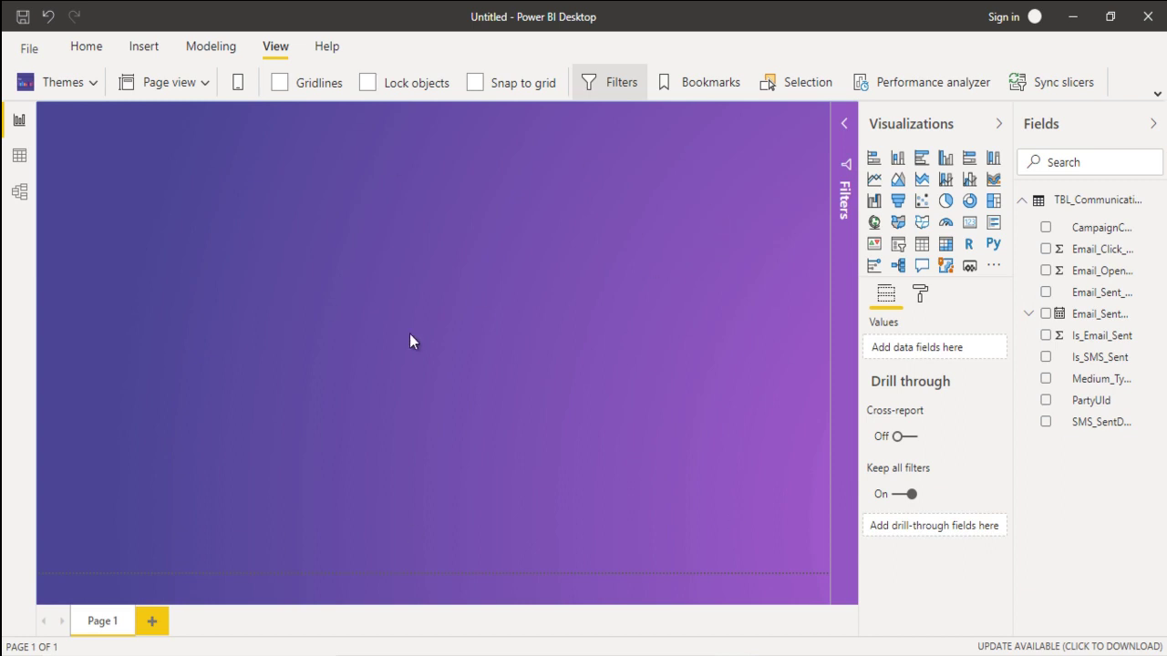
{"action": "left_click", "coordinate": [148, 49]}
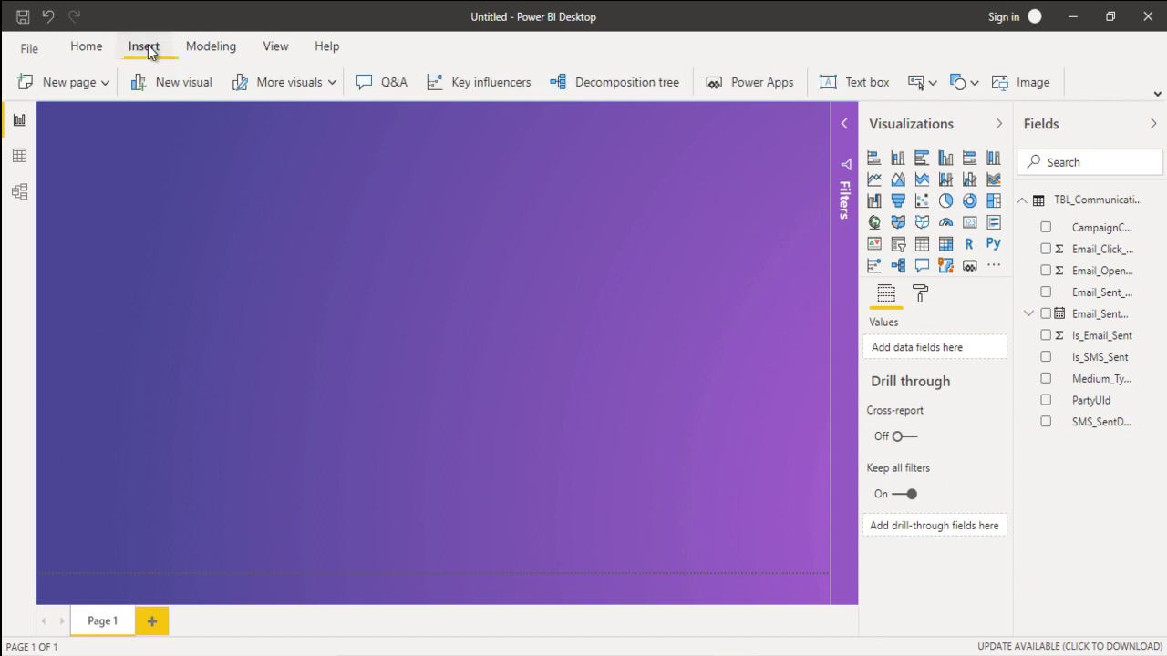
Step: Insert a text box across the top of the page and type the 'Email Campaign Analysis' title
{"action": "left_click", "coordinate": [857, 84]}
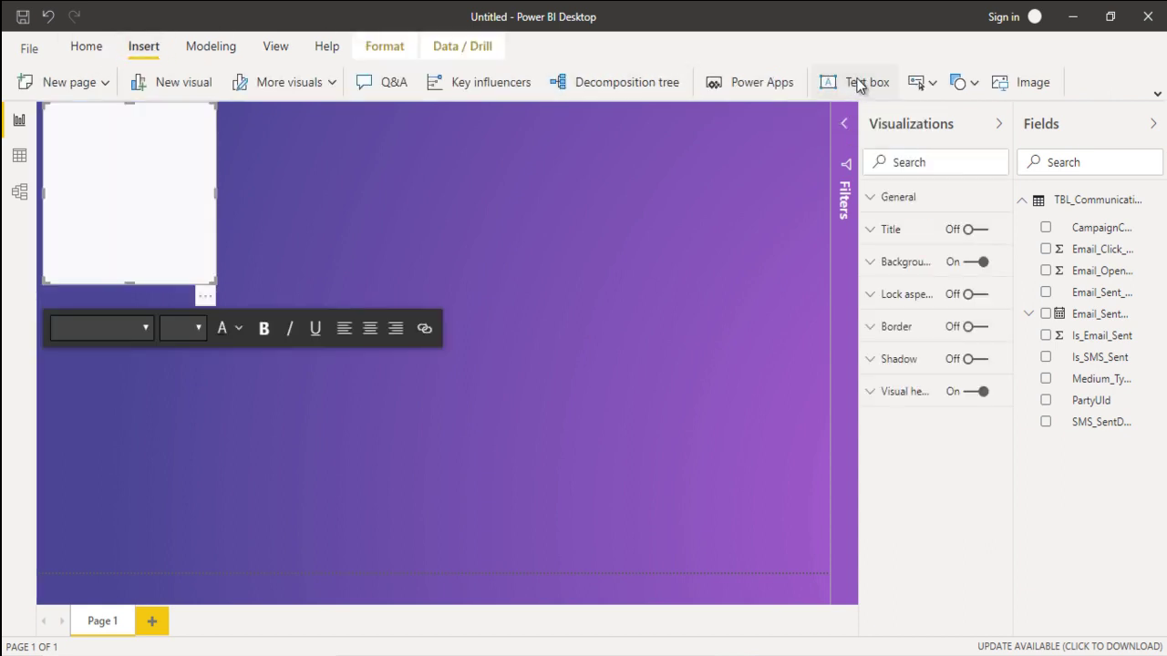
{"action": "left_click_drag", "start_coordinate": [215, 193], "coordinate": [600, 191]}
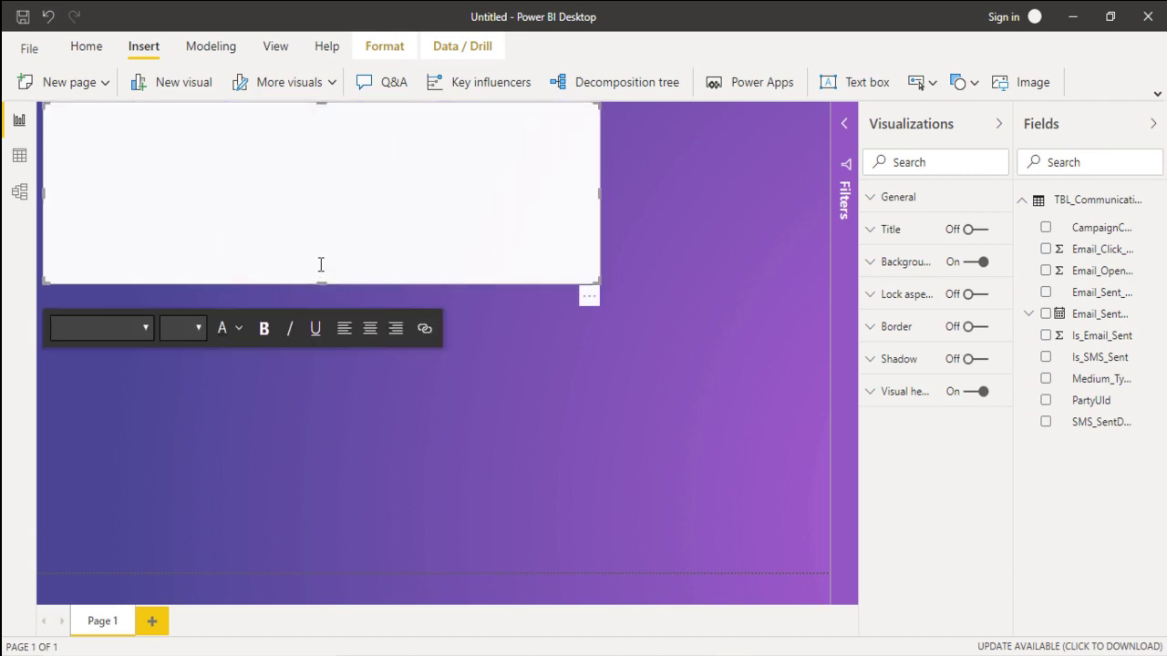
{"action": "left_click_drag", "start_coordinate": [323, 282], "coordinate": [323, 148]}
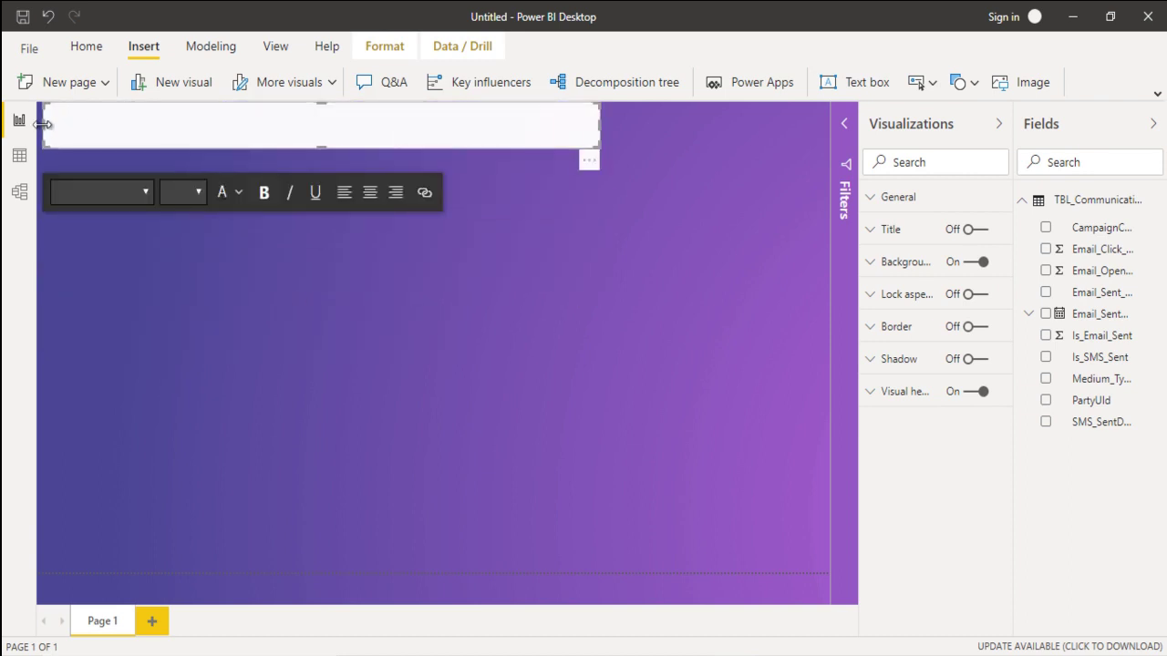
{"action": "left_click_drag", "start_coordinate": [43, 125], "coordinate": [205, 134]}
{"action": "left_click", "coordinate": [335, 143]}
{"action": "type", "text": "Email"}
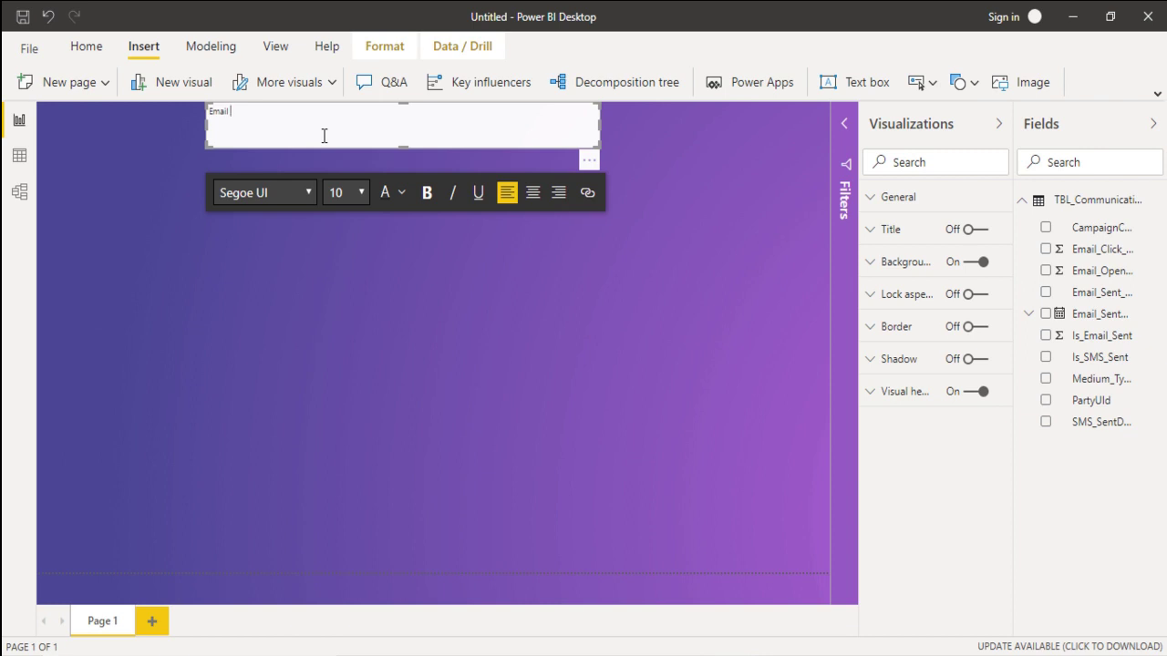
{"action": "type", "text": "Campaign Analy"}
{"action": "type", "text": "sis"}
Step: Format the title as 36 pt, bold and white, with the text box background turned off
{"action": "key", "text": "ctrl+a"}
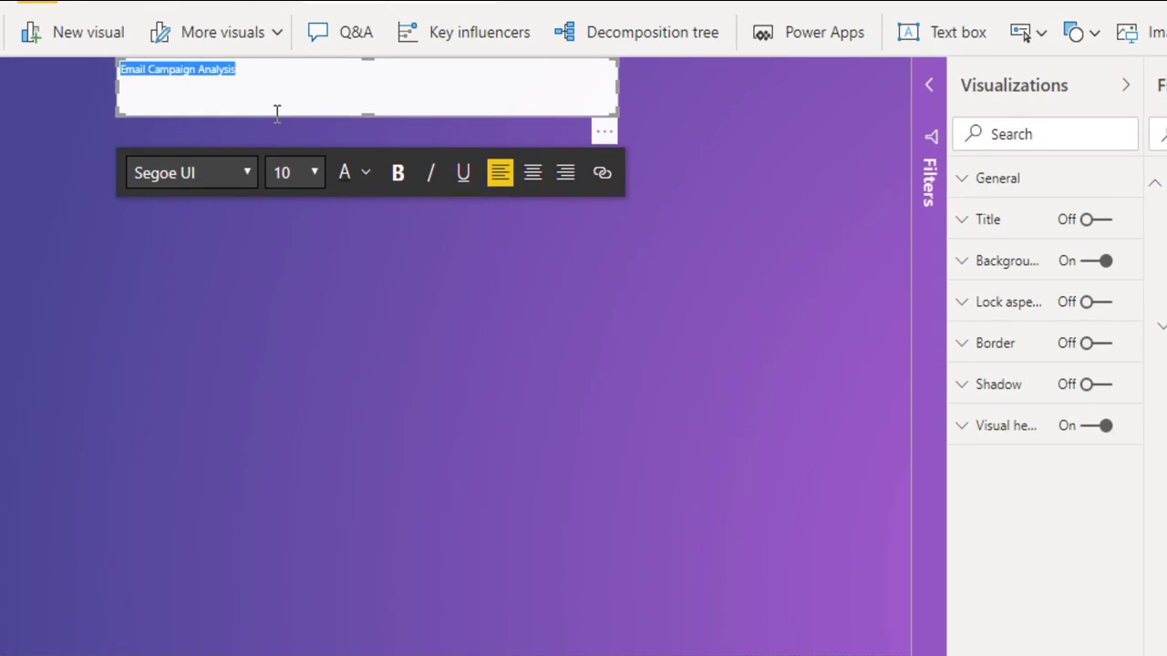
{"action": "left_click", "coordinate": [297, 179]}
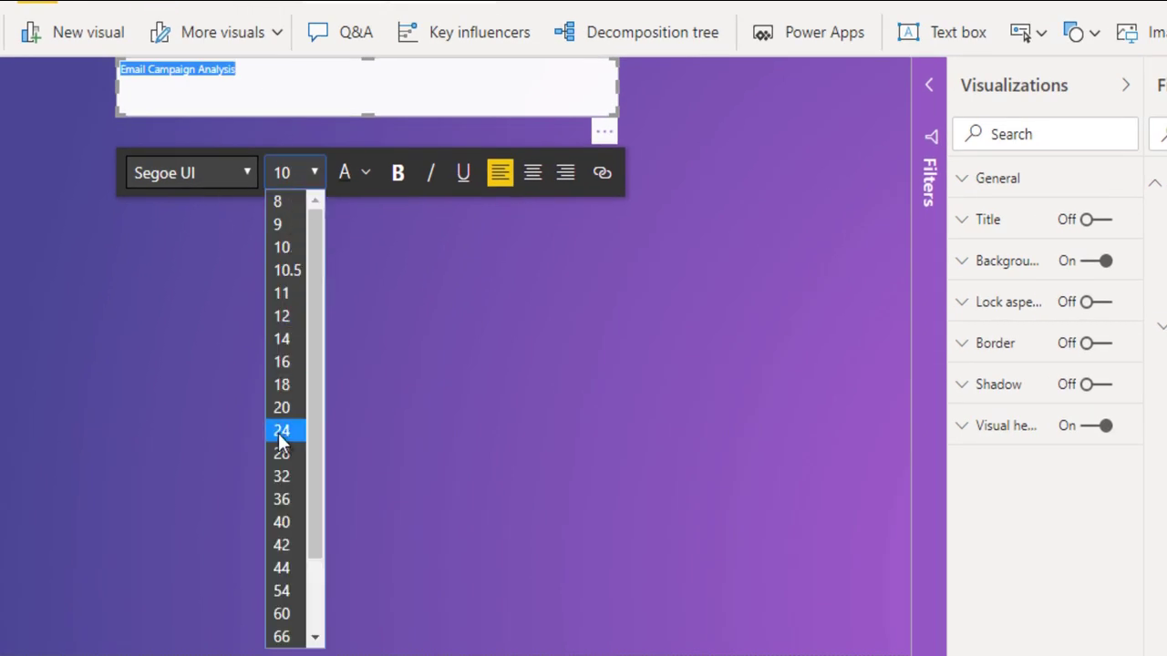
{"action": "left_click", "coordinate": [288, 500]}
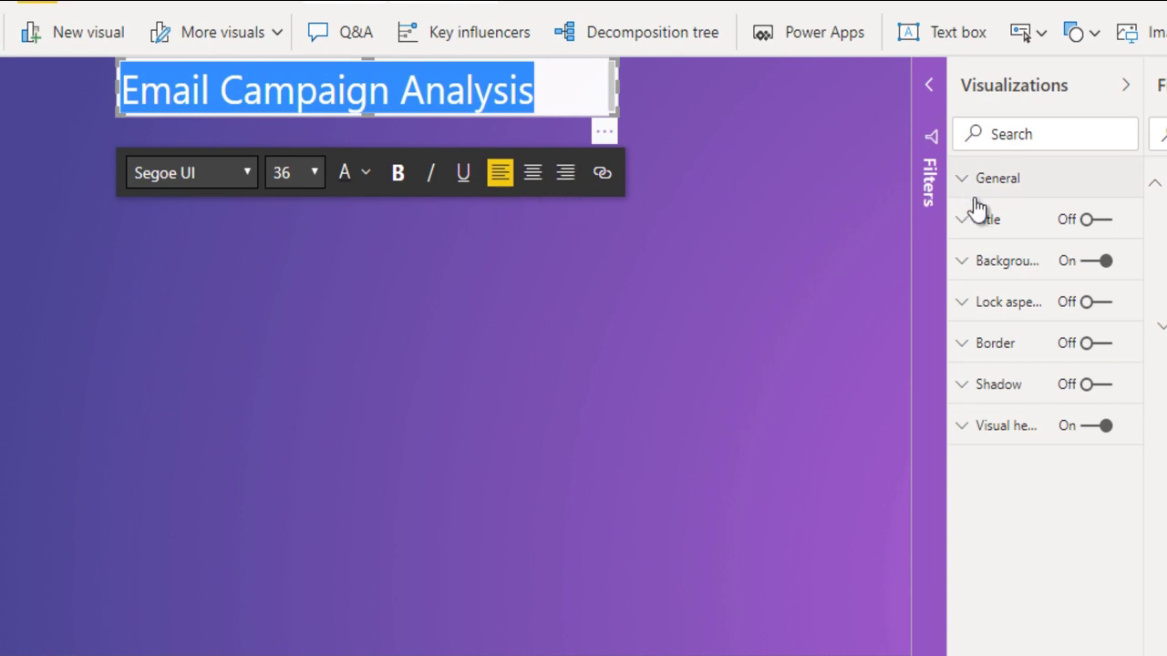
{"action": "left_click", "coordinate": [1094, 261]}
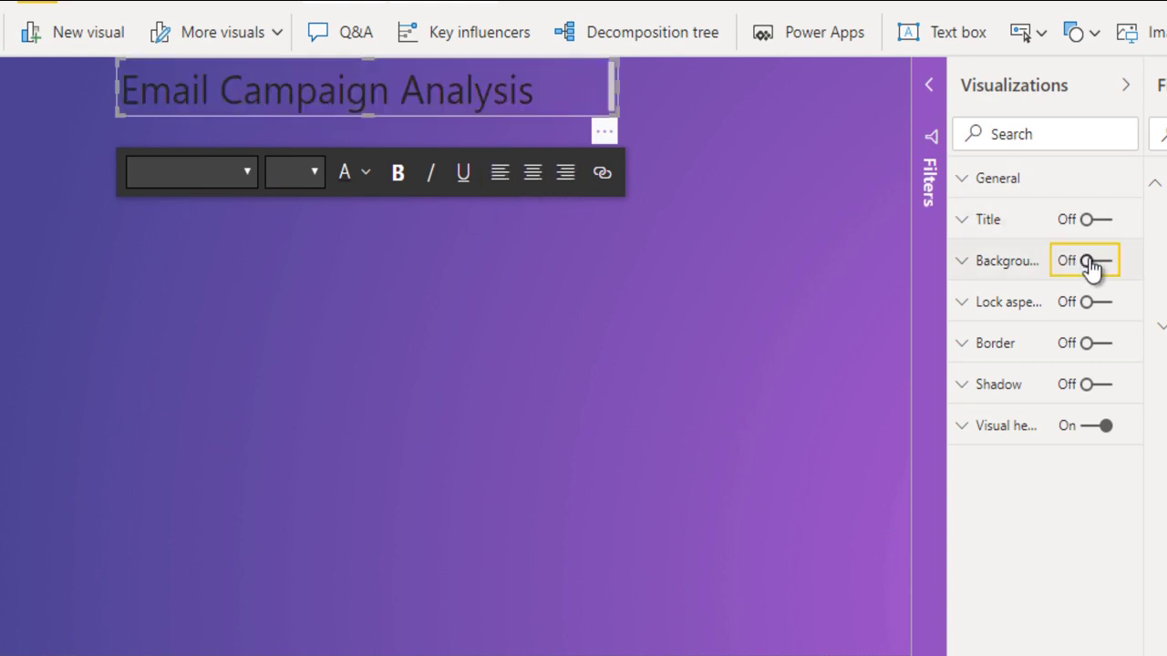
{"action": "left_click", "coordinate": [324, 102]}
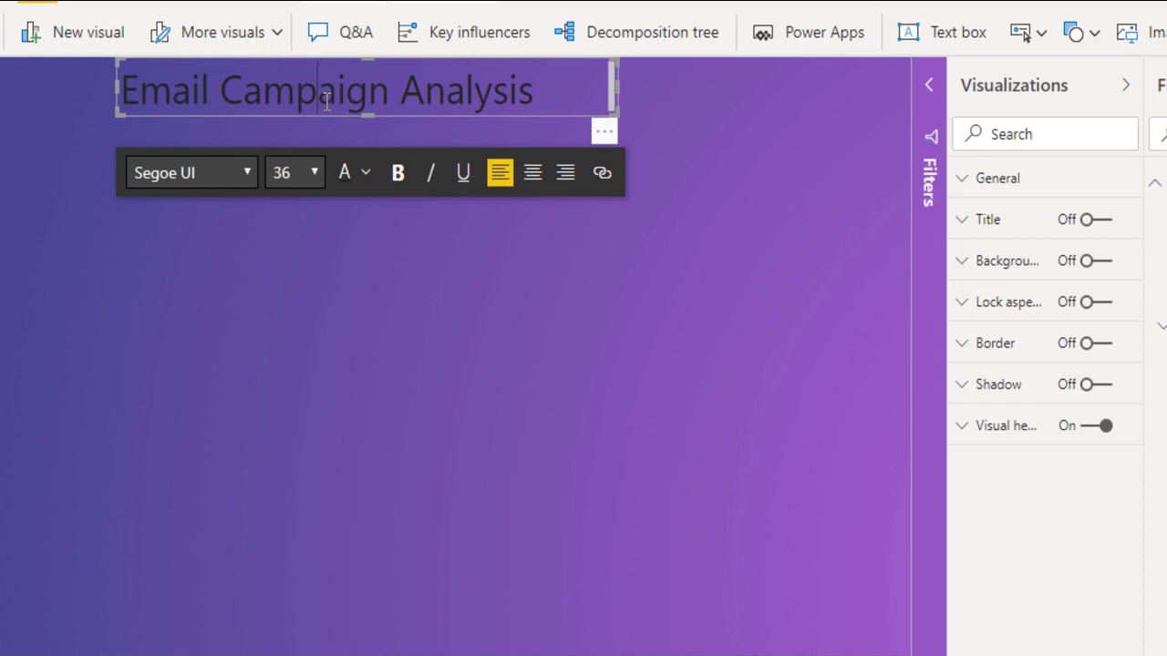
{"action": "key", "text": "ctrl+a"}
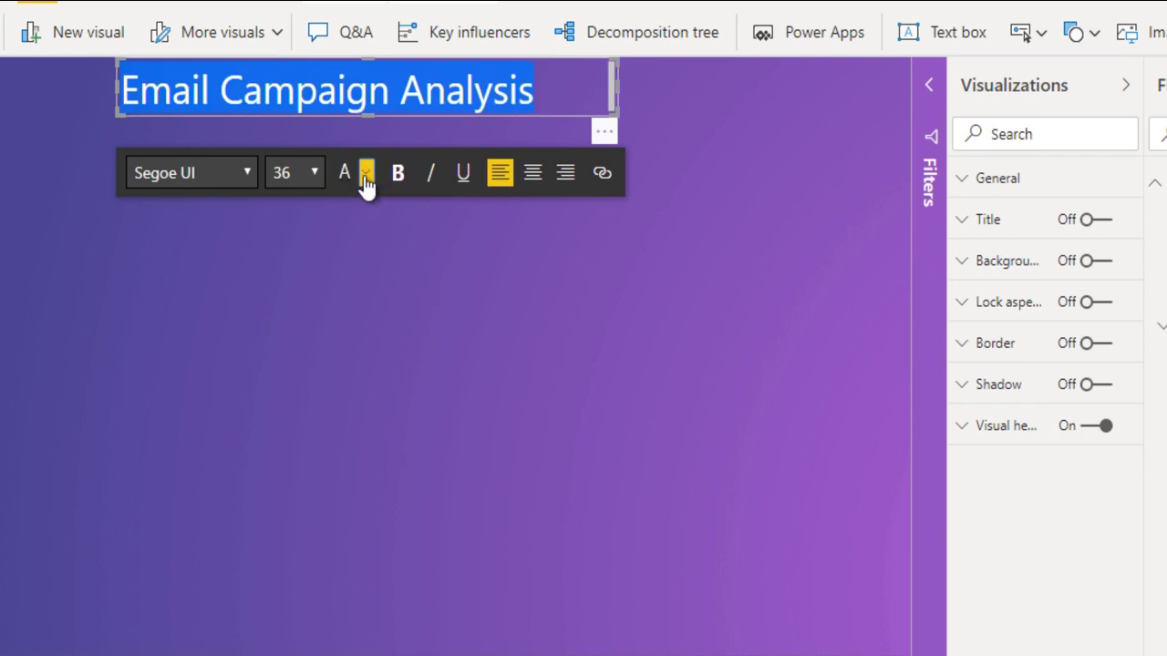
{"action": "left_click", "coordinate": [366, 182]}
{"action": "left_click", "coordinate": [369, 225]}
{"action": "left_click", "coordinate": [392, 178]}
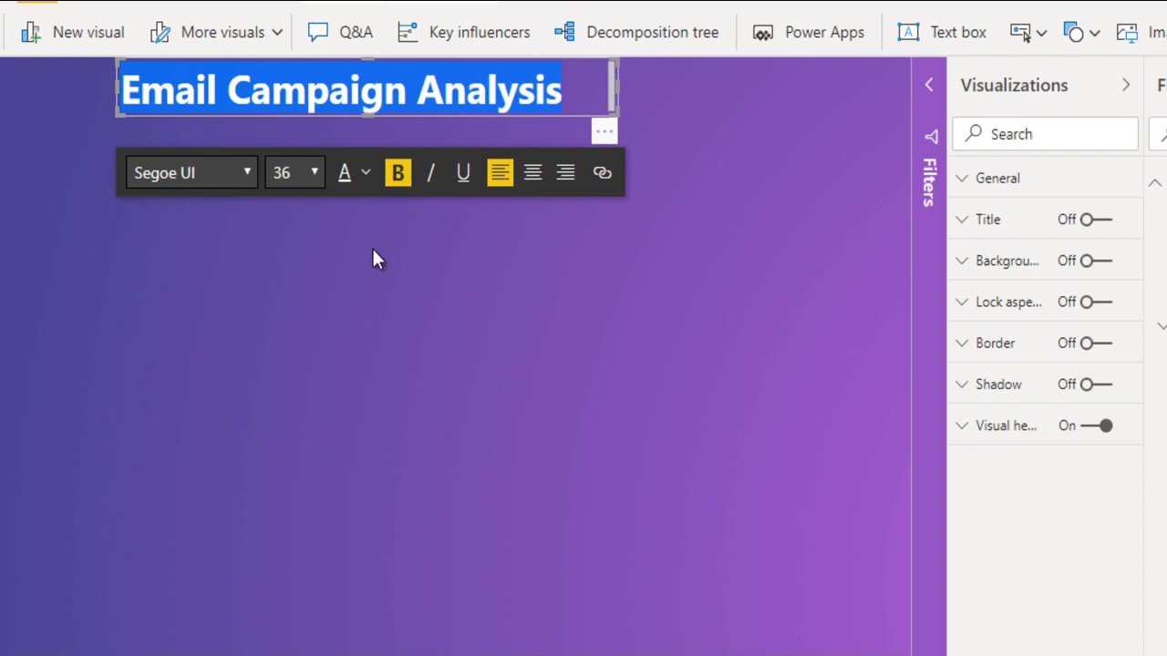
{"action": "left_click", "coordinate": [372, 254]}
Step: Widen the title box to the left and centre the title text
{"action": "left_click", "coordinate": [387, 123]}
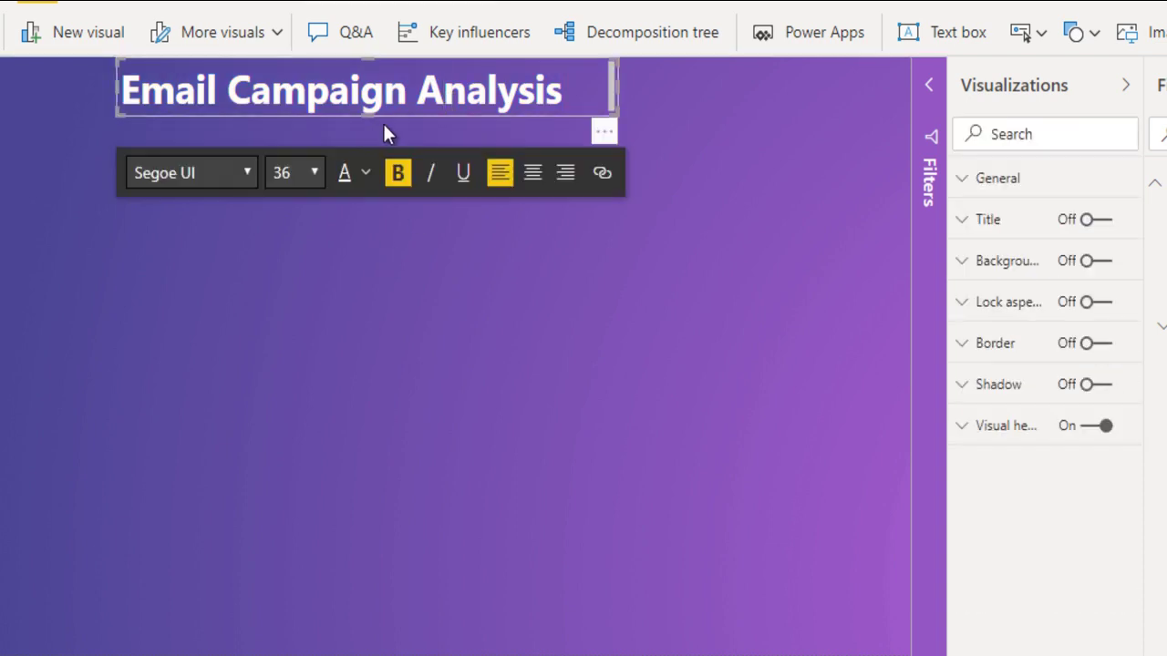
{"action": "left_click", "coordinate": [369, 128]}
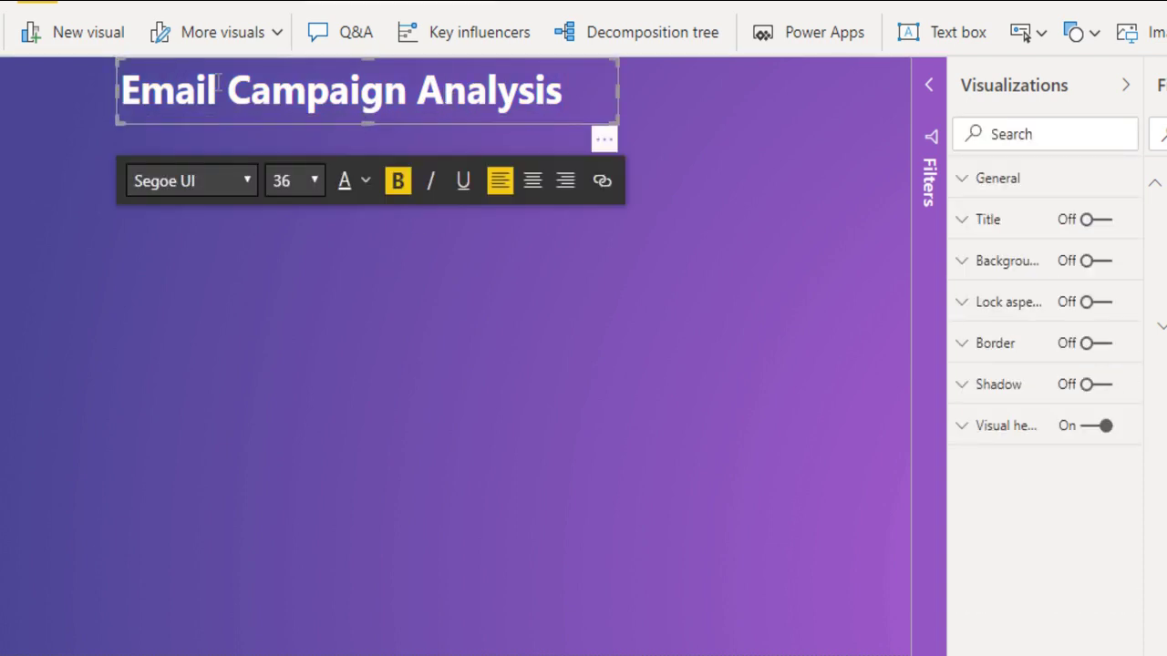
{"action": "left_click_drag", "start_coordinate": [115, 96], "coordinate": [88, 93]}
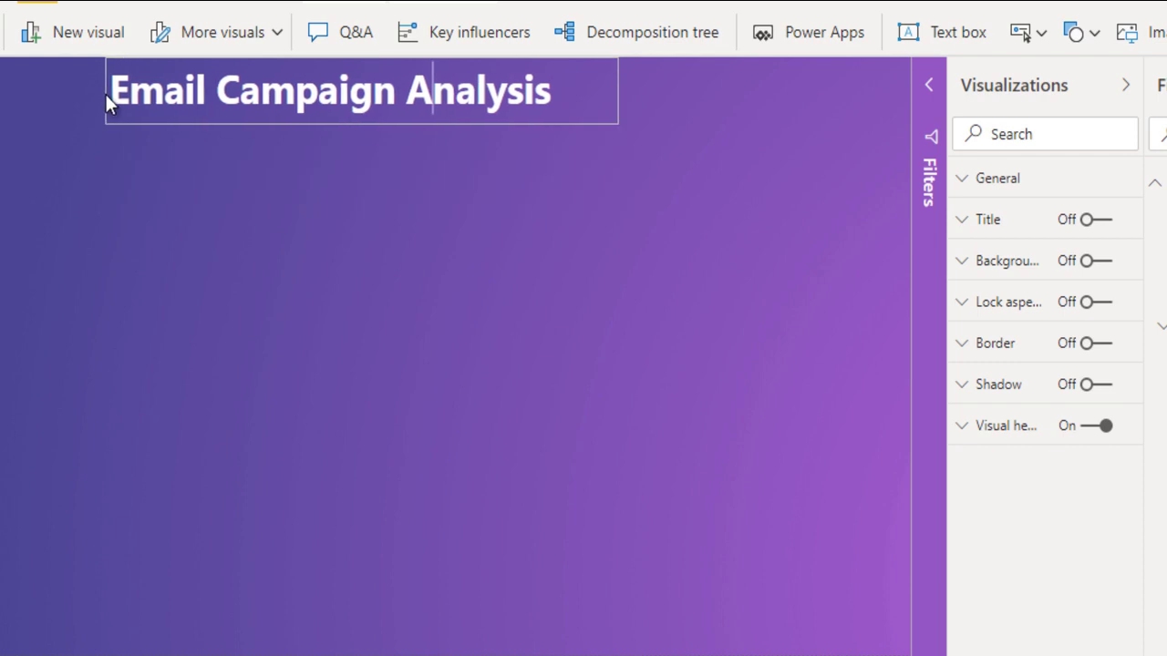
{"action": "key", "text": "ctrl+a"}
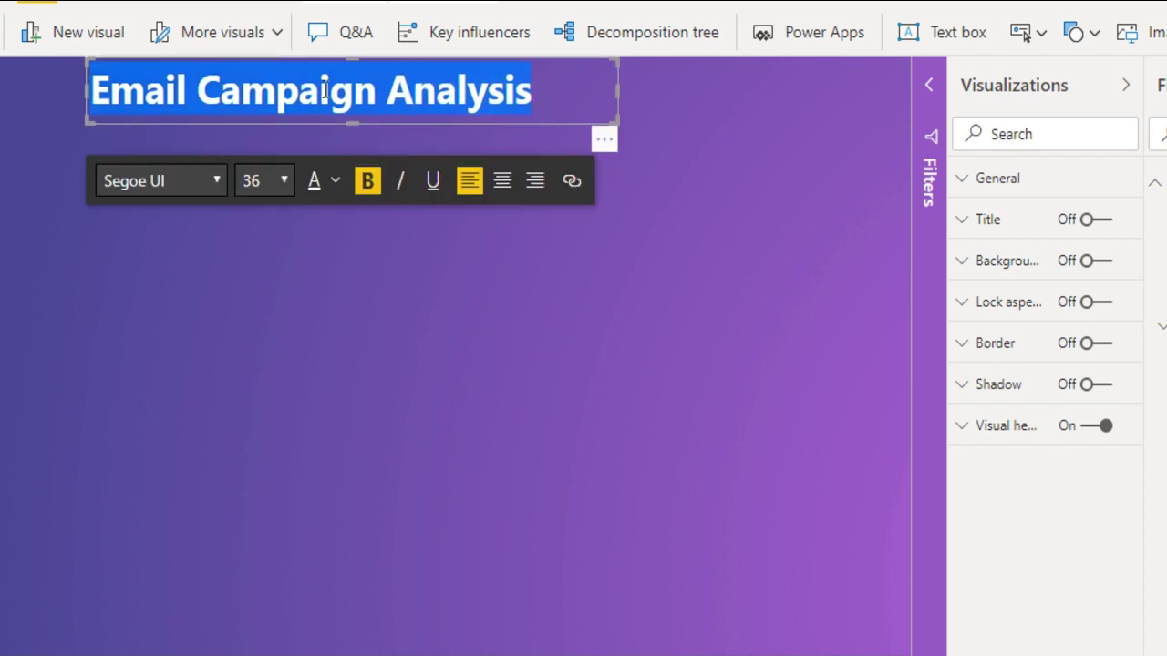
{"action": "left_click", "coordinate": [502, 180]}
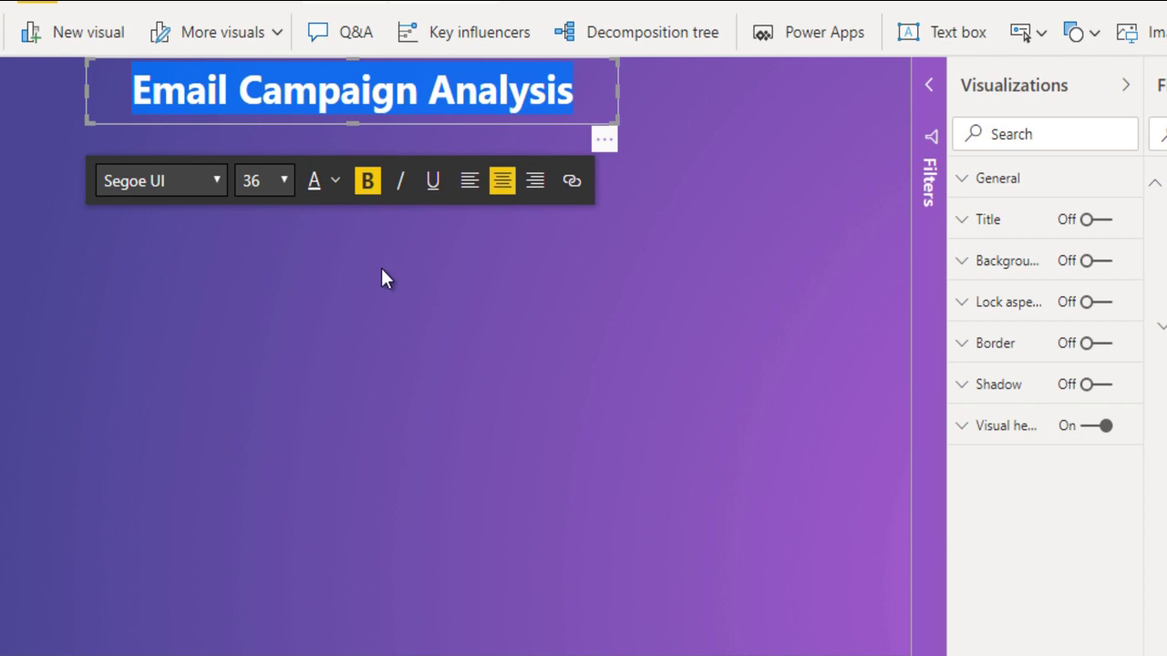
{"action": "left_click", "coordinate": [381, 269]}
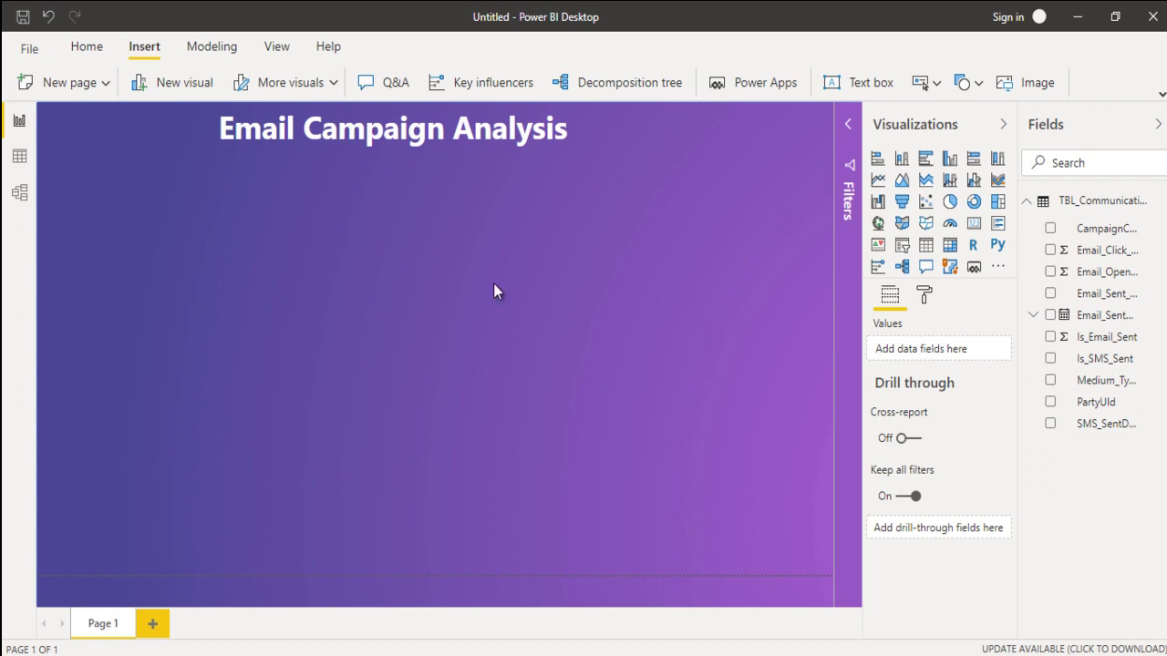
Step: Add a slicer and size it into a small box in the page's top-left corner
{"action": "left_click", "coordinate": [902, 244]}
{"action": "left_click_drag", "start_coordinate": [280, 329], "coordinate": [89, 125]}
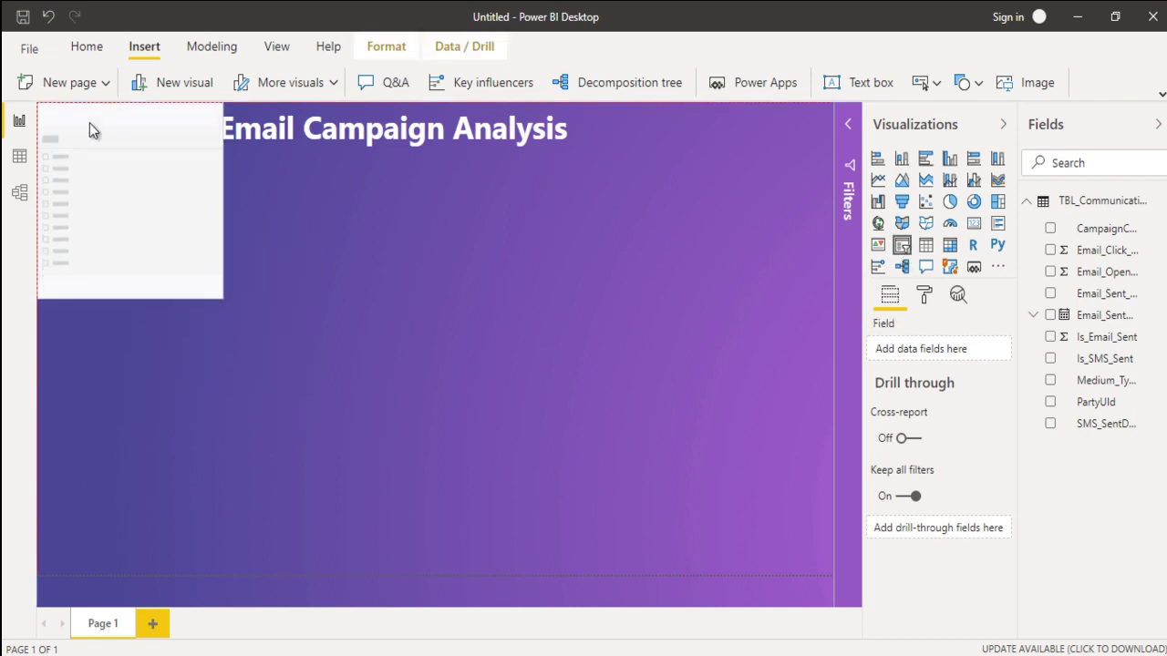
{"action": "left_click_drag", "start_coordinate": [129, 297], "coordinate": [139, 185]}
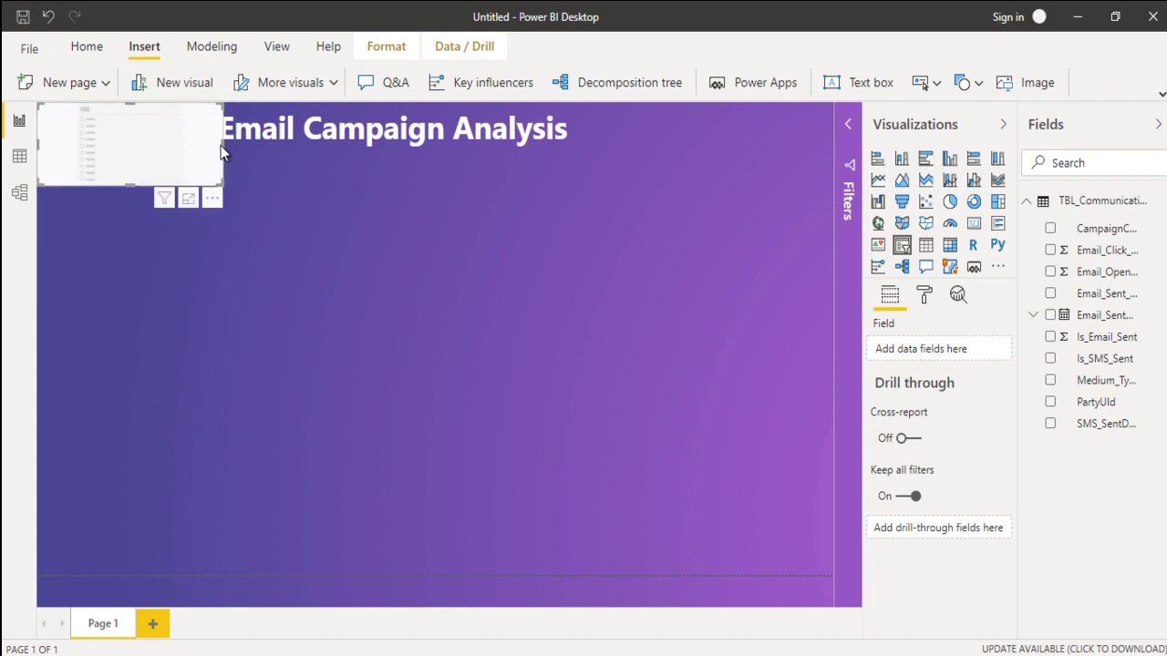
{"action": "left_click_drag", "start_coordinate": [222, 148], "coordinate": [181, 143]}
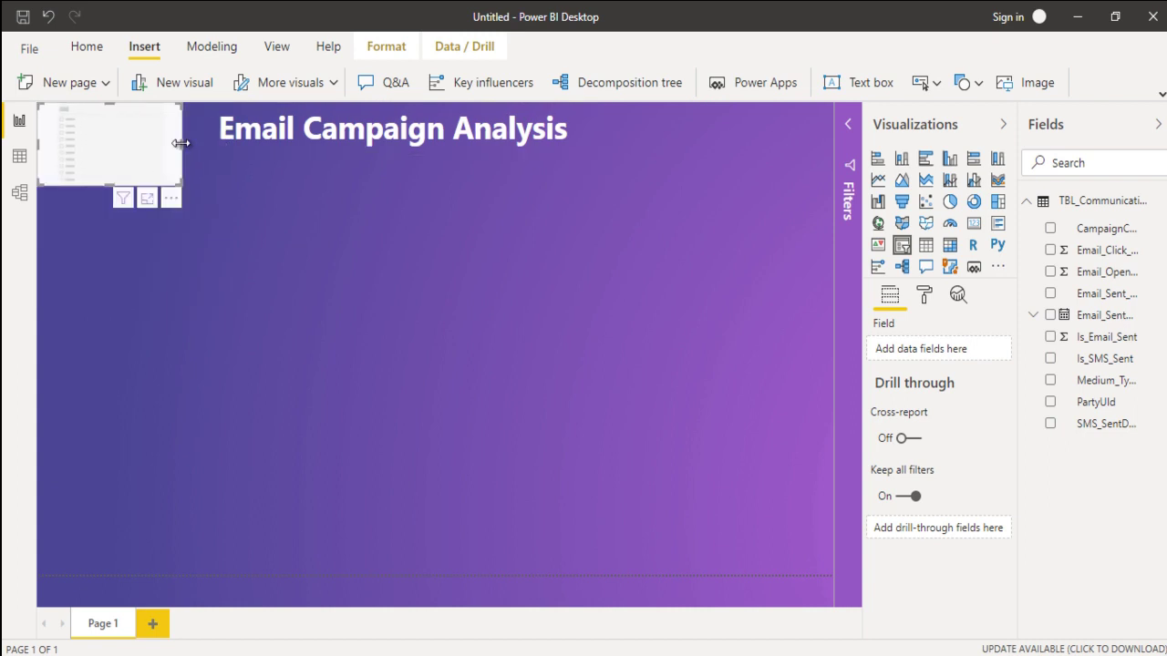
{"action": "left_click_drag", "start_coordinate": [105, 185], "coordinate": [111, 166]}
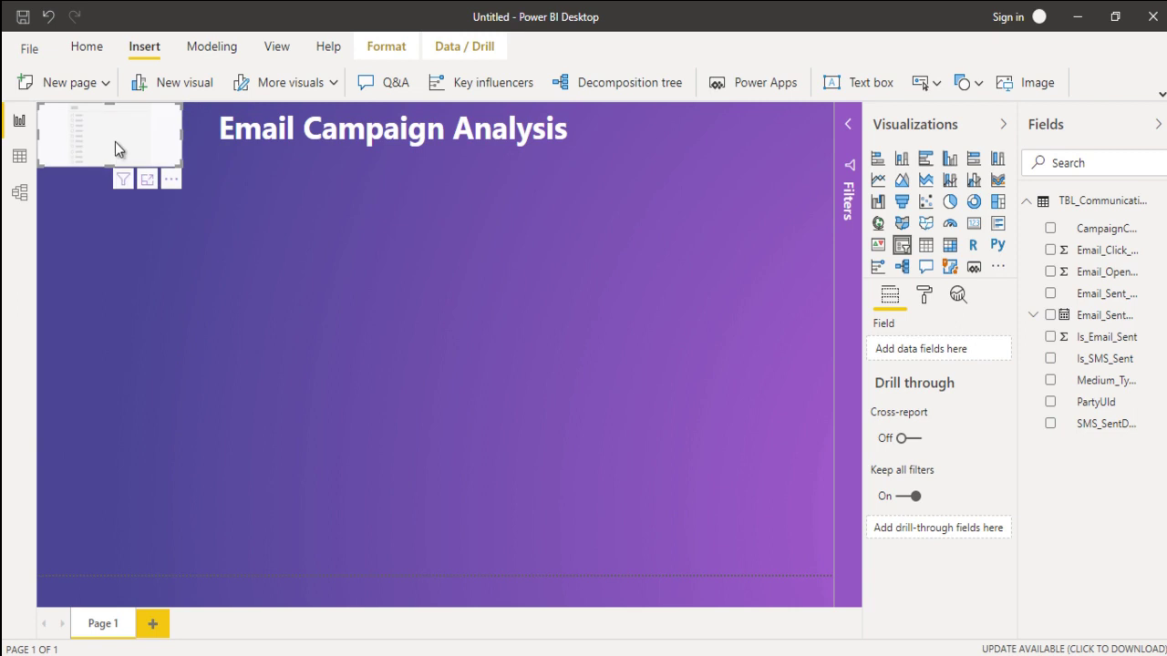
Step: Set the slicer's field to CampaignCode, switch it to Dropdown style, and shorten it
{"action": "left_click_drag", "start_coordinate": [1114, 234], "coordinate": [955, 353]}
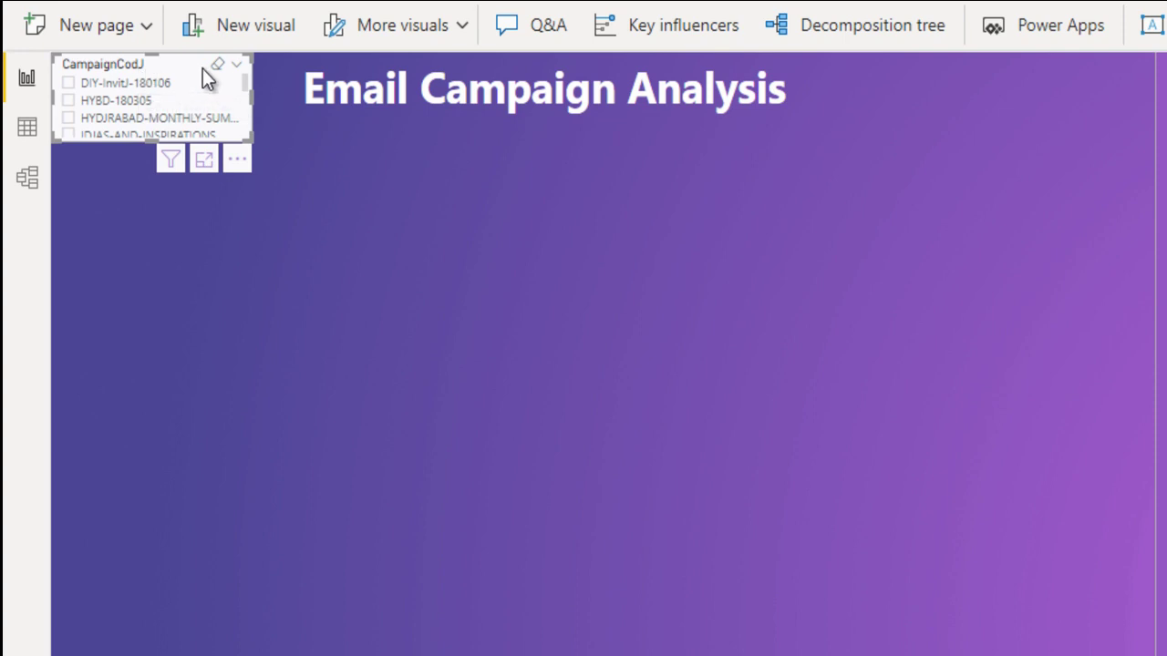
{"action": "left_click", "coordinate": [237, 71]}
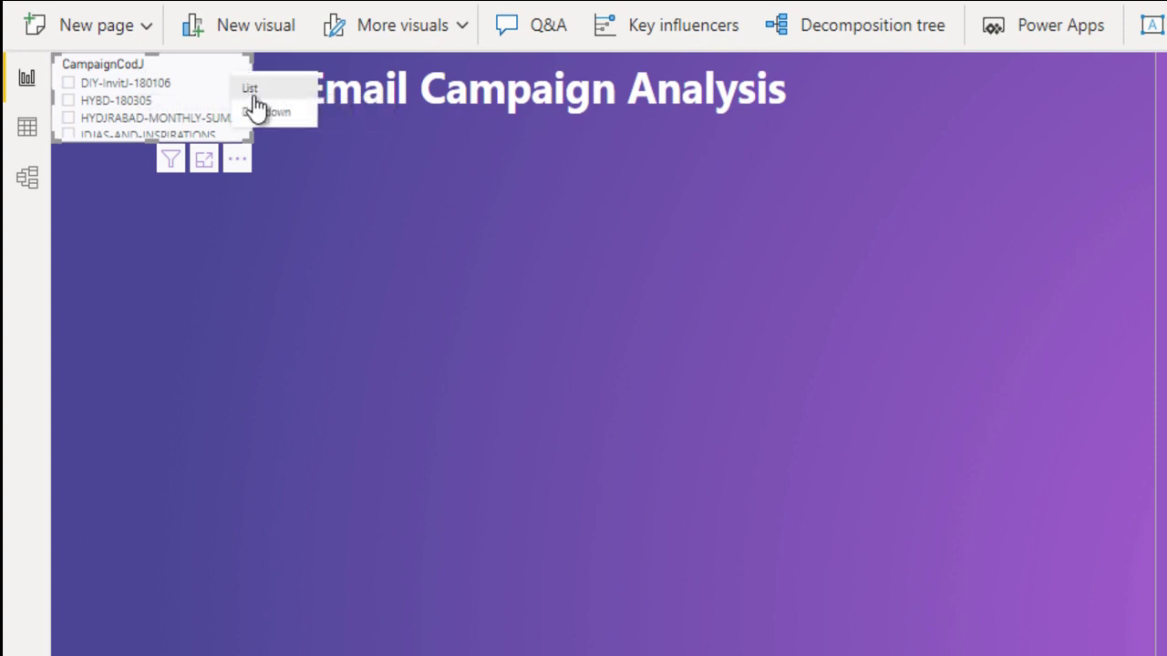
{"action": "left_click", "coordinate": [270, 114]}
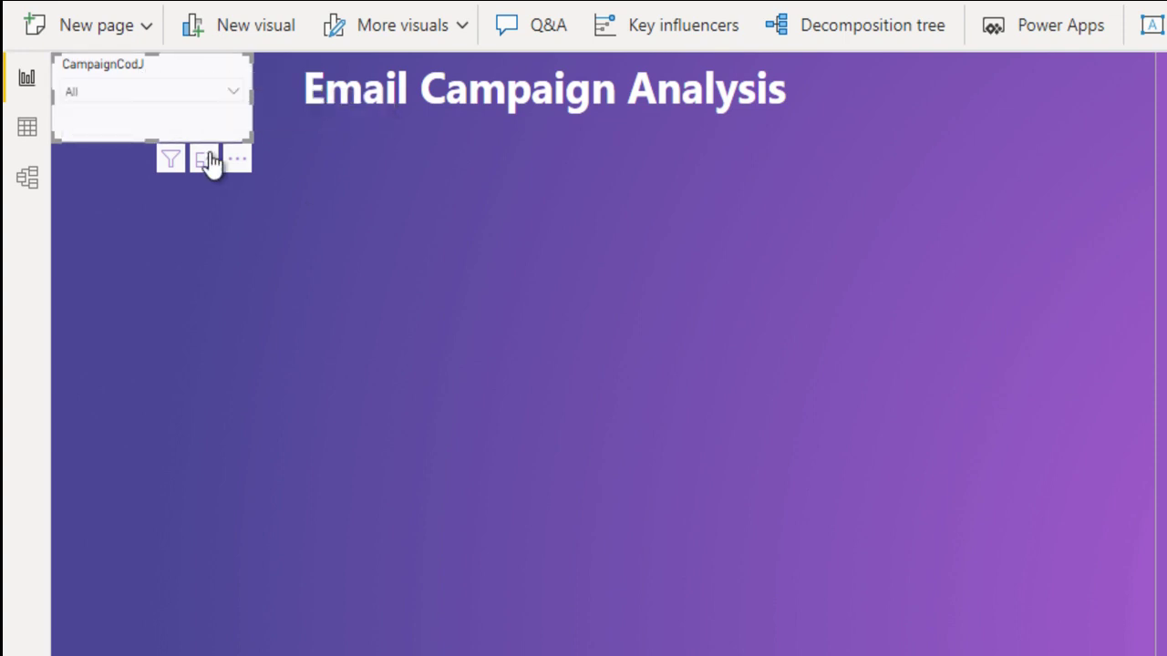
{"action": "left_click_drag", "start_coordinate": [157, 139], "coordinate": [160, 107]}
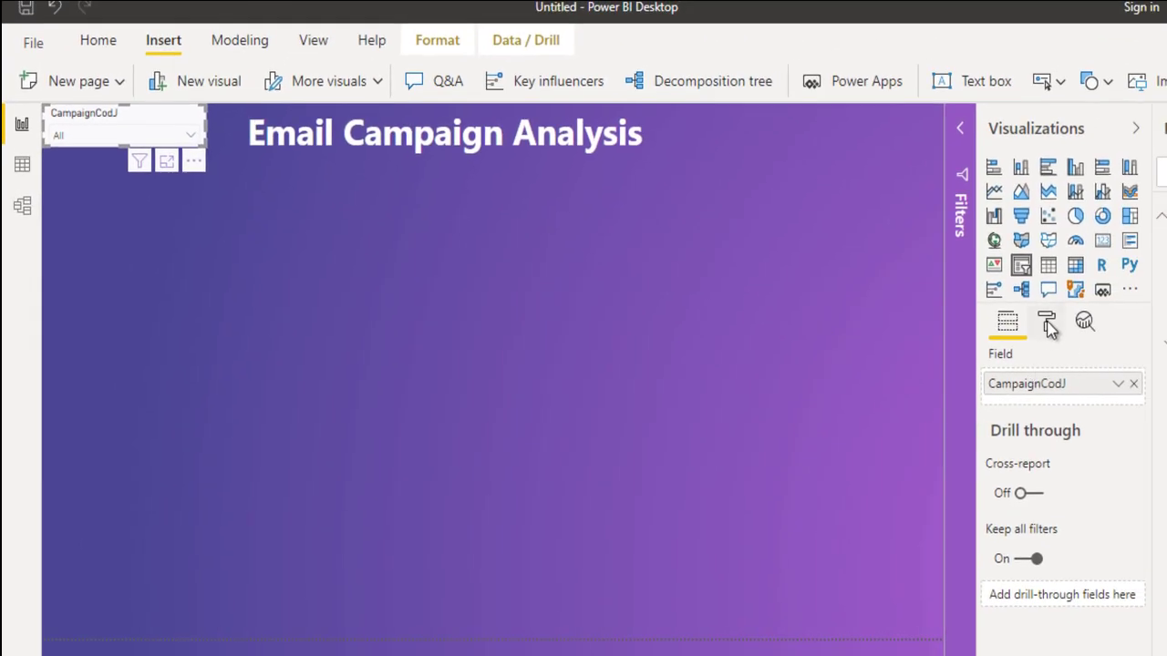
Step: Hide the slicer header, turn on its title, and enter 'Campaign Code' as the title text
{"action": "left_click", "coordinate": [1048, 323]}
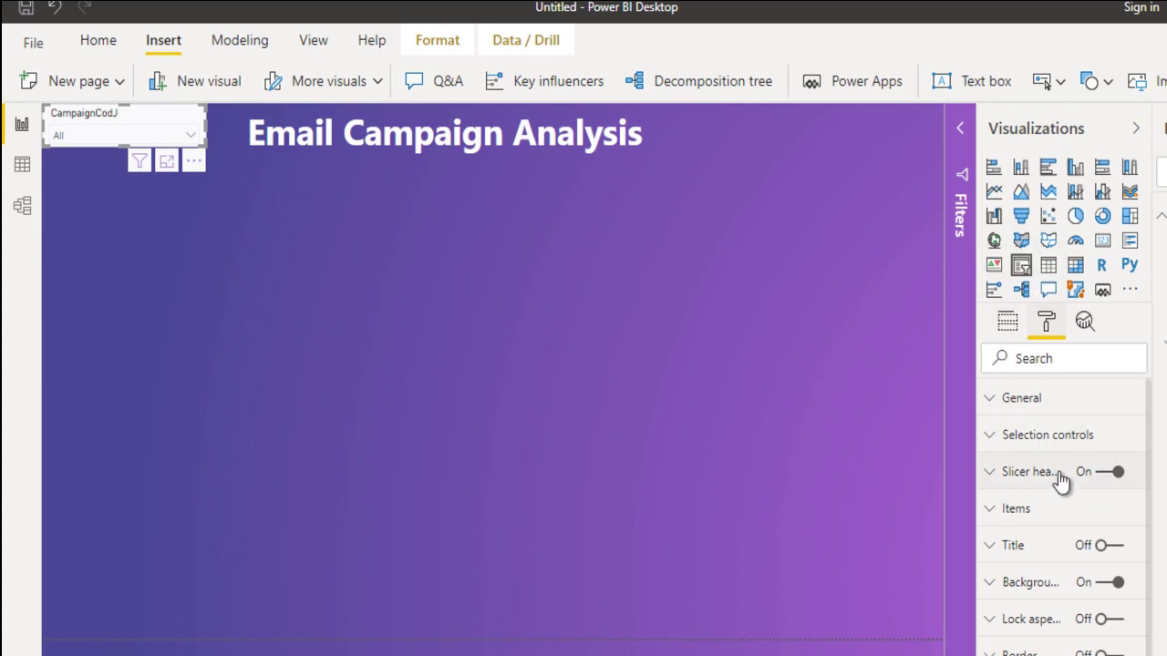
{"action": "left_click", "coordinate": [1103, 473]}
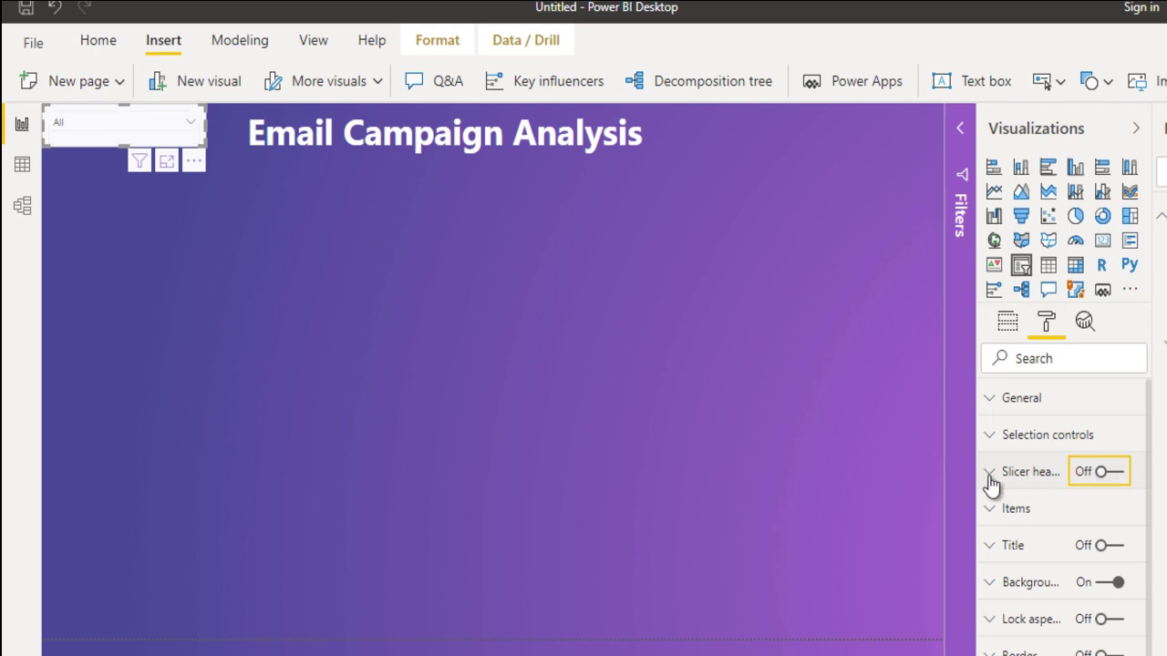
{"action": "scroll", "coordinate": [1029, 512], "scroll_direction": "down", "scroll_amount": 1}
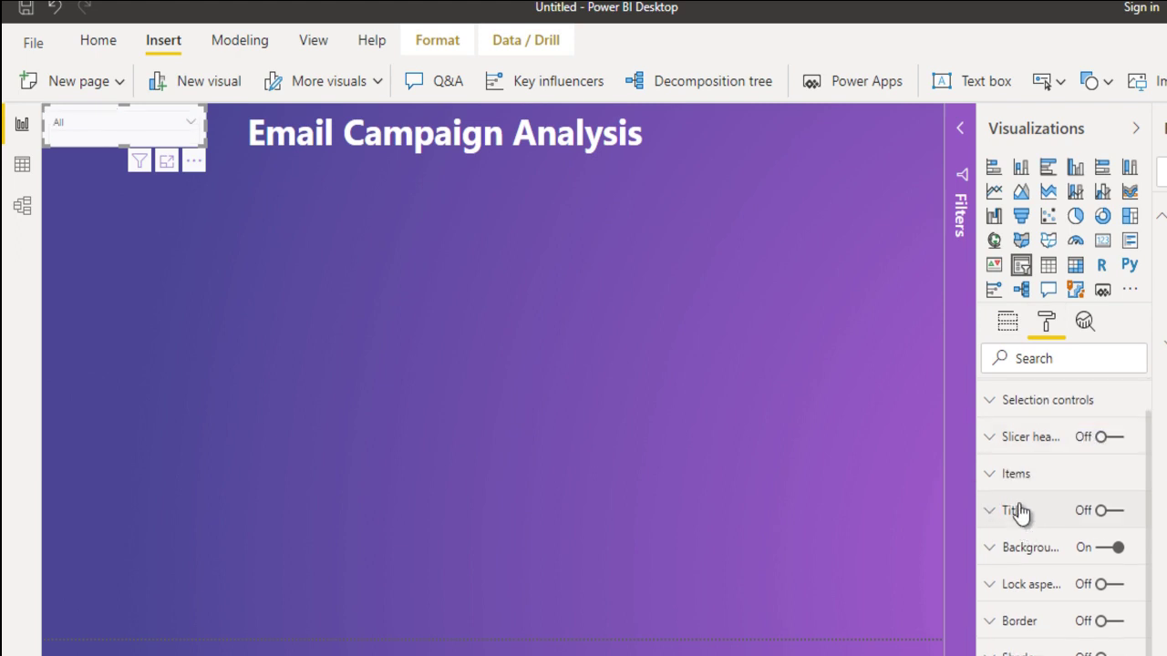
{"action": "left_click", "coordinate": [1019, 512]}
{"action": "left_click", "coordinate": [1103, 512]}
{"action": "scroll", "coordinate": [1090, 501], "scroll_direction": "down", "scroll_amount": 3}
{"action": "left_click", "coordinate": [1042, 469]}
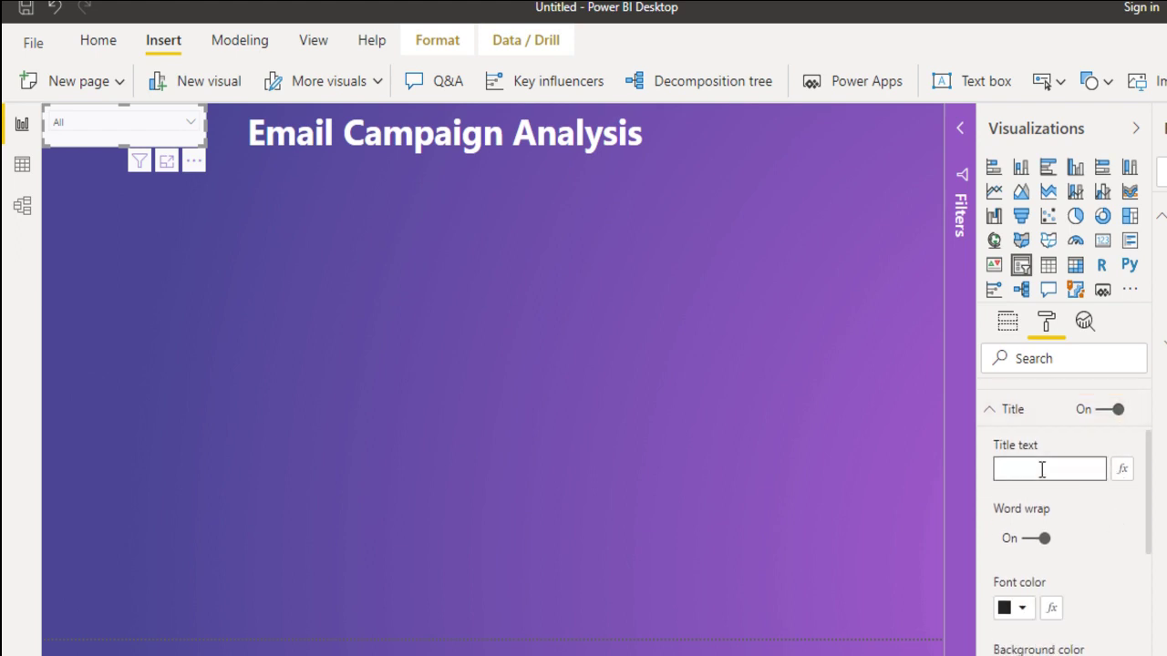
{"action": "type", "text": "Campaign Code"}
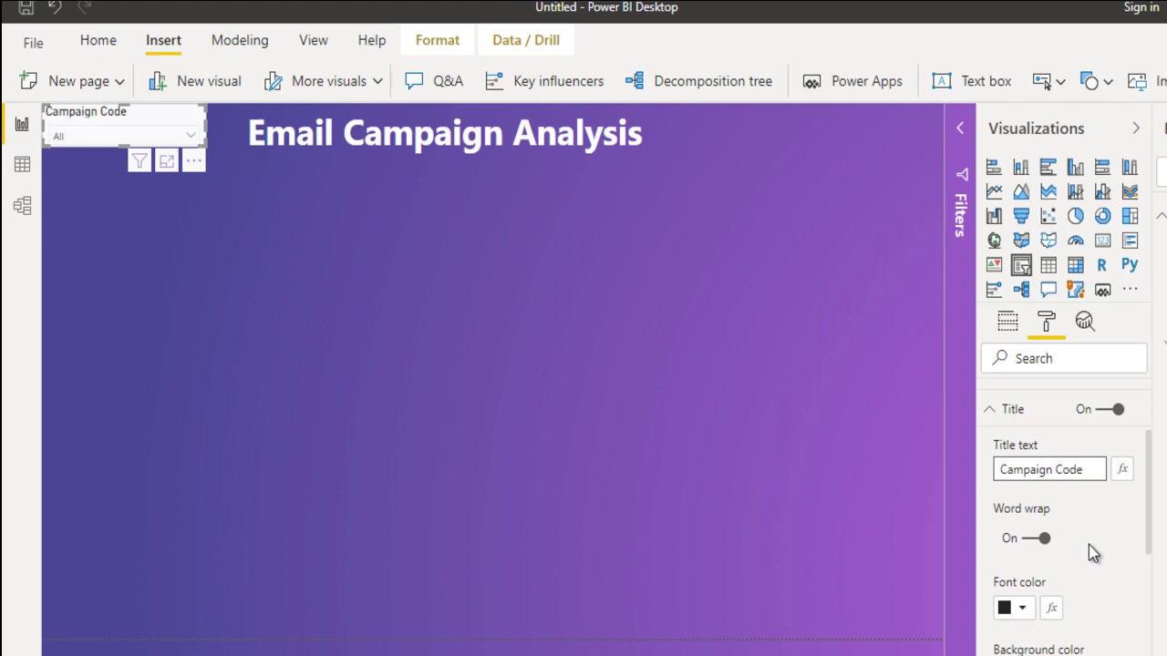
Step: Make the slicer title white on purple and turn off the slicer background
{"action": "scroll", "coordinate": [1088, 544], "scroll_direction": "down", "scroll_amount": 3}
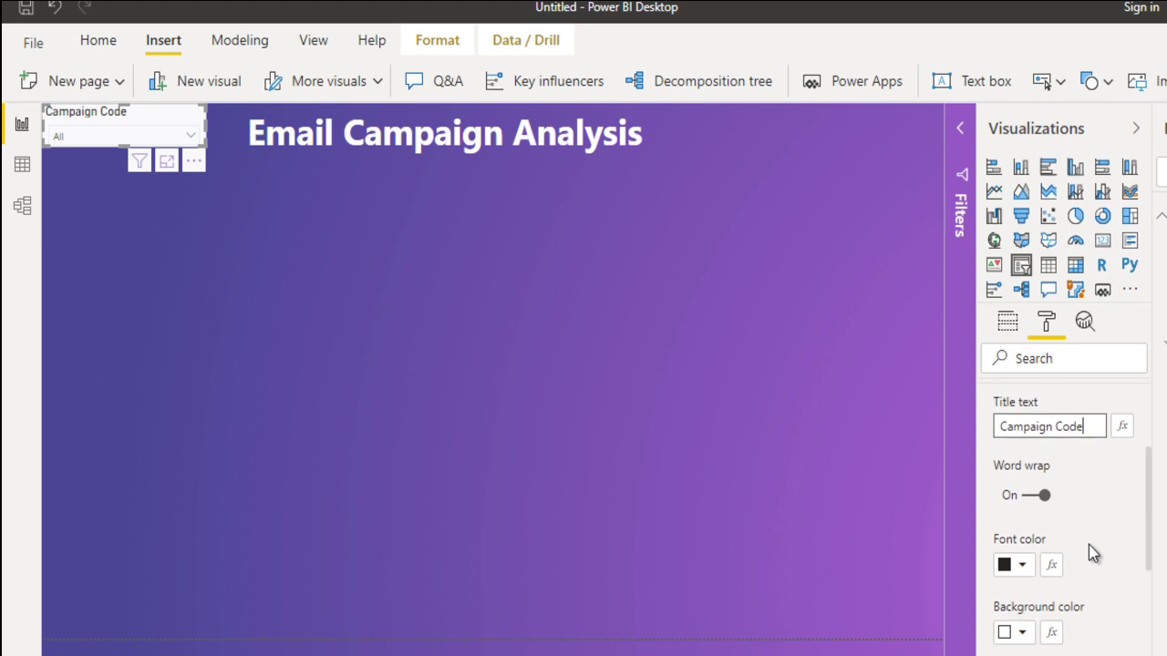
{"action": "left_click", "coordinate": [1020, 472]}
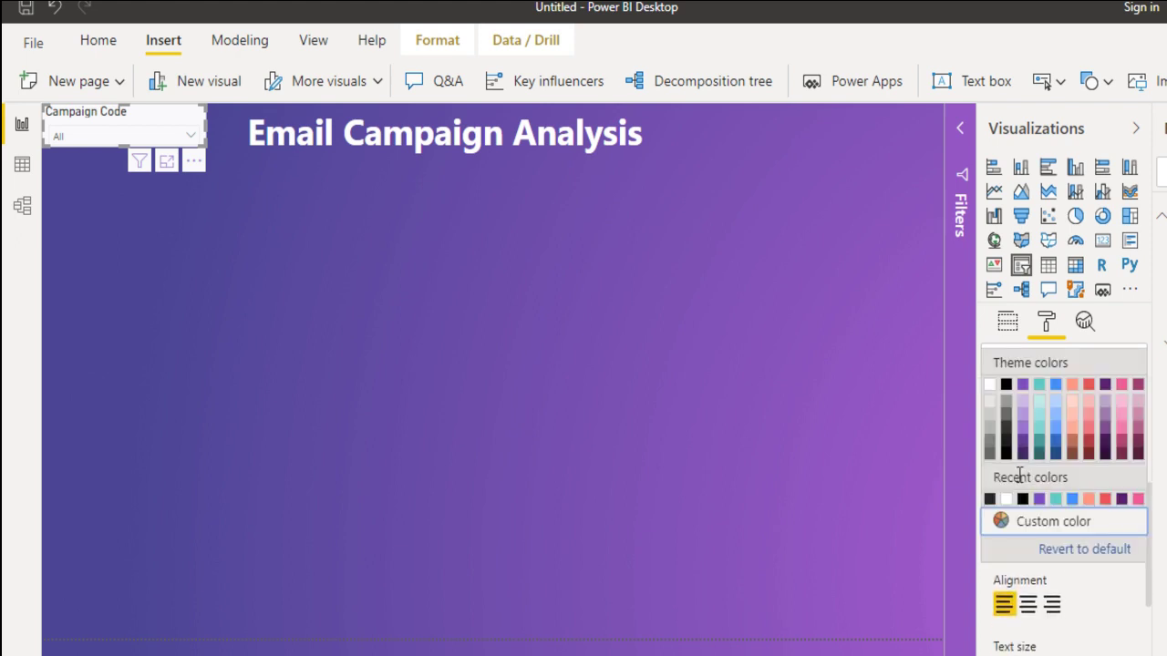
{"action": "left_click", "coordinate": [990, 387]}
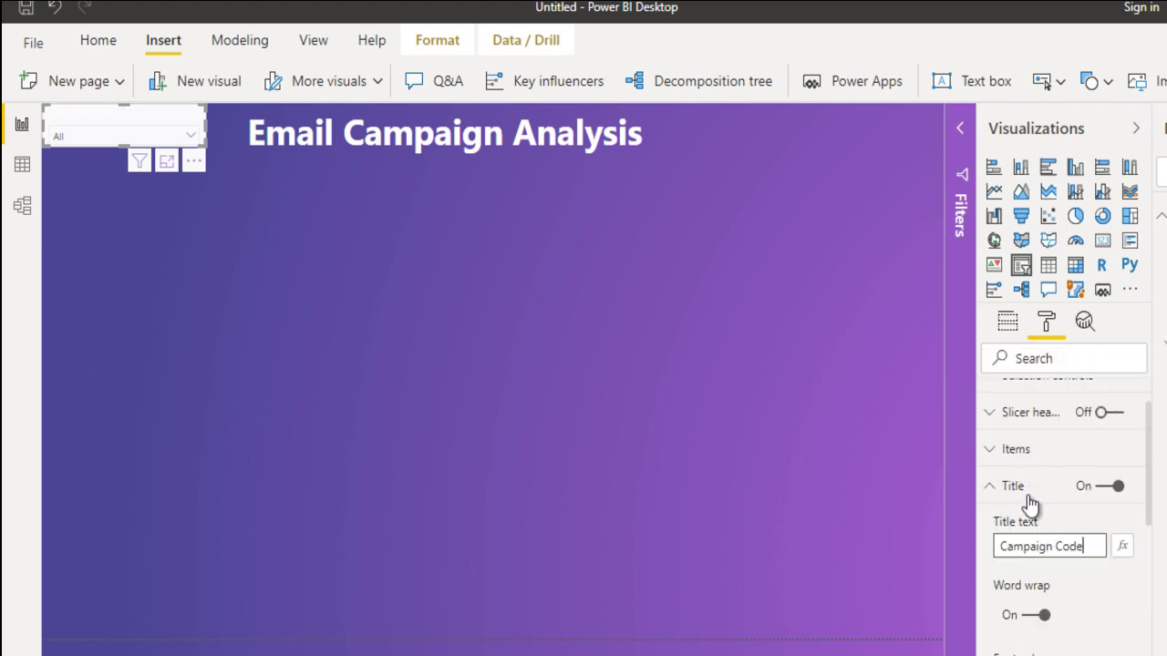
{"action": "scroll", "coordinate": [1028, 524], "scroll_direction": "down", "scroll_amount": 5}
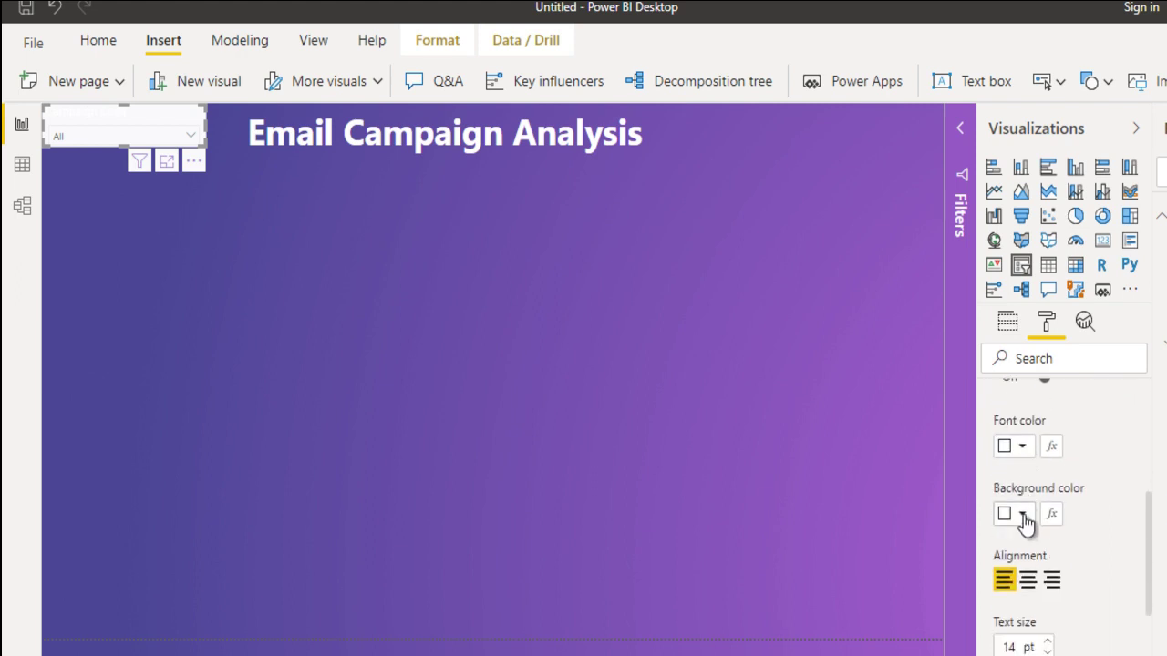
{"action": "left_click", "coordinate": [1024, 516]}
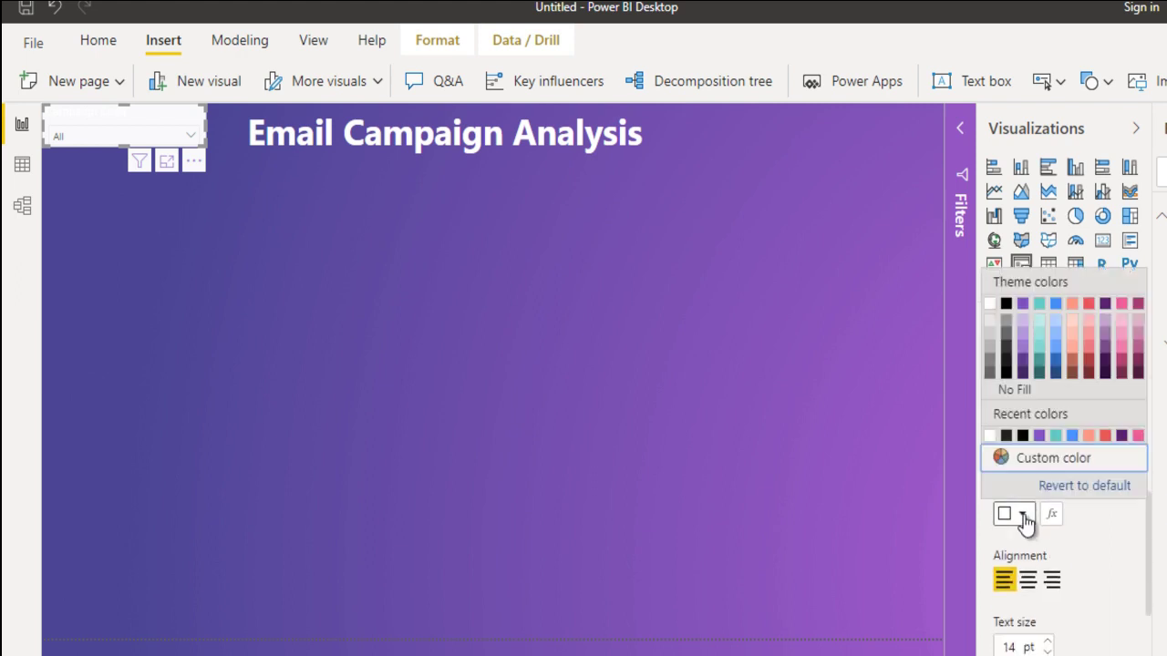
{"action": "left_click", "coordinate": [1022, 306]}
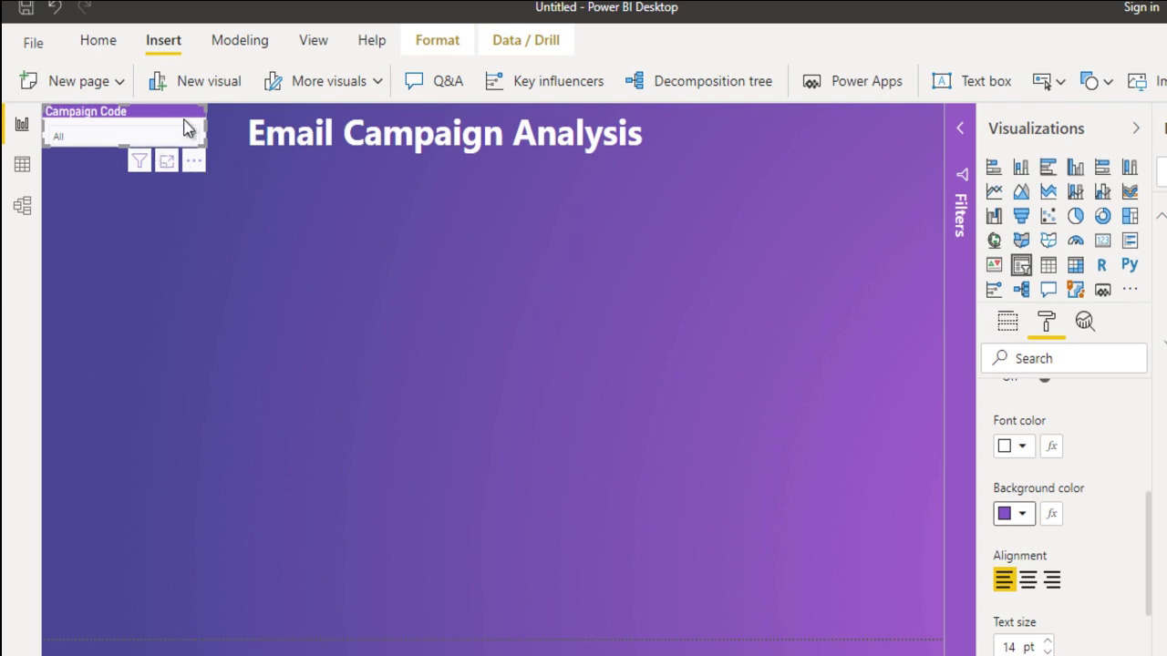
{"action": "scroll", "coordinate": [1115, 379], "scroll_direction": "down", "scroll_amount": 3}
{"action": "left_click", "coordinate": [1103, 547]}
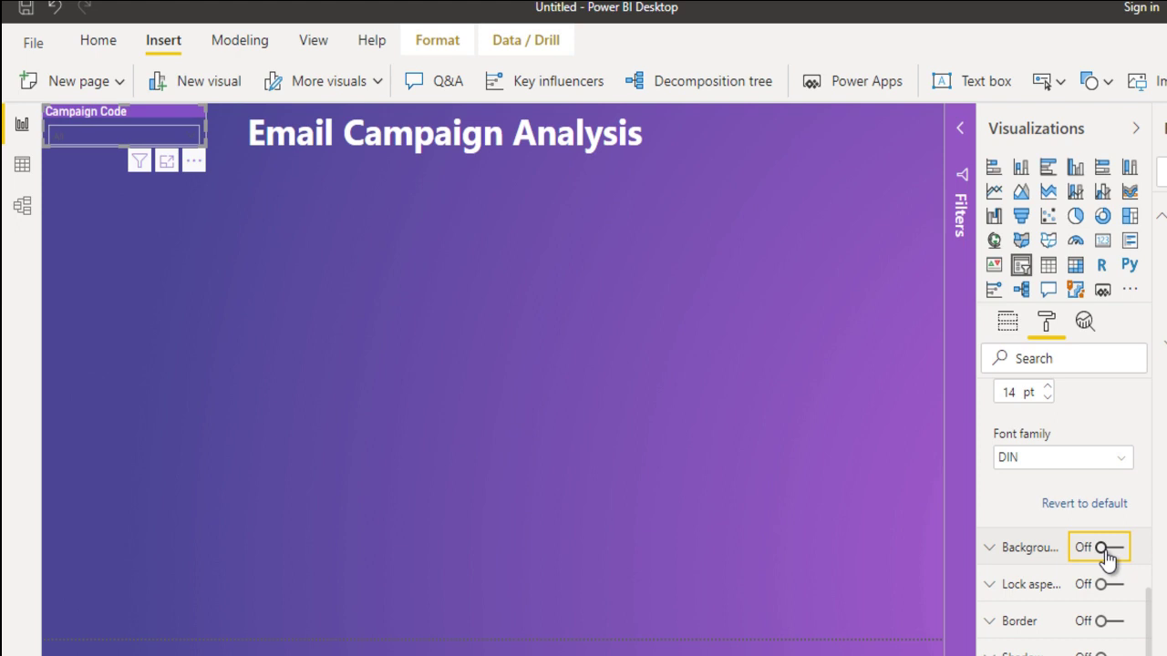
Step: Set the slicer items to white text on a purple background
{"action": "scroll", "coordinate": [1105, 550], "scroll_direction": "up", "scroll_amount": 3}
{"action": "scroll", "coordinate": [1105, 550], "scroll_direction": "up", "scroll_amount": 2}
{"action": "scroll", "coordinate": [1104, 550], "scroll_direction": "up", "scroll_amount": 3}
{"action": "scroll", "coordinate": [1105, 550], "scroll_direction": "up", "scroll_amount": 3}
{"action": "scroll", "coordinate": [1104, 552], "scroll_direction": "up", "scroll_amount": 1}
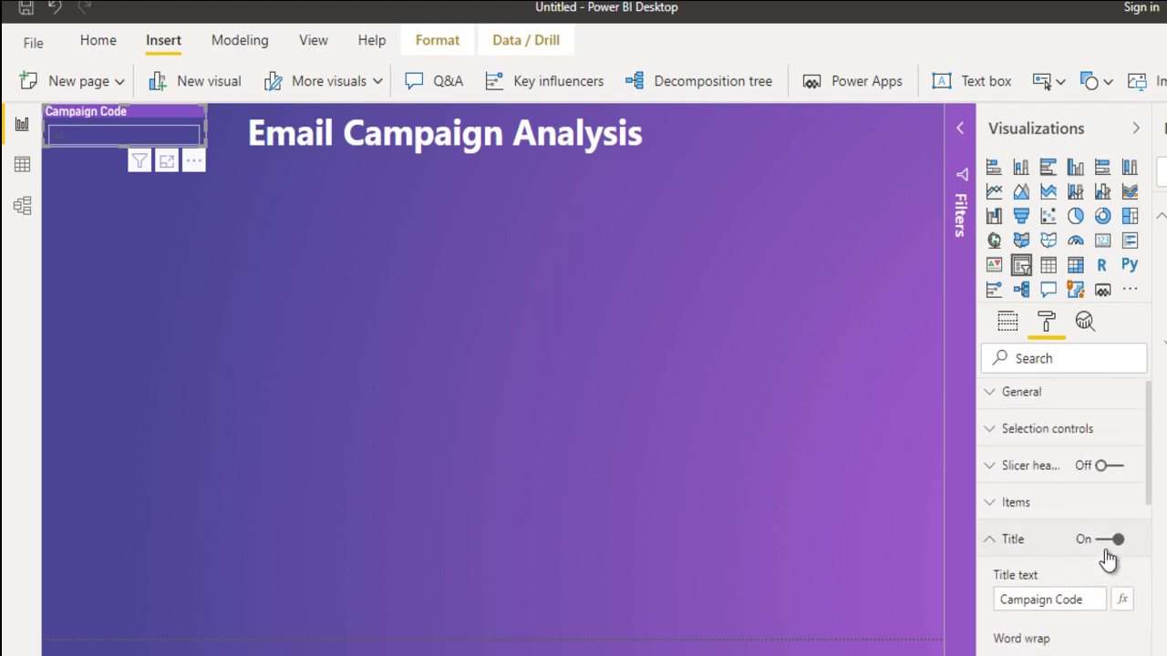
{"action": "left_click", "coordinate": [1047, 506]}
{"action": "scroll", "coordinate": [1044, 503], "scroll_direction": "down", "scroll_amount": 2}
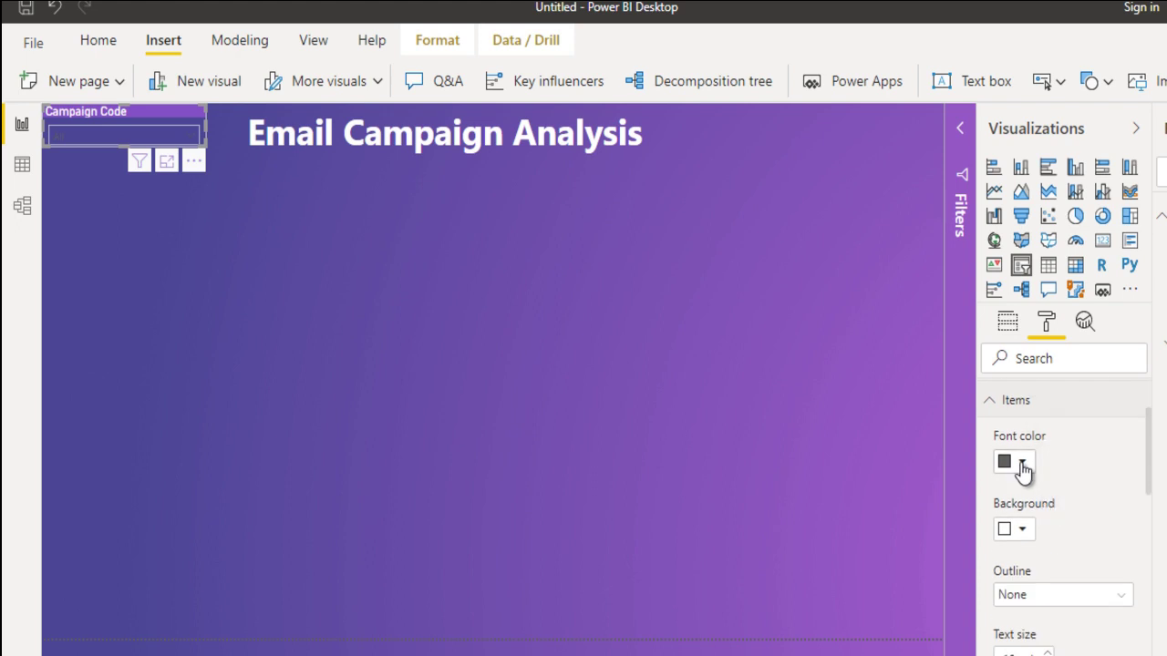
{"action": "left_click", "coordinate": [1021, 463]}
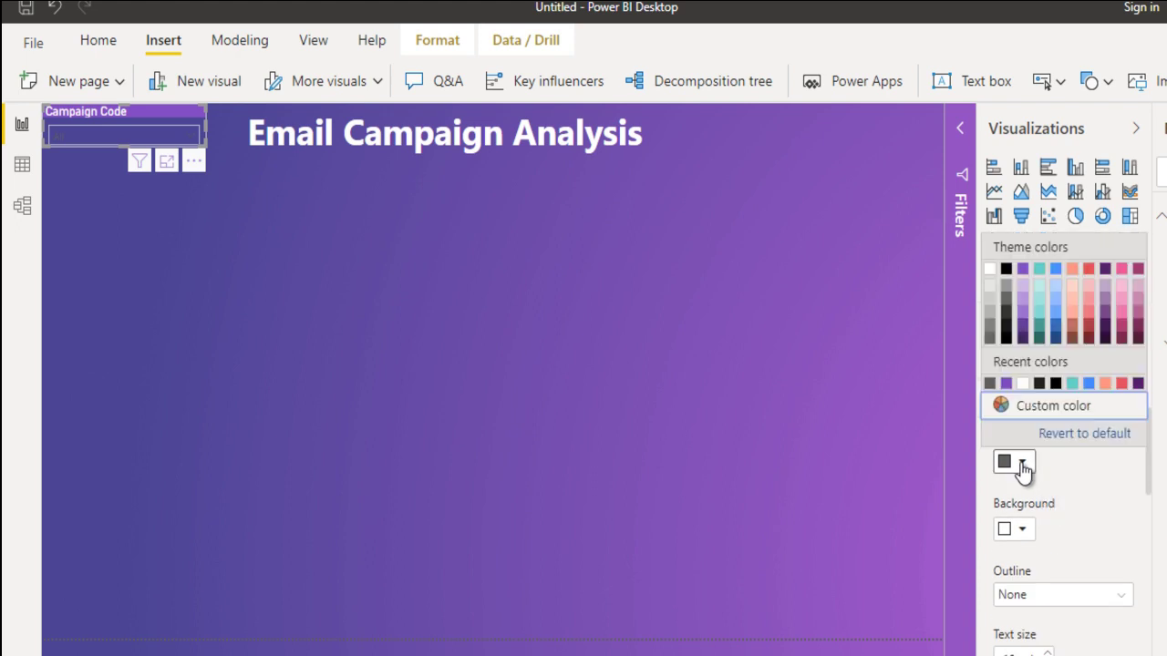
{"action": "left_click", "coordinate": [1023, 384]}
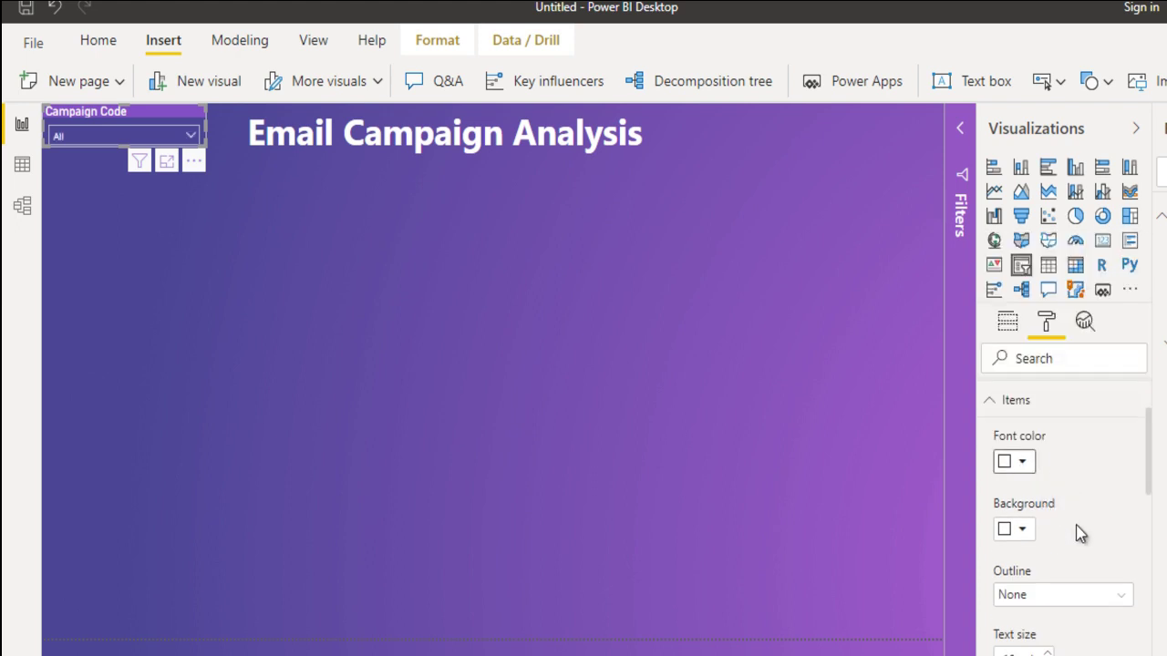
{"action": "left_click", "coordinate": [1022, 529]}
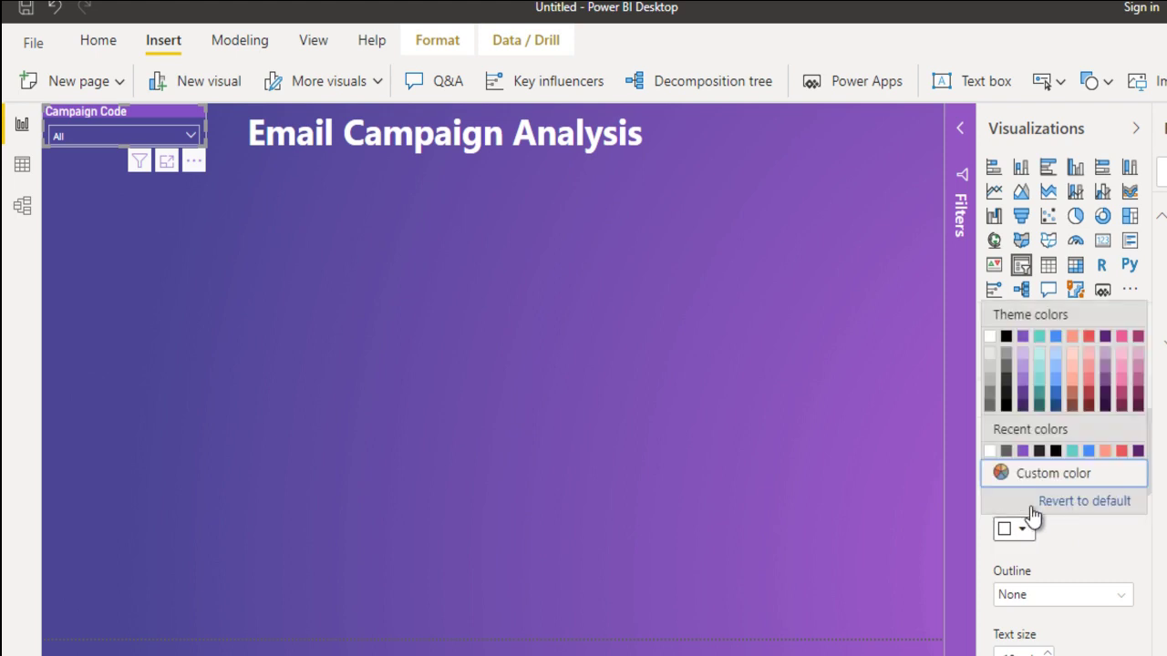
{"action": "left_click", "coordinate": [1024, 347]}
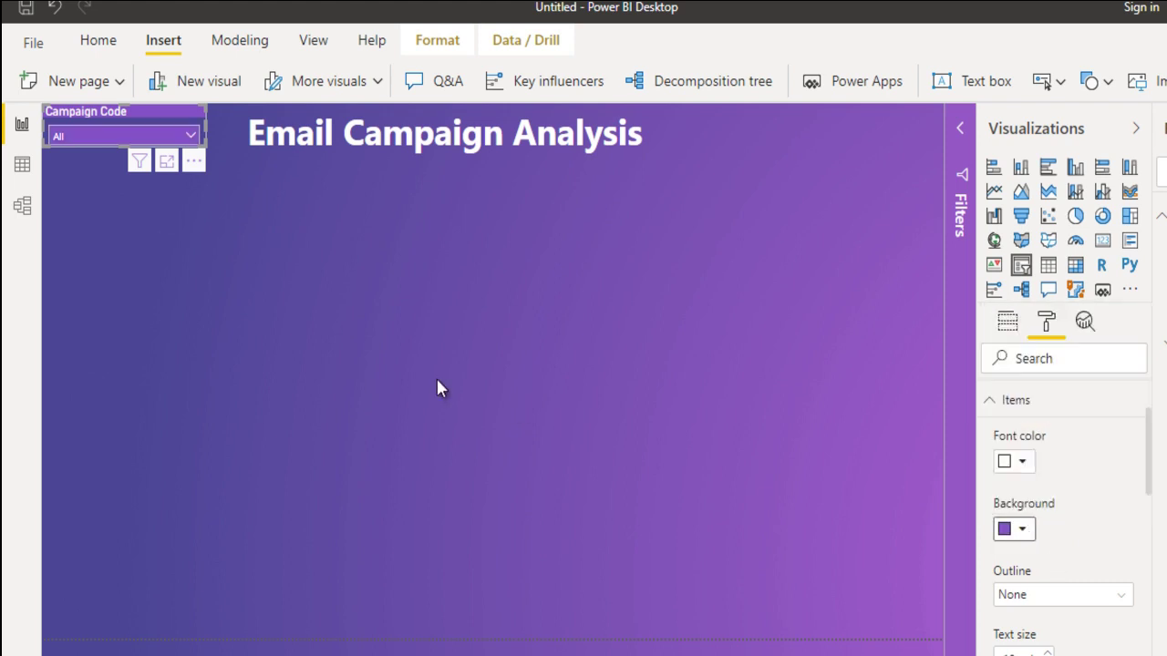
{"action": "left_click", "coordinate": [263, 310]}
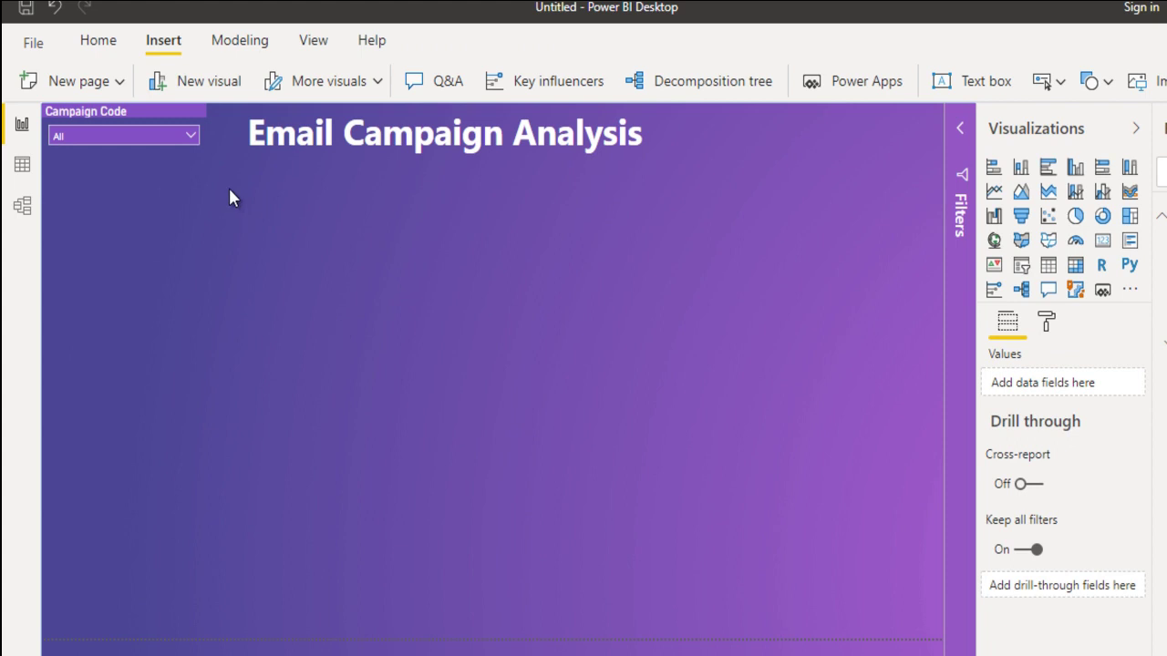
{"action": "left_click", "coordinate": [165, 113]}
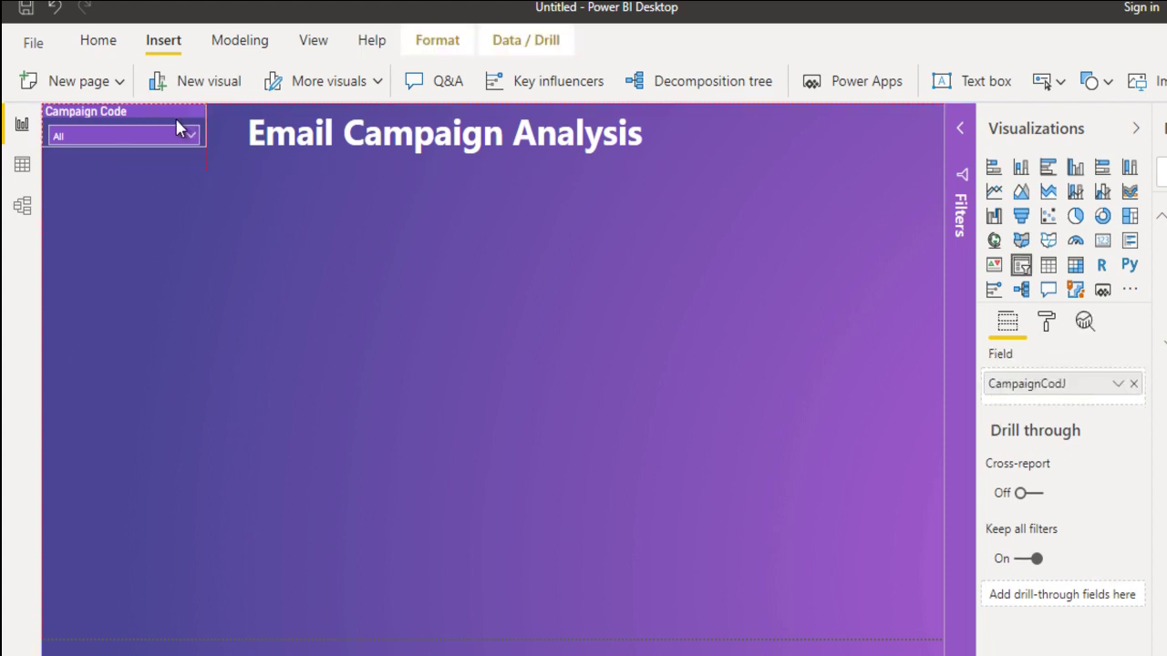
Step: Narrow the Campaign Code slicer, copy it below, and switch the copy's field to Email_SentDate
{"action": "left_click_drag", "start_coordinate": [178, 128], "coordinate": [178, 129]}
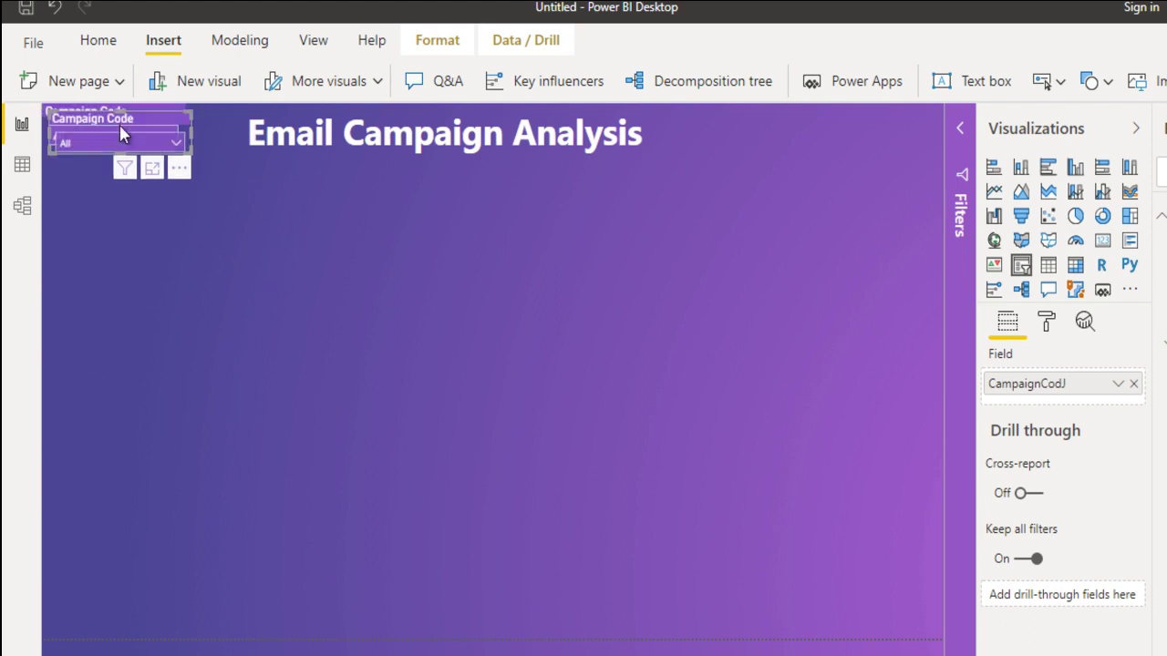
{"action": "mouse_move", "coordinate": [114, 120]}
{"action": "left_mouse_down"}
{"action": "mouse_move", "coordinate": [92, 124]}
{"action": "mouse_move", "coordinate": [80, 149]}
{"action": "left_mouse_up"}
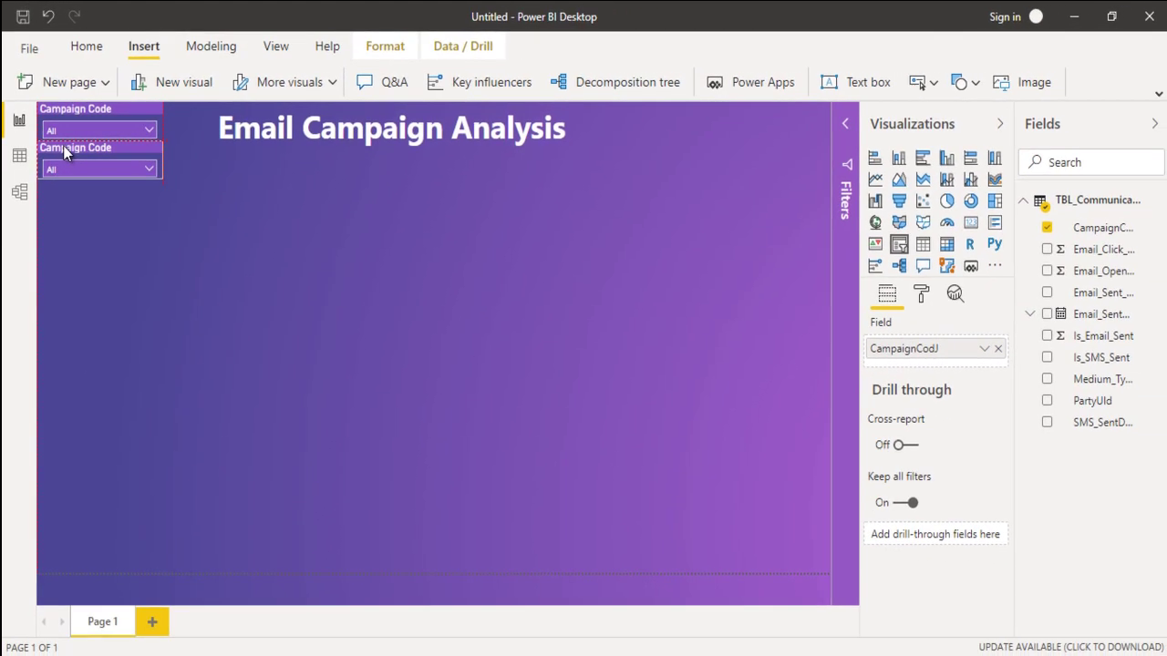
{"action": "left_click", "coordinate": [998, 350]}
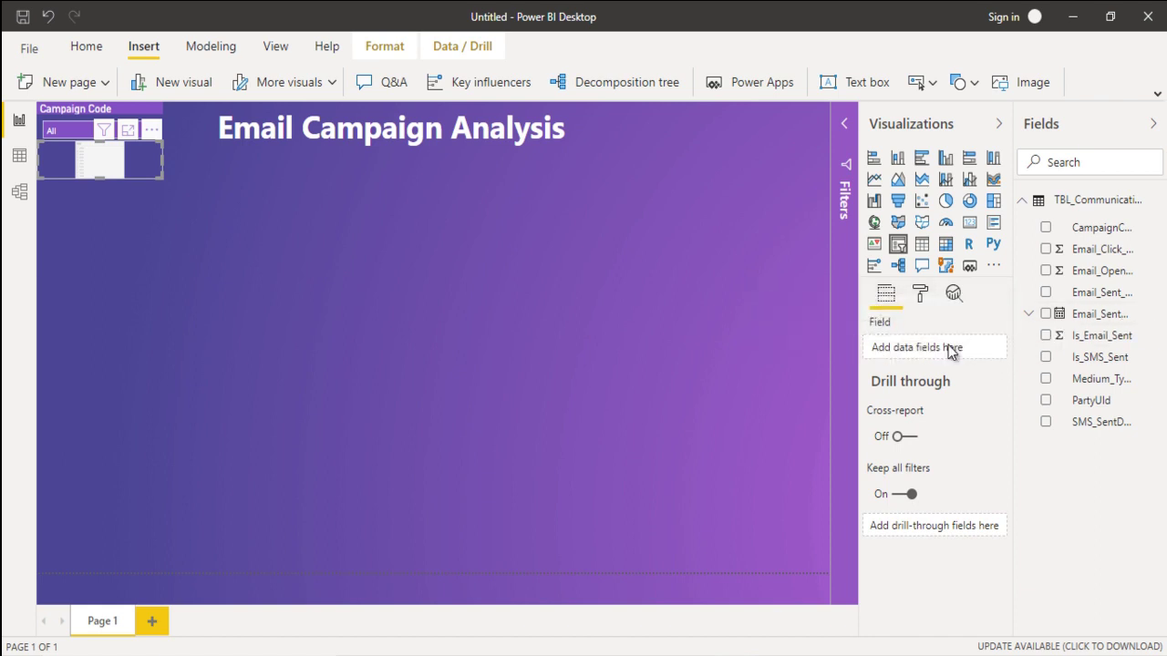
{"action": "left_click_drag", "start_coordinate": [1111, 315], "coordinate": [956, 352]}
Step: Show Email_SentDate as a Date Hierarchy and remove its Month and Quarter levels
{"action": "left_click", "coordinate": [982, 349]}
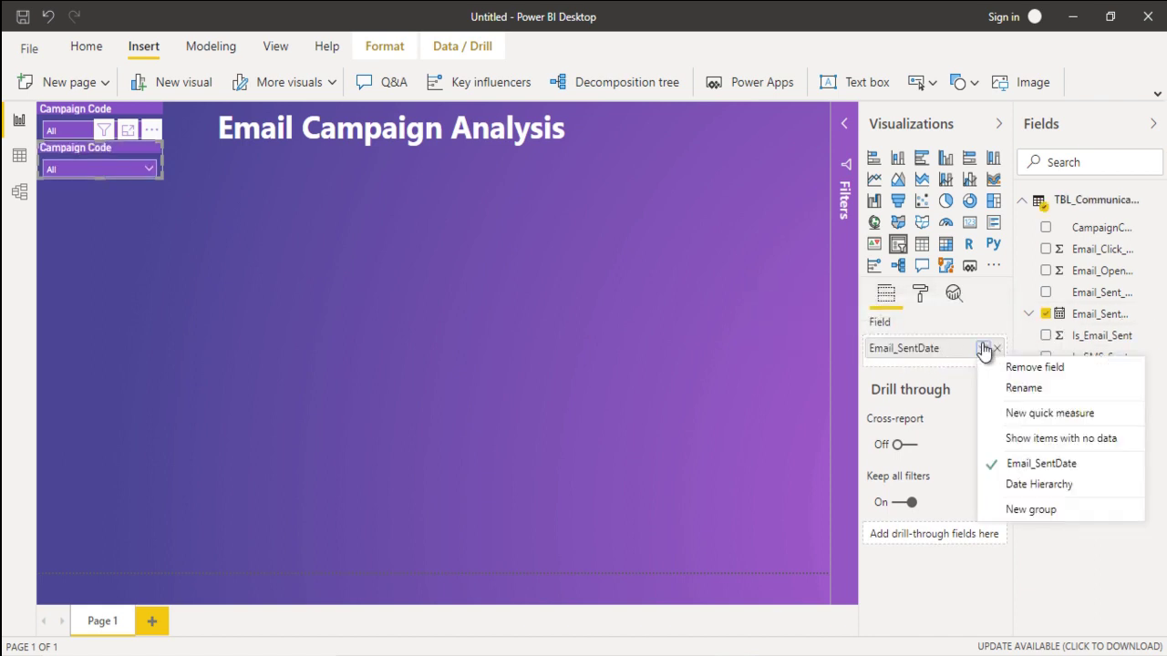
{"action": "left_click", "coordinate": [1027, 483]}
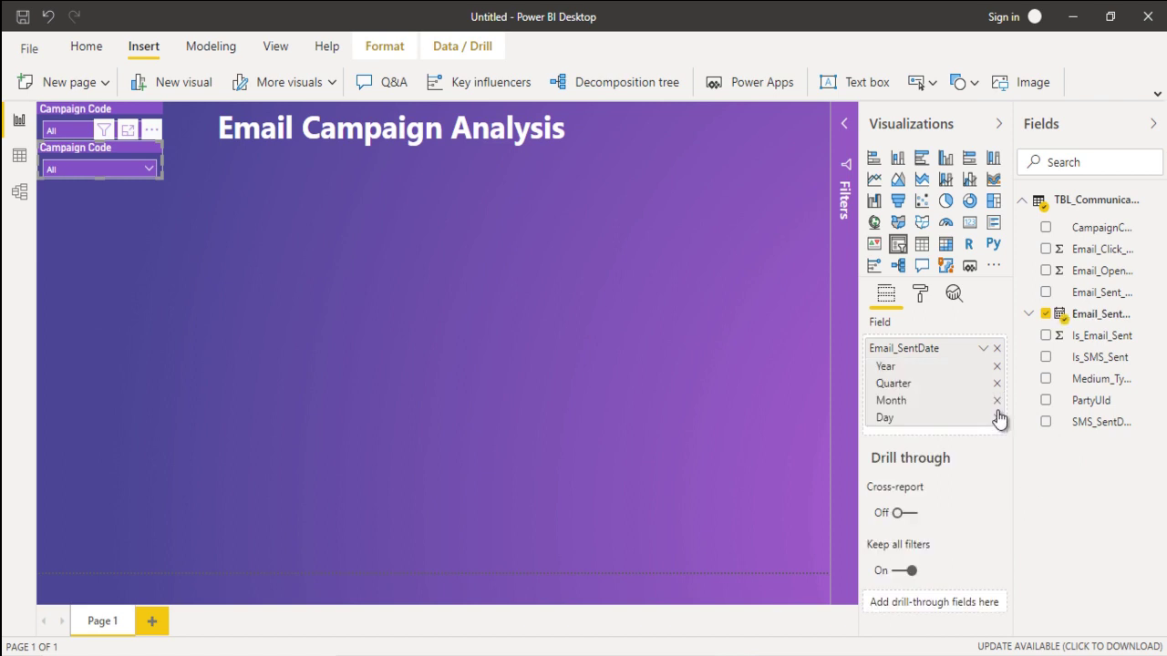
{"action": "left_click", "coordinate": [996, 400]}
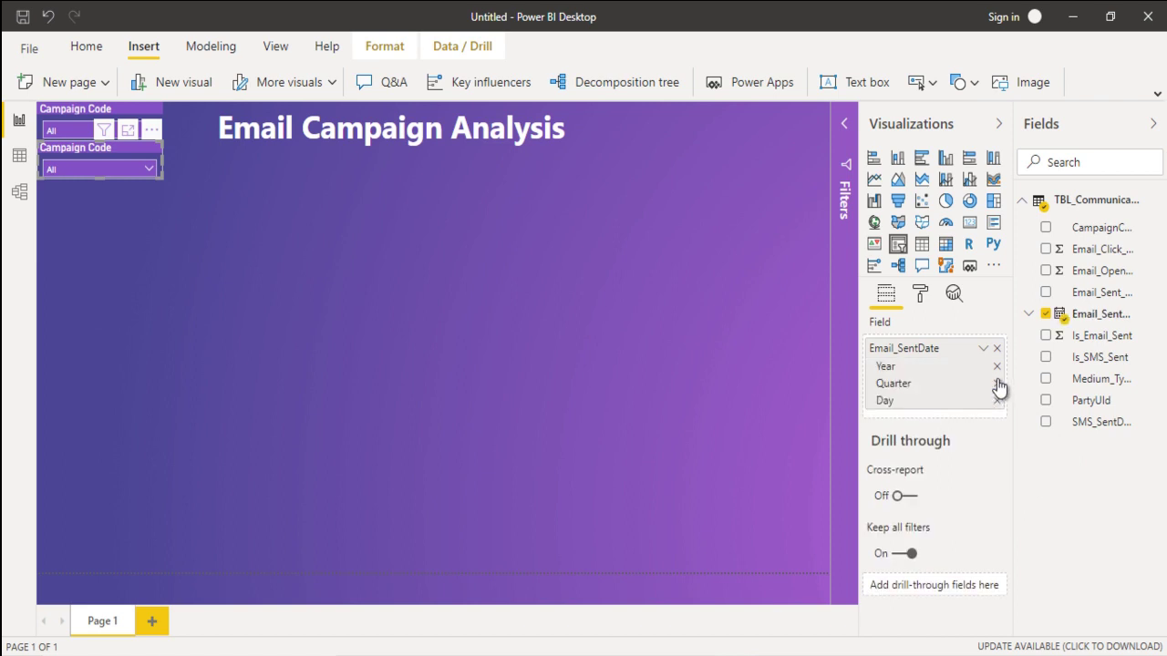
{"action": "left_click", "coordinate": [996, 383]}
Step: Keep only the Year level on the copied slicer and title it 'Year of Email Send'
{"action": "left_click", "coordinate": [996, 383]}
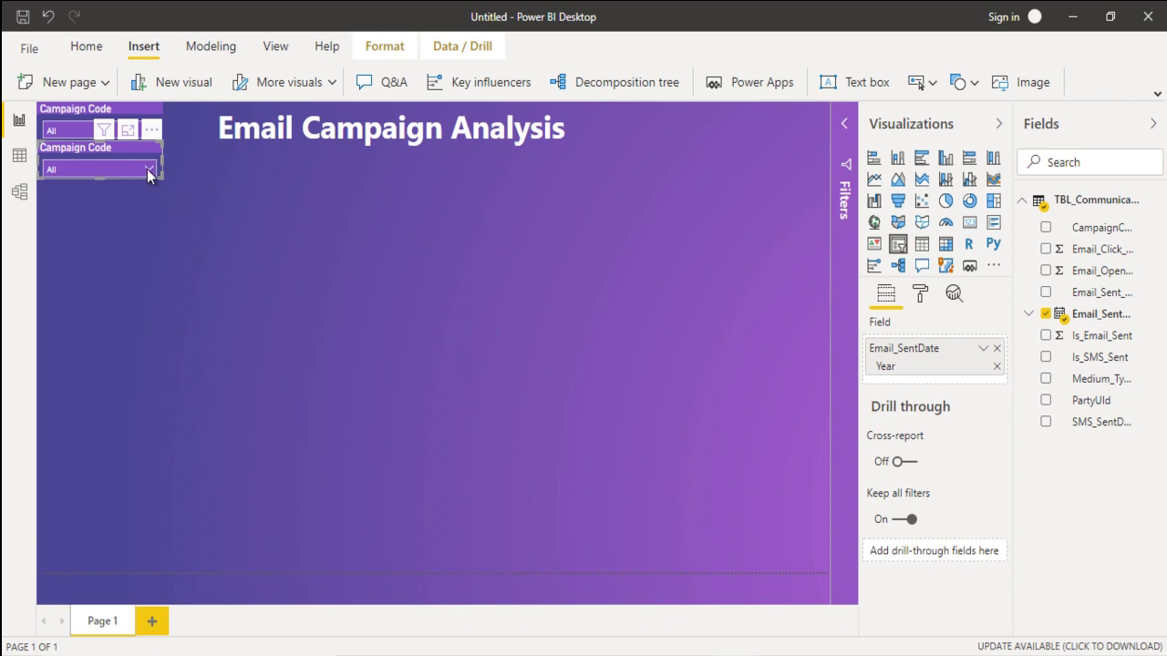
{"action": "left_click", "coordinate": [919, 294]}
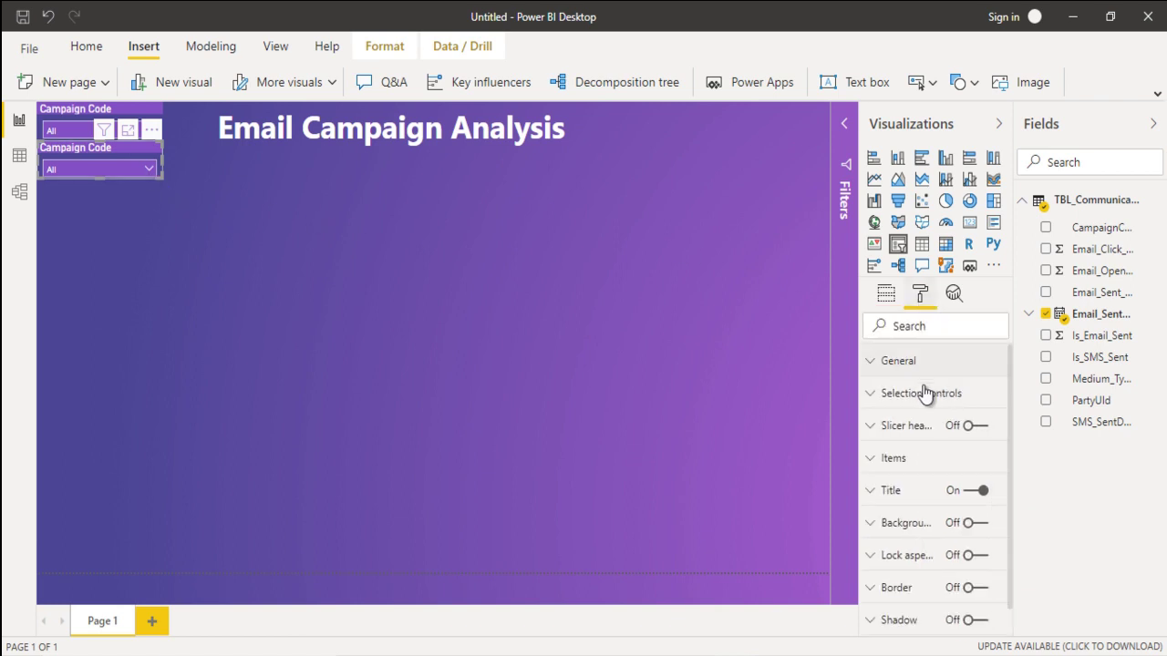
{"action": "left_click", "coordinate": [911, 495]}
{"action": "scroll", "coordinate": [921, 474], "scroll_direction": "down", "scroll_amount": 2}
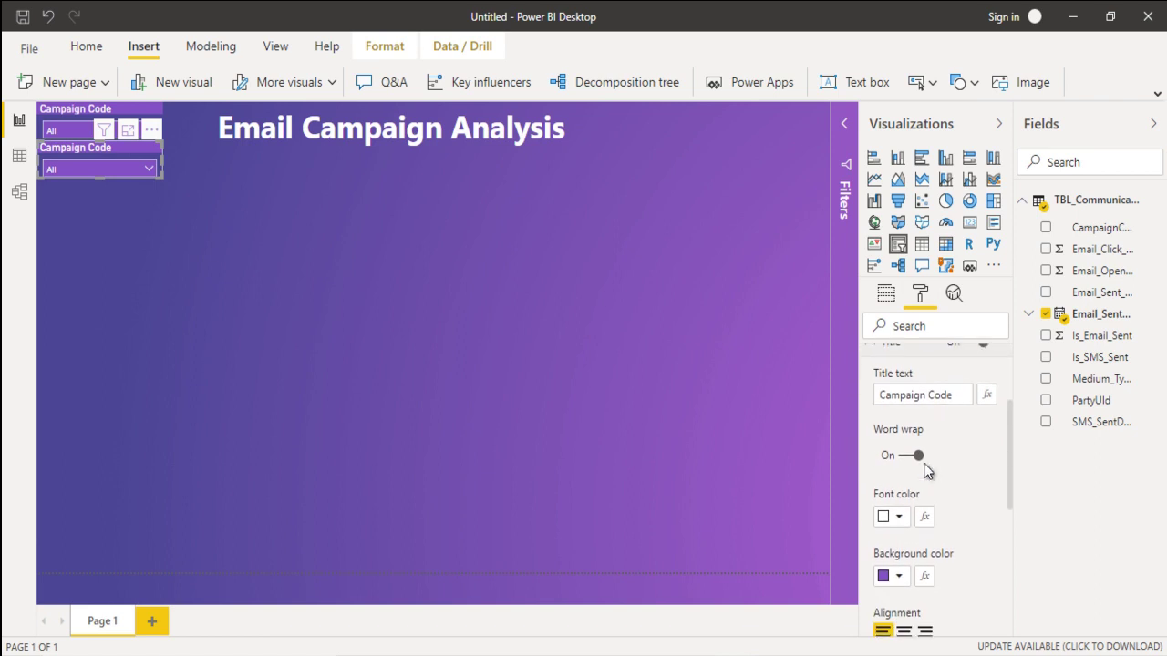
{"action": "left_click_drag", "start_coordinate": [952, 393], "coordinate": [864, 403]}
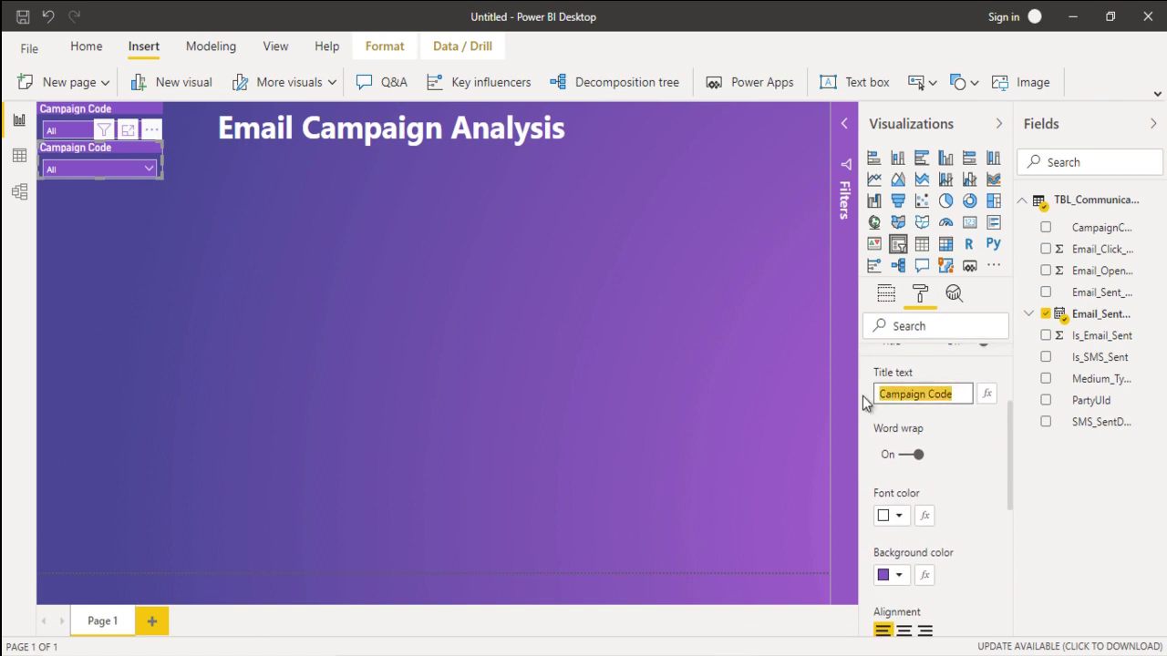
{"action": "type", "text": "Year of Email Send"}
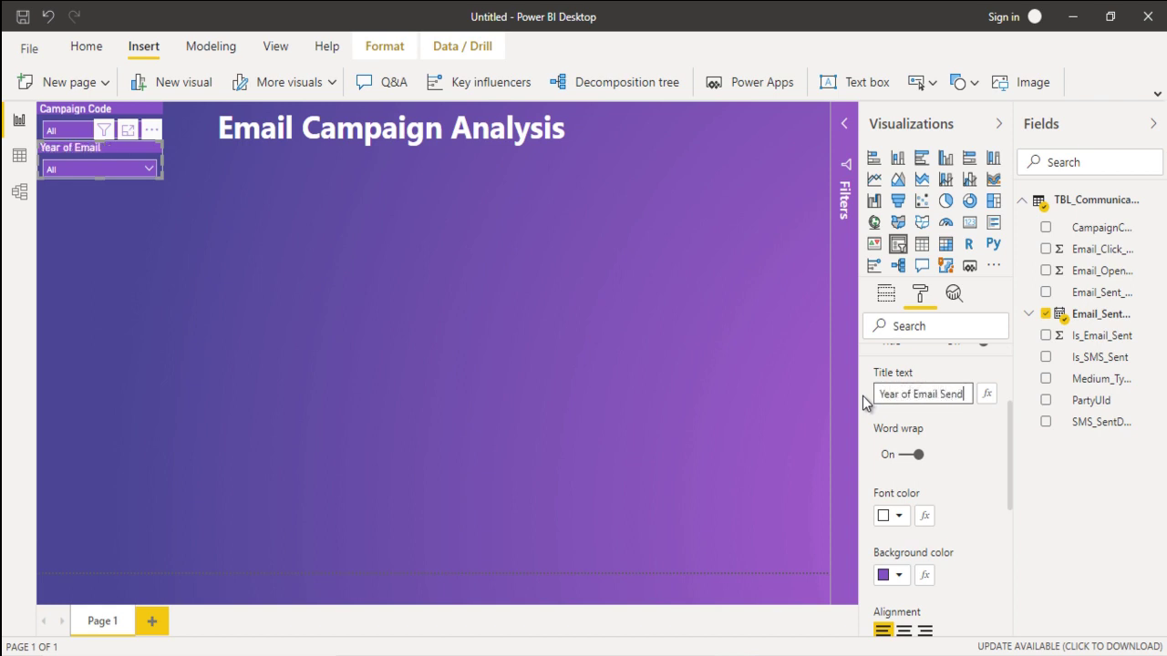
{"action": "left_click", "coordinate": [140, 152]}
Step: Duplicate the year slicer below it and retitle the copy 'Month of Email Send'
{"action": "key", "text": "ctrl+c"}
{"action": "key", "text": "ctrl+v"}
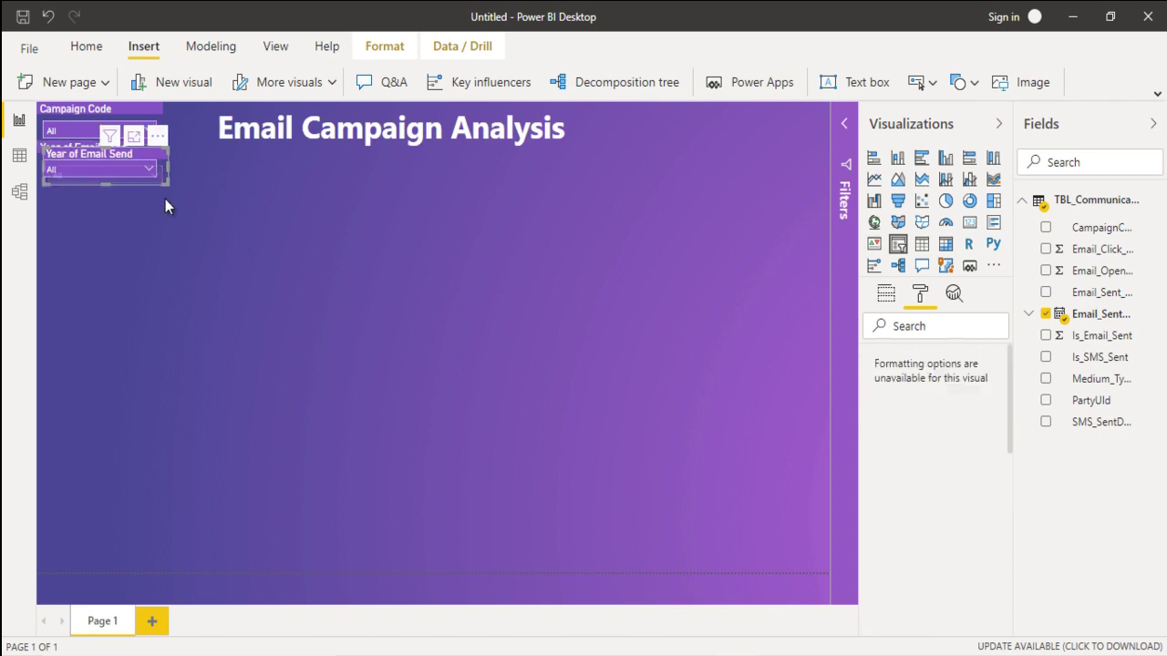
{"action": "left_click_drag", "start_coordinate": [127, 169], "coordinate": [119, 187]}
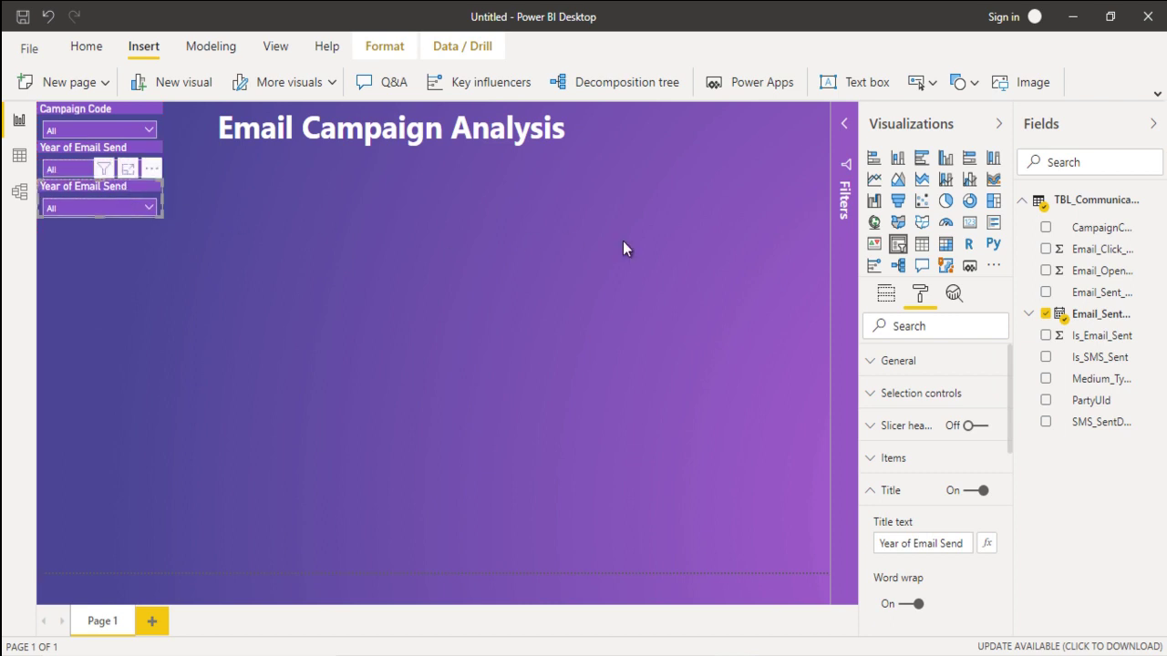
{"action": "double_click", "coordinate": [896, 542]}
{"action": "type", "text": "Month"}
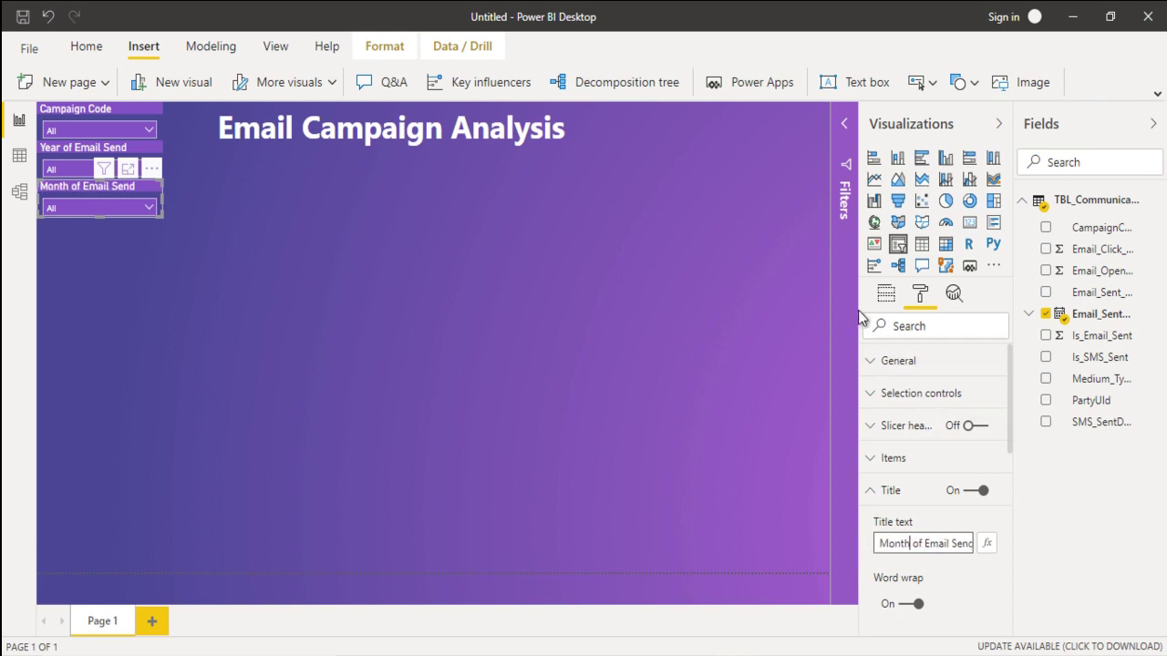
Step: Reset the copy's Email_SentDate hierarchy to keep only Month, then paste another duplicate
{"action": "left_click", "coordinate": [886, 293]}
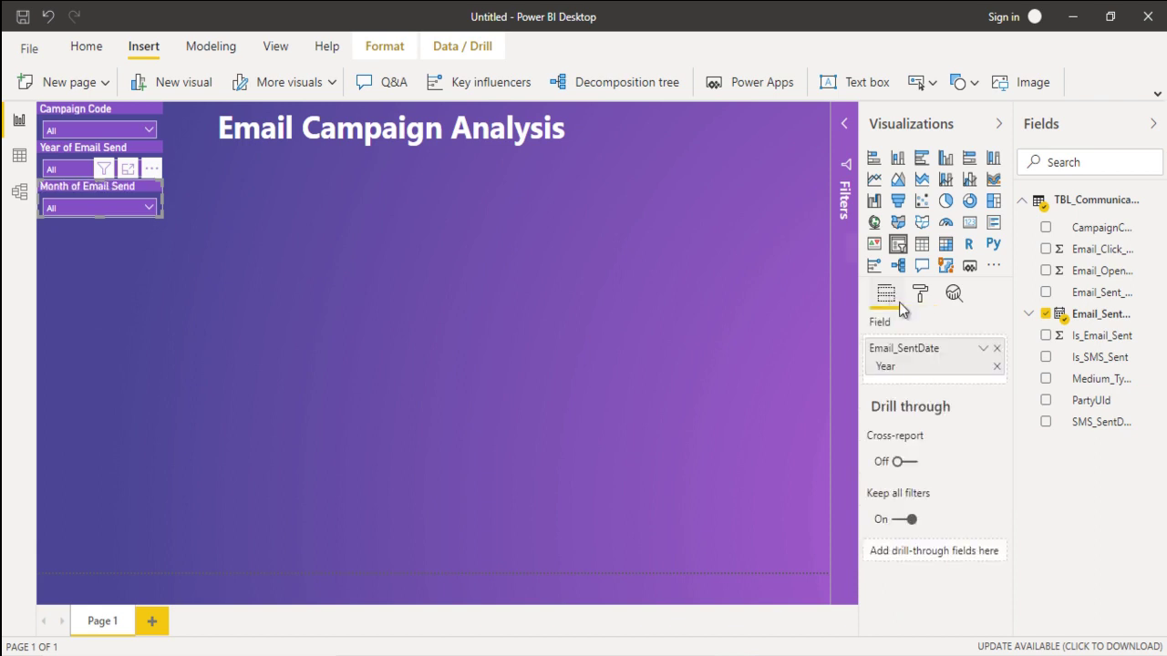
{"action": "left_click", "coordinate": [991, 358]}
{"action": "left_click", "coordinate": [1021, 468]}
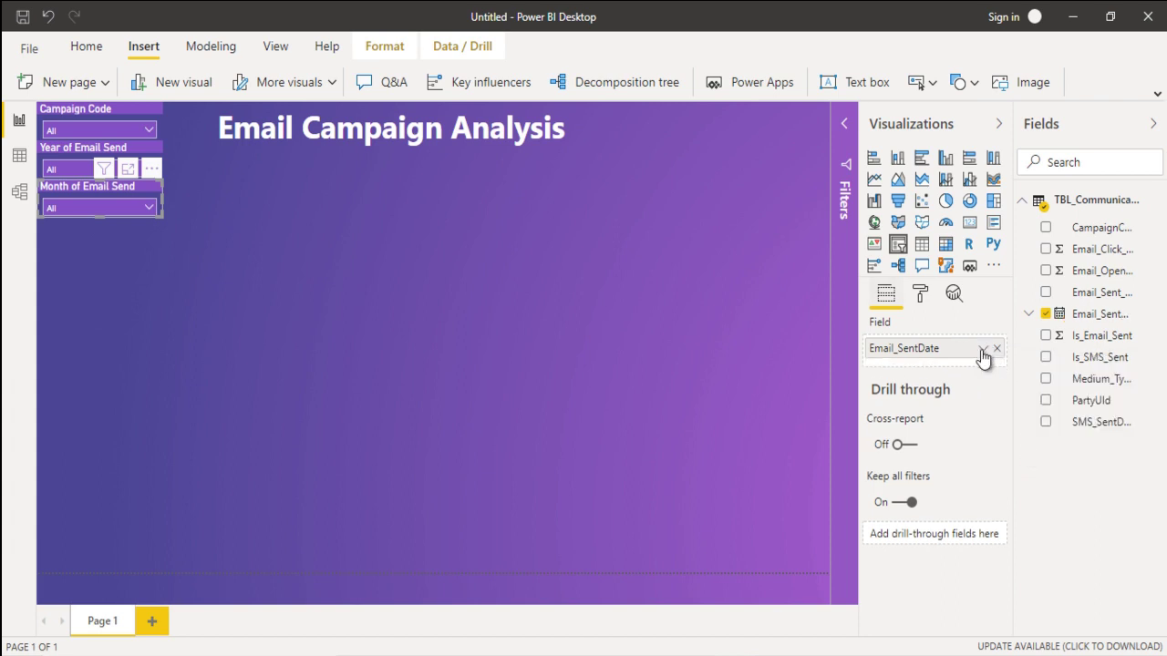
{"action": "left_click", "coordinate": [982, 356]}
{"action": "left_click", "coordinate": [1026, 483]}
{"action": "left_click", "coordinate": [997, 366]}
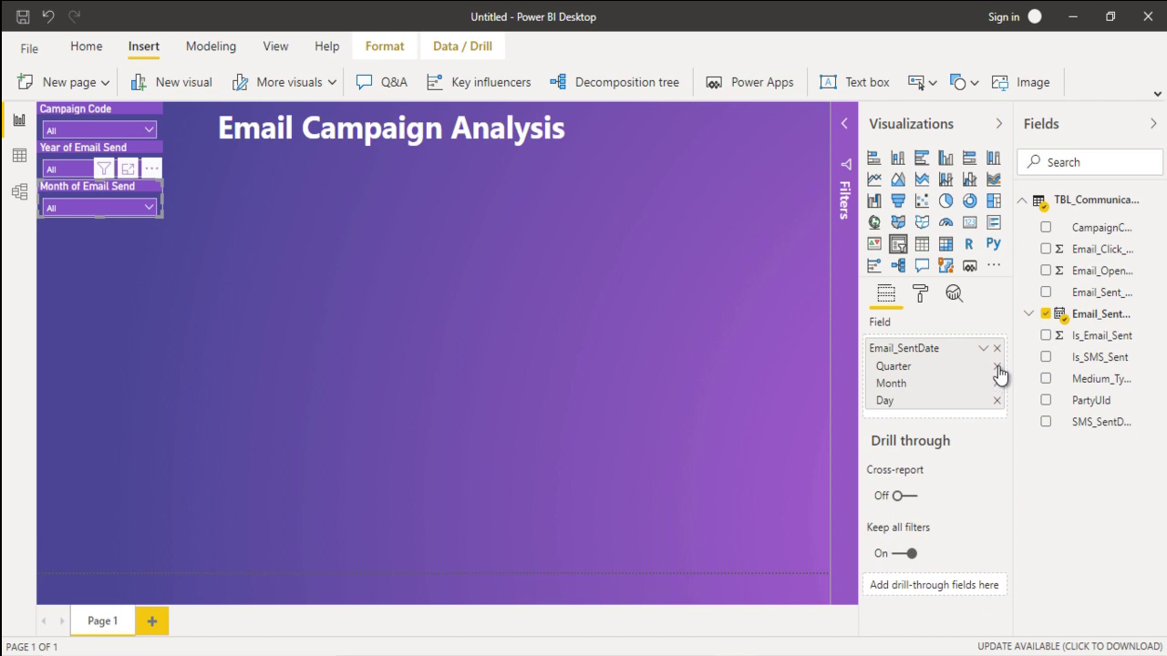
{"action": "left_click", "coordinate": [997, 365]}
{"action": "left_click", "coordinate": [996, 382]}
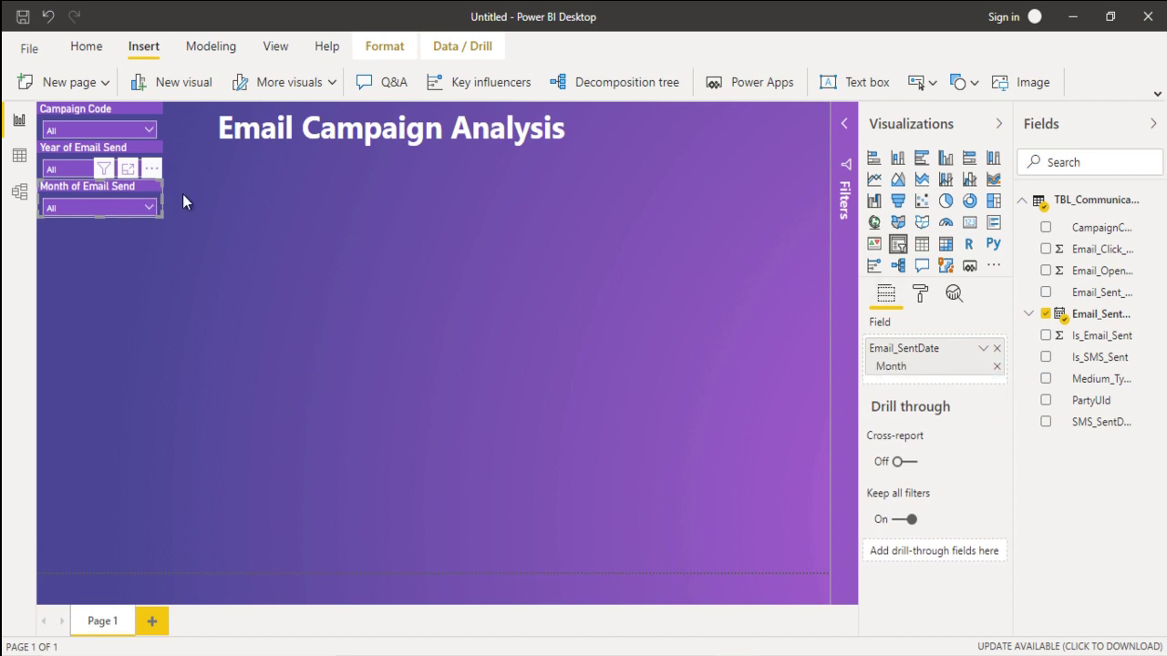
{"action": "key", "text": "ctrl+v"}
Step: Move the new copy below the month slicer and retitle it 'Day of Email Send'
{"action": "left_click_drag", "start_coordinate": [81, 190], "coordinate": [60, 225]}
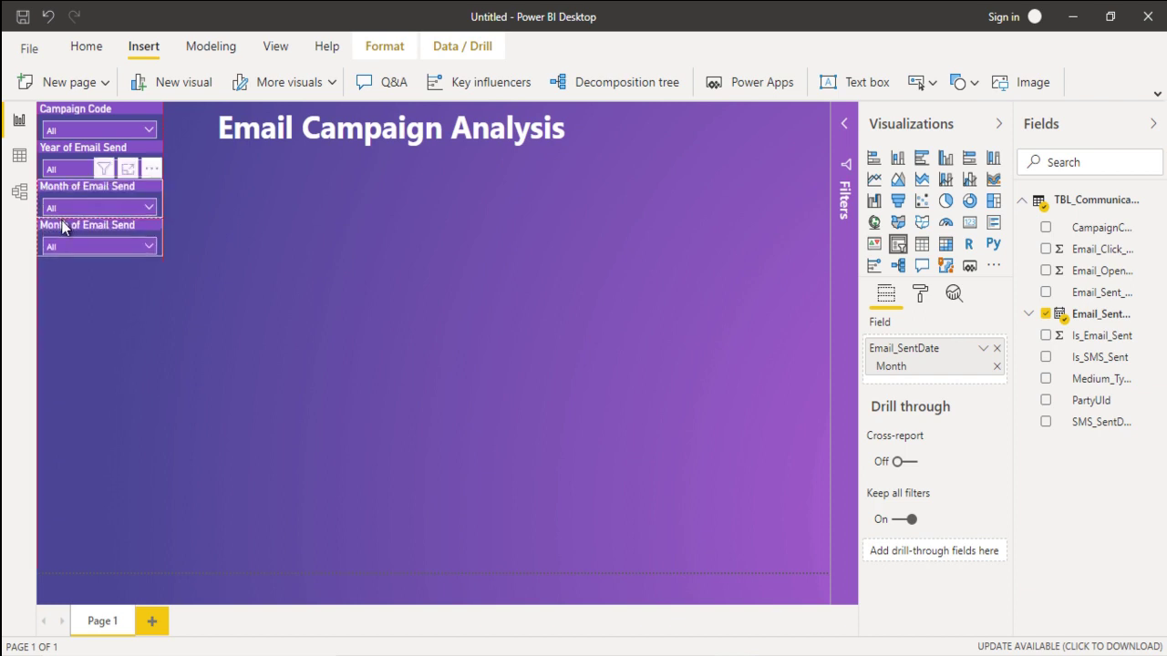
{"action": "left_click", "coordinate": [920, 293]}
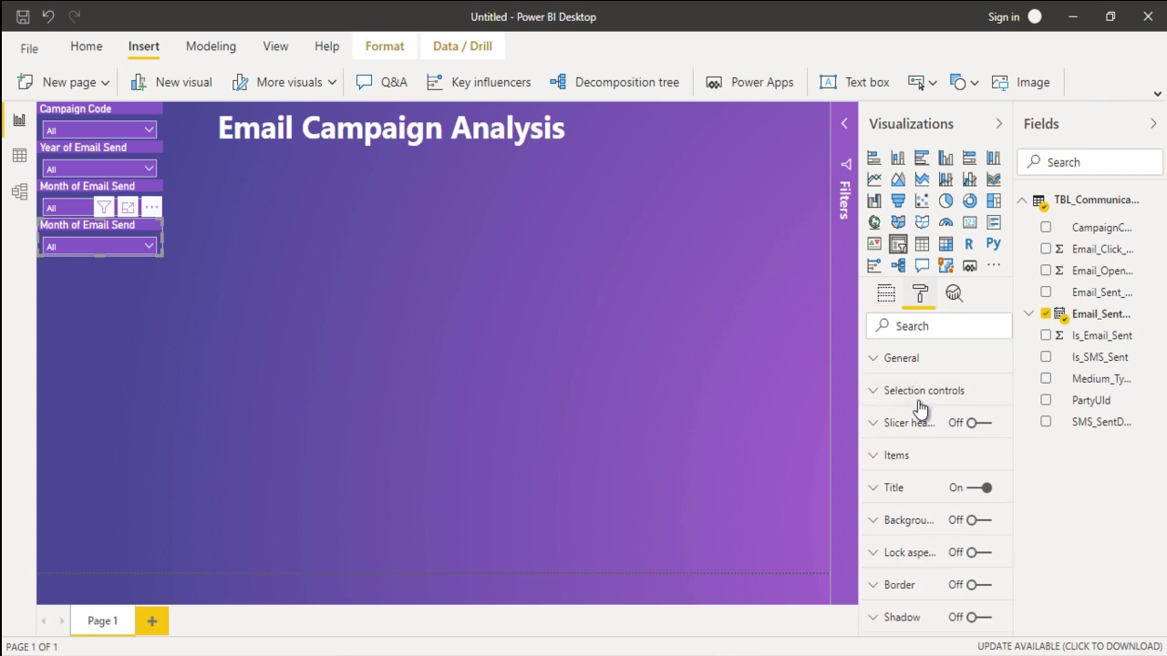
{"action": "left_click", "coordinate": [903, 489]}
{"action": "left_click", "coordinate": [891, 505]}
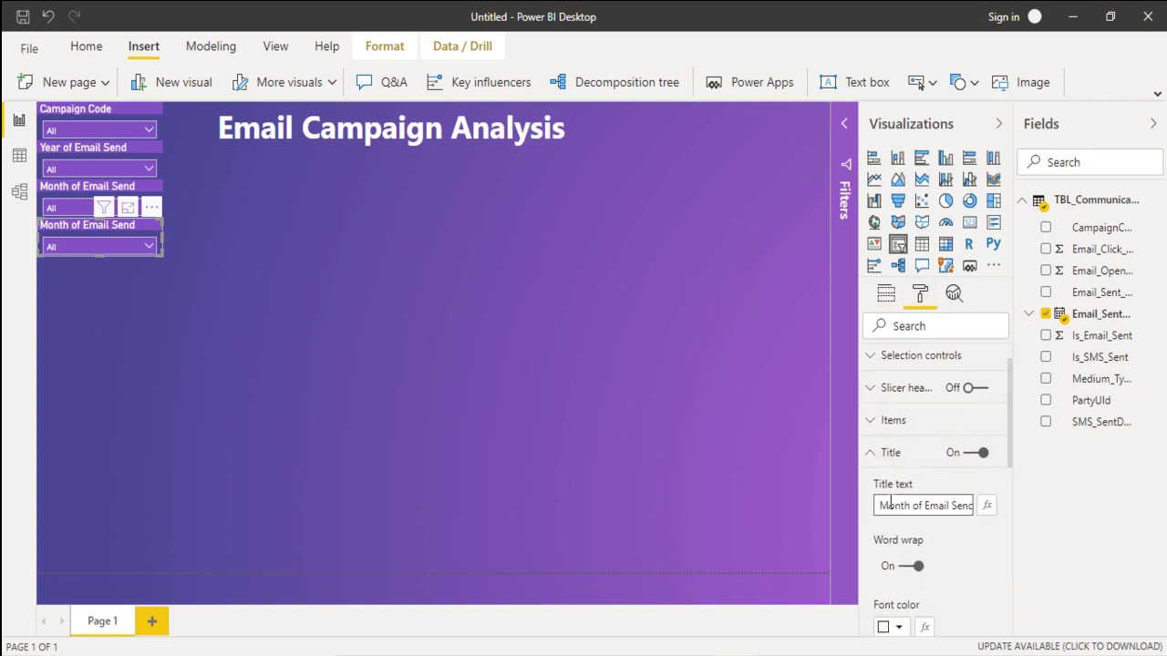
{"action": "left_click_drag", "start_coordinate": [911, 503], "coordinate": [872, 511]}
{"action": "type", "text": "Day"}
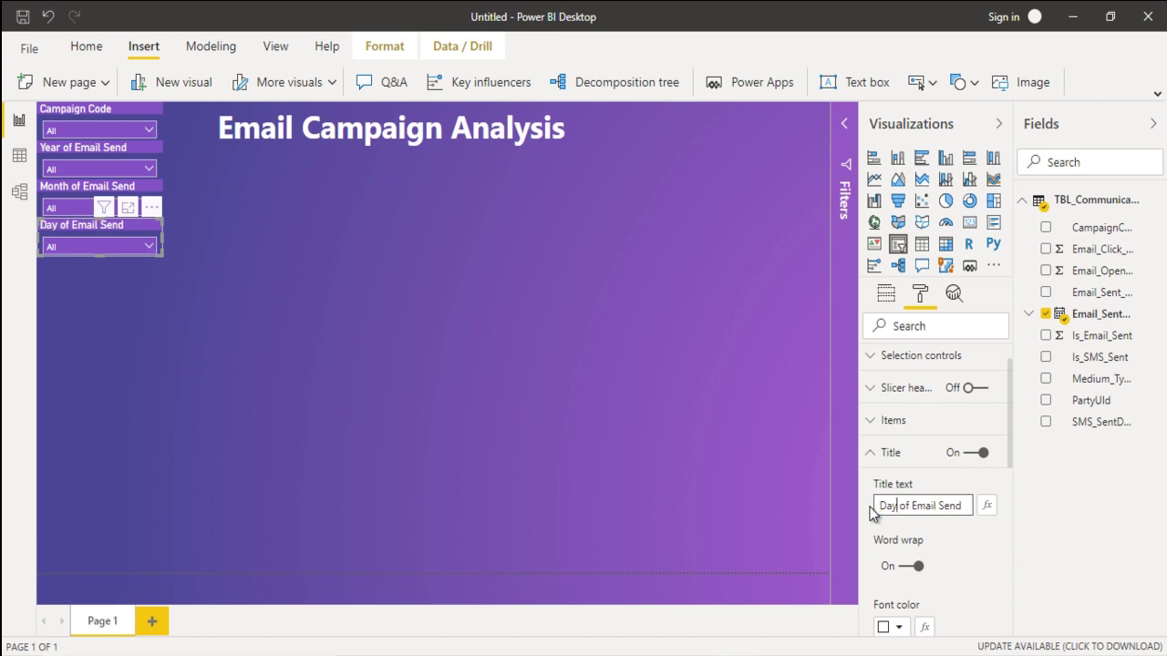
Step: Reset its Email_SentDate hierarchy to keep only the Day level
{"action": "left_click", "coordinate": [887, 293]}
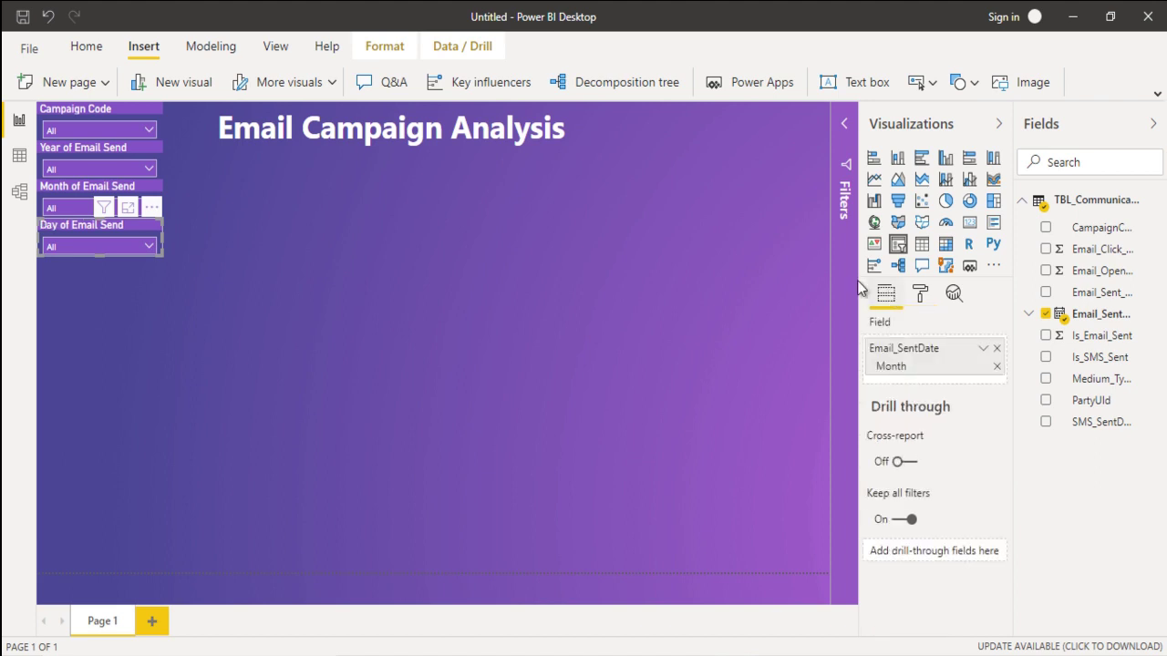
{"action": "left_click", "coordinate": [982, 350]}
{"action": "left_click", "coordinate": [1041, 469]}
{"action": "left_click", "coordinate": [985, 352]}
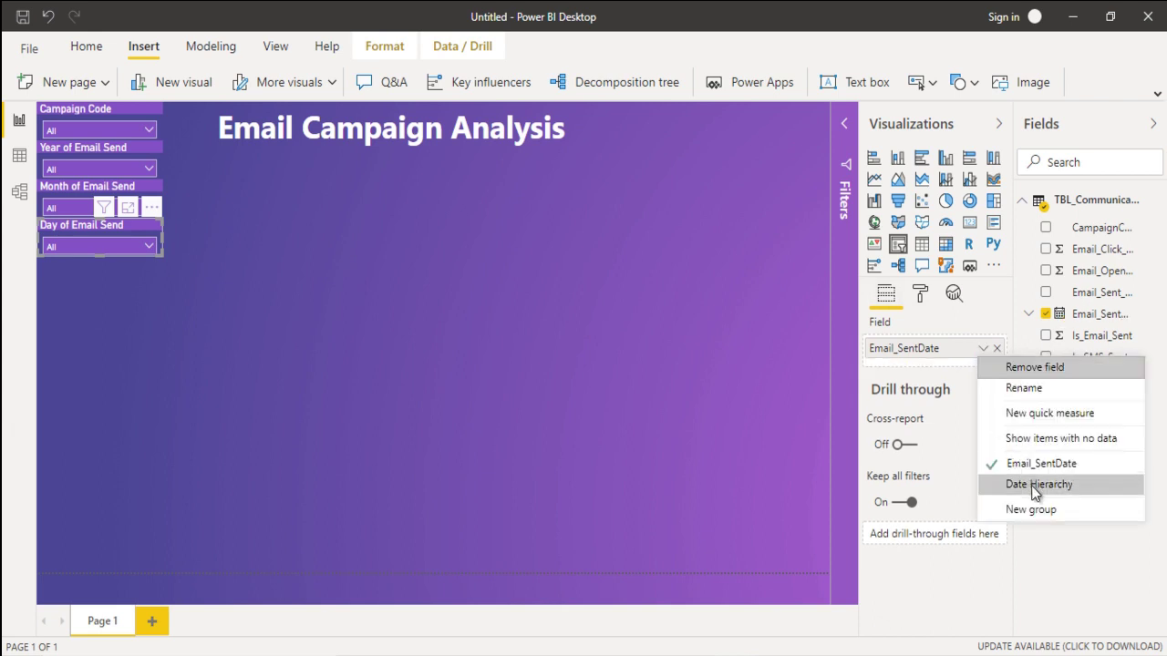
{"action": "left_click", "coordinate": [1035, 485]}
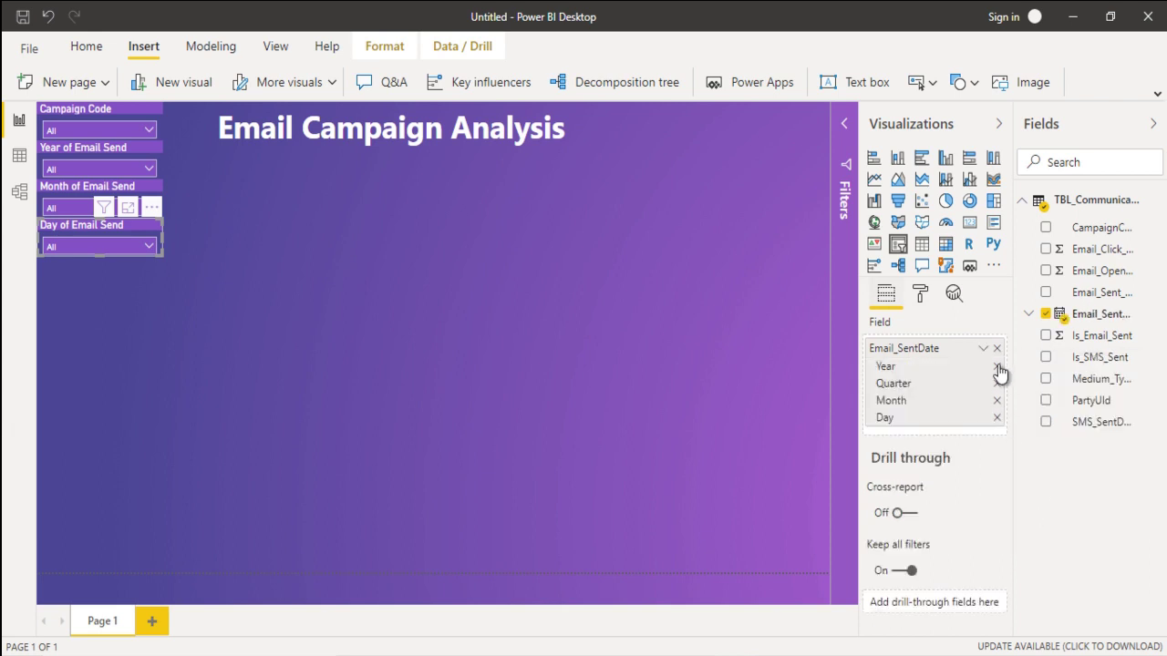
{"action": "left_click", "coordinate": [996, 366]}
{"action": "left_click", "coordinate": [997, 367]}
{"action": "left_click", "coordinate": [997, 367]}
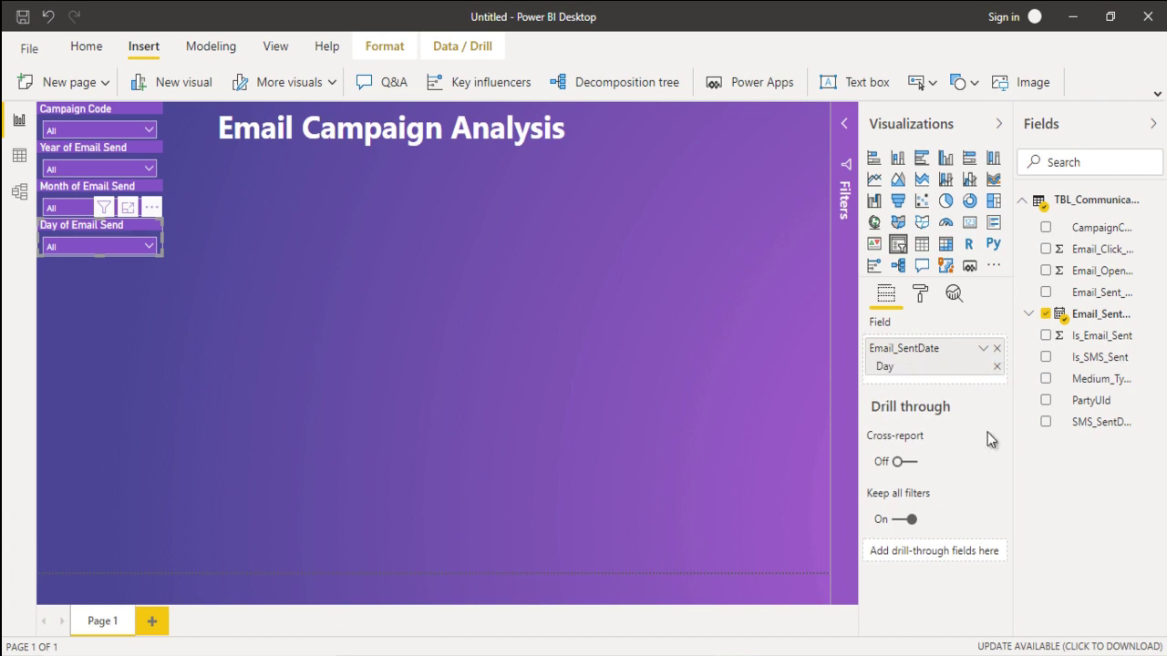
{"action": "left_click", "coordinate": [260, 230]}
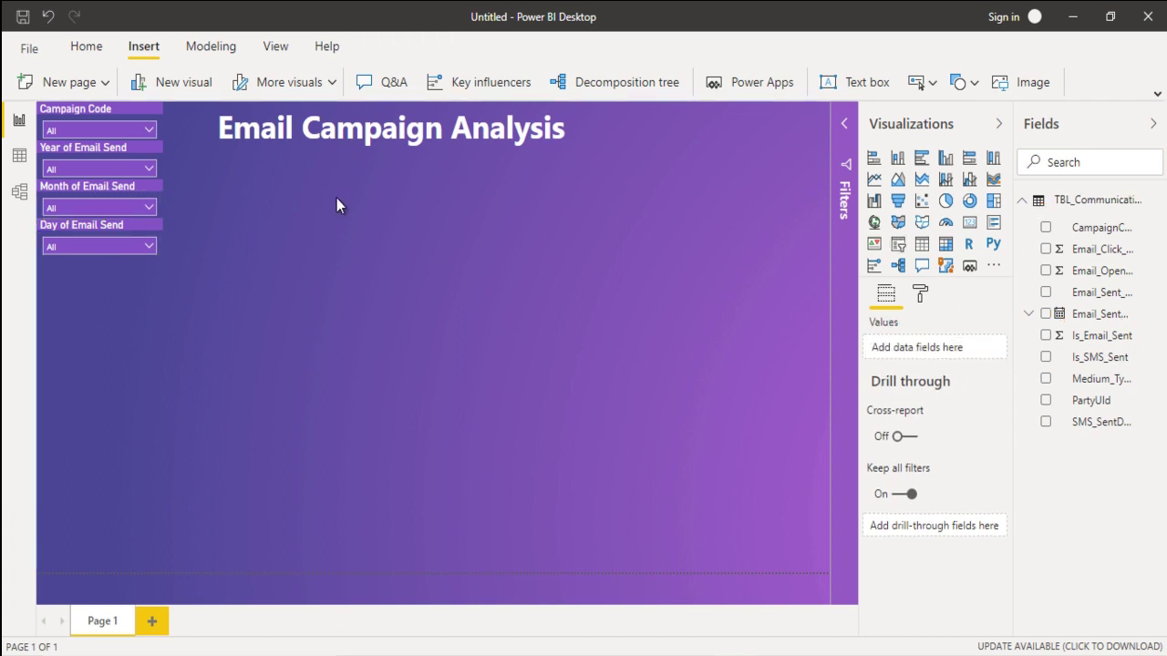
{"action": "left_click", "coordinate": [99, 131]}
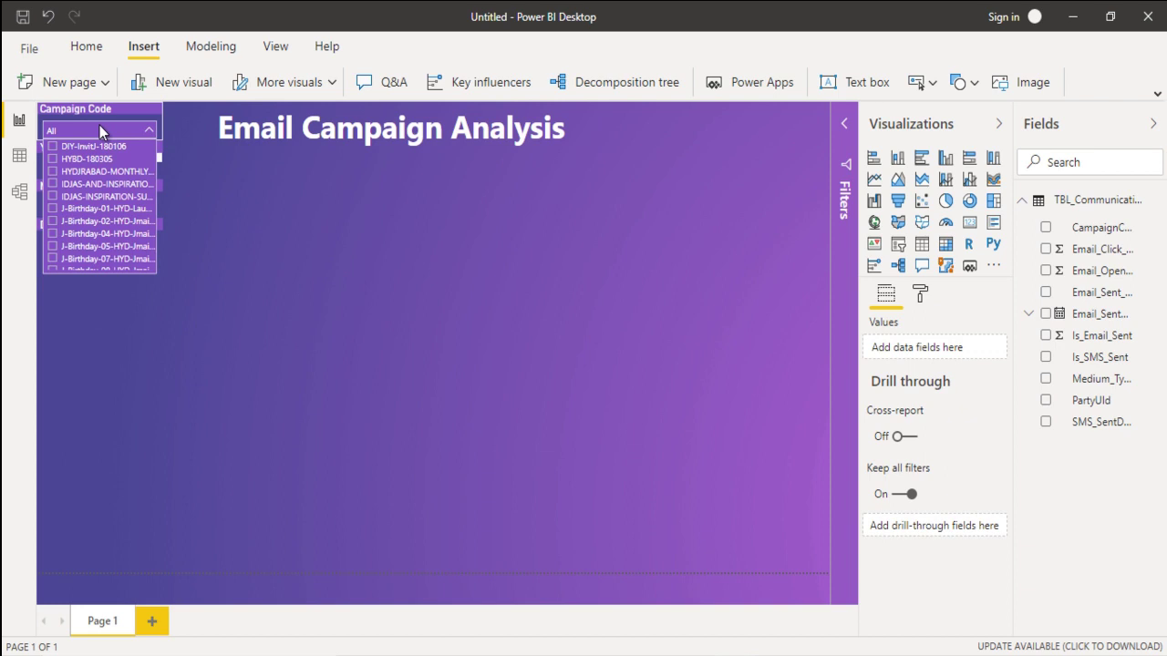
{"action": "left_click", "coordinate": [99, 128]}
{"action": "left_click", "coordinate": [97, 168]}
{"action": "left_click", "coordinate": [96, 167]}
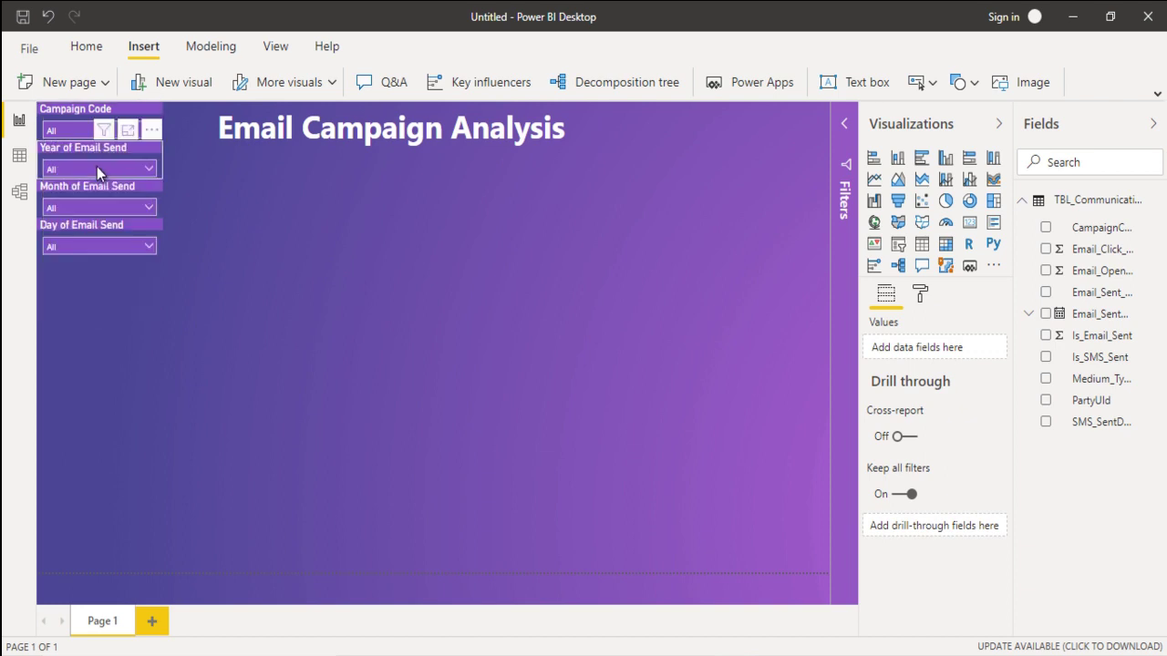
{"action": "left_click", "coordinate": [86, 208]}
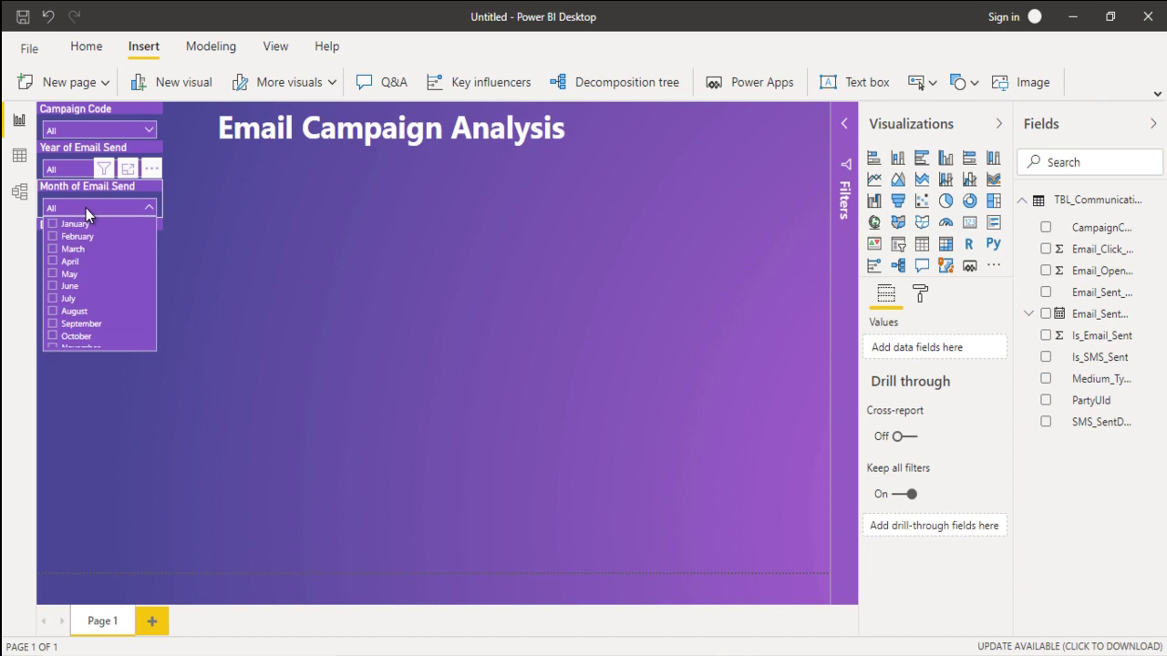
{"action": "left_click", "coordinate": [85, 208]}
{"action": "left_click", "coordinate": [83, 243]}
{"action": "left_click", "coordinate": [82, 244]}
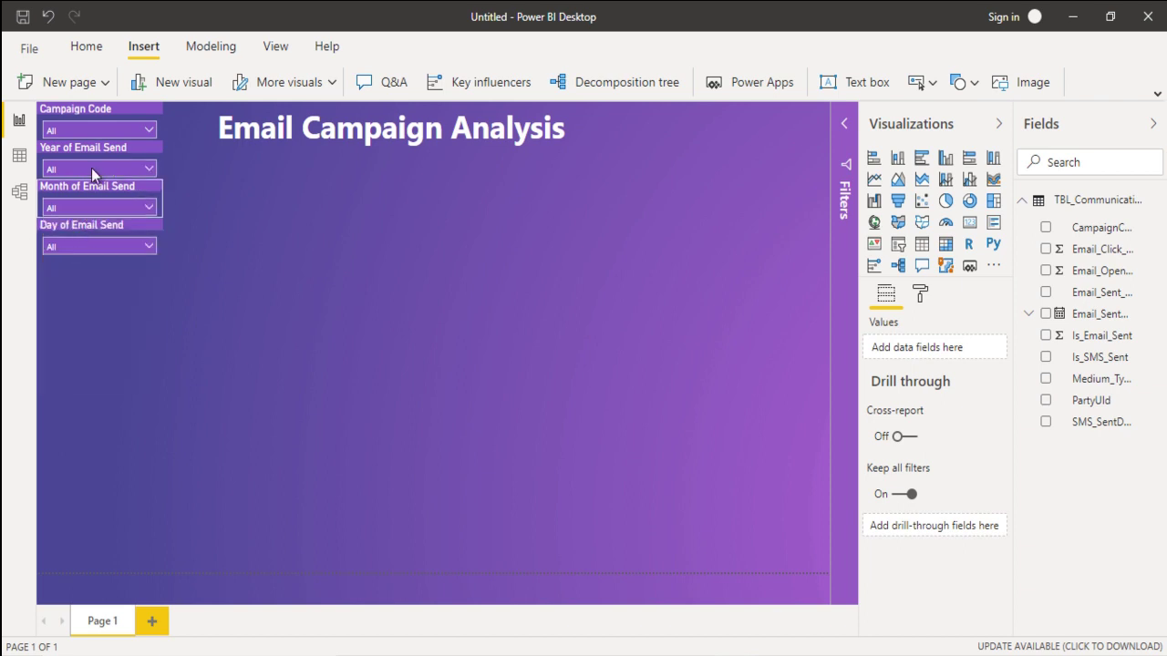
{"action": "left_click", "coordinate": [85, 130]}
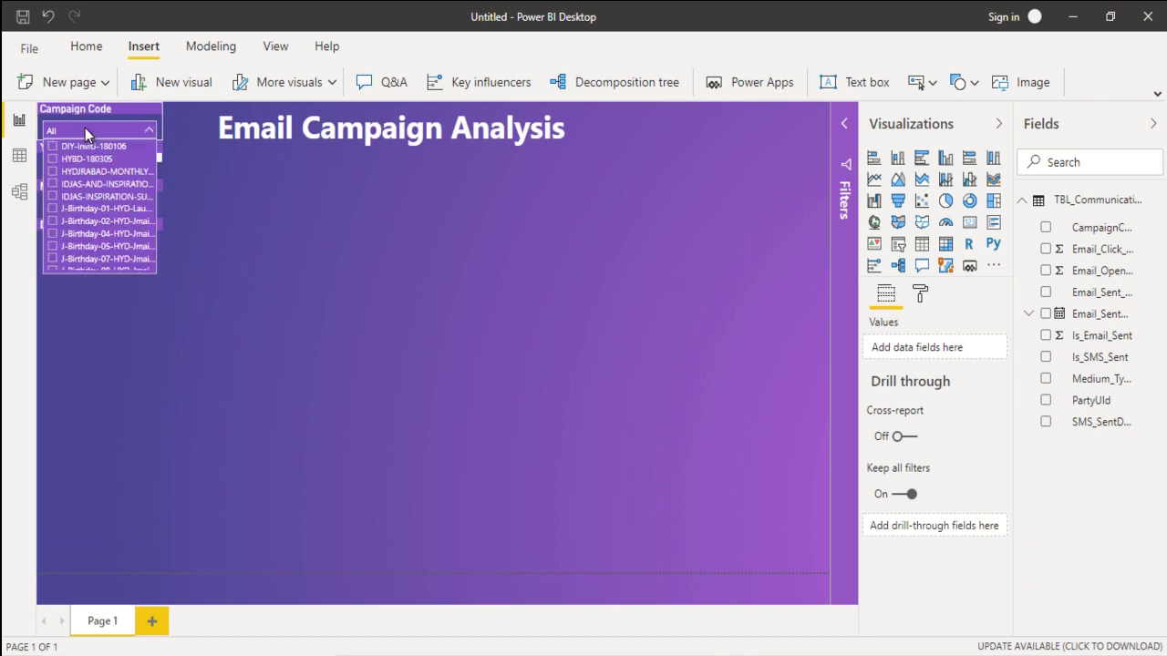
{"action": "left_click", "coordinate": [85, 127]}
Step: Turn on the 'Select all' option for the Campaign Code, Year, Month and Day of Email Send slicers
{"action": "left_click", "coordinate": [76, 109]}
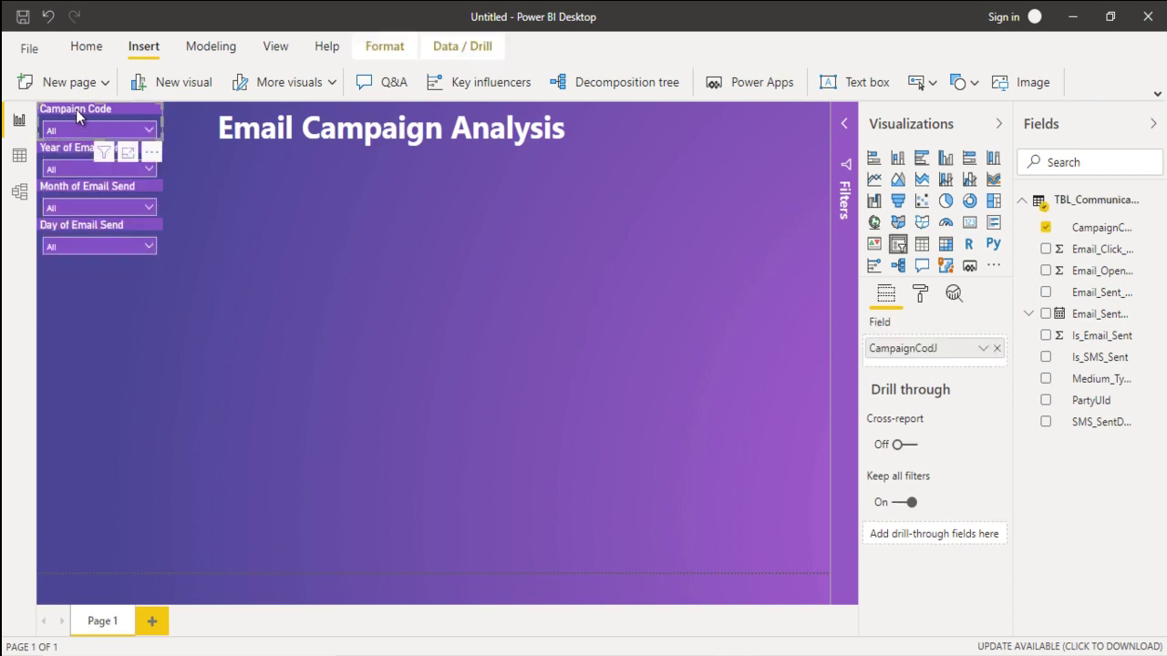
{"action": "left_click", "coordinate": [920, 292]}
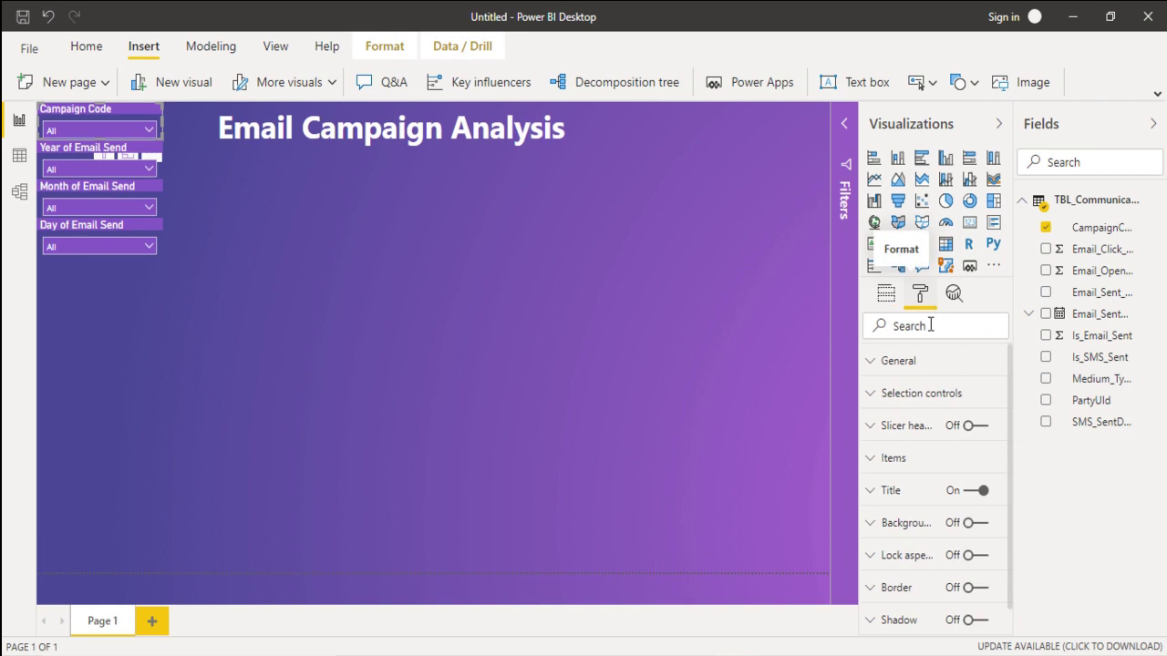
{"action": "left_click", "coordinate": [922, 401]}
{"action": "left_click", "coordinate": [911, 582]}
{"action": "left_click", "coordinate": [85, 171]}
{"action": "left_click", "coordinate": [907, 584]}
{"action": "left_click", "coordinate": [55, 202]}
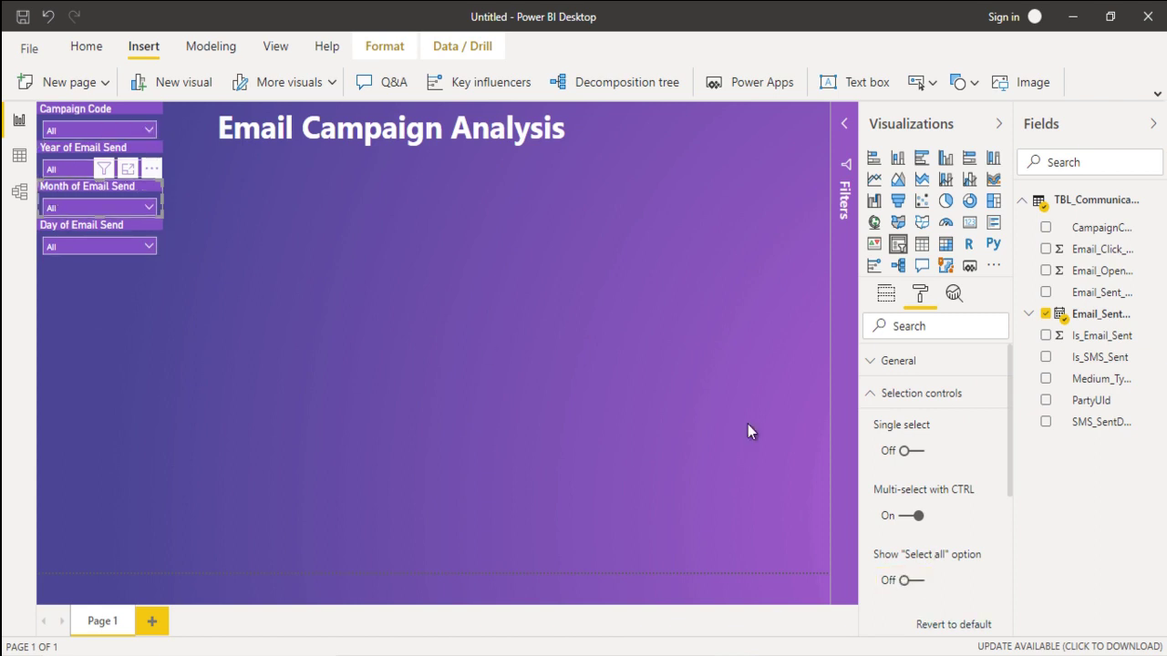
{"action": "left_click", "coordinate": [911, 580]}
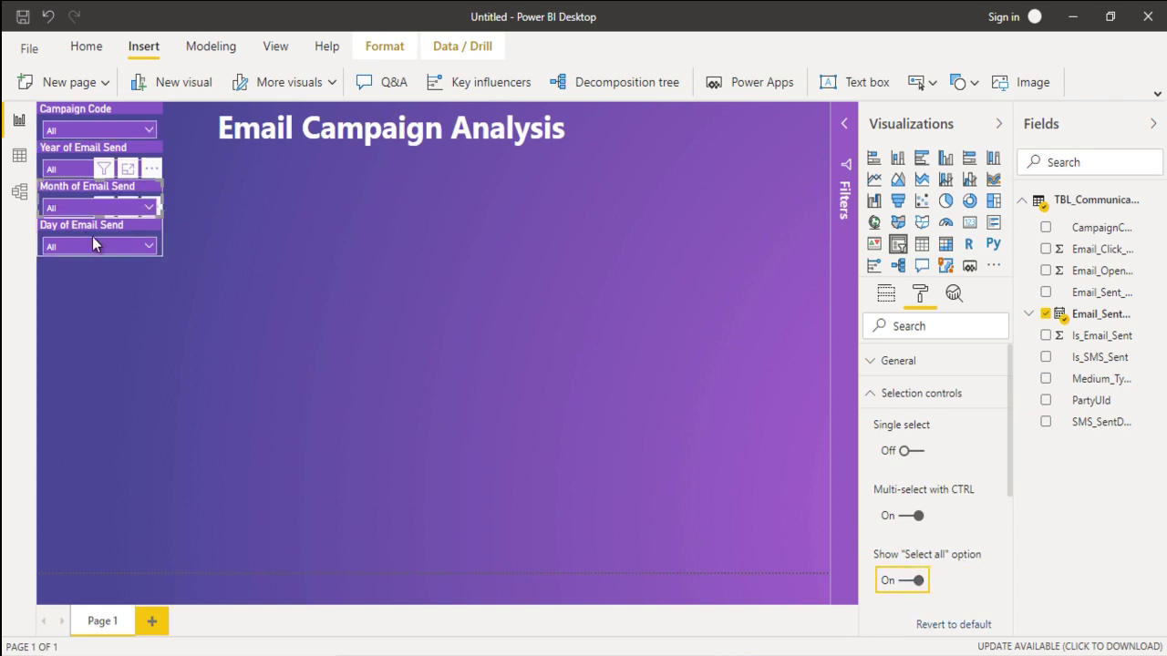
{"action": "left_click", "coordinate": [92, 241]}
{"action": "left_click", "coordinate": [909, 582]}
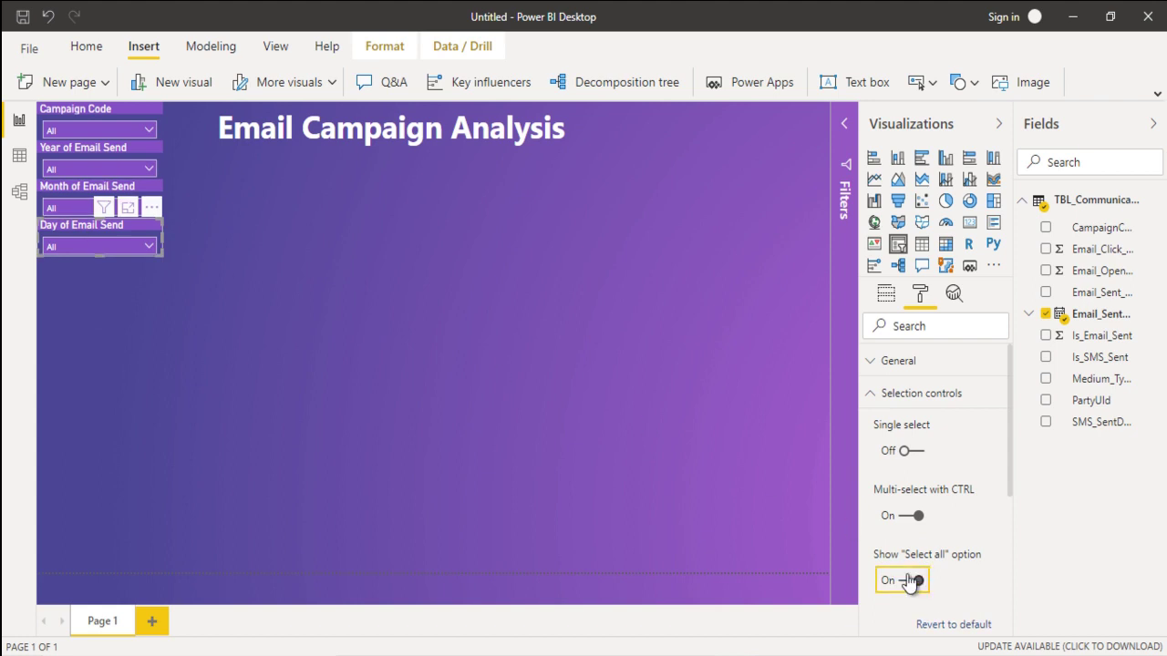
{"action": "left_click", "coordinate": [235, 216]}
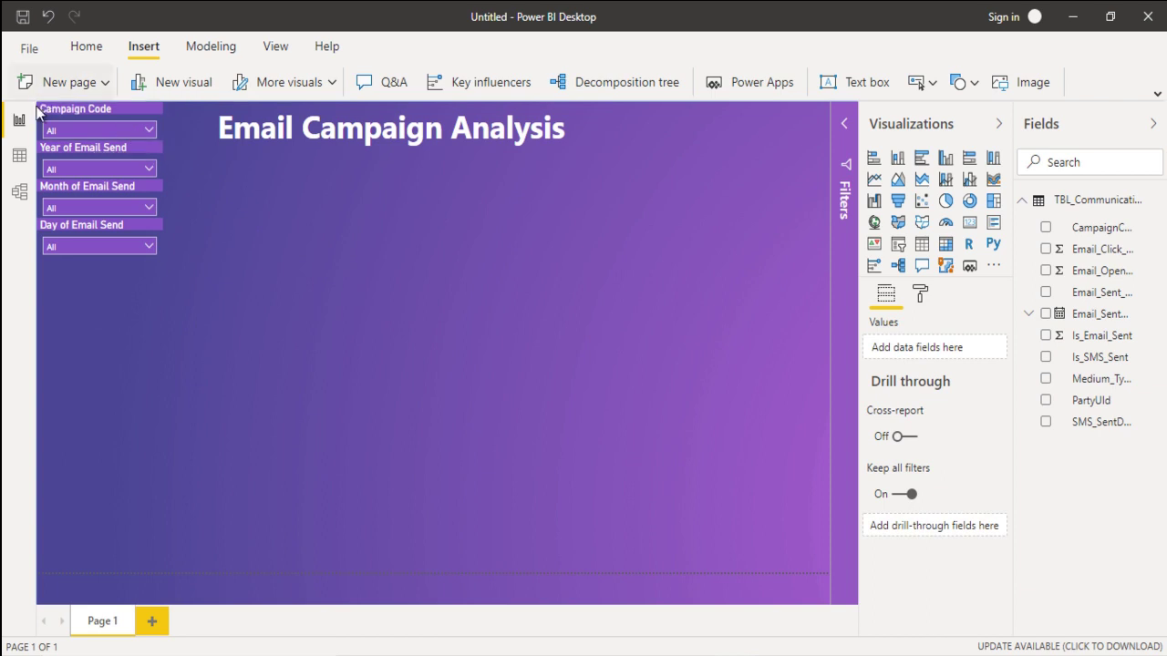
Step: Set the Campaign Code slicer's title background to No Fill
{"action": "left_click", "coordinate": [103, 119]}
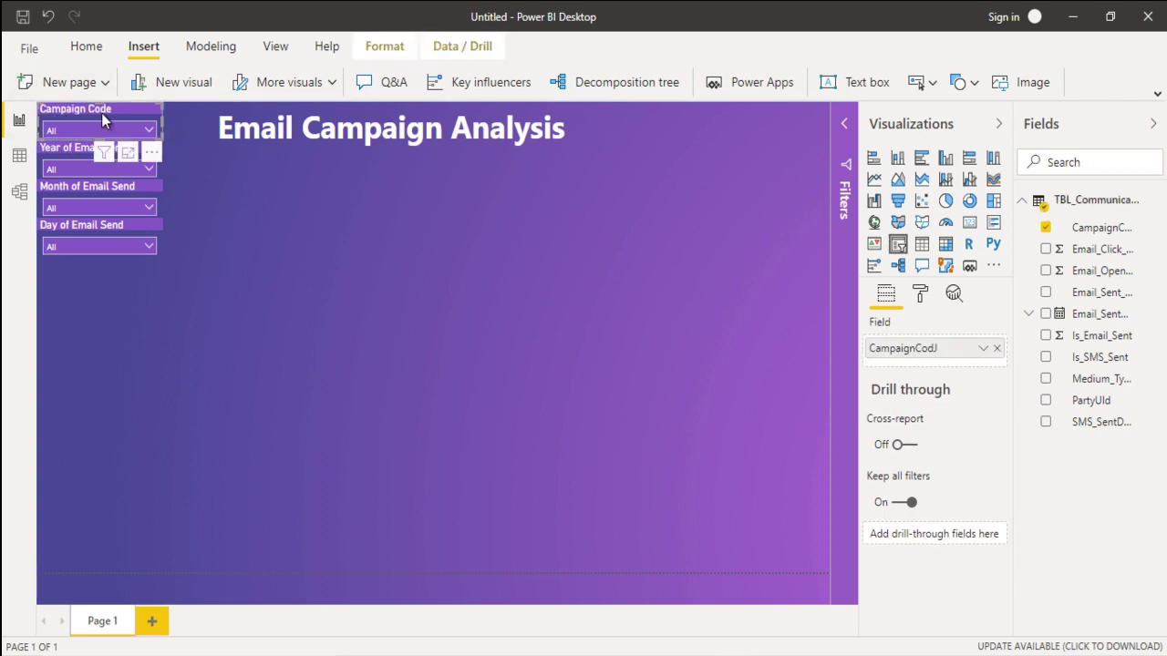
{"action": "left_click", "coordinate": [920, 293]}
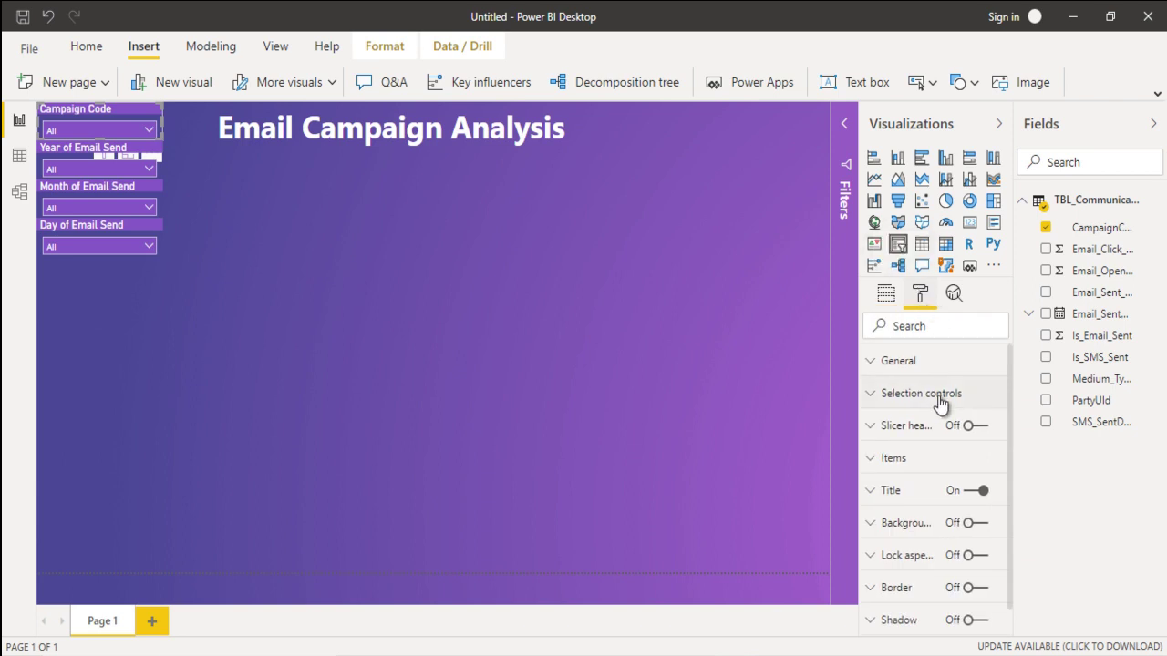
{"action": "left_click", "coordinate": [913, 494]}
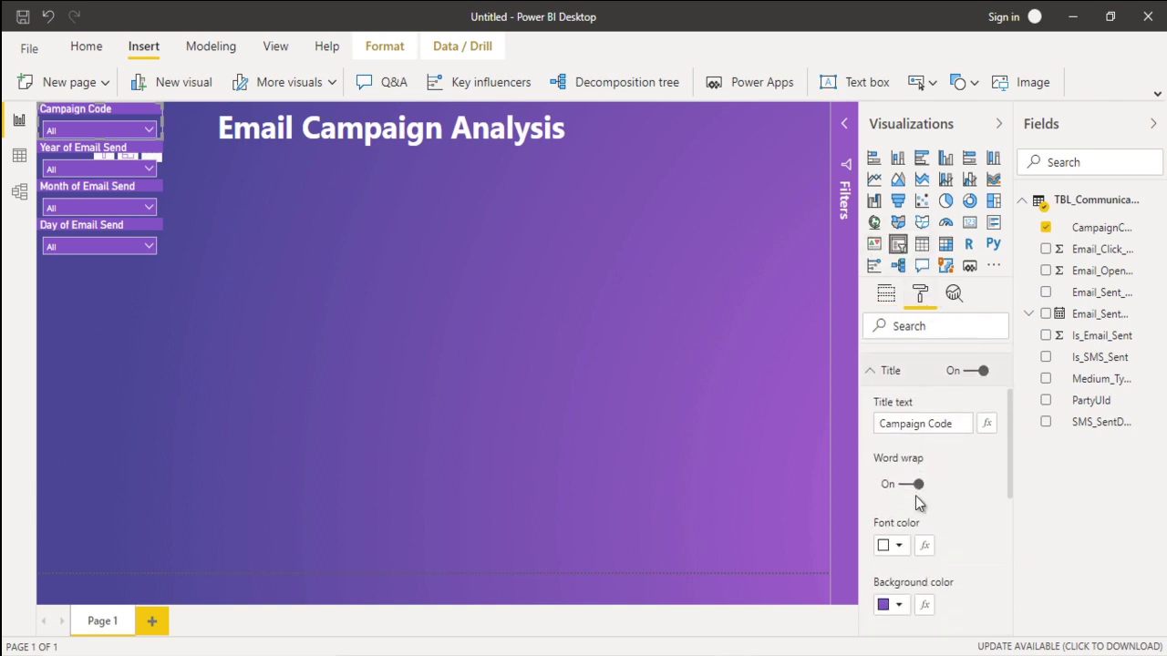
{"action": "left_click", "coordinate": [899, 606]}
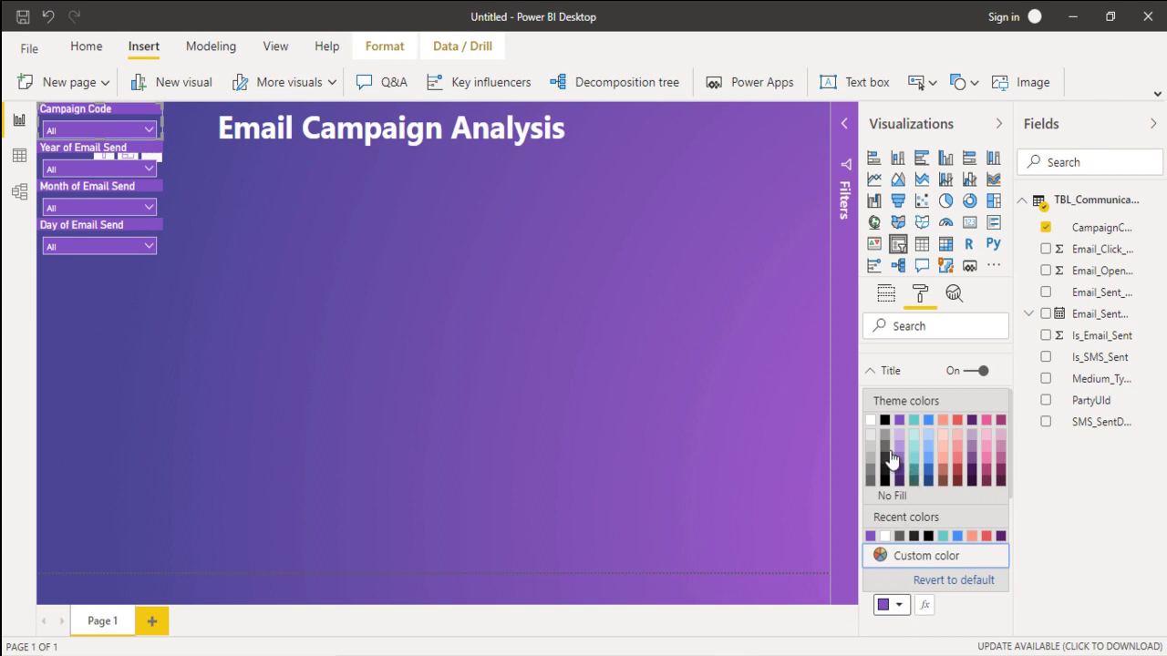
{"action": "left_click", "coordinate": [893, 495]}
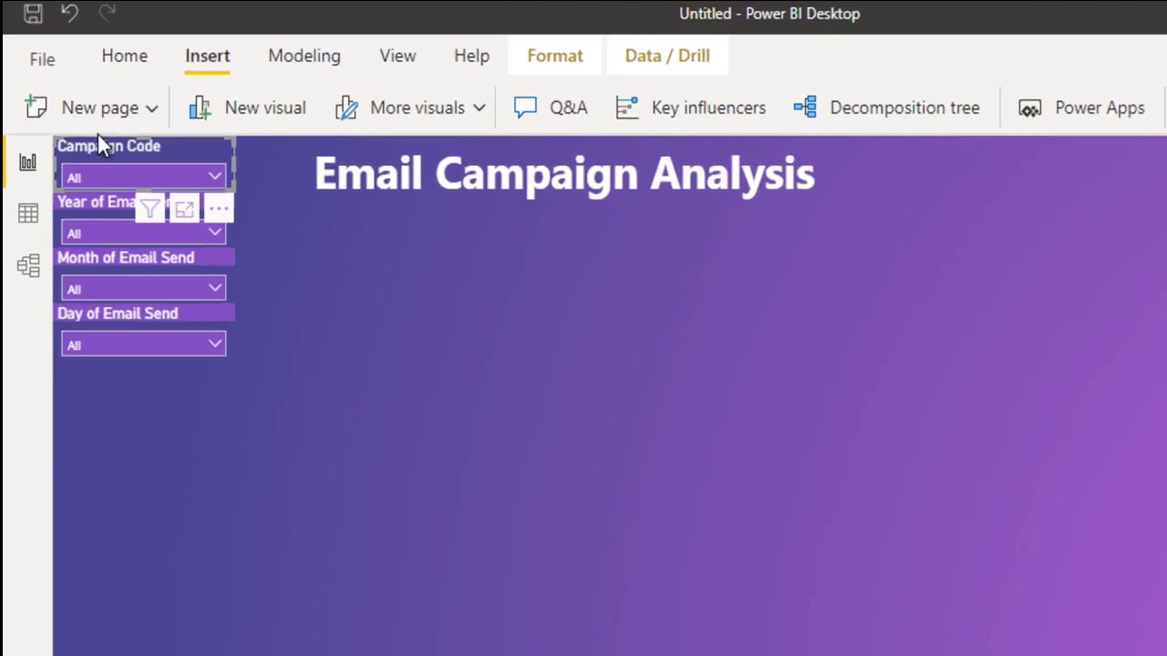
Step: Copy Campaign Code's slicer formatting onto the Year, Month and Day of Email Send slicers with Format Painter
{"action": "left_click", "coordinate": [78, 47]}
{"action": "left_click", "coordinate": [108, 119]}
{"action": "left_click", "coordinate": [105, 239]}
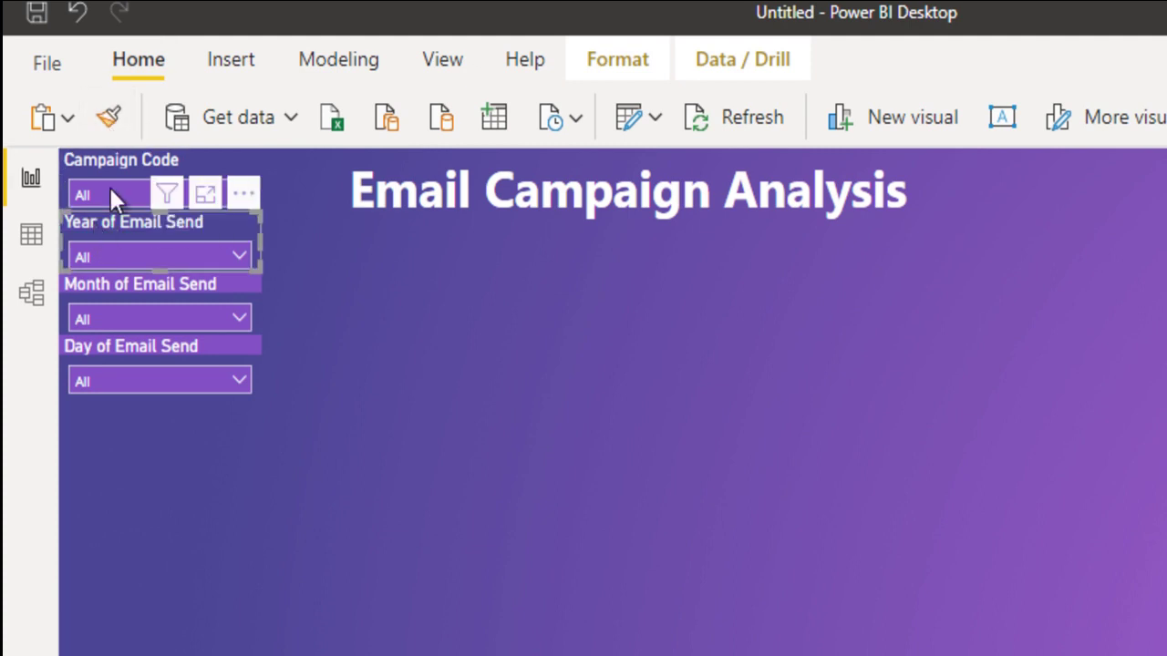
{"action": "left_click", "coordinate": [107, 117]}
{"action": "left_click", "coordinate": [106, 310]}
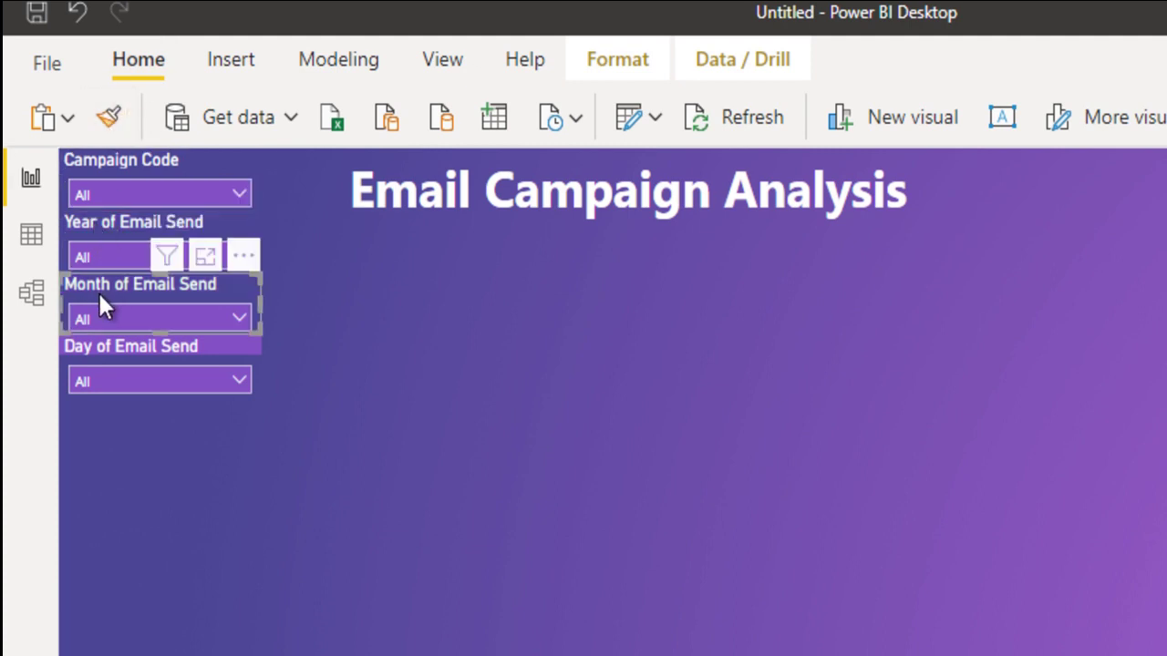
{"action": "left_click", "coordinate": [117, 116]}
{"action": "left_click", "coordinate": [132, 351]}
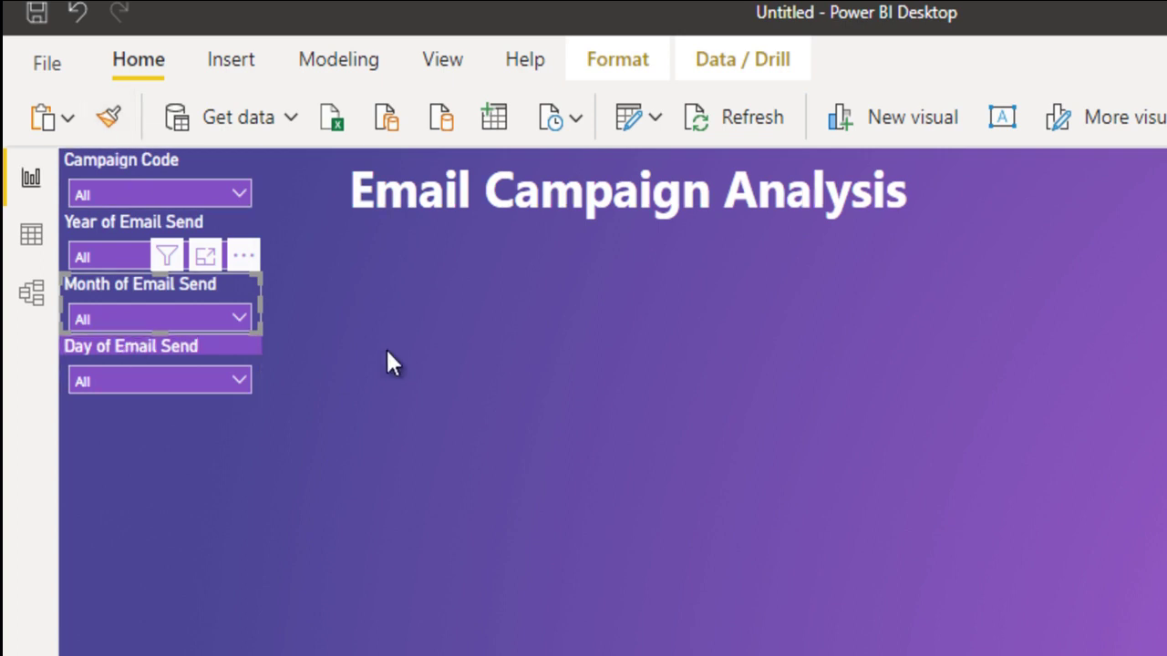
{"action": "left_click", "coordinate": [485, 369]}
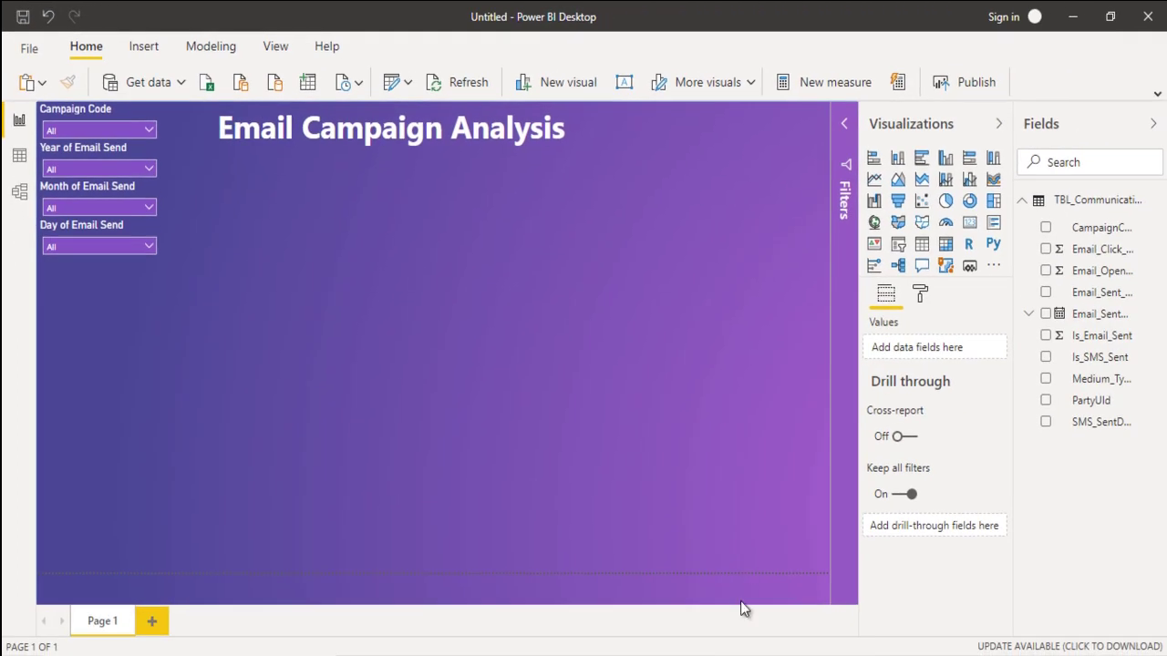
{"action": "mouse_move", "coordinate": [732, 647]}
{"action": "left_click", "coordinate": [643, 597]}
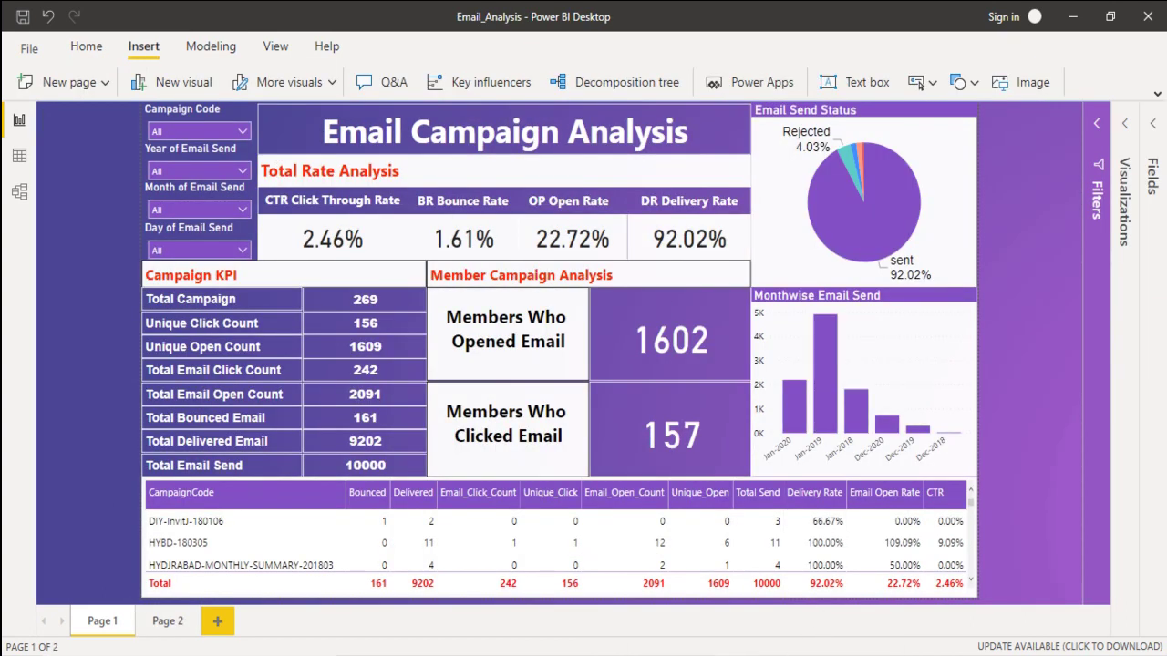
{"action": "left_click", "coordinate": [815, 581]}
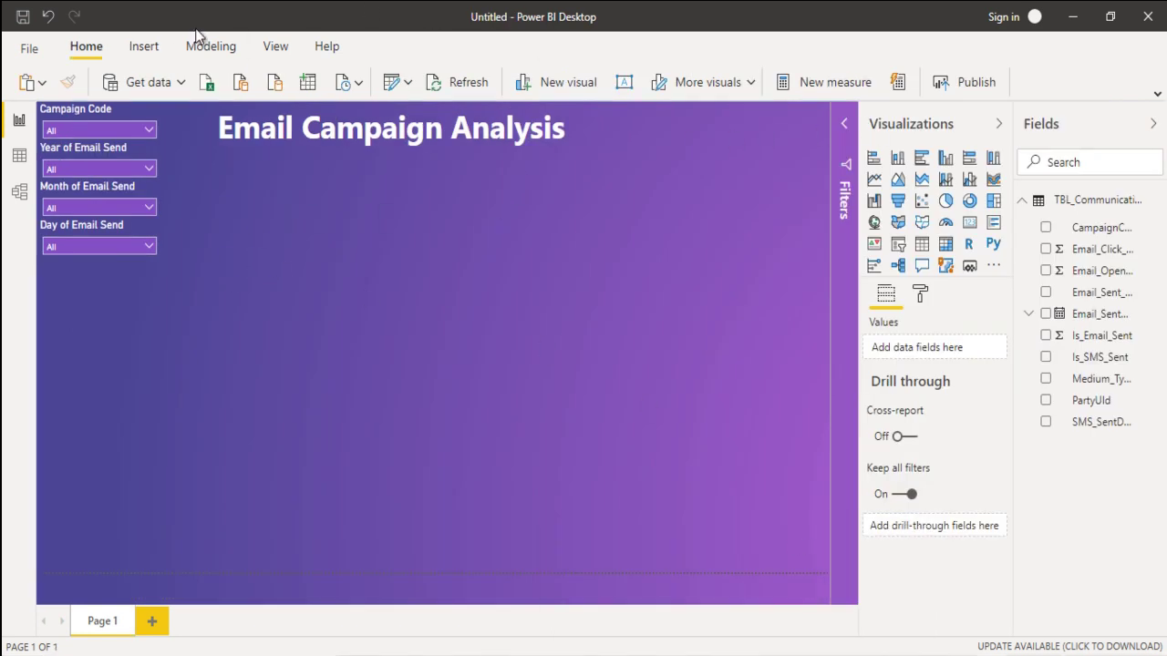
Step: Insert a rectangle and size it across the page just below the report title
{"action": "left_click", "coordinate": [145, 47]}
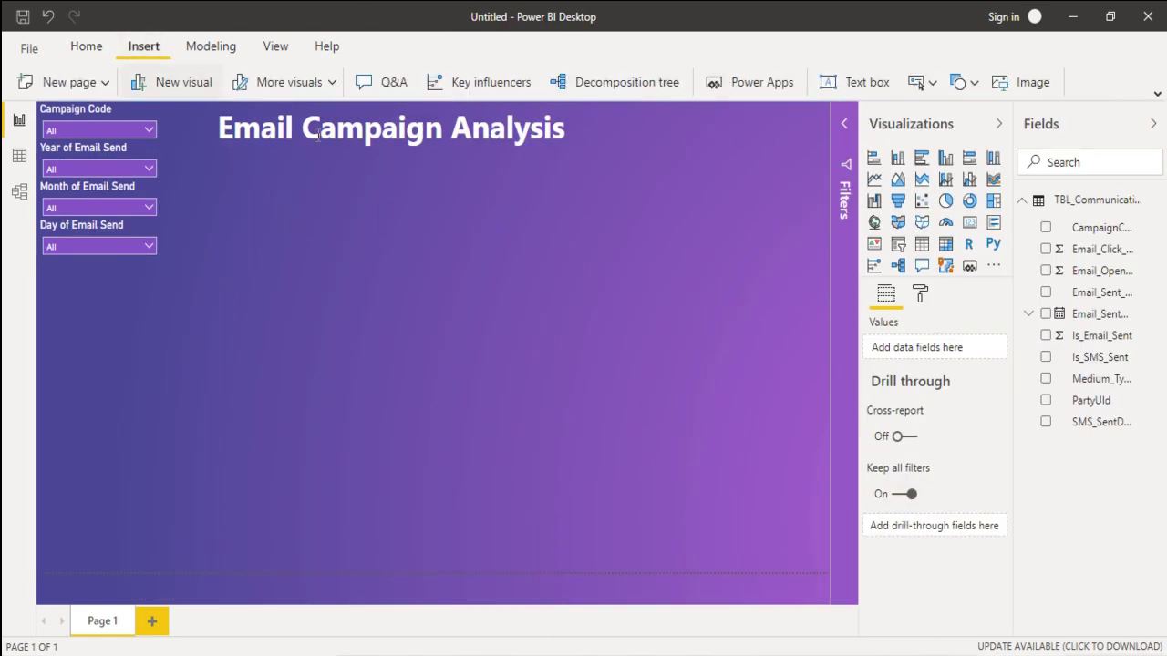
{"action": "left_click", "coordinate": [966, 83]}
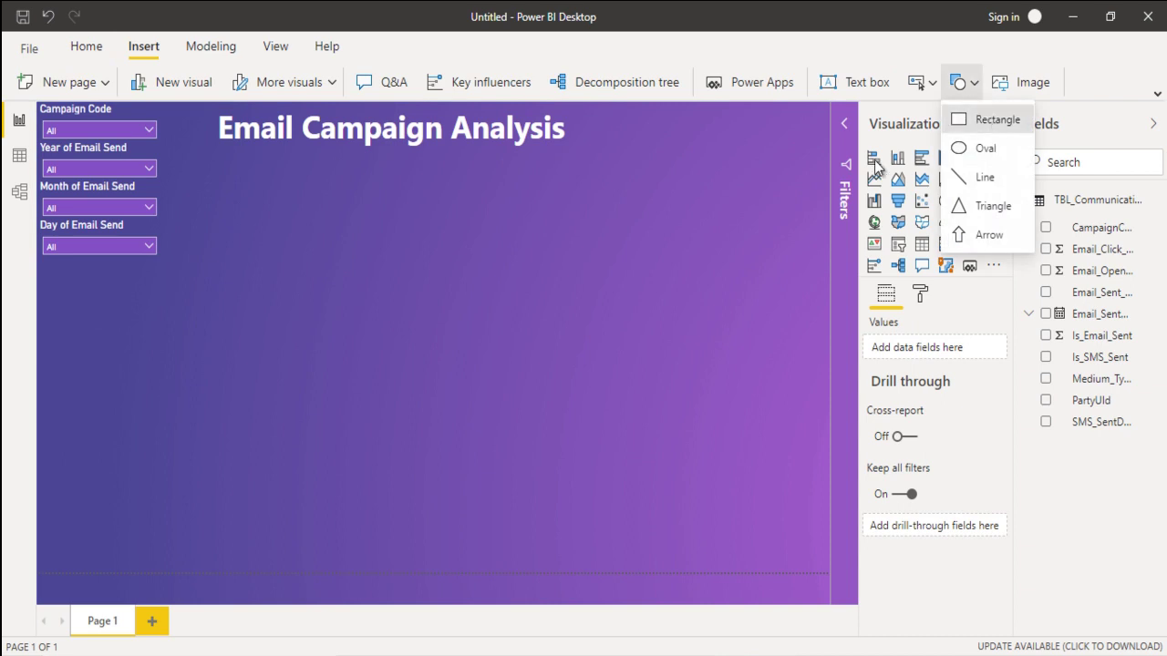
{"action": "left_click", "coordinate": [991, 121]}
{"action": "mouse_move", "coordinate": [153, 319]}
{"action": "left_mouse_down"}
{"action": "mouse_move", "coordinate": [281, 166]}
{"action": "mouse_move", "coordinate": [279, 147]}
{"action": "left_mouse_up"}
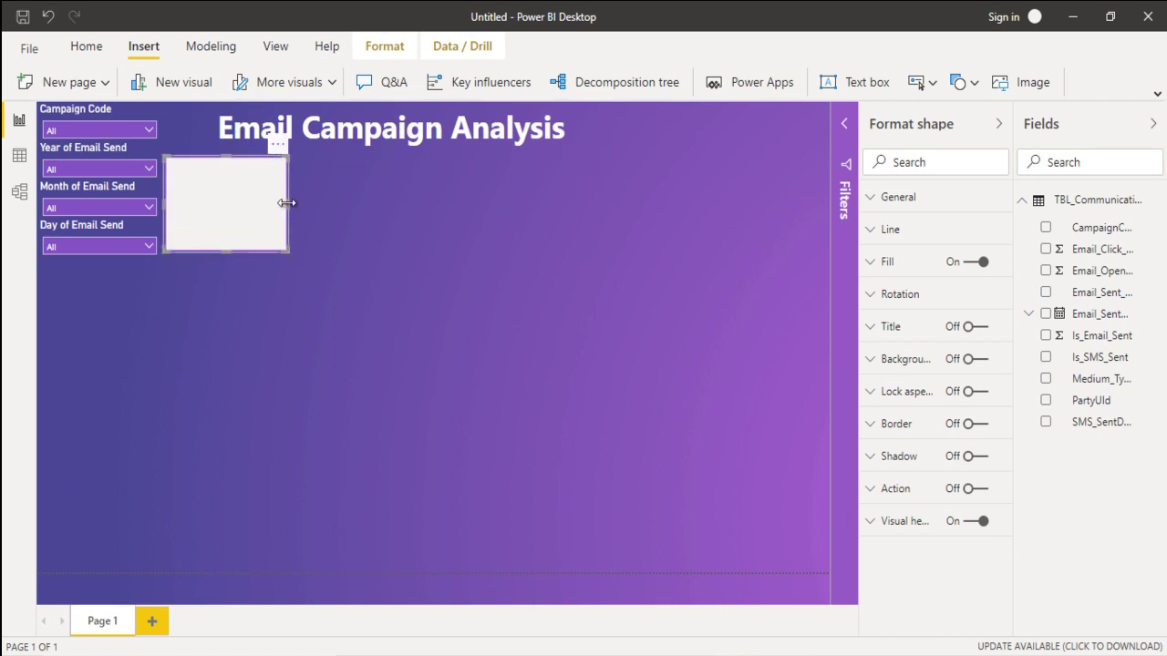
{"action": "left_click_drag", "start_coordinate": [287, 202], "coordinate": [597, 212]}
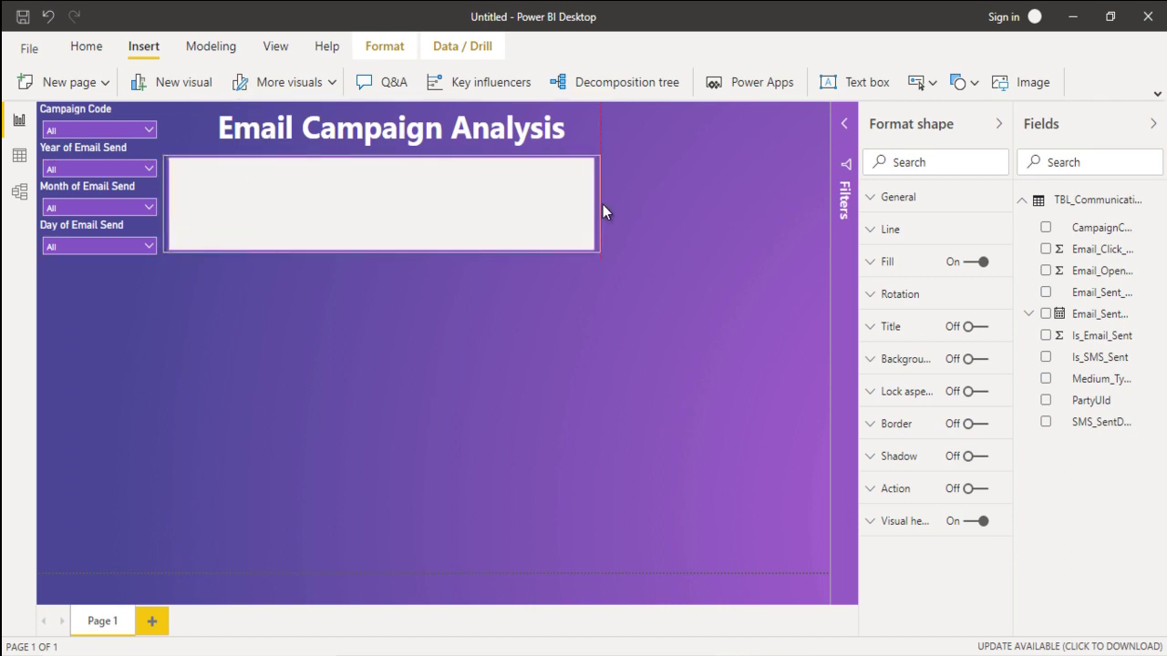
{"action": "left_click_drag", "start_coordinate": [381, 252], "coordinate": [381, 258]}
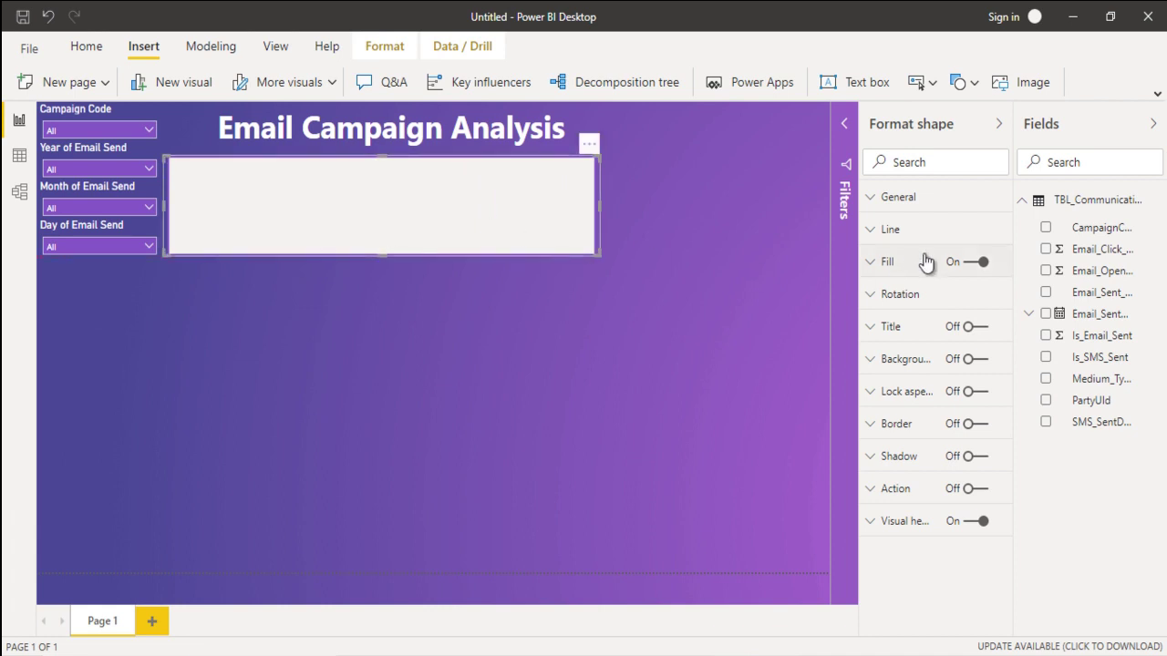
Step: Turn off the rectangle's fill and set its outline weight to 0 pt
{"action": "left_click", "coordinate": [959, 263]}
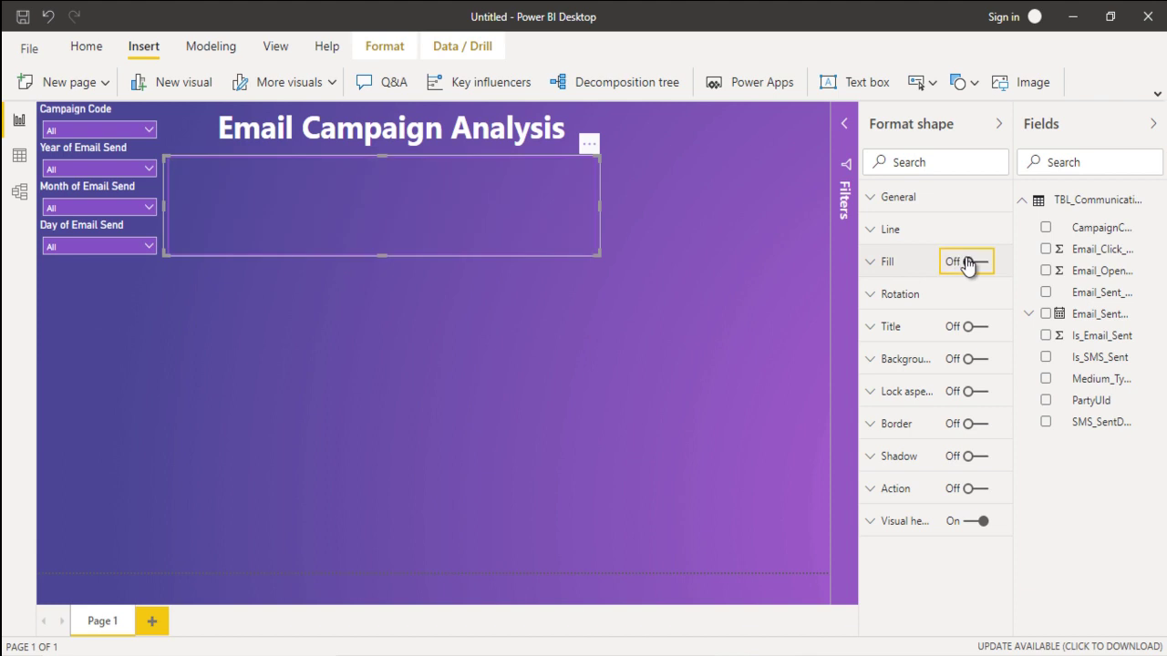
{"action": "left_click", "coordinate": [912, 233]}
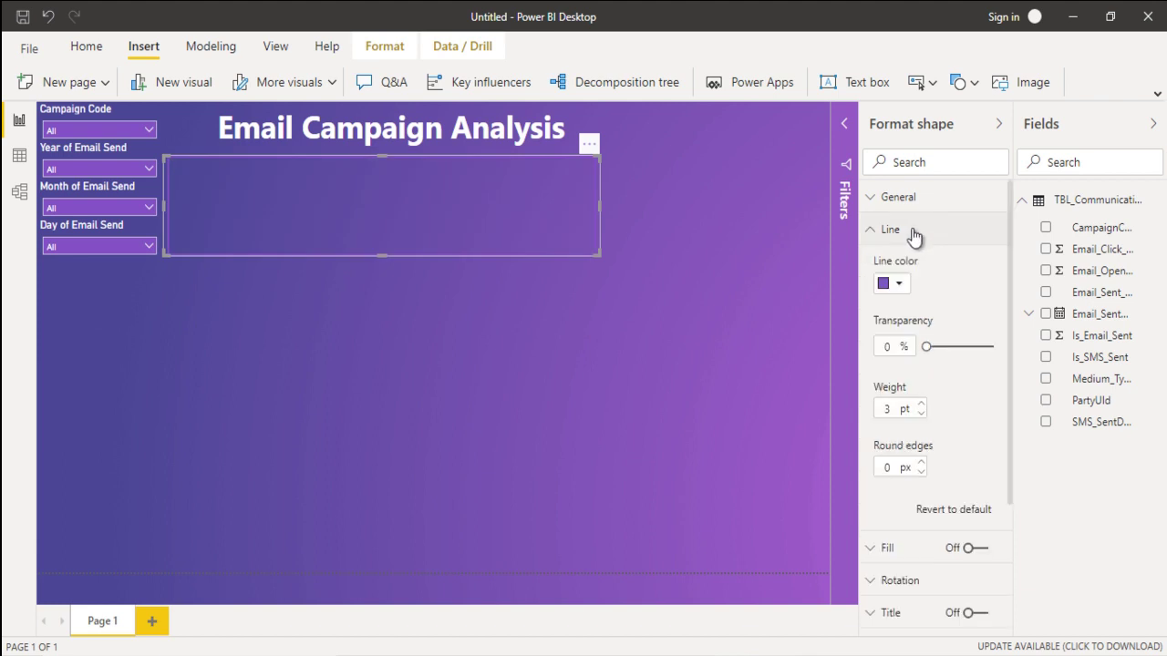
{"action": "left_click", "coordinate": [922, 414]}
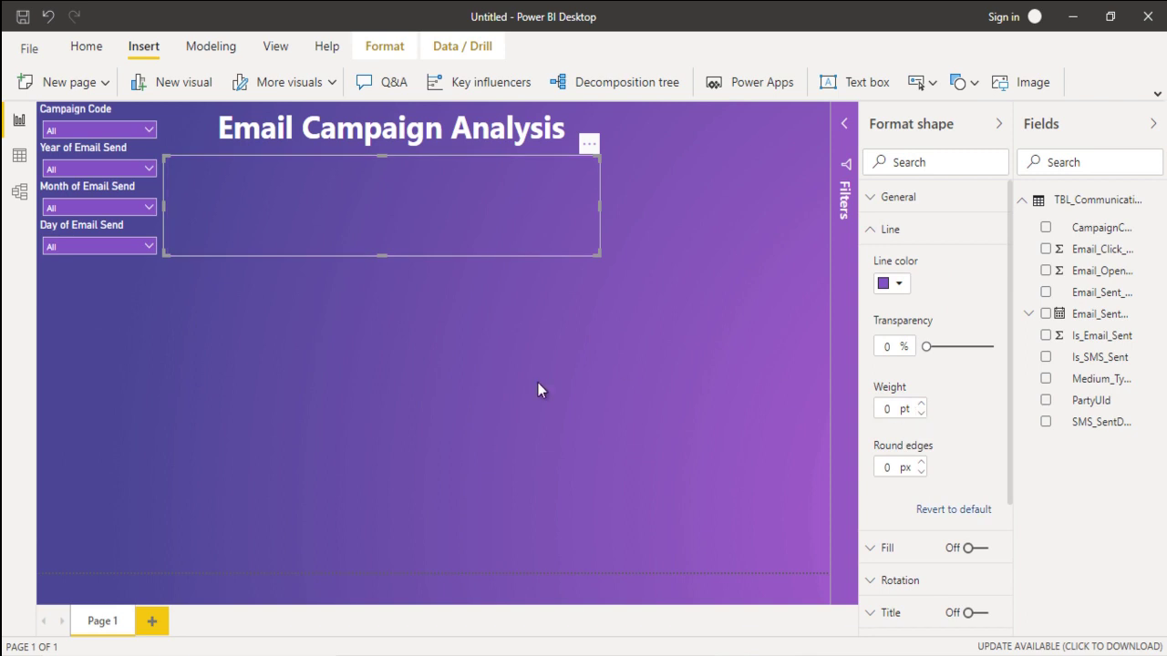
{"action": "left_click", "coordinate": [426, 352]}
{"action": "left_click", "coordinate": [377, 198]}
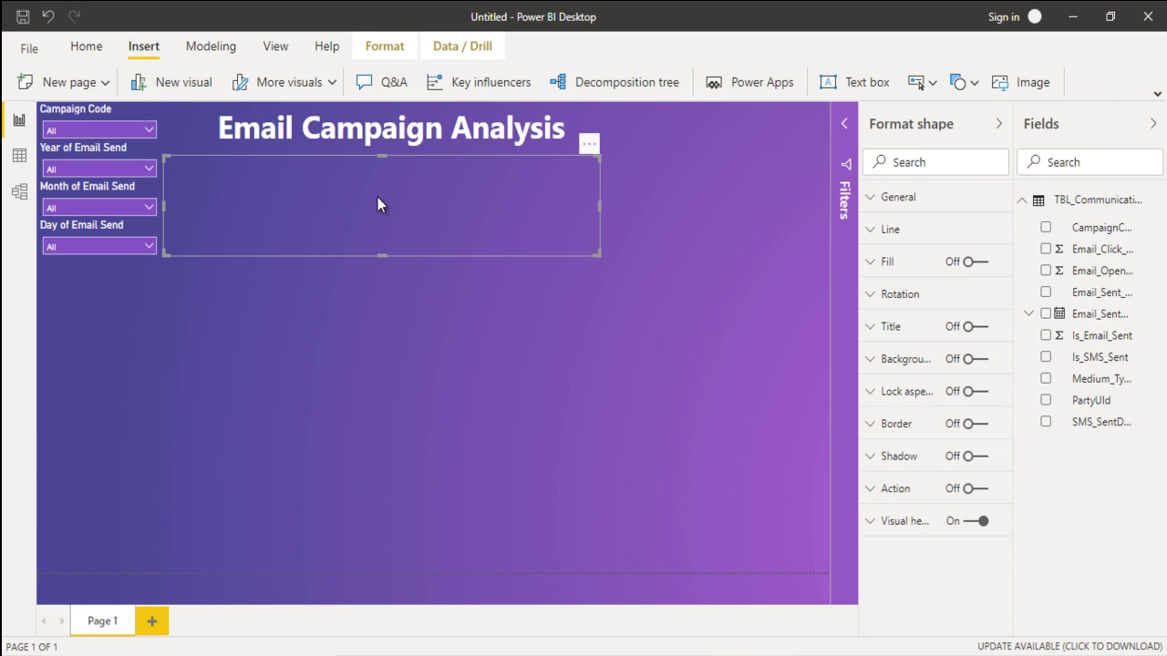
Step: Give the rectangle a white border
{"action": "left_click", "coordinate": [976, 424]}
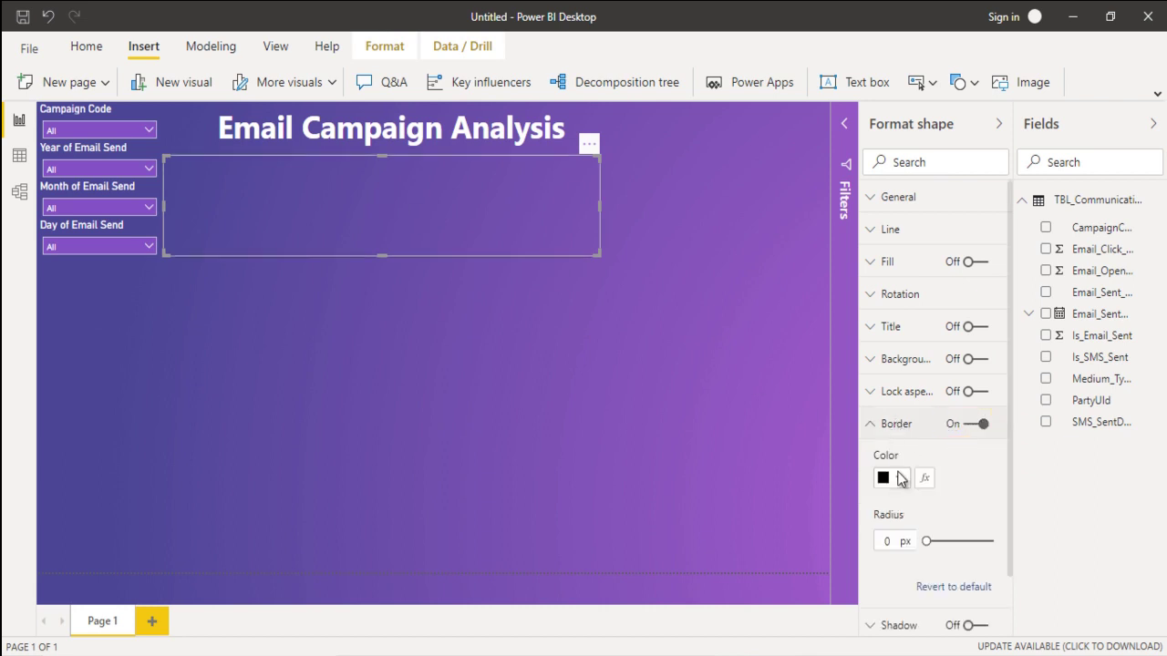
{"action": "left_click", "coordinate": [898, 479]}
{"action": "left_click", "coordinate": [898, 409]}
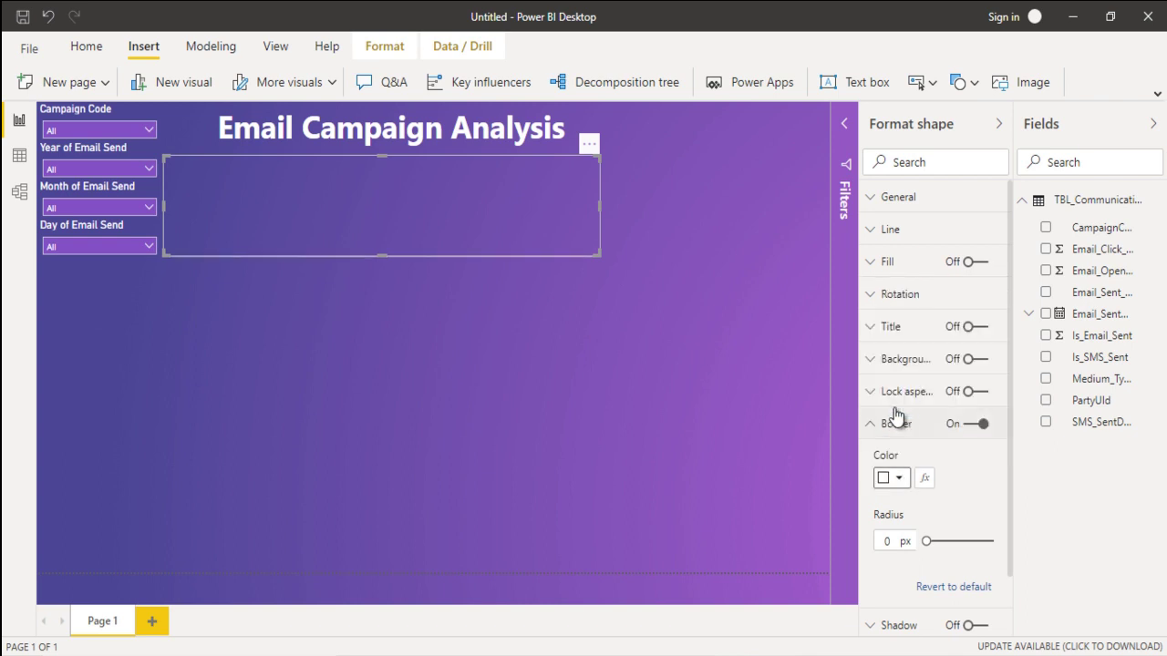
{"action": "left_click", "coordinate": [418, 340]}
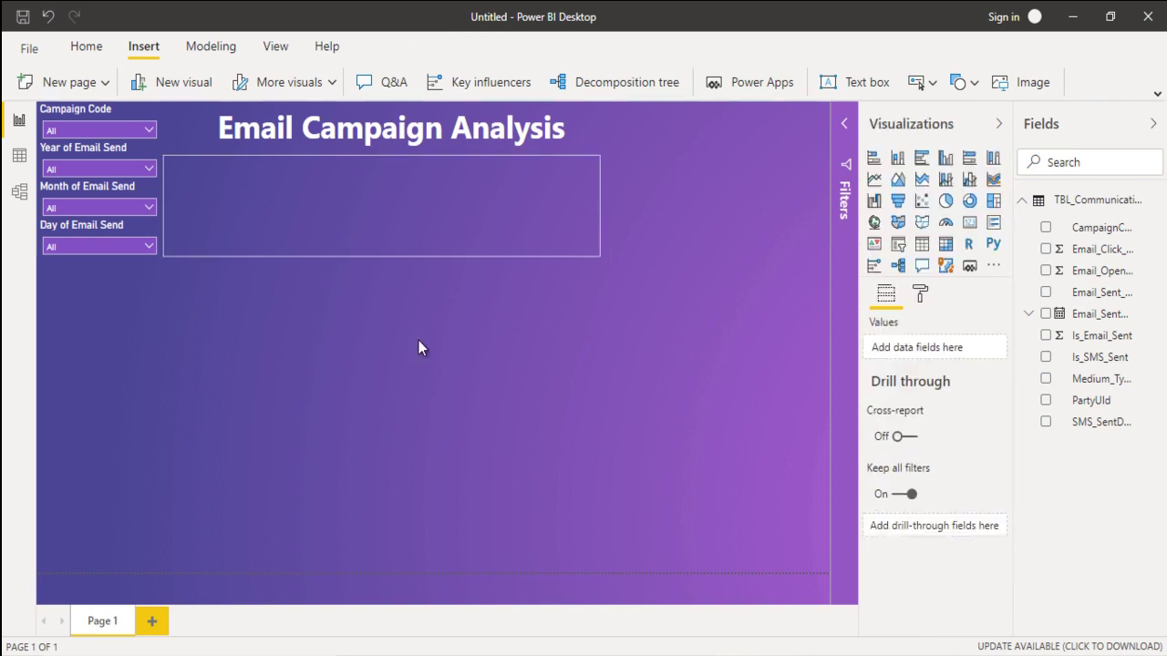
{"action": "left_click", "coordinate": [383, 204]}
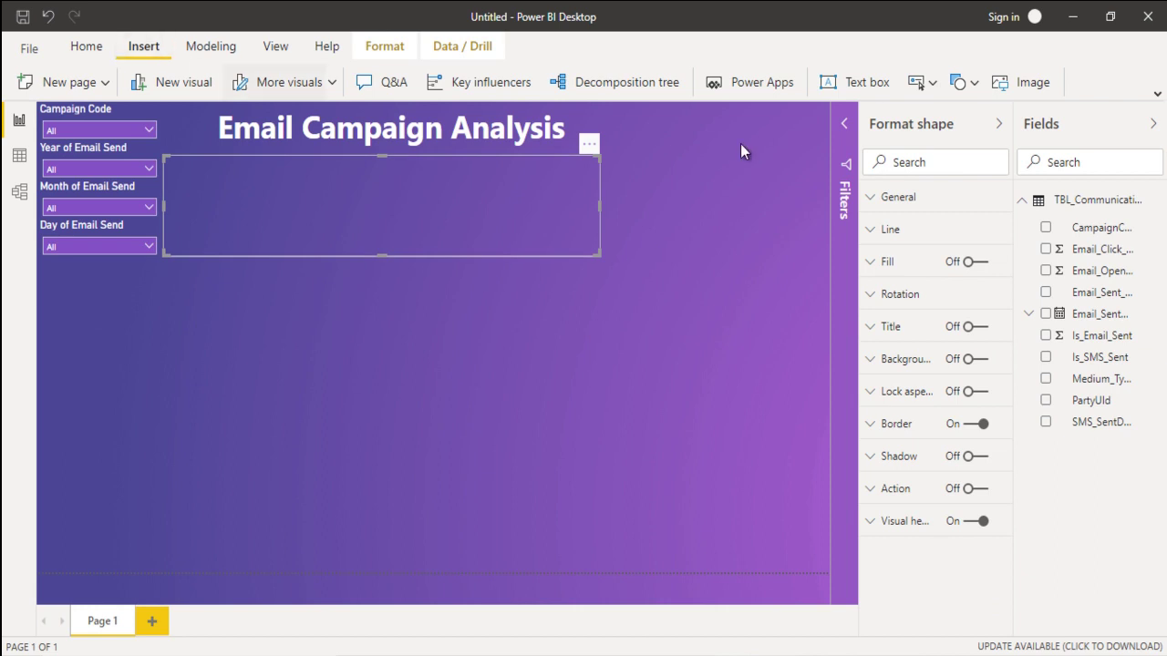
Step: Place a thin text box below the title reading 'Total Rate Analysis', widening the title box leftward
{"action": "left_click", "coordinate": [862, 82]}
{"action": "left_click", "coordinate": [862, 82]}
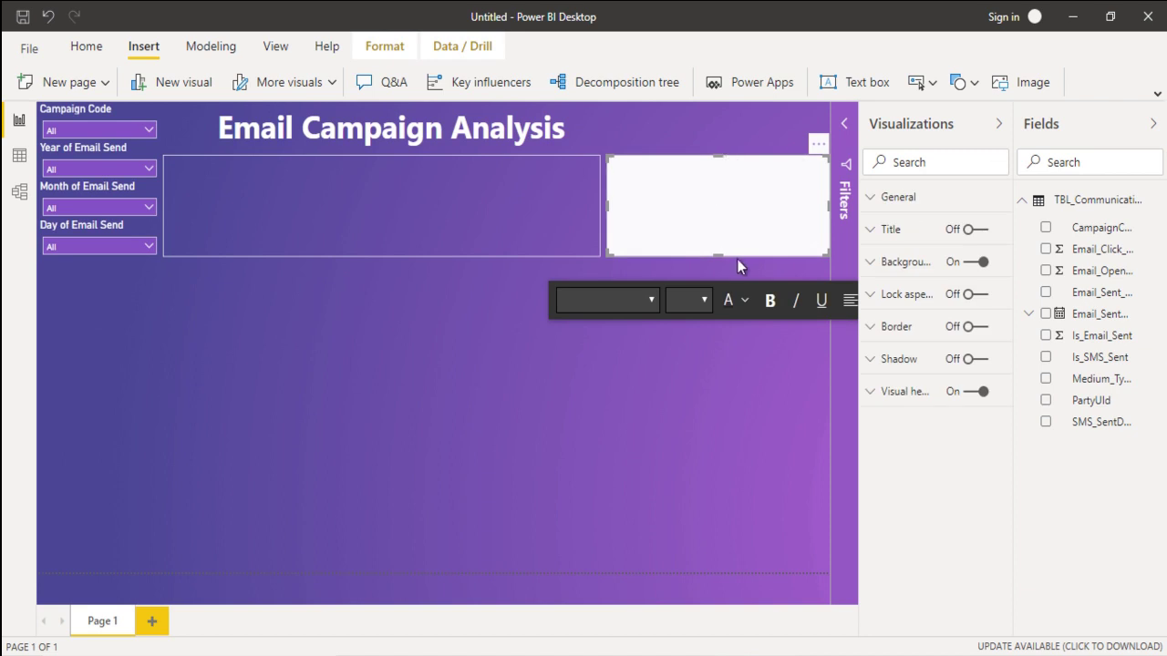
{"action": "left_click_drag", "start_coordinate": [721, 254], "coordinate": [710, 182]}
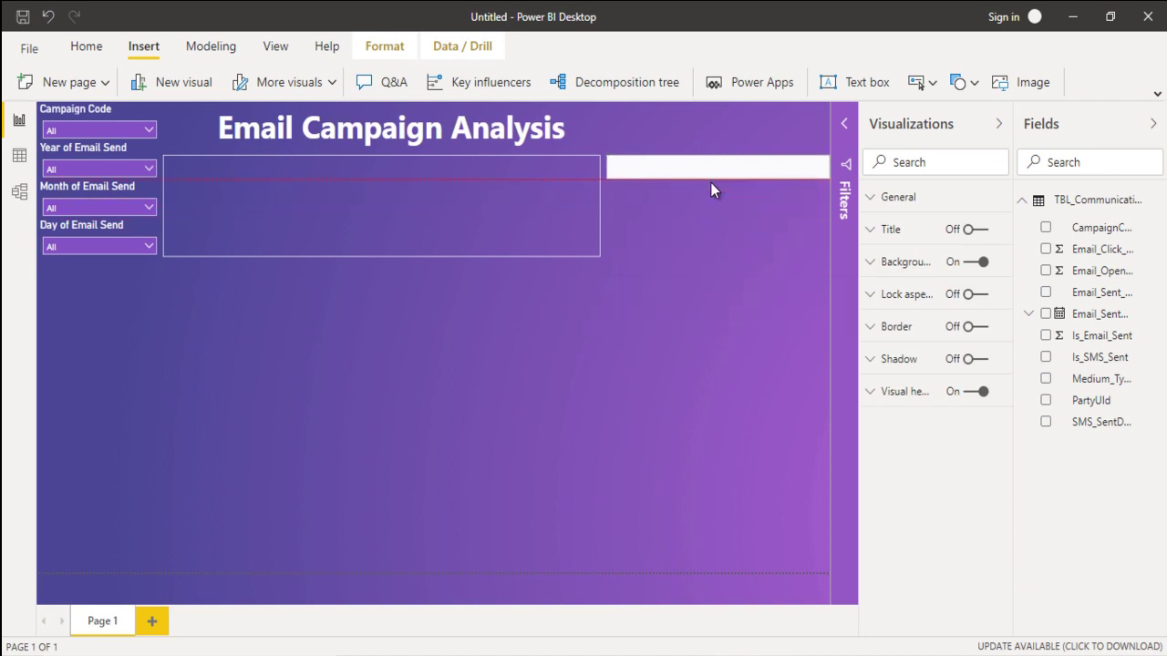
{"action": "mouse_move", "coordinate": [816, 146]}
{"action": "left_mouse_down"}
{"action": "mouse_move", "coordinate": [374, 146]}
{"action": "mouse_move", "coordinate": [453, 172]}
{"action": "mouse_move", "coordinate": [599, 168]}
{"action": "left_mouse_up"}
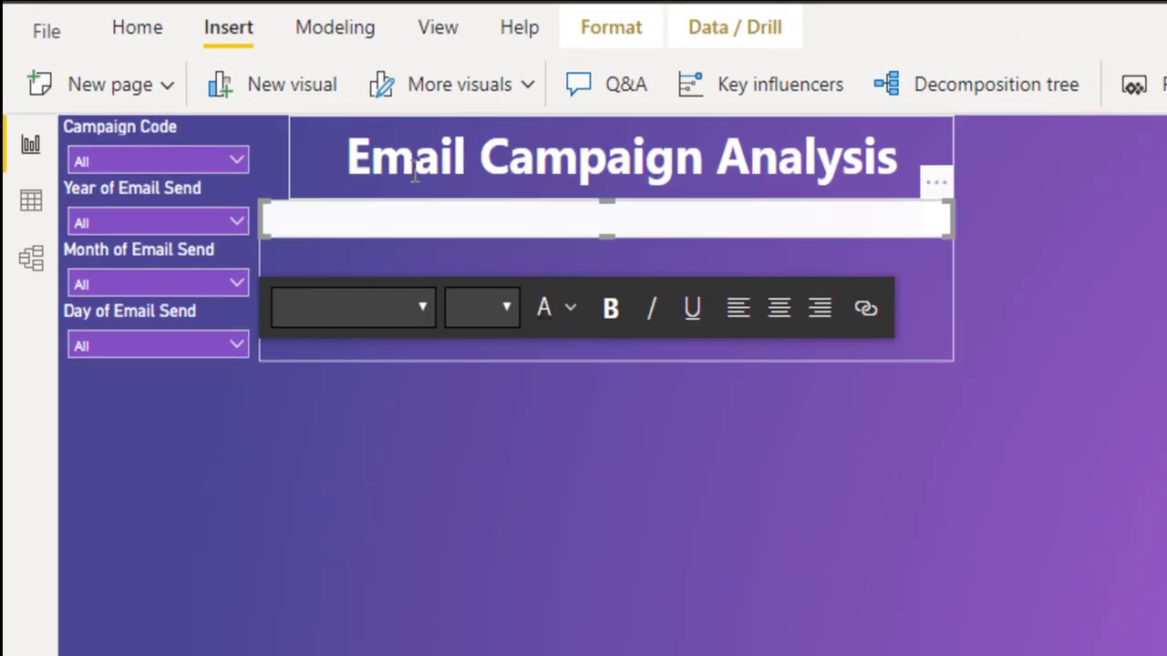
{"action": "left_click", "coordinate": [415, 173]}
{"action": "left_click_drag", "start_coordinate": [294, 156], "coordinate": [261, 156]}
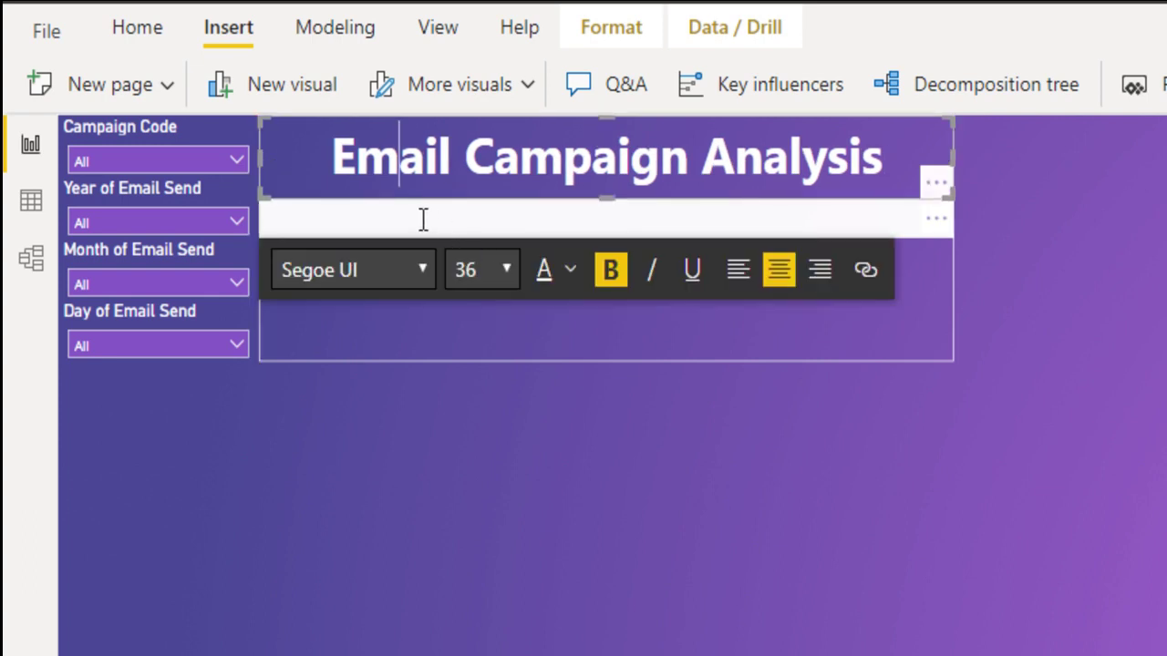
{"action": "left_click", "coordinate": [423, 219]}
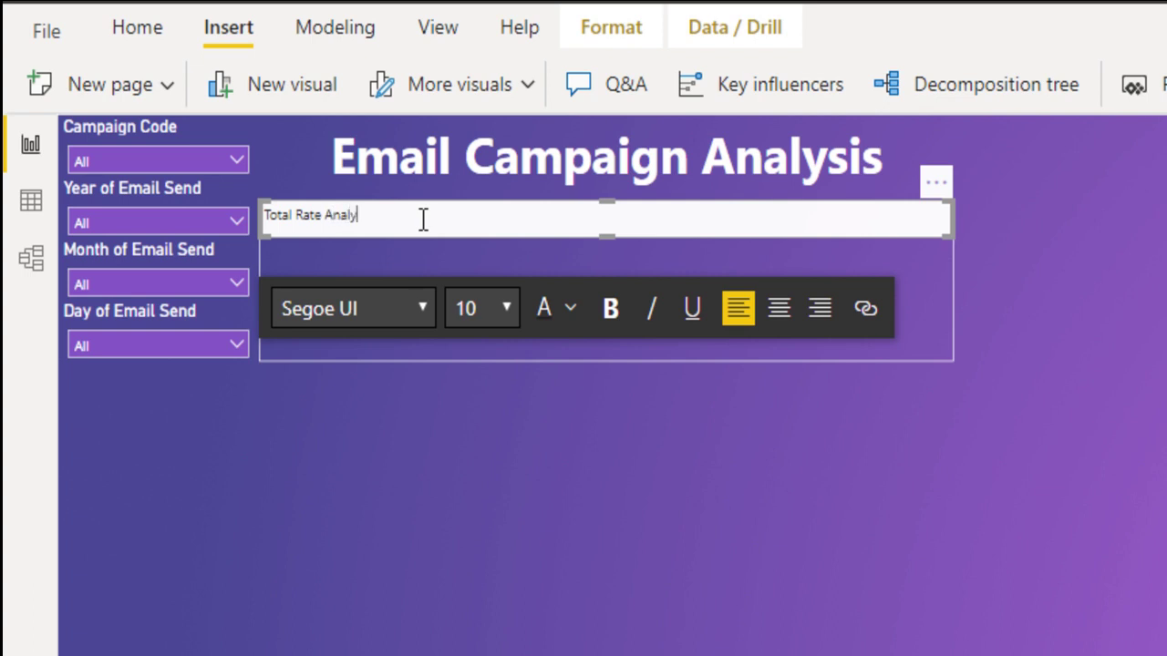
{"action": "triple_click", "coordinate": [423, 220]}
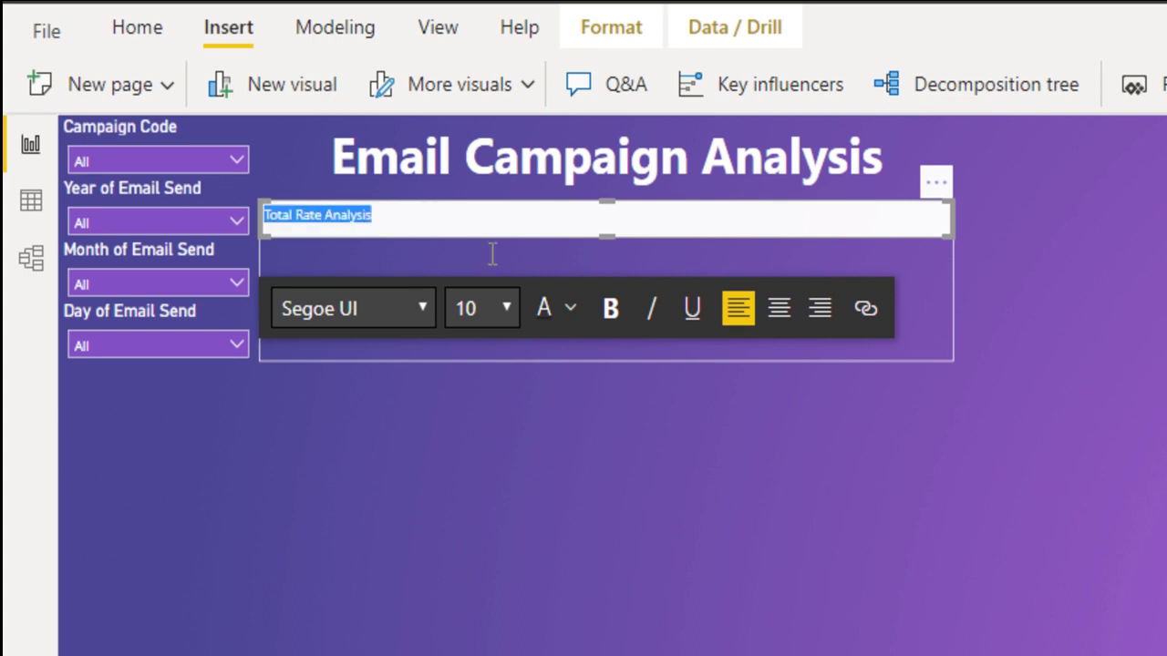
Step: Color the Total Rate Analysis text red with a custom color and set it to 16 pt
{"action": "left_click", "coordinate": [570, 310]}
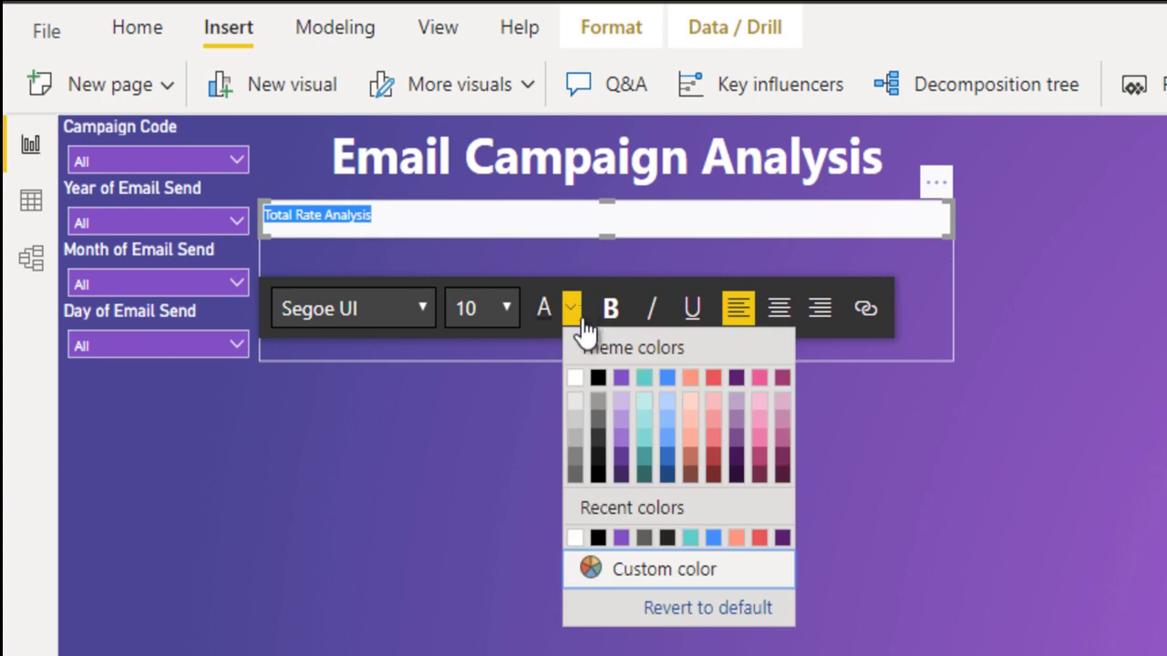
{"action": "left_click", "coordinate": [690, 571]}
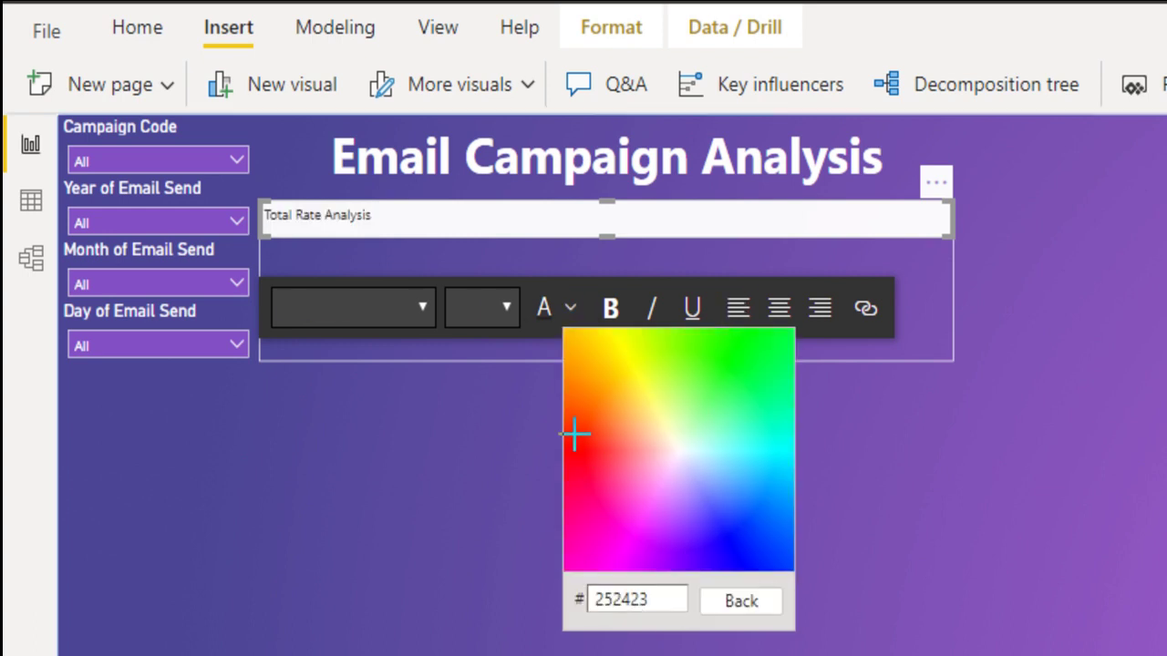
{"action": "left_click", "coordinate": [573, 435]}
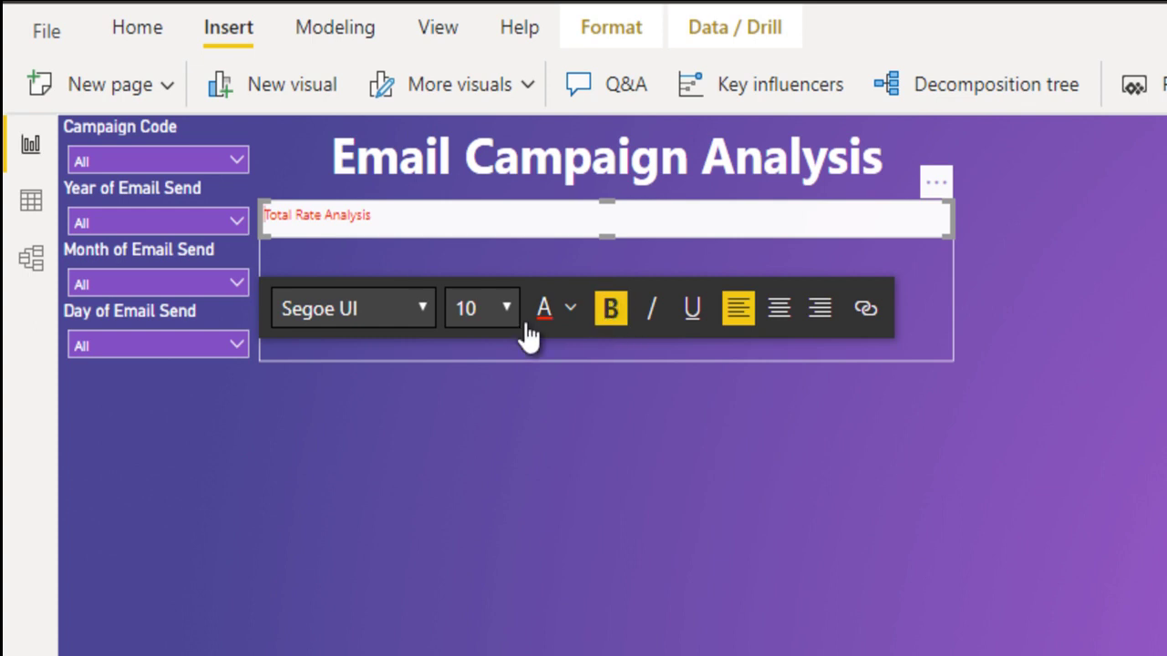
{"action": "left_click", "coordinate": [497, 312]}
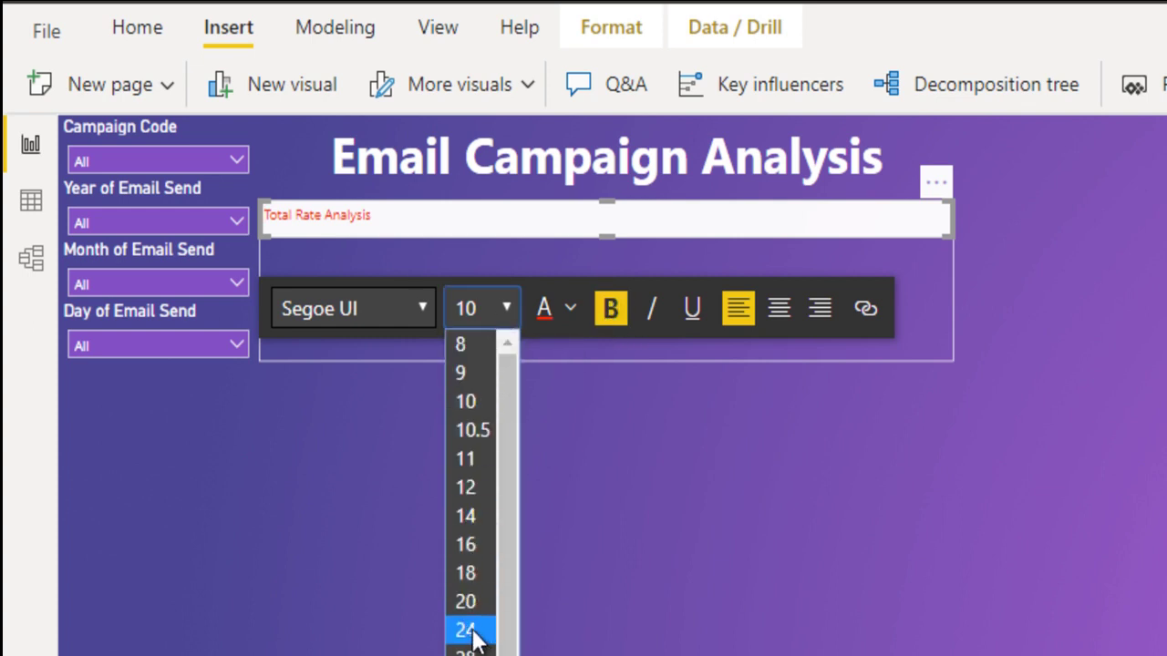
{"action": "left_click", "coordinate": [469, 513]}
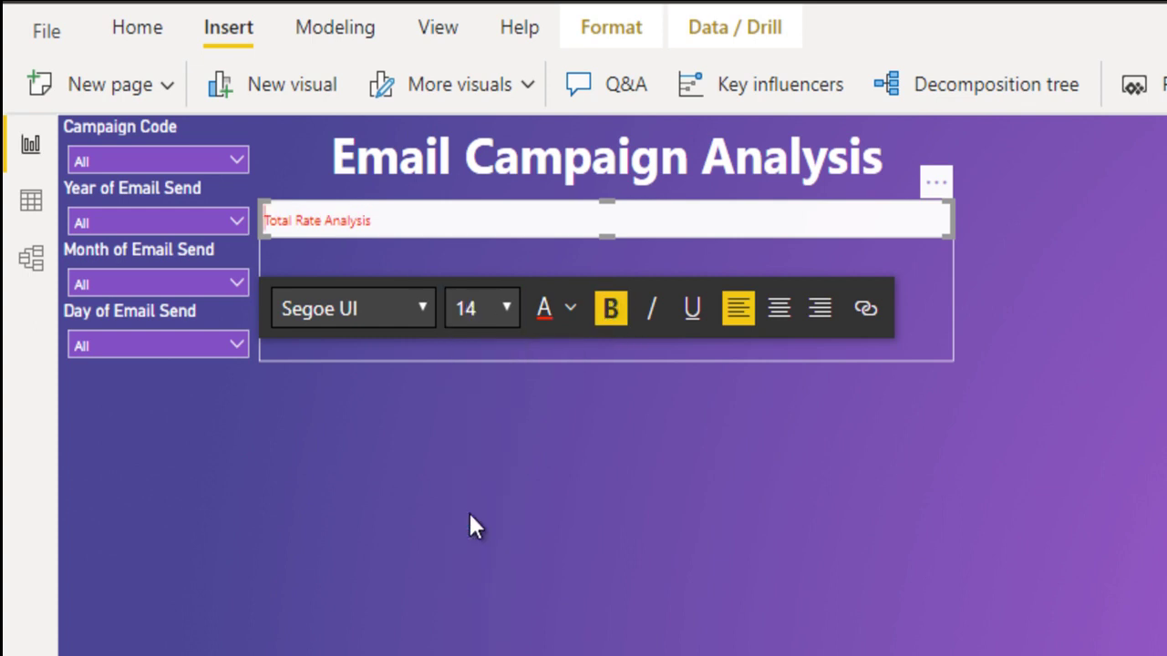
{"action": "left_click", "coordinate": [498, 317]}
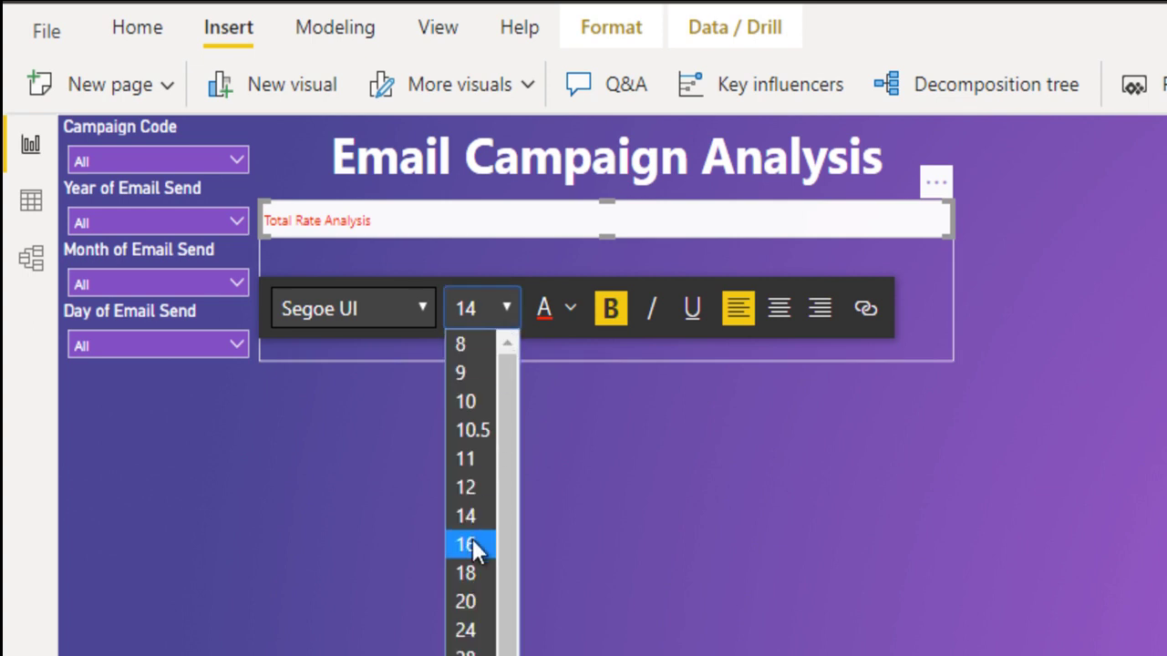
{"action": "left_click", "coordinate": [472, 544]}
Step: Make the whole heading bold Arial at 16 pt
{"action": "left_click_drag", "start_coordinate": [429, 223], "coordinate": [262, 215]}
{"action": "key", "text": "ctrl+b"}
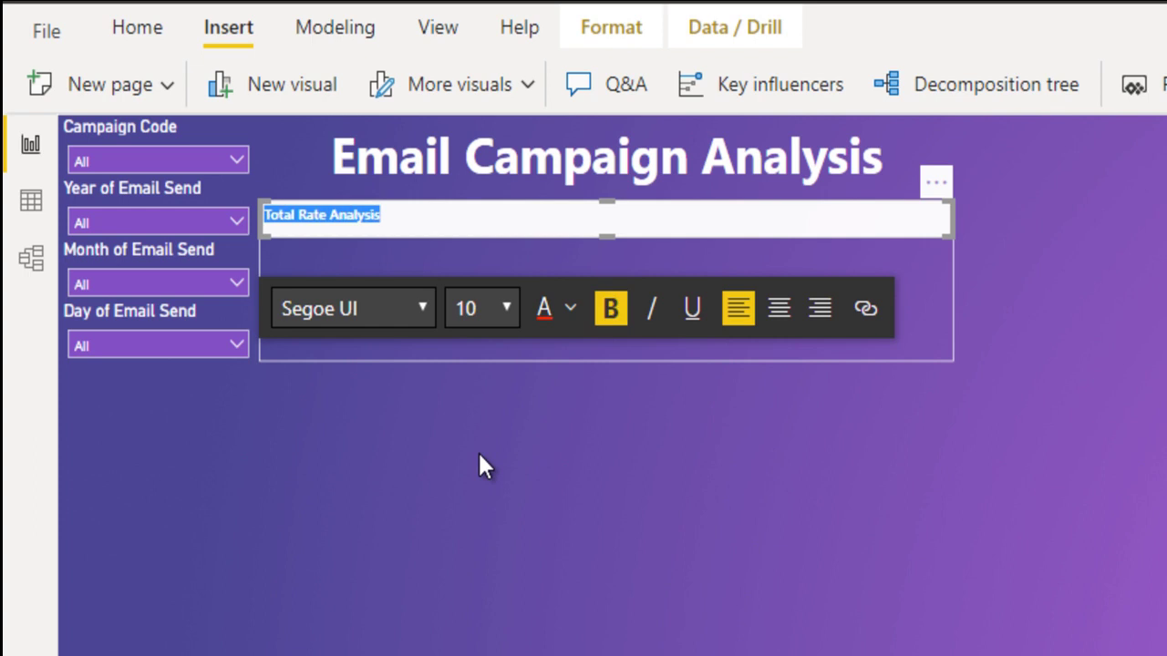
{"action": "left_click", "coordinate": [443, 216]}
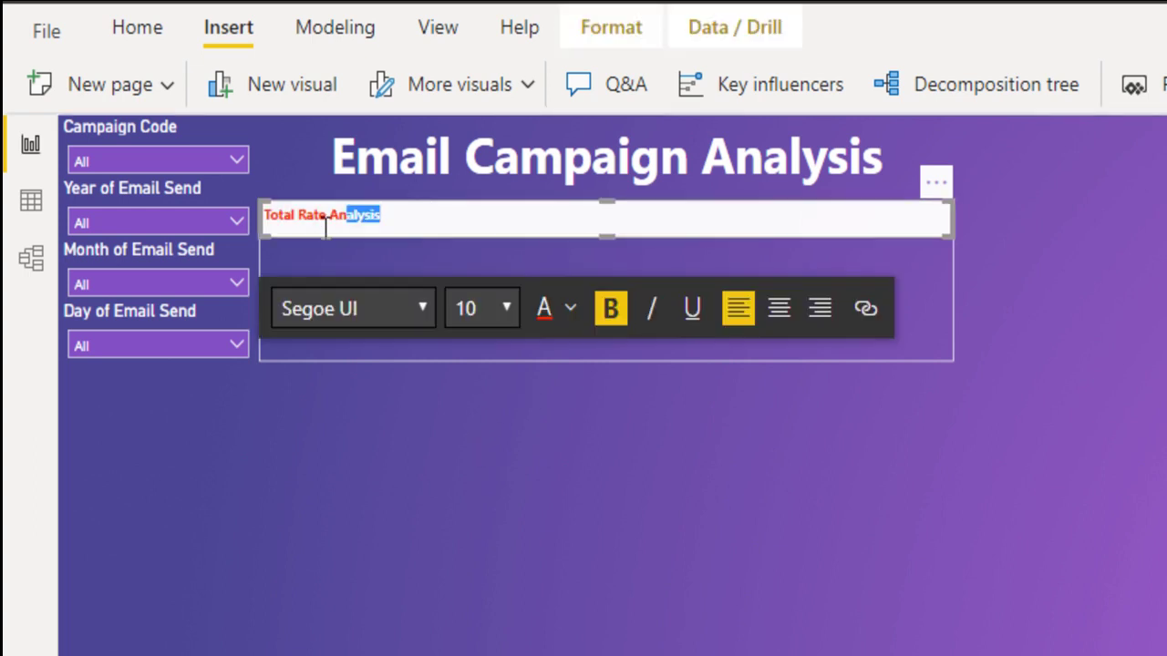
{"action": "key", "text": "ctrl+a"}
{"action": "left_click", "coordinate": [401, 310]}
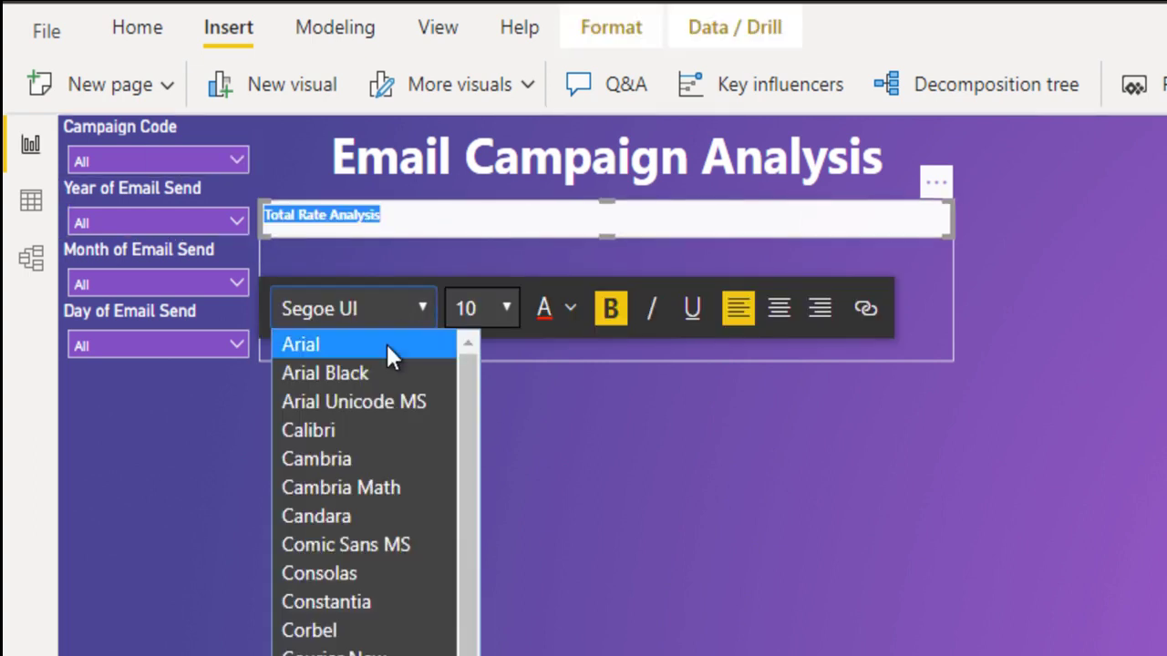
{"action": "left_click", "coordinate": [387, 342]}
{"action": "left_click", "coordinate": [505, 310]}
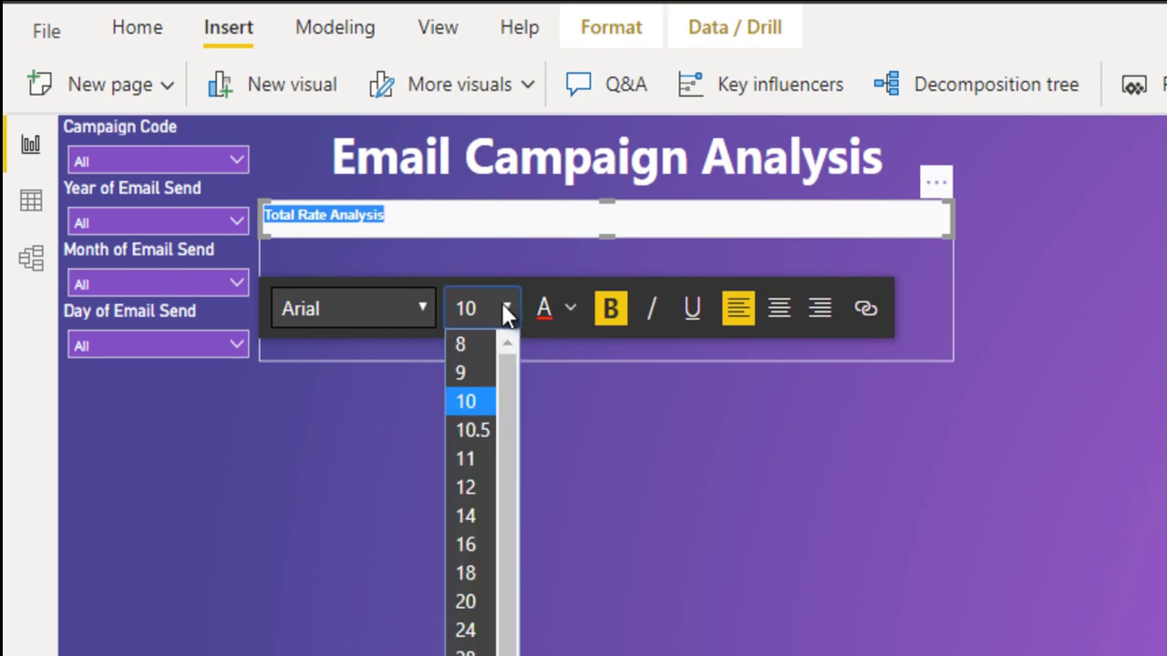
{"action": "left_click", "coordinate": [473, 524]}
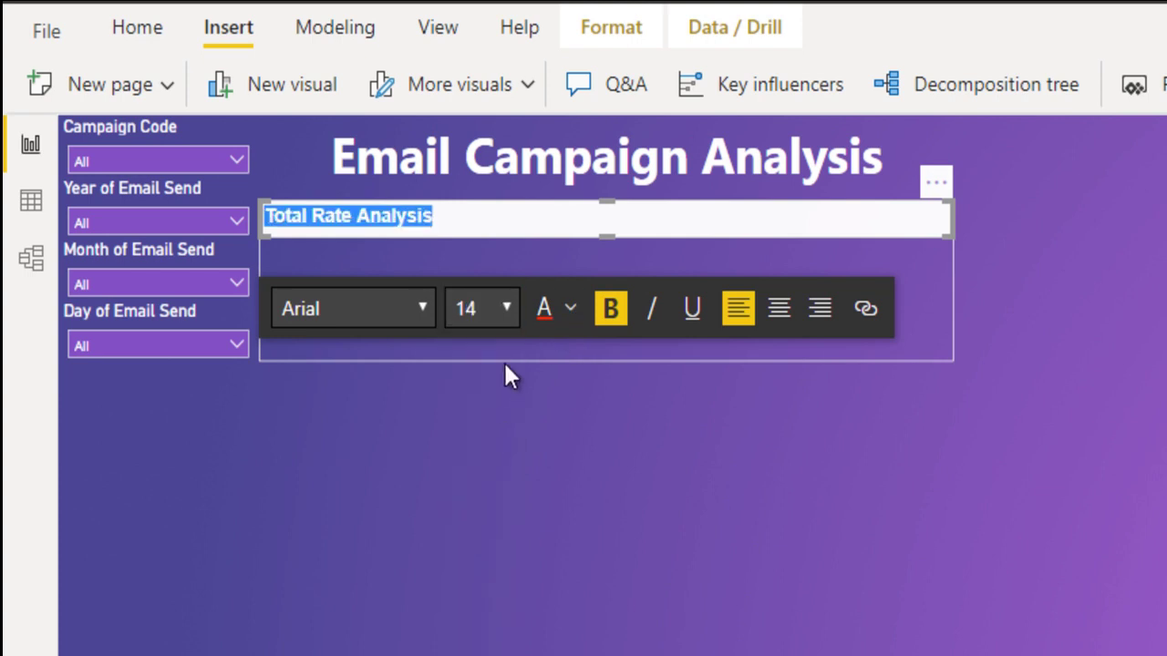
{"action": "left_click", "coordinate": [497, 308]}
{"action": "left_click", "coordinate": [472, 546]}
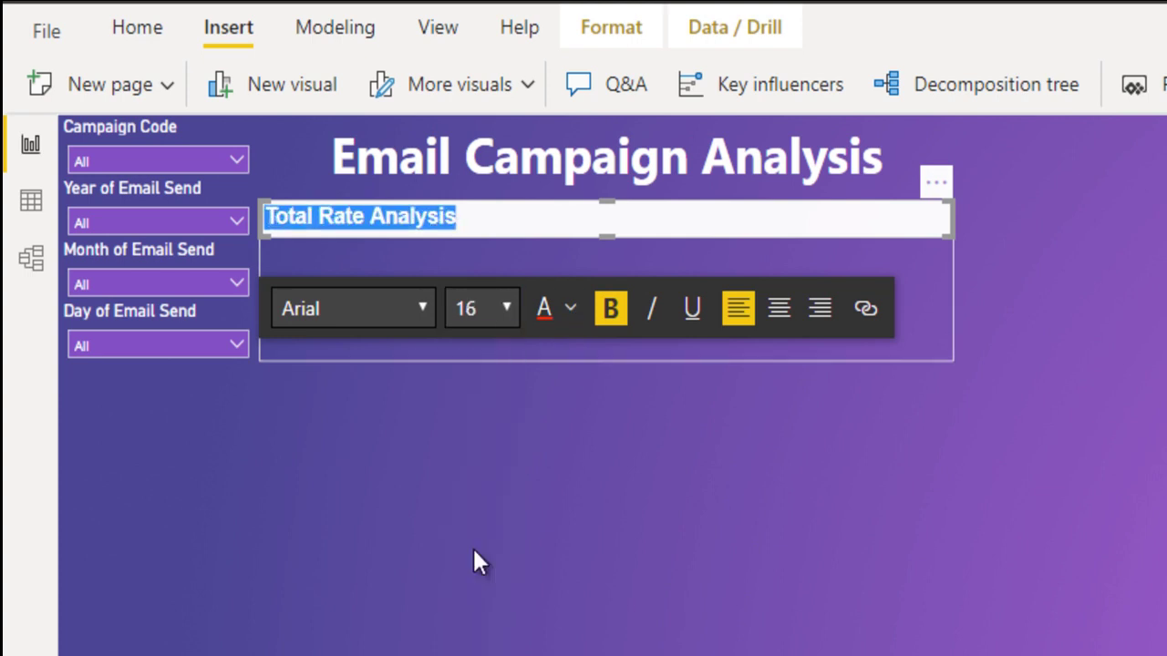
{"action": "left_click", "coordinate": [479, 453]}
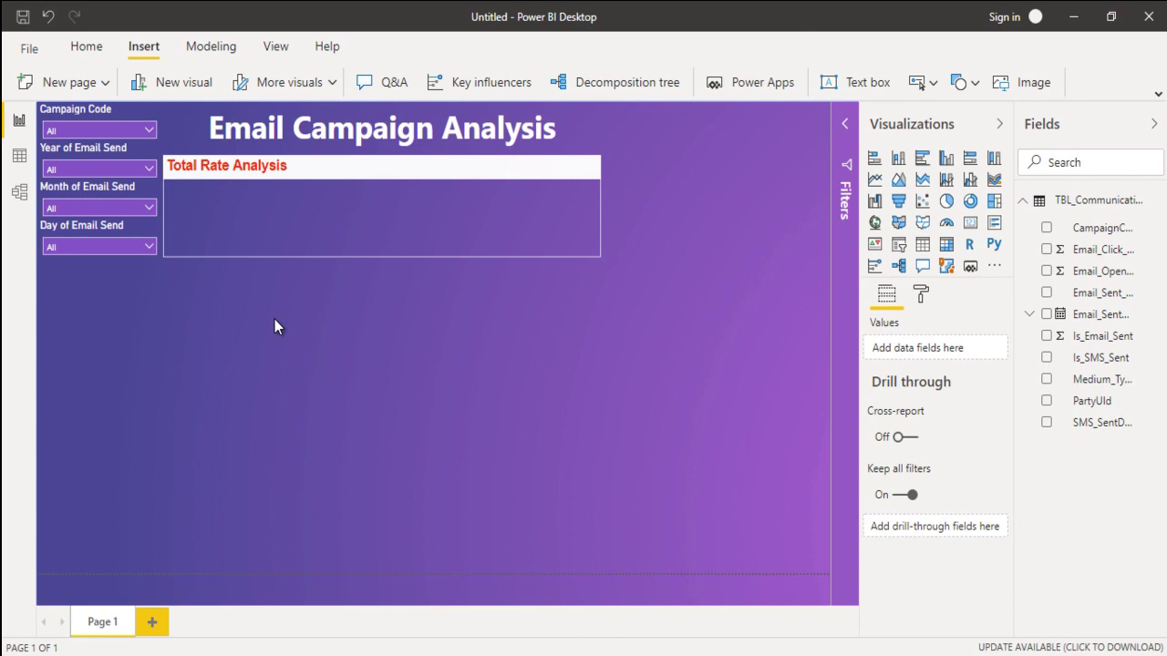
{"action": "left_click", "coordinate": [630, 561]}
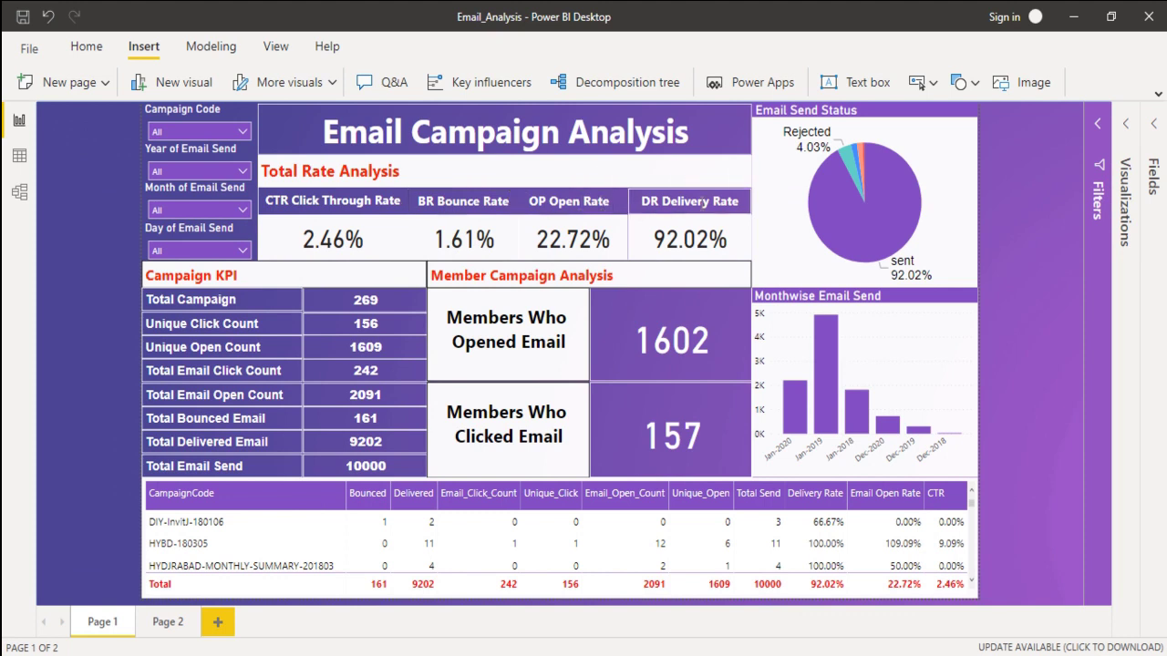
{"action": "mouse_move", "coordinate": [729, 652]}
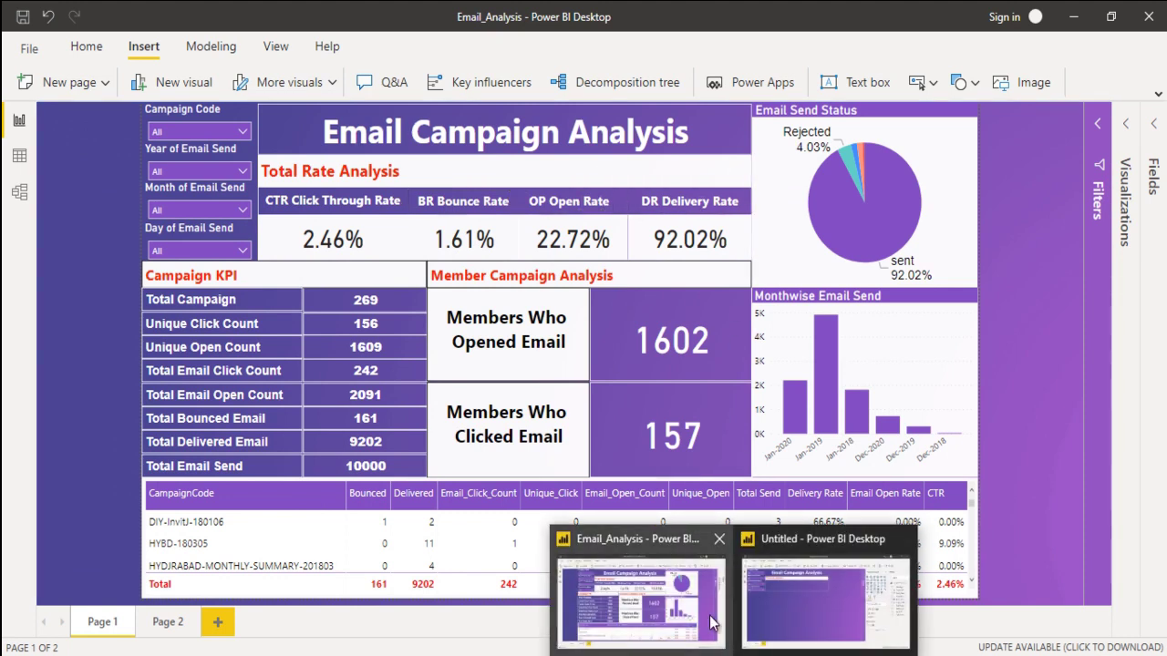
{"action": "left_click", "coordinate": [822, 565]}
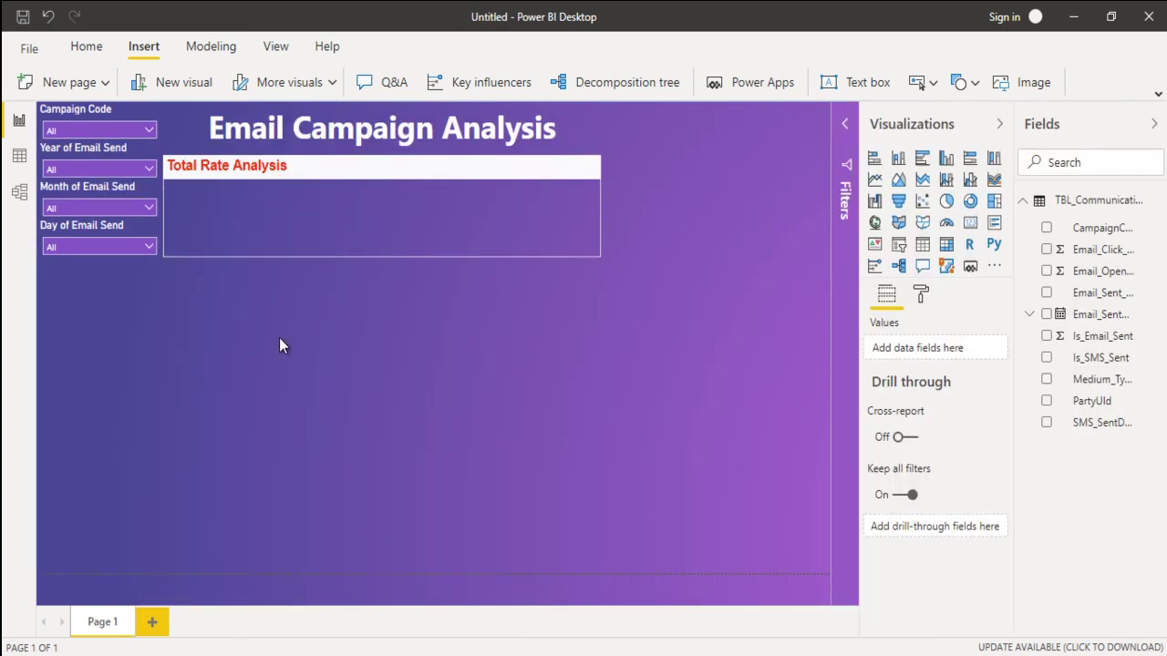
Step: Add a thin text box under the Total Rate Analysis heading containing 'CTR Click Through Rate'
{"action": "left_click", "coordinate": [854, 82]}
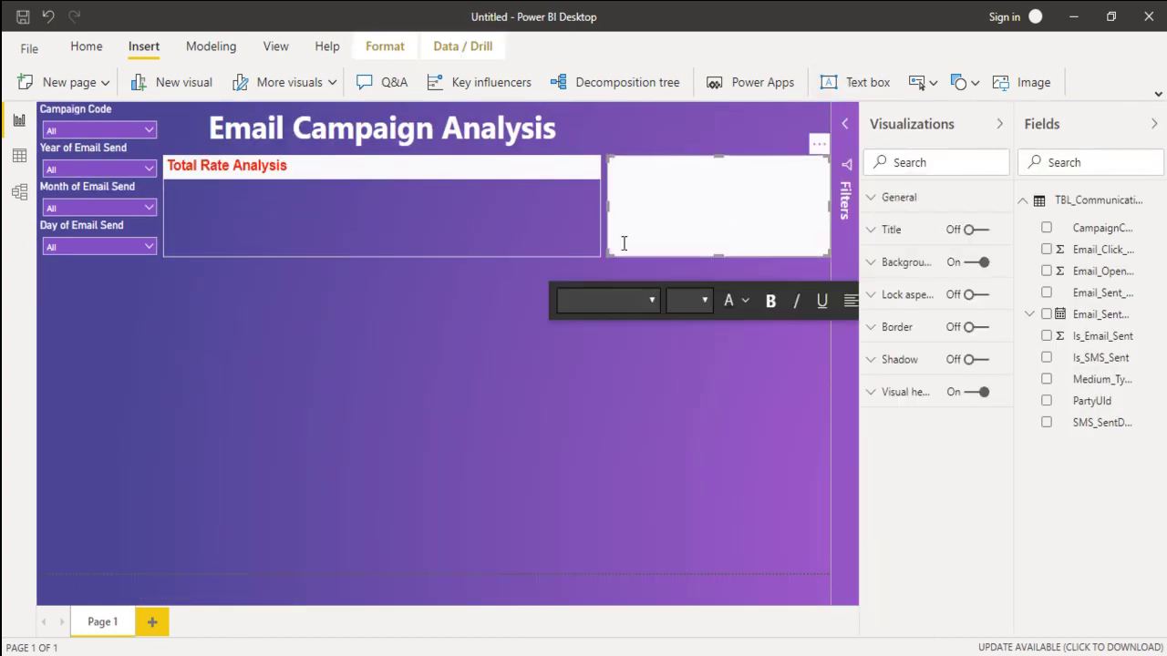
{"action": "left_click_drag", "start_coordinate": [720, 255], "coordinate": [725, 179]}
{"action": "mouse_move", "coordinate": [806, 144]}
{"action": "left_mouse_down"}
{"action": "mouse_move", "coordinate": [408, 176]}
{"action": "mouse_move", "coordinate": [381, 167]}
{"action": "mouse_move", "coordinate": [376, 194]}
{"action": "left_mouse_up"}
{"action": "left_click", "coordinate": [380, 187]}
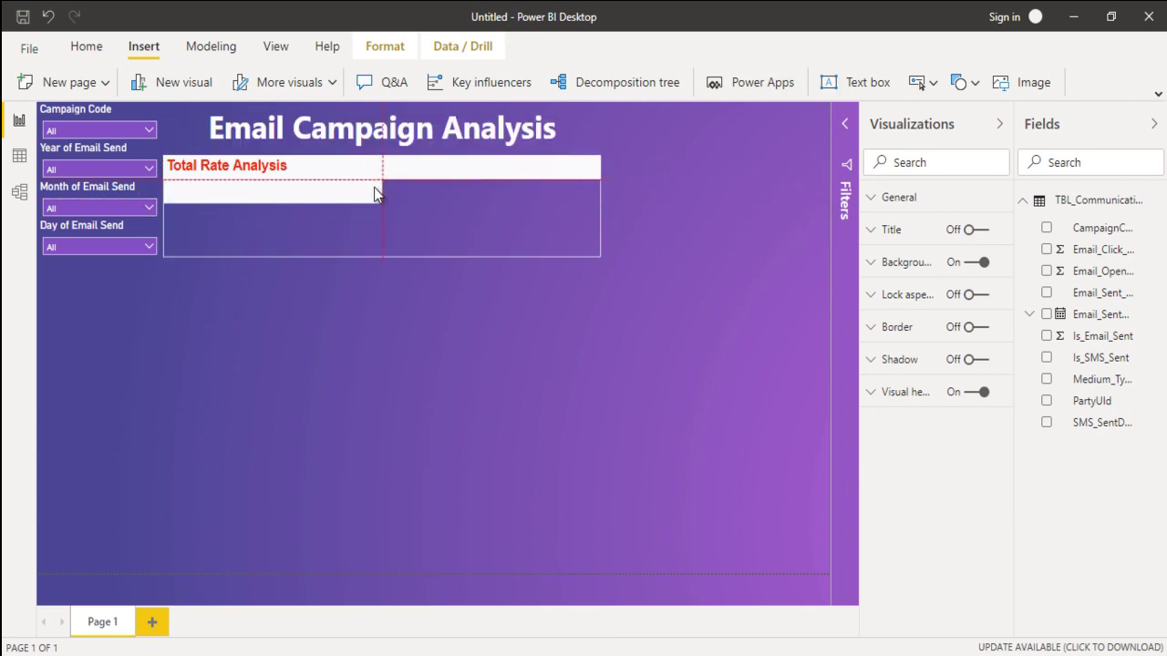
{"action": "left_click", "coordinate": [249, 192]}
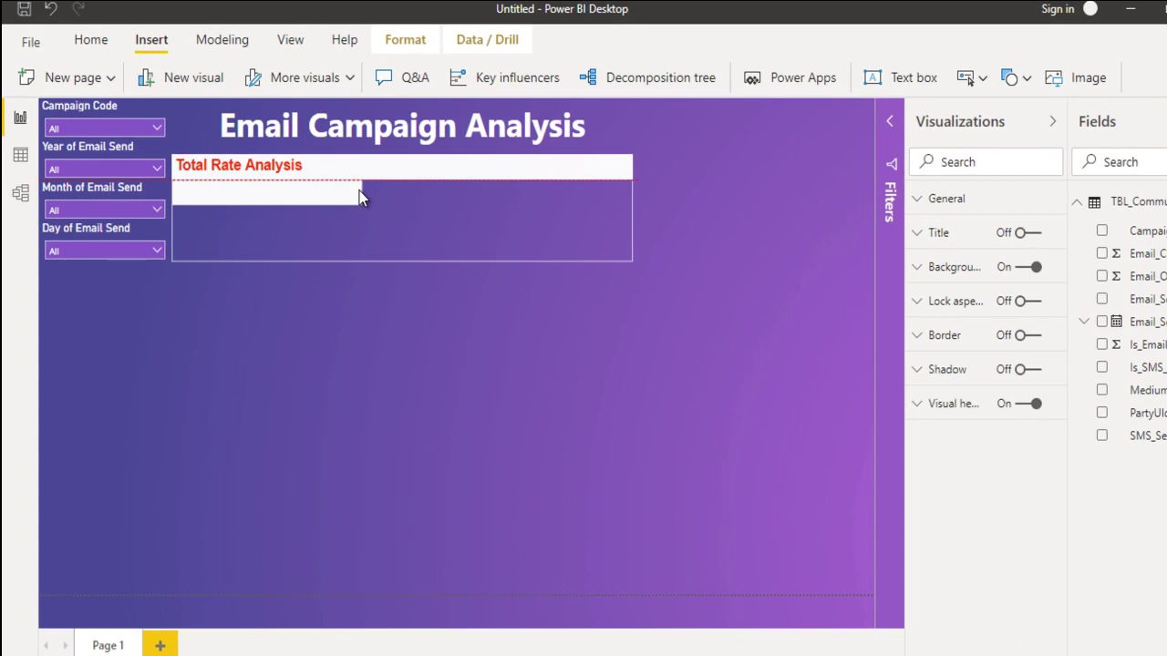
{"action": "type", "text": "CTR Click Through Rate"}
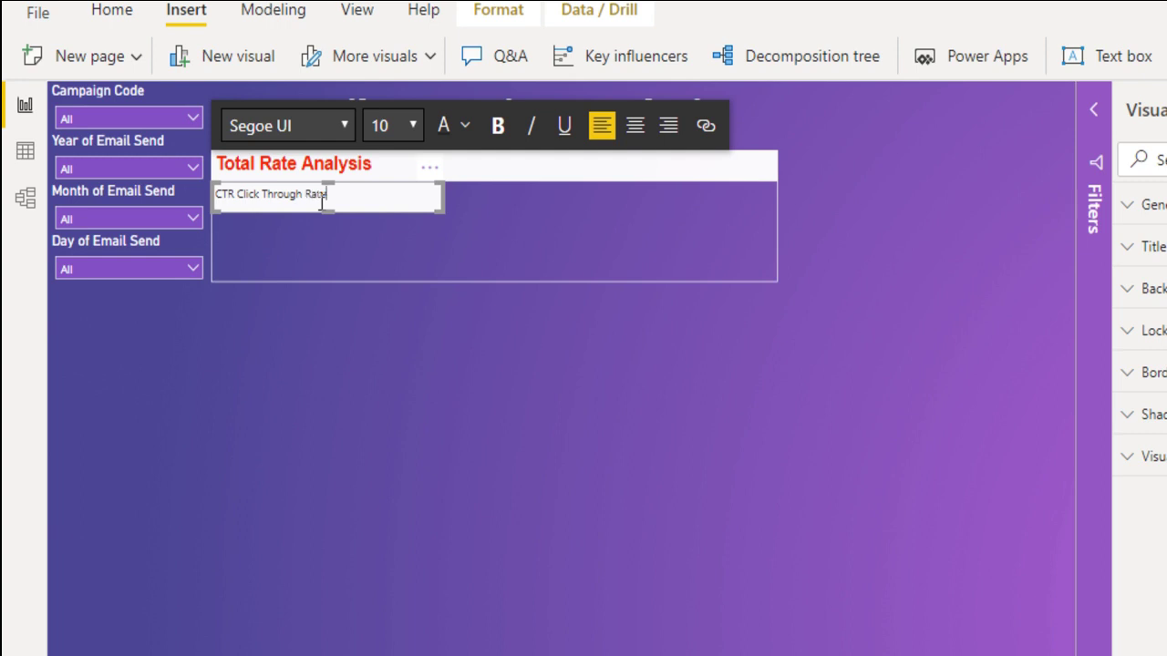
{"action": "key", "text": "ctrl+a"}
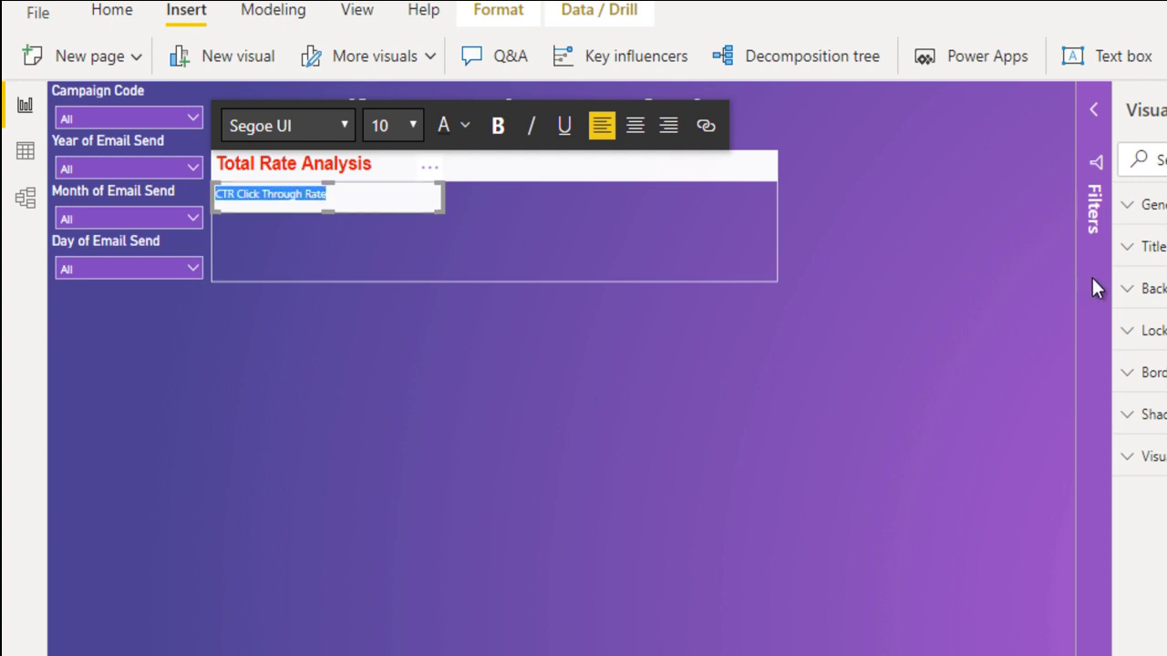
{"action": "left_click", "coordinate": [1139, 288]}
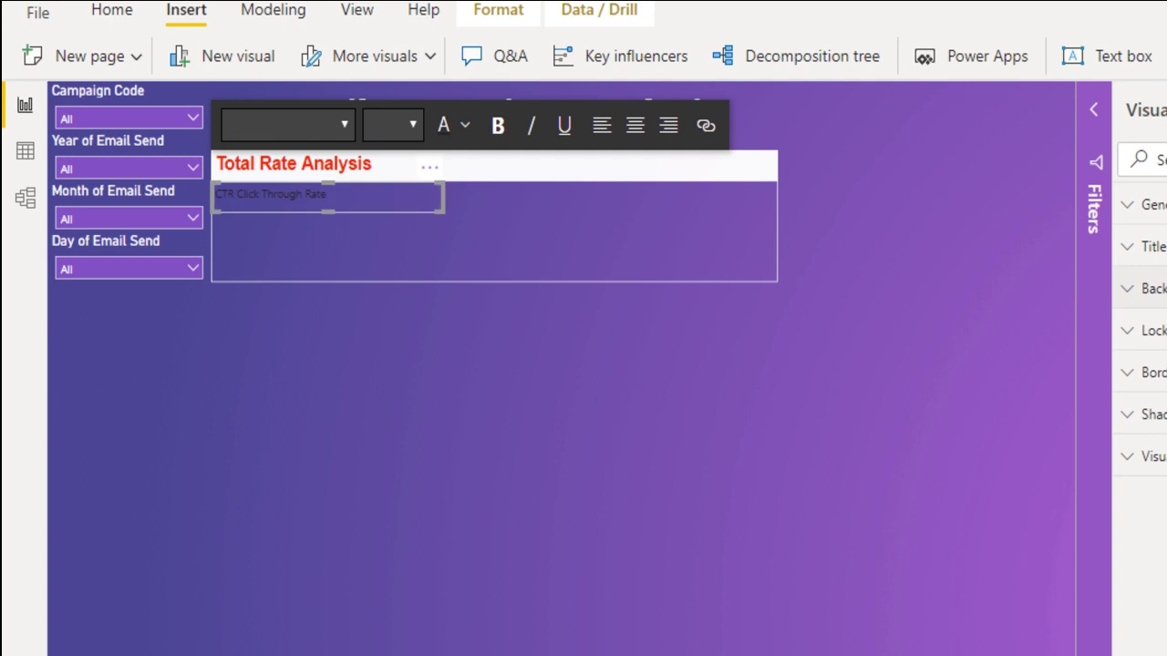
Step: Format the CTR Click Through Rate label as white, 14 pt and bold
{"action": "left_click", "coordinate": [365, 194]}
{"action": "key", "text": "ctrl+a"}
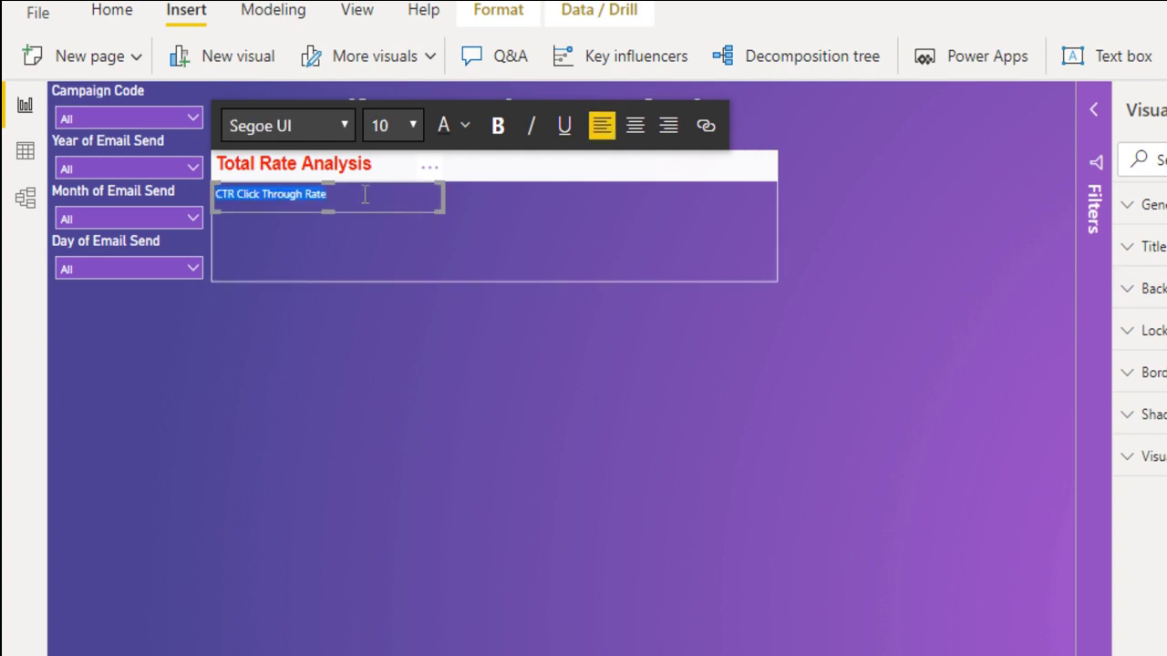
{"action": "left_click", "coordinate": [463, 125]}
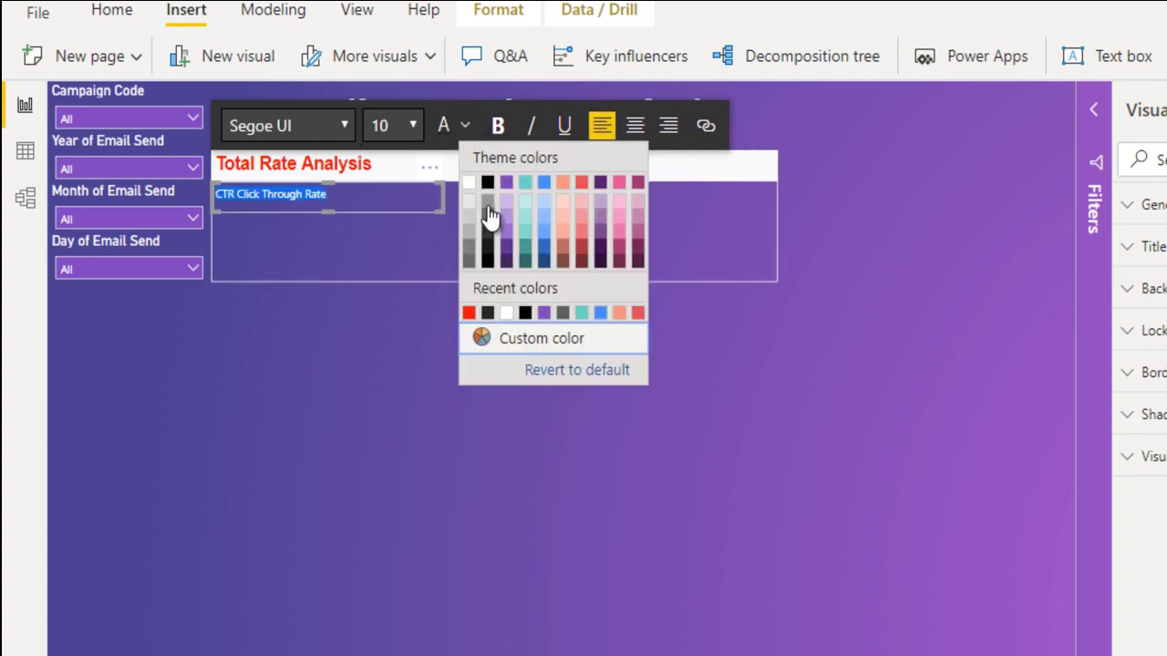
{"action": "left_click", "coordinate": [469, 181]}
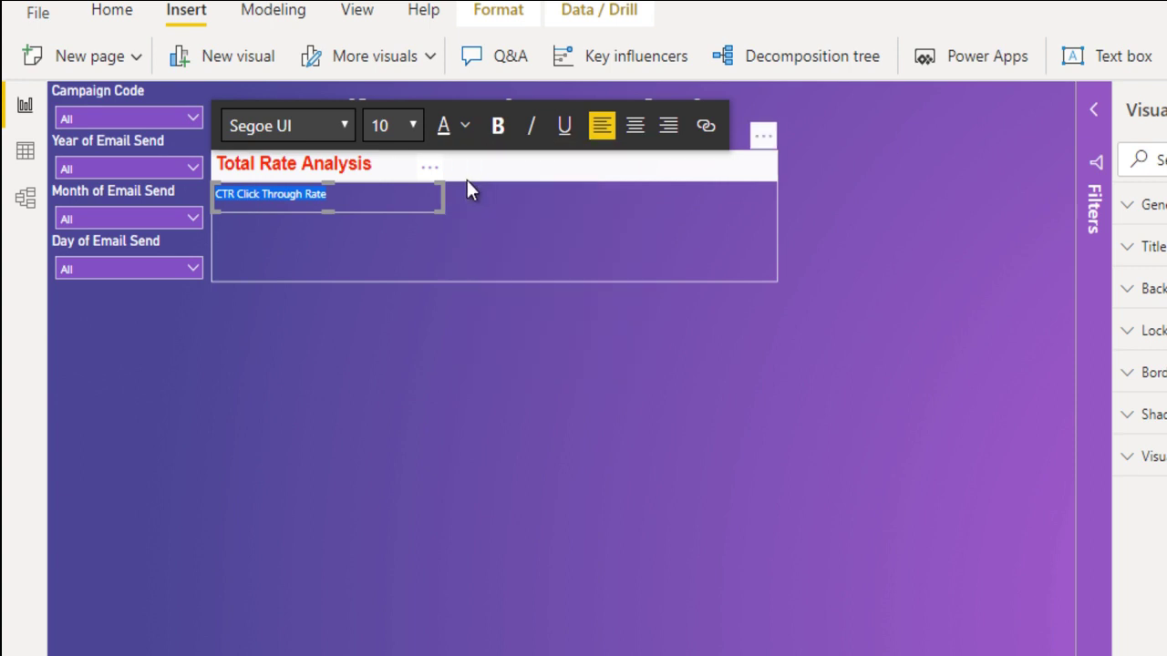
{"action": "left_click", "coordinate": [405, 133]}
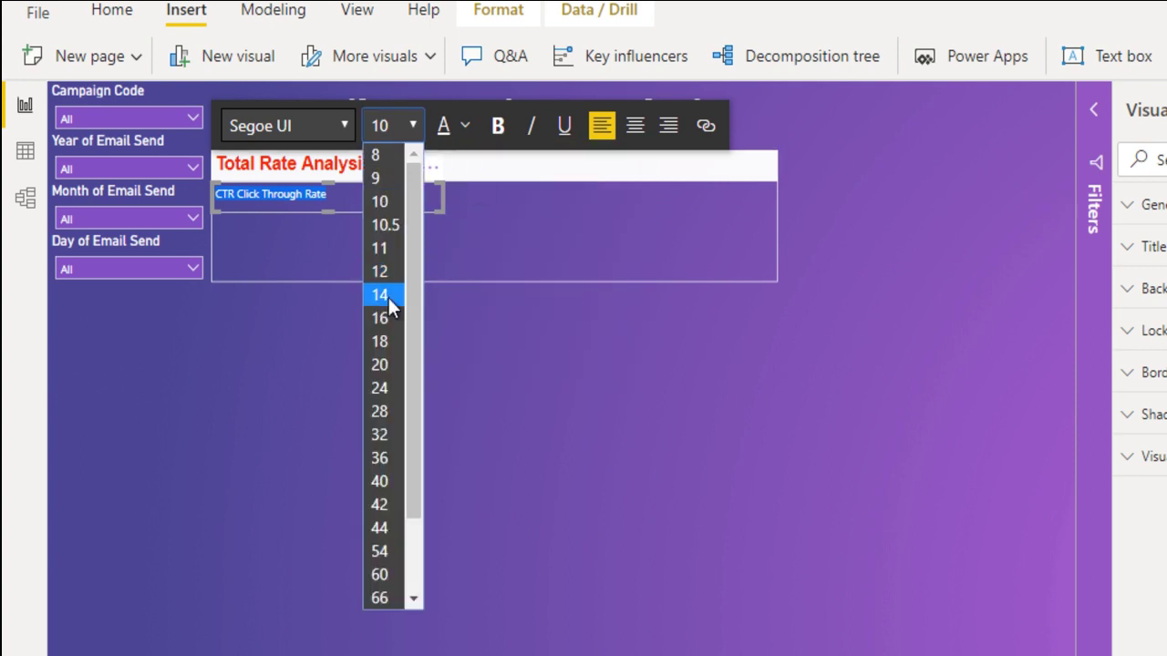
{"action": "left_click", "coordinate": [389, 295]}
{"action": "left_click", "coordinate": [493, 129]}
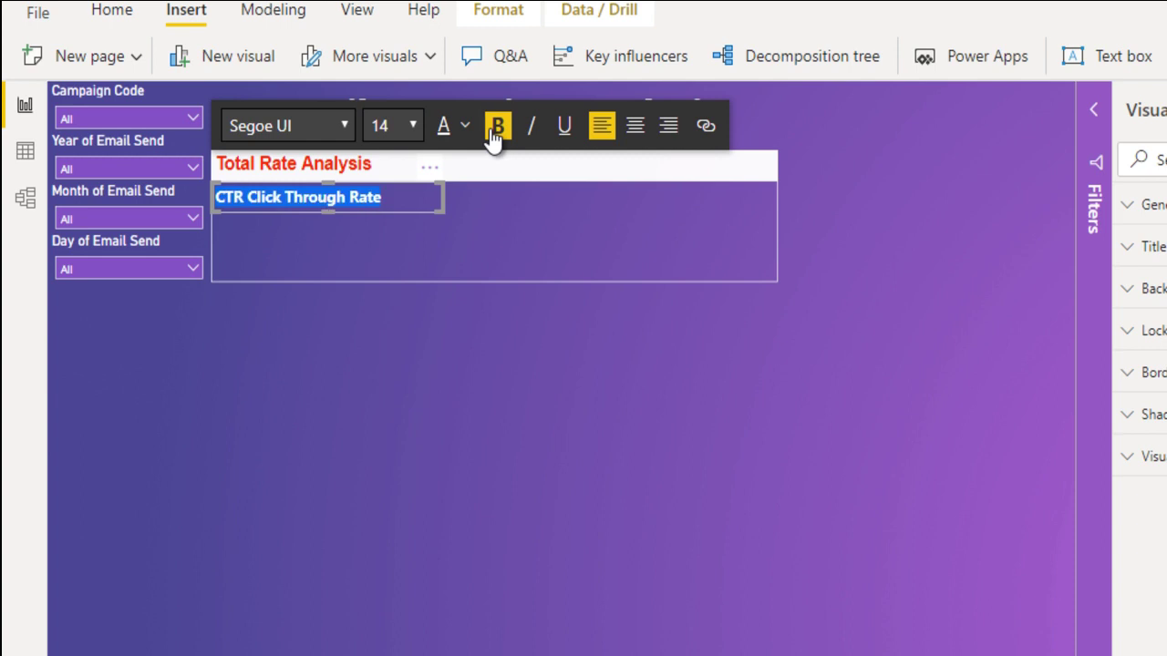
{"action": "left_click", "coordinate": [429, 333]}
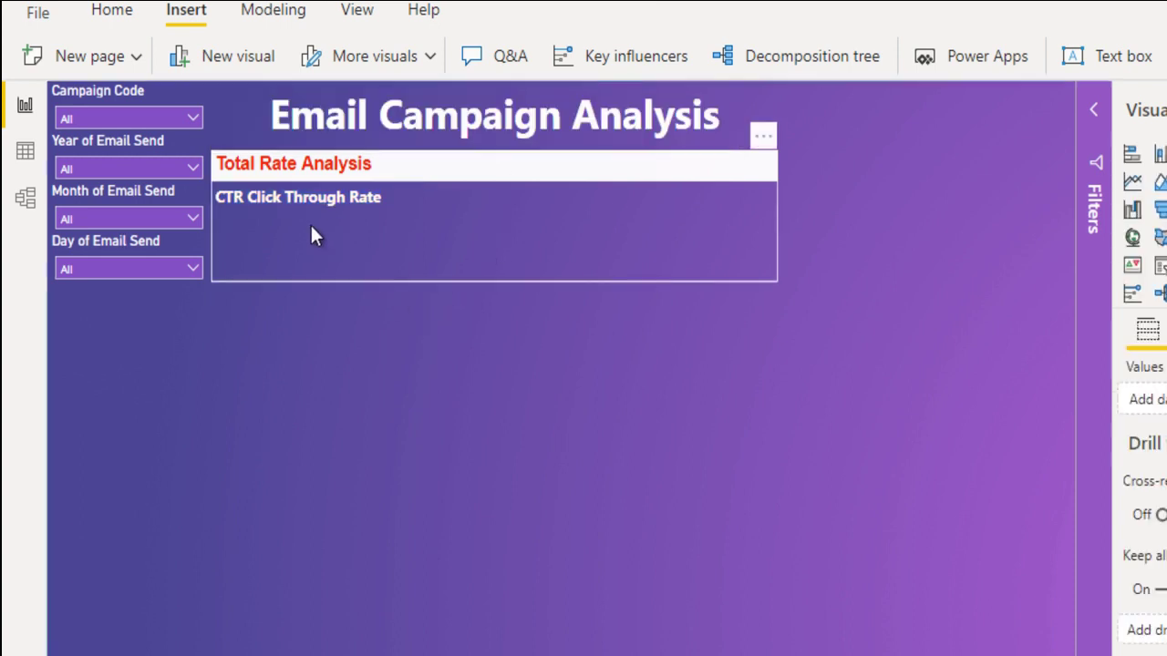
{"action": "left_click", "coordinate": [446, 191]}
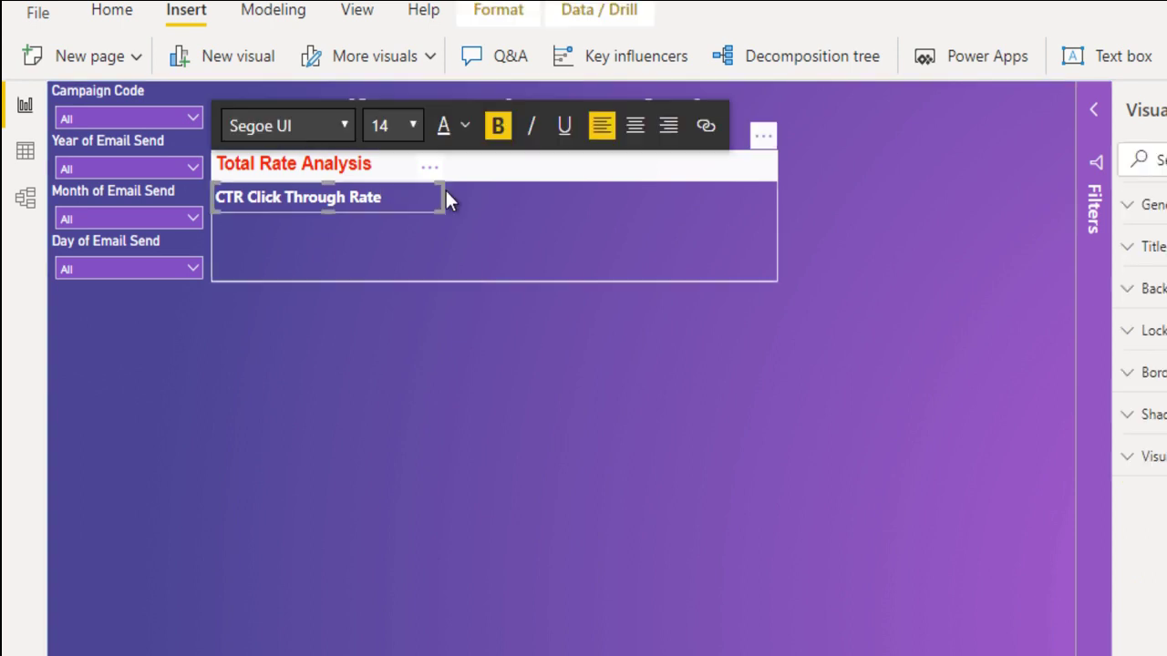
{"action": "left_click", "coordinate": [401, 195]}
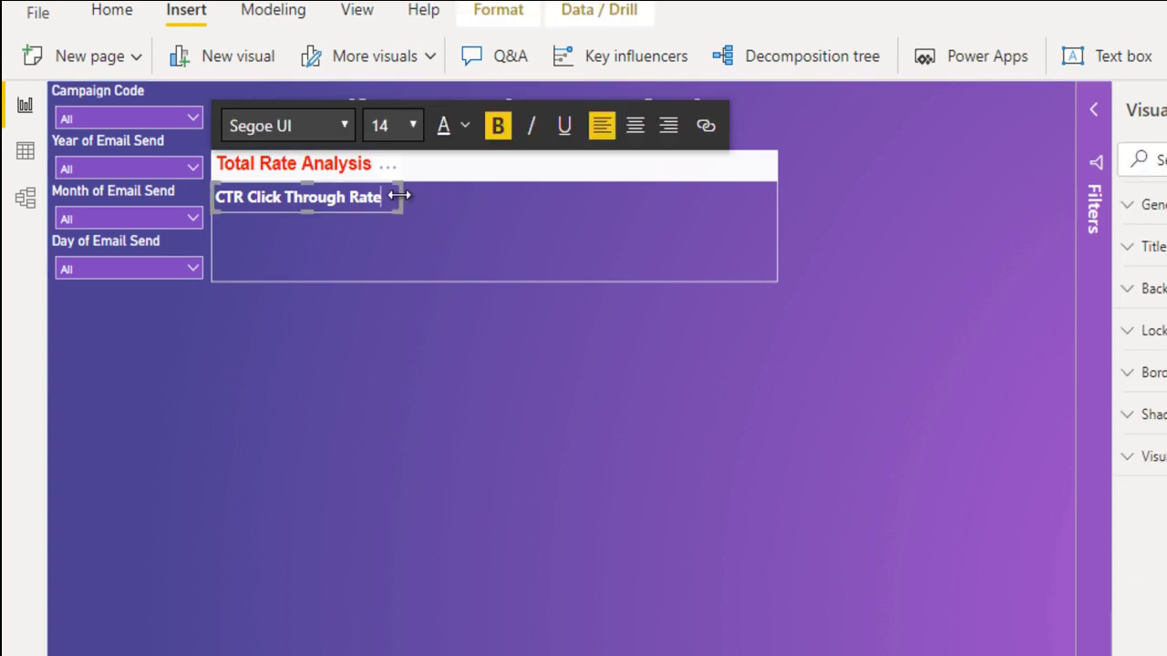
{"action": "left_click", "coordinate": [409, 195]}
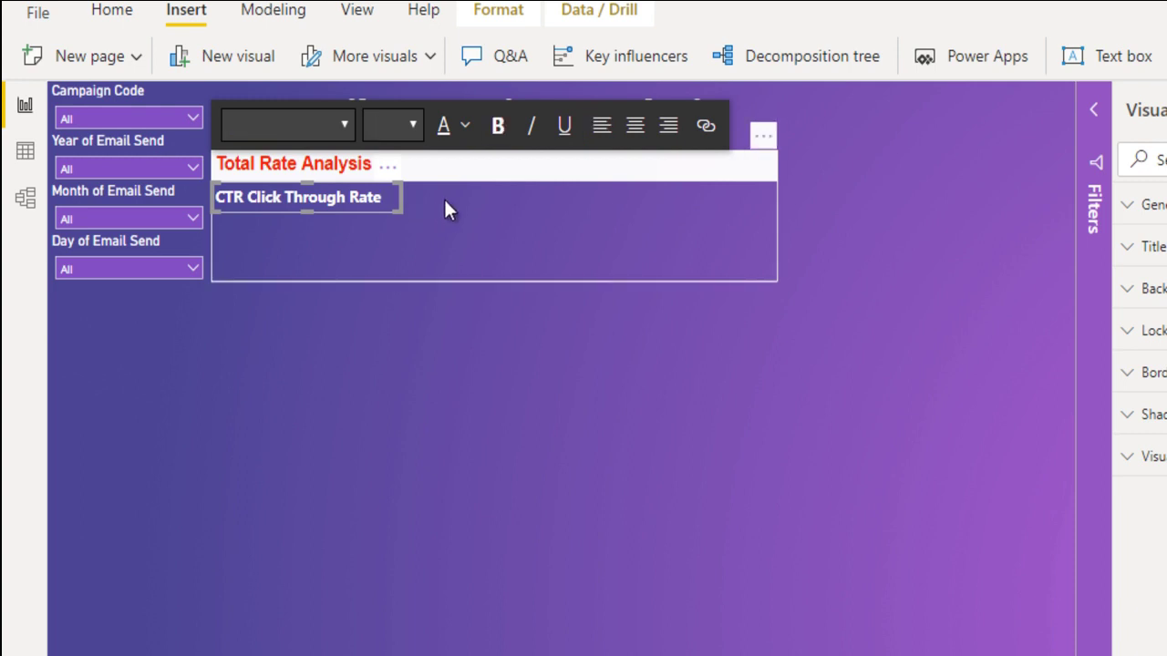
Step: Duplicate the CTR label and retype it as 'BR Bounce Rate' to its right
{"action": "key", "text": "ctrl+c"}
{"action": "key", "text": "ctrl+v"}
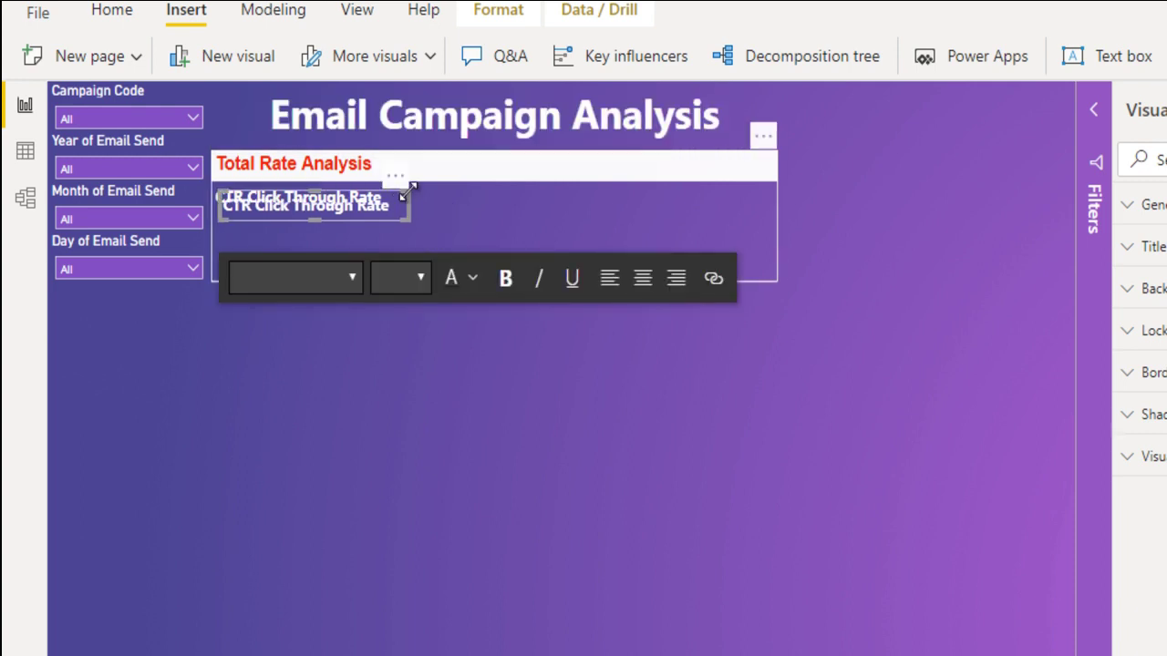
{"action": "mouse_move", "coordinate": [407, 187]}
{"action": "left_mouse_down"}
{"action": "mouse_move", "coordinate": [581, 170]}
{"action": "mouse_move", "coordinate": [578, 180]}
{"action": "left_mouse_up"}
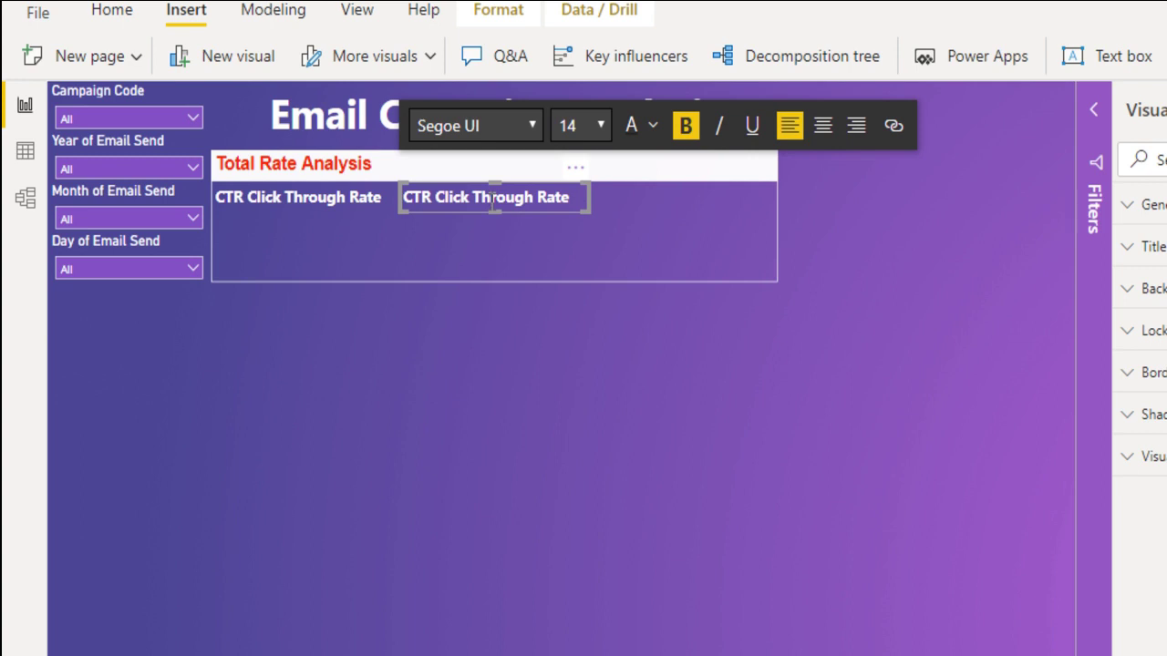
{"action": "type", "text": "BR"}
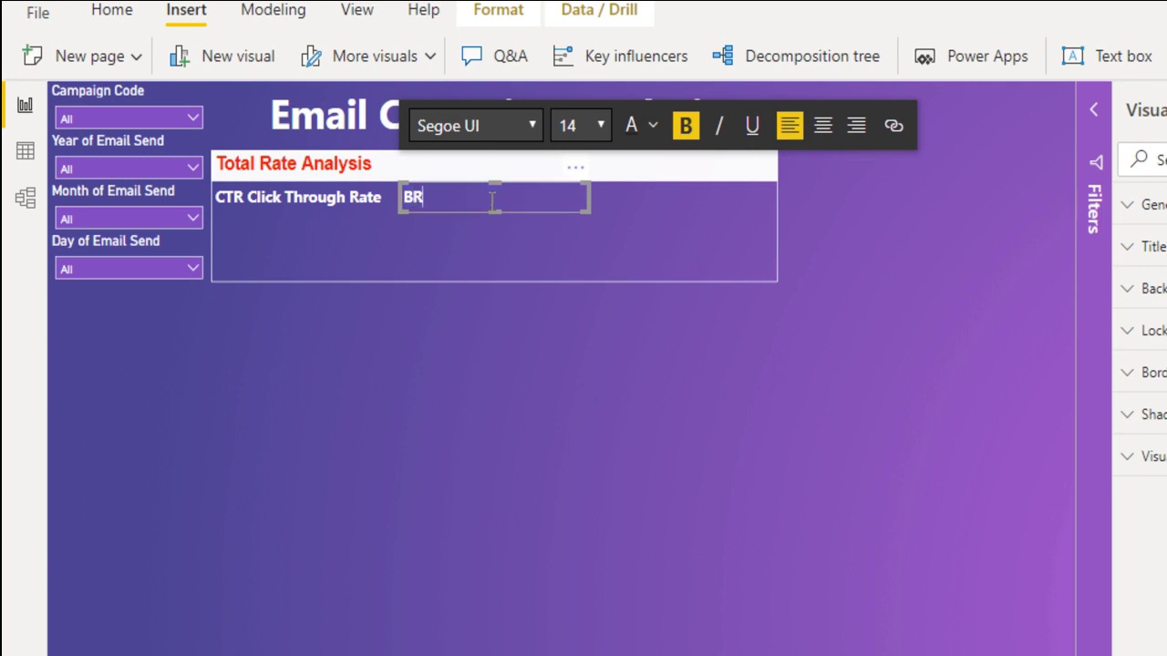
{"action": "type", "text": " Bounce Rate"}
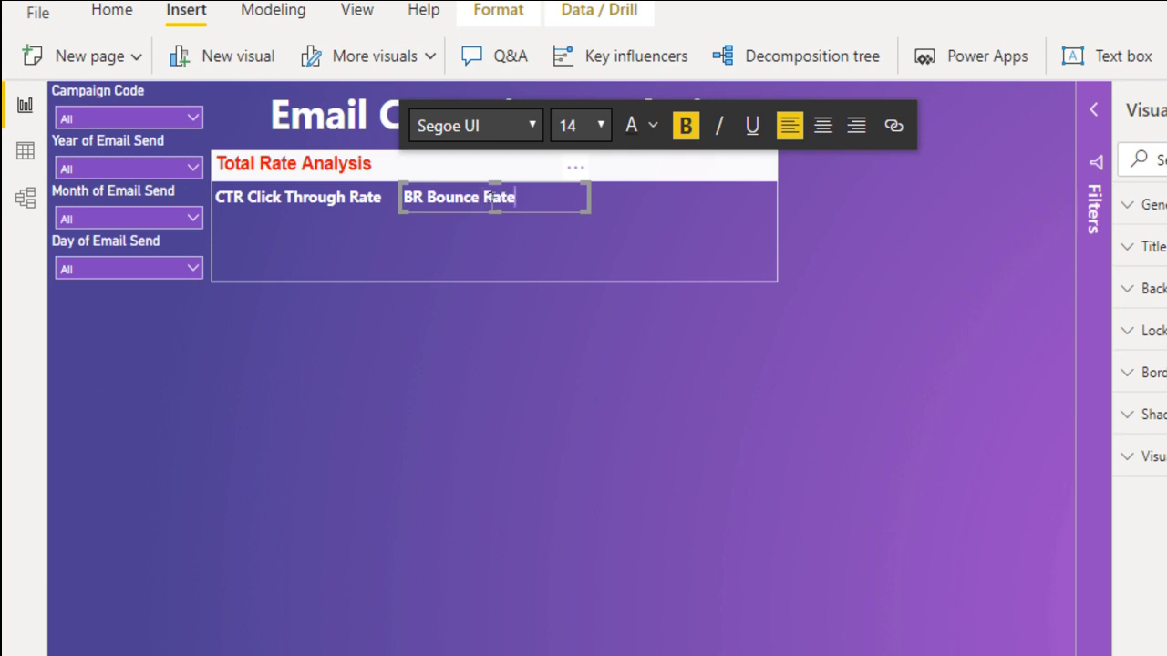
{"action": "left_click_drag", "start_coordinate": [590, 197], "coordinate": [529, 194]}
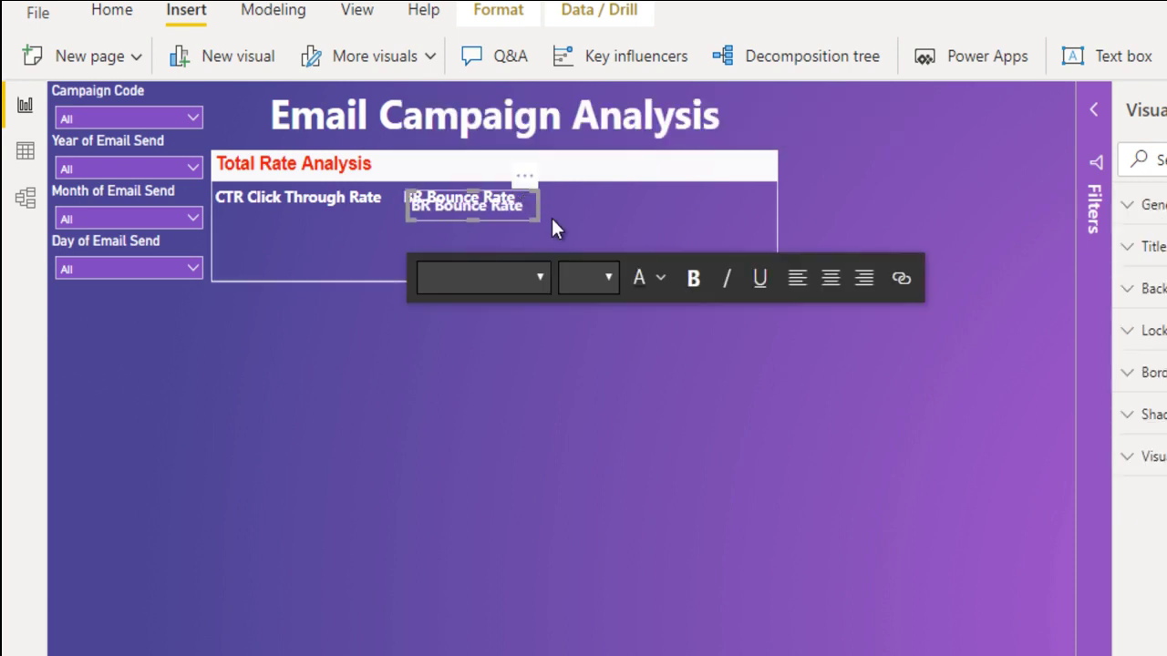
{"action": "mouse_move", "coordinate": [525, 182]}
{"action": "left_mouse_down"}
{"action": "mouse_move", "coordinate": [647, 170]}
{"action": "mouse_move", "coordinate": [647, 188]}
{"action": "left_mouse_up"}
Step: Add an 'OP Open Rate' label and start a 'DR Delivery Rate' copy at the row's end
{"action": "left_click", "coordinate": [602, 199]}
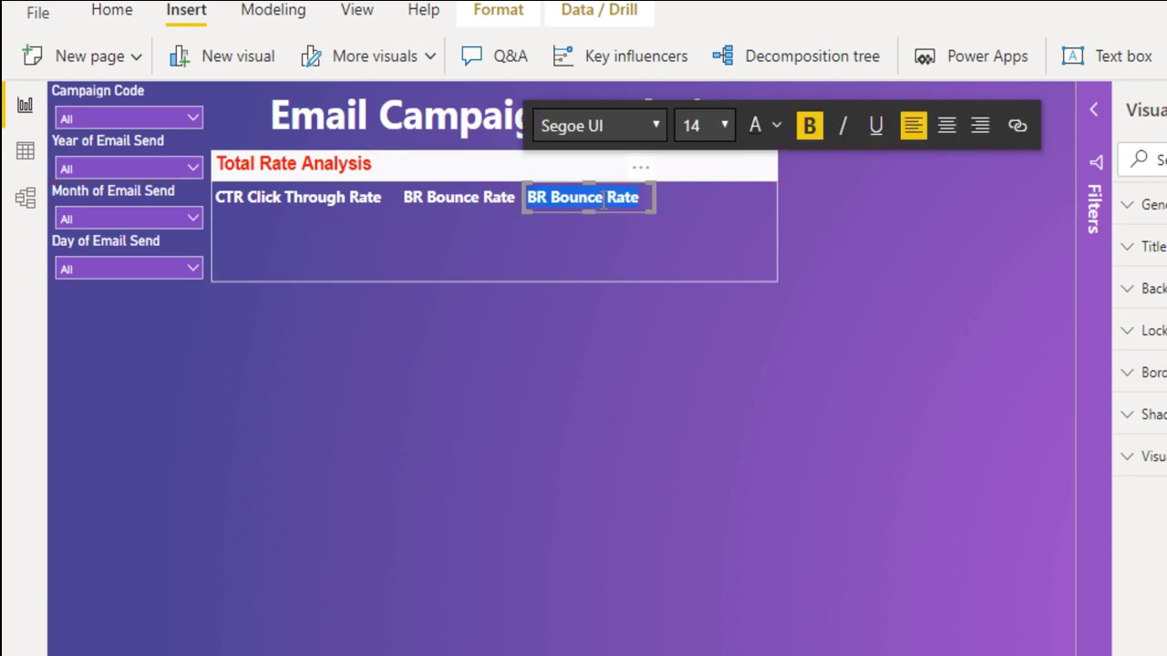
{"action": "type", "text": "OP Open Rate"}
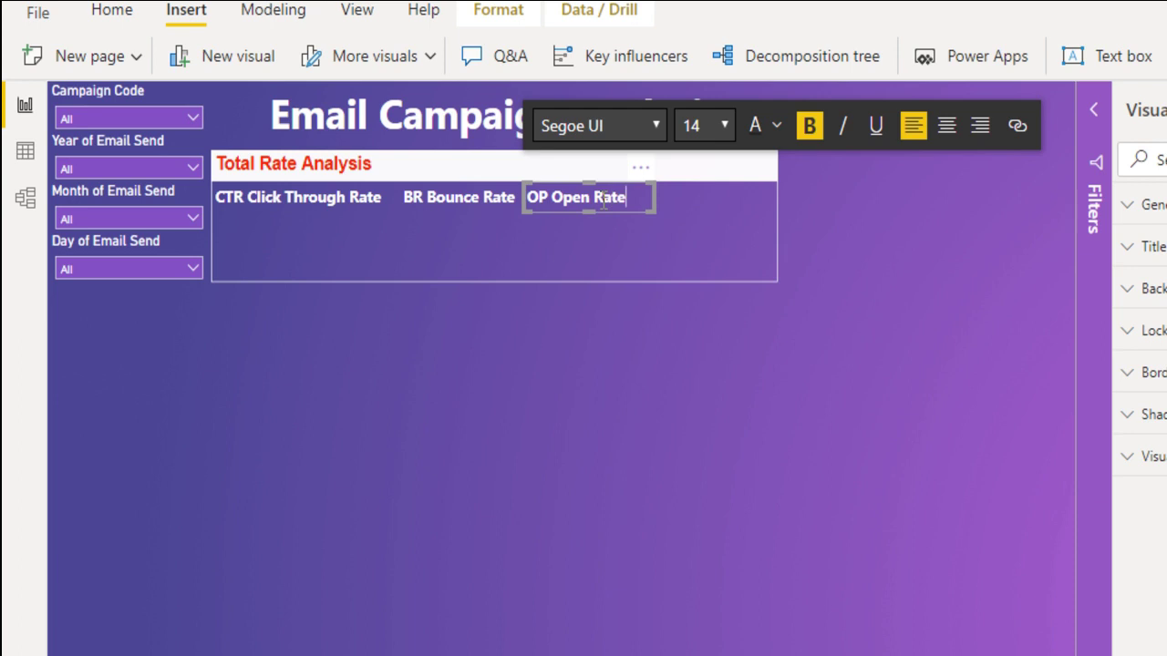
{"action": "left_click", "coordinate": [629, 244]}
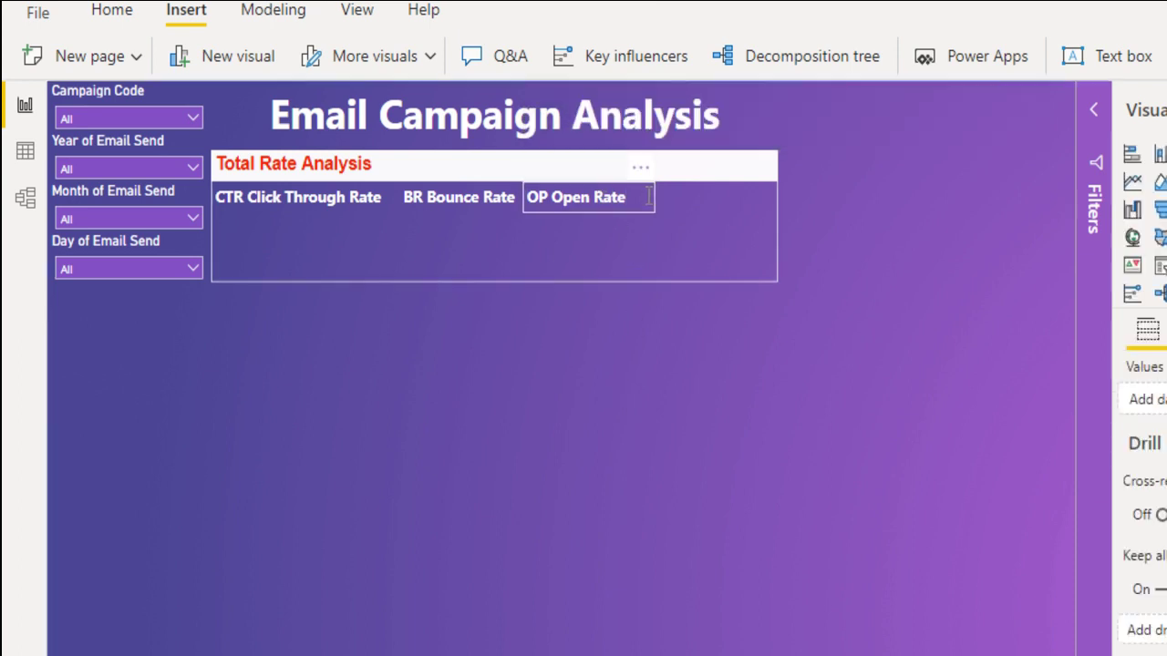
{"action": "left_click", "coordinate": [653, 195]}
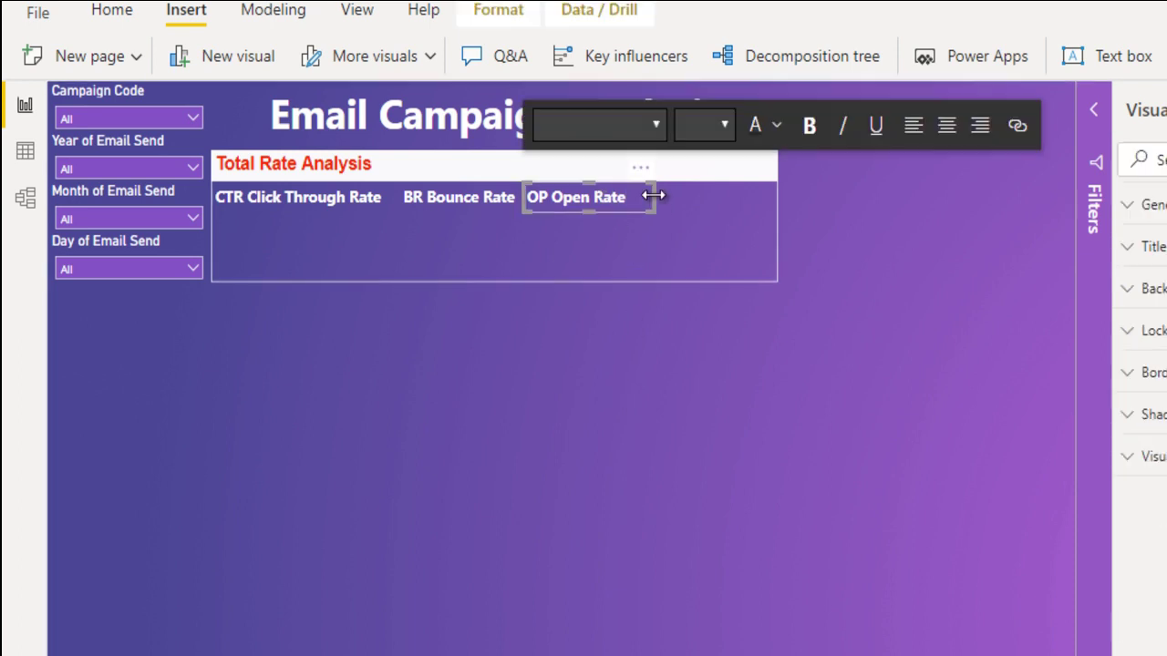
{"action": "left_click_drag", "start_coordinate": [654, 195], "coordinate": [764, 167]}
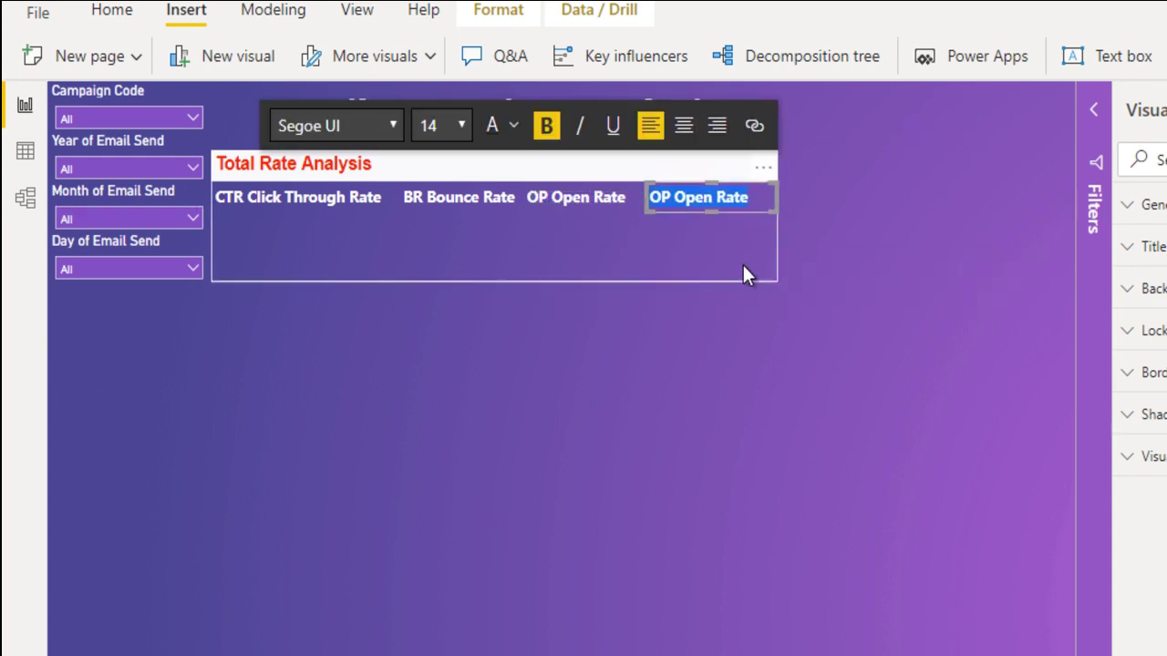
{"action": "type", "text": "DR D"}
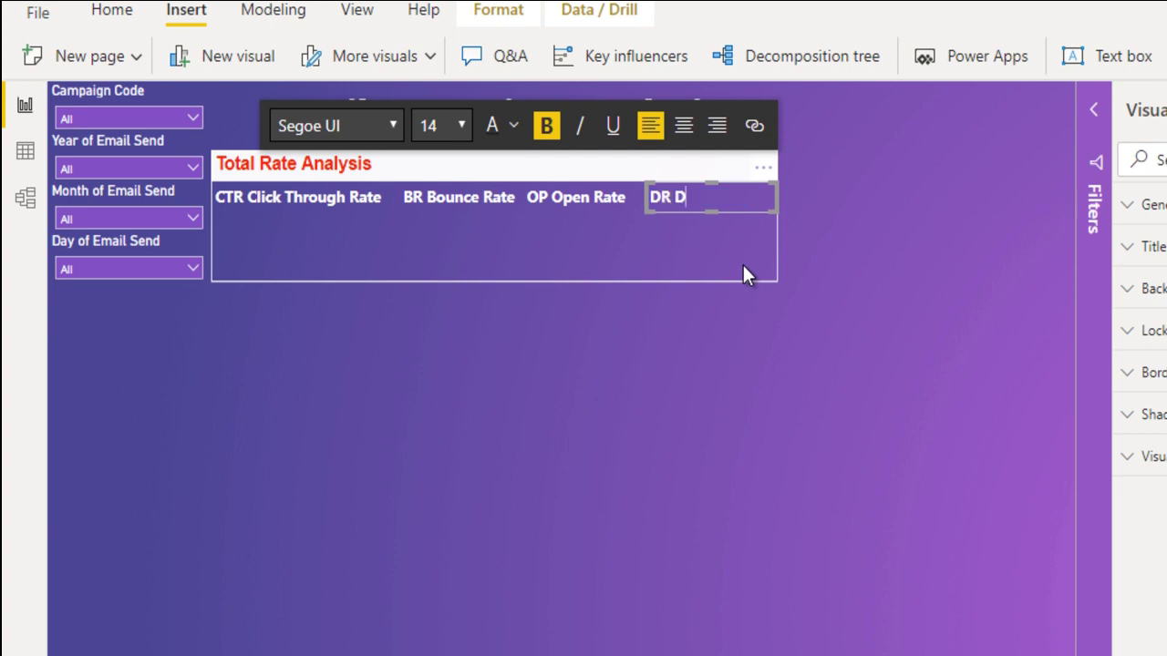
{"action": "type", "text": "elivery Ra"}
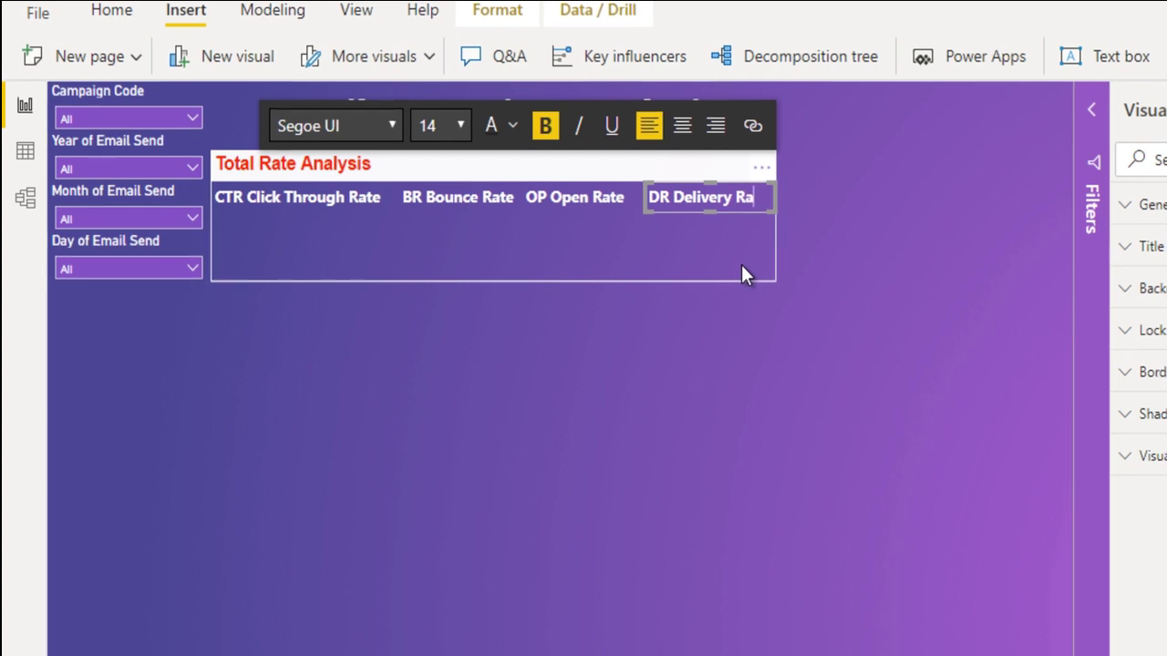
{"action": "type", "text": "te"}
Step: Finish the DR Delivery Rate label and return to the Untitled report
{"action": "left_click", "coordinate": [544, 364]}
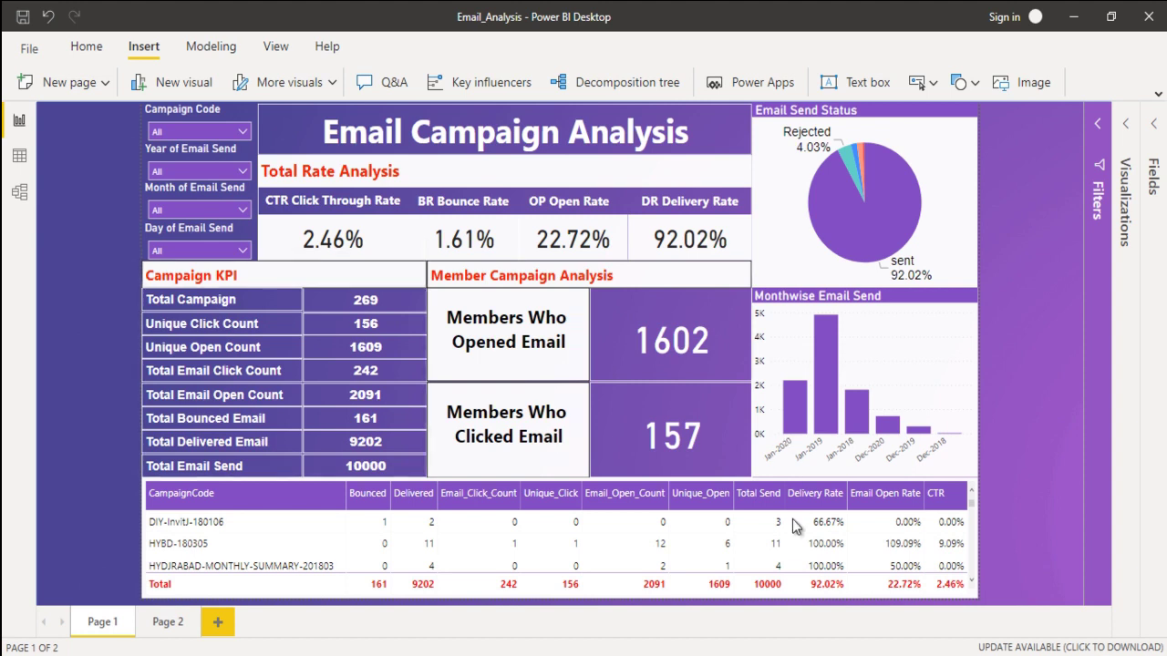
{"action": "left_click", "coordinate": [829, 584]}
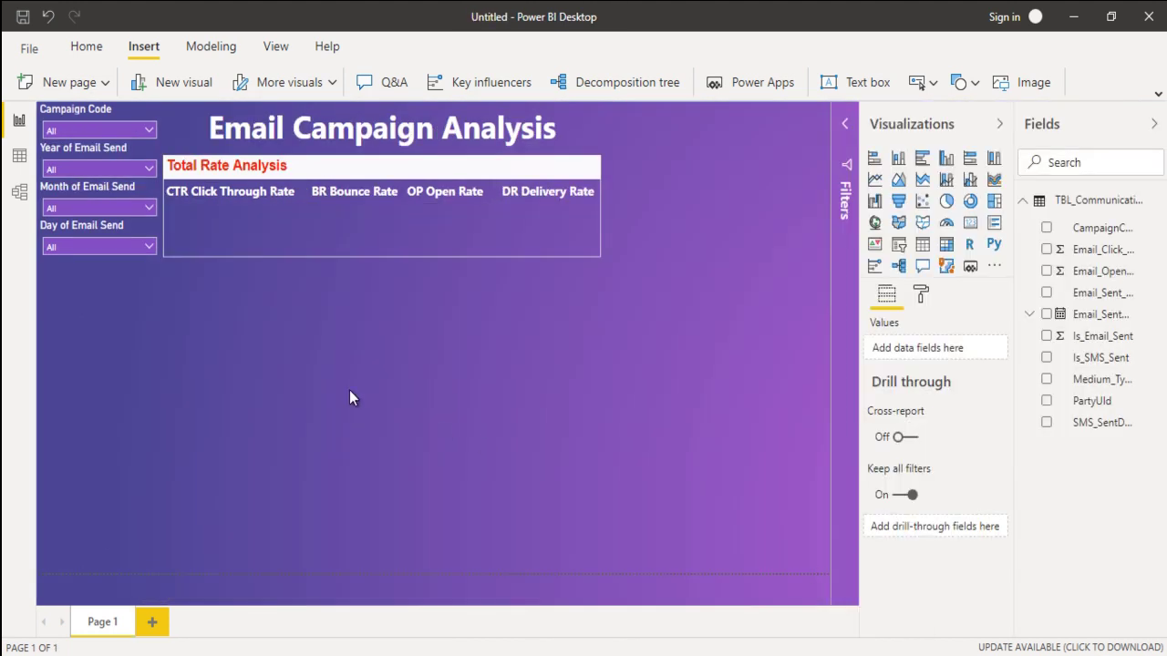
Step: Insert a rectangle below the slicers on the left and stretch it tall
{"action": "left_click", "coordinate": [964, 80]}
{"action": "left_click", "coordinate": [983, 118]}
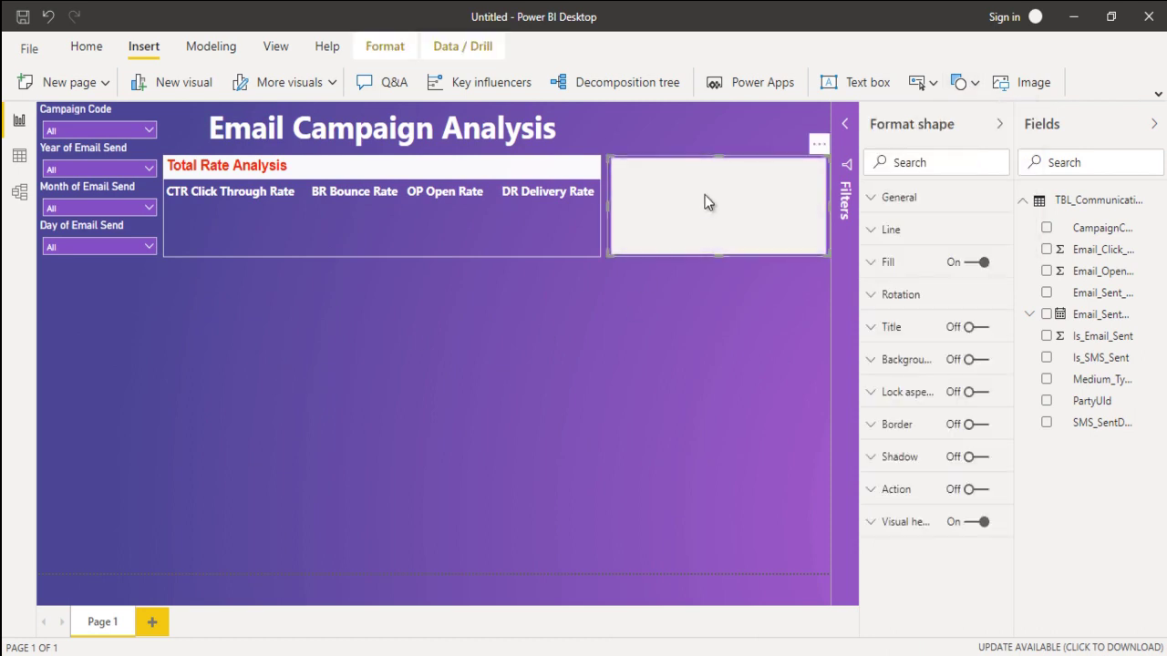
{"action": "mouse_move", "coordinate": [818, 149]}
{"action": "left_mouse_down"}
{"action": "mouse_move", "coordinate": [233, 260]}
{"action": "mouse_move", "coordinate": [219, 246]}
{"action": "left_mouse_up"}
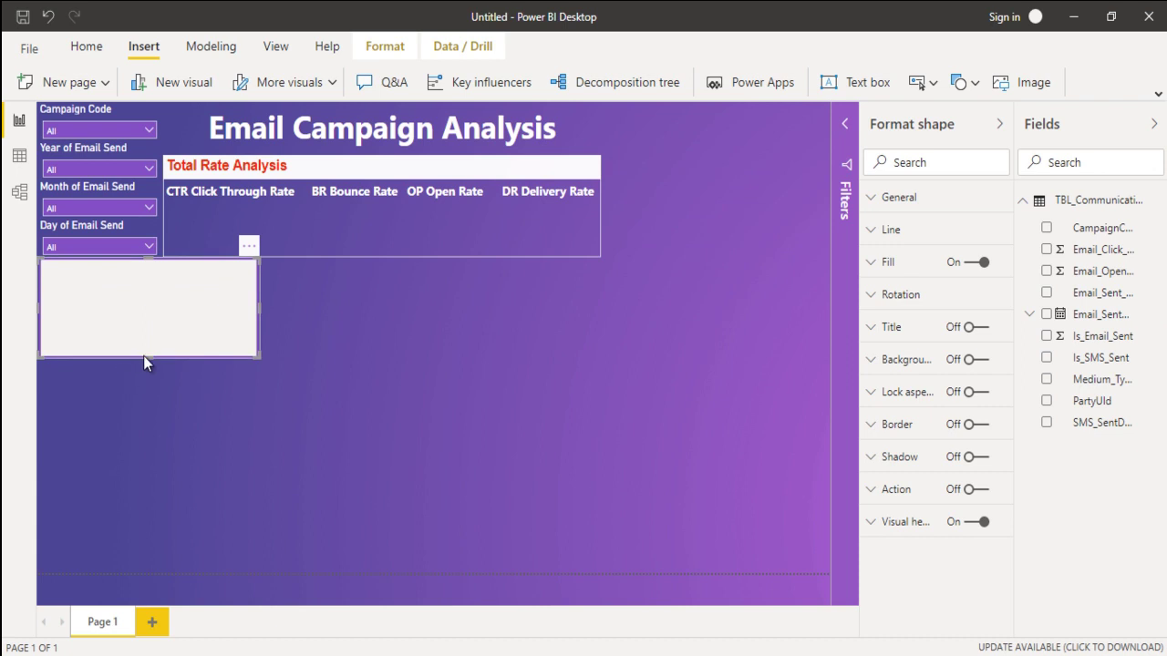
{"action": "left_click_drag", "start_coordinate": [145, 357], "coordinate": [149, 488]}
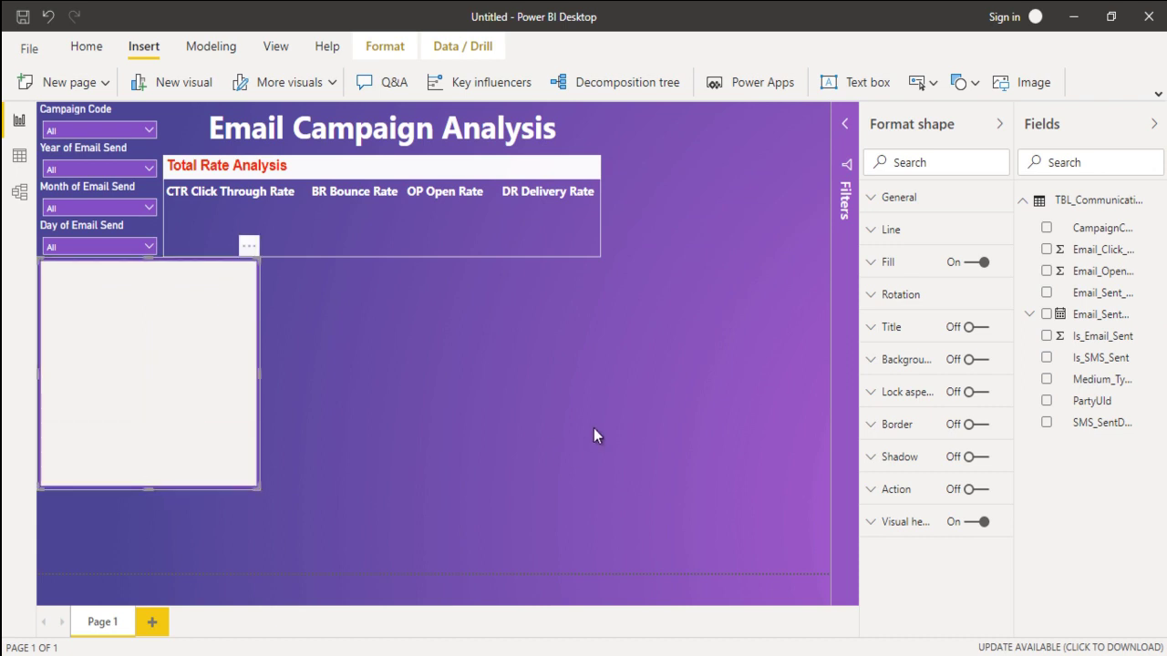
Step: Make the rectangle's fill transparent, widen it slightly, and set its outline weight to 0 pt
{"action": "left_click", "coordinate": [970, 262]}
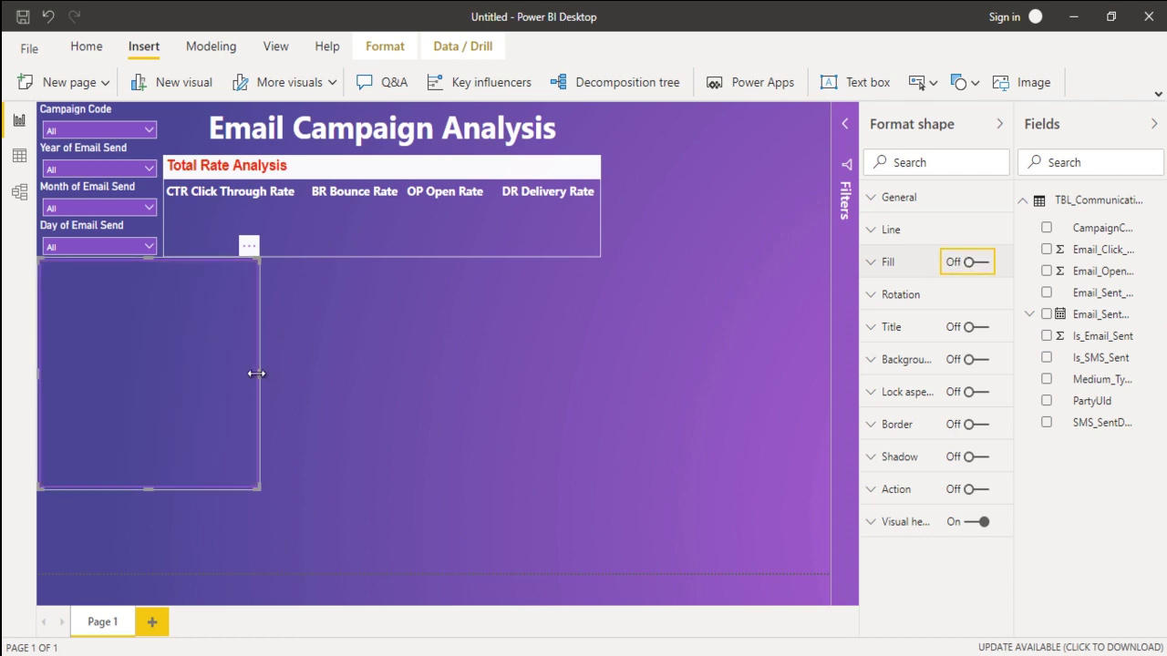
{"action": "left_click_drag", "start_coordinate": [258, 374], "coordinate": [282, 374]}
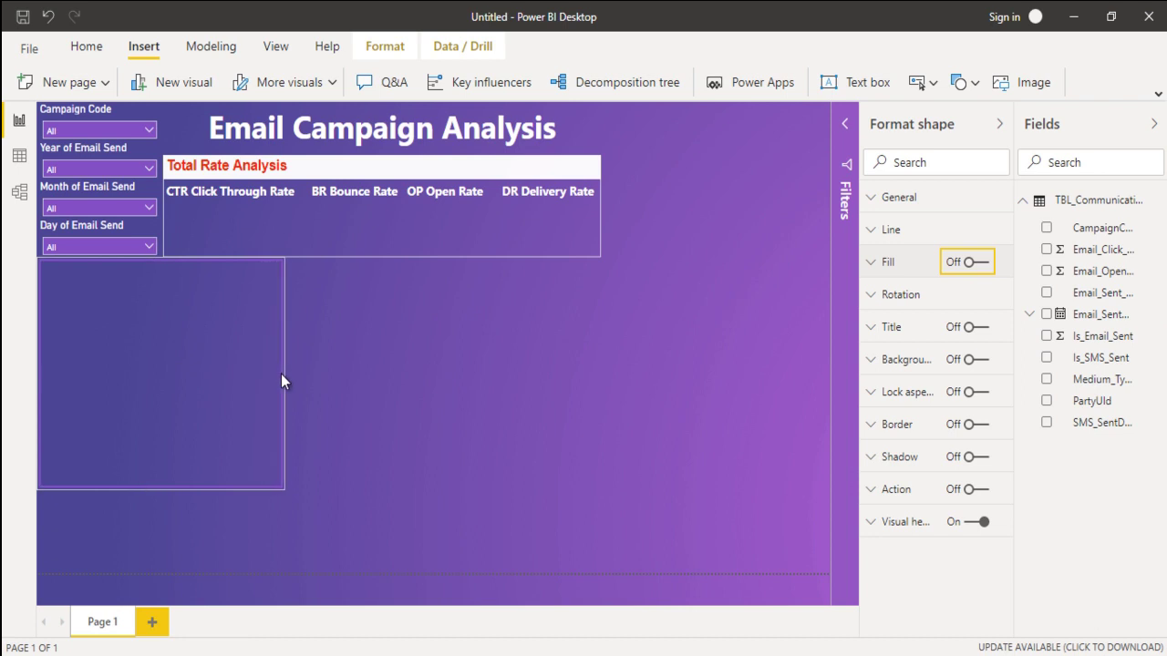
{"action": "left_click", "coordinate": [533, 361]}
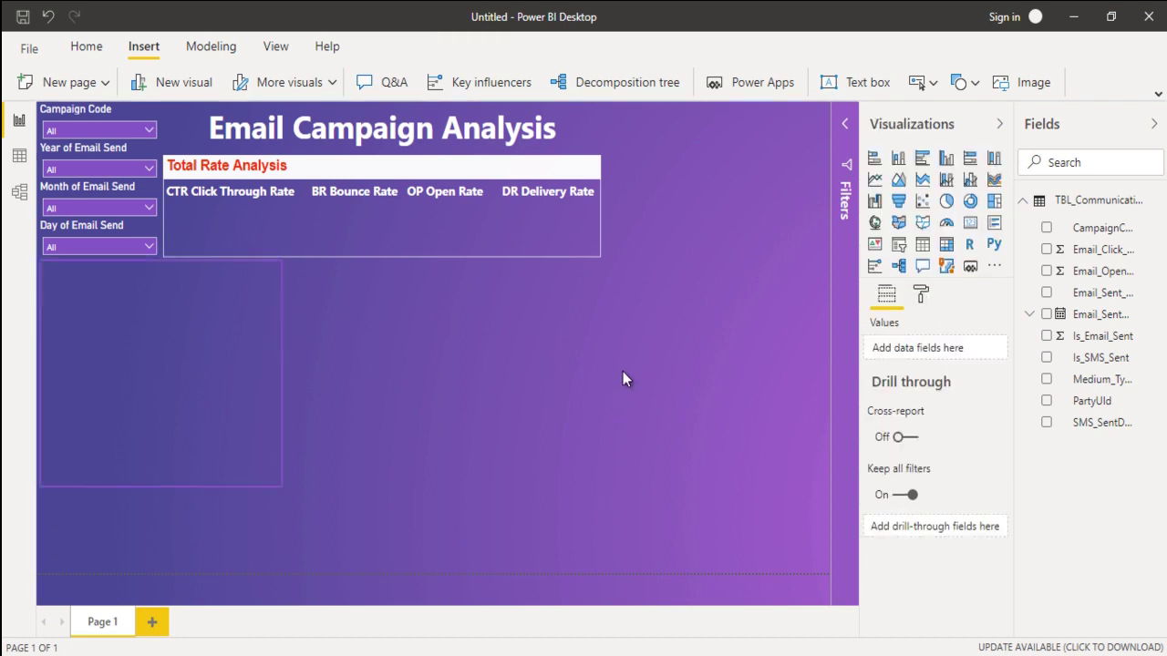
{"action": "left_click", "coordinate": [249, 360]}
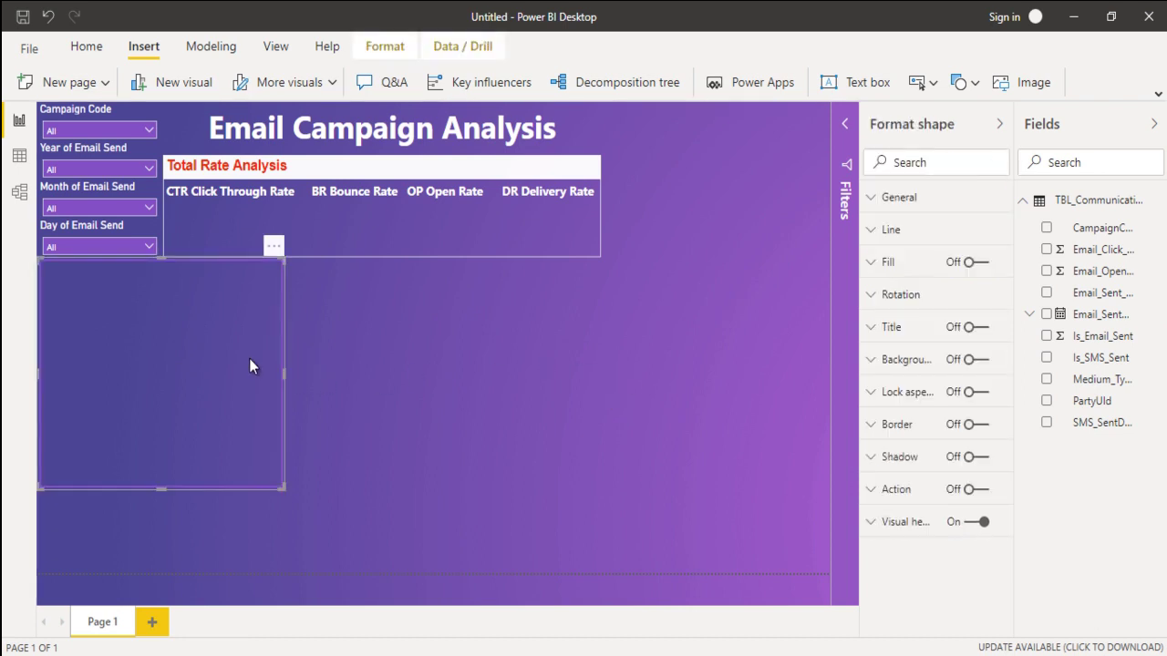
{"action": "left_click", "coordinate": [930, 230]}
{"action": "left_click", "coordinate": [922, 414]}
{"action": "left_click", "coordinate": [921, 413]}
{"action": "left_click", "coordinate": [921, 413]}
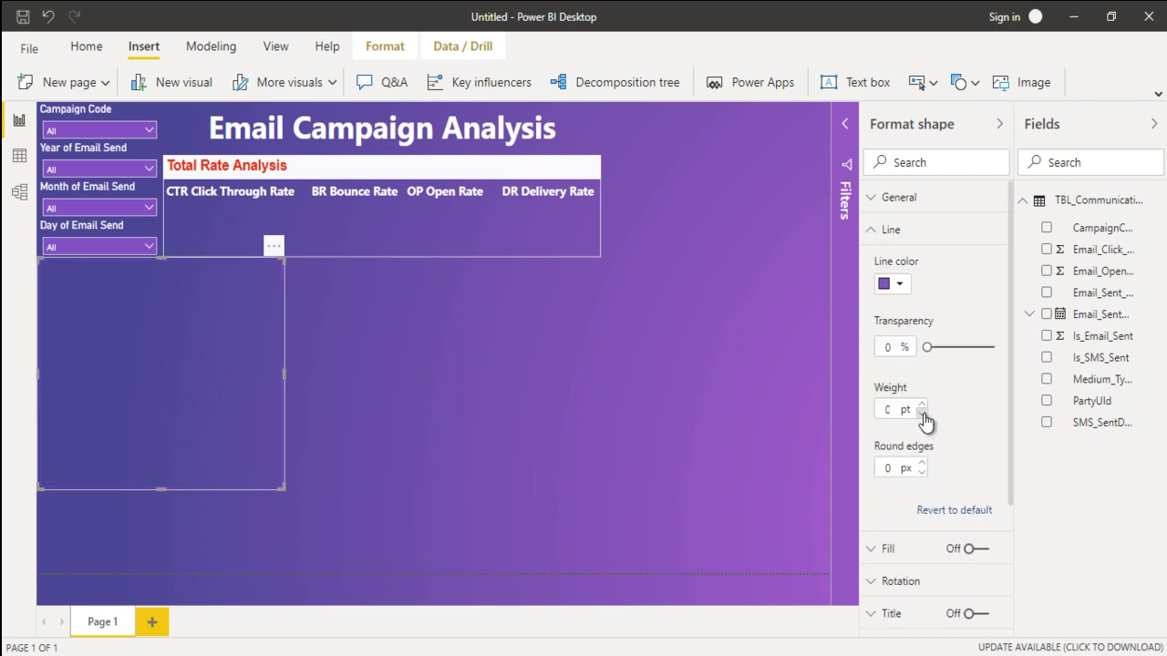
{"action": "left_click", "coordinate": [887, 233]}
{"action": "left_click", "coordinate": [492, 425]}
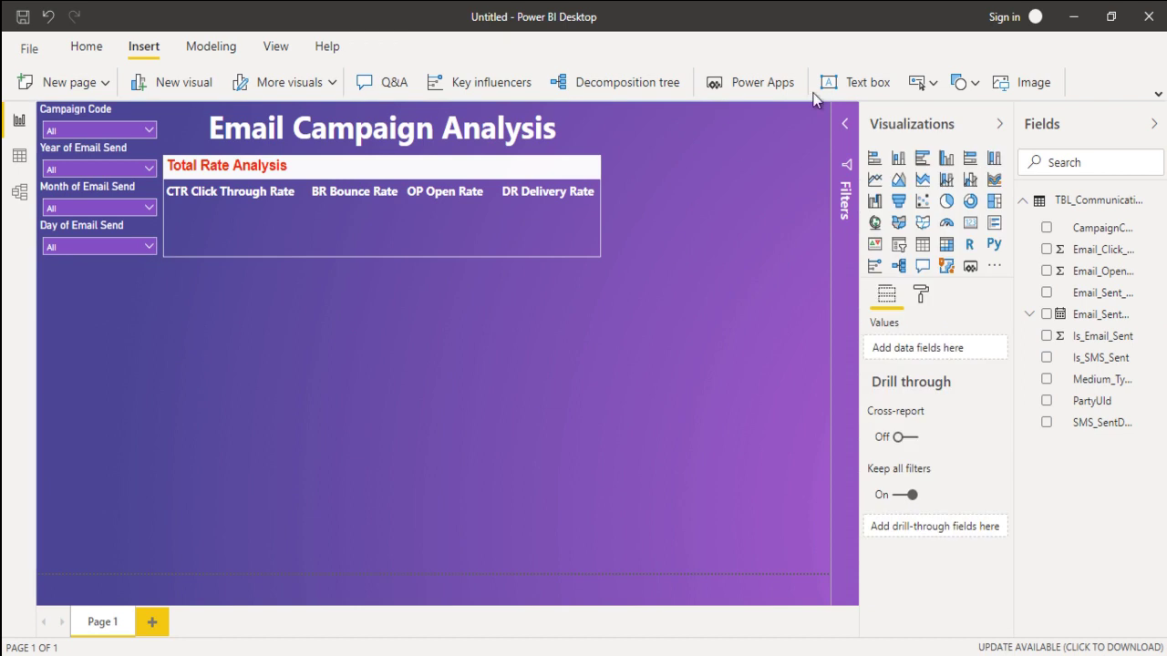
Step: Add a thin text box strip across the top of the left rectangle
{"action": "left_click", "coordinate": [854, 83]}
{"action": "mouse_move", "coordinate": [824, 146]}
{"action": "left_mouse_down"}
{"action": "mouse_move", "coordinate": [256, 262]}
{"action": "mouse_move", "coordinate": [251, 252]}
{"action": "left_mouse_up"}
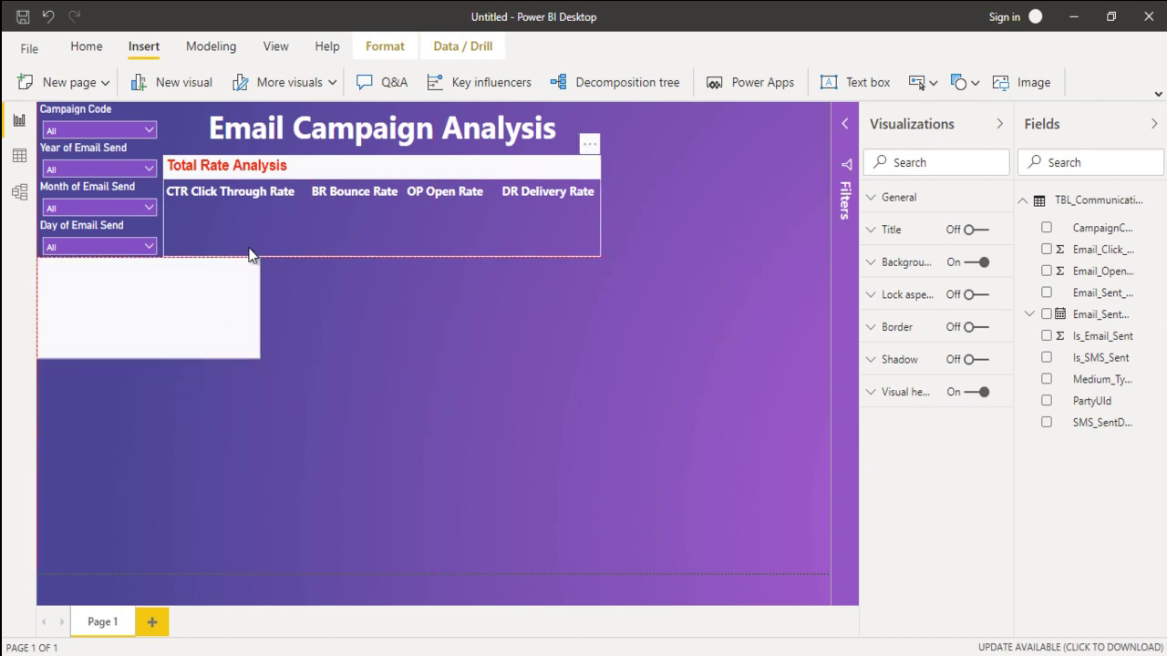
{"action": "left_click", "coordinate": [252, 281]}
{"action": "left_click_drag", "start_coordinate": [146, 358], "coordinate": [156, 282]}
{"action": "left_click_drag", "start_coordinate": [259, 271], "coordinate": [281, 270]}
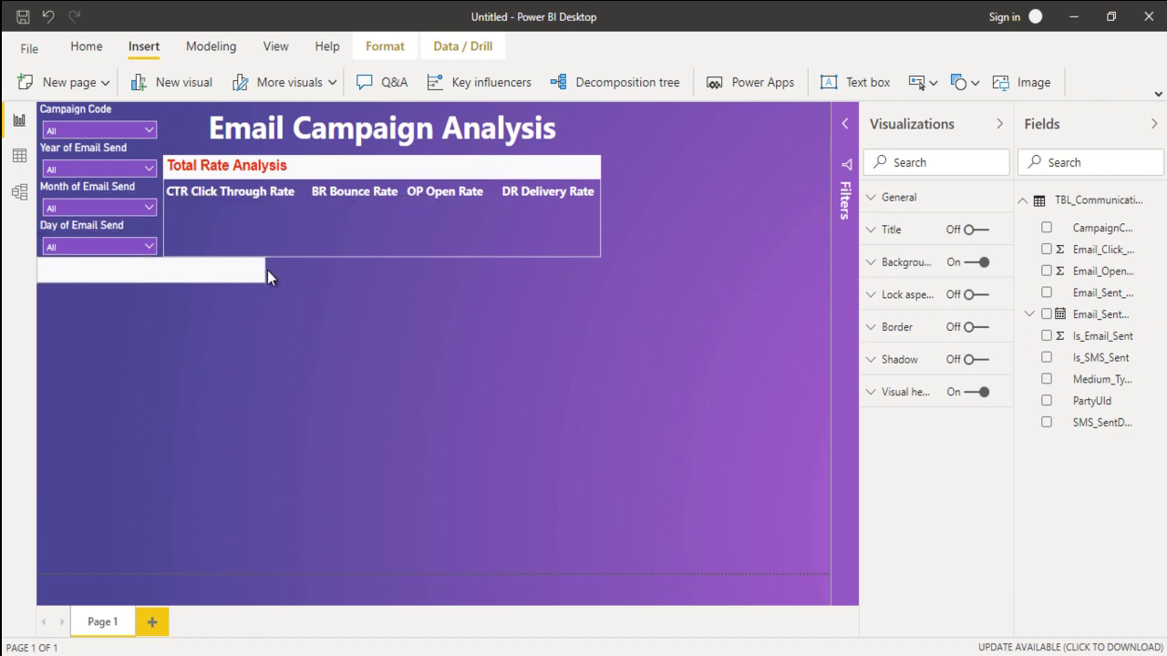
Step: Give the left rectangle a white border
{"action": "left_click", "coordinate": [265, 359]}
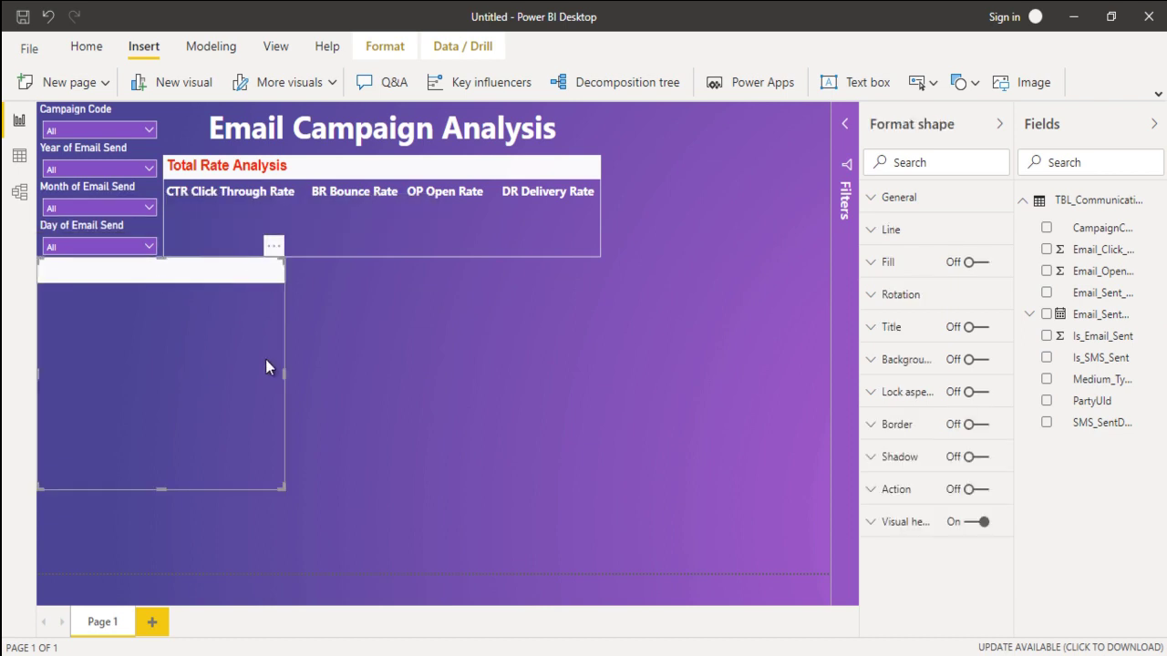
{"action": "left_click", "coordinate": [972, 425]}
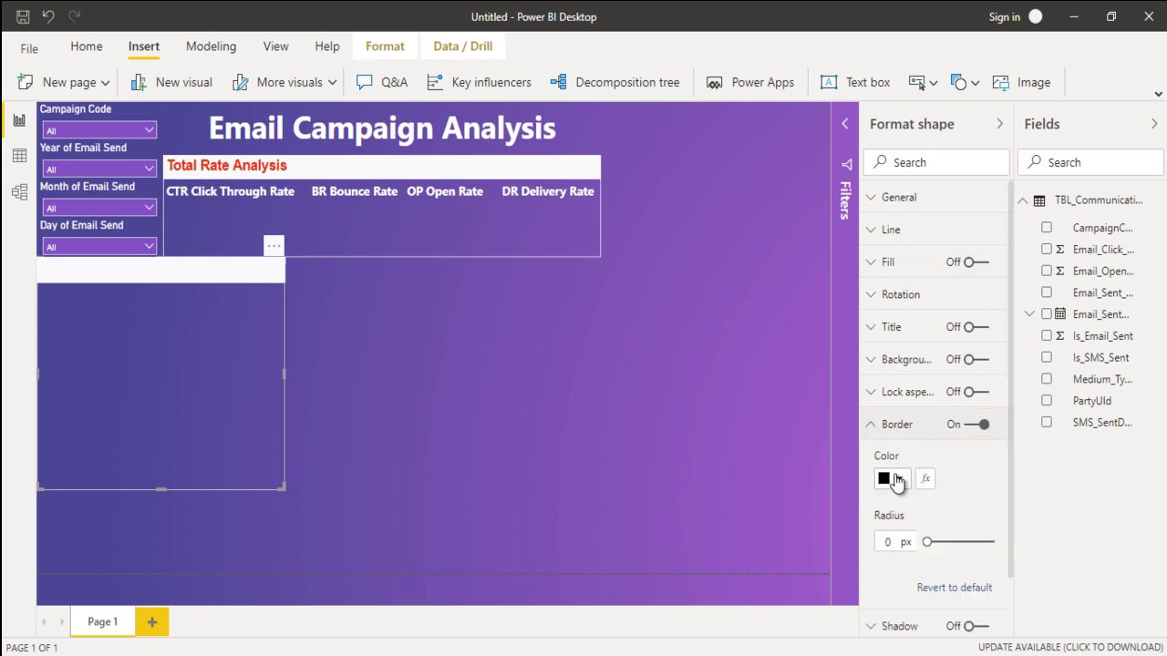
{"action": "left_click", "coordinate": [893, 479]}
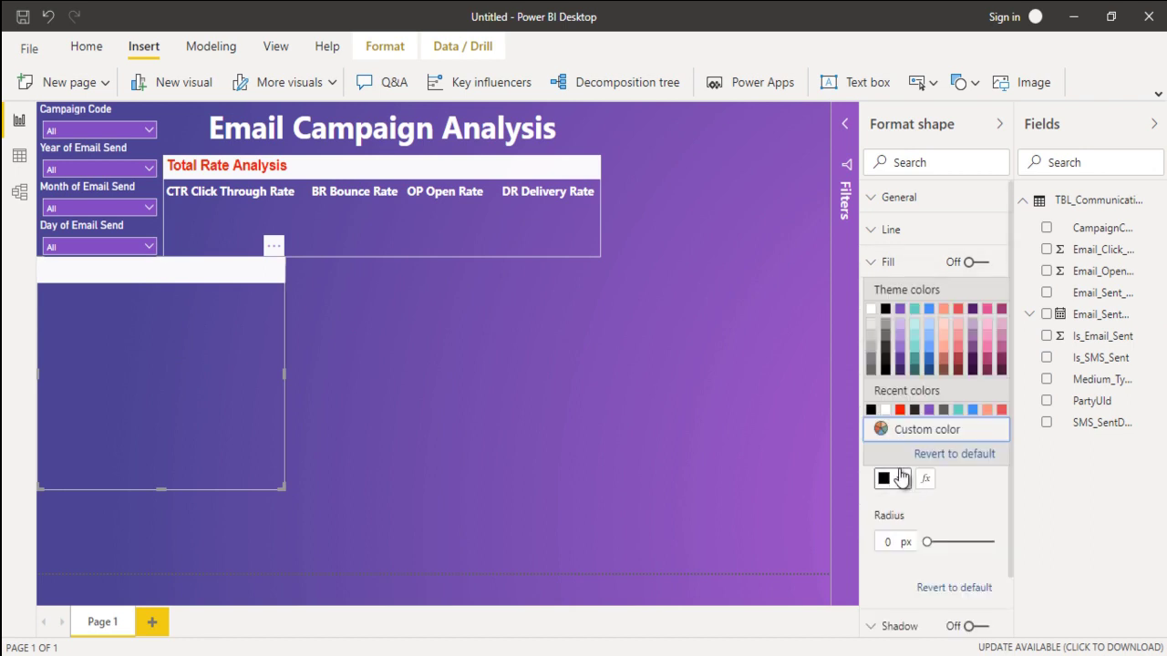
{"action": "left_click", "coordinate": [871, 310]}
{"action": "left_click", "coordinate": [441, 476]}
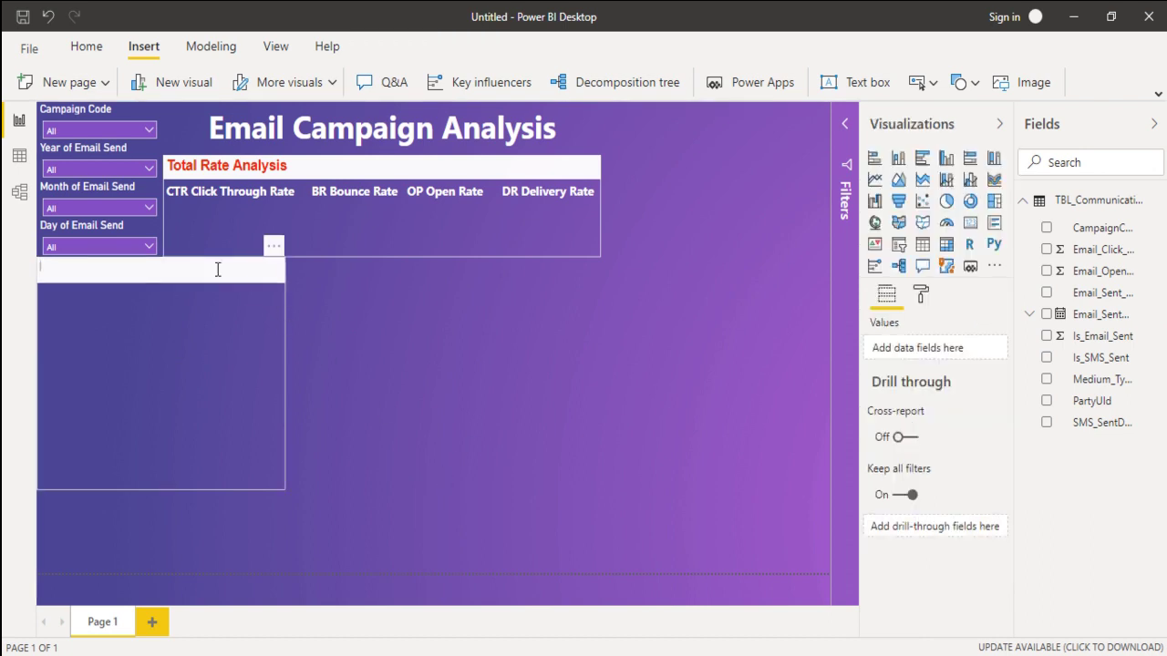
Step: Enter 'Campaign KPI' in the heading box and format it bold, 18 pt, Arial, red
{"action": "left_click", "coordinate": [218, 270]}
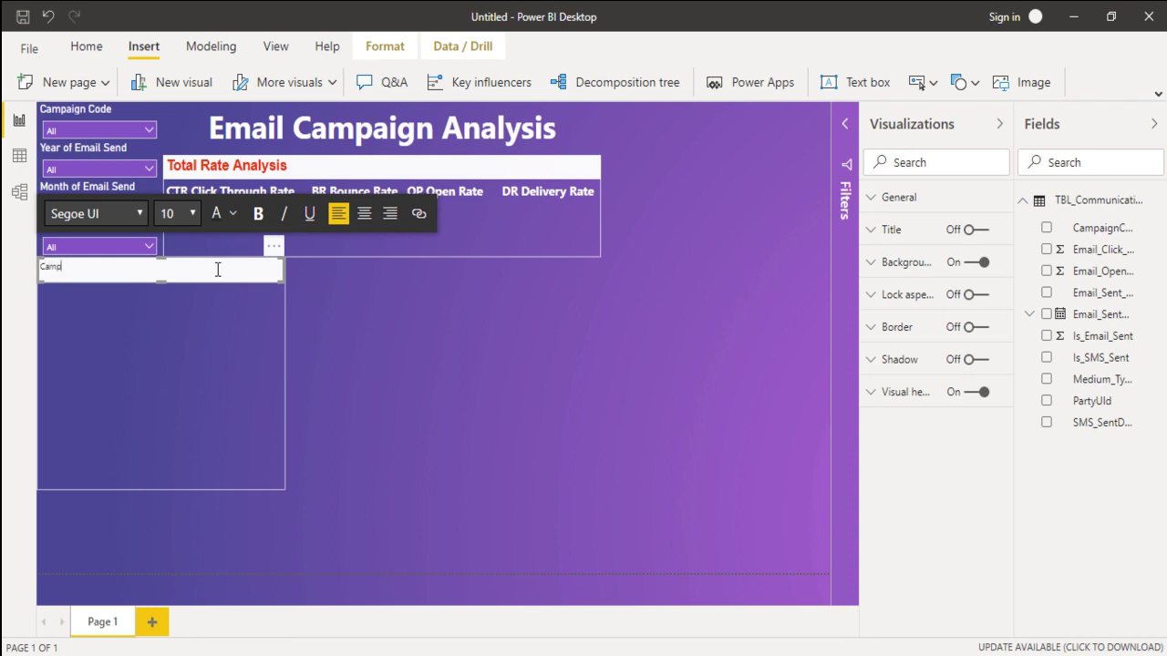
{"action": "type", "text": "Campaign KPI"}
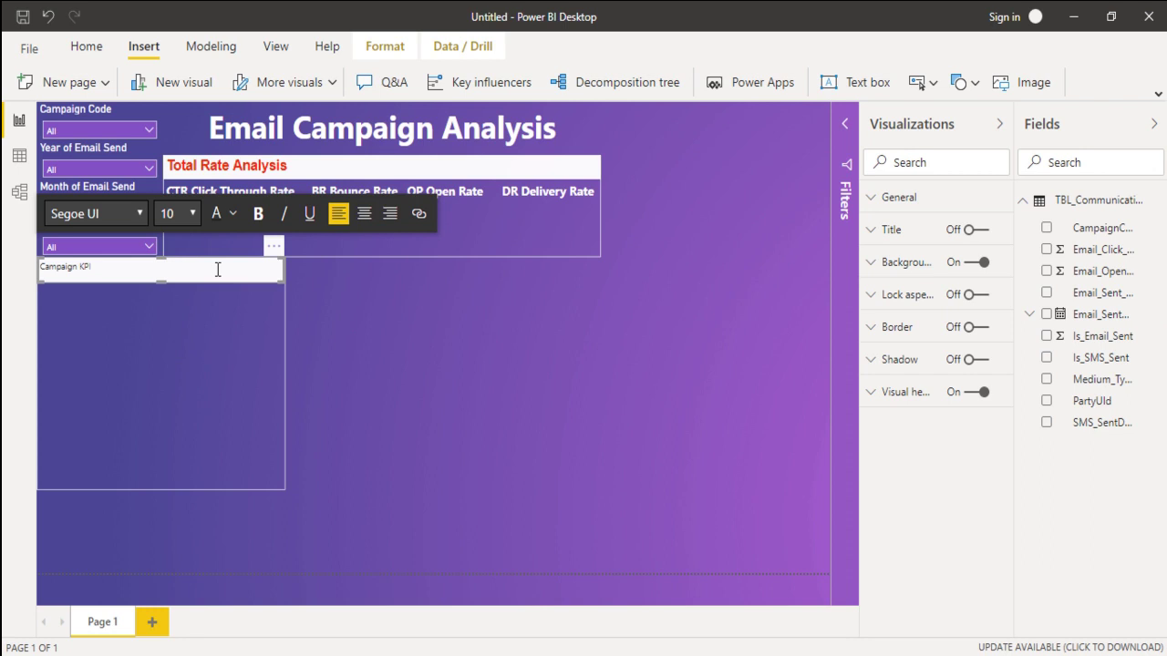
{"action": "triple_click", "coordinate": [217, 269]}
{"action": "left_click", "coordinate": [258, 214]}
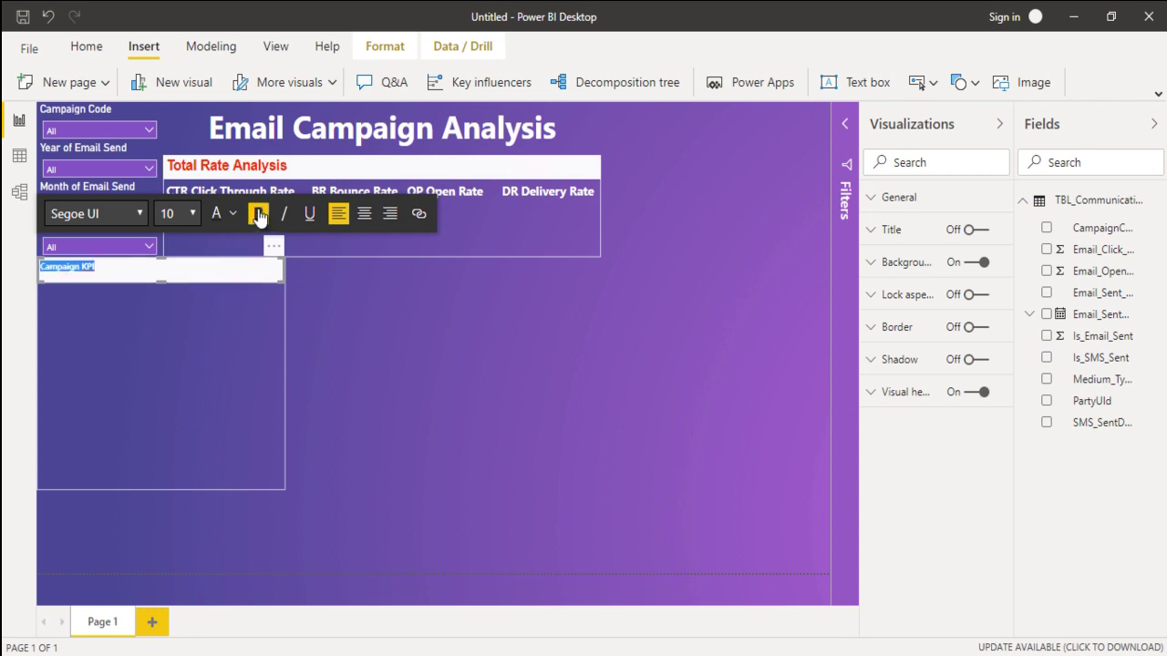
{"action": "left_click", "coordinate": [192, 213]}
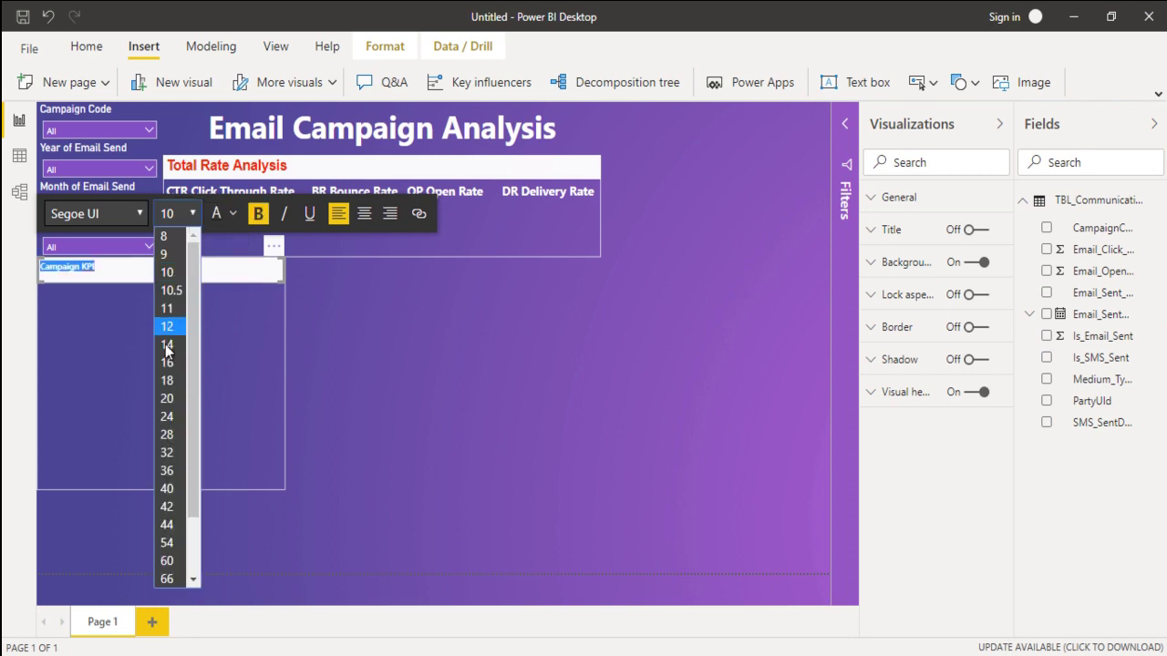
{"action": "left_click", "coordinate": [173, 387]}
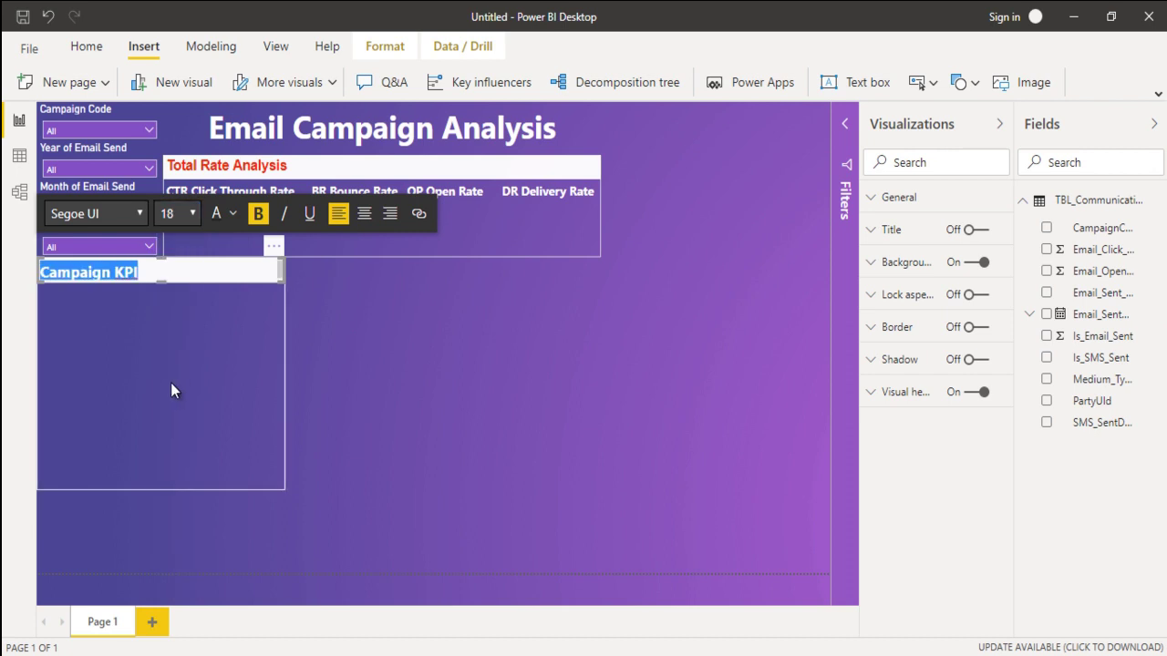
{"action": "left_click", "coordinate": [137, 213]}
{"action": "left_click", "coordinate": [108, 239]}
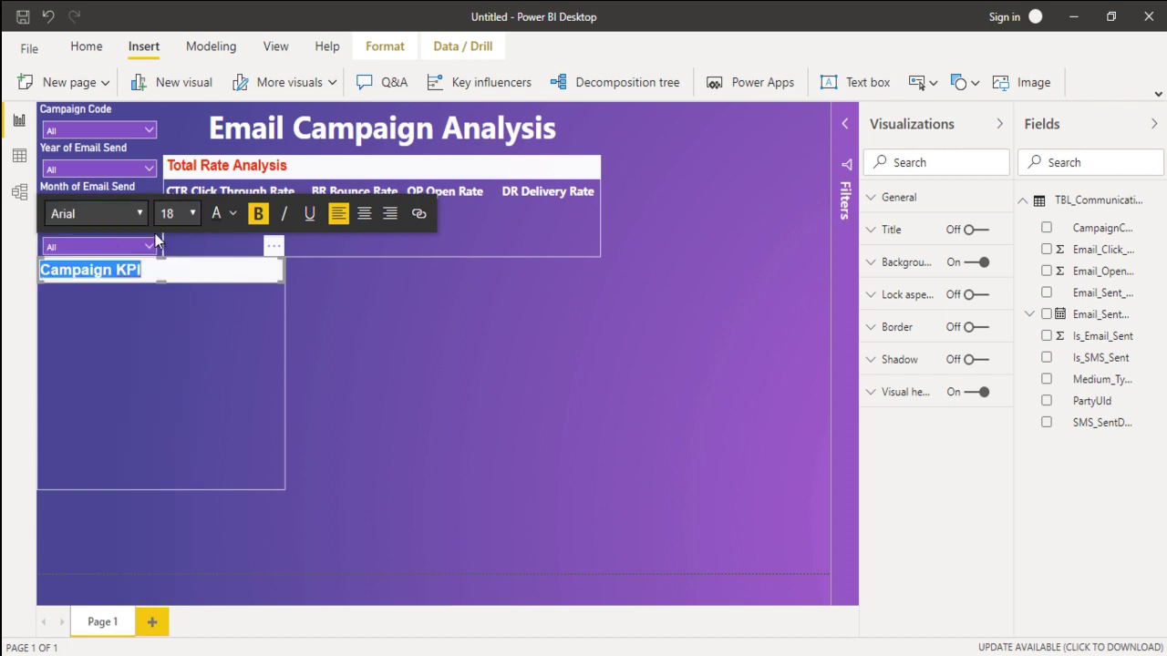
{"action": "left_click", "coordinate": [233, 213]}
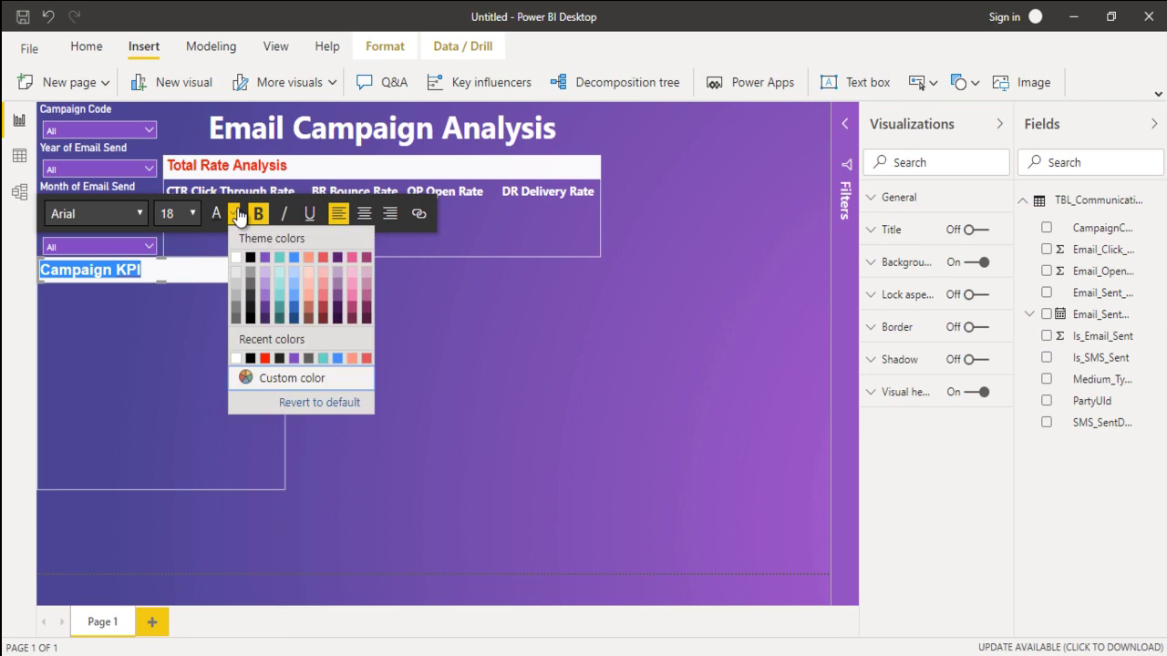
{"action": "left_click", "coordinate": [266, 359]}
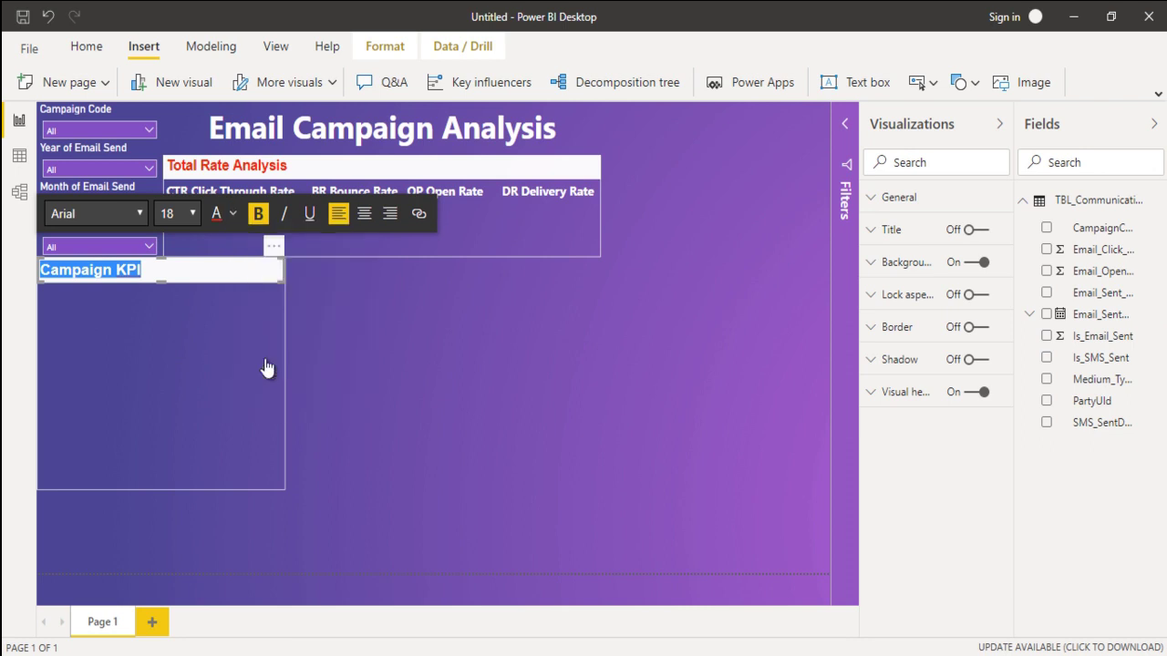
{"action": "left_click", "coordinate": [404, 324]}
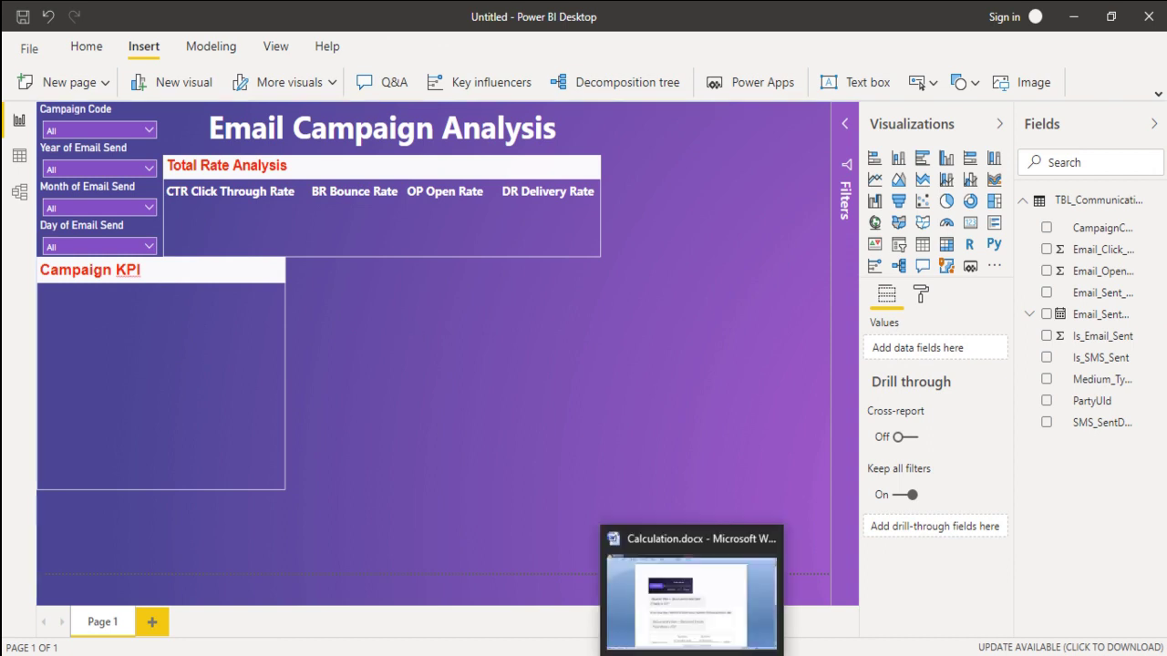
{"action": "left_click", "coordinate": [663, 619]}
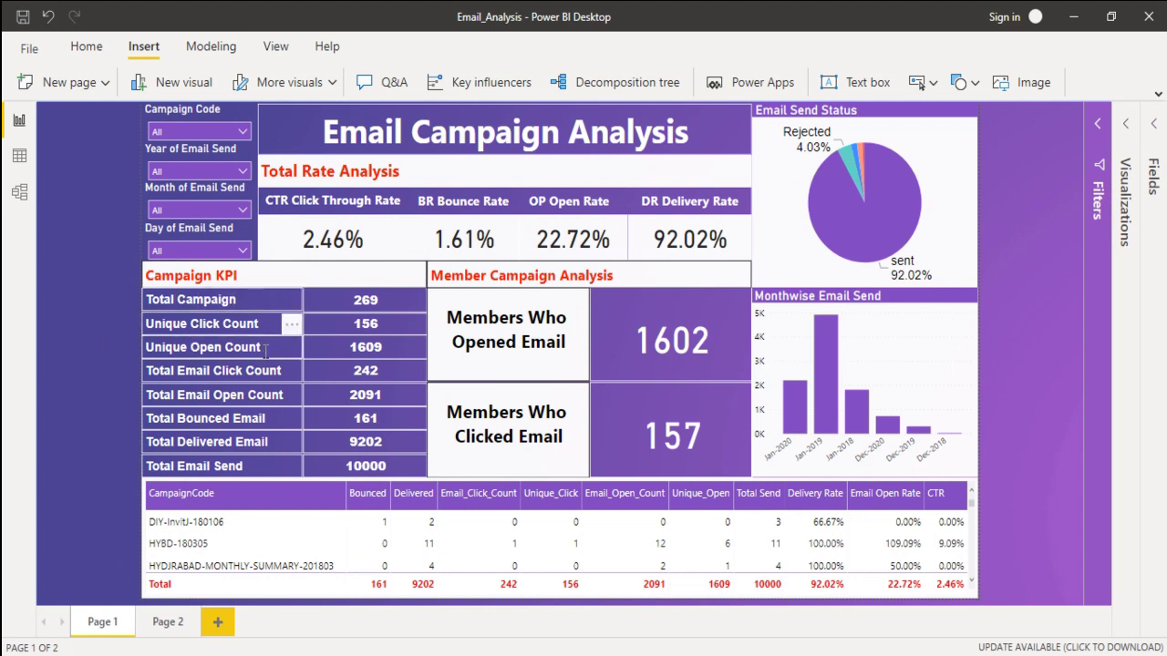
{"action": "mouse_move", "coordinate": [715, 629]}
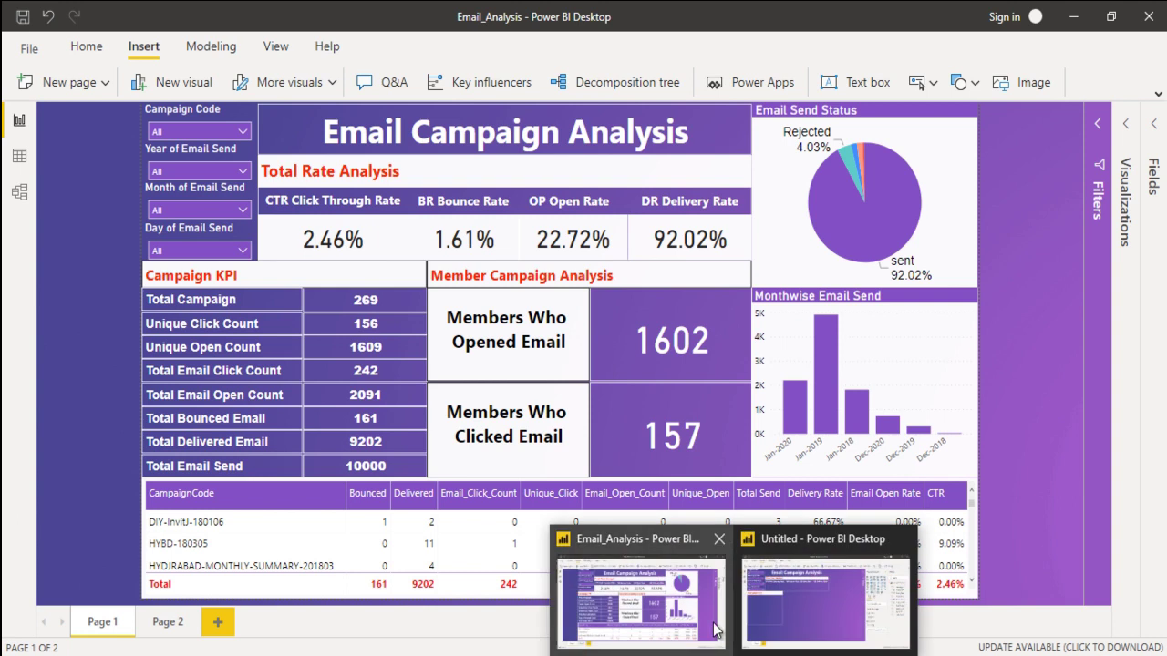
{"action": "left_click", "coordinate": [778, 596]}
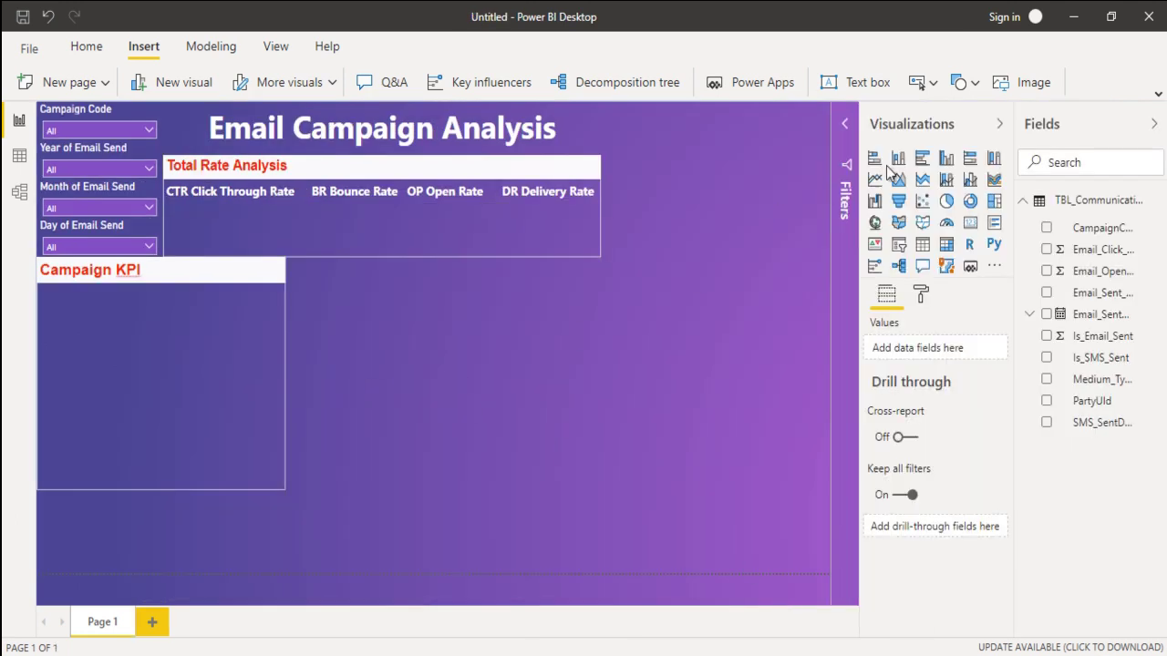
Step: Add a transparent, half-width text box just under the Campaign KPI heading
{"action": "left_click", "coordinate": [852, 82]}
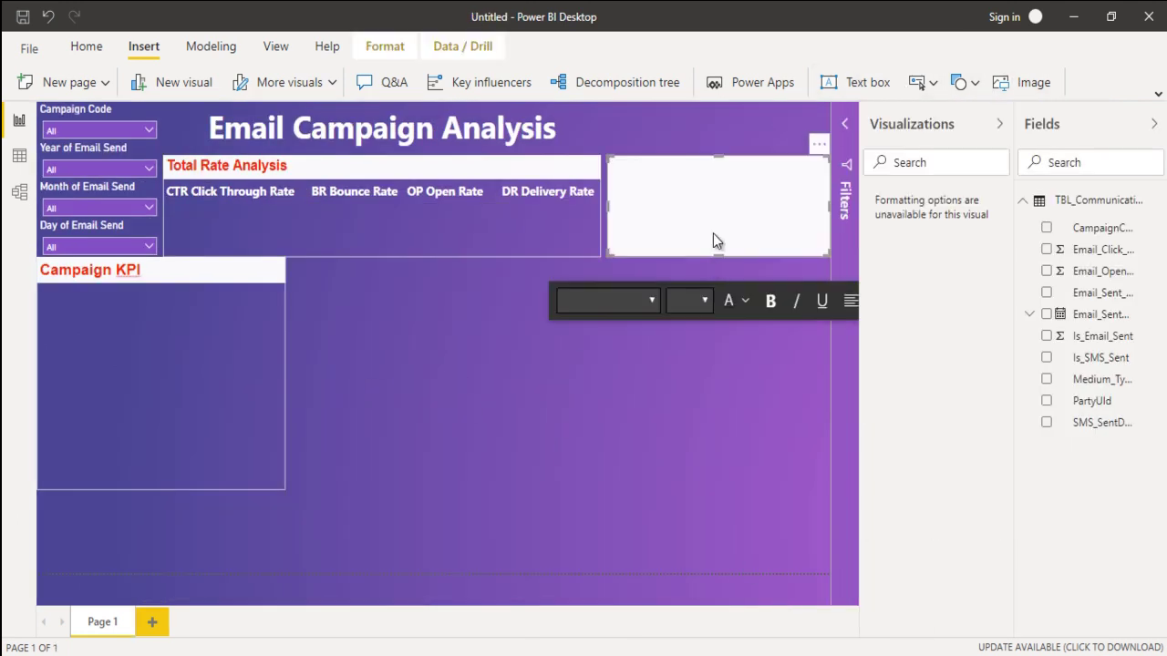
{"action": "left_click_drag", "start_coordinate": [813, 146], "coordinate": [790, 190]}
{"action": "left_click_drag", "start_coordinate": [732, 234], "coordinate": [245, 270]}
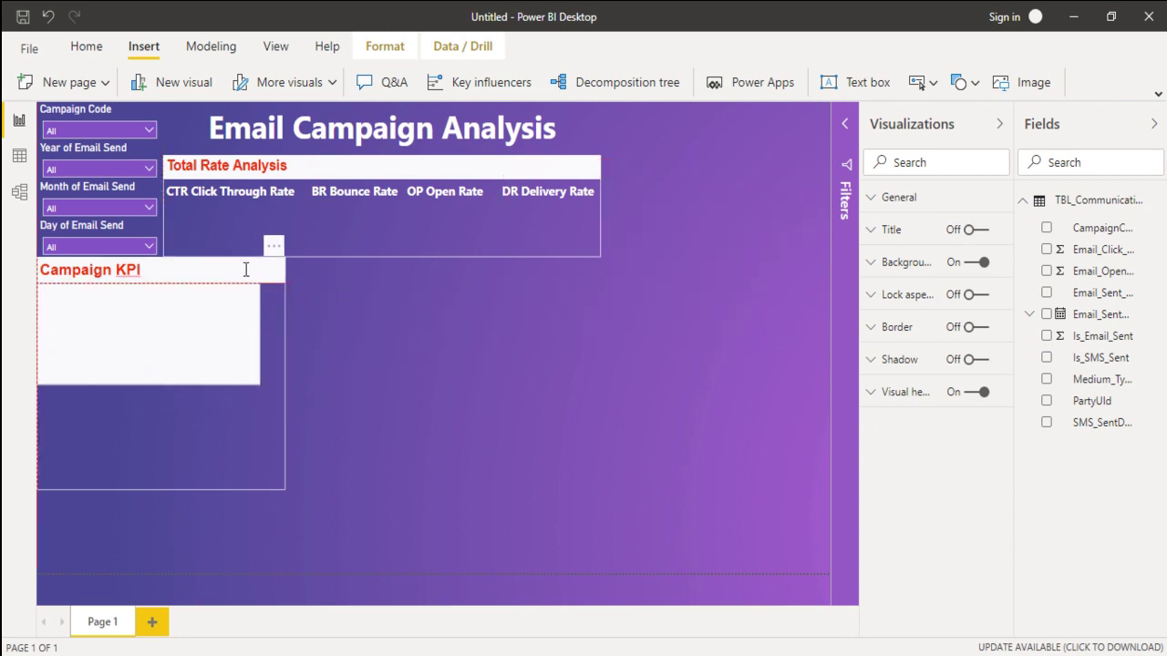
{"action": "left_click_drag", "start_coordinate": [151, 387], "coordinate": [150, 306]}
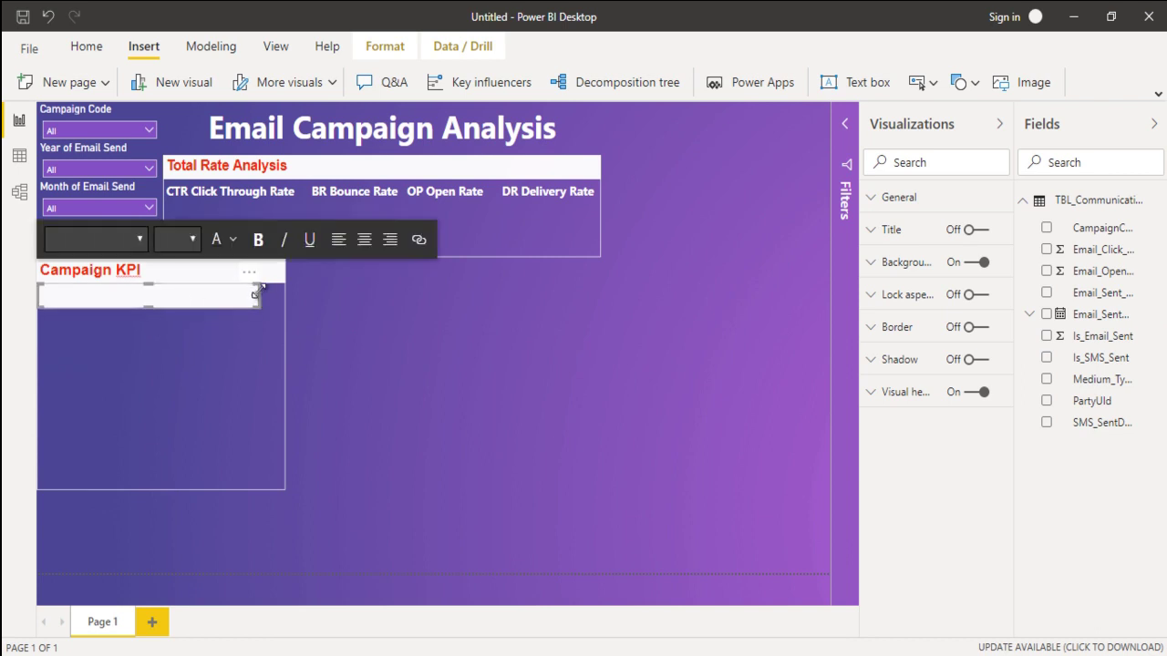
{"action": "left_click_drag", "start_coordinate": [259, 292], "coordinate": [164, 290]}
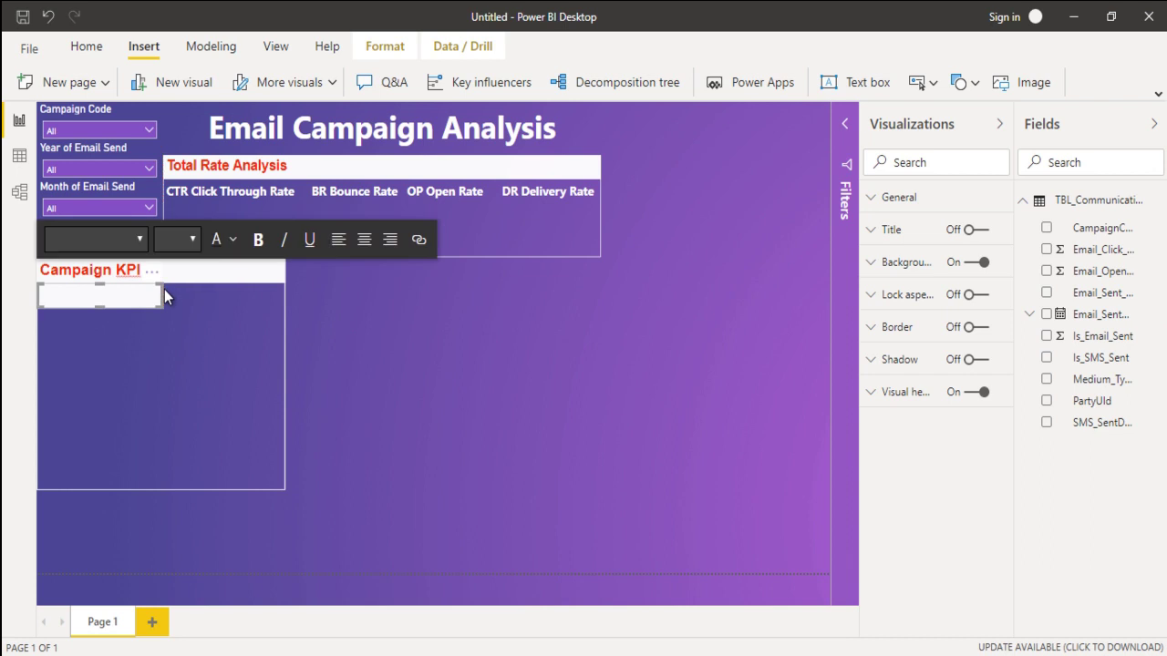
{"action": "left_click", "coordinate": [982, 264]}
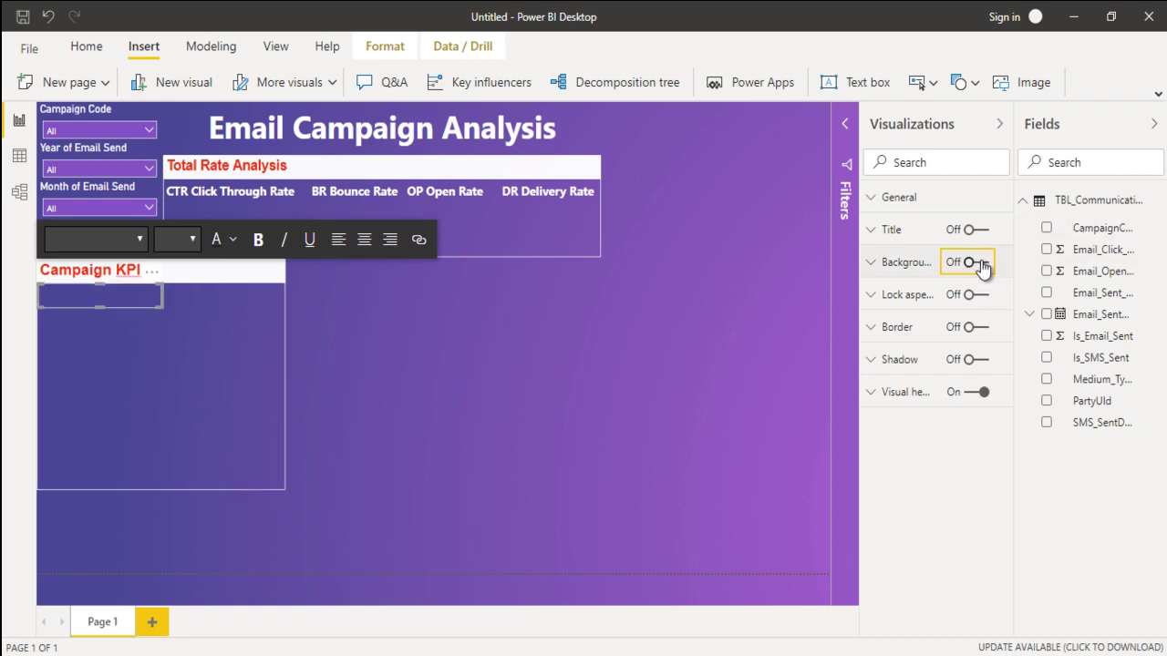
Step: Format the 'Total Campaign' text as bold white Arial at 18 pt
{"action": "left_click", "coordinate": [129, 297]}
{"action": "type", "text": "Total Campaigns"}
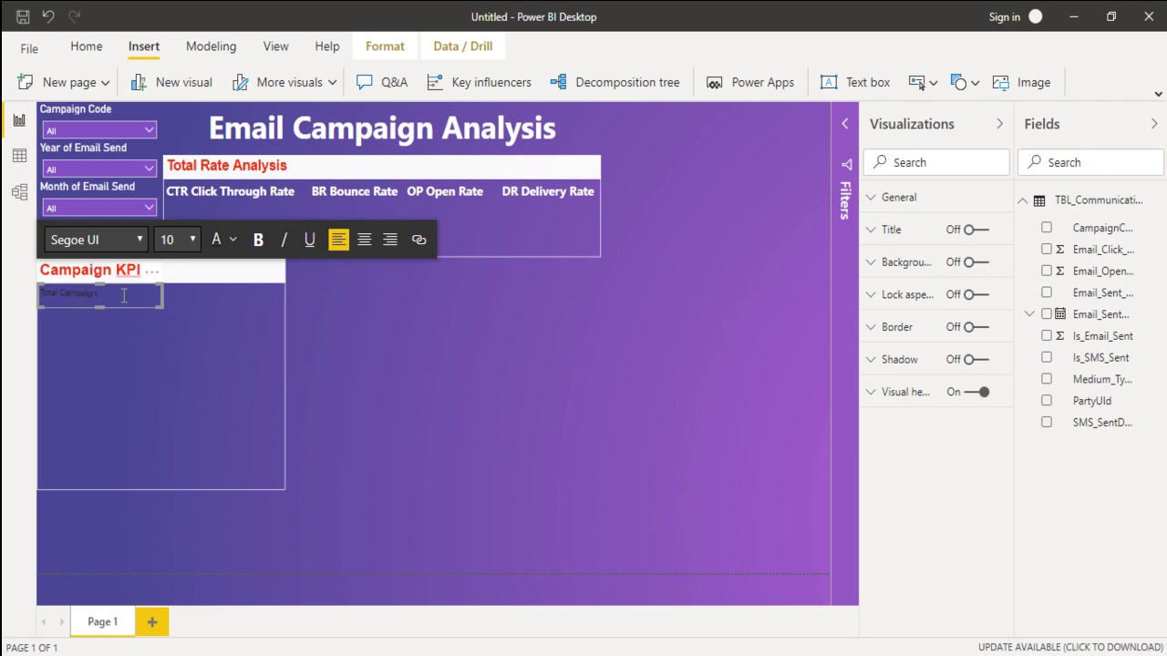
{"action": "key", "text": "ctrl+a"}
{"action": "left_click", "coordinate": [259, 241]}
{"action": "left_click", "coordinate": [195, 241]}
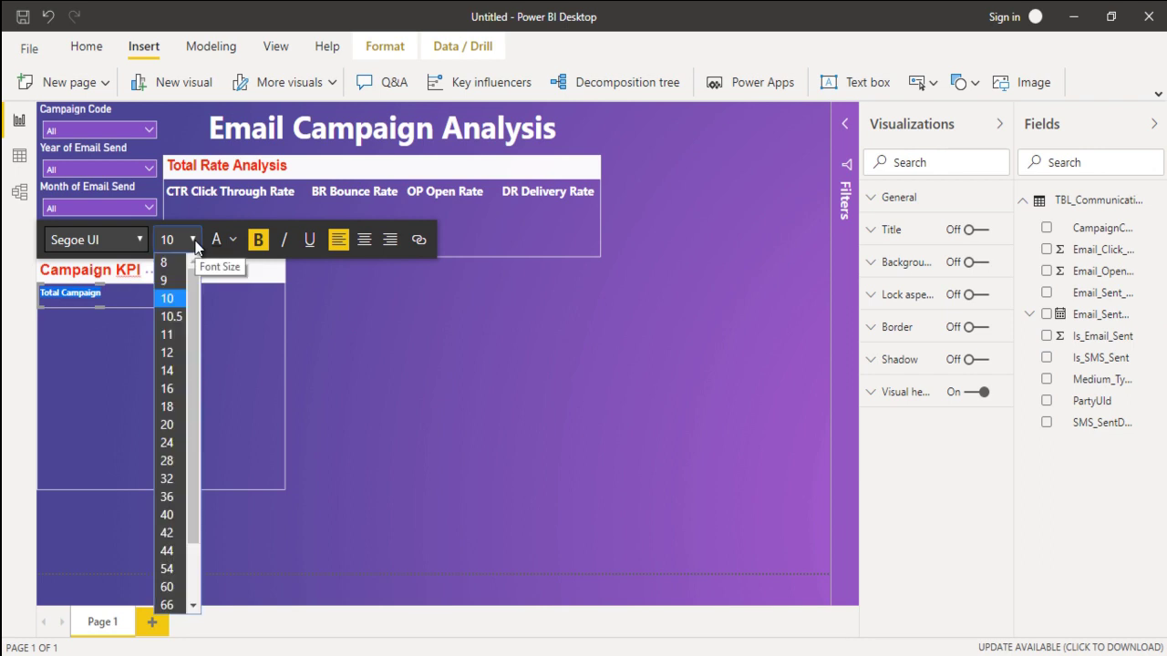
{"action": "left_click", "coordinate": [168, 339]}
{"action": "left_click", "coordinate": [115, 238]}
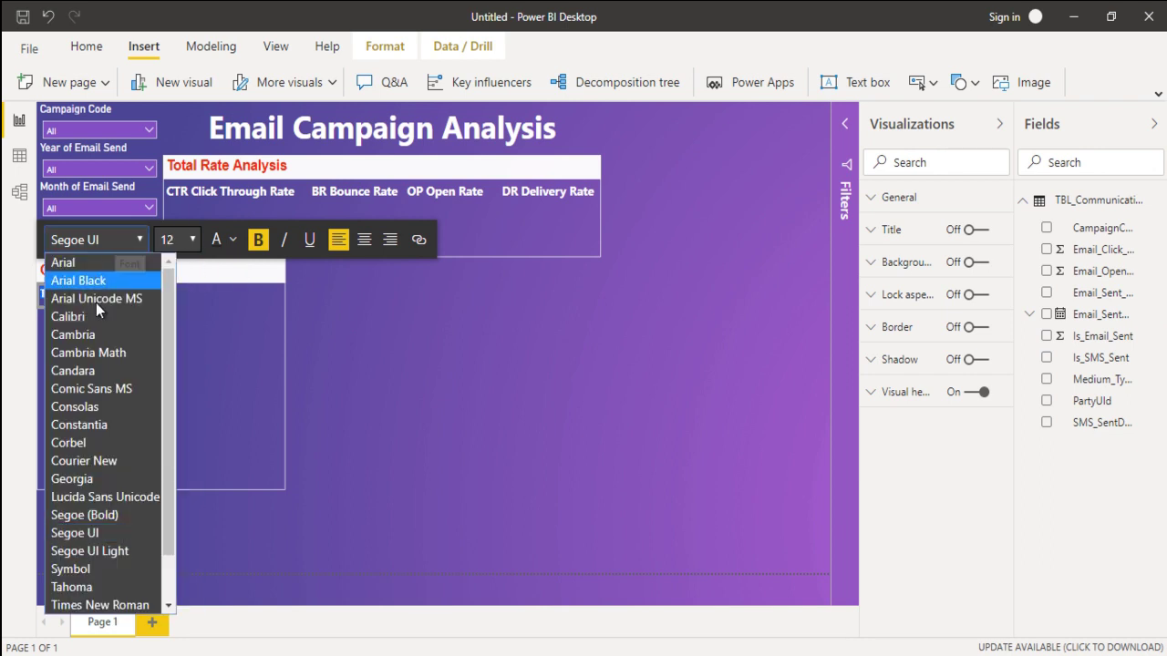
{"action": "left_click", "coordinate": [91, 263]}
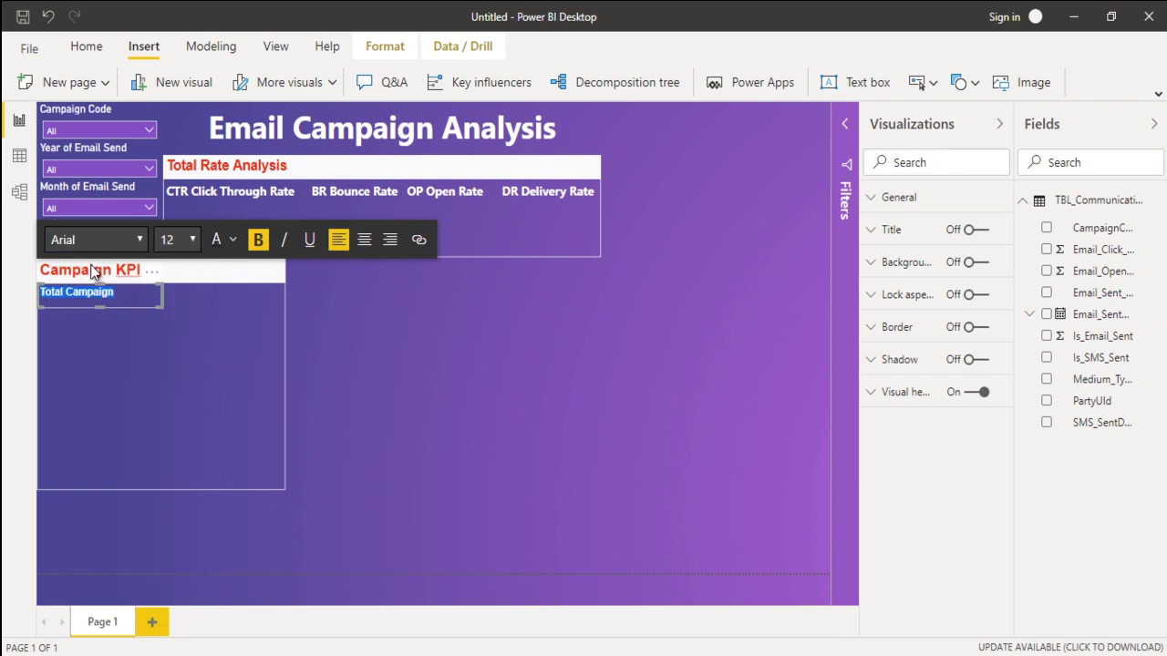
{"action": "left_click", "coordinate": [234, 239]}
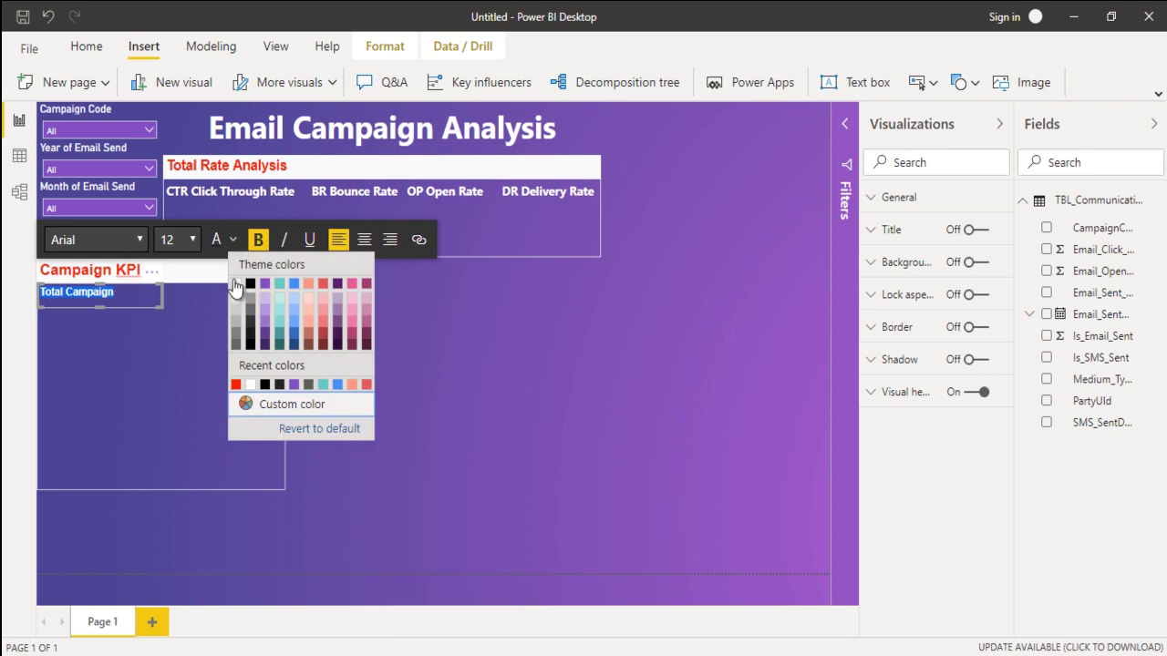
{"action": "left_click", "coordinate": [236, 284]}
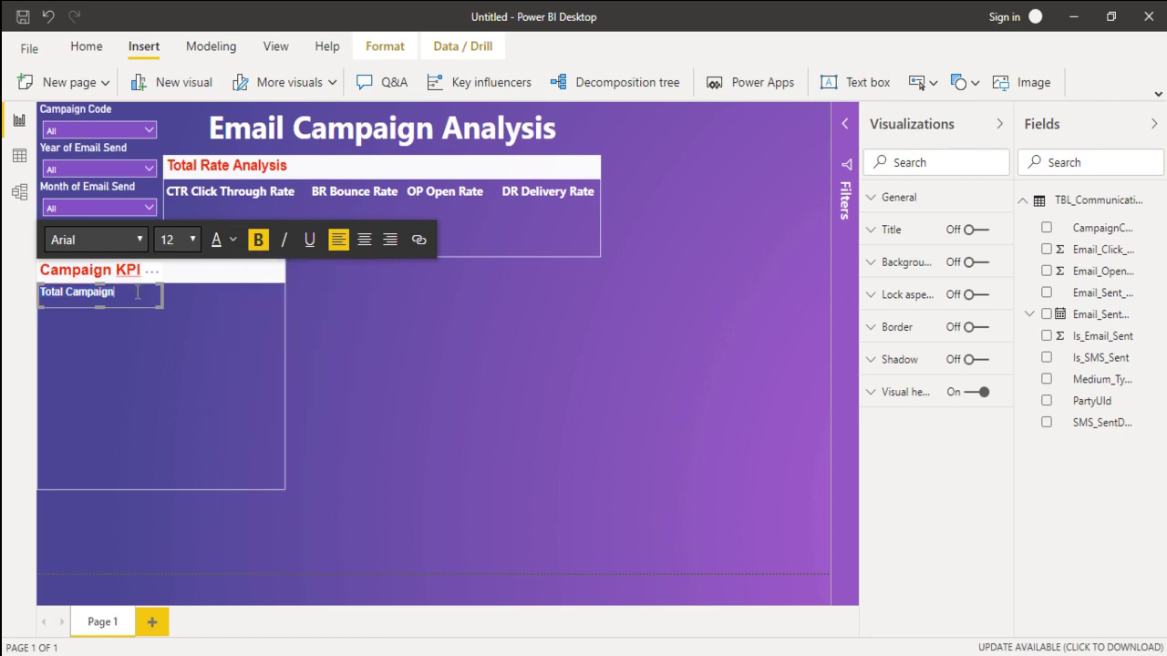
{"action": "left_click_drag", "start_coordinate": [128, 291], "coordinate": [38, 291]}
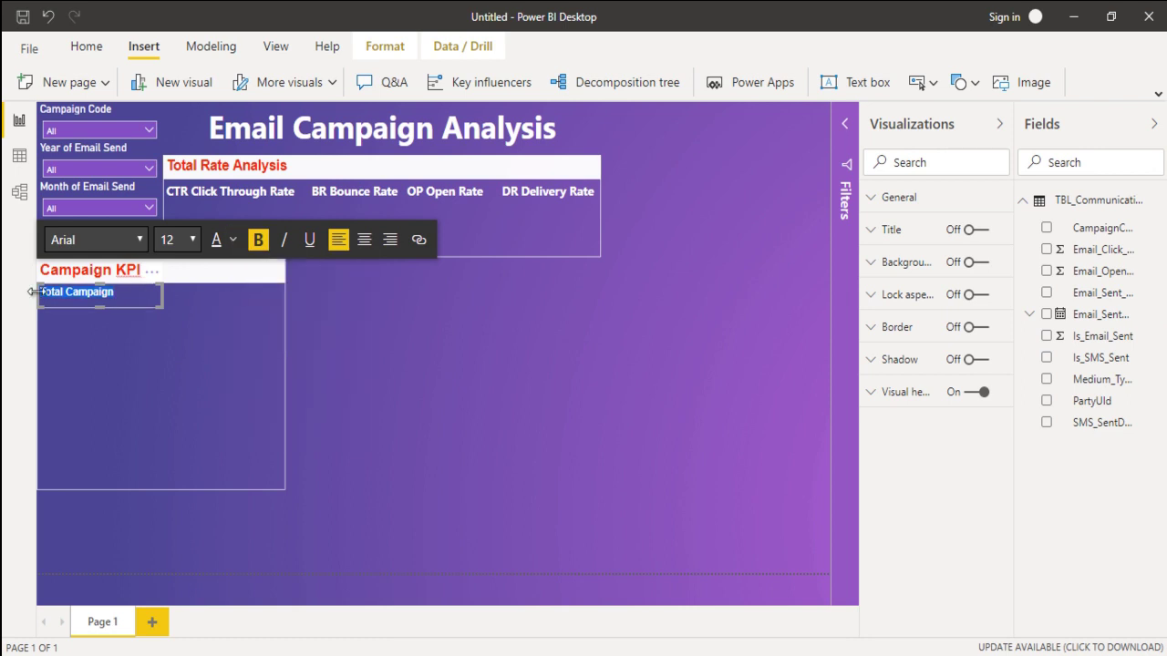
{"action": "left_click", "coordinate": [188, 240]}
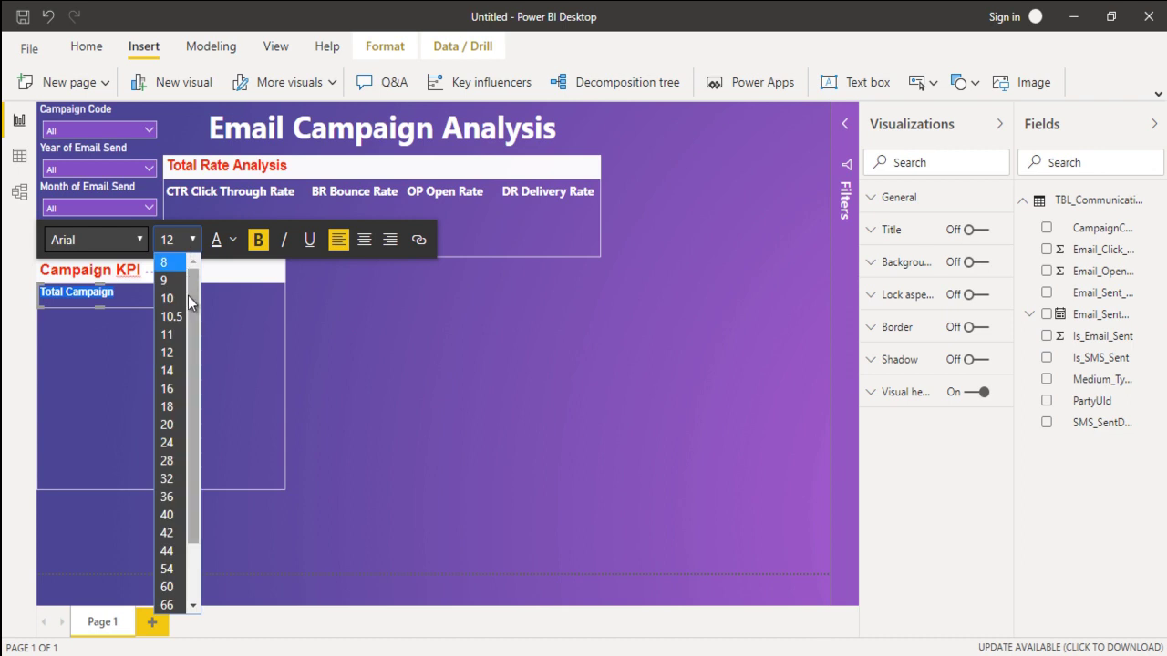
{"action": "left_click", "coordinate": [169, 408]}
{"action": "left_click", "coordinate": [291, 316]}
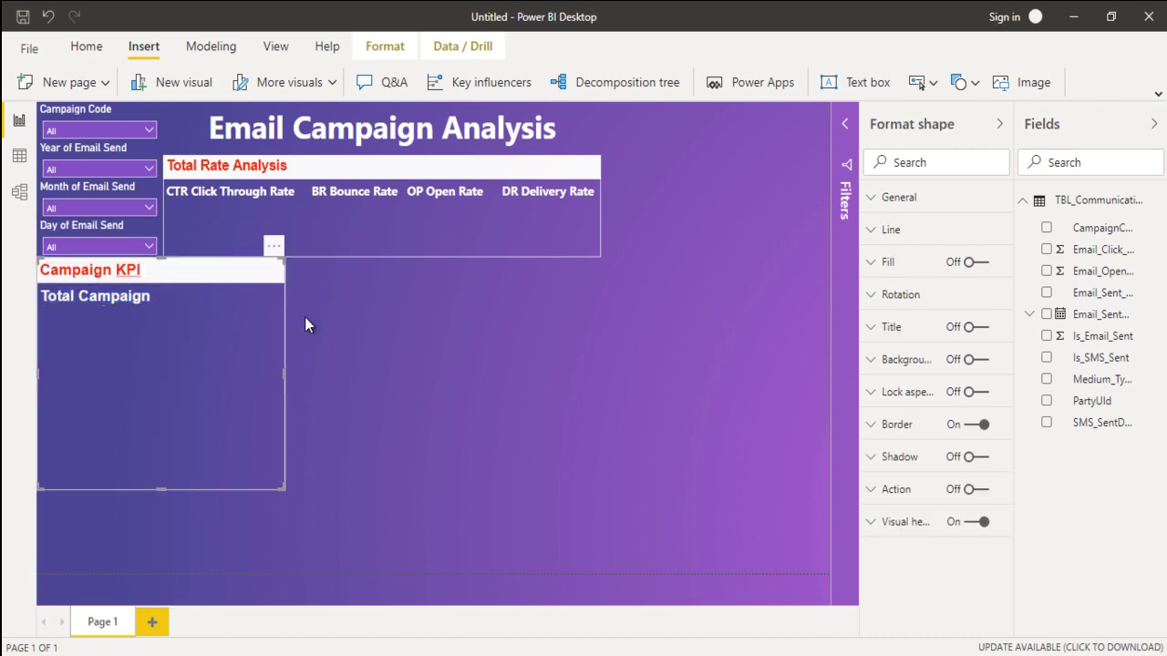
{"action": "left_click", "coordinate": [419, 330]}
Step: Turn on a white border for the Total Campaign label
{"action": "left_click", "coordinate": [132, 294]}
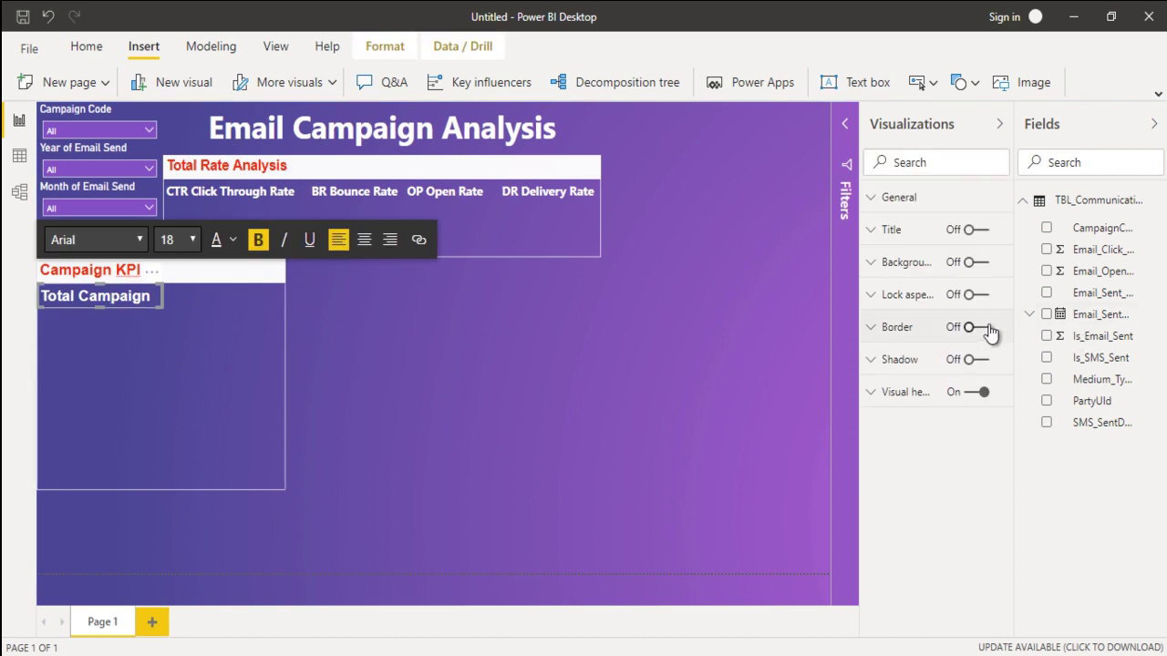
{"action": "left_click", "coordinate": [975, 326]}
{"action": "left_click", "coordinate": [897, 381]}
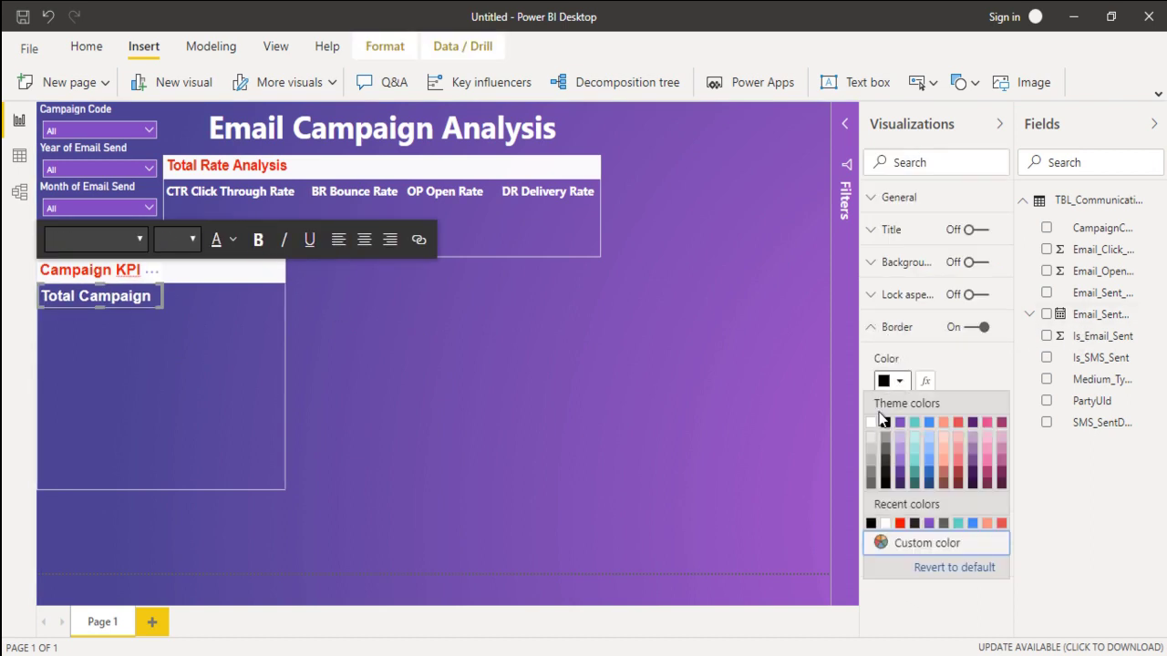
{"action": "left_click", "coordinate": [873, 433]}
{"action": "left_click", "coordinate": [427, 327]}
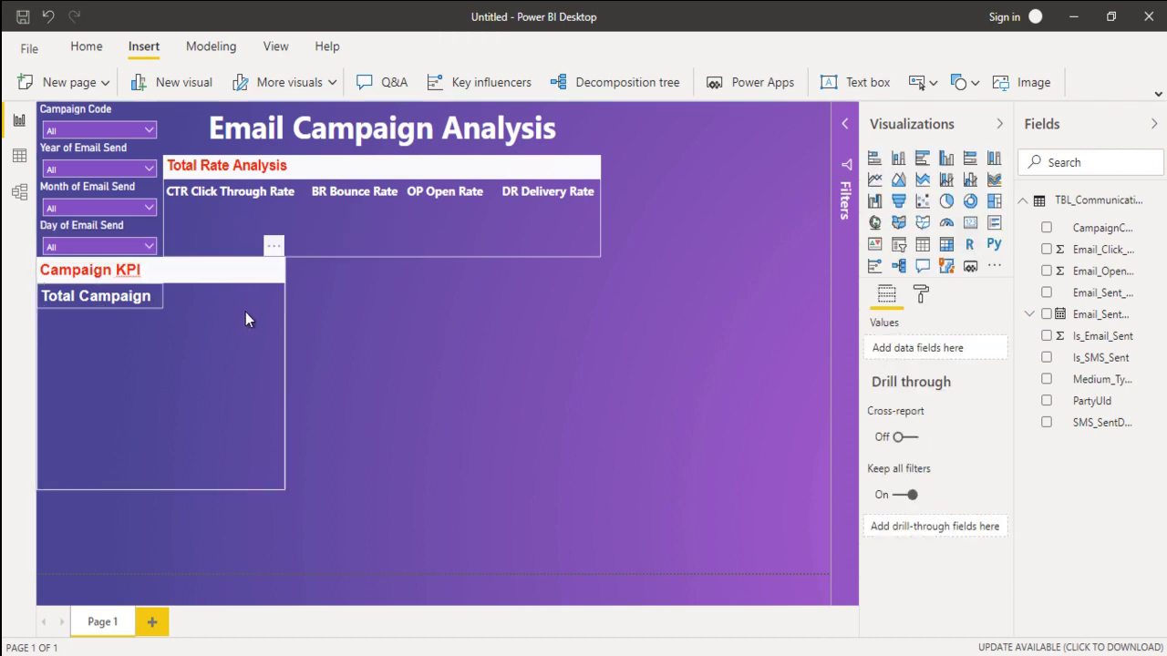
{"action": "left_click", "coordinate": [165, 293]}
{"action": "left_click", "coordinate": [192, 317]}
{"action": "left_click", "coordinate": [164, 293]}
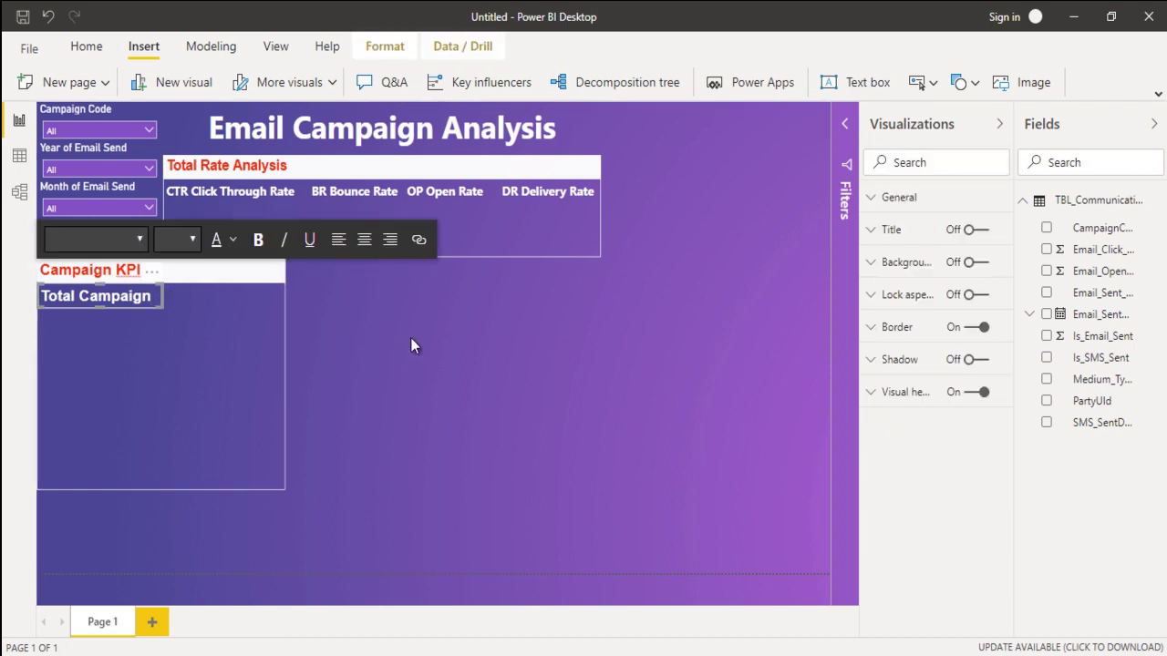
Step: Paste a copy below Total Campaign, rename it 'Unique Click Count', and widen both labels
{"action": "key", "text": "ctrl+v"}
{"action": "left_click_drag", "start_coordinate": [161, 291], "coordinate": [143, 298]}
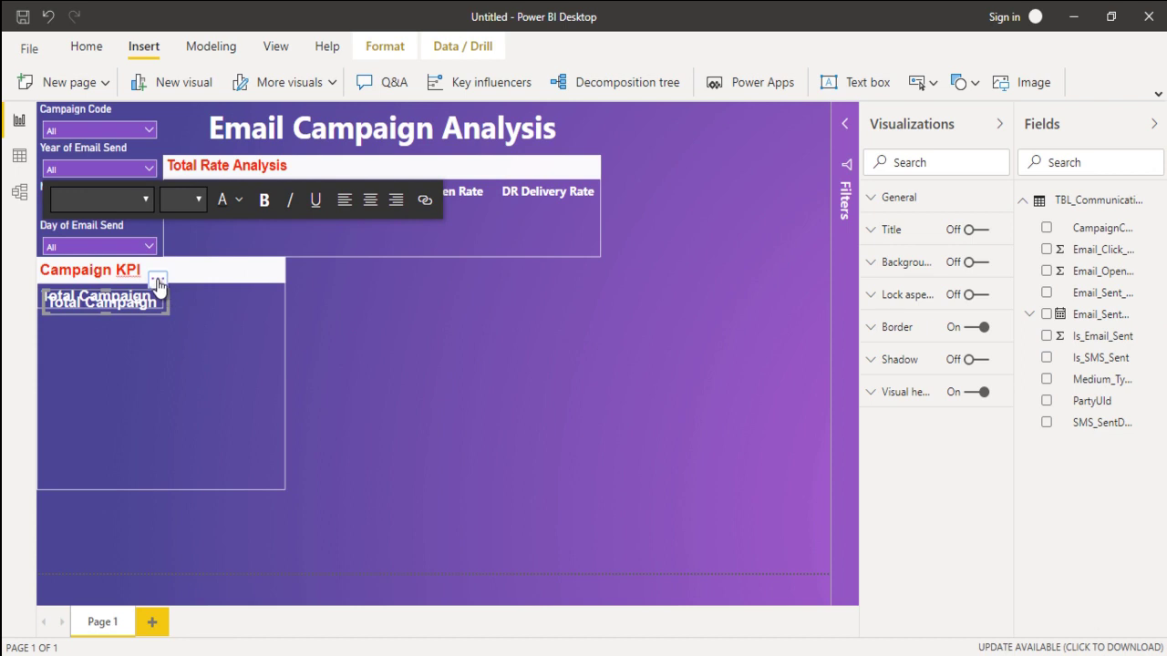
{"action": "left_click", "coordinate": [77, 320]}
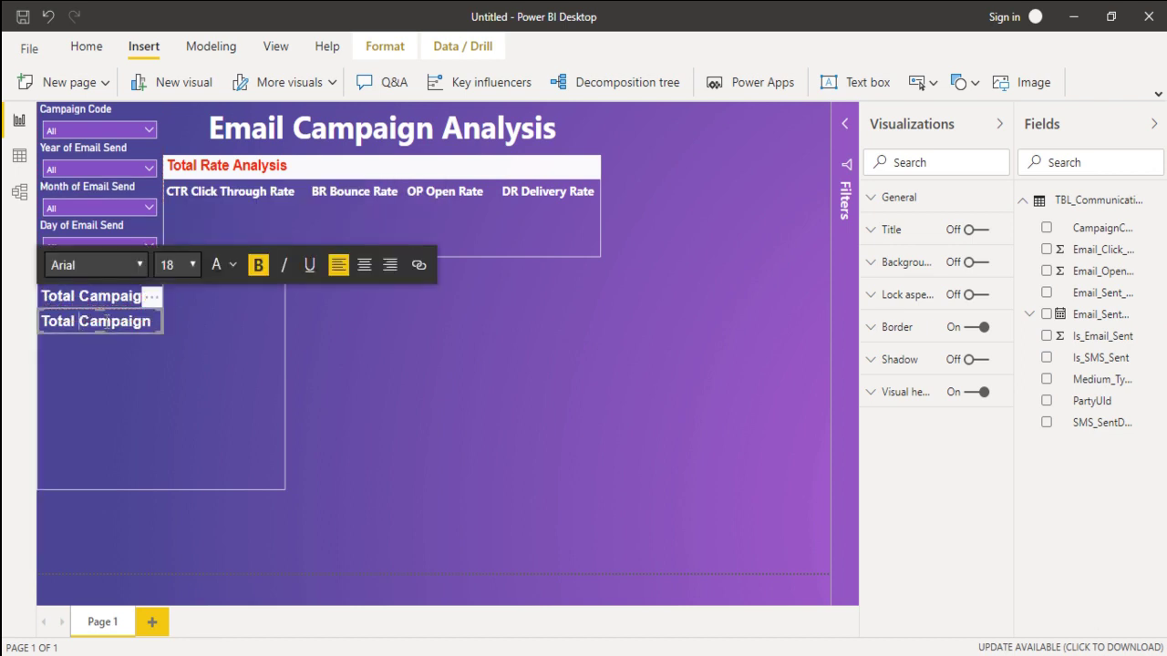
{"action": "triple_click", "coordinate": [105, 322]}
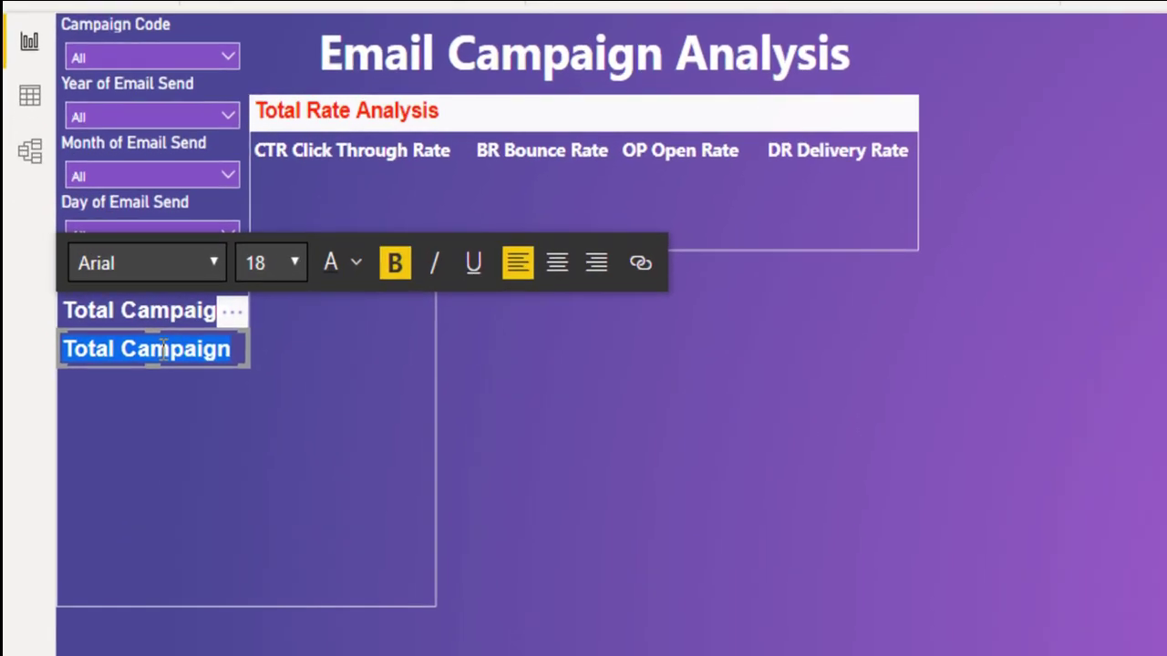
{"action": "type", "text": "Unique Click Count"}
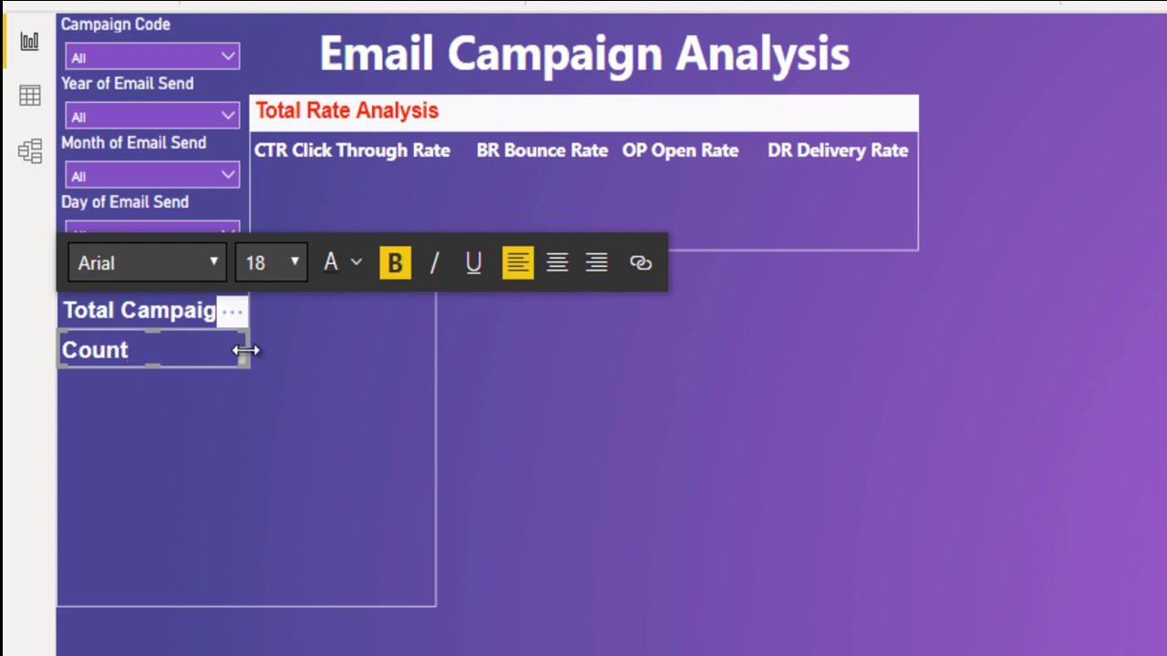
{"action": "left_click_drag", "start_coordinate": [252, 351], "coordinate": [320, 350]}
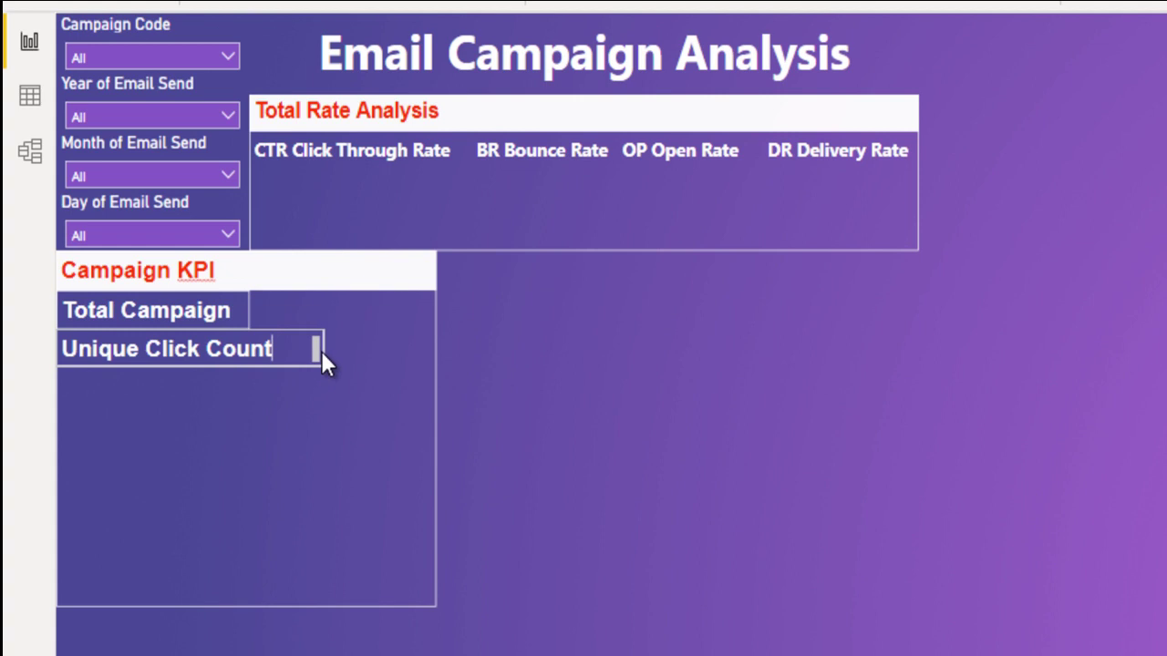
{"action": "left_click", "coordinate": [298, 348]}
{"action": "left_click", "coordinate": [230, 310]}
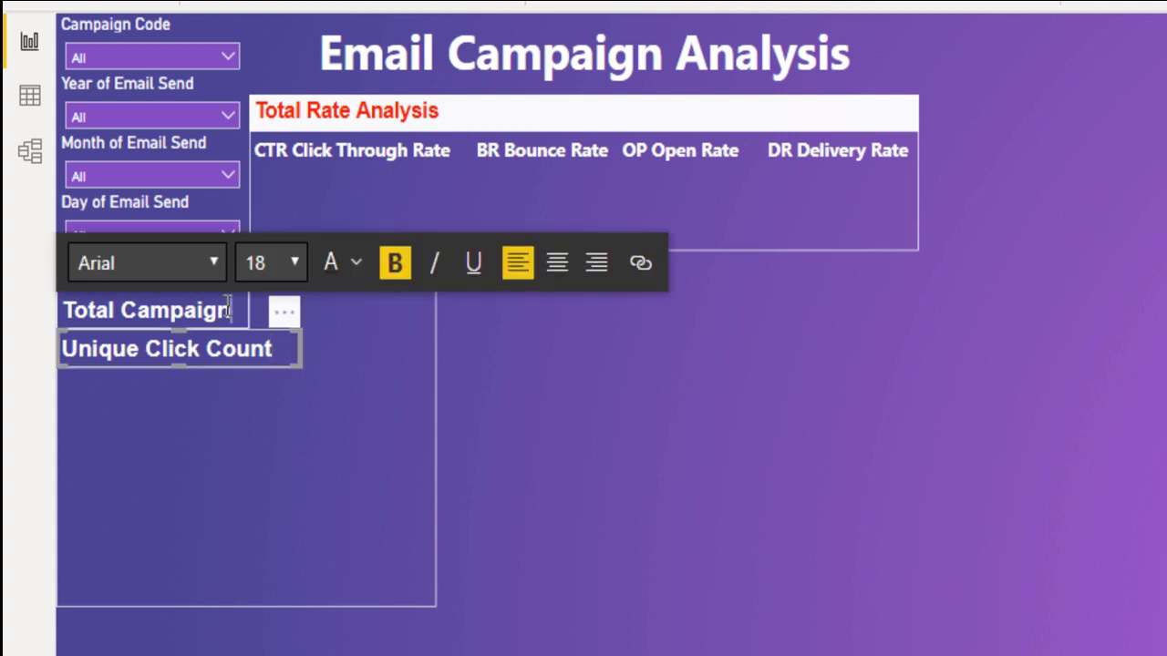
{"action": "left_click_drag", "start_coordinate": [246, 310], "coordinate": [295, 310]}
{"action": "left_click", "coordinate": [295, 310]}
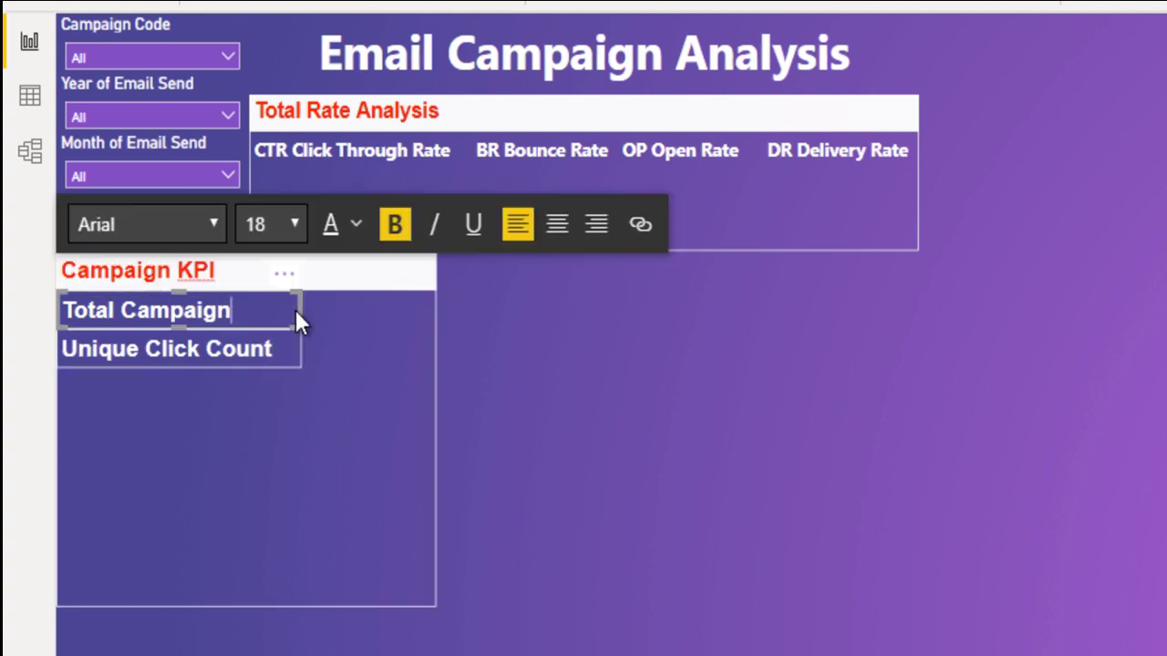
Step: Widen the Campaign KPI section background and its title to match
{"action": "left_click", "coordinate": [543, 558]}
{"action": "left_click_drag", "start_coordinate": [434, 424], "coordinate": [525, 422]}
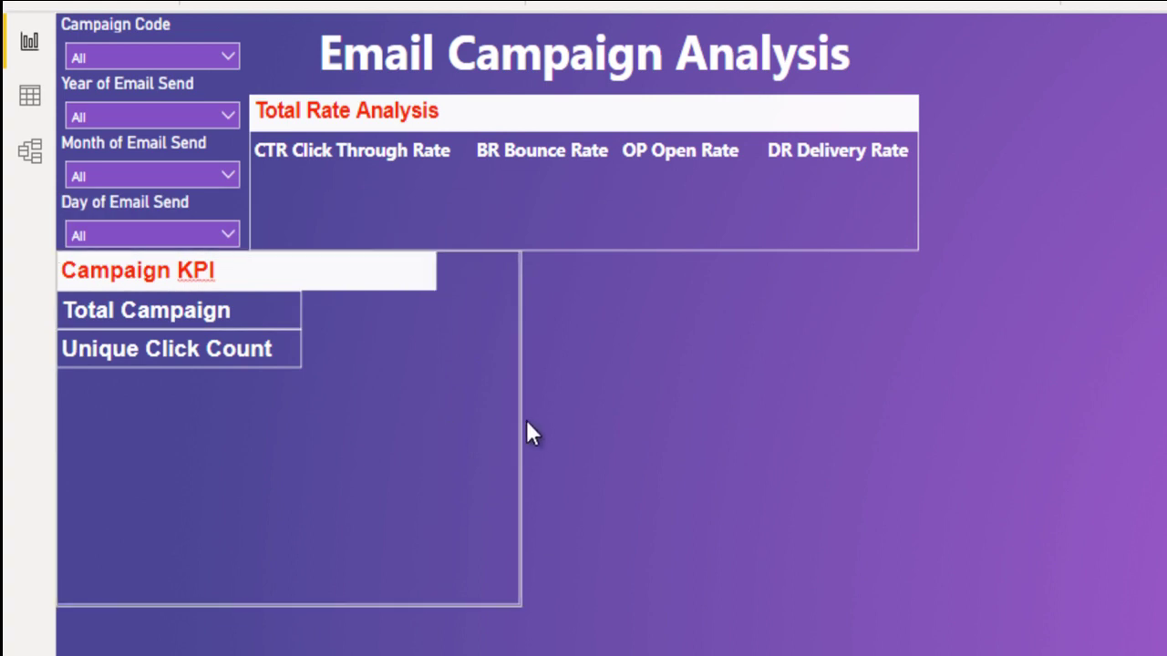
{"action": "left_click", "coordinate": [659, 327]}
{"action": "left_click", "coordinate": [416, 269]}
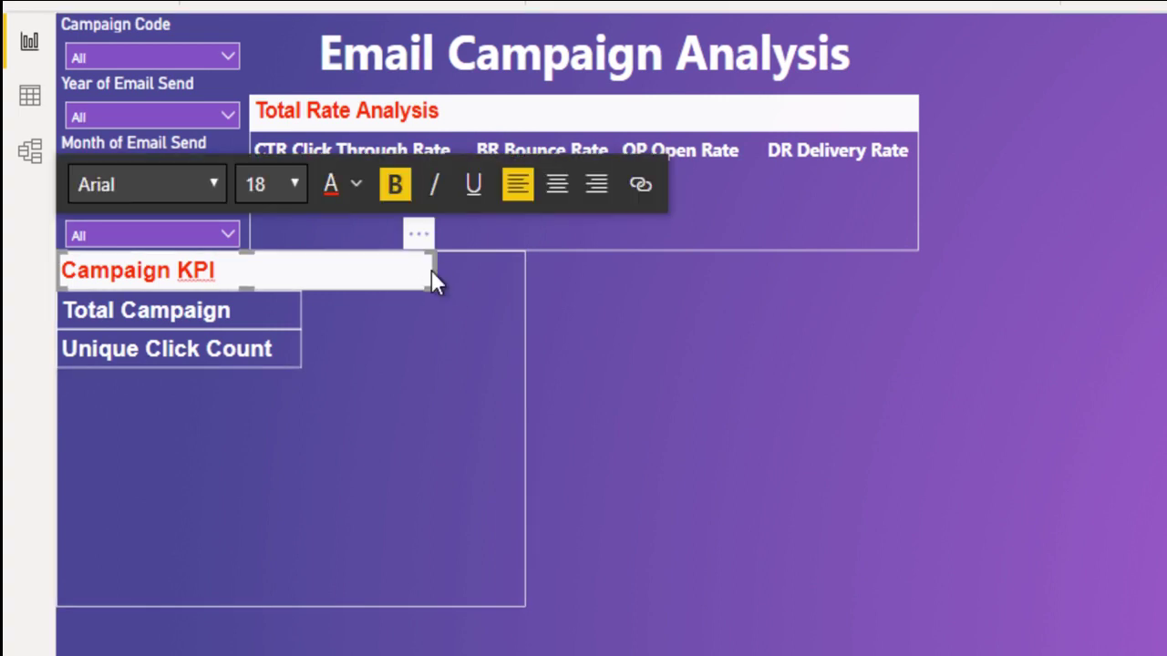
{"action": "left_click_drag", "start_coordinate": [431, 271], "coordinate": [504, 269]}
{"action": "left_click", "coordinate": [691, 390]}
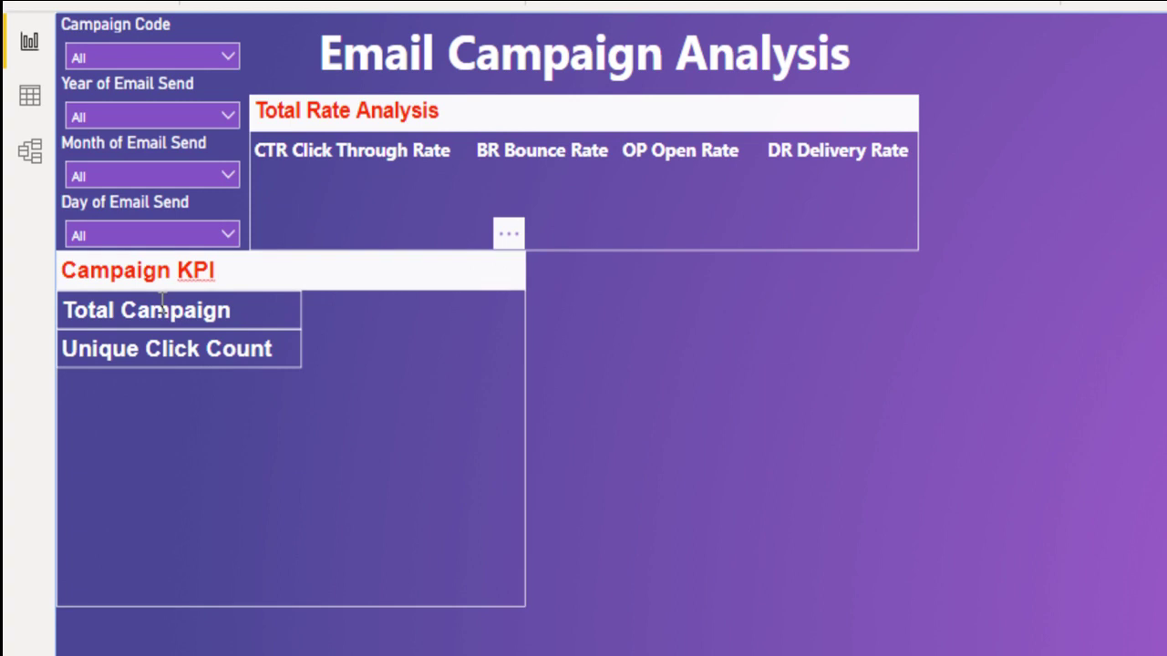
{"action": "left_click", "coordinate": [290, 350]}
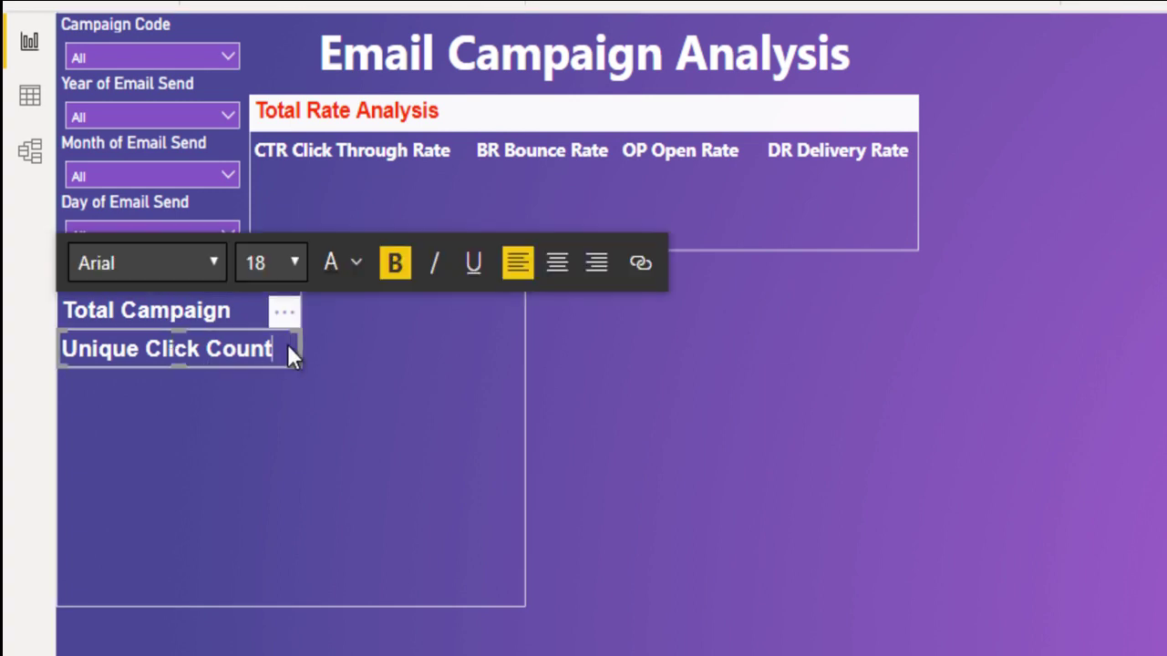
{"action": "left_click", "coordinate": [306, 347]}
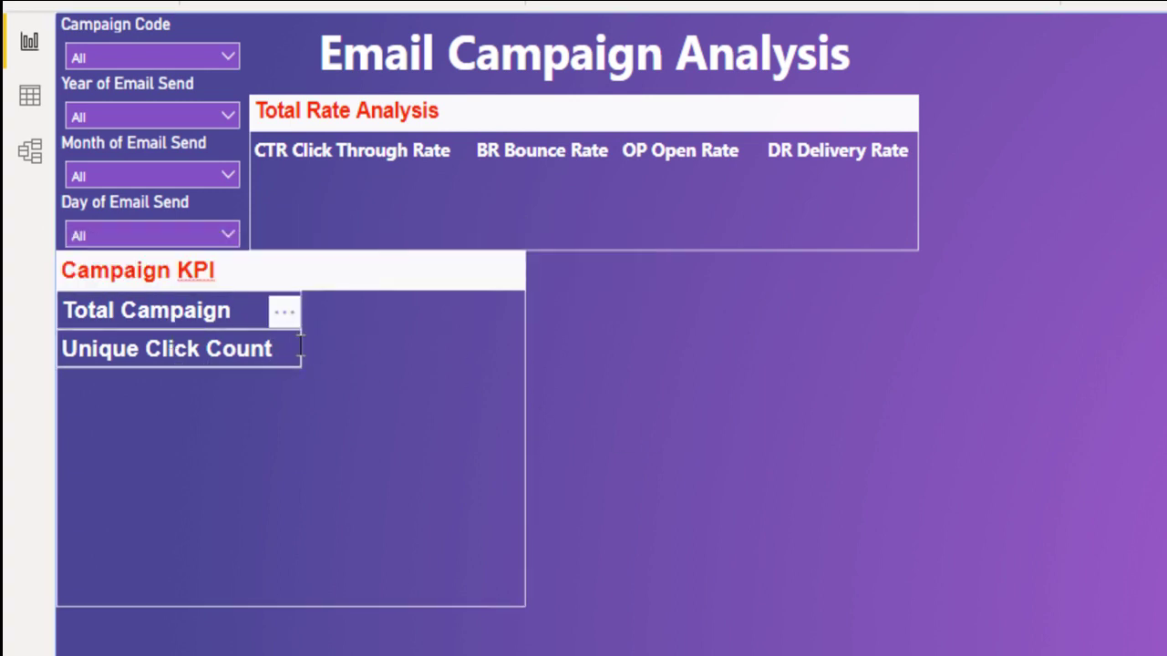
Step: Copy Unique Click Count below itself and change 'Click' to 'Open'
{"action": "left_click", "coordinate": [301, 345]}
{"action": "left_click_drag", "start_coordinate": [282, 329], "coordinate": [282, 360]}
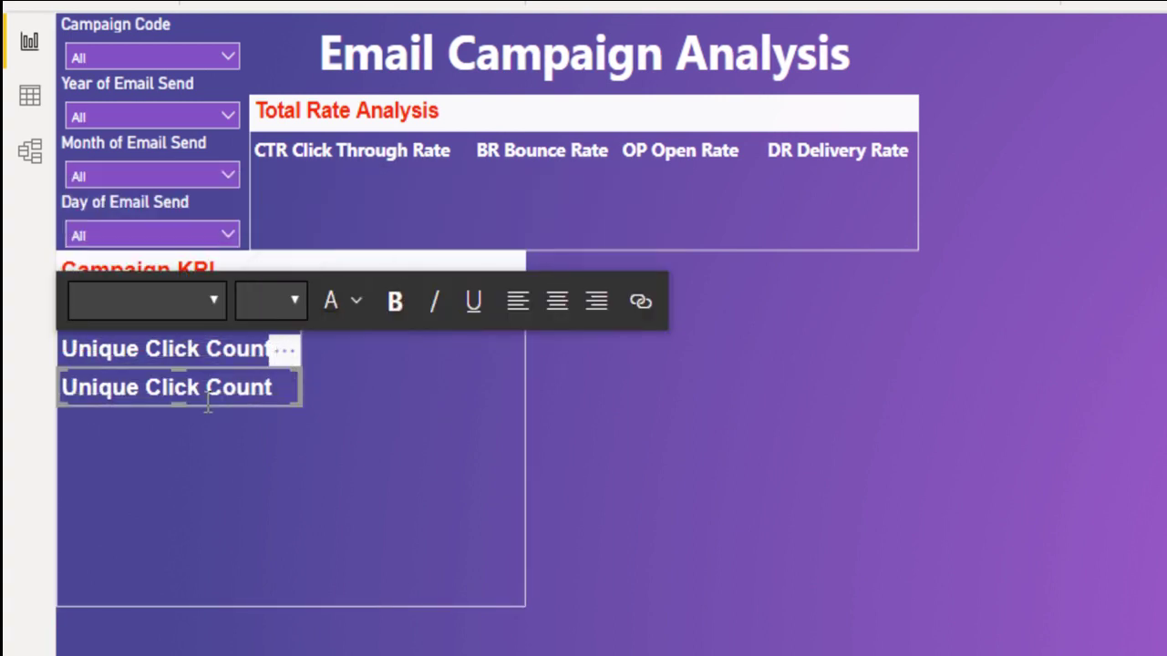
{"action": "double_click", "coordinate": [172, 389]}
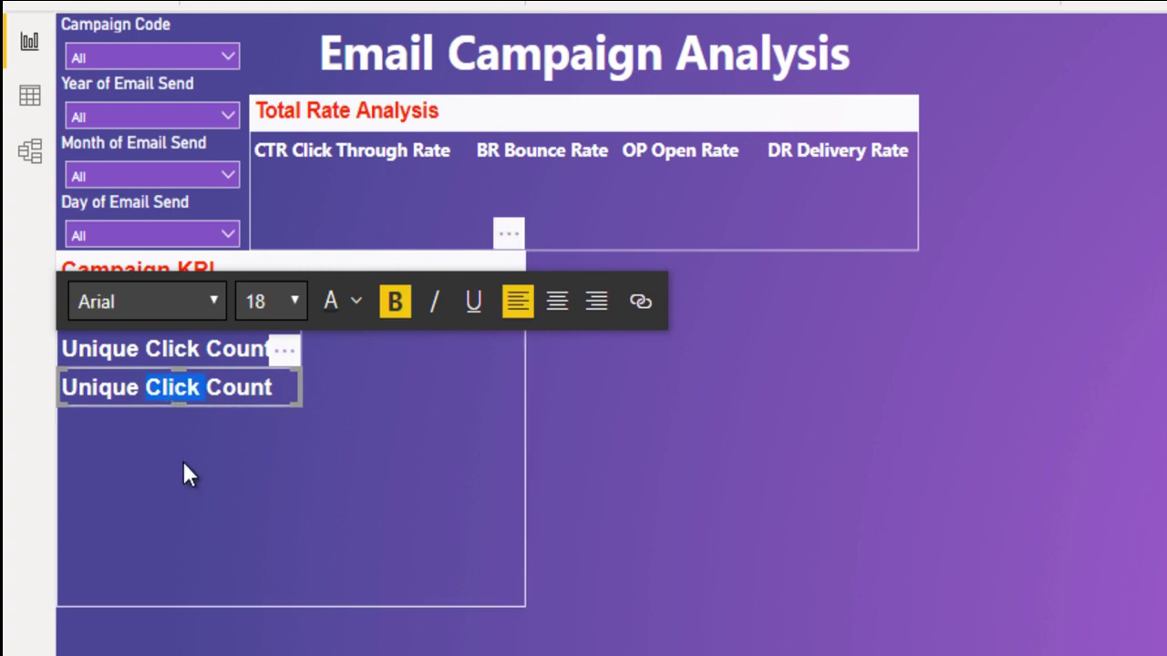
{"action": "type", "text": "Open"}
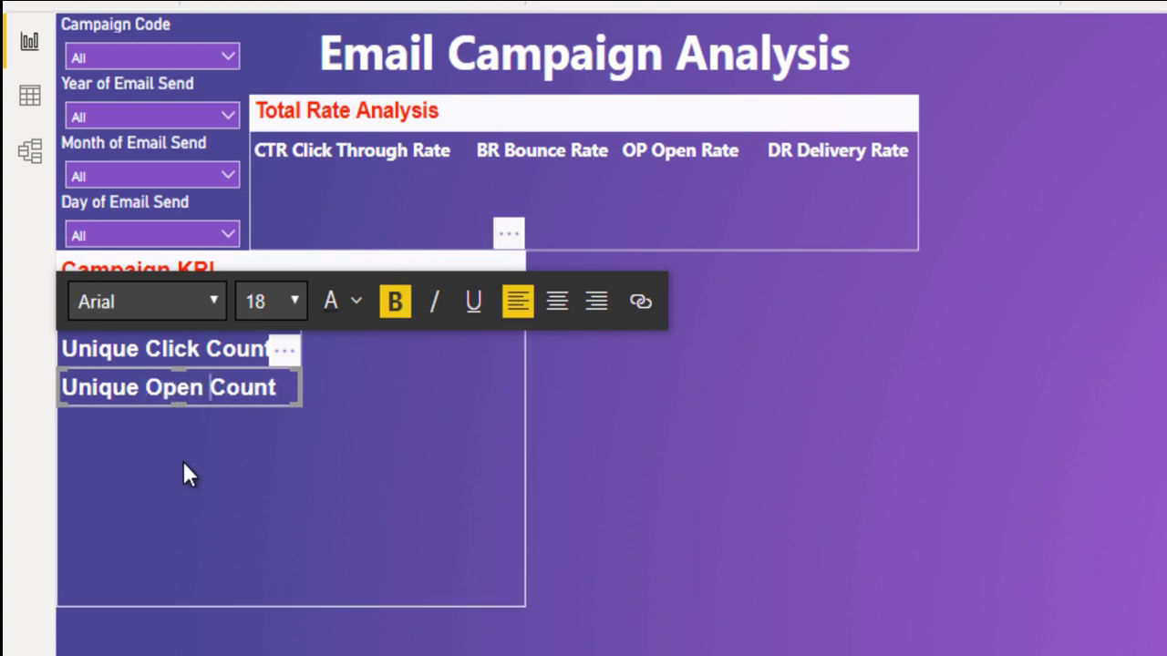
{"action": "left_click", "coordinate": [766, 474]}
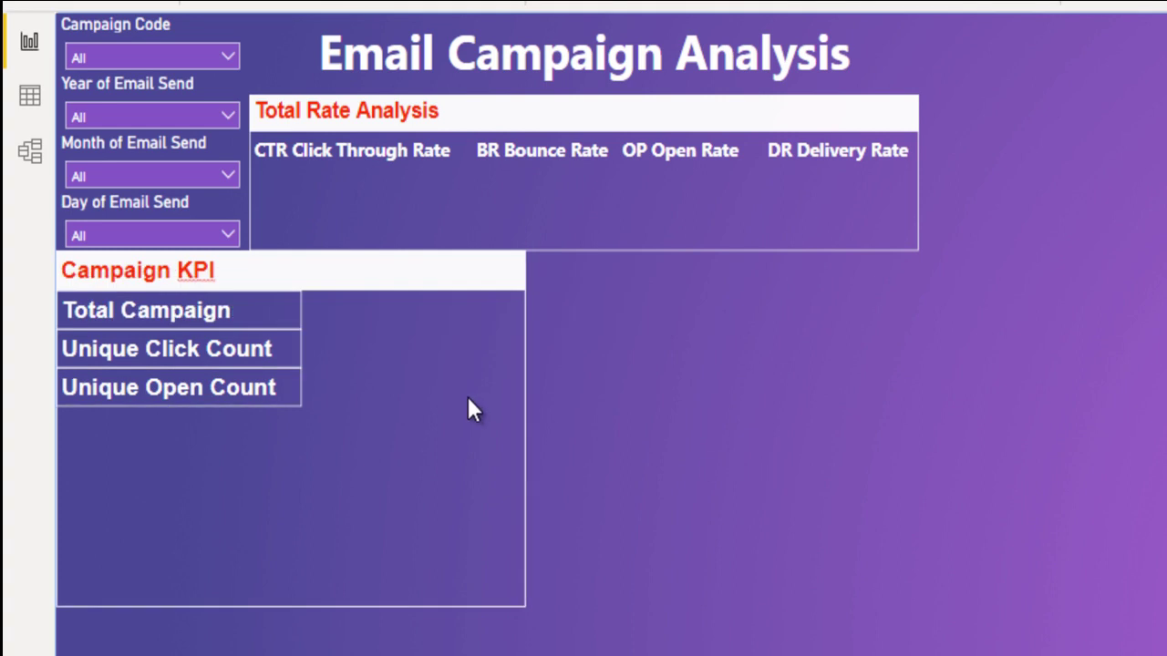
Step: Duplicate Unique Open Count below and retype it as 'Total EmailClick Count'
{"action": "left_click", "coordinate": [300, 393]}
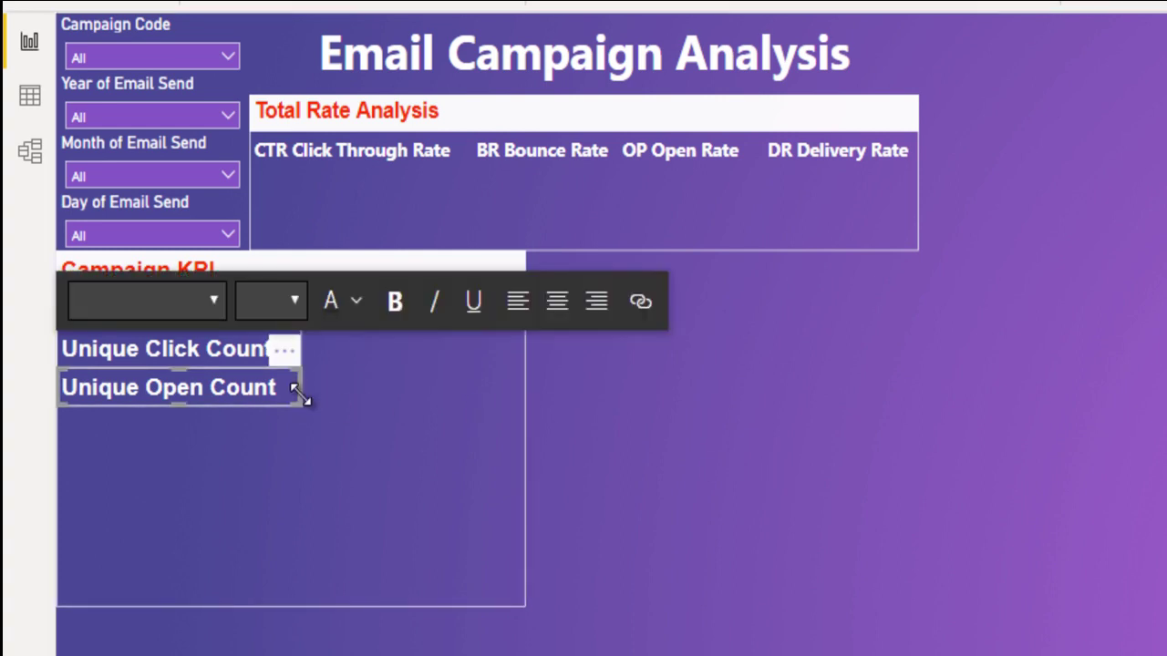
{"action": "key", "text": "ctrl+c"}
{"action": "key", "text": "ctrl+v"}
{"action": "mouse_move", "coordinate": [286, 377]}
{"action": "left_mouse_down"}
{"action": "mouse_move", "coordinate": [286, 416]}
{"action": "mouse_move", "coordinate": [263, 392]}
{"action": "left_mouse_up"}
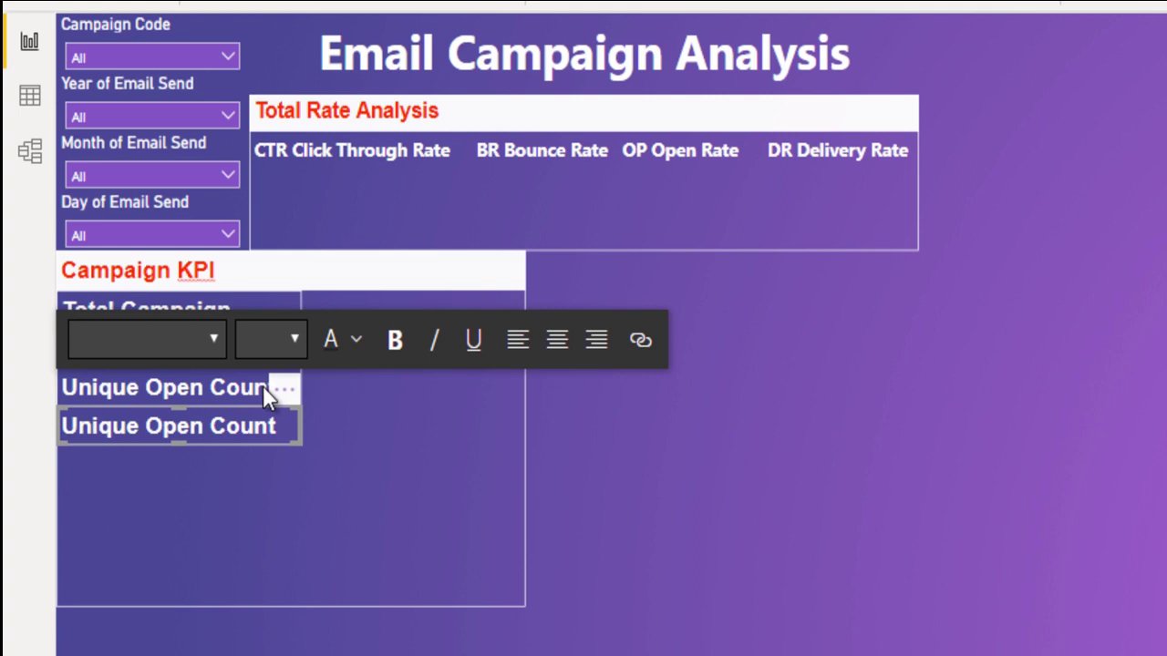
{"action": "left_click", "coordinate": [264, 427]}
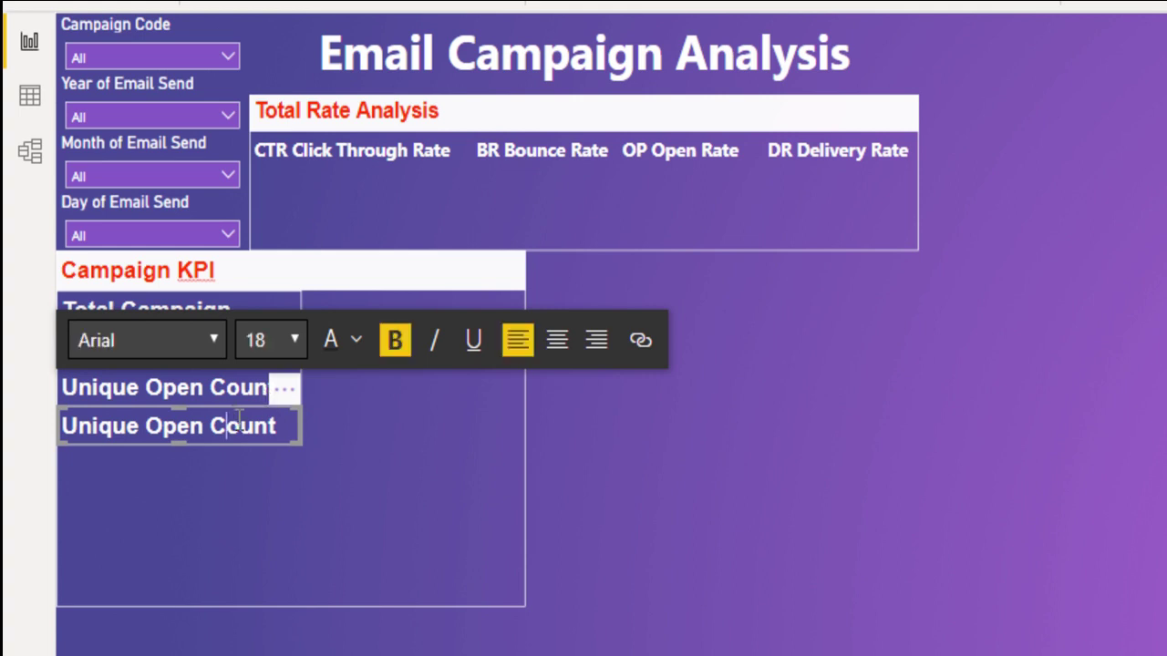
{"action": "key", "text": "ctrl+a"}
{"action": "type", "text": "Total EmailClick Count"}
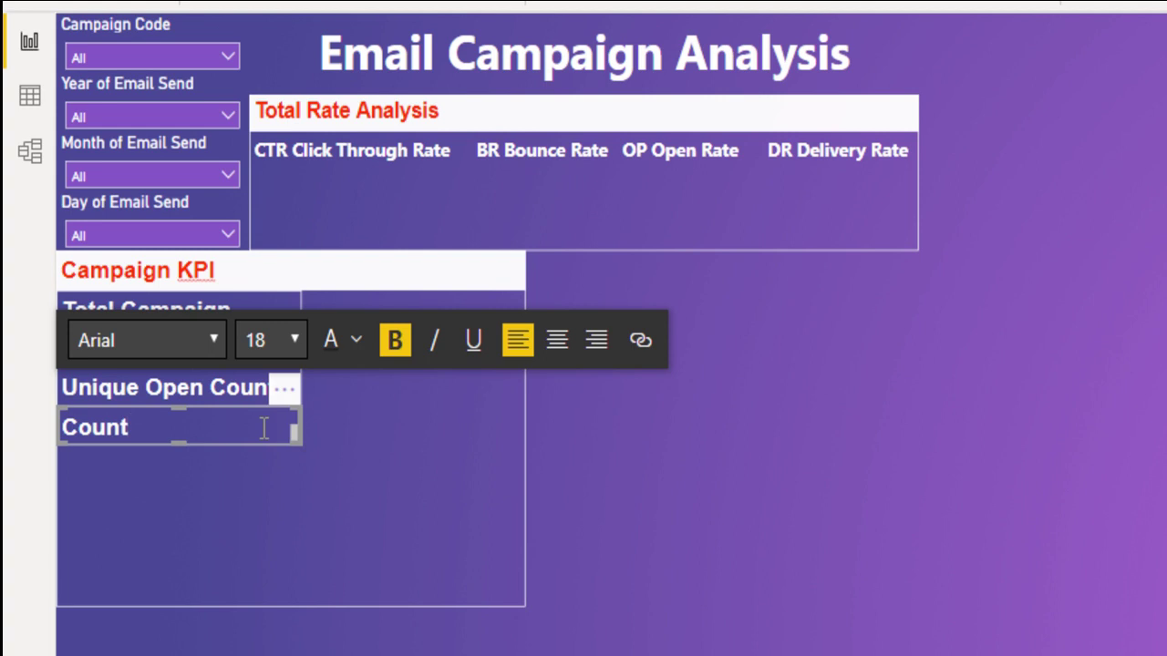
{"action": "left_click", "coordinate": [769, 472]}
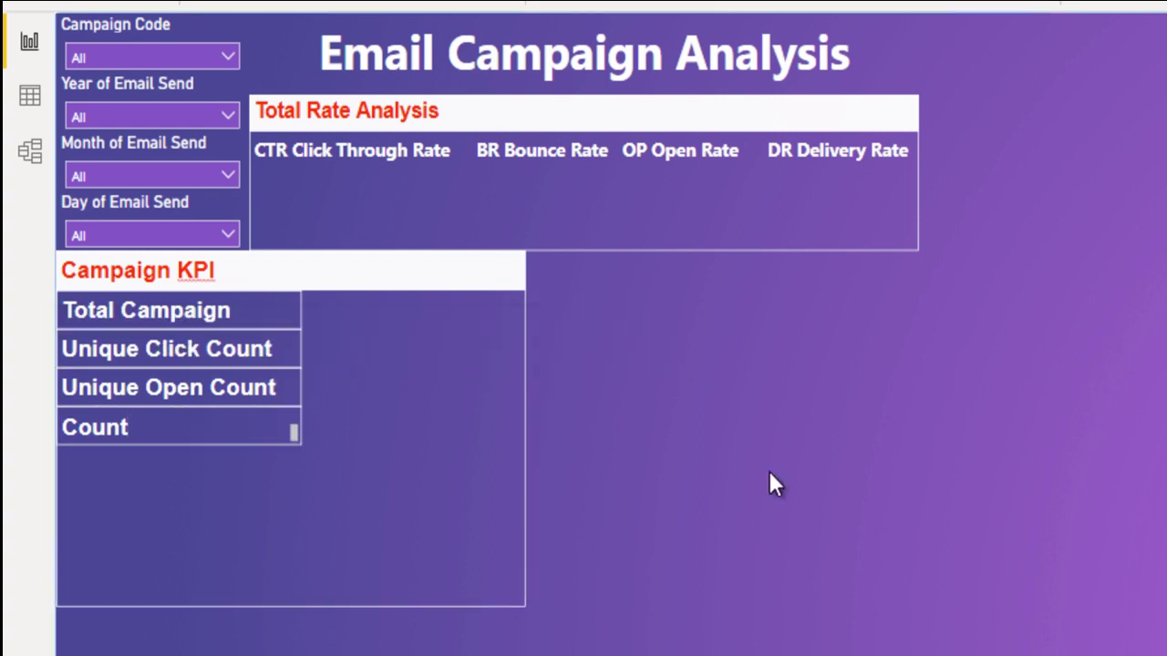
Step: Set the Total Campaign and Unique Click Count label text to size 16
{"action": "left_click", "coordinate": [240, 313]}
{"action": "key", "text": "ctrl+a"}
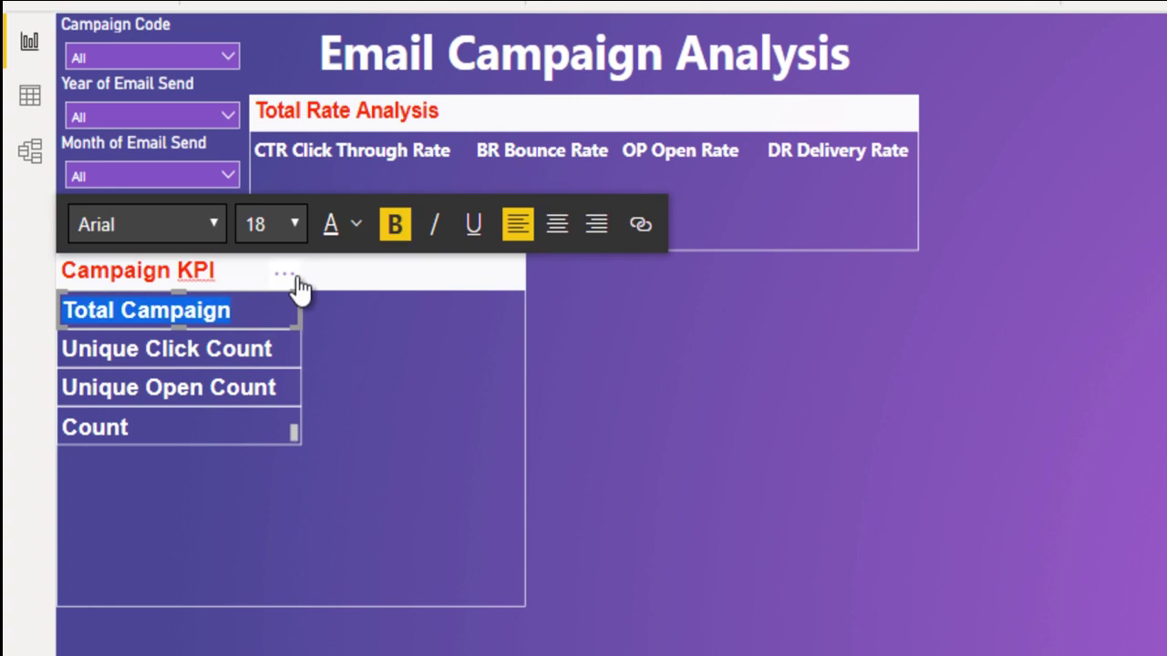
{"action": "left_click", "coordinate": [296, 227]}
{"action": "left_click", "coordinate": [273, 448]}
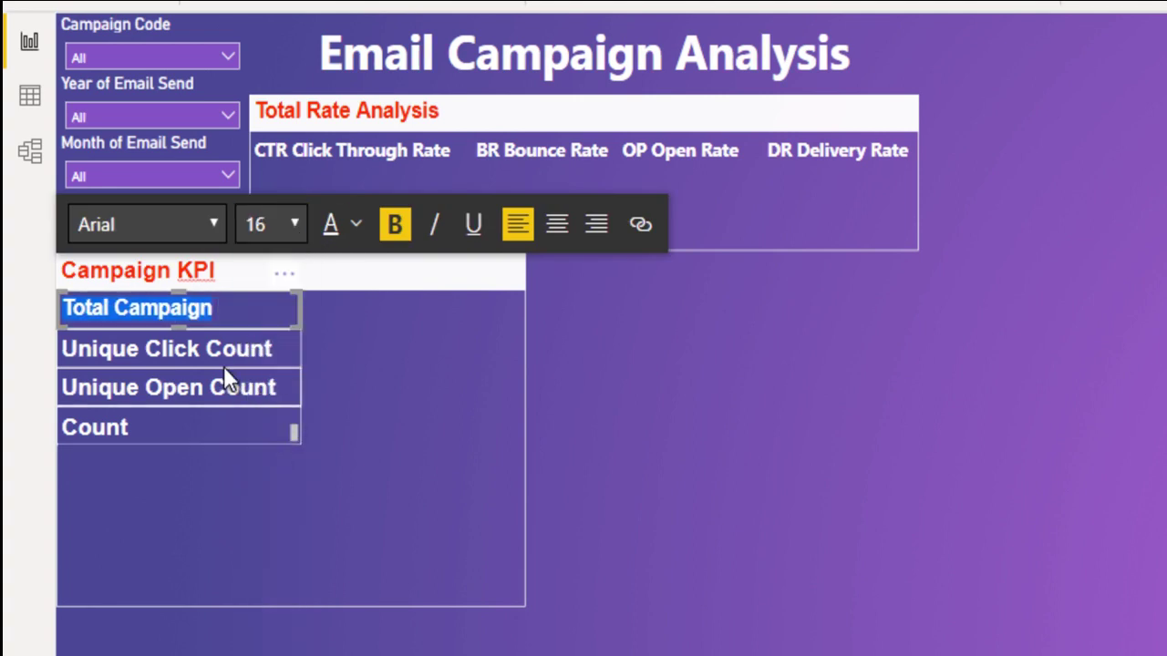
{"action": "left_click", "coordinate": [223, 356]}
{"action": "key", "text": "ctrl+a"}
{"action": "left_click", "coordinate": [268, 248]}
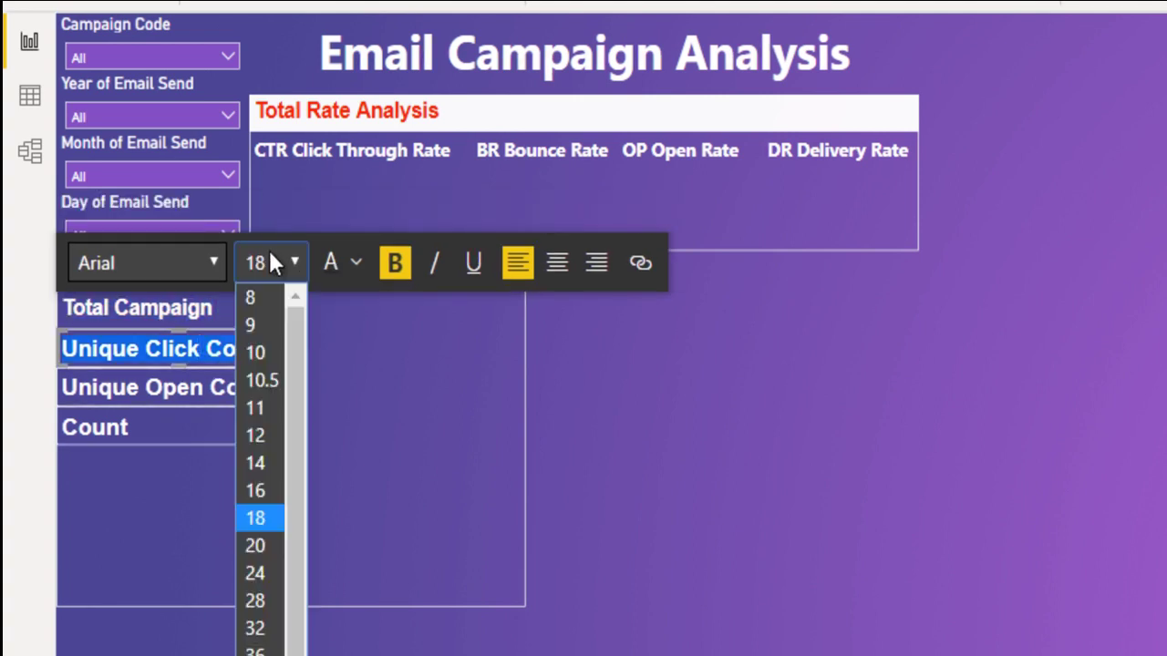
{"action": "left_click", "coordinate": [265, 489]}
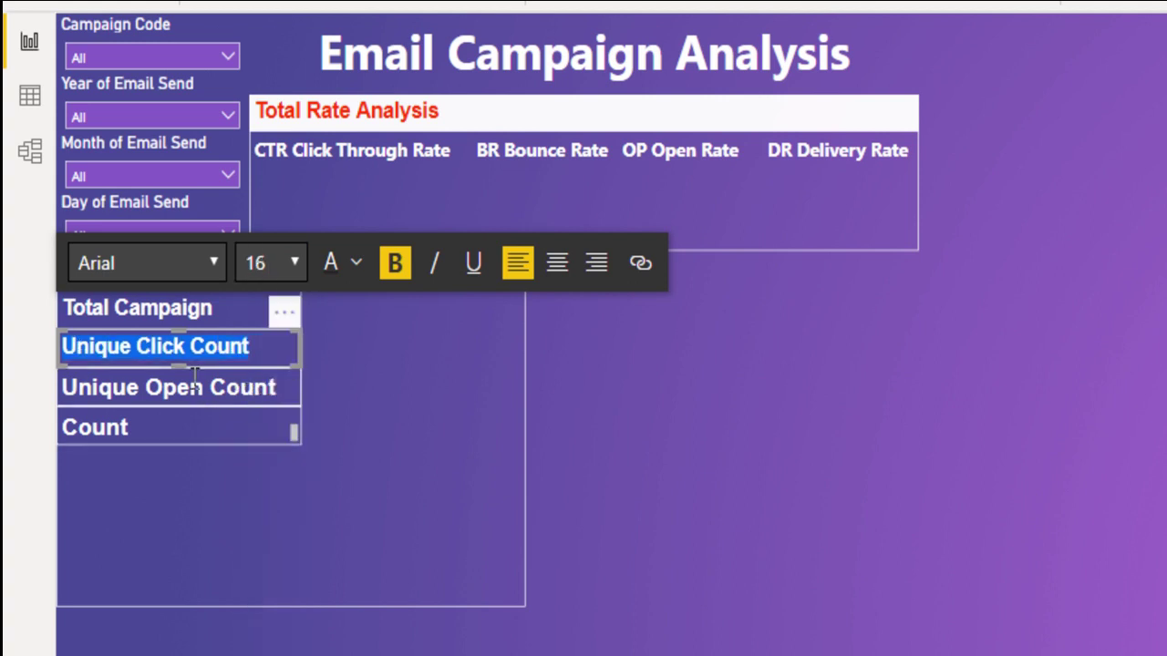
Step: Set the Unique Open Count and Total Email Click Count label text to size 16
{"action": "left_click", "coordinate": [195, 383]}
{"action": "key", "text": "ctrl+a"}
{"action": "left_click", "coordinate": [250, 303]}
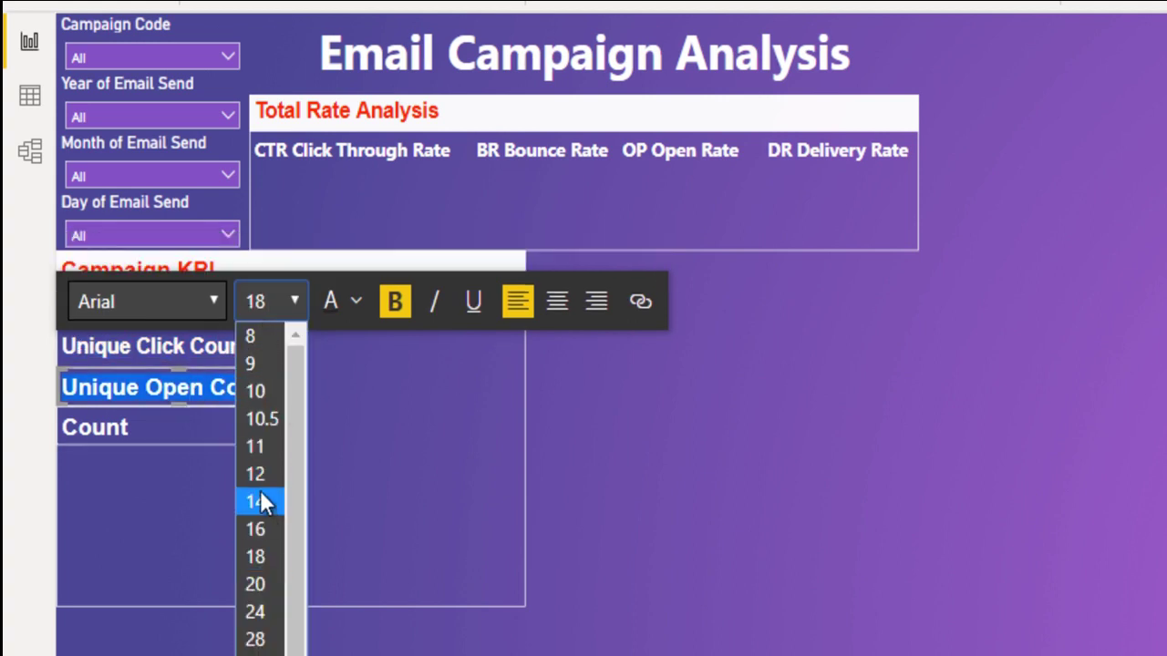
{"action": "left_click", "coordinate": [268, 529]}
{"action": "left_click", "coordinate": [198, 418]}
{"action": "key", "text": "ctrl+a"}
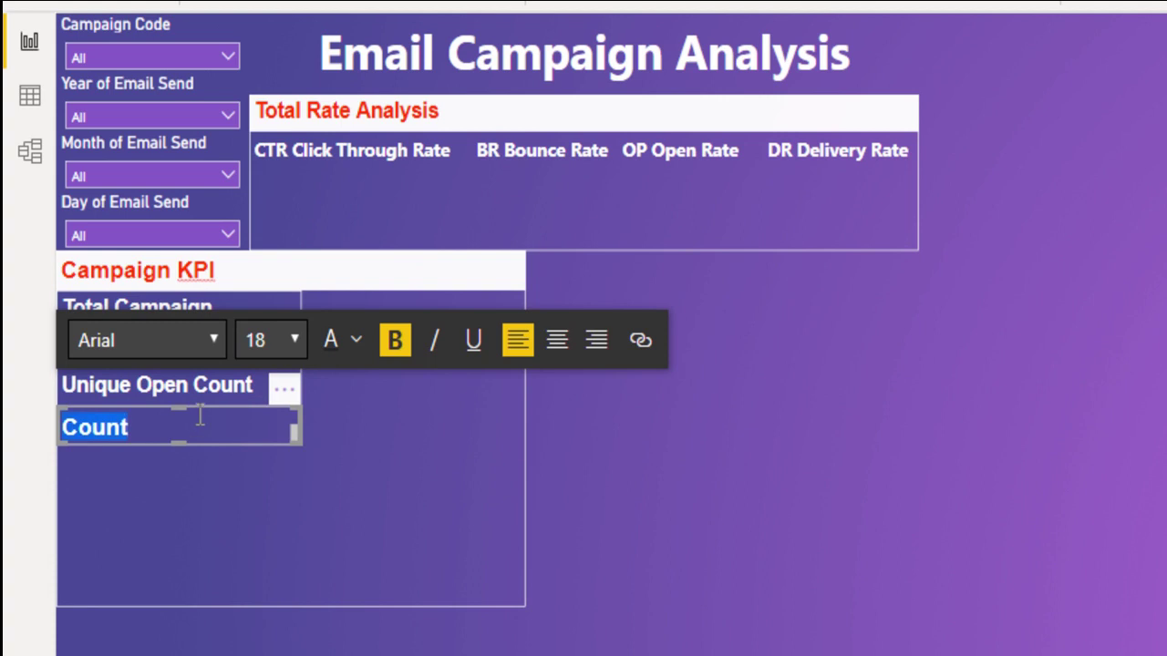
{"action": "left_click", "coordinate": [261, 335]}
{"action": "left_click", "coordinate": [262, 569]}
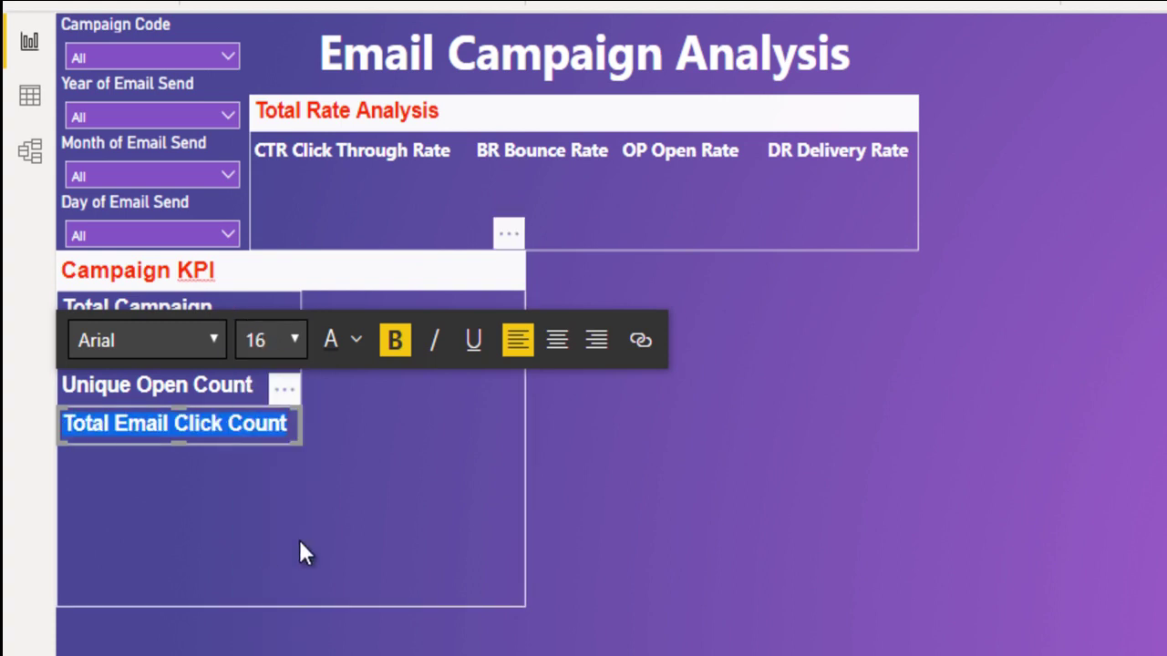
{"action": "left_click", "coordinate": [733, 466]}
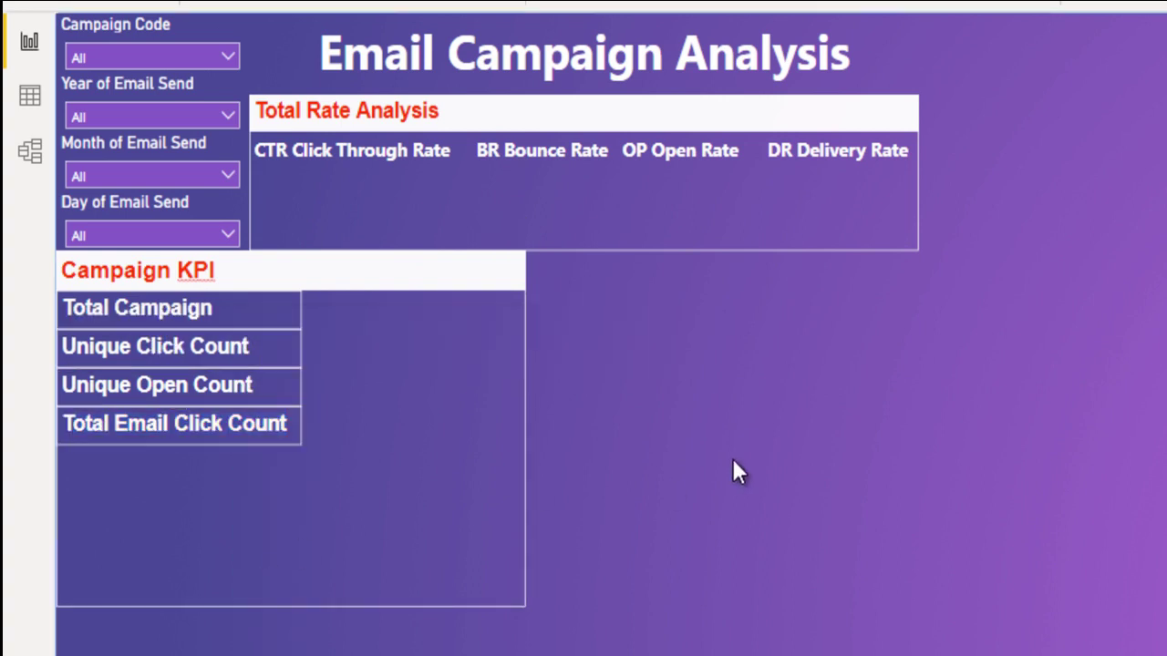
Step: Duplicate Total Email Click Count below and change 'Click' to 'Open'
{"action": "left_click", "coordinate": [296, 423]}
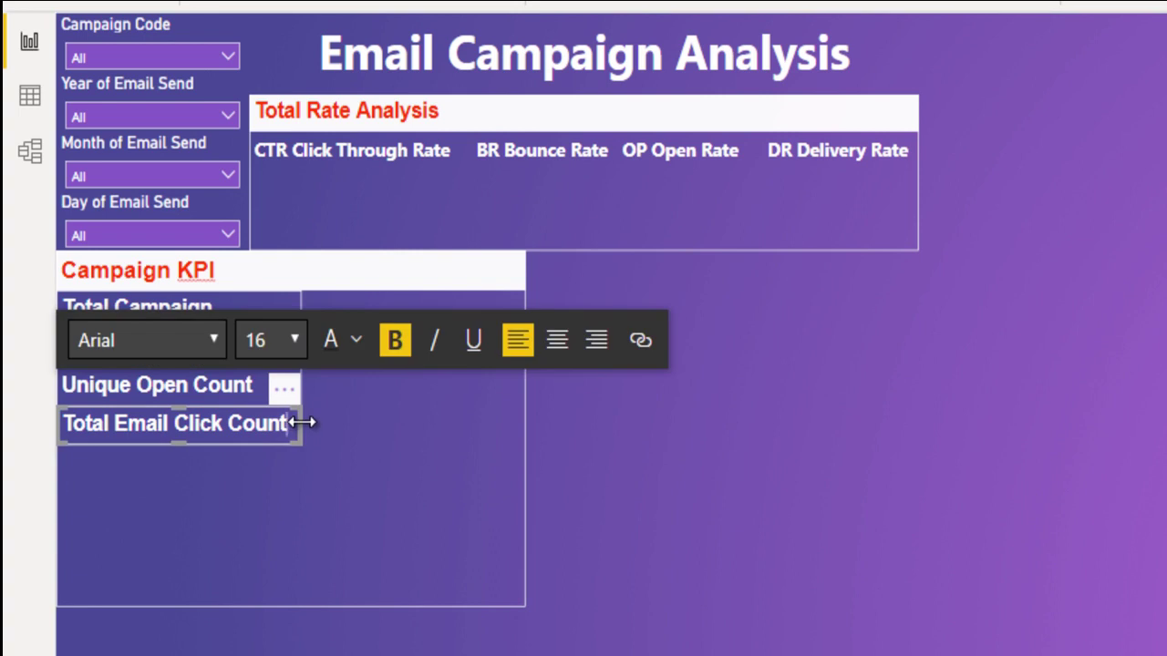
{"action": "left_click", "coordinate": [234, 386]}
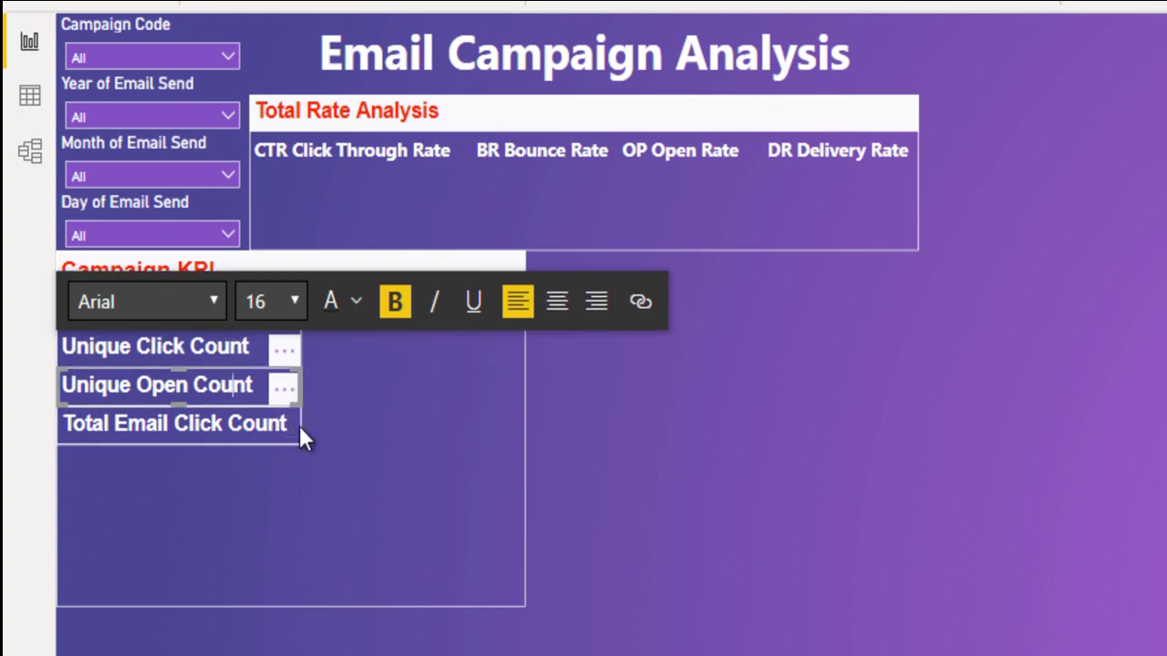
{"action": "left_click", "coordinate": [299, 425]}
{"action": "left_click", "coordinate": [301, 422]}
{"action": "key", "text": "ctrl+c"}
{"action": "key", "text": "ctrl+v"}
{"action": "key", "text": "Down"}
{"action": "key", "text": "Down"}
{"action": "key", "text": "Down"}
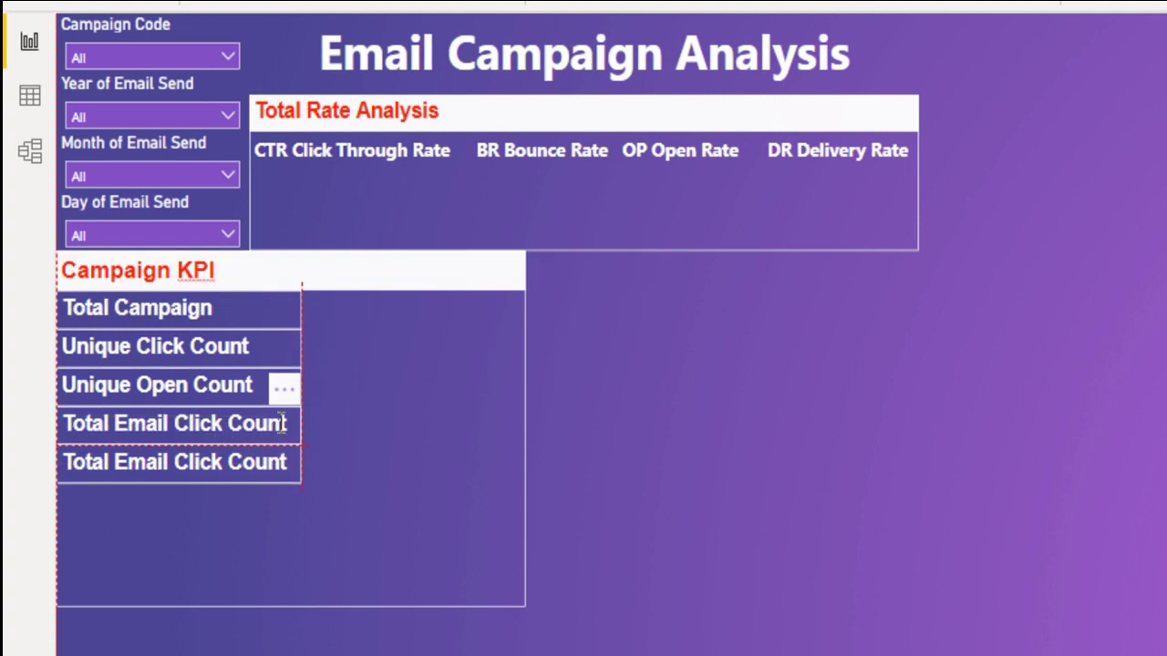
{"action": "left_click", "coordinate": [207, 455]}
{"action": "double_click", "coordinate": [194, 464]}
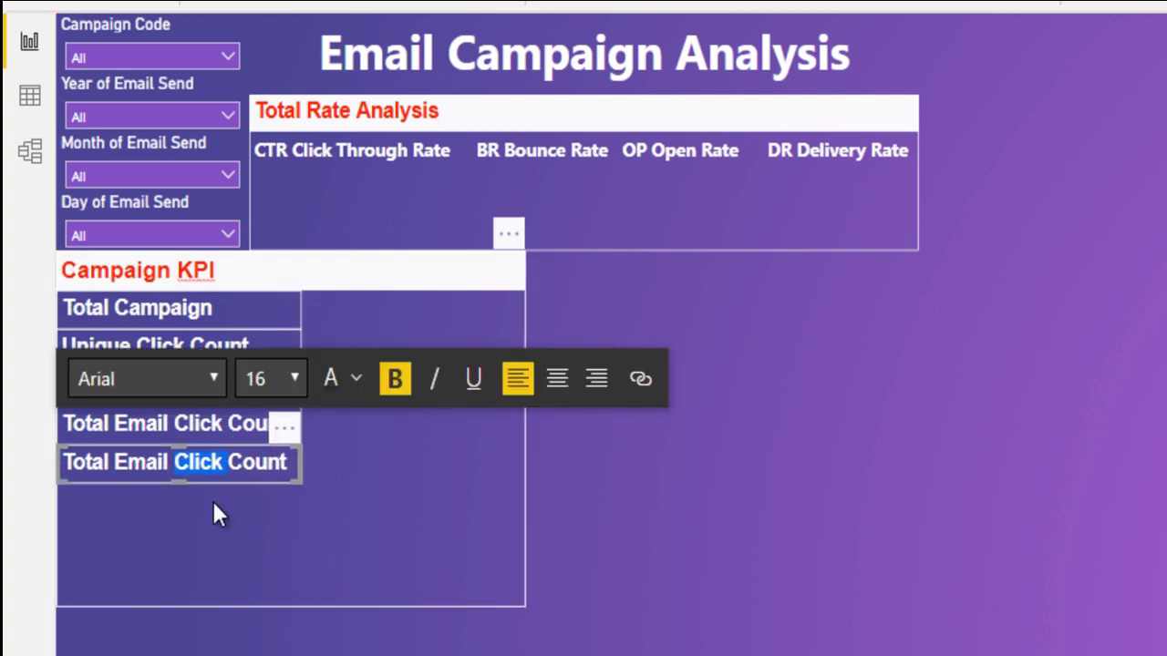
{"action": "type", "text": "Open"}
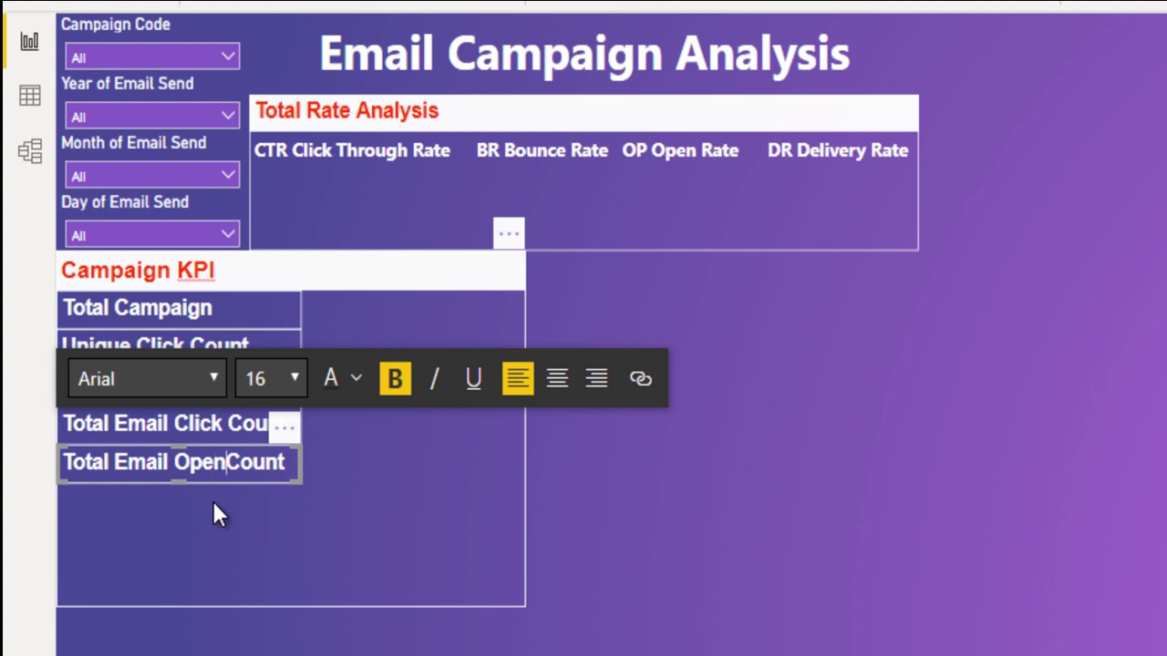
{"action": "left_click", "coordinate": [768, 505]}
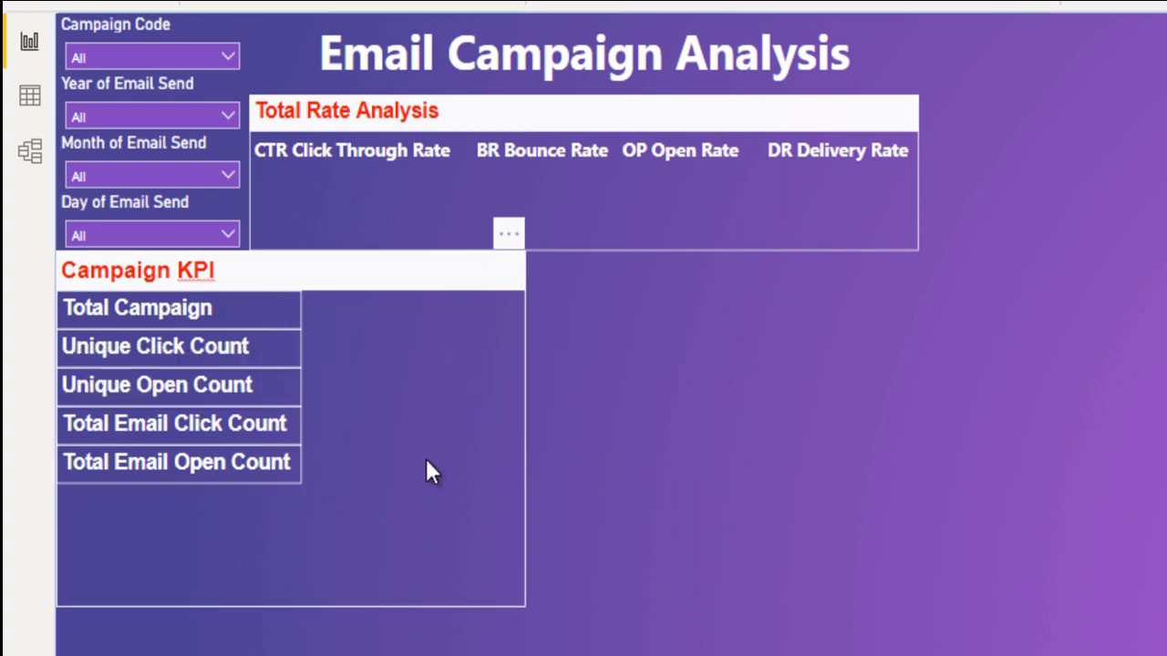
Step: Duplicate Total Email Open Count and retype it as 'Total Bounce Email'
{"action": "left_click", "coordinate": [299, 459]}
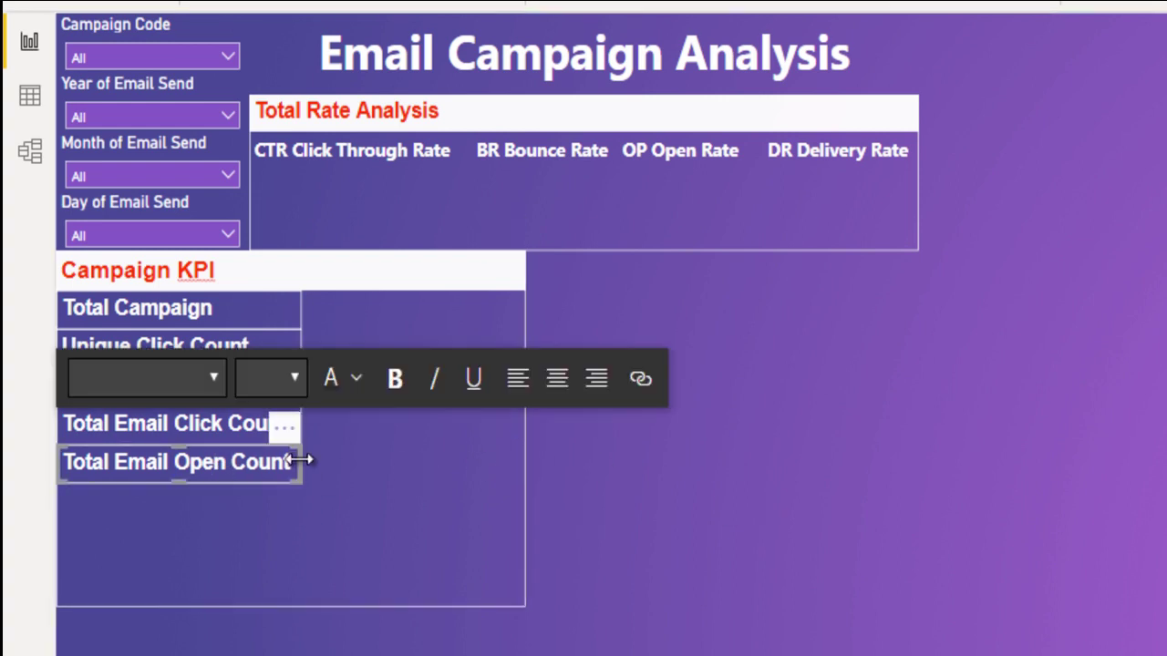
{"action": "key", "text": "ctrl+c"}
{"action": "key", "text": "ctrl+v"}
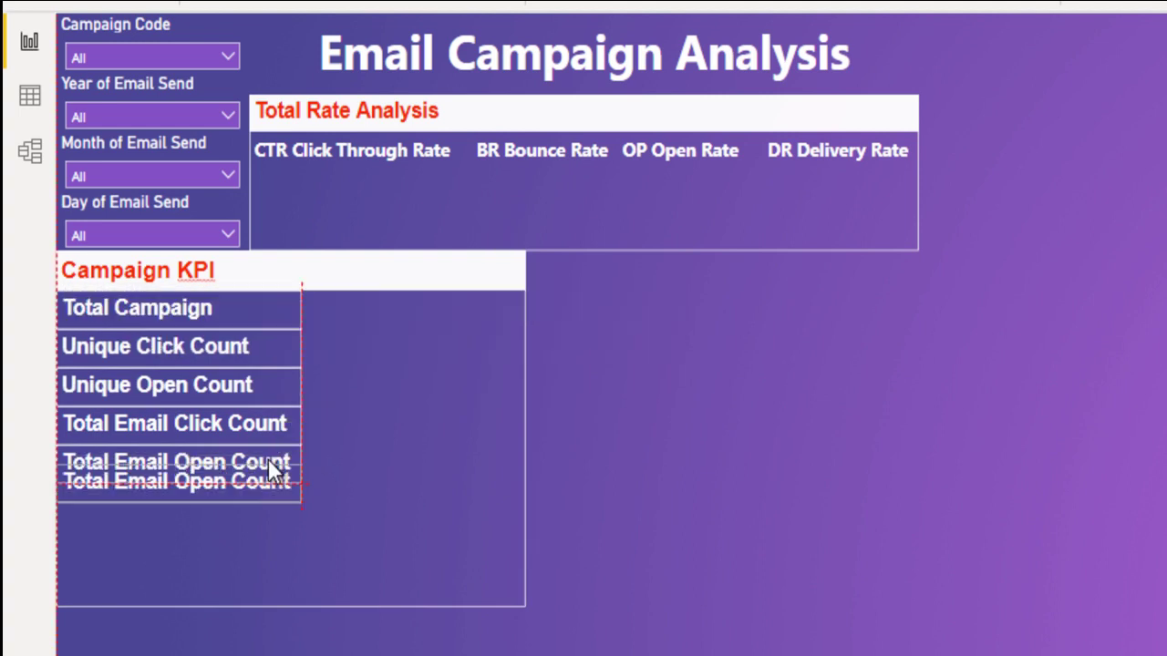
{"action": "left_click", "coordinate": [264, 496]}
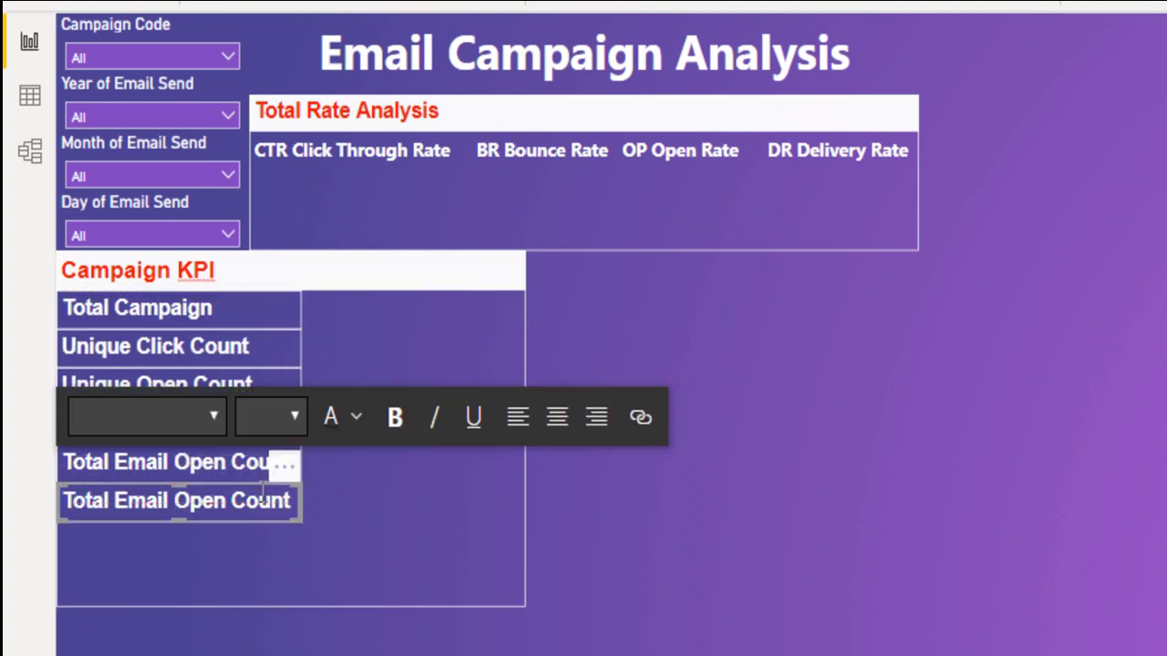
{"action": "left_click", "coordinate": [215, 500]}
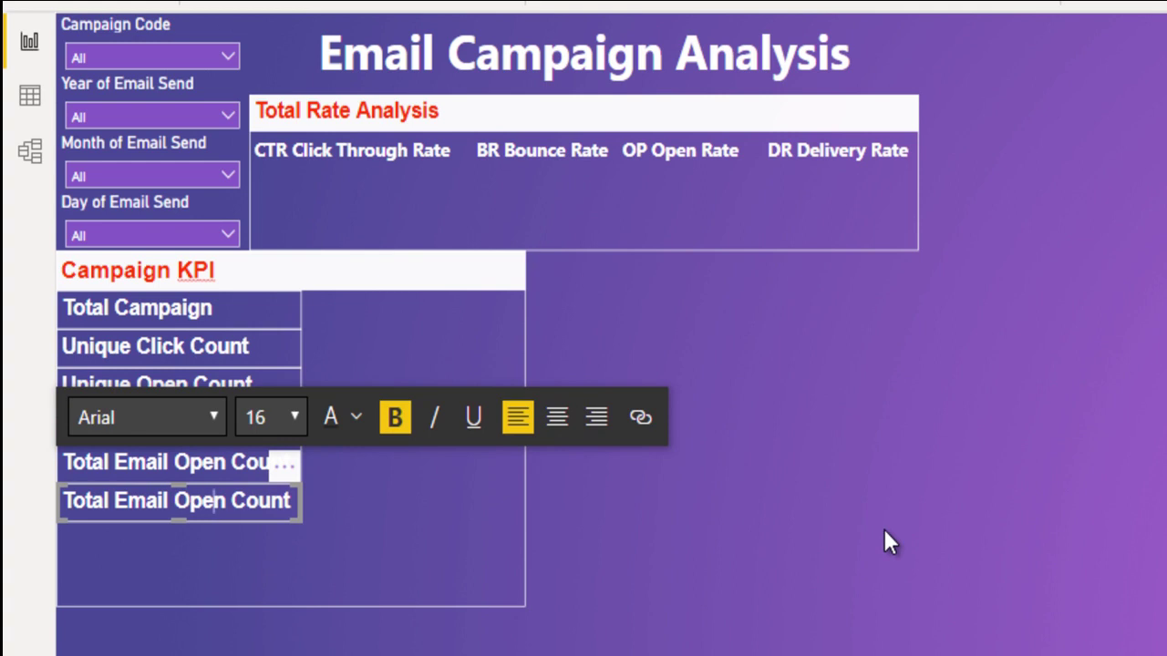
{"action": "key", "text": "ctrl+a"}
{"action": "type", "text": "Total Bounce Email"}
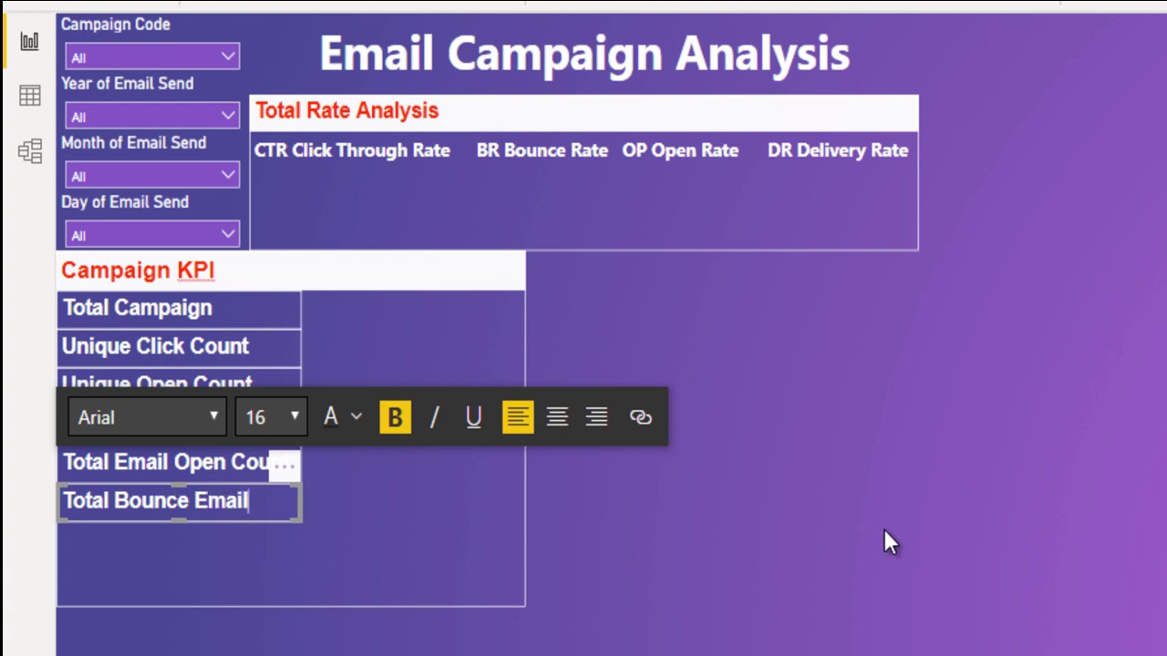
{"action": "left_click", "coordinate": [884, 531]}
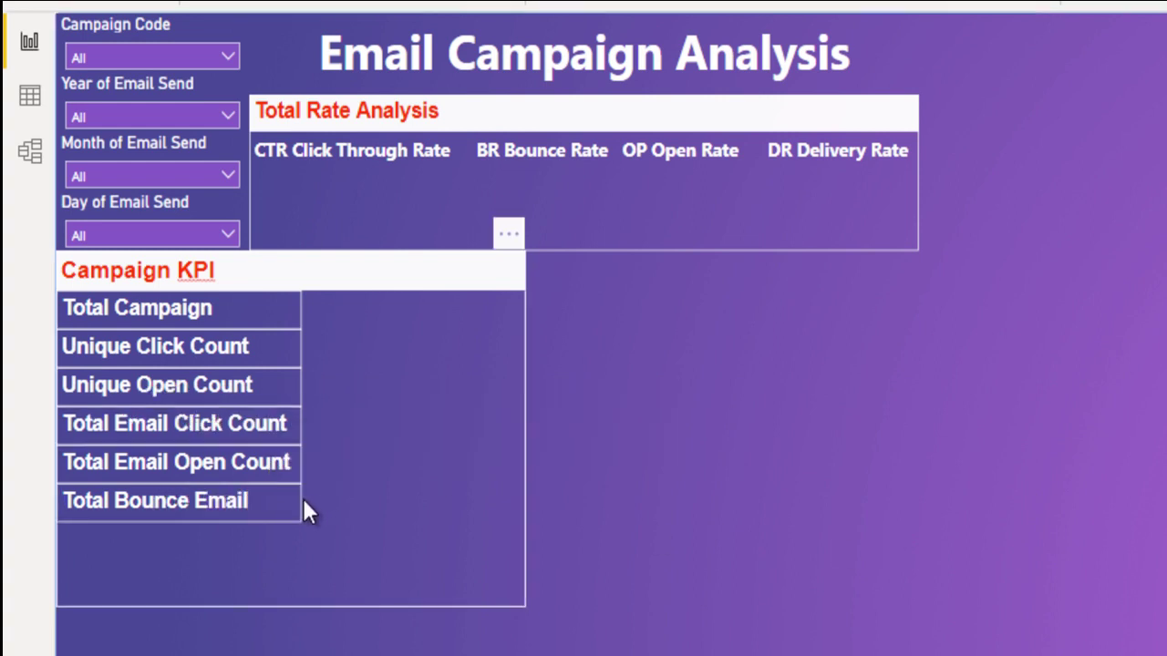
Step: Copy Total Bounce Email below itself and change 'Bounce' to 'Delivered'
{"action": "left_click", "coordinate": [294, 503]}
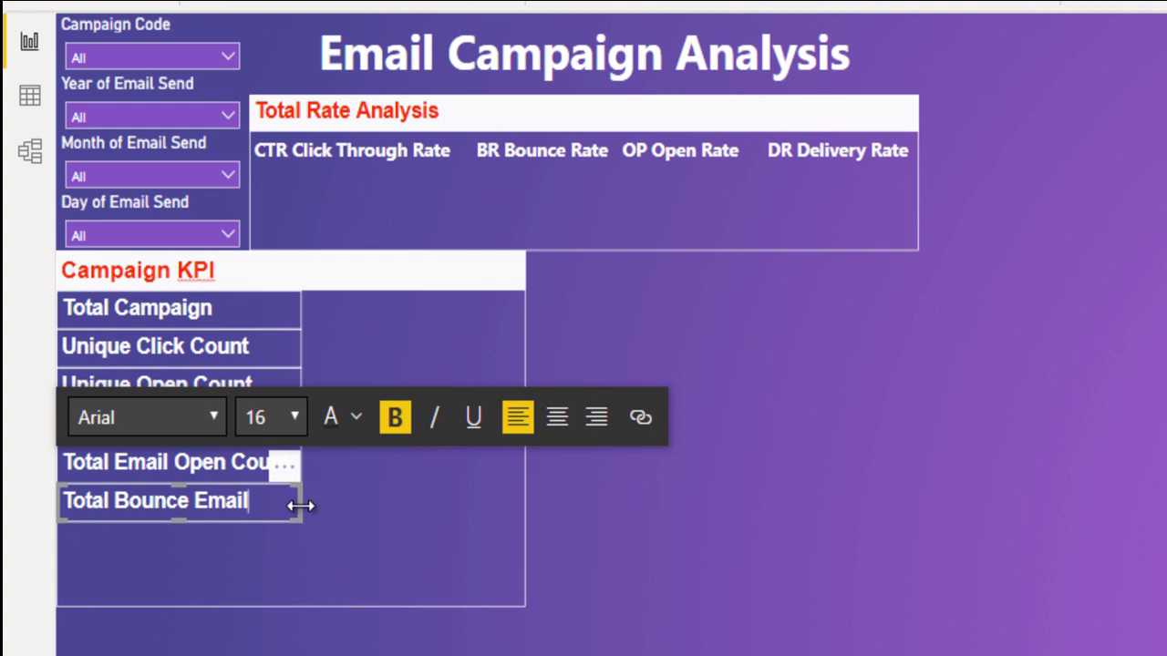
{"action": "mouse_move", "coordinate": [304, 500]}
{"action": "left_mouse_down"}
{"action": "mouse_move", "coordinate": [301, 490]}
{"action": "mouse_move", "coordinate": [287, 518]}
{"action": "left_mouse_up"}
{"action": "left_click", "coordinate": [279, 529]}
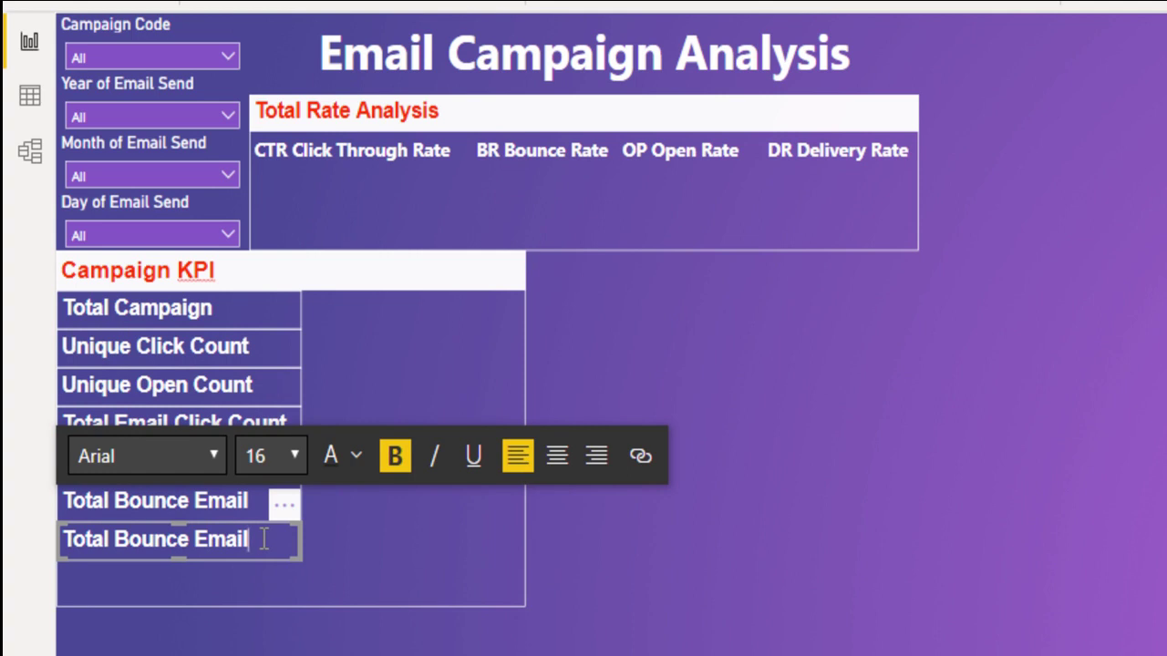
{"action": "key", "text": "ctrl+shift+Right"}
{"action": "type", "text": "Delivered"}
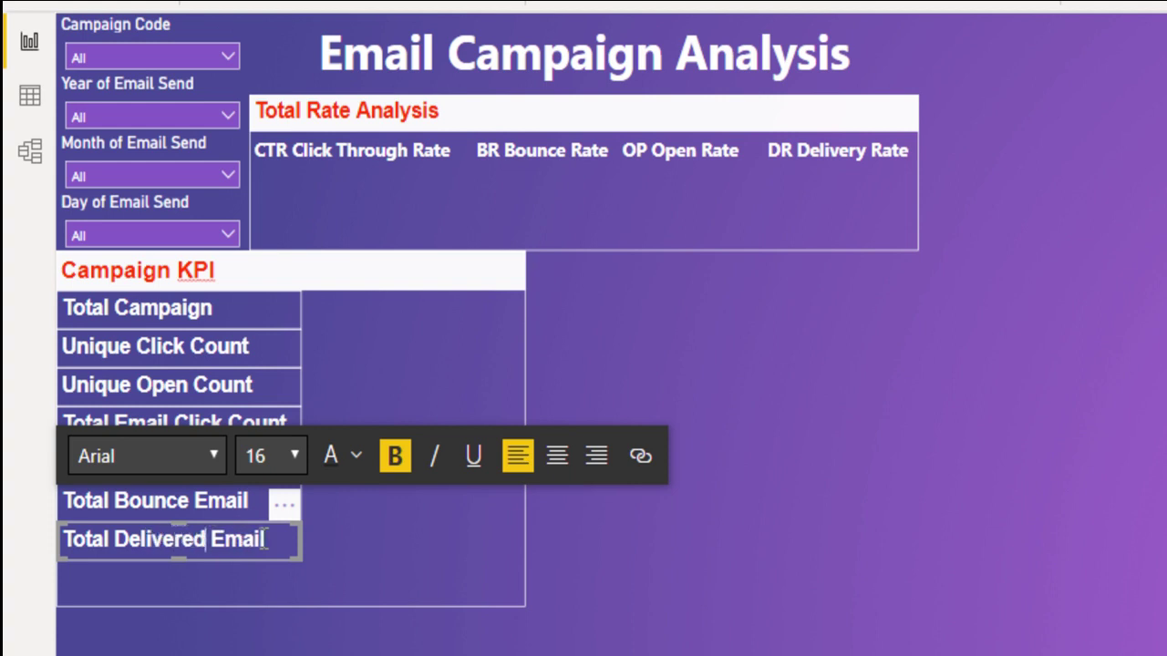
{"action": "left_click", "coordinate": [692, 562]}
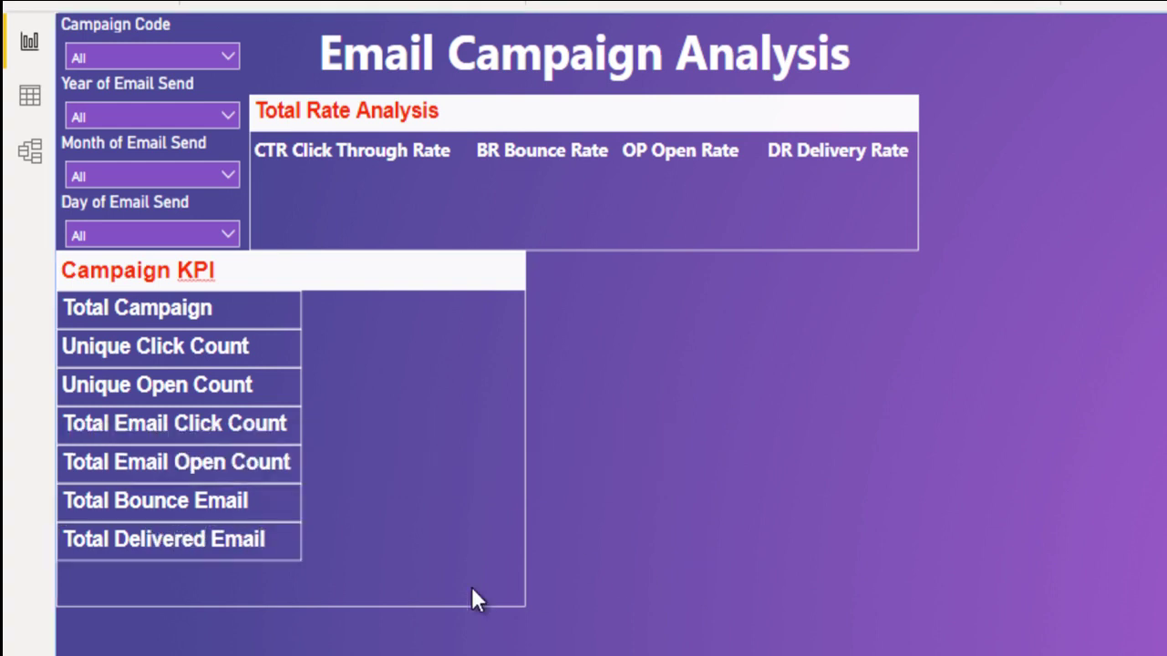
{"action": "left_click", "coordinate": [306, 538]}
{"action": "left_click", "coordinate": [602, 576]}
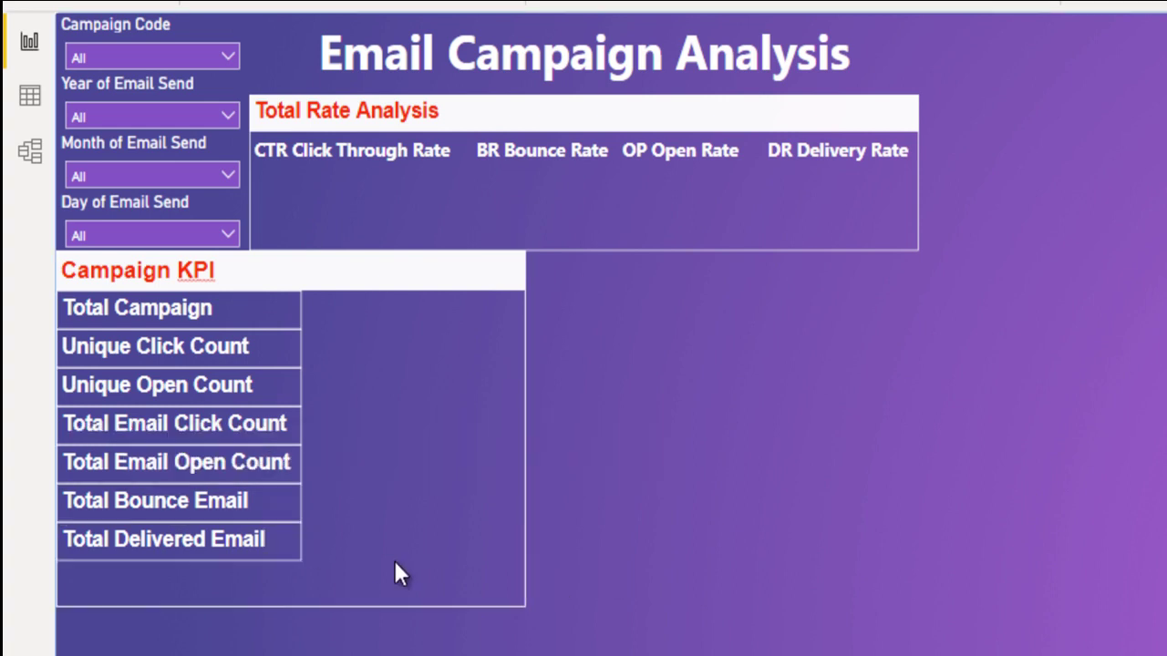
Step: Duplicate Total Delivered Email below and rename it 'Total Email Send'
{"action": "left_click", "coordinate": [304, 545]}
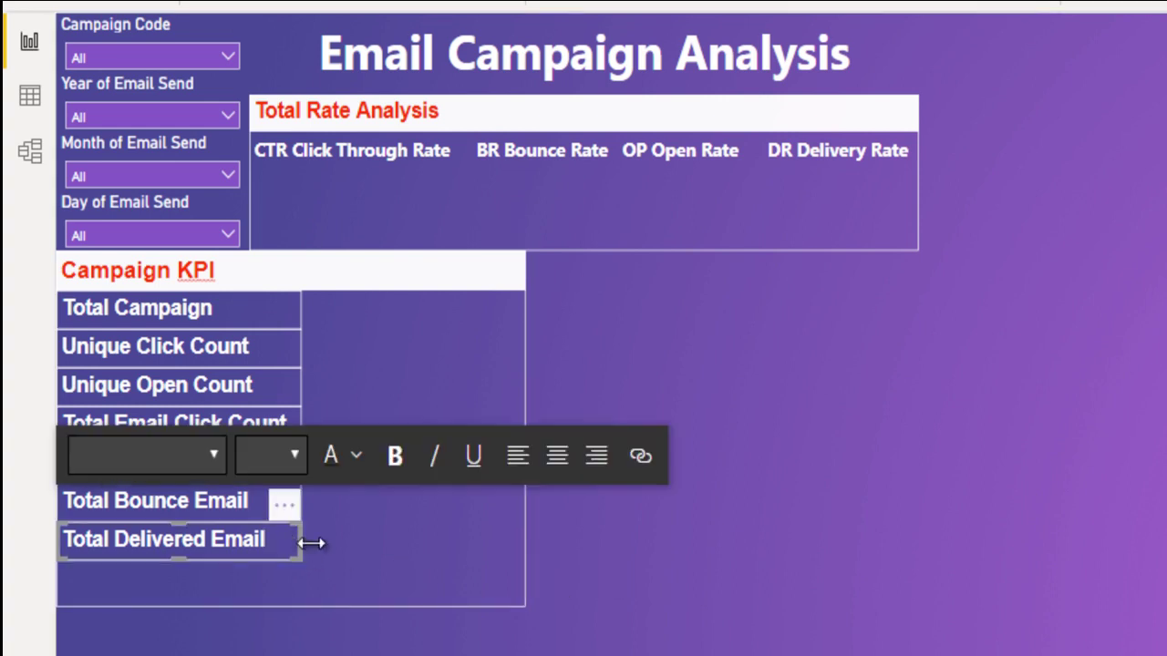
{"action": "key", "text": "ctrl+c"}
{"action": "key", "text": "ctrl+v"}
{"action": "left_click_drag", "start_coordinate": [294, 520], "coordinate": [282, 538]}
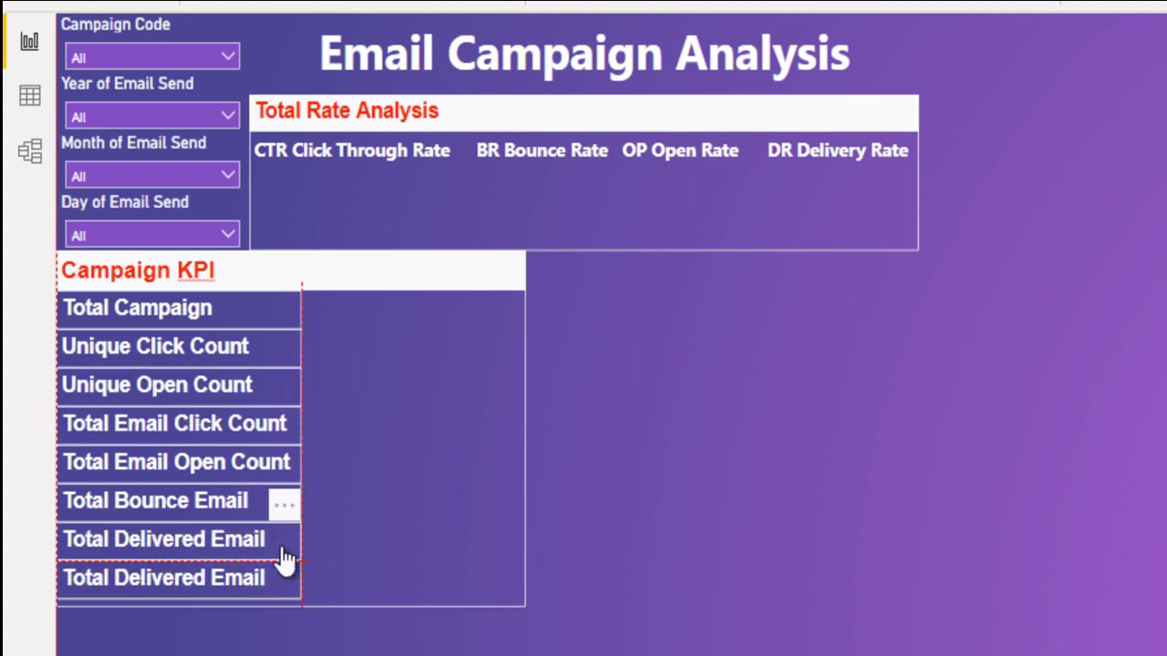
{"action": "left_click", "coordinate": [182, 580]}
{"action": "double_click", "coordinate": [186, 580]}
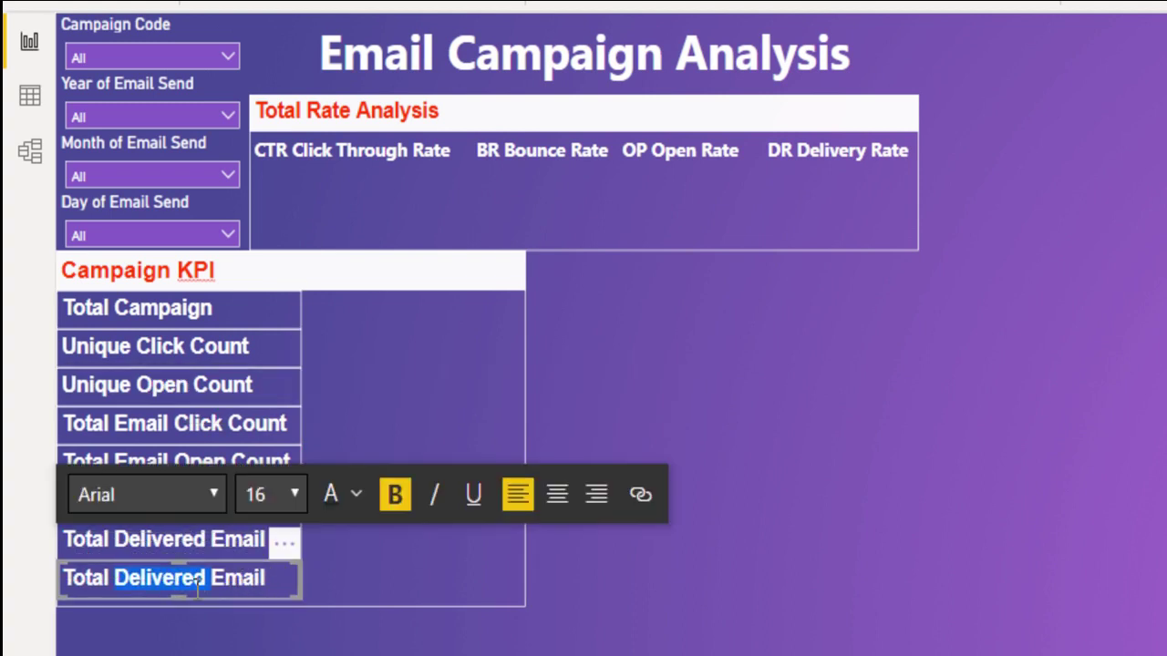
{"action": "key", "text": "BackSpace"}
{"action": "left_click", "coordinate": [197, 583]}
{"action": "type", "text": "Send"}
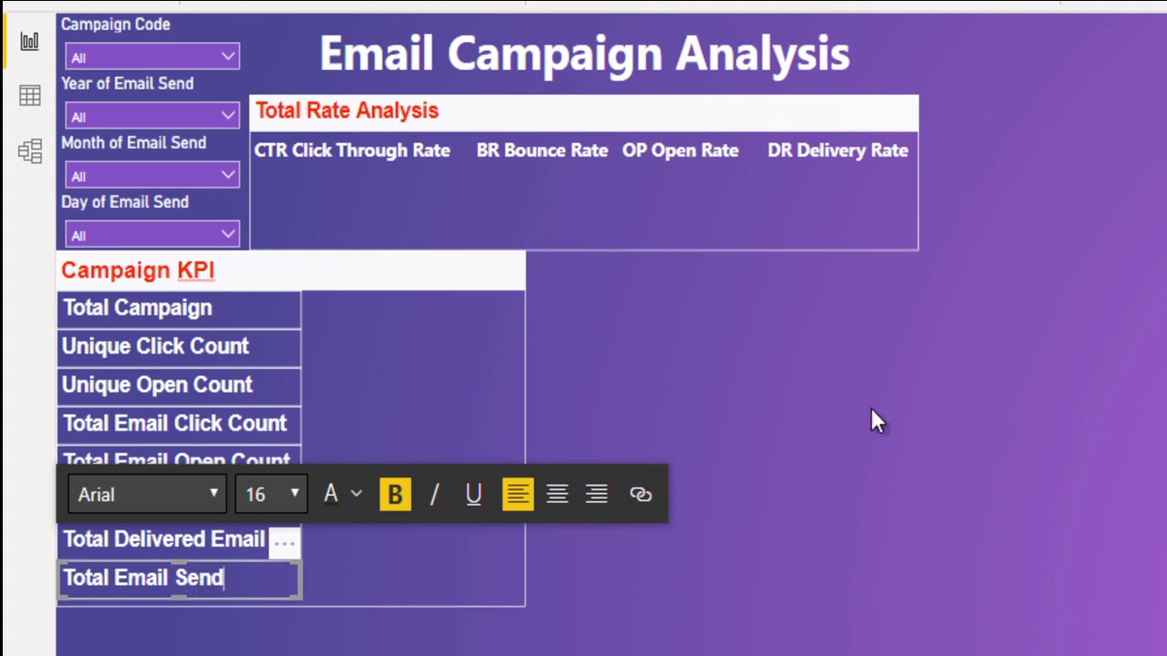
{"action": "left_click", "coordinate": [870, 409]}
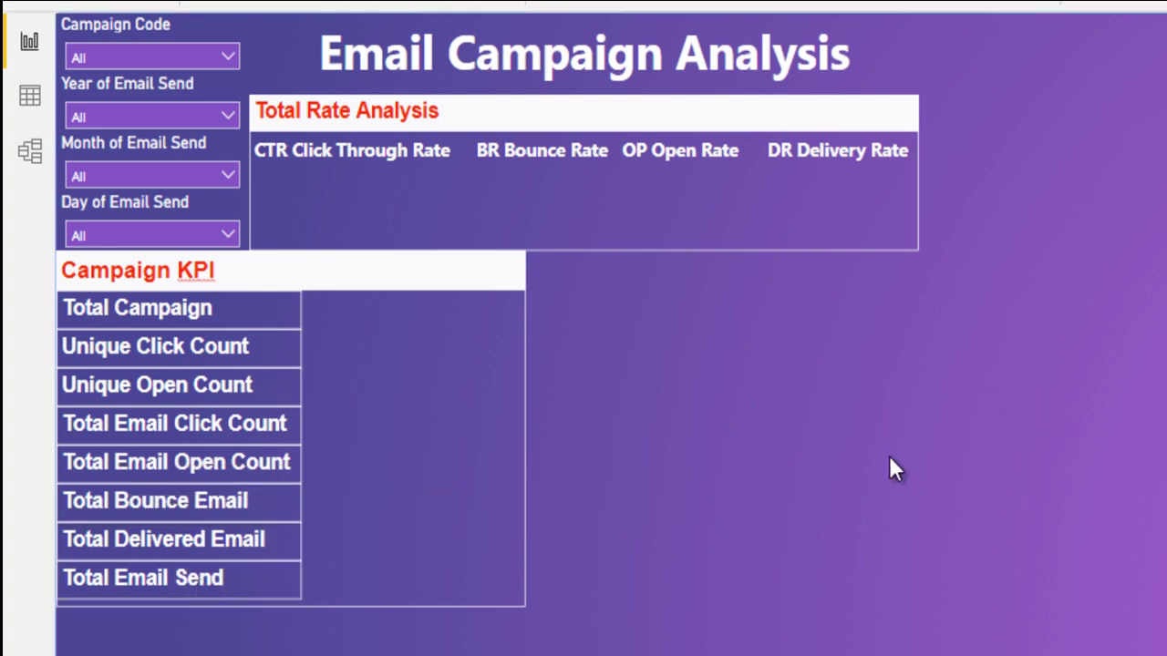
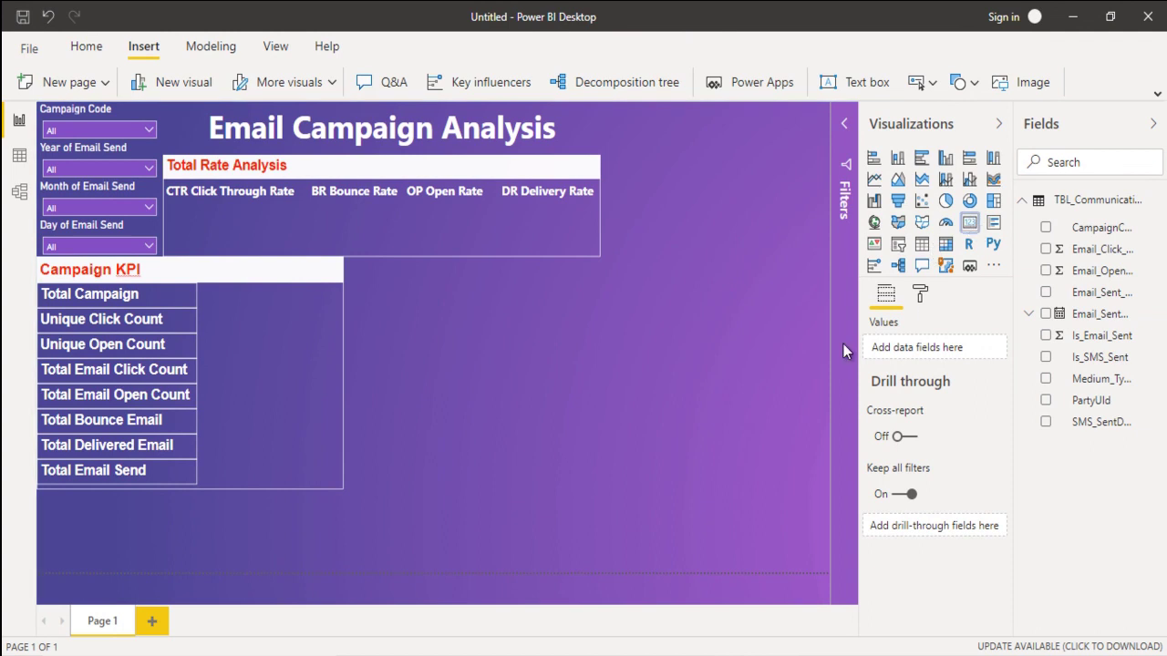
Step: Add a card beside the KPI table showing the distinct count of CampaignCode (269)
{"action": "left_click_drag", "start_coordinate": [843, 344], "coordinate": [729, 199]}
{"action": "left_click_drag", "start_coordinate": [691, 341], "coordinate": [691, 341]}
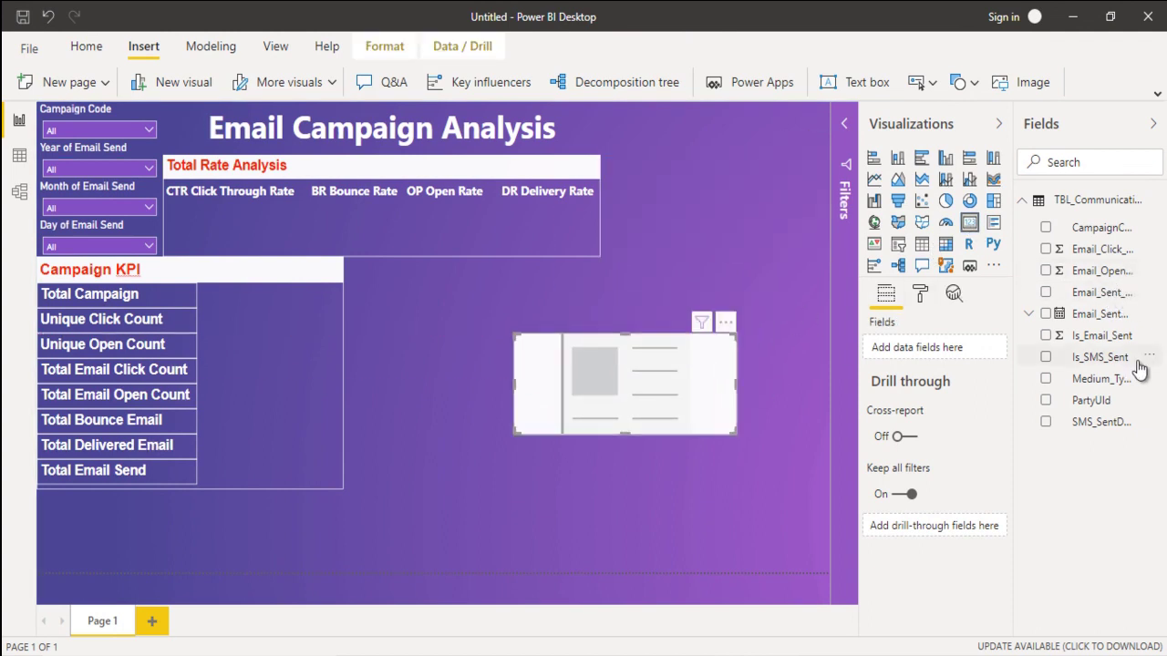
{"action": "left_click_drag", "start_coordinate": [1110, 230], "coordinate": [957, 347]}
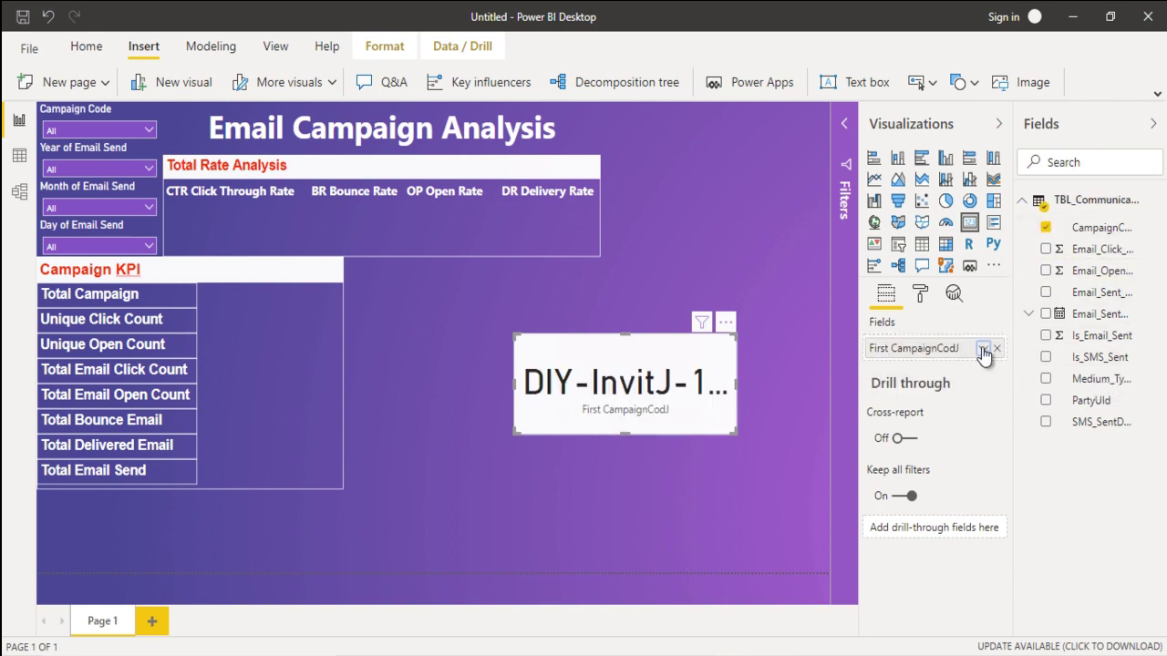
{"action": "left_click", "coordinate": [981, 350]}
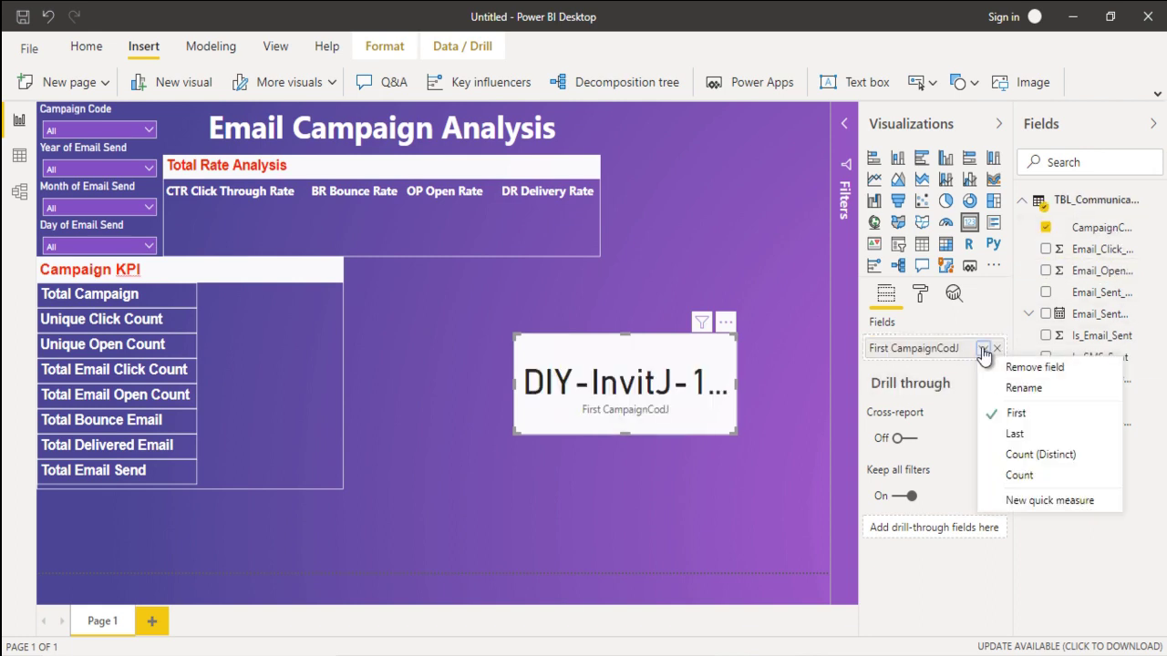
{"action": "left_click", "coordinate": [1008, 456]}
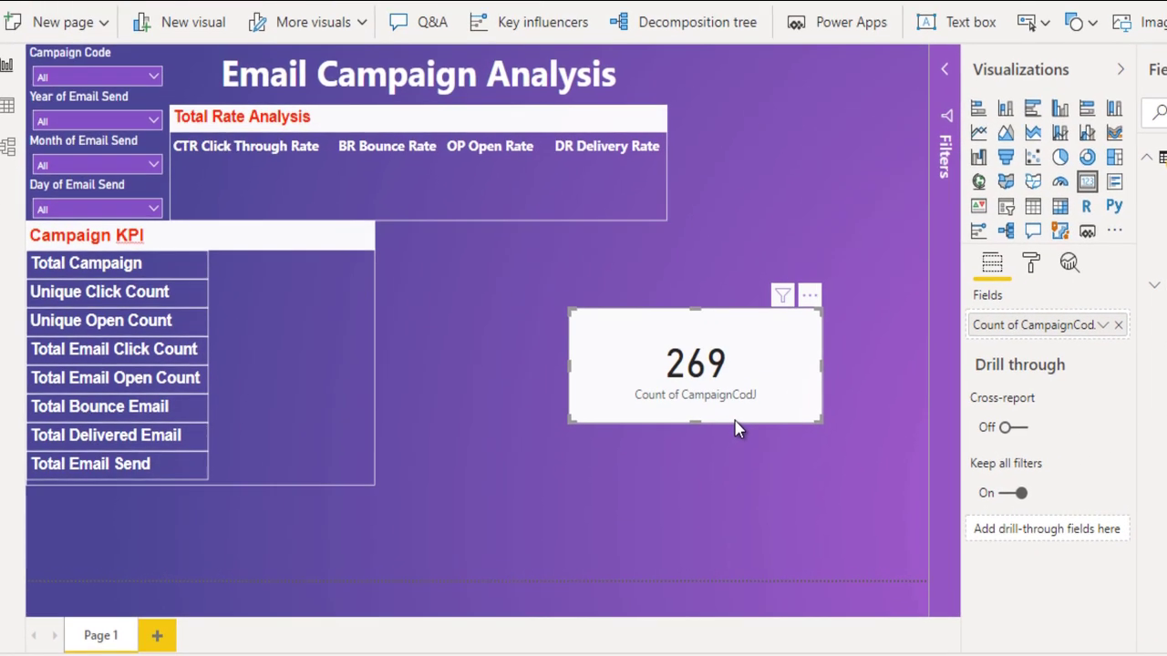
Step: Hide the card's category label and make its data label white at 14 pt
{"action": "left_click", "coordinate": [1044, 265]}
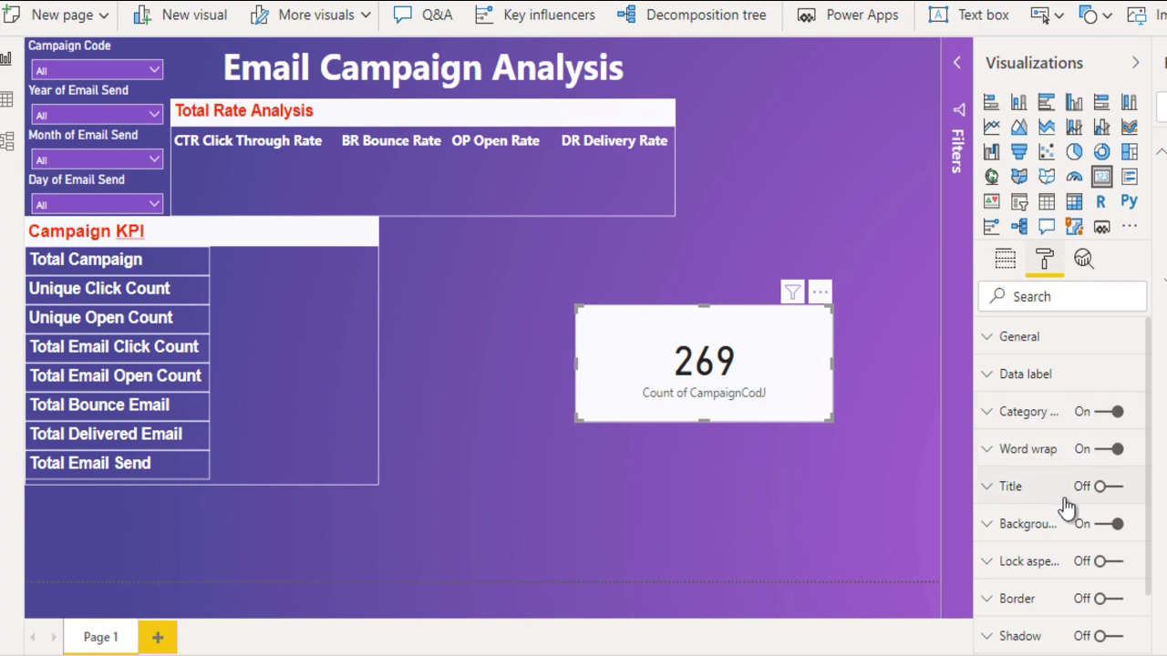
{"action": "left_click", "coordinate": [1101, 412]}
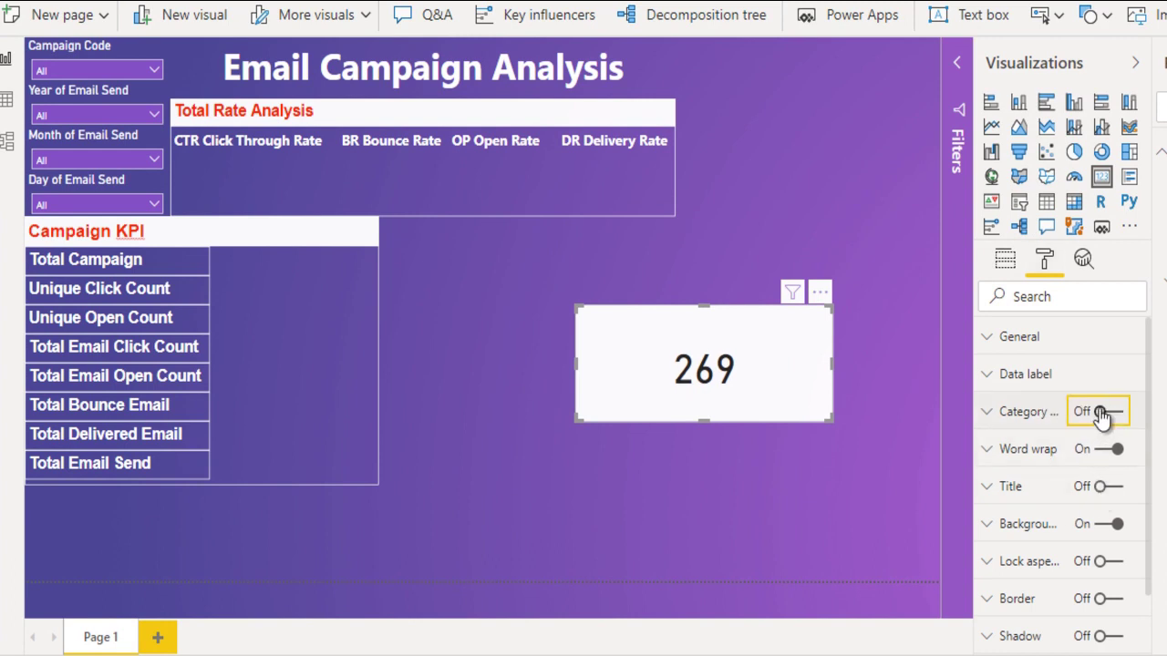
{"action": "left_click", "coordinate": [1039, 375]}
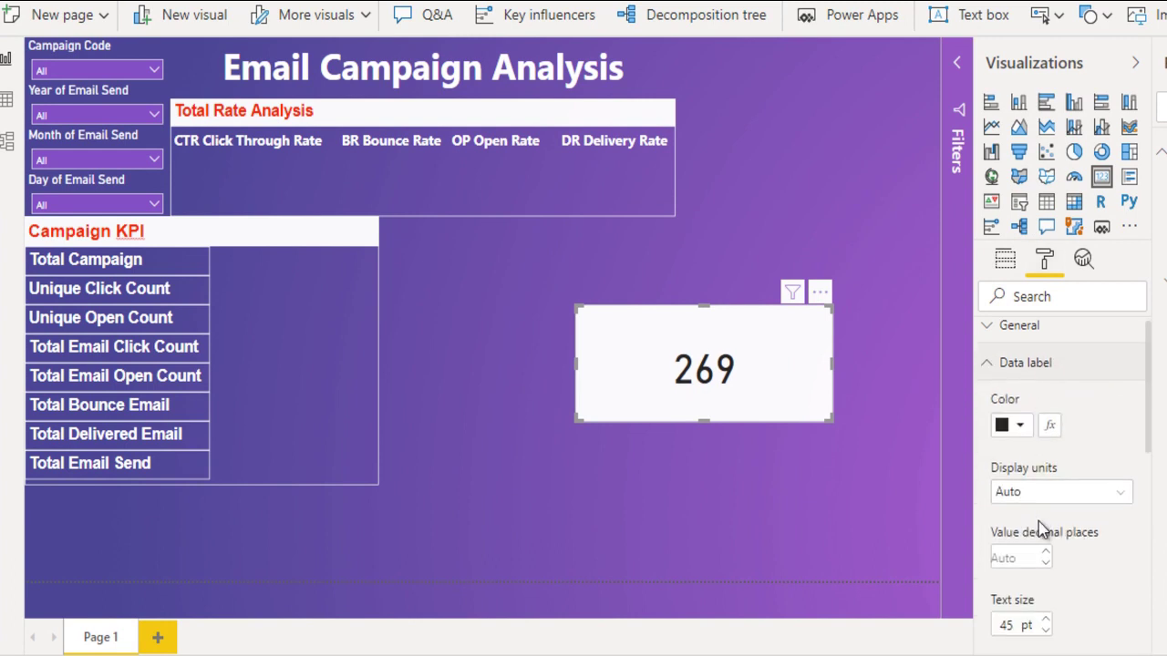
{"action": "scroll", "coordinate": [1039, 519], "scroll_direction": "down", "scroll_amount": 3}
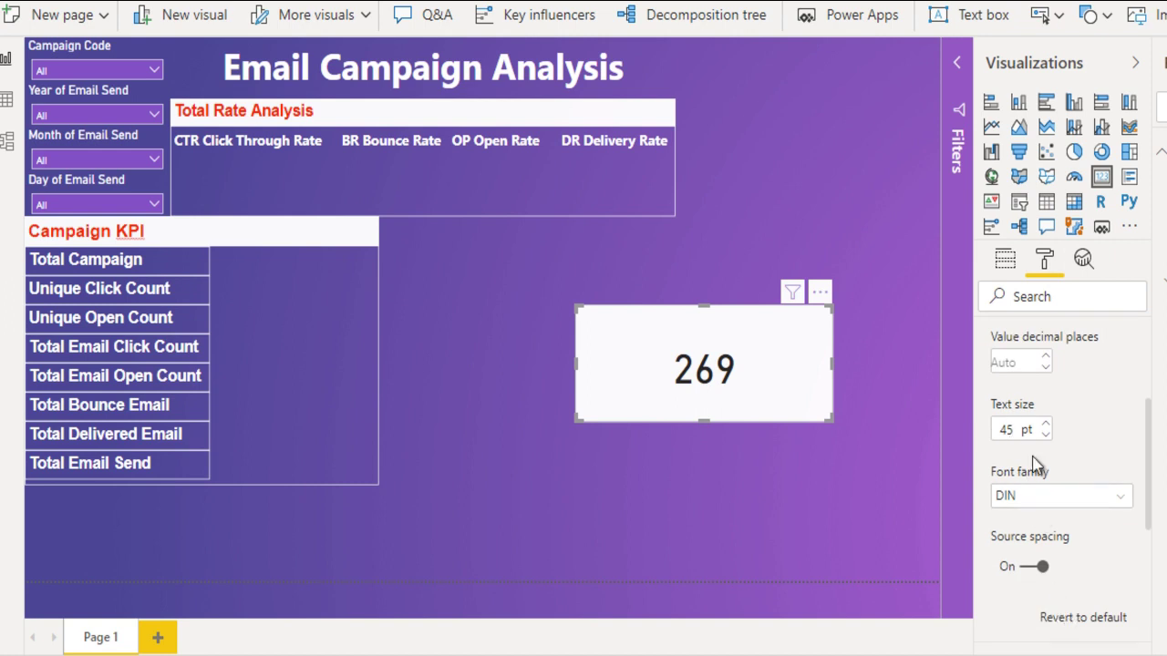
{"action": "double_click", "coordinate": [1005, 430]}
{"action": "type", "text": "14"}
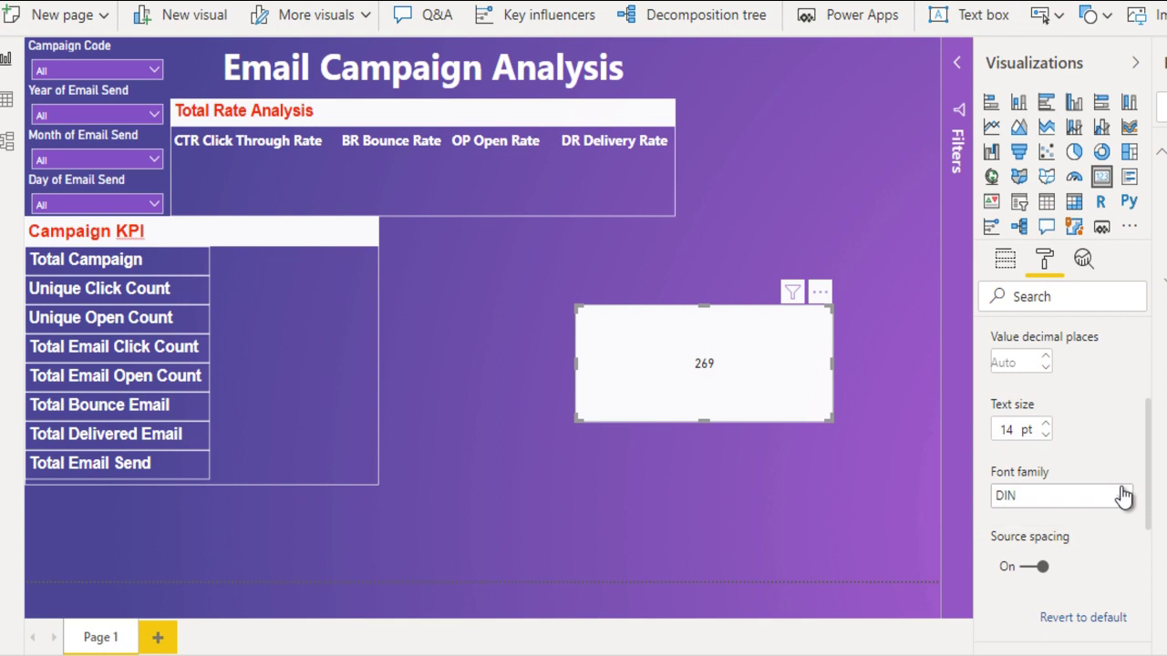
{"action": "scroll", "coordinate": [1112, 442], "scroll_direction": "down", "scroll_amount": 3}
{"action": "scroll", "coordinate": [1112, 442], "scroll_direction": "up", "scroll_amount": 2}
{"action": "scroll", "coordinate": [1112, 442], "scroll_direction": "up", "scroll_amount": 2}
{"action": "scroll", "coordinate": [1112, 442], "scroll_direction": "up", "scroll_amount": 1}
{"action": "scroll", "coordinate": [1112, 442], "scroll_direction": "up", "scroll_amount": 1}
{"action": "left_click", "coordinate": [1027, 411]}
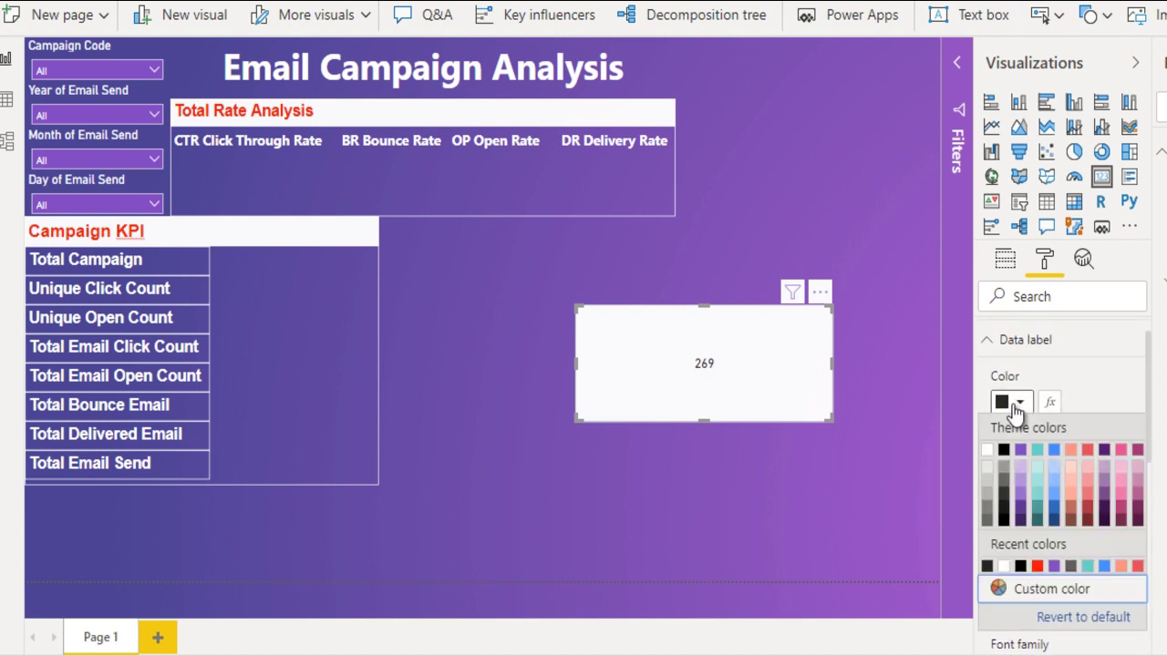
{"action": "left_click", "coordinate": [991, 457]}
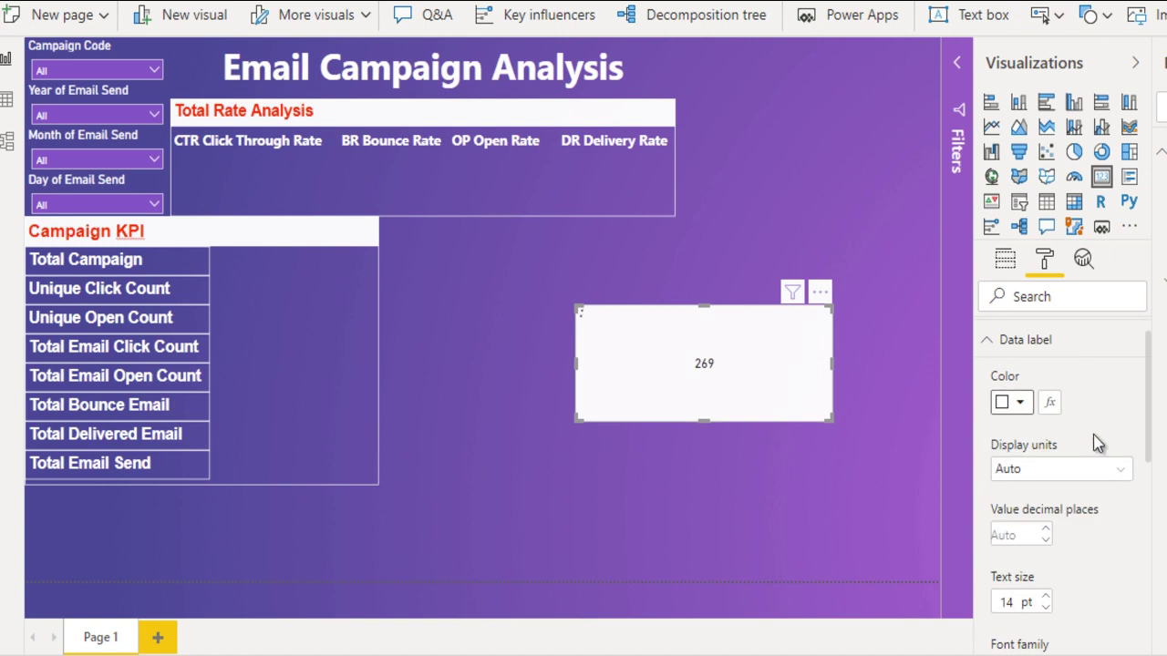
Step: Turn off the card background and shrink the card to a single-line height
{"action": "scroll", "coordinate": [1108, 414], "scroll_direction": "down", "scroll_amount": 3}
{"action": "scroll", "coordinate": [1107, 412], "scroll_direction": "down", "scroll_amount": 1}
{"action": "scroll", "coordinate": [1107, 412], "scroll_direction": "down", "scroll_amount": 3}
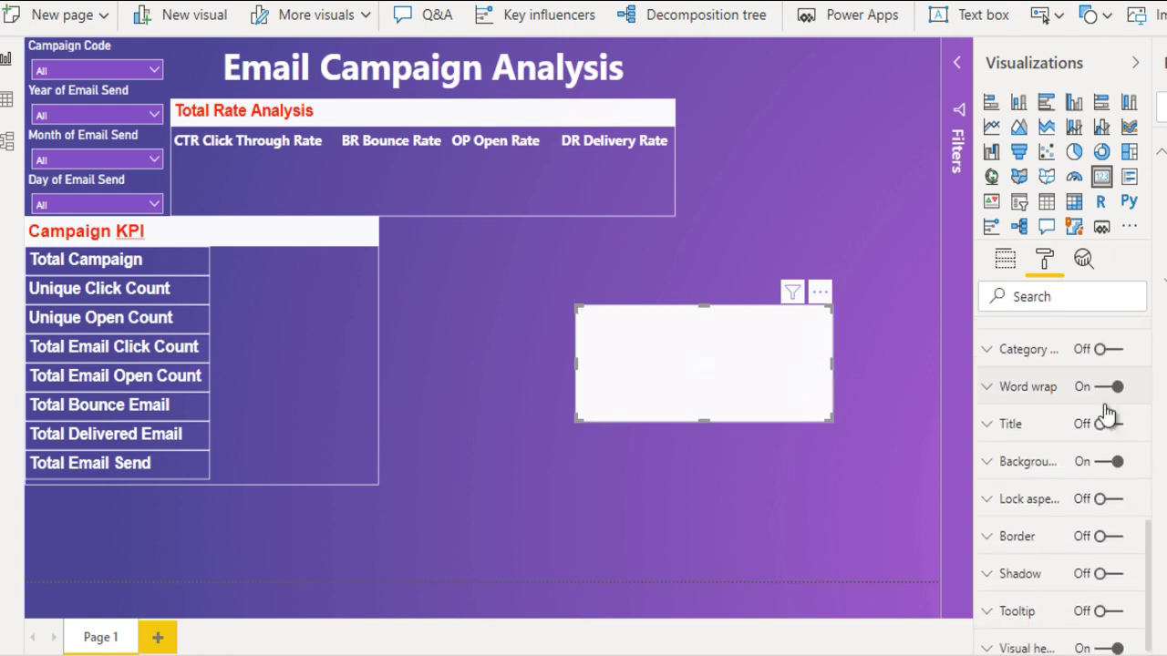
{"action": "scroll", "coordinate": [1106, 411], "scroll_direction": "down", "scroll_amount": 1}
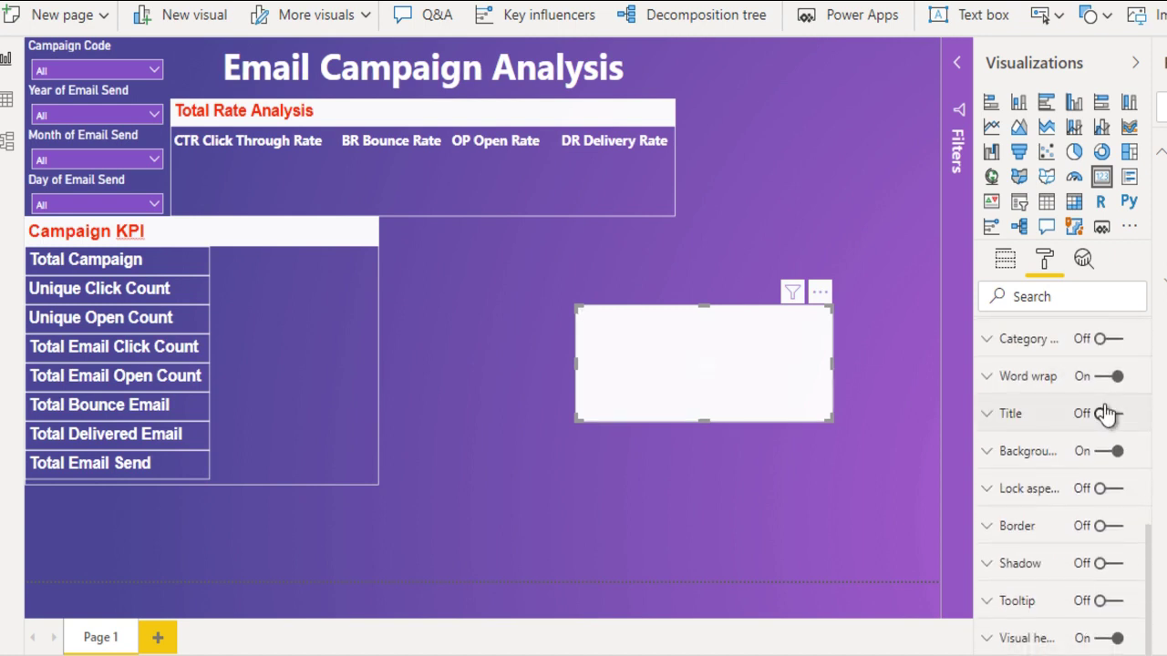
{"action": "left_click", "coordinate": [1106, 450]}
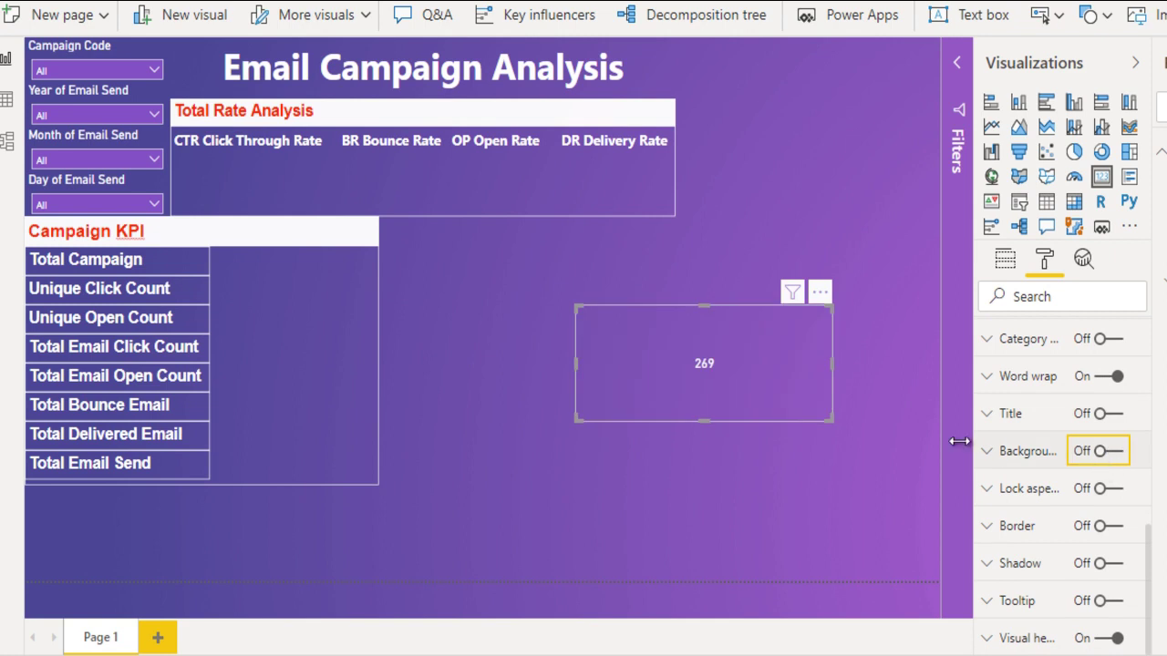
{"action": "left_click", "coordinate": [705, 365]}
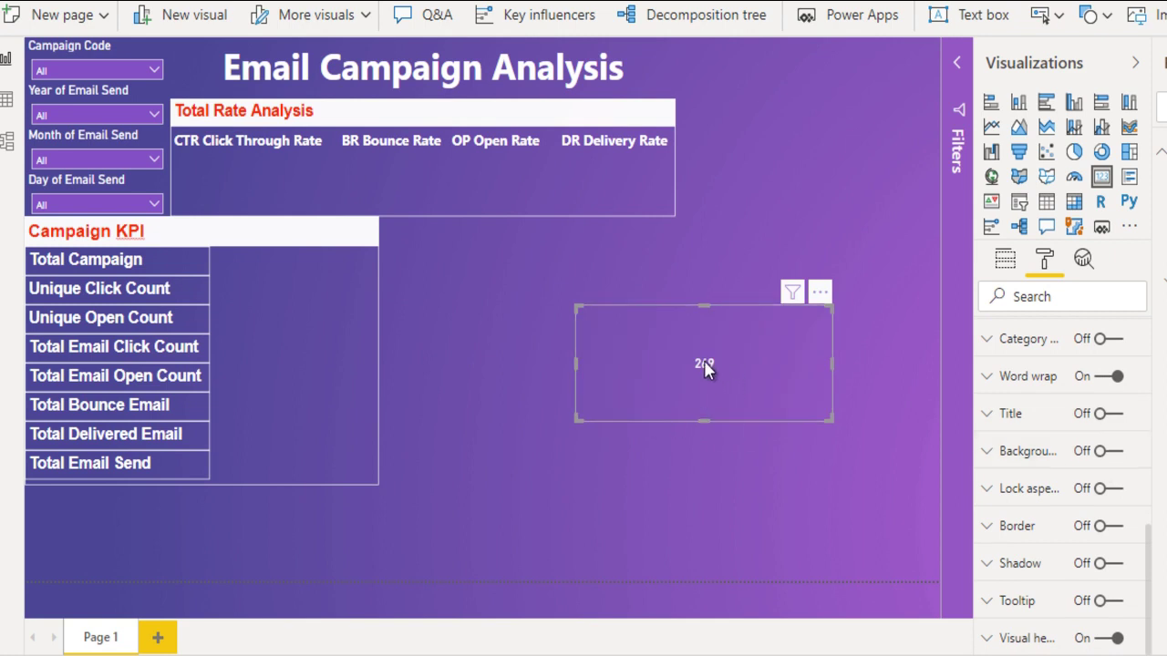
{"action": "left_click_drag", "start_coordinate": [707, 421], "coordinate": [715, 333]}
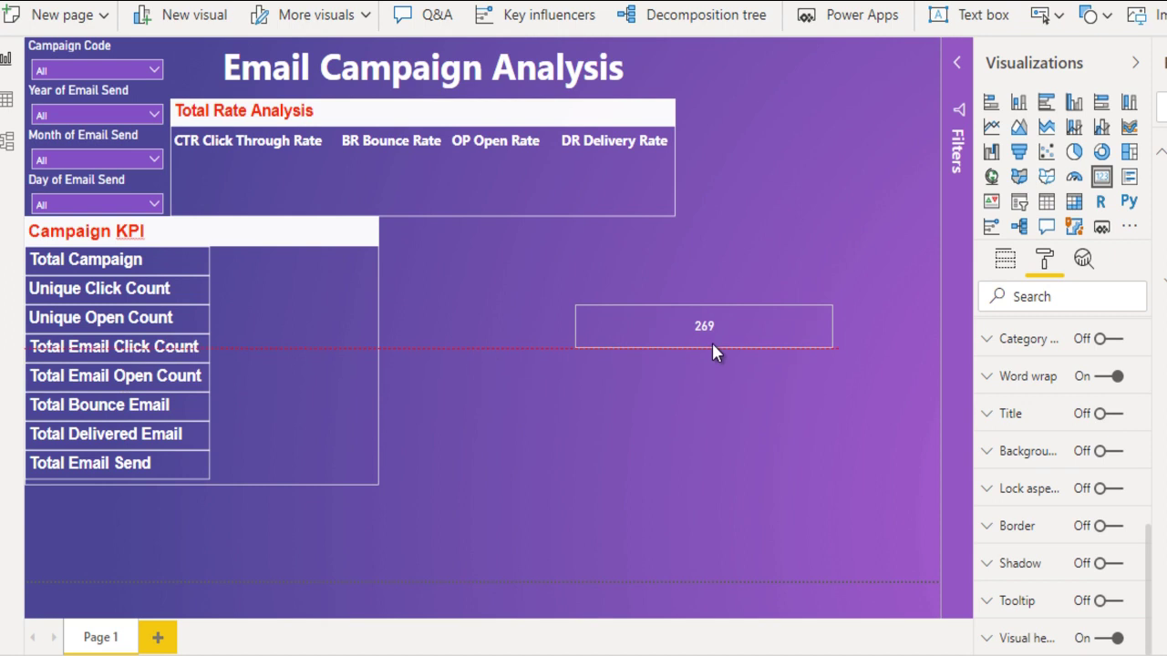
Step: Move the 269 card beside Total Campaign and raise its value text to 16 pt
{"action": "mouse_move", "coordinate": [814, 292]}
{"action": "left_mouse_down"}
{"action": "mouse_move", "coordinate": [463, 233]}
{"action": "mouse_move", "coordinate": [378, 258]}
{"action": "left_mouse_up"}
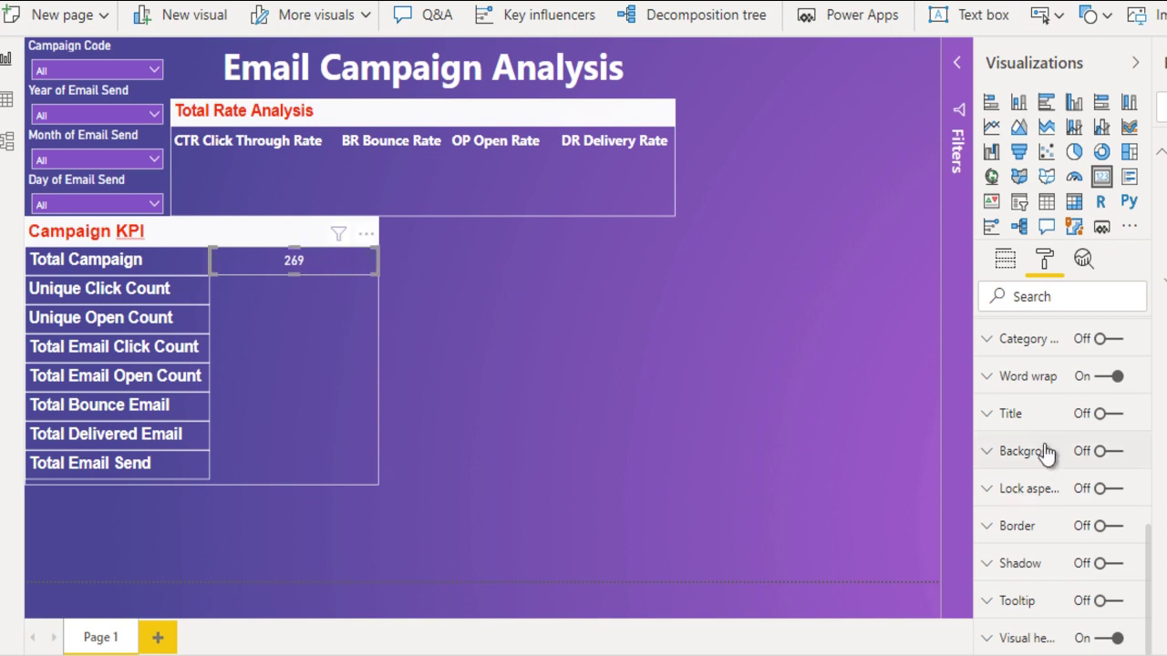
{"action": "scroll", "coordinate": [1024, 449], "scroll_direction": "up", "scroll_amount": 3}
{"action": "scroll", "coordinate": [1024, 449], "scroll_direction": "up", "scroll_amount": 5}
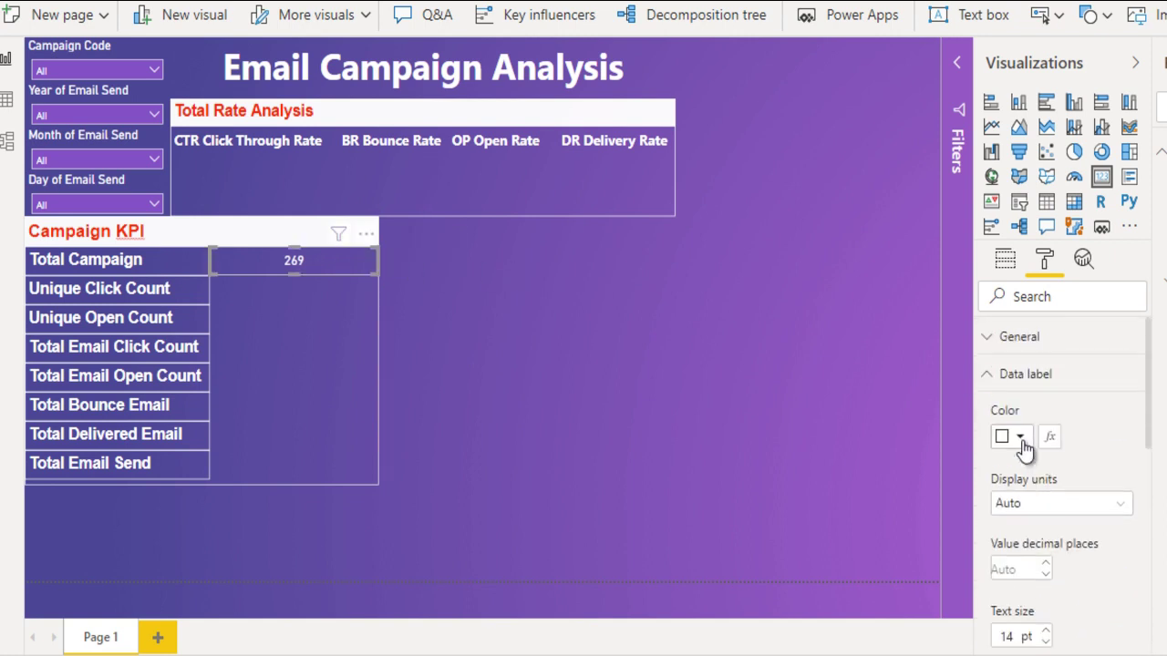
{"action": "scroll", "coordinate": [1049, 424], "scroll_direction": "down", "scroll_amount": 1}
{"action": "scroll", "coordinate": [1053, 474], "scroll_direction": "down", "scroll_amount": 3}
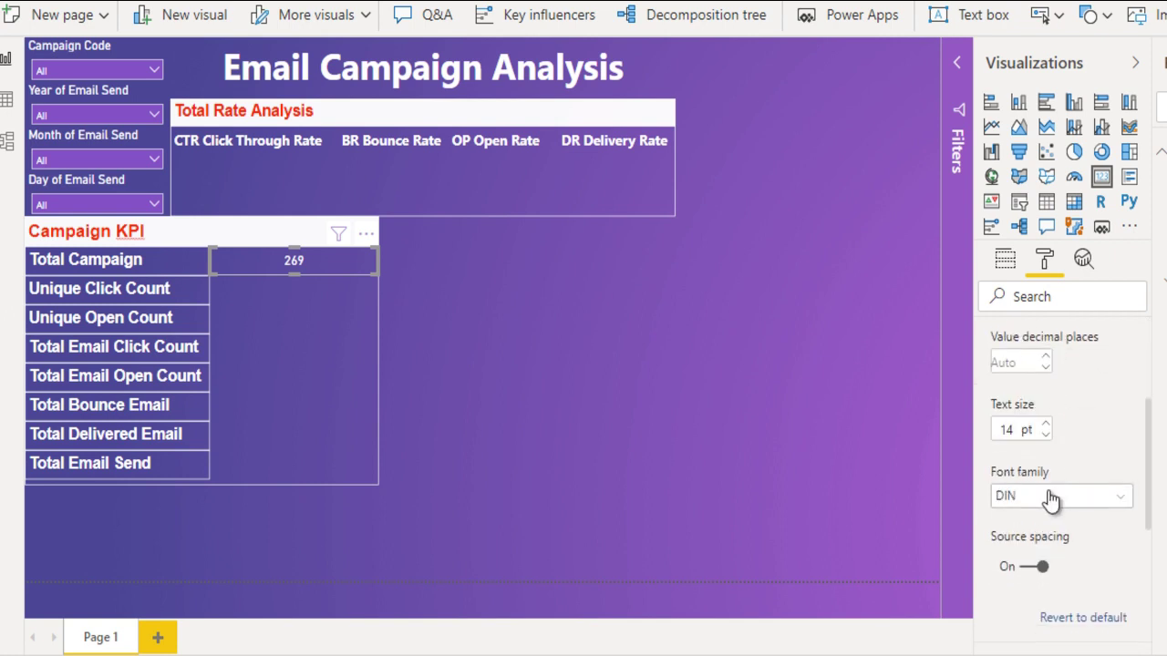
{"action": "left_click", "coordinate": [1047, 426]}
Step: Give the 269 card a white border
{"action": "scroll", "coordinate": [1048, 436], "scroll_direction": "down", "scroll_amount": 2}
{"action": "scroll", "coordinate": [1048, 437], "scroll_direction": "down", "scroll_amount": 3}
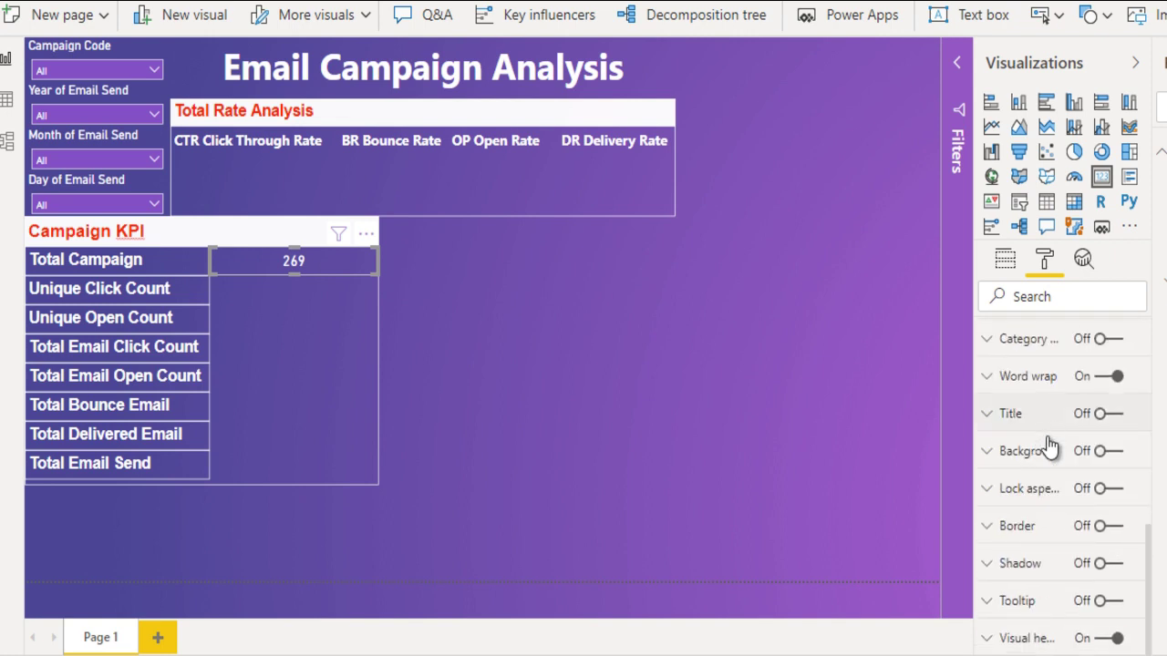
{"action": "left_click", "coordinate": [1107, 526]}
{"action": "left_click", "coordinate": [1012, 529]}
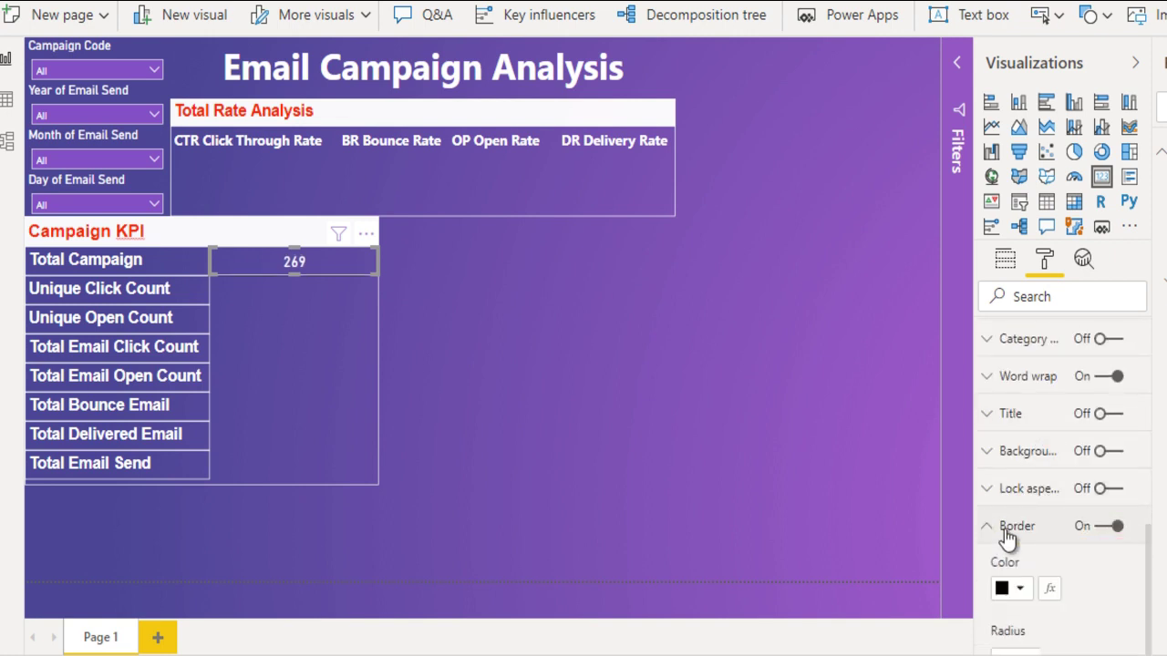
{"action": "left_click", "coordinate": [1017, 451]}
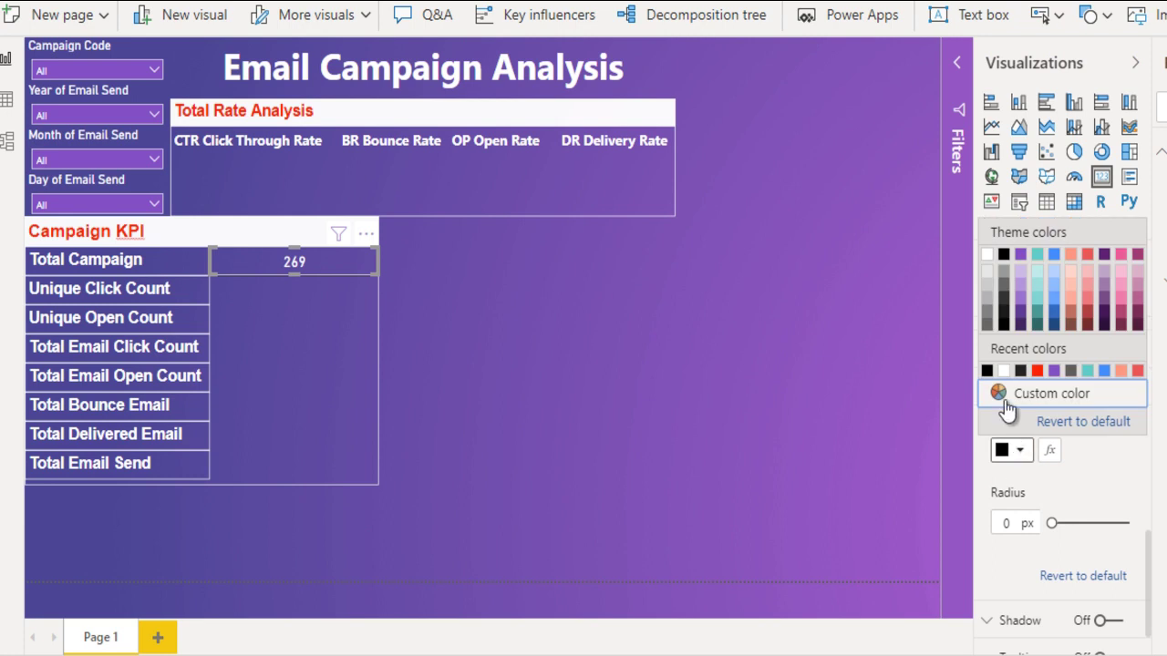
{"action": "left_click", "coordinate": [987, 255]}
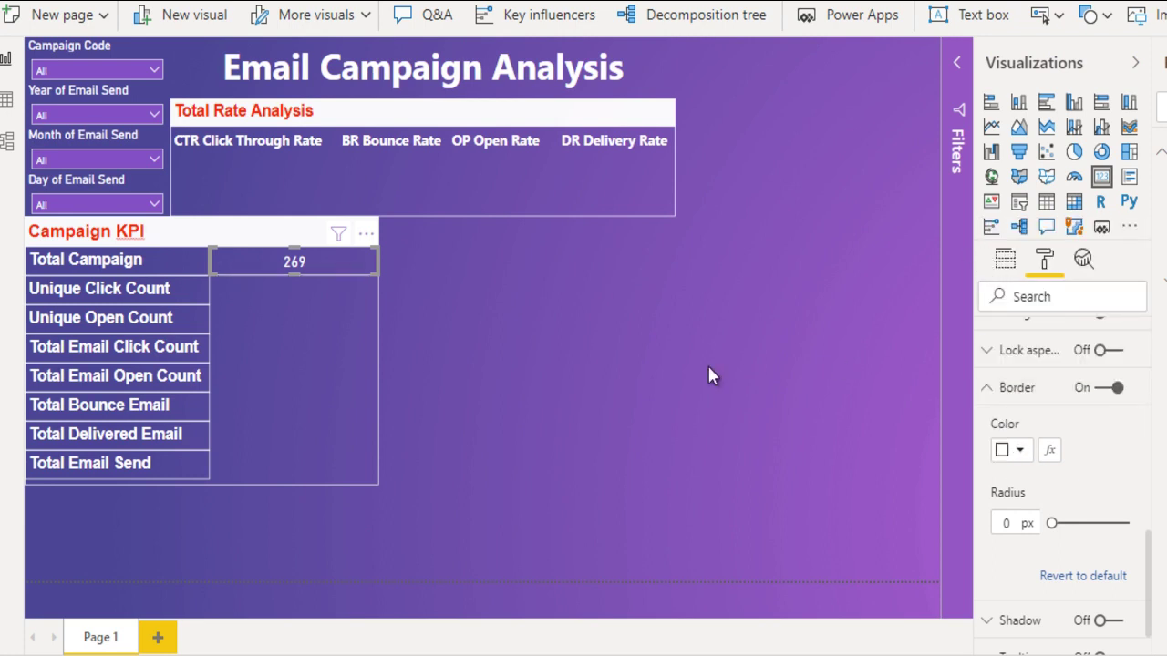
{"action": "left_click", "coordinate": [545, 323]}
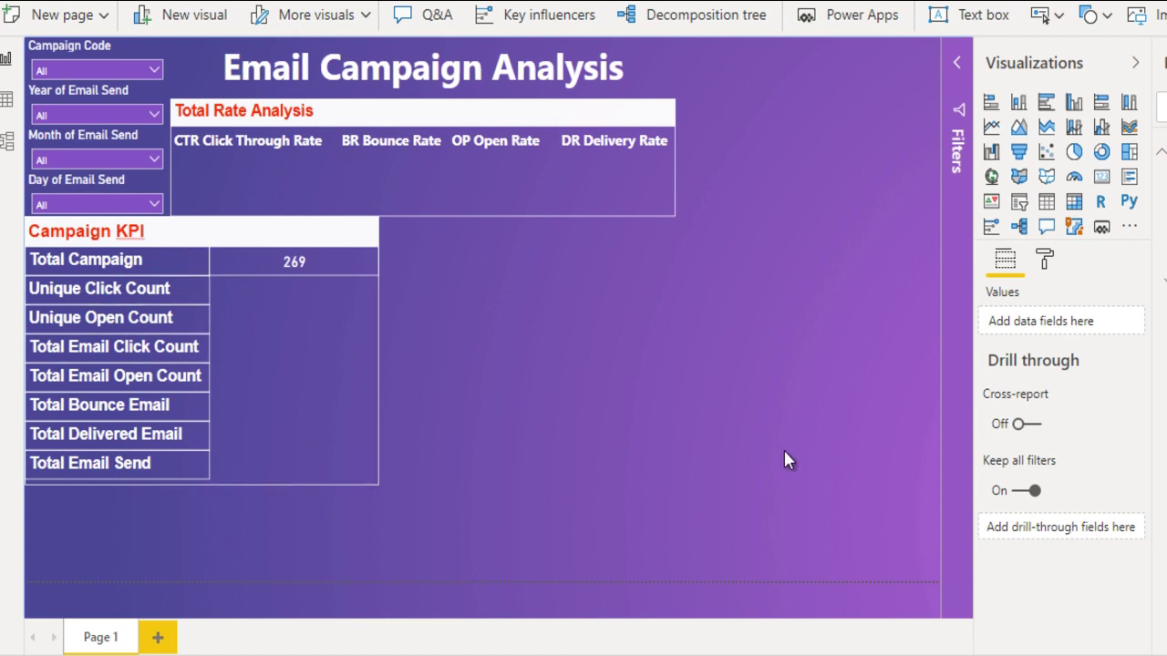
Step: View the finished Email_Analysis report for reference, then return to the Untitled report
{"action": "left_click", "coordinate": [755, 592]}
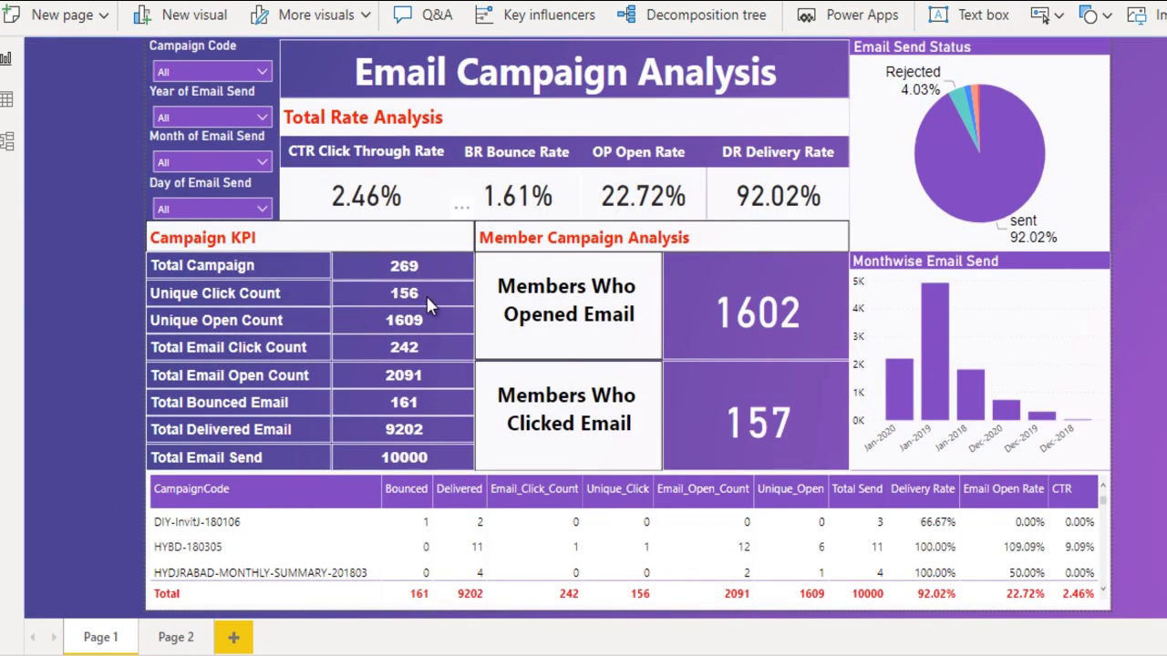
{"action": "mouse_move", "coordinate": [832, 655]}
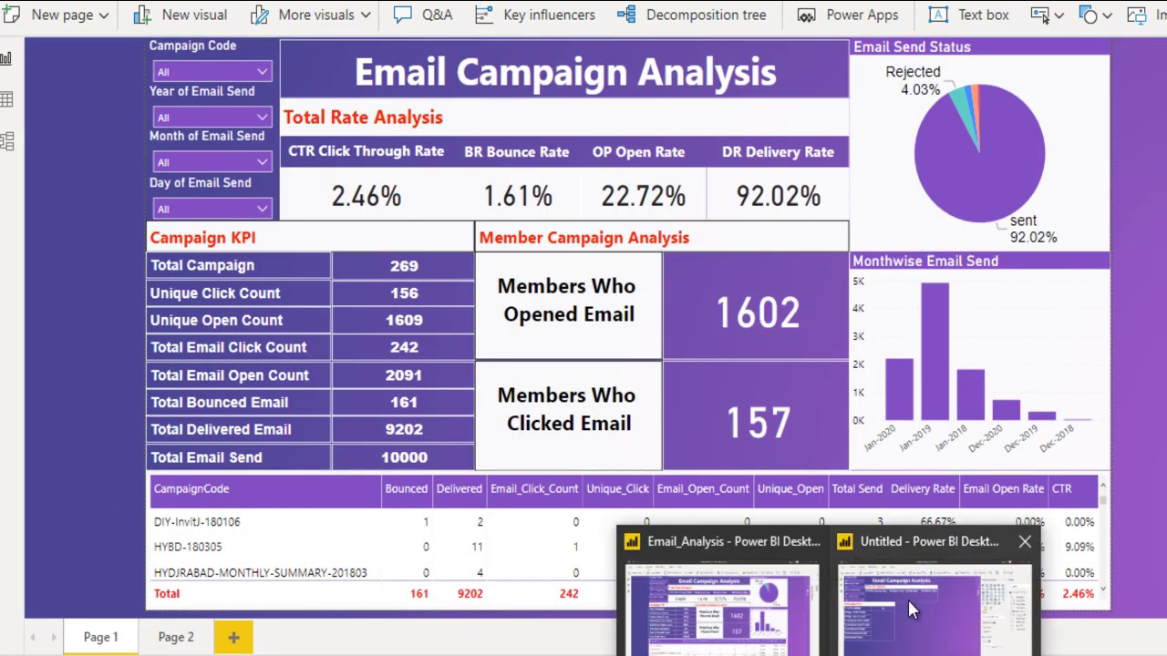
{"action": "left_click", "coordinate": [912, 609]}
Step: In Data view, inspect the Email_Click_Count values of TBL_Communication through its filter list
{"action": "left_click", "coordinate": [7, 101]}
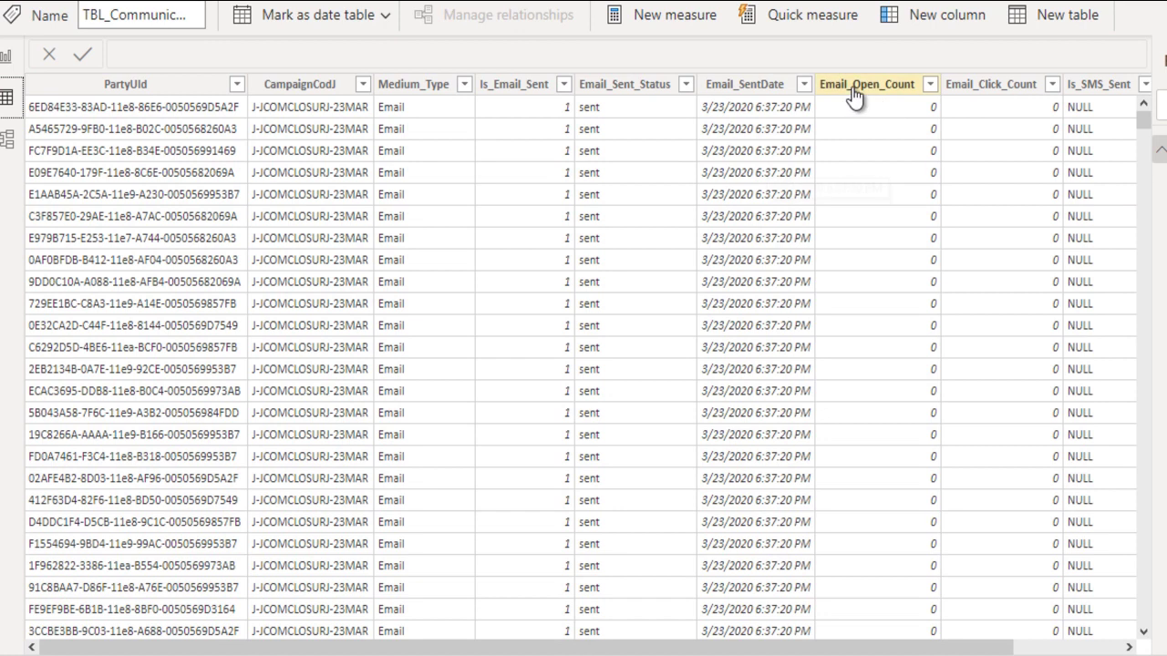
{"action": "left_click", "coordinate": [1055, 87]}
{"action": "left_click", "coordinate": [1055, 84]}
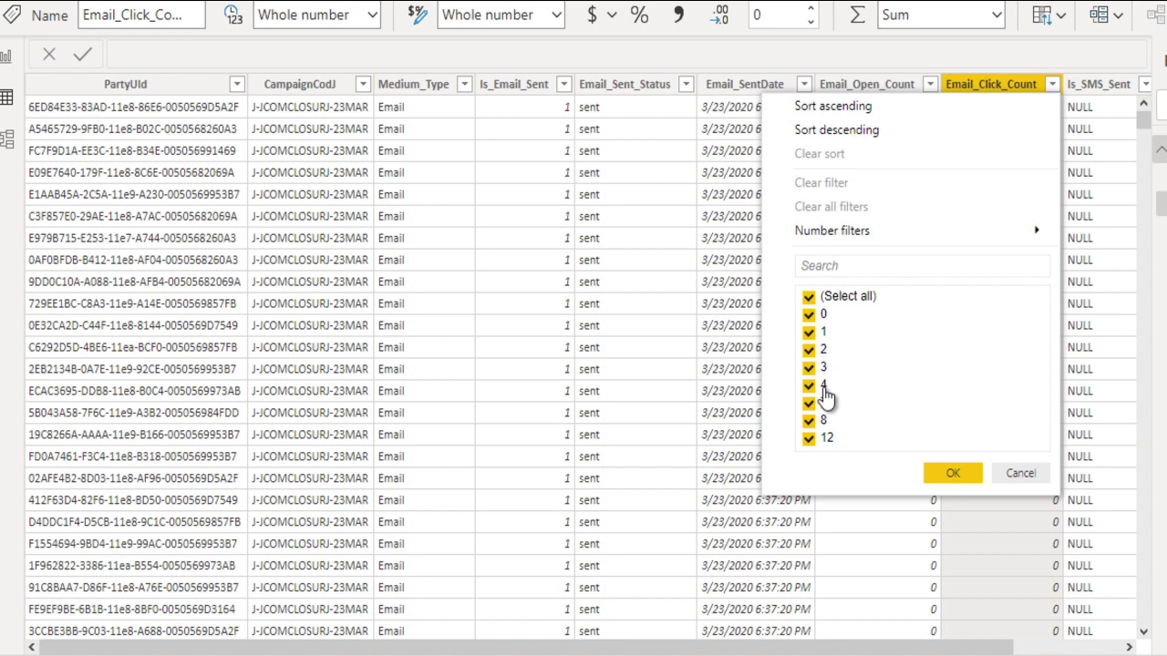
{"action": "left_click", "coordinate": [1029, 474]}
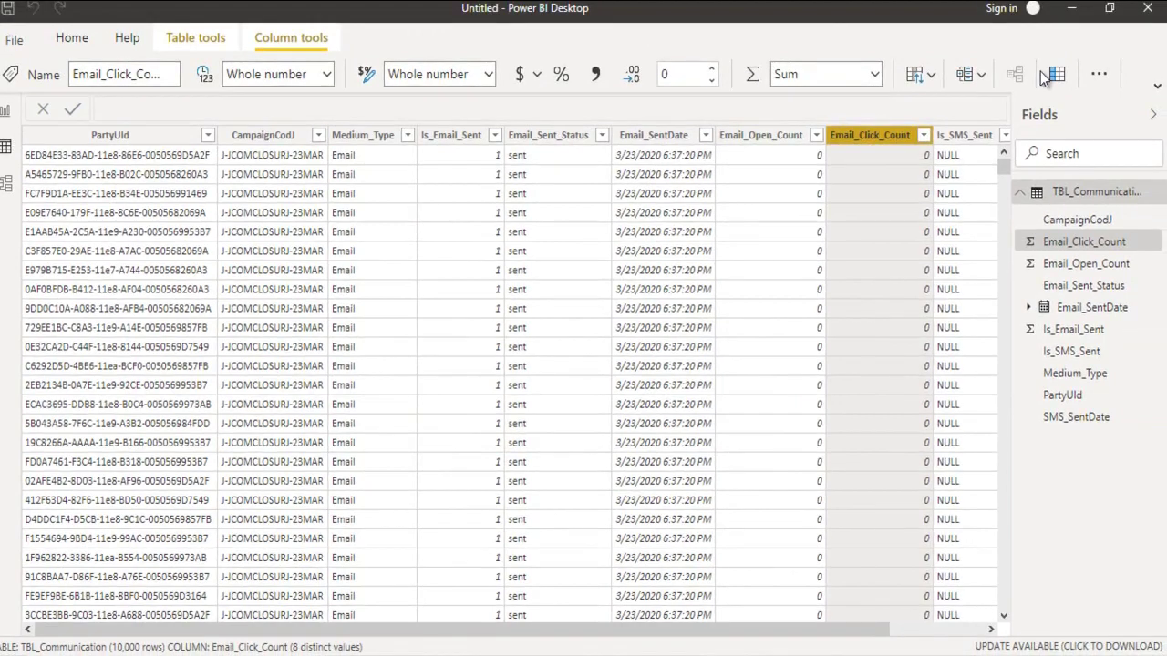
Step: Add the column Unique_Click = IF(TBL_Communication[Email_Click_Count]>0,1,0)
{"action": "left_click", "coordinate": [1061, 74]}
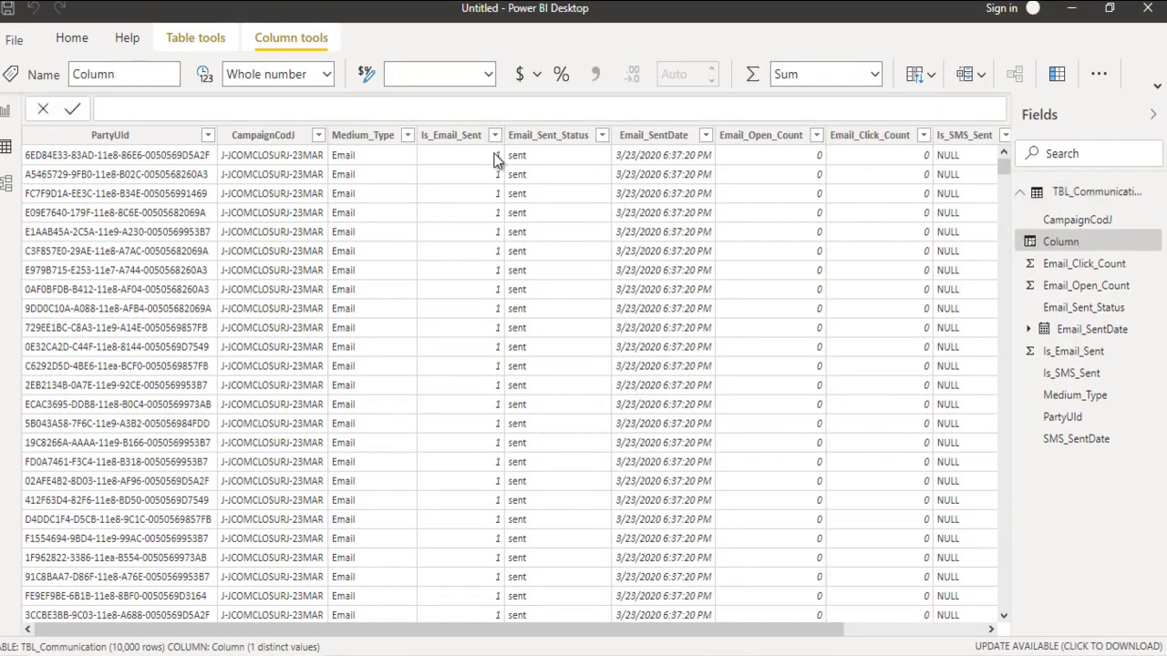
{"action": "double_click", "coordinate": [125, 107]}
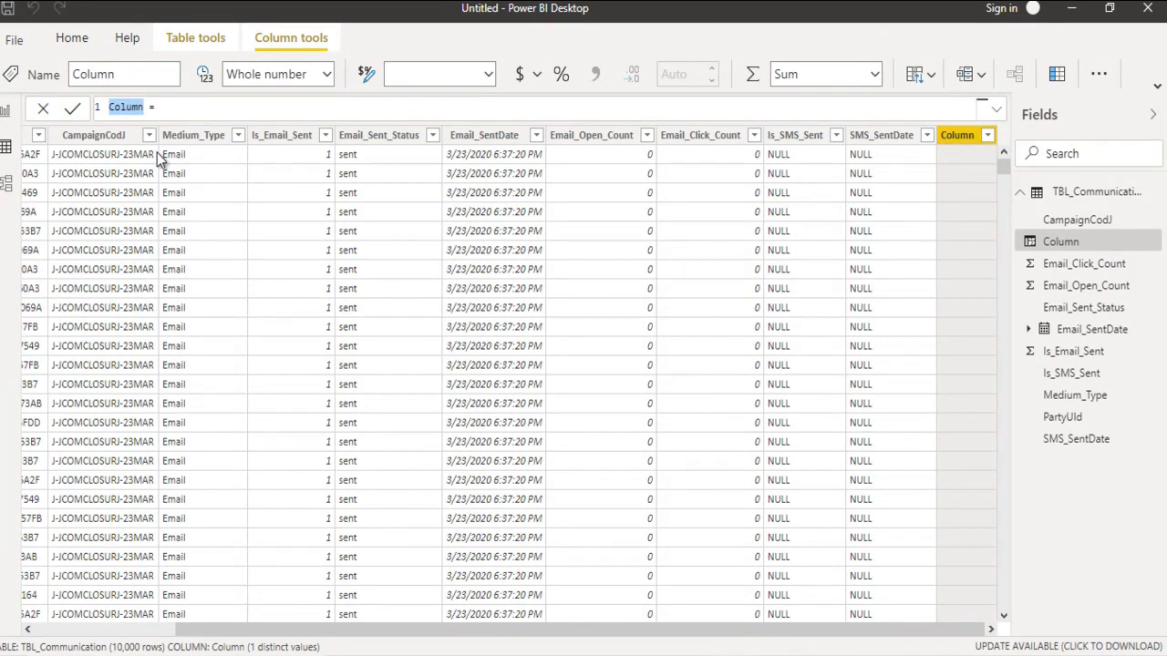
{"action": "type", "text": "Unique_Click = "}
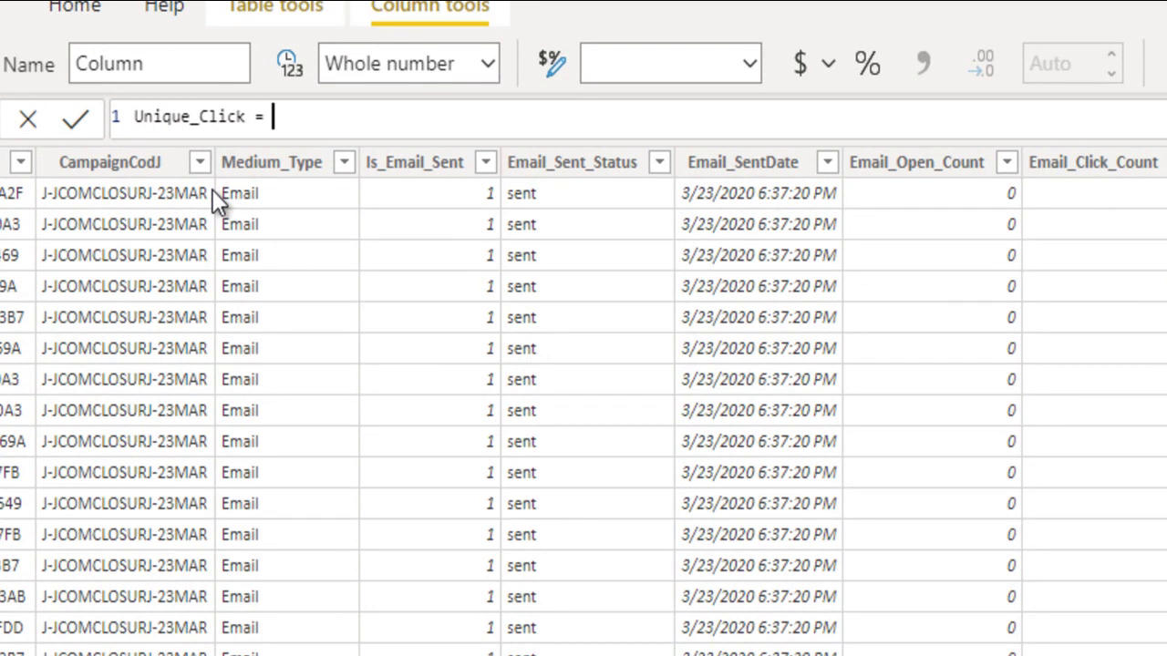
{"action": "type", "text": "IF("}
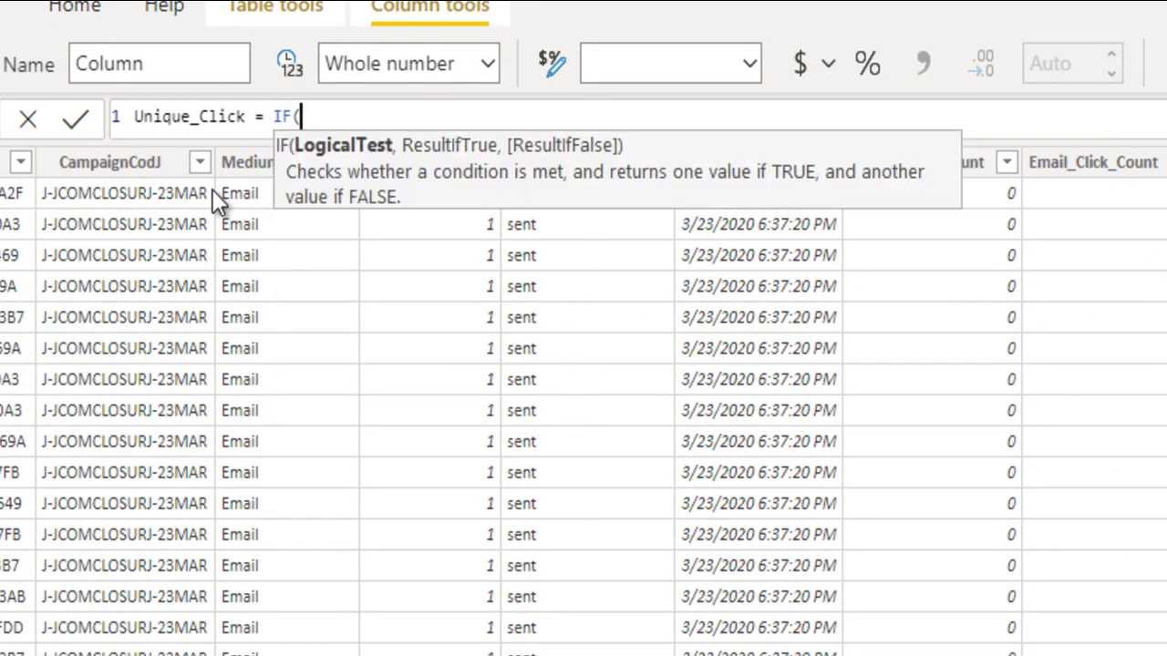
{"action": "type", "text": "Em"}
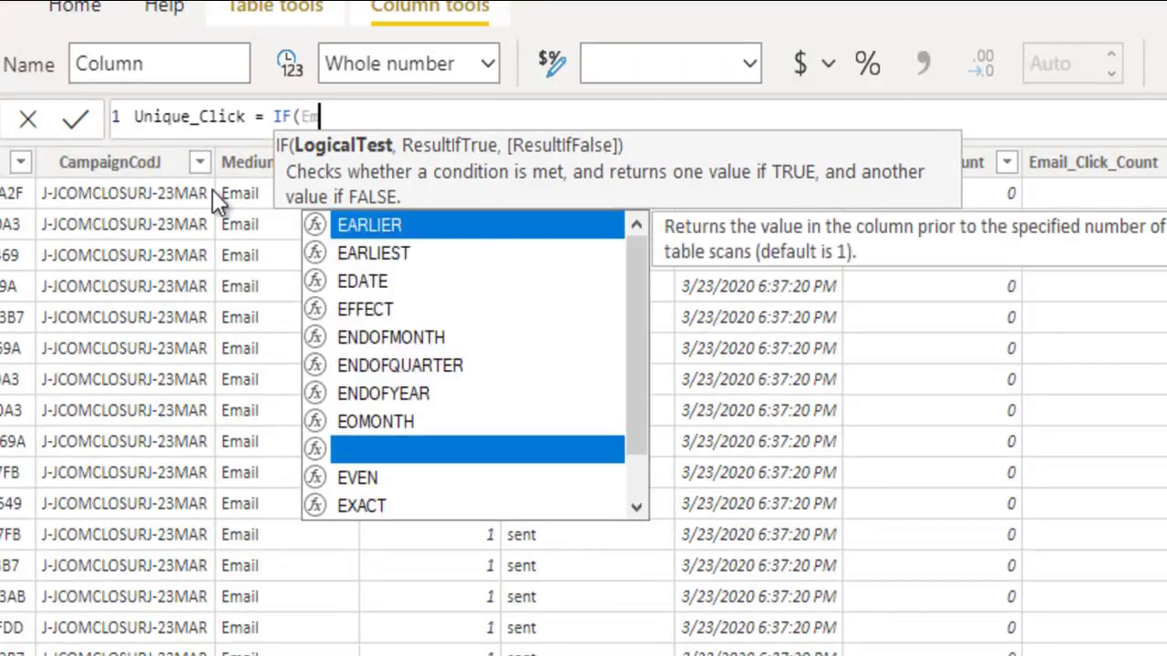
{"action": "type", "text": "ai"}
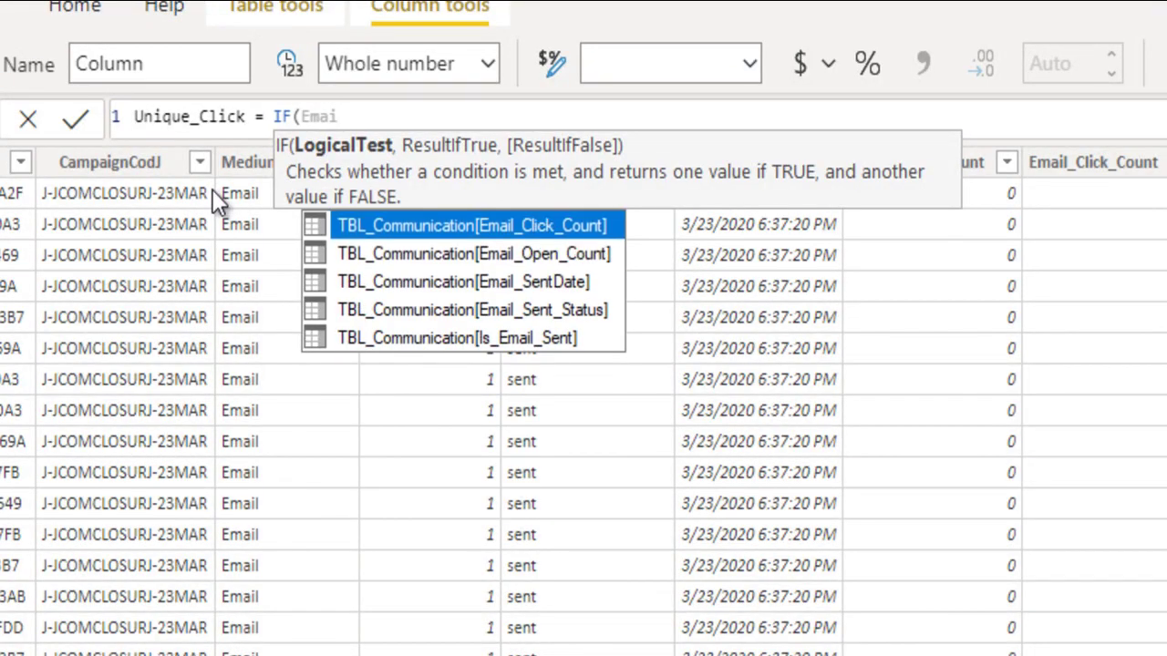
{"action": "key", "text": "Tab"}
{"action": "type", "text": ">"}
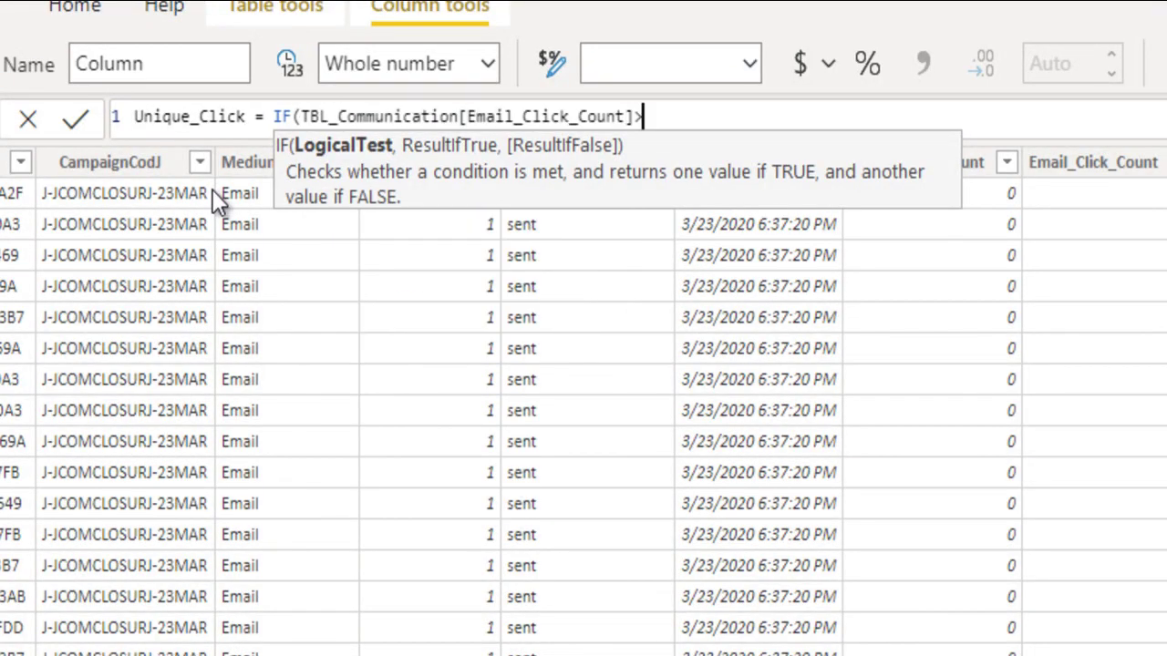
{"action": "type", "text": "0,"}
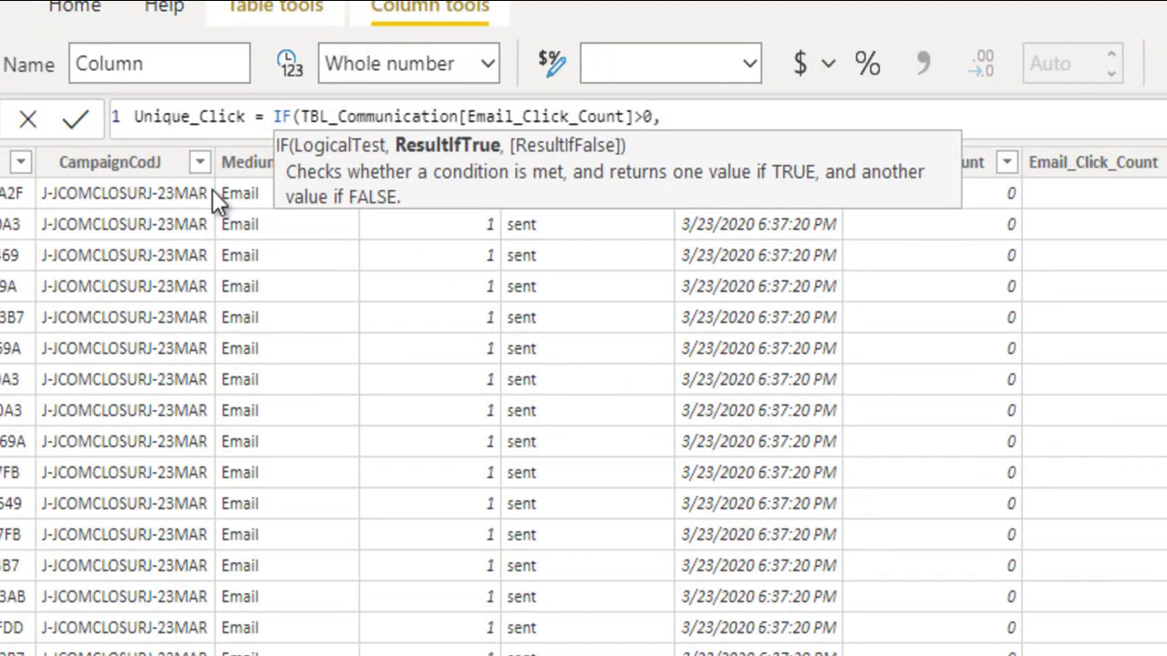
{"action": "type", "text": "1,0"}
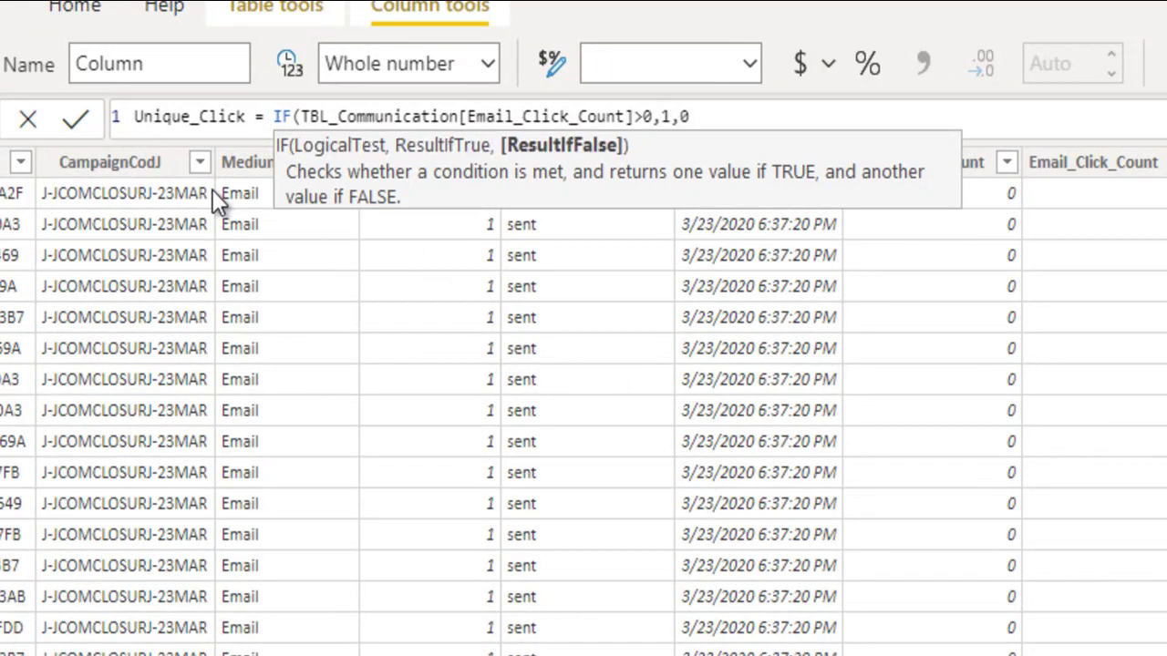
{"action": "type", "text": ")"}
{"action": "key", "text": "Return"}
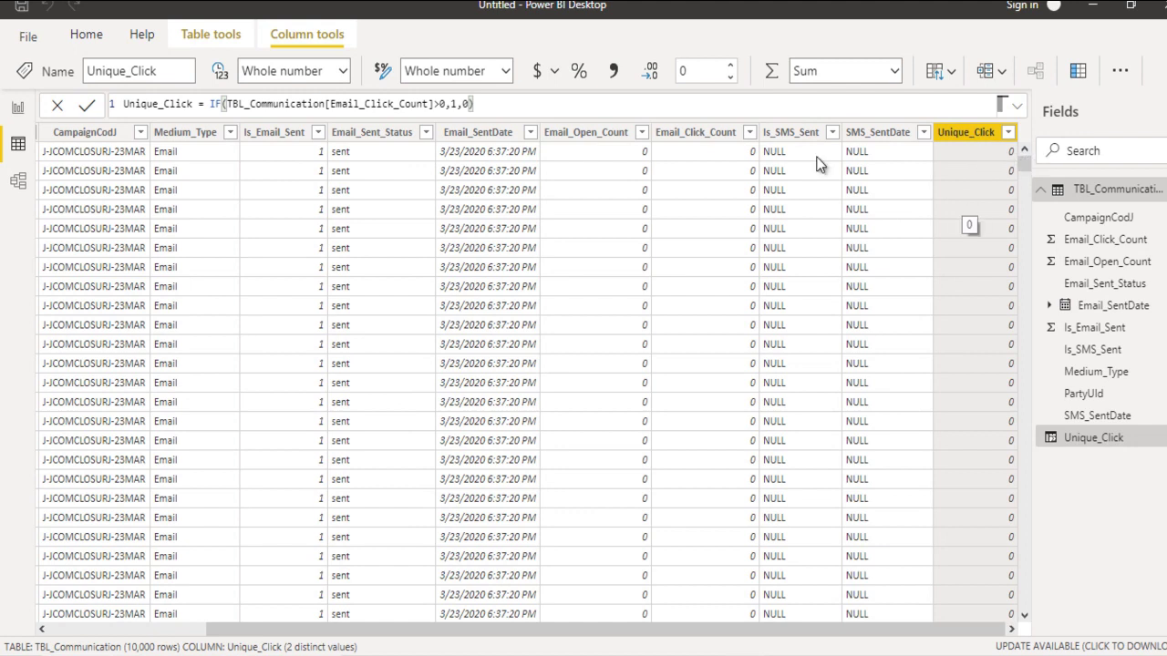
Step: Copy the 269 card into the Unique Click Count row as Sum of Unique_Click (156), then compare with Email_Analysis
{"action": "left_click", "coordinate": [17, 109]}
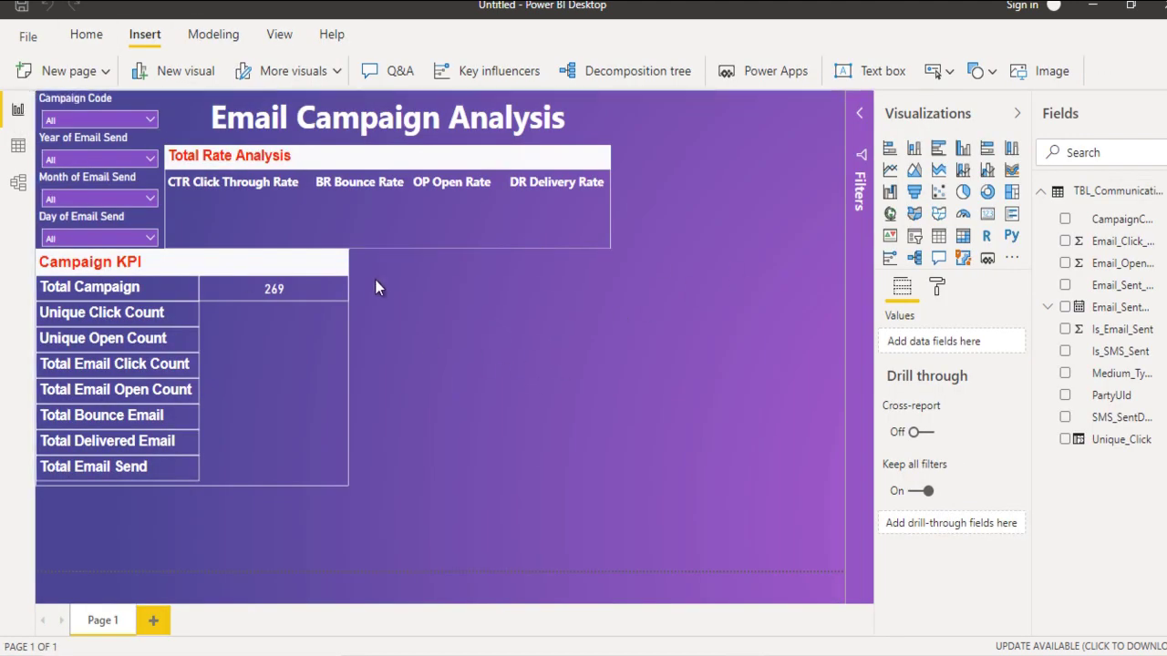
{"action": "left_click", "coordinate": [325, 293]}
{"action": "mouse_move", "coordinate": [335, 293]}
{"action": "left_mouse_down"}
{"action": "mouse_move", "coordinate": [339, 275]}
{"action": "mouse_move", "coordinate": [341, 288]}
{"action": "left_mouse_up"}
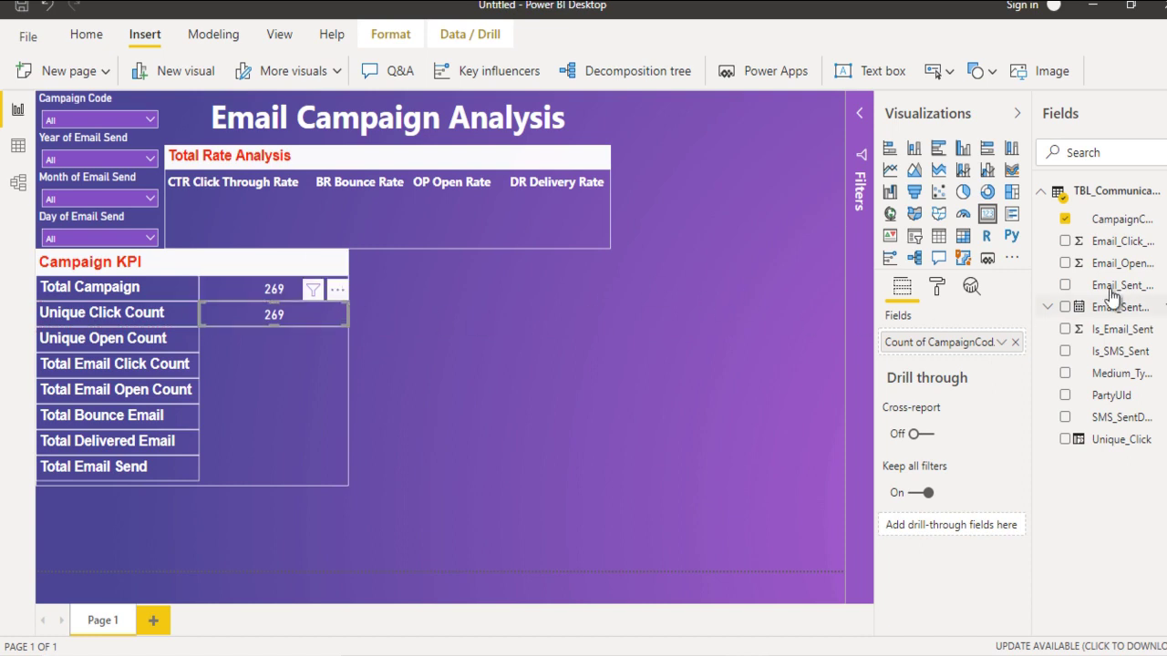
{"action": "mouse_move", "coordinate": [1120, 441]}
{"action": "left_mouse_down"}
{"action": "mouse_move", "coordinate": [973, 360]}
{"action": "mouse_move", "coordinate": [968, 343]}
{"action": "left_mouse_up"}
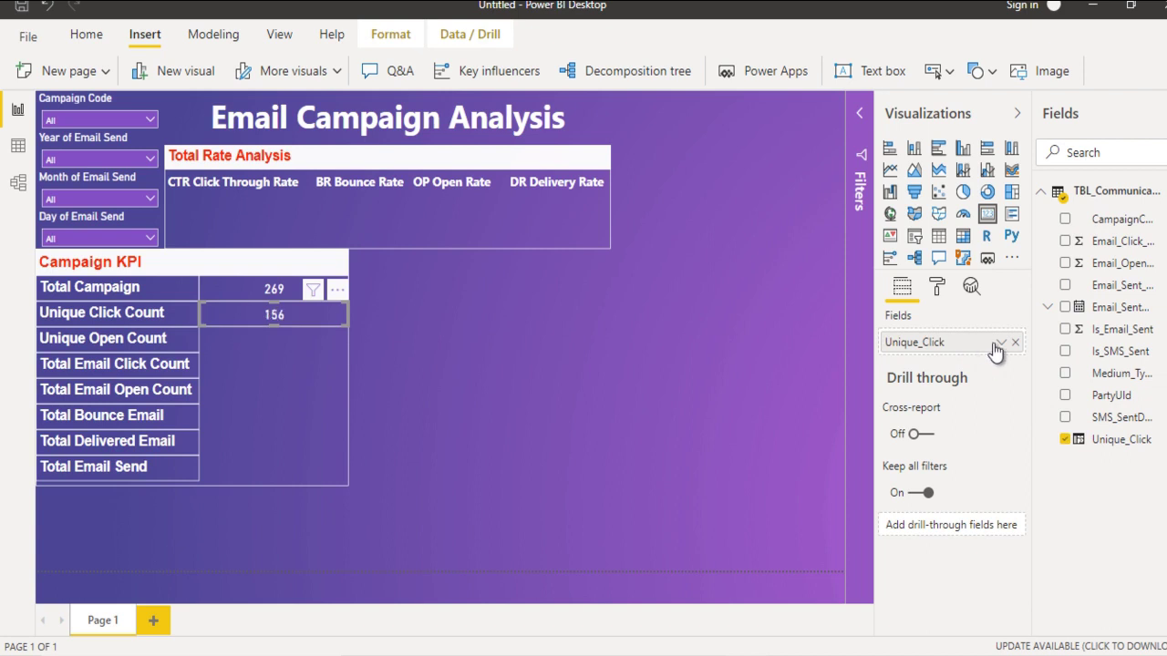
{"action": "left_click", "coordinate": [1001, 344]}
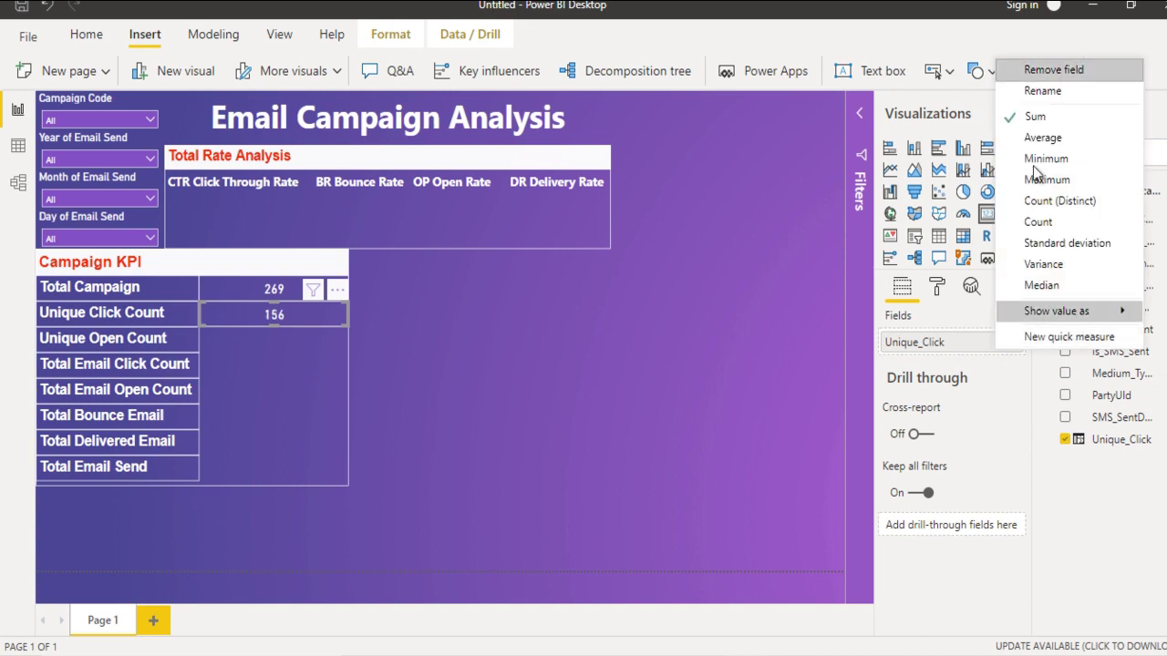
{"action": "left_click", "coordinate": [1039, 114]}
{"action": "left_click", "coordinate": [620, 344]}
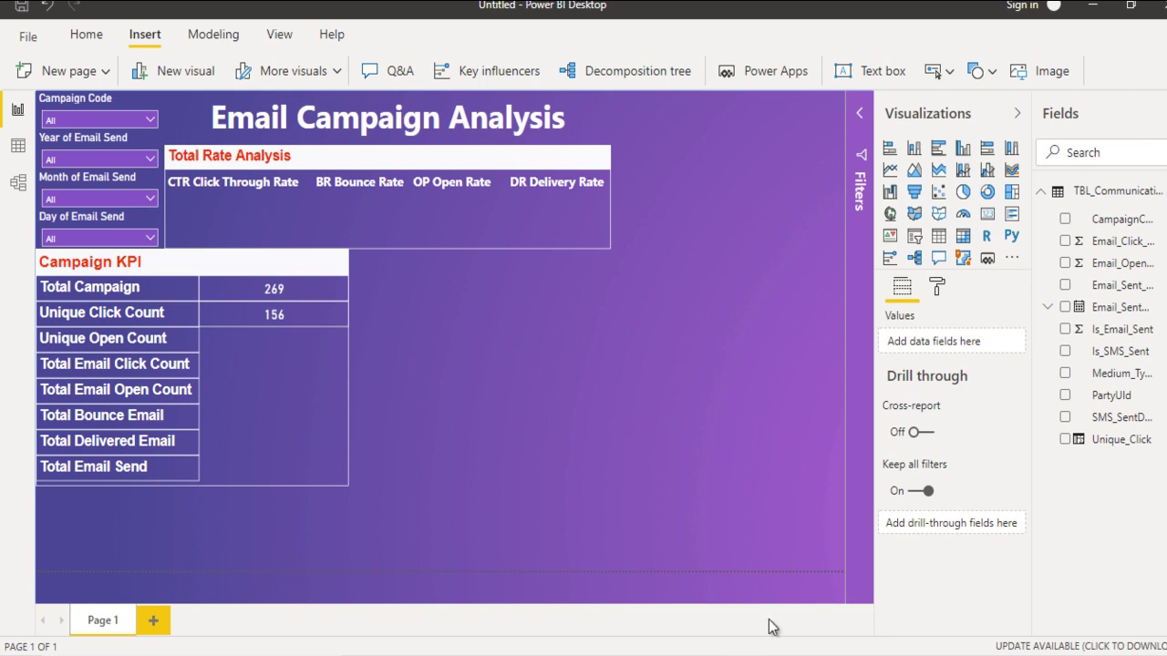
{"action": "mouse_move", "coordinate": [774, 629]}
{"action": "left_click", "coordinate": [668, 597]}
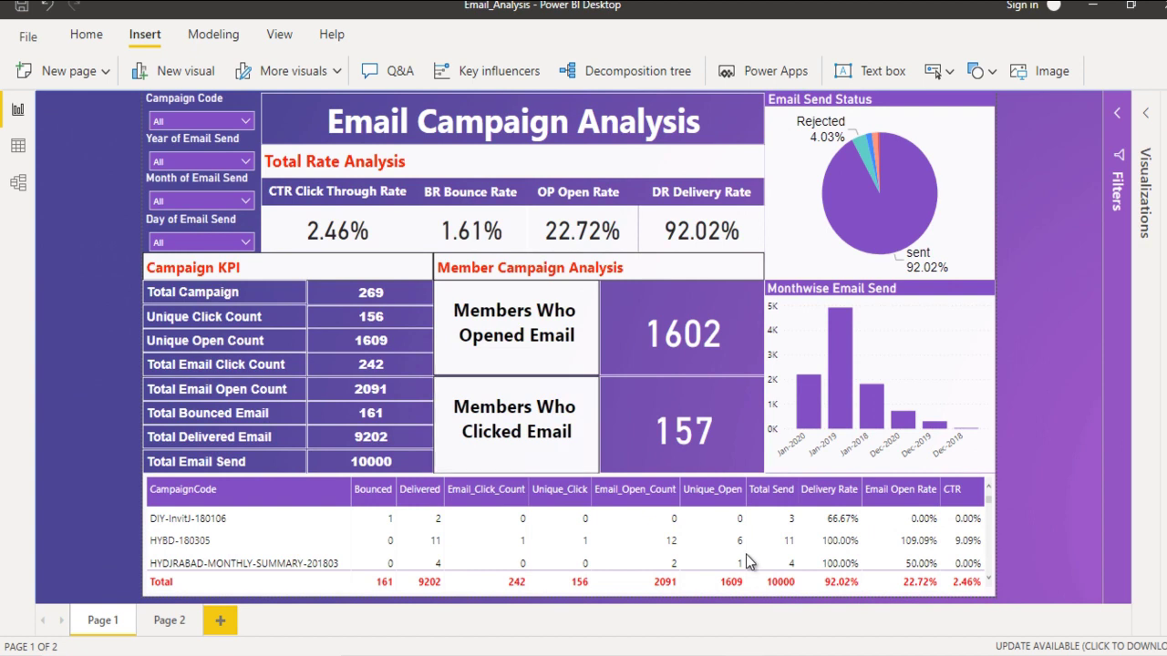
Step: Back in Untitled, inspect the Email_Click_Count and Email_Open_Count columns in Data view
{"action": "left_click", "coordinate": [797, 613]}
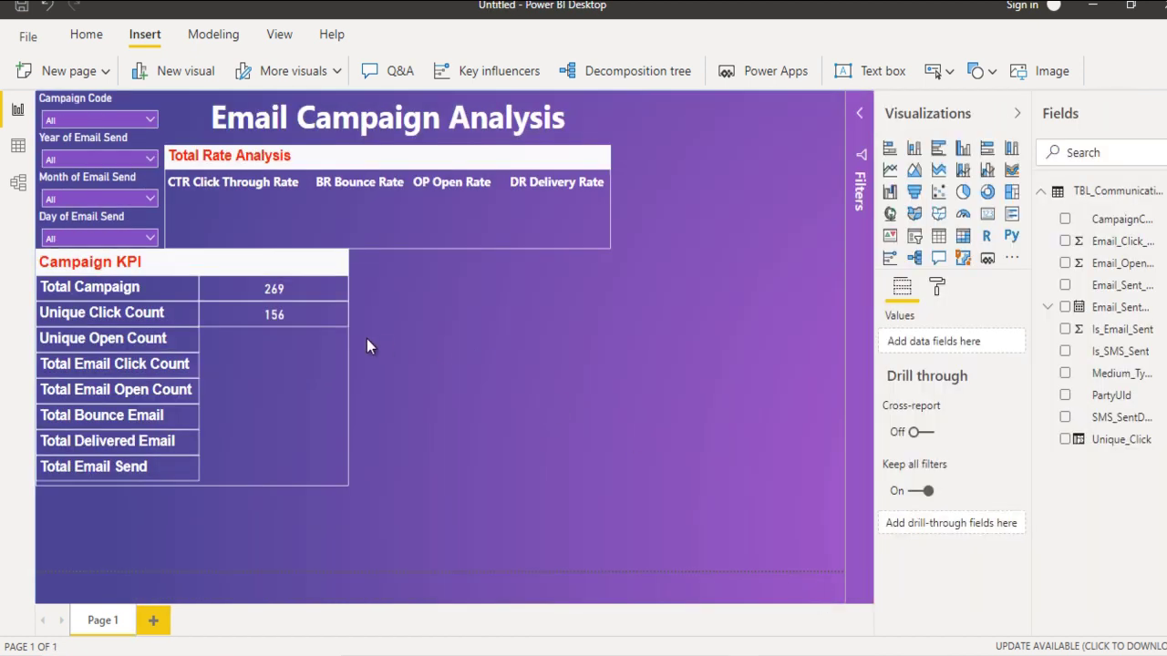
{"action": "left_click", "coordinate": [18, 146]}
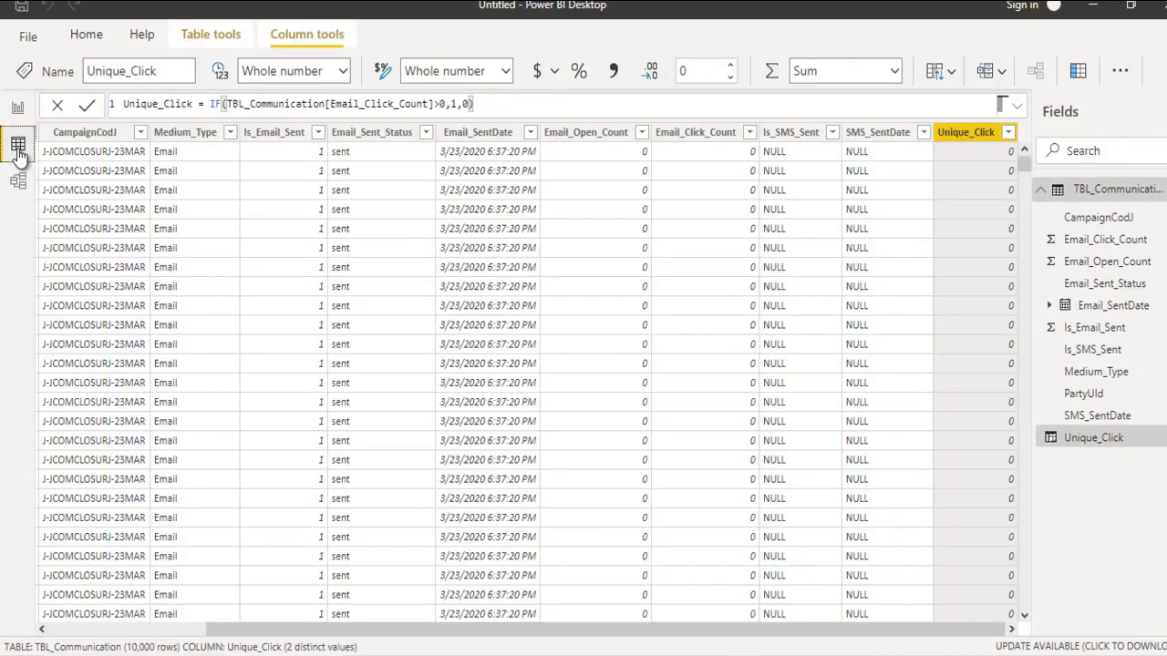
{"action": "left_click", "coordinate": [677, 144]}
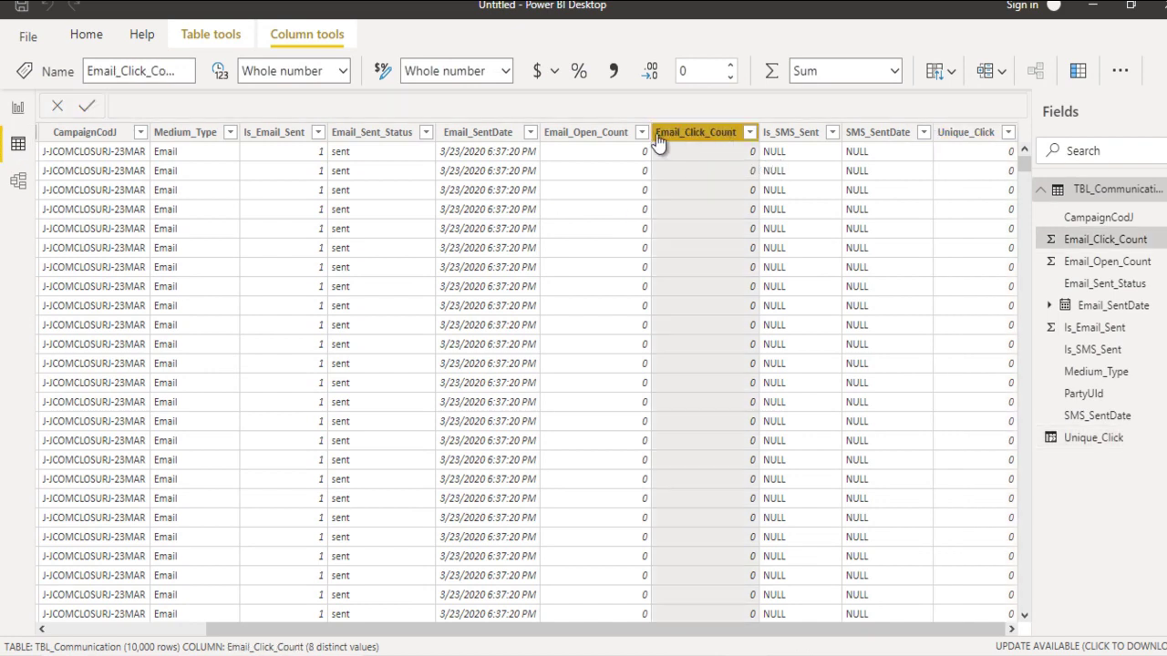
{"action": "left_click", "coordinate": [588, 144]}
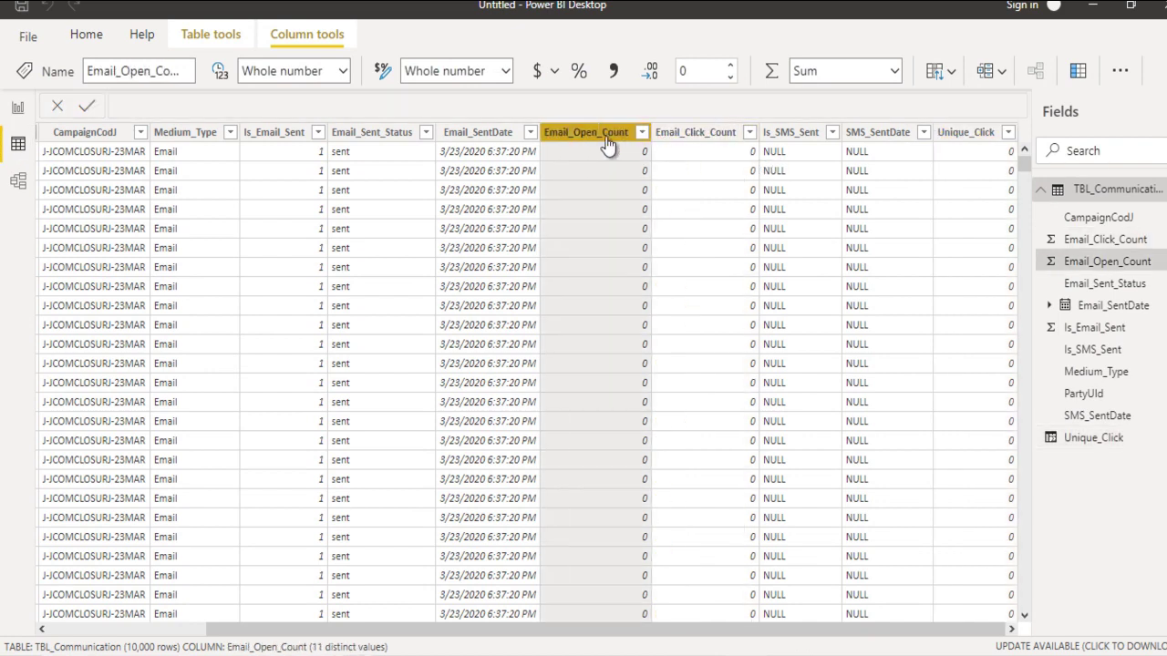
Step: Add the column Unique_Open = IF(TBL_Communication[Email_Open_Count]>0,1,0) and return to Report view
{"action": "left_click", "coordinate": [1080, 71]}
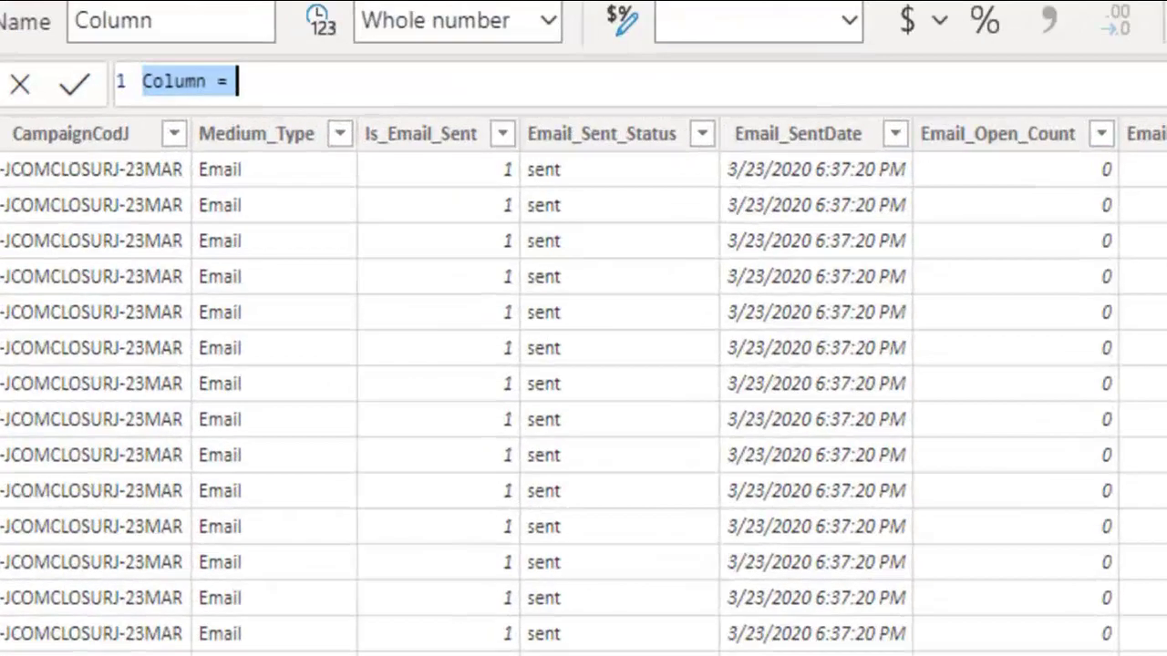
{"action": "type", "text": "Unique_Open = "}
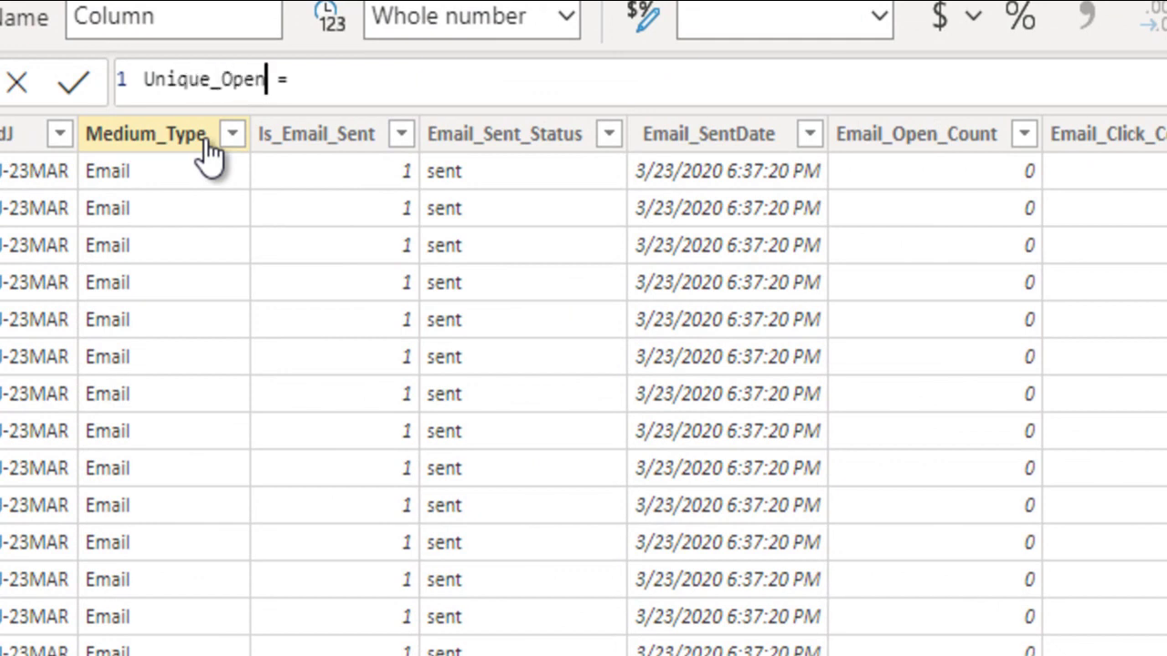
{"action": "type", "text": "If"}
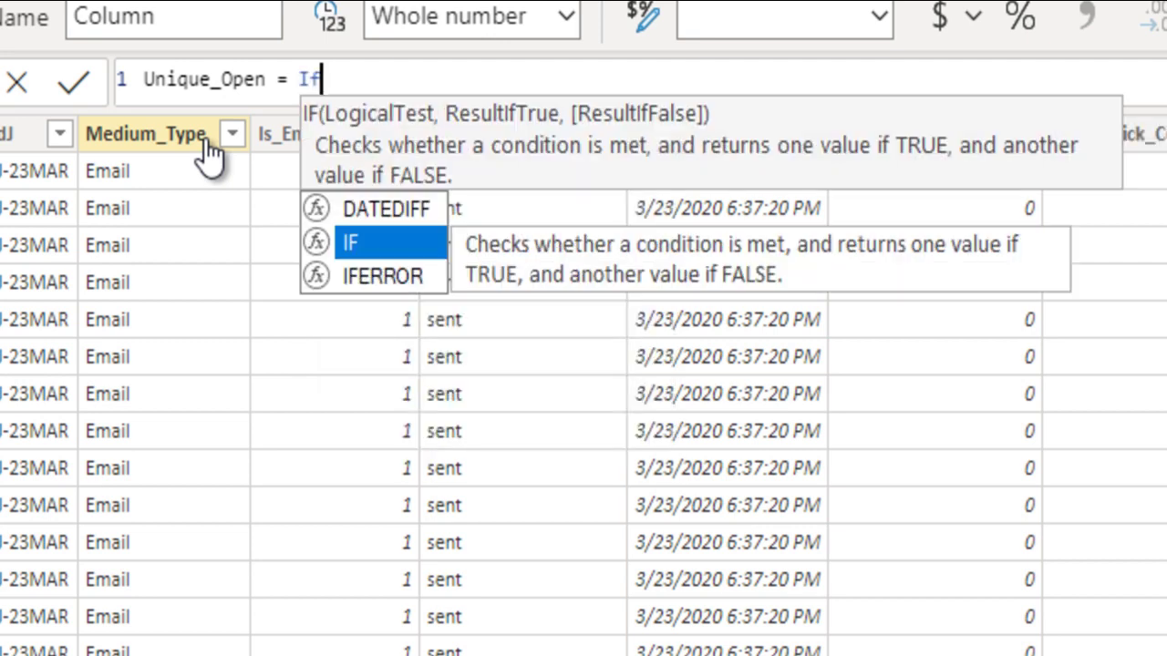
{"action": "key", "text": "Tab"}
{"action": "type", "text": "ope"}
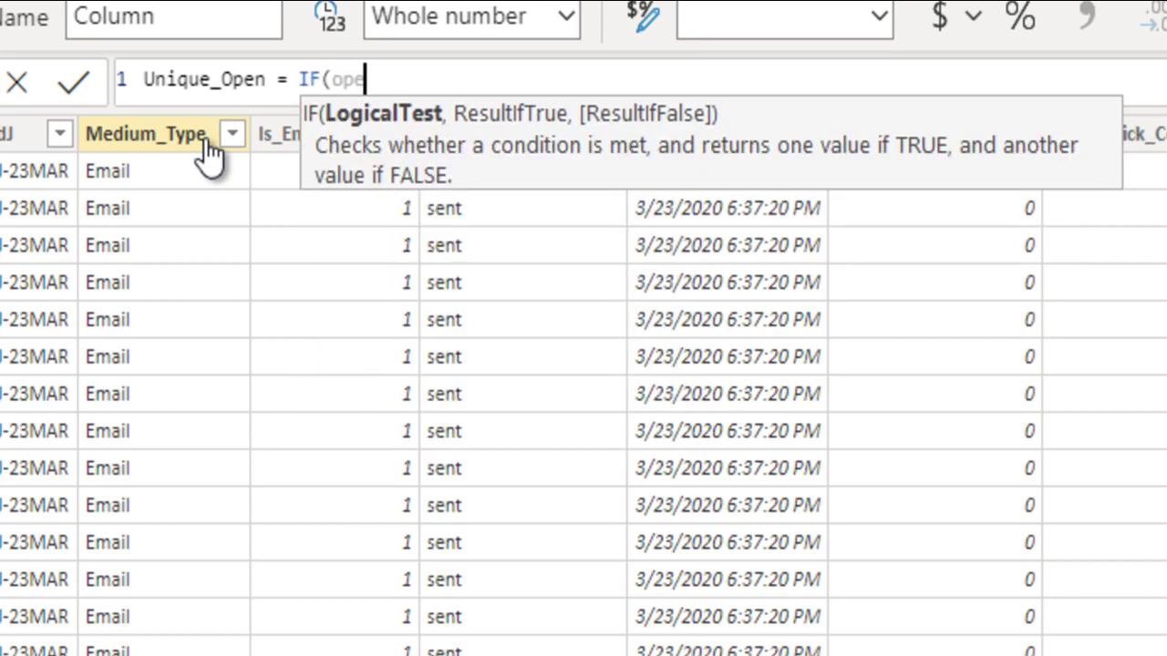
{"action": "type", "text": "n"}
{"action": "key", "text": "Down"}
{"action": "key", "text": "Down"}
{"action": "key", "text": "Down"}
{"action": "key", "text": "Tab"}
{"action": "type", "text": ">"}
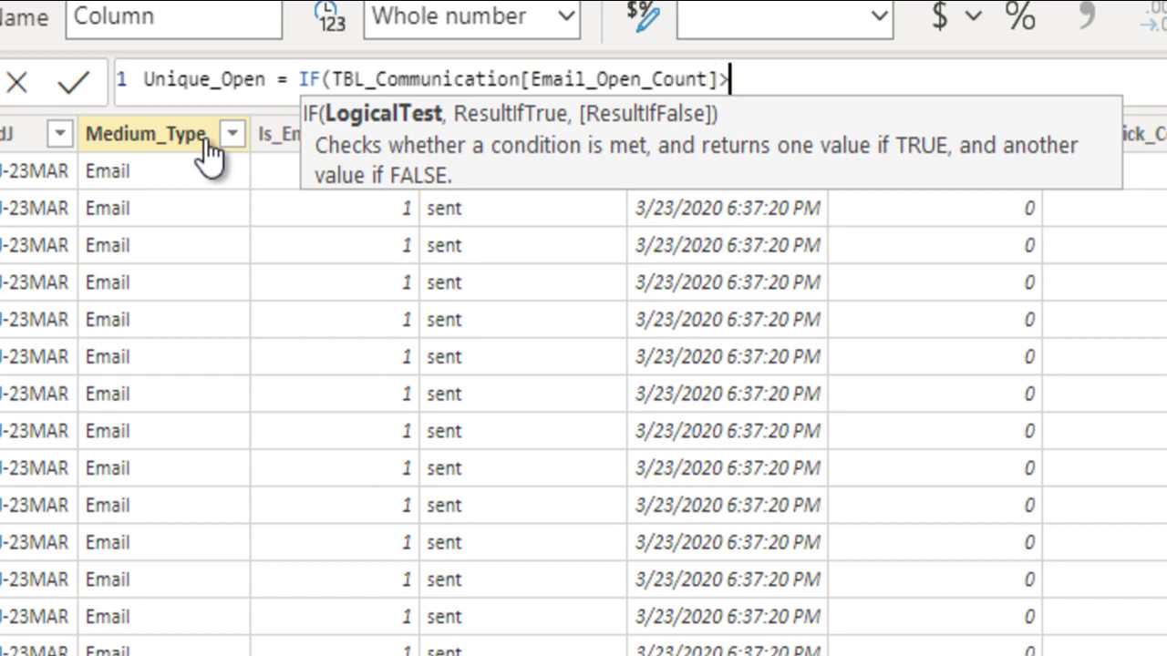
{"action": "type", "text": "0,1,0"}
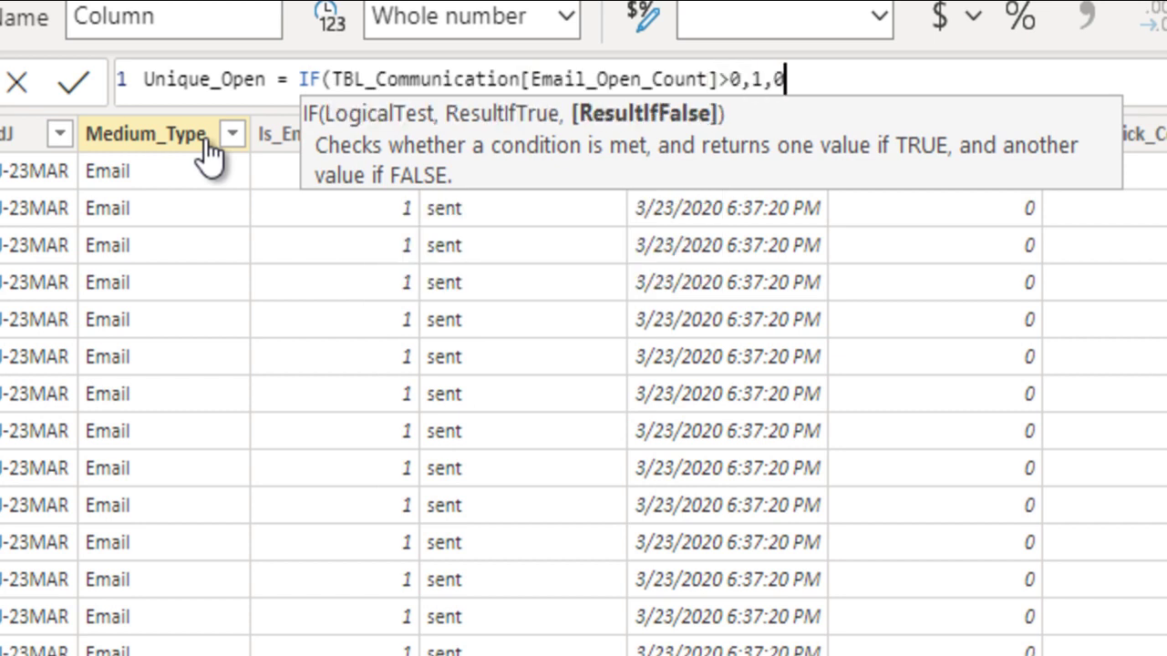
{"action": "type", "text": ")"}
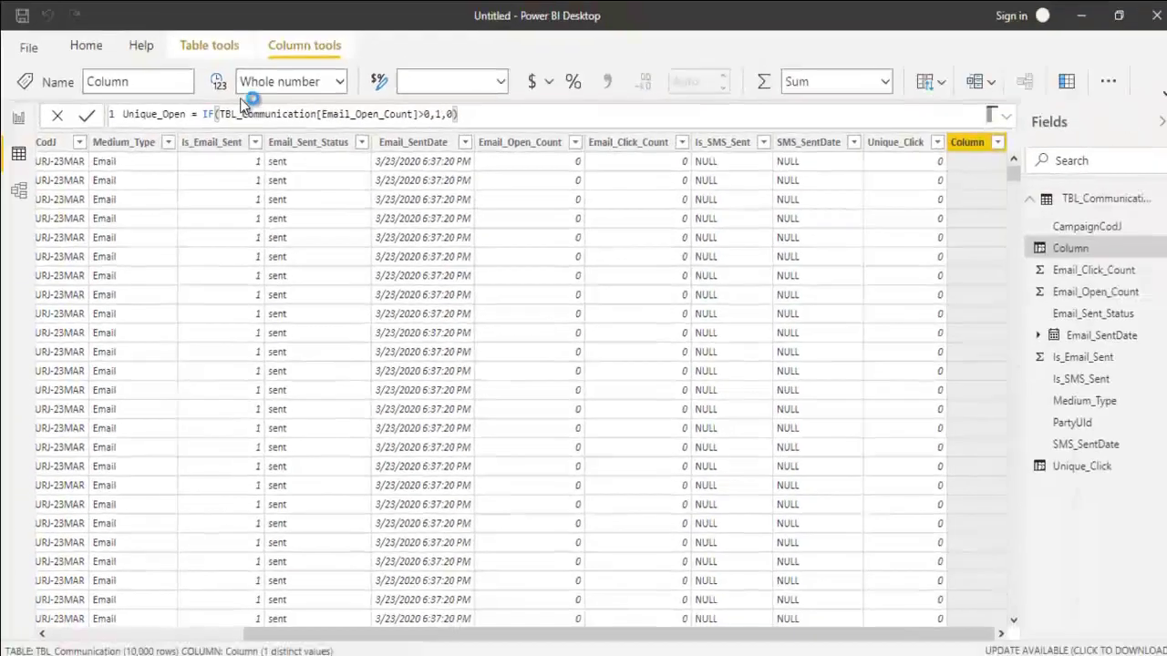
{"action": "left_click", "coordinate": [19, 119]}
Step: Duplicate the 156 card into the Unique Open Count row showing Sum of Unique_Open (1609)
{"action": "left_click", "coordinate": [314, 323]}
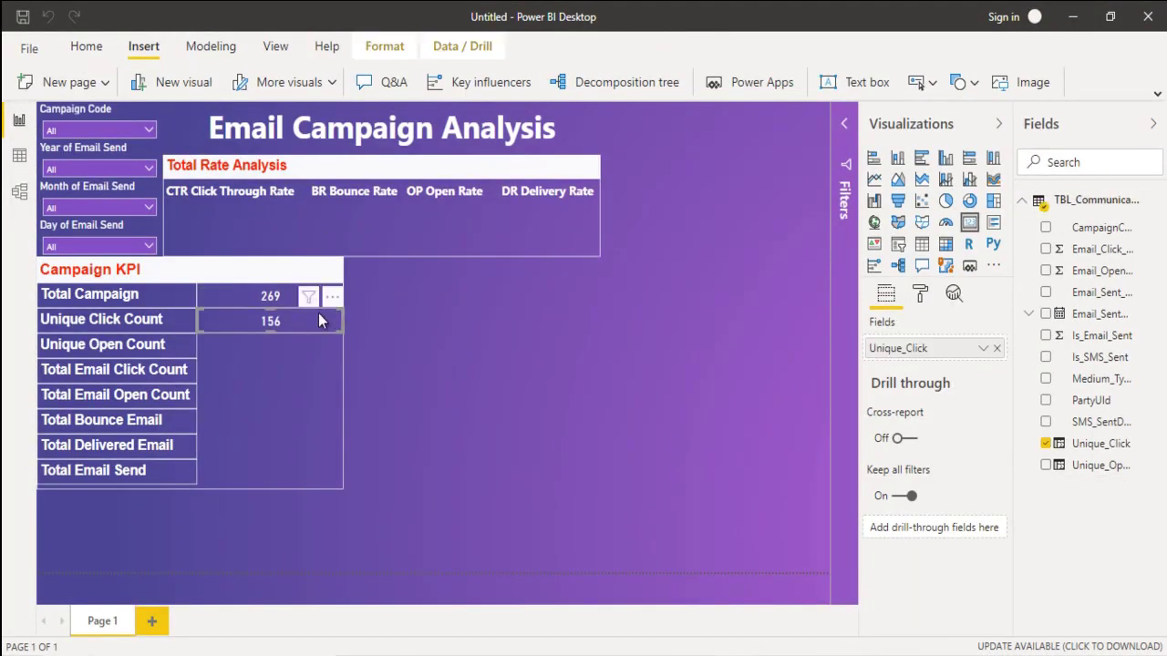
{"action": "left_click_drag", "start_coordinate": [330, 316], "coordinate": [338, 319]}
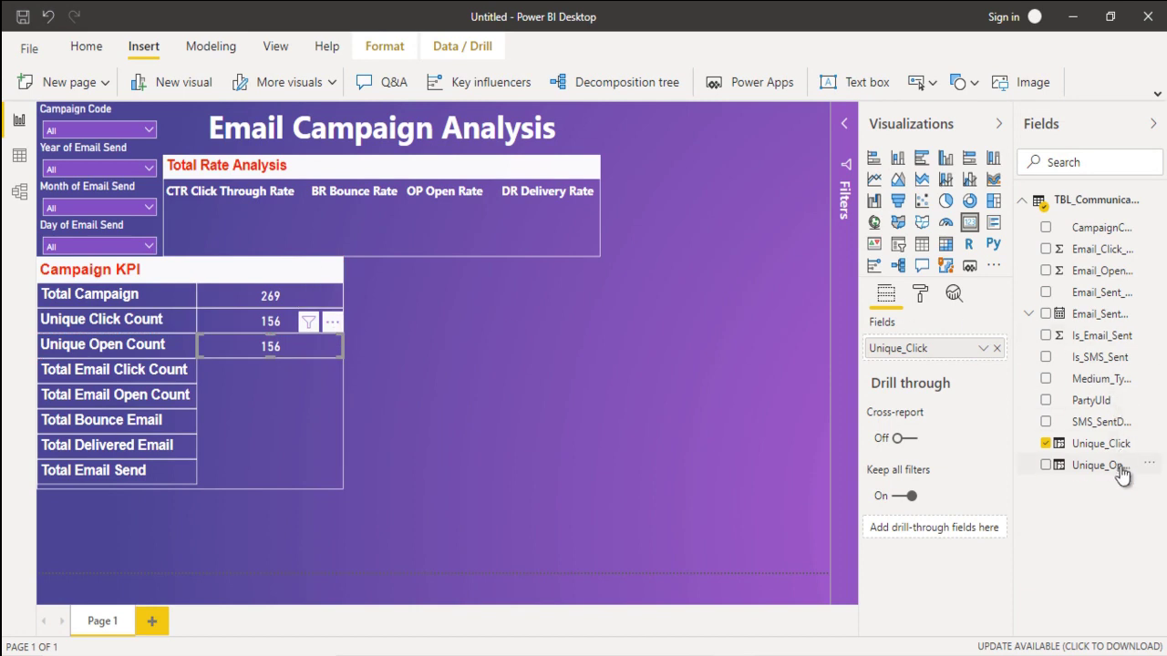
{"action": "left_click_drag", "start_coordinate": [1121, 474], "coordinate": [967, 363]}
{"action": "left_click", "coordinate": [988, 349]}
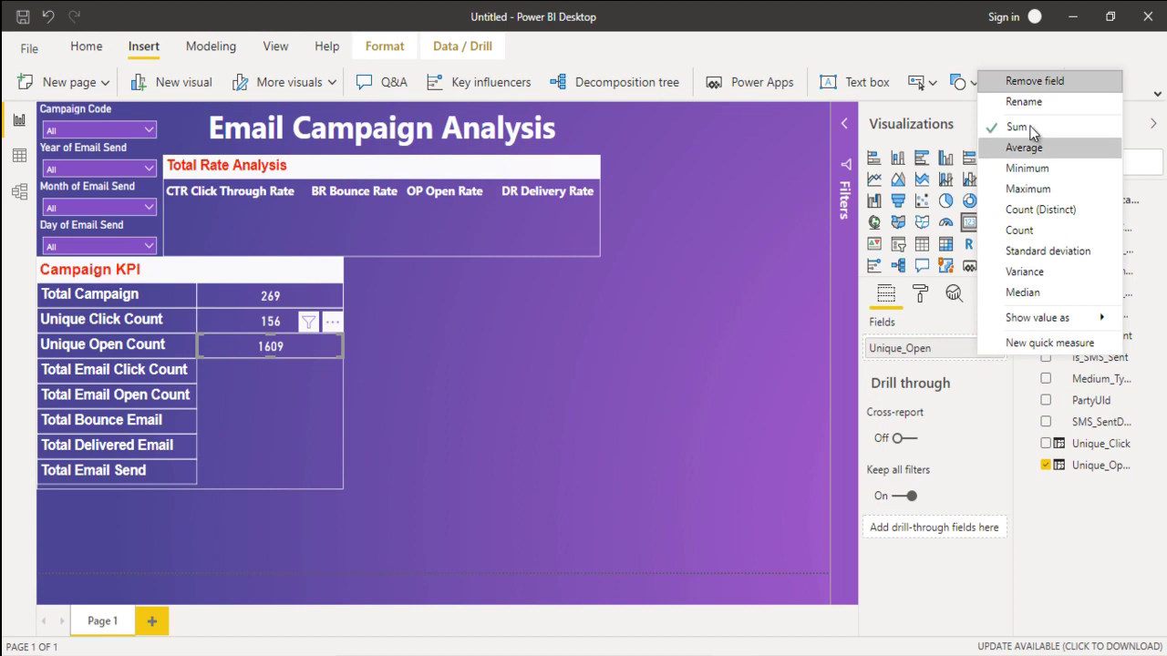
{"action": "left_click", "coordinate": [589, 362]}
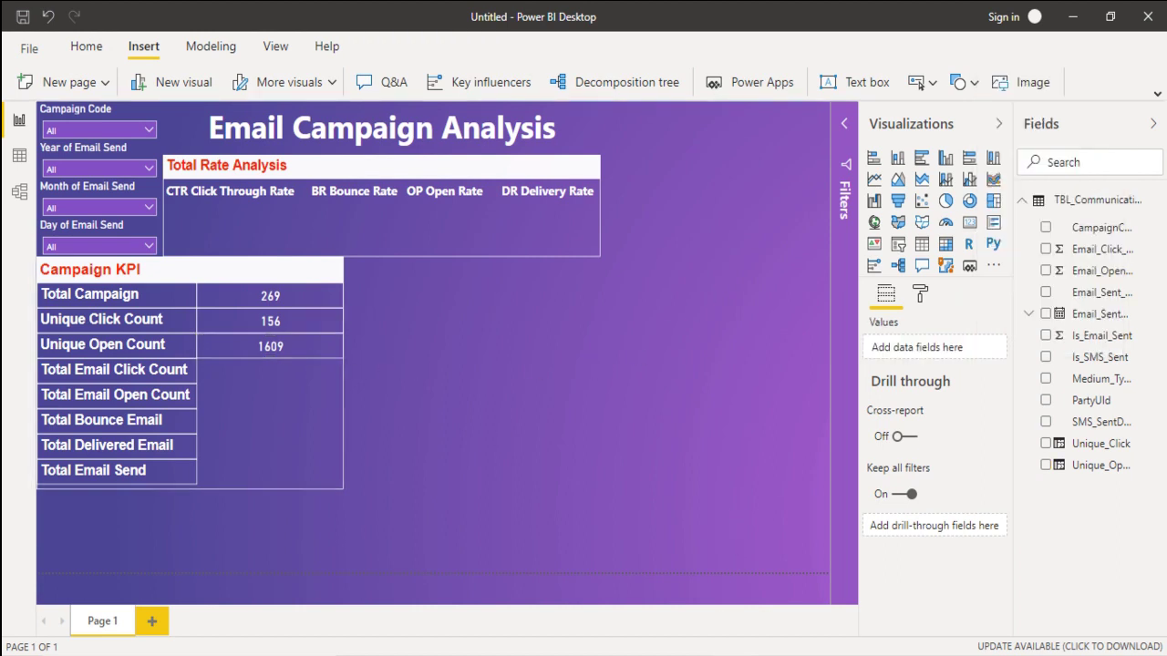
{"action": "left_click", "coordinate": [660, 593]}
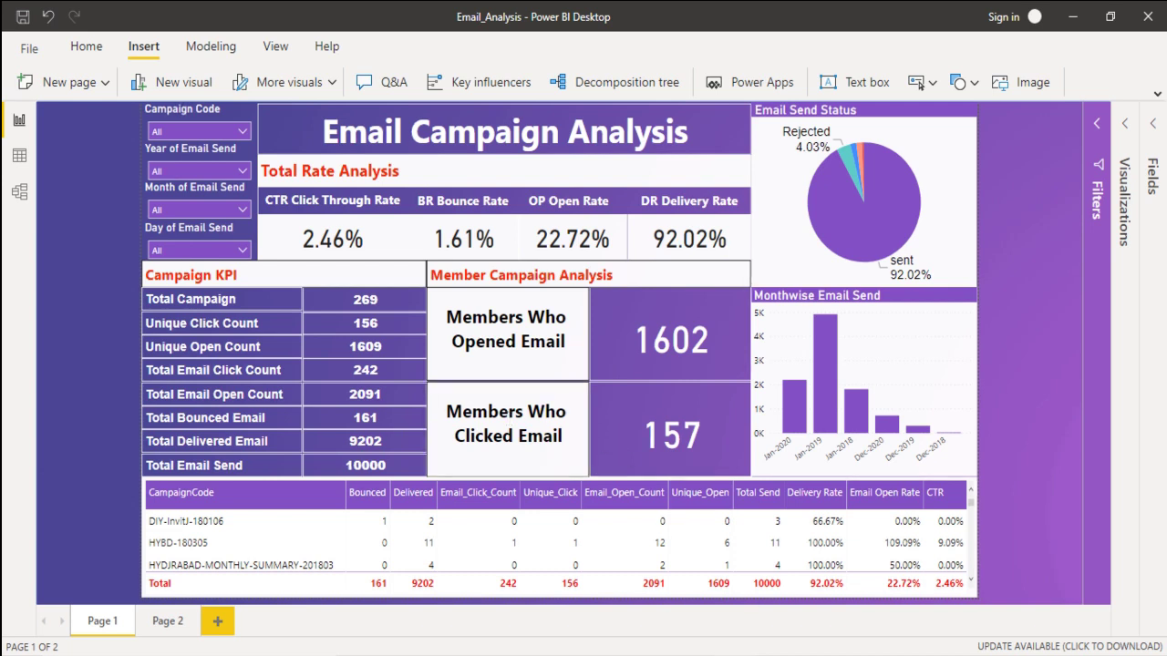
Step: Back in Untitled, copy the 1609 card to Total Email Click Count showing Email_Click_Count (242)
{"action": "mouse_move", "coordinate": [754, 652]}
{"action": "left_click", "coordinate": [800, 589]}
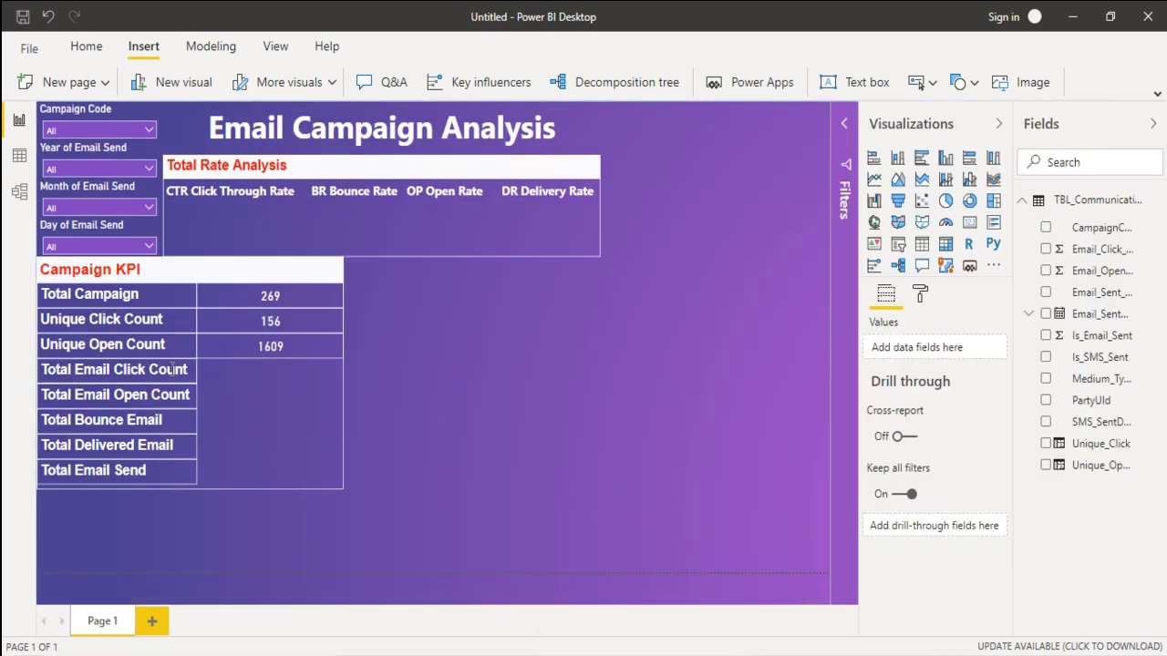
{"action": "left_click", "coordinate": [292, 342]}
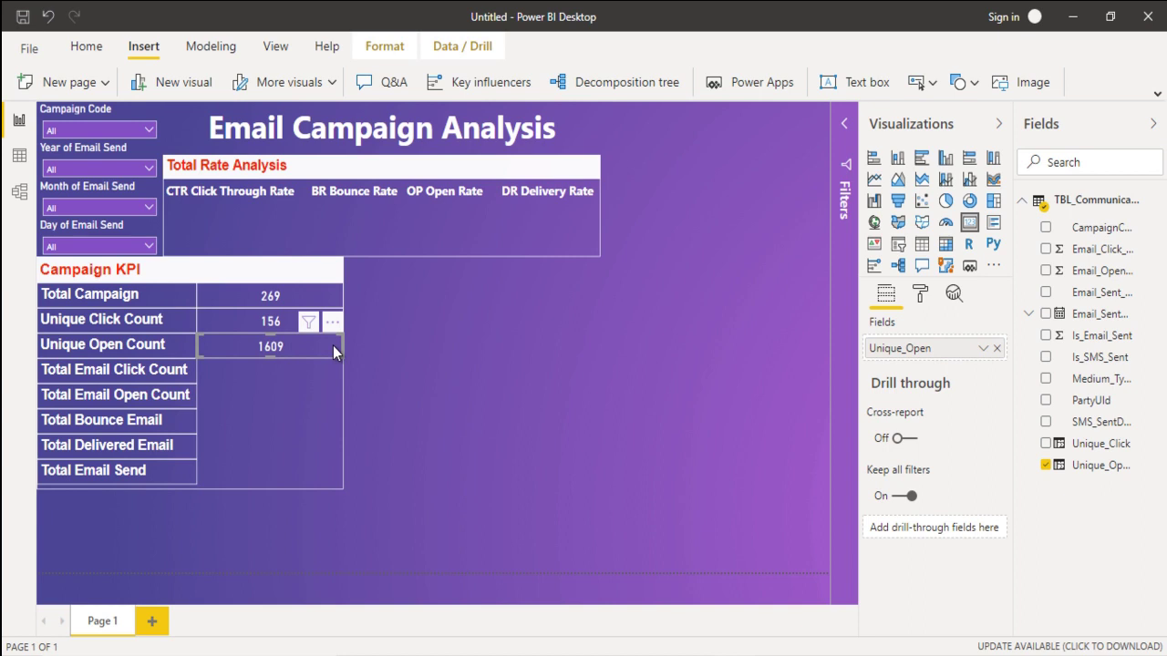
{"action": "key", "text": "ctrl+c"}
{"action": "key", "text": "ctrl+v"}
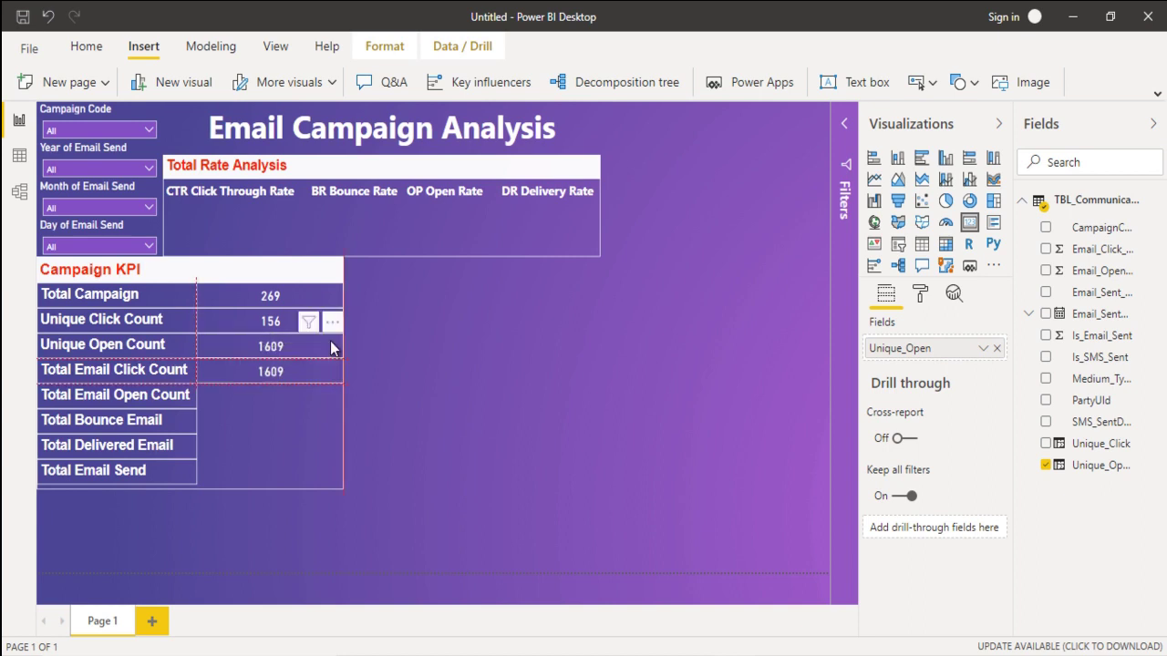
{"action": "left_click_drag", "start_coordinate": [332, 347], "coordinate": [330, 346]}
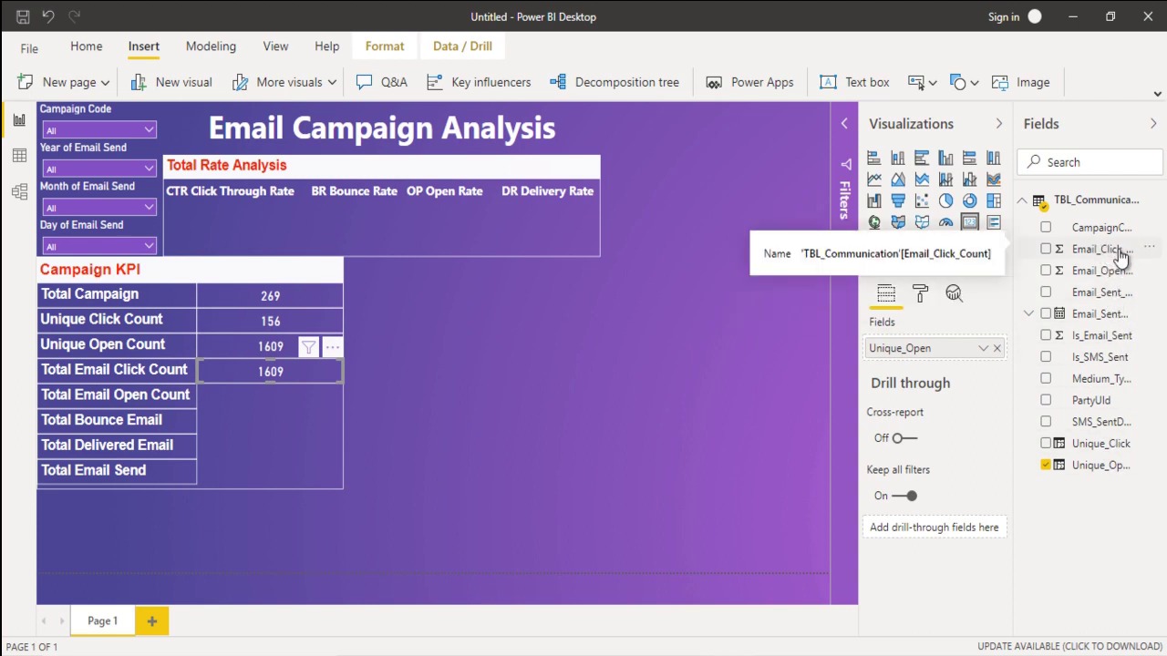
{"action": "left_click_drag", "start_coordinate": [1120, 257], "coordinate": [961, 353]}
{"action": "left_click", "coordinate": [986, 352]}
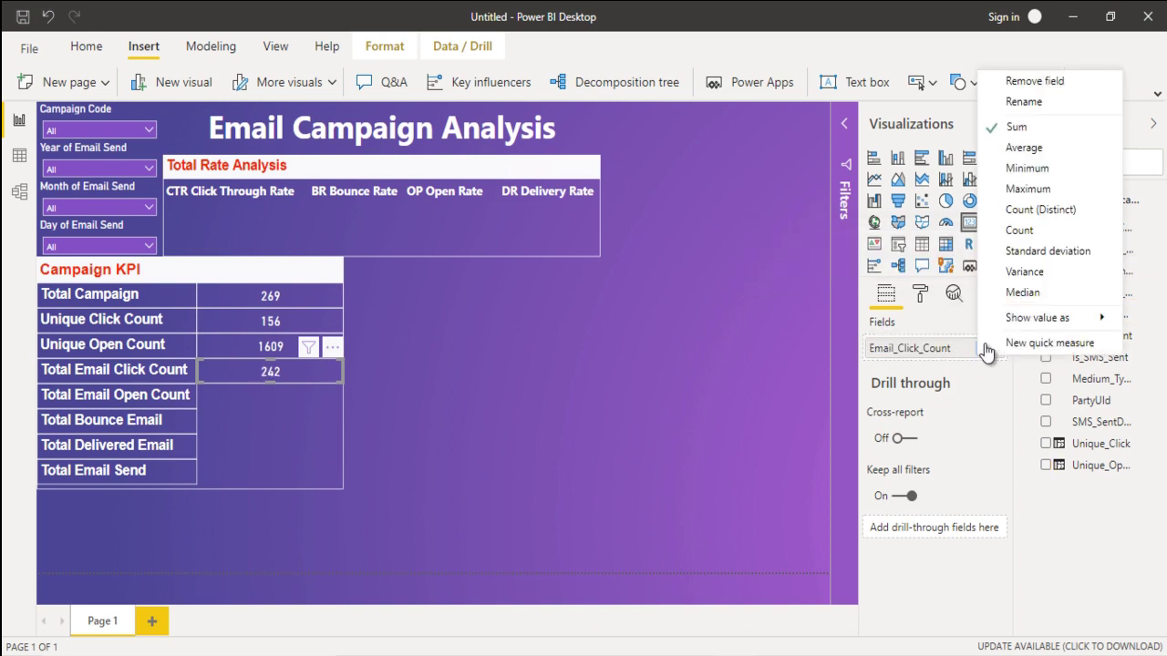
{"action": "left_click", "coordinate": [625, 359]}
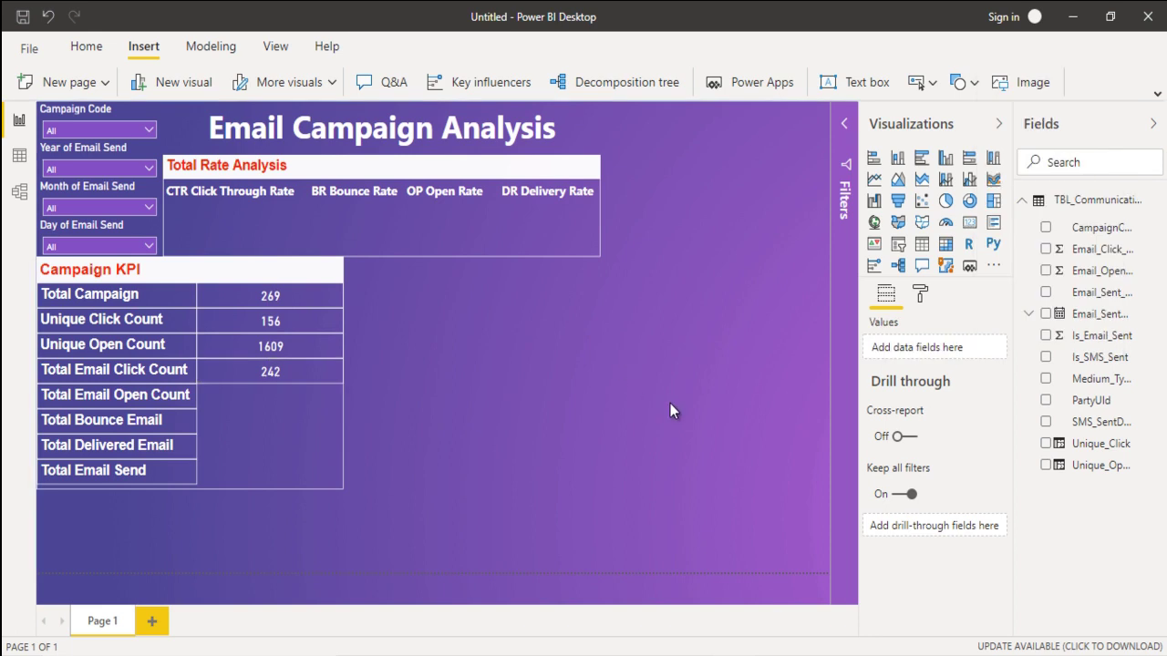
Step: Copy the 242 card beside Total Email Open Count and switch it to Email_Open_Count (2091)
{"action": "left_click", "coordinate": [303, 371]}
{"action": "left_click_drag", "start_coordinate": [339, 357], "coordinate": [332, 369]}
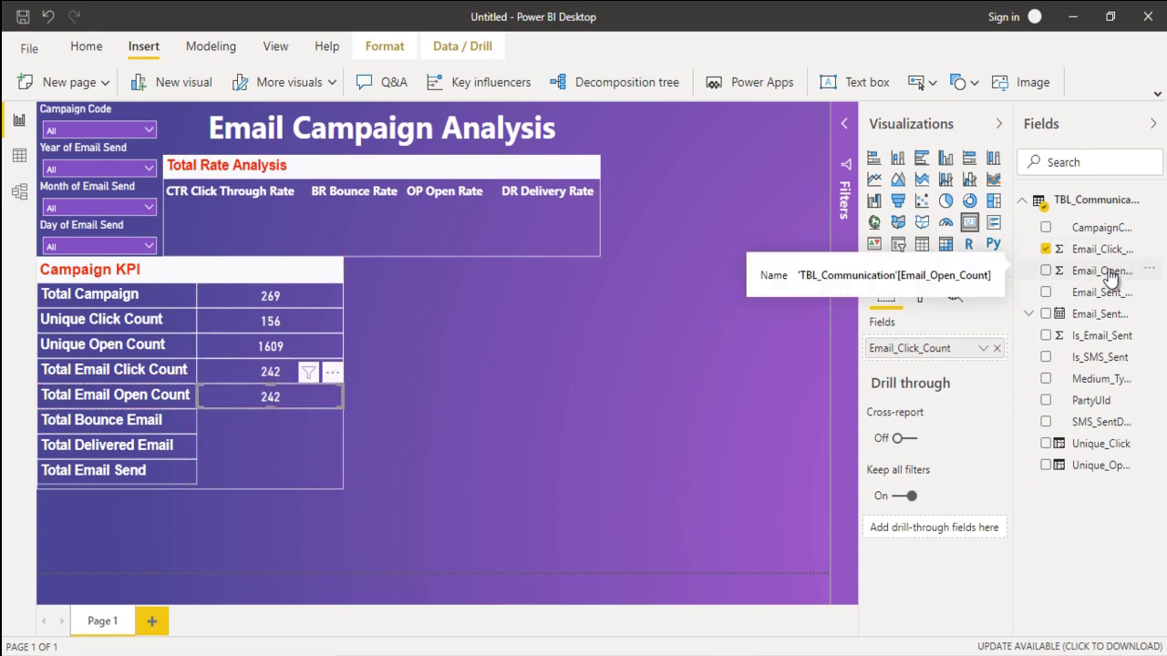
{"action": "left_click_drag", "start_coordinate": [1110, 272], "coordinate": [966, 349]}
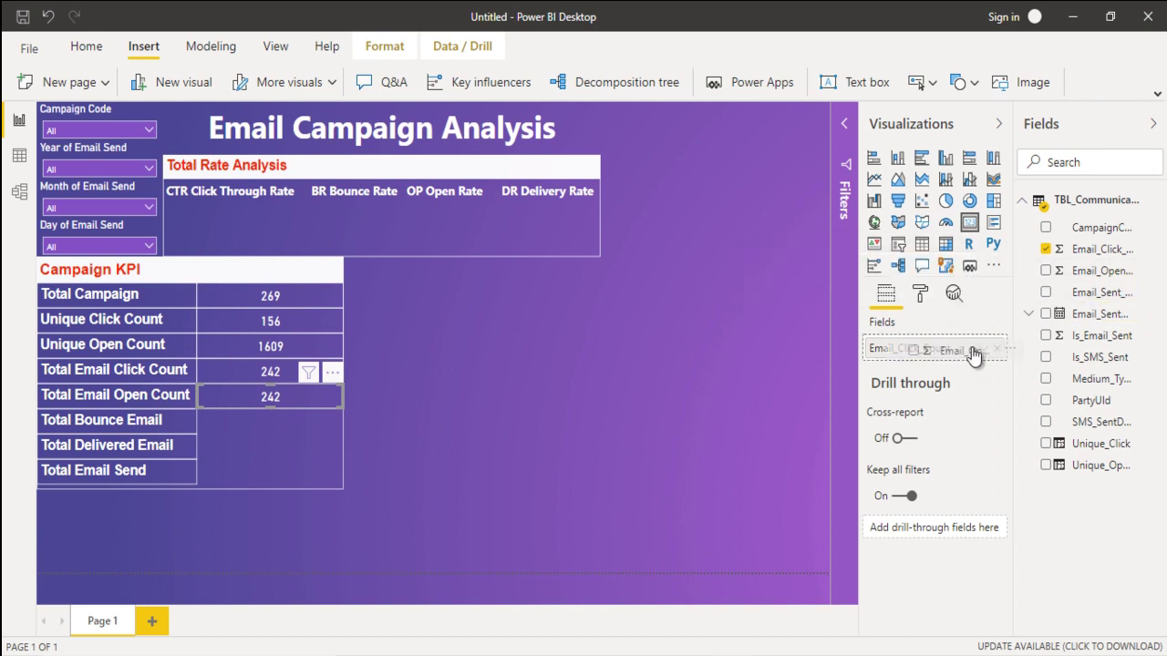
{"action": "left_click", "coordinate": [982, 348]}
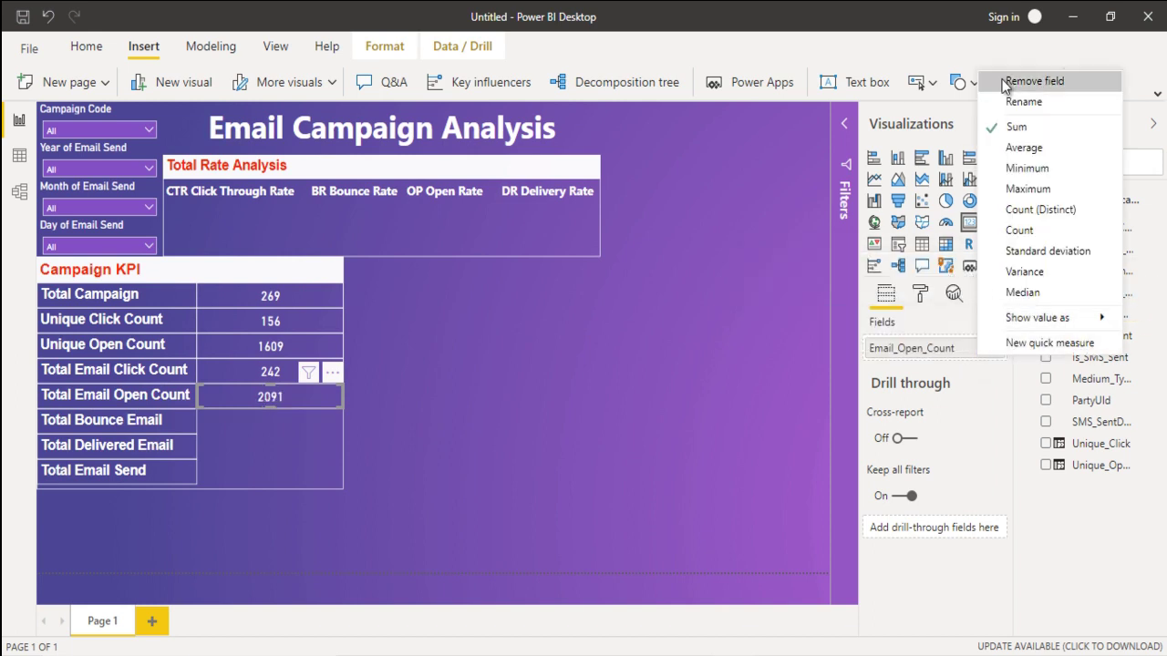
{"action": "left_click", "coordinate": [631, 374]}
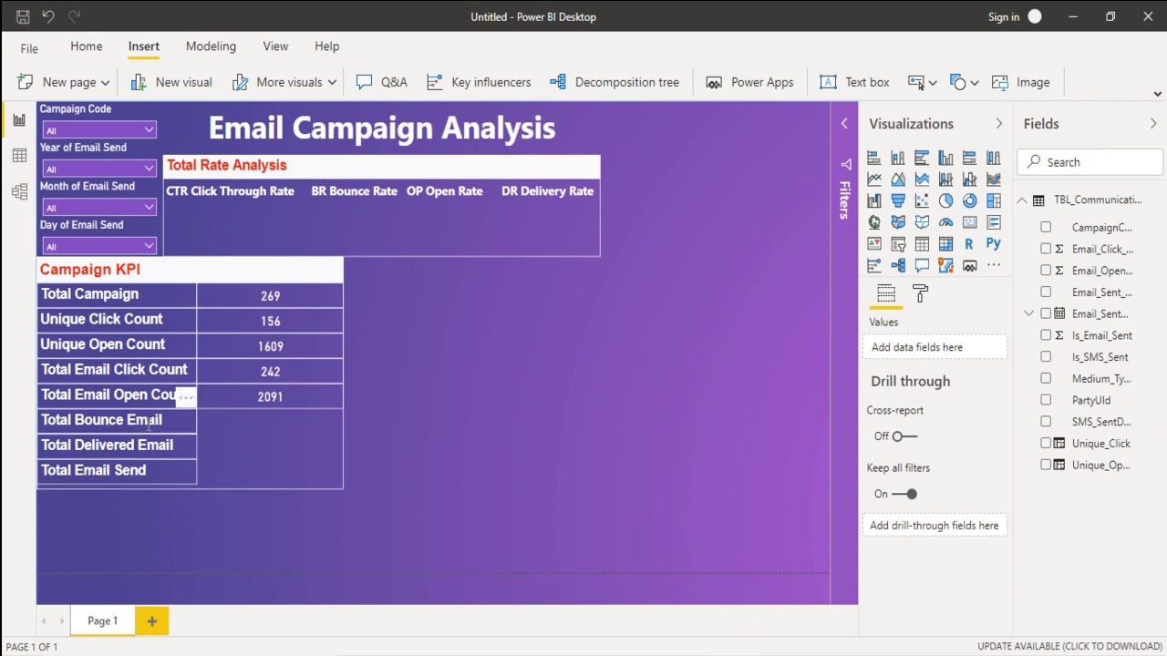
Step: Show the TBL_Communication rows and review the 7 distinct Email_Sent_Status values without filtering
{"action": "left_click", "coordinate": [19, 157]}
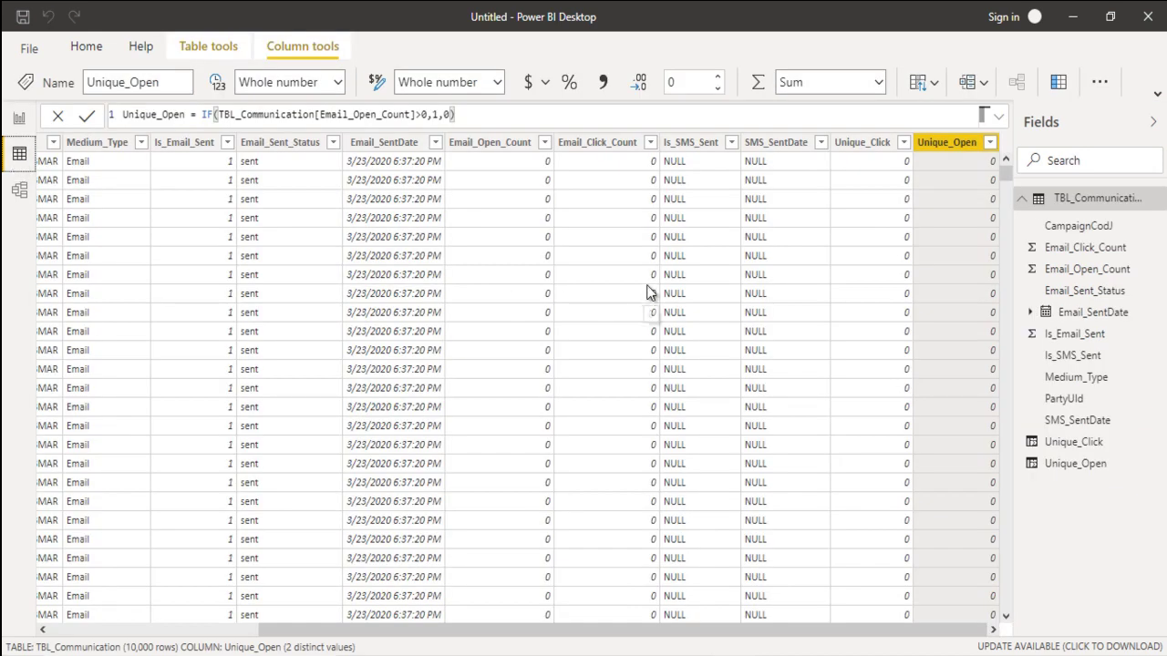
{"action": "left_click", "coordinate": [440, 275]}
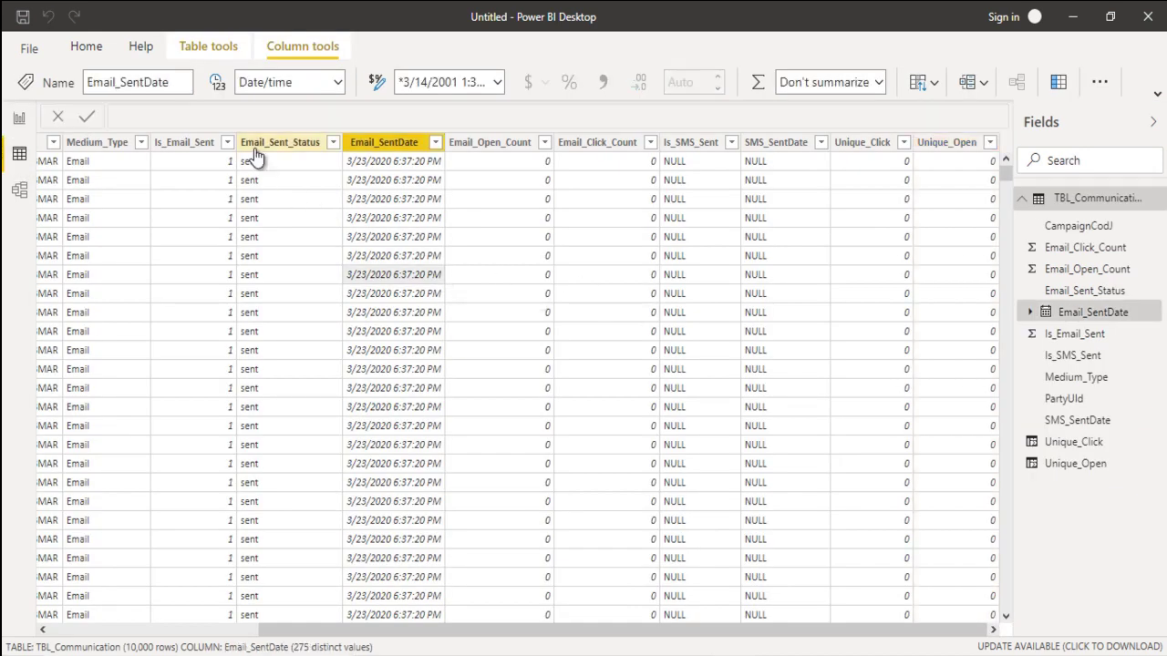
{"action": "left_click", "coordinate": [333, 142]}
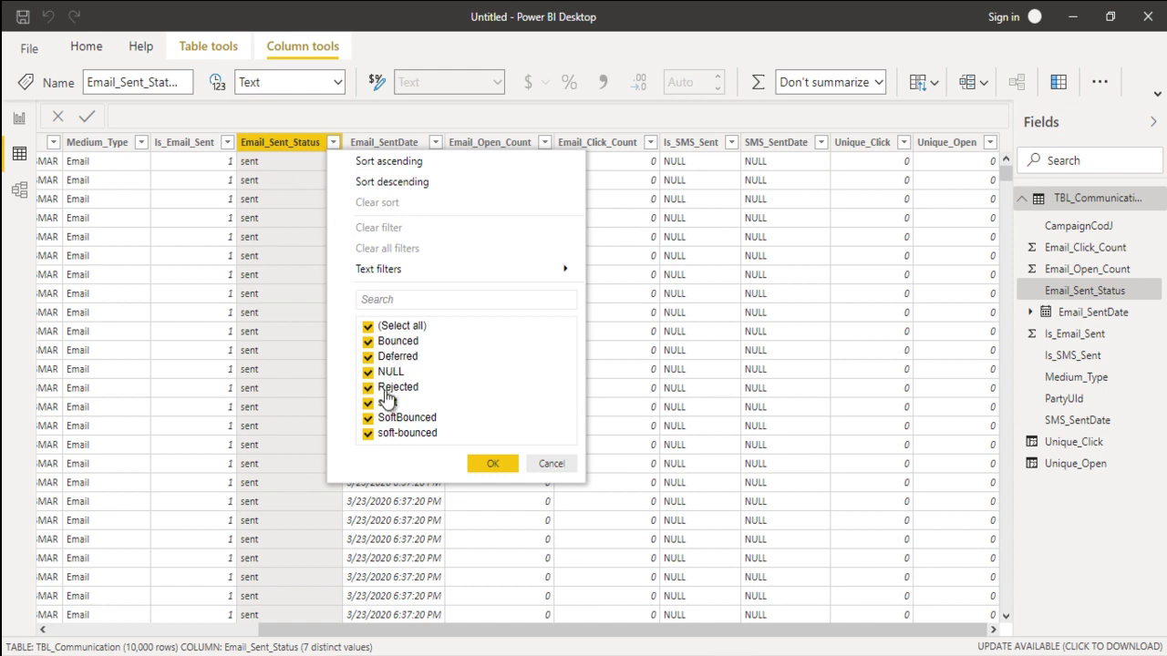
{"action": "left_click", "coordinate": [551, 464]}
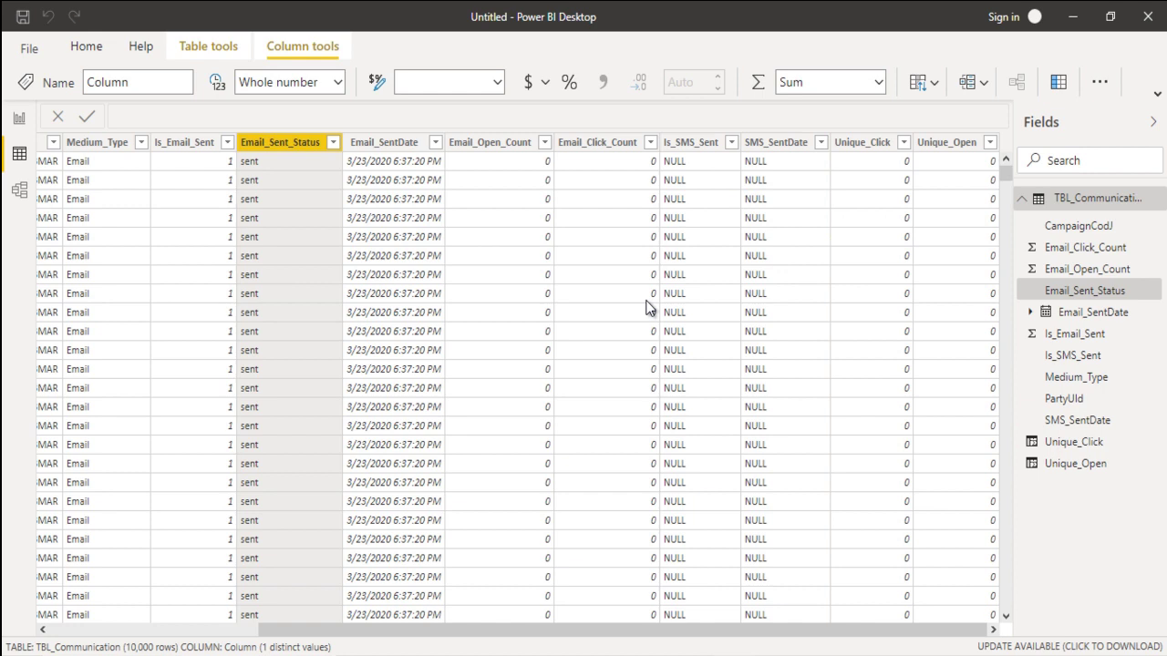
Step: Define Bounced_Email = IF(Email_Sent_Status="Bounced",1,0) and confirm it holds 2 distinct values
{"action": "double_click", "coordinate": [139, 114]}
{"action": "type", "text": "Bounced_Email ="}
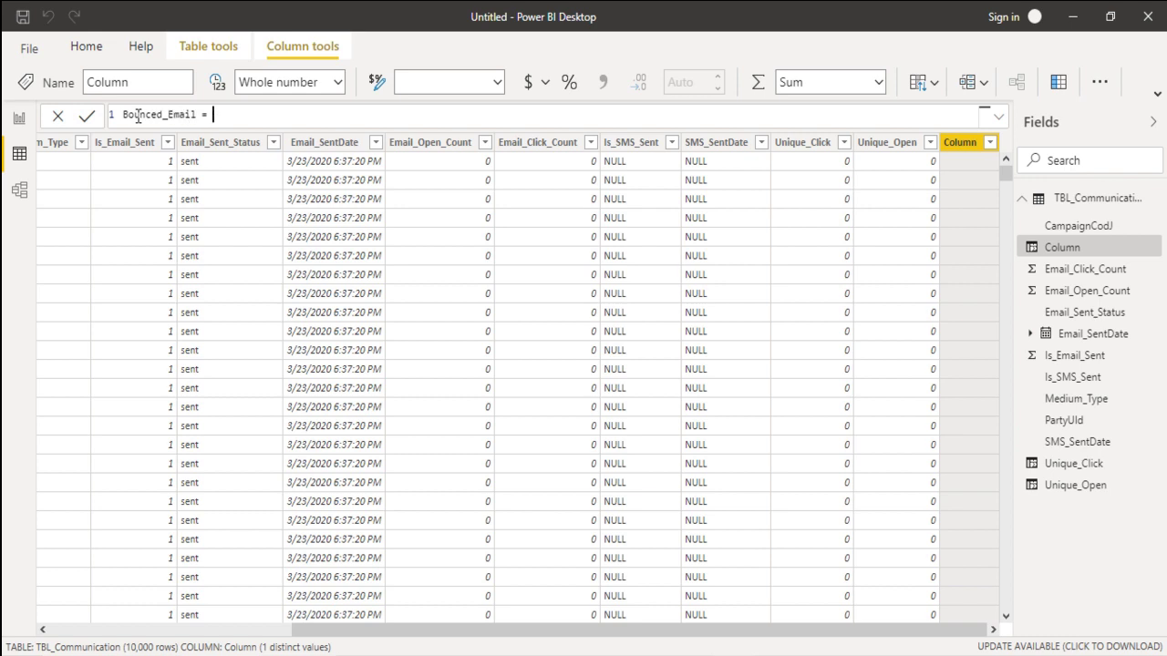
{"action": "type", "text": "If(sta"}
{"action": "key", "text": "Down"}
{"action": "key", "text": "Down"}
{"action": "key", "text": "Down"}
{"action": "key", "text": "Tab"}
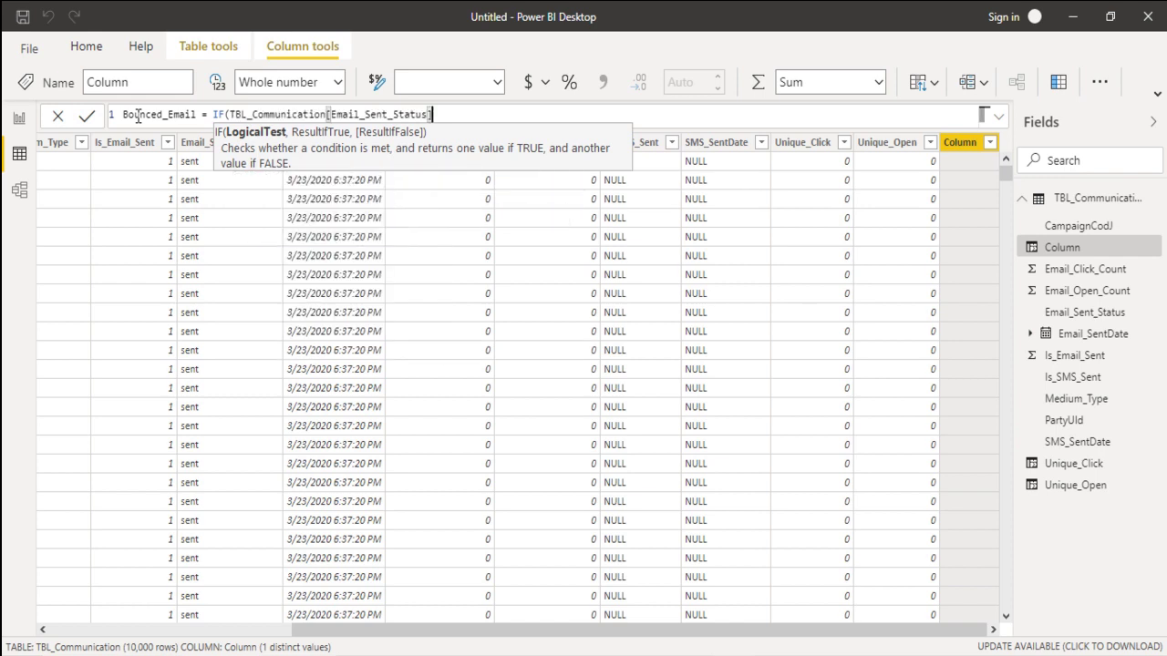
{"action": "type", "text": "=\"Bounced"}
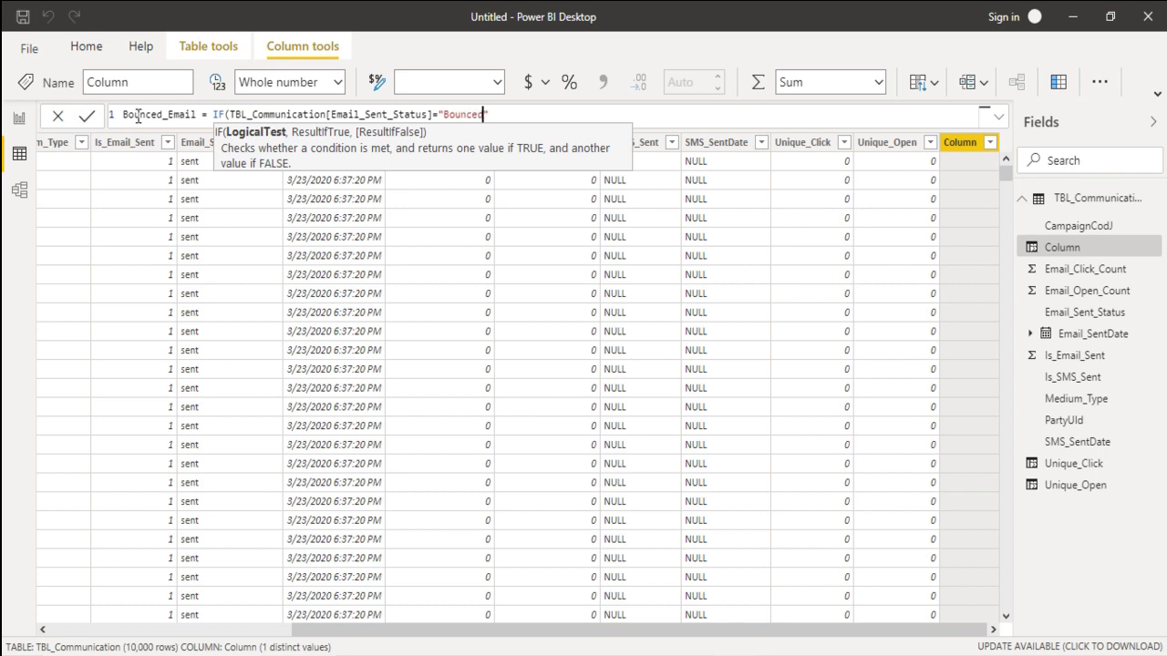
{"action": "type", "text": ",1,0"}
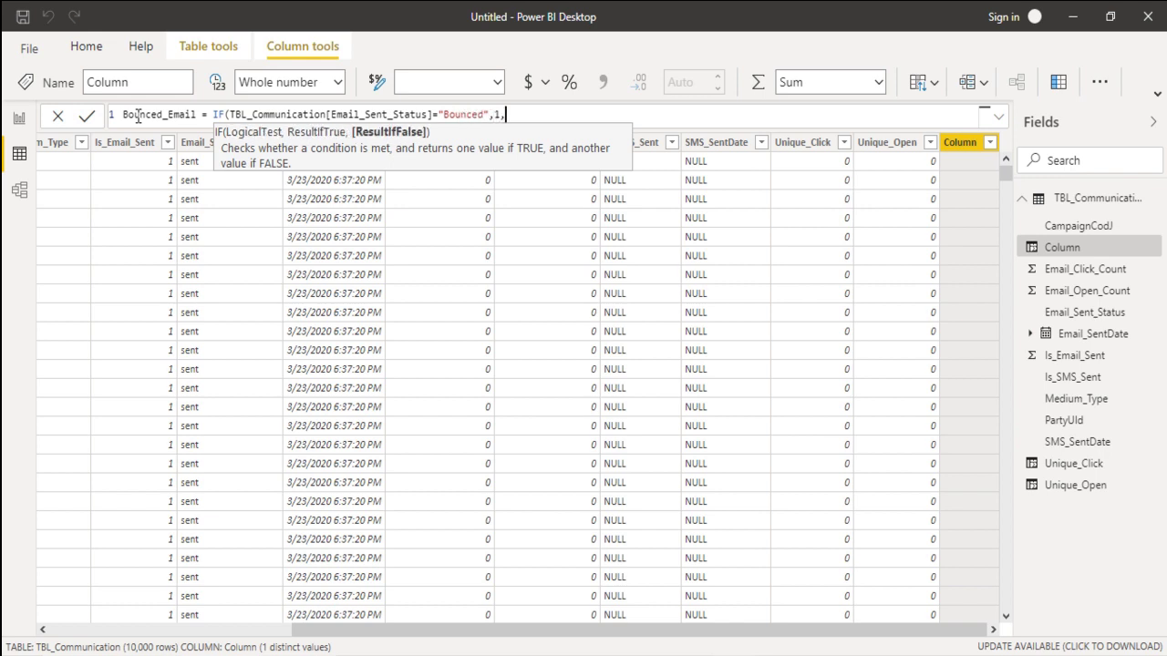
{"action": "type", "text": ")"}
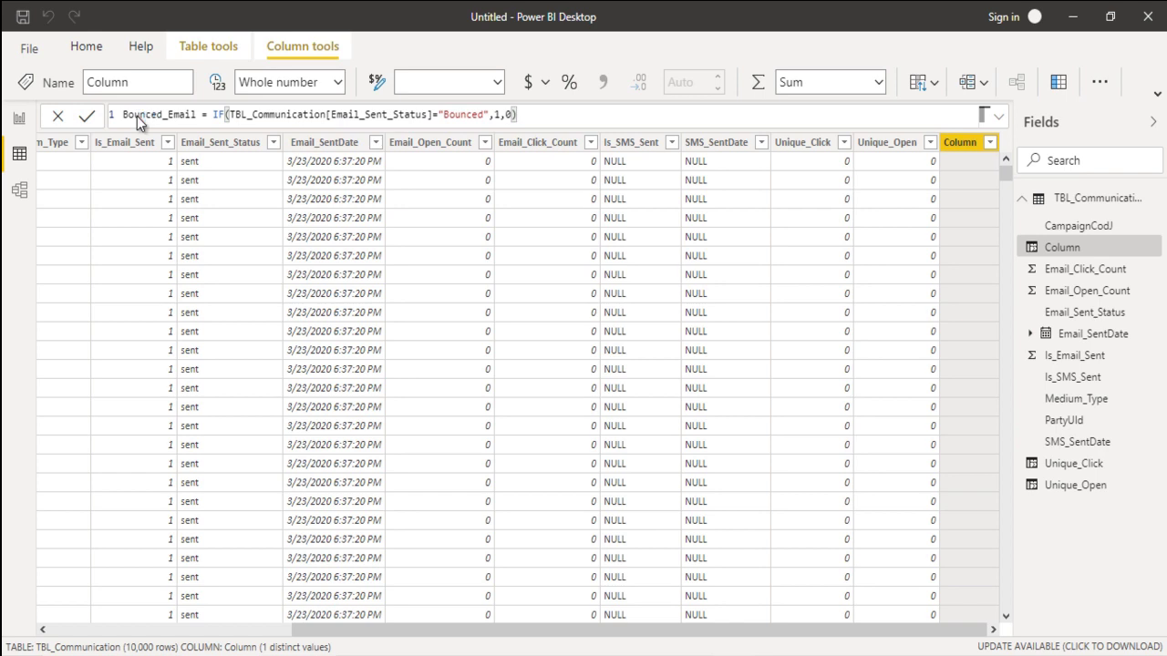
{"action": "key", "text": "Return"}
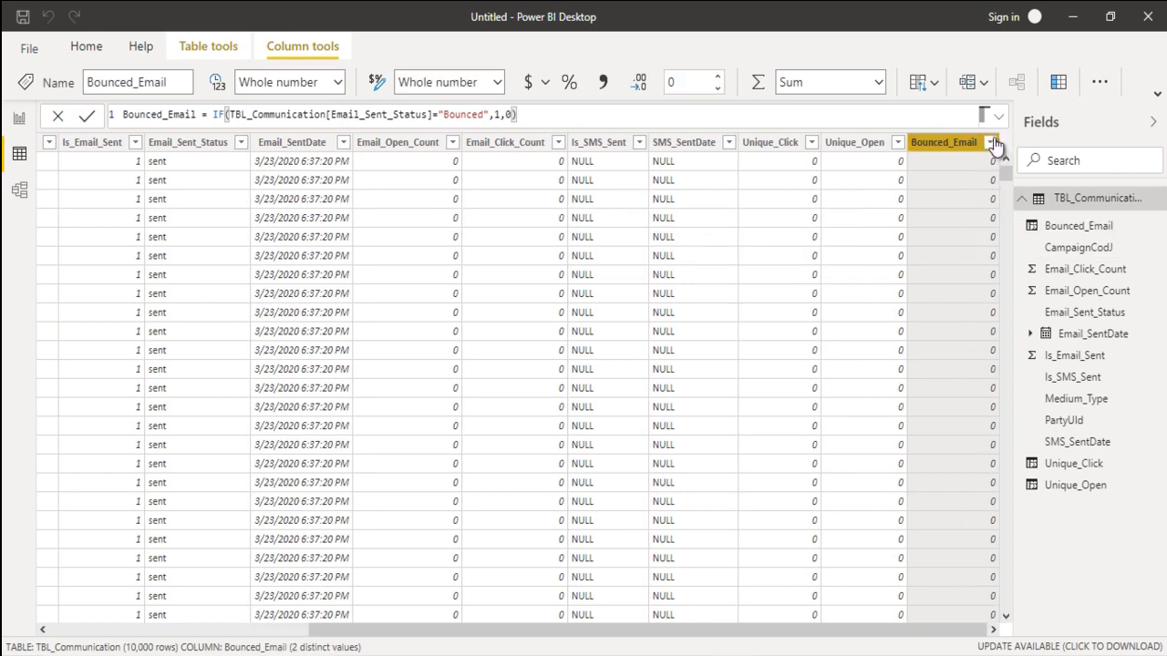
{"action": "left_click", "coordinate": [990, 143]}
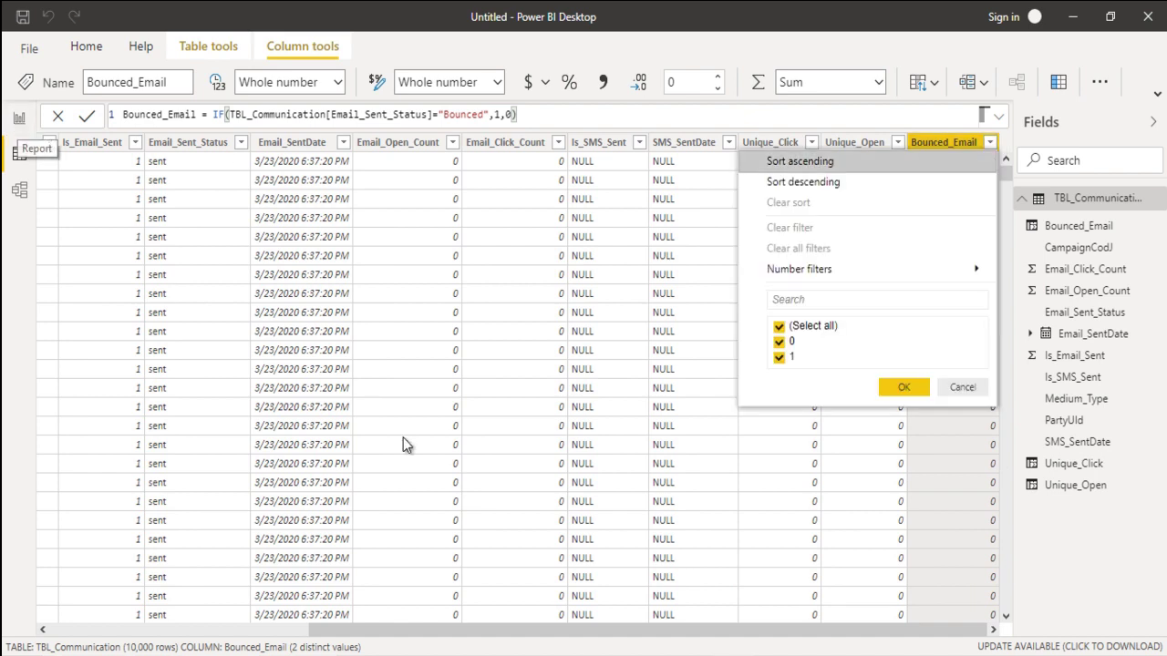
{"action": "left_click", "coordinate": [403, 438]}
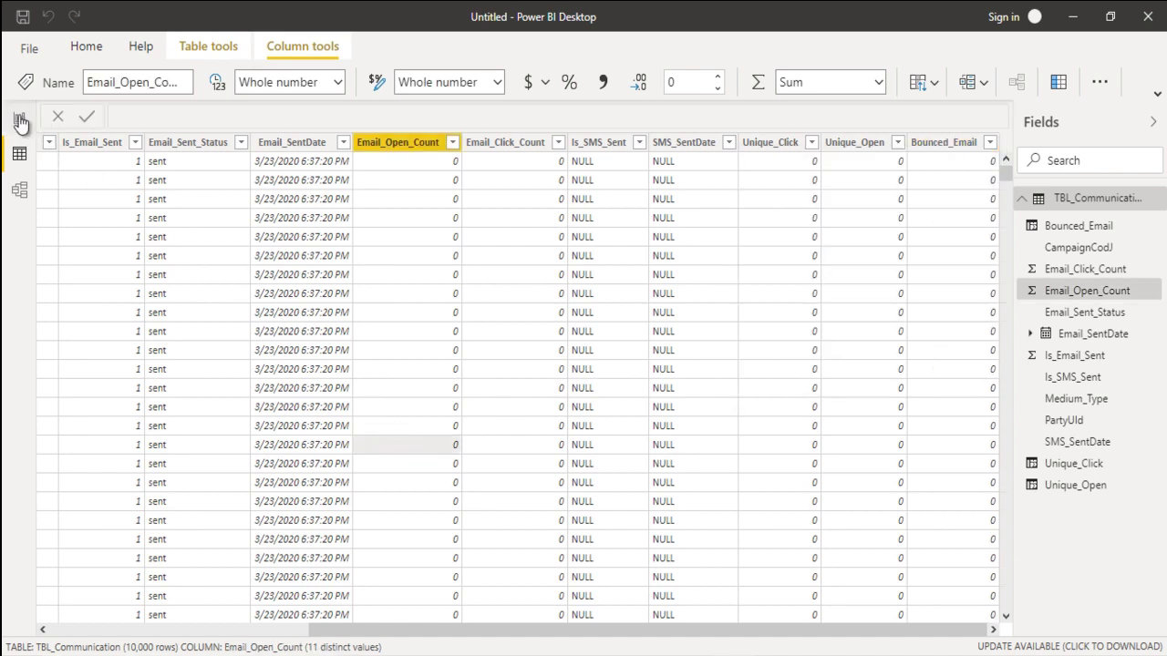
Step: Duplicate the 2091 card into the Total Bounce Email row, summing Bounced_Email to show 161
{"action": "left_click", "coordinate": [20, 119]}
{"action": "left_click", "coordinate": [307, 399]}
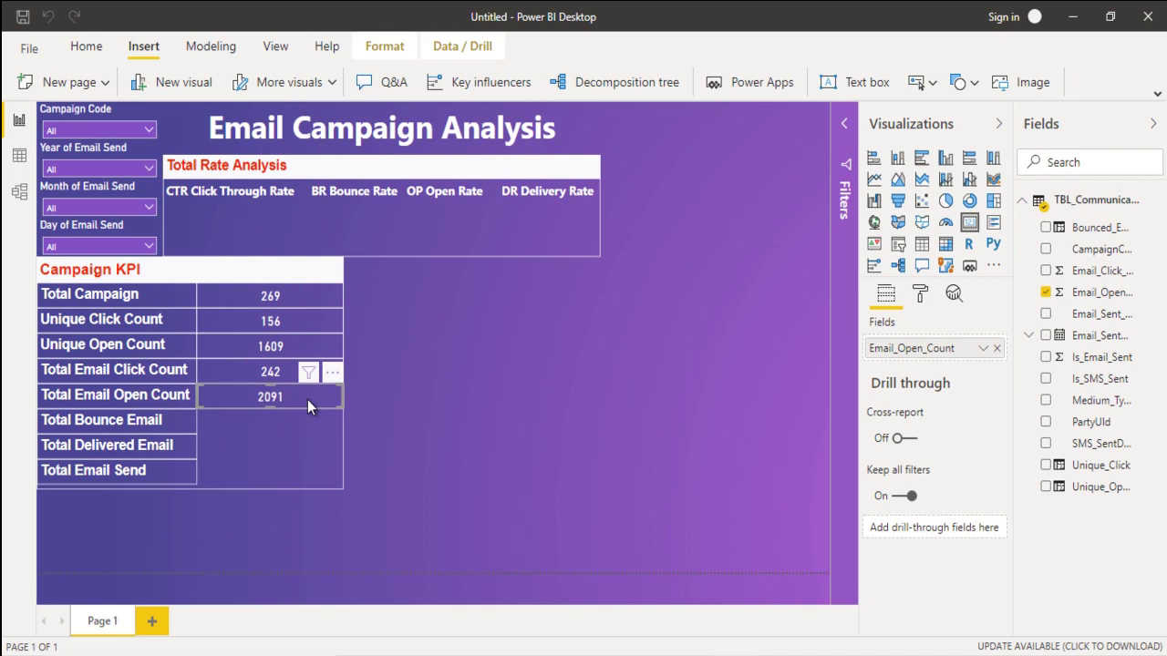
{"action": "key", "text": "ctrl+c"}
{"action": "key", "text": "ctrl+v"}
{"action": "left_click_drag", "start_coordinate": [334, 379], "coordinate": [333, 405]}
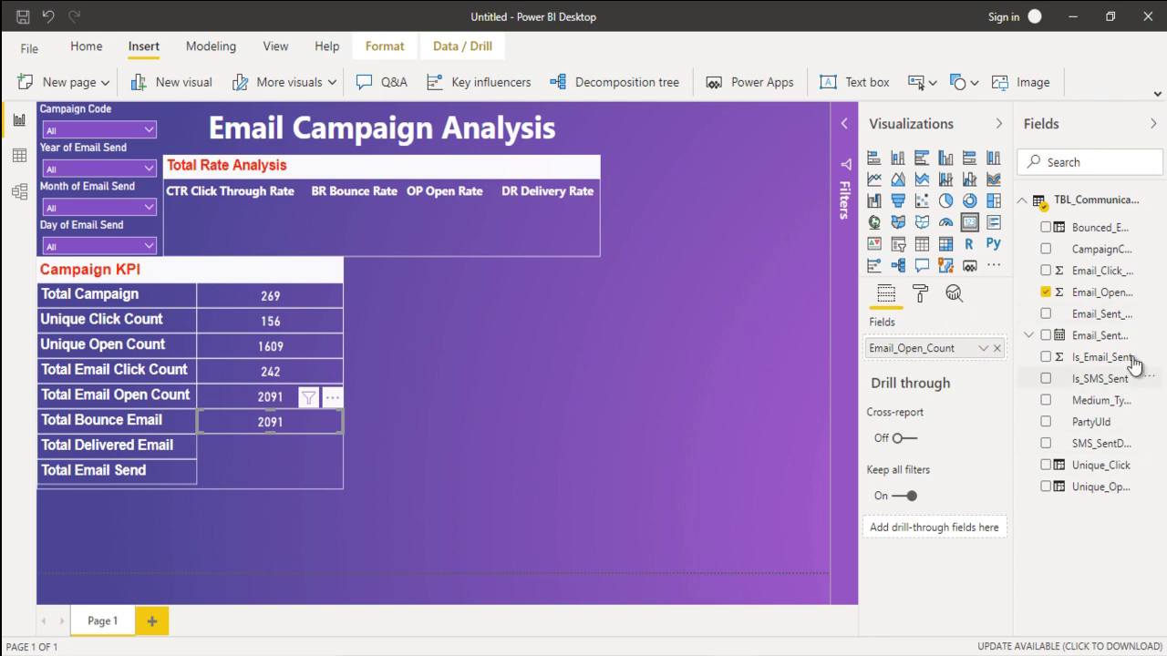
{"action": "left_click_drag", "start_coordinate": [1103, 228], "coordinate": [971, 355]}
{"action": "left_click_drag", "start_coordinate": [1078, 235], "coordinate": [888, 348]}
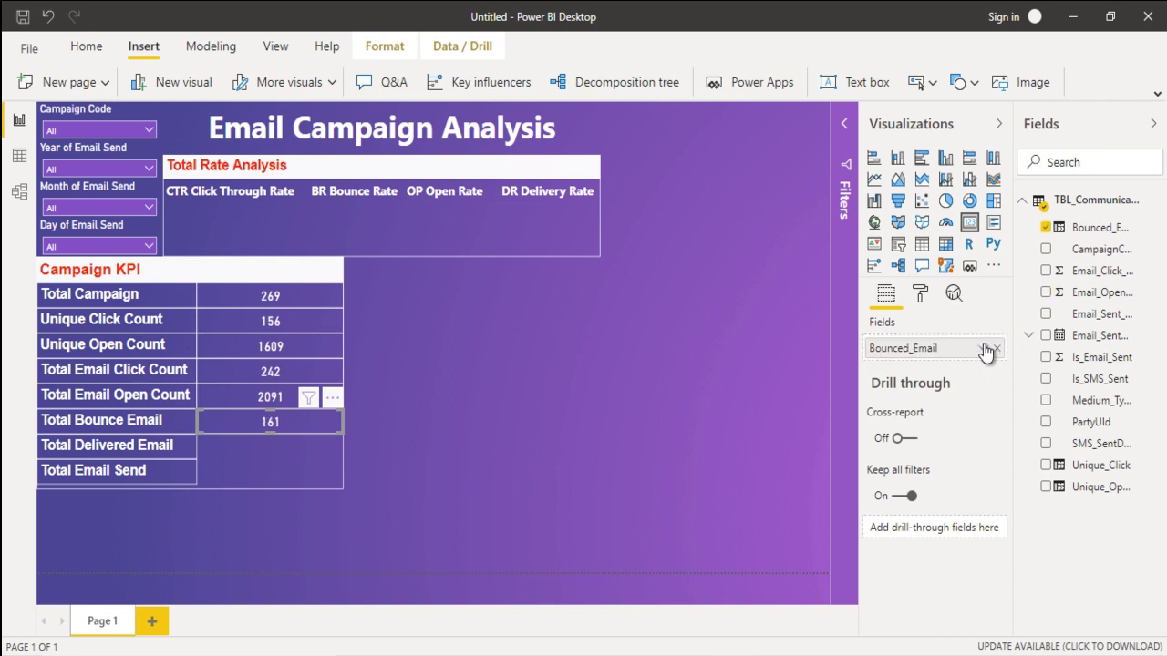
{"action": "left_click", "coordinate": [985, 350]}
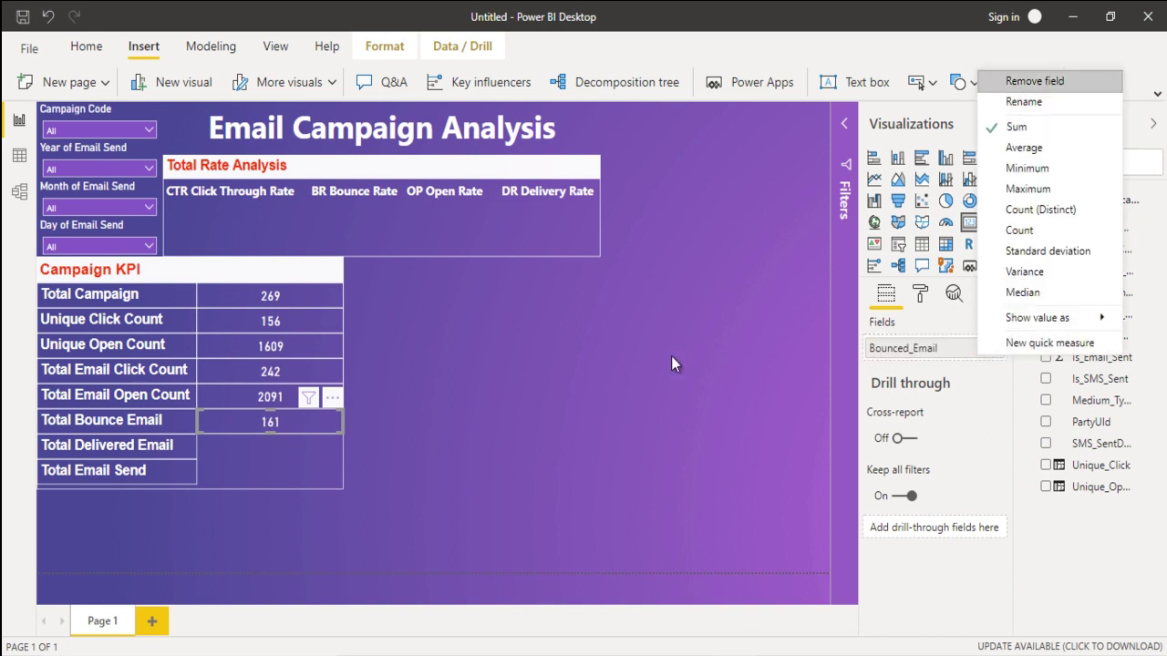
{"action": "left_click", "coordinate": [525, 429]}
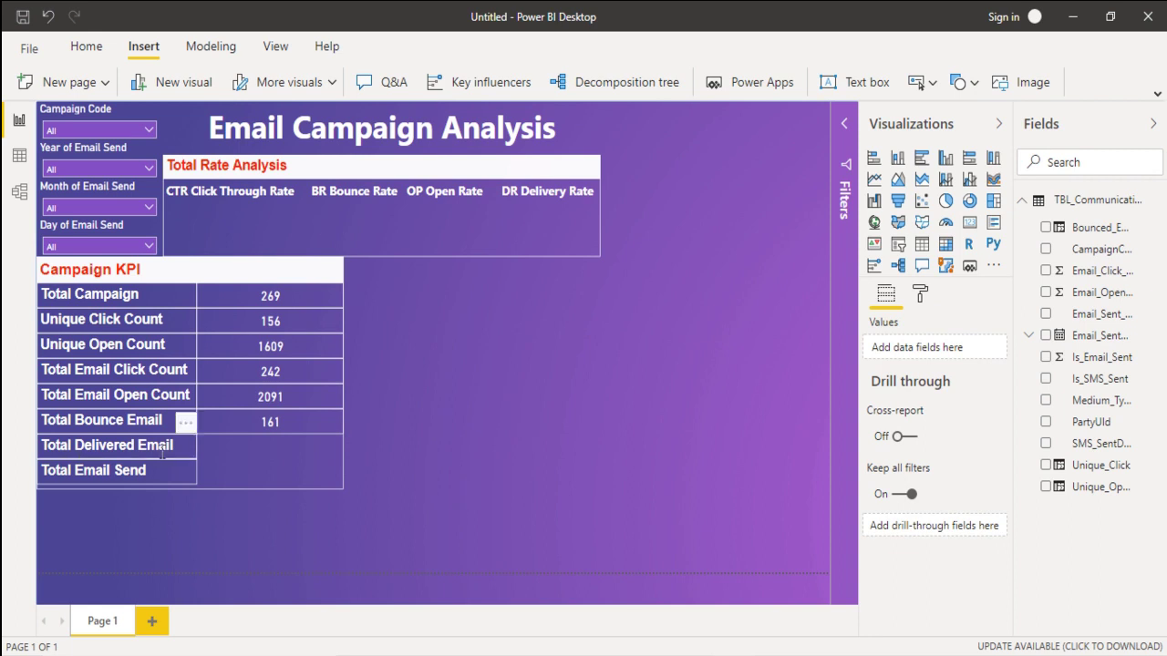
Step: Add the Delivered_Email column as IF(Email_Sent_Status="Sent",1,0)
{"action": "left_click", "coordinate": [19, 157]}
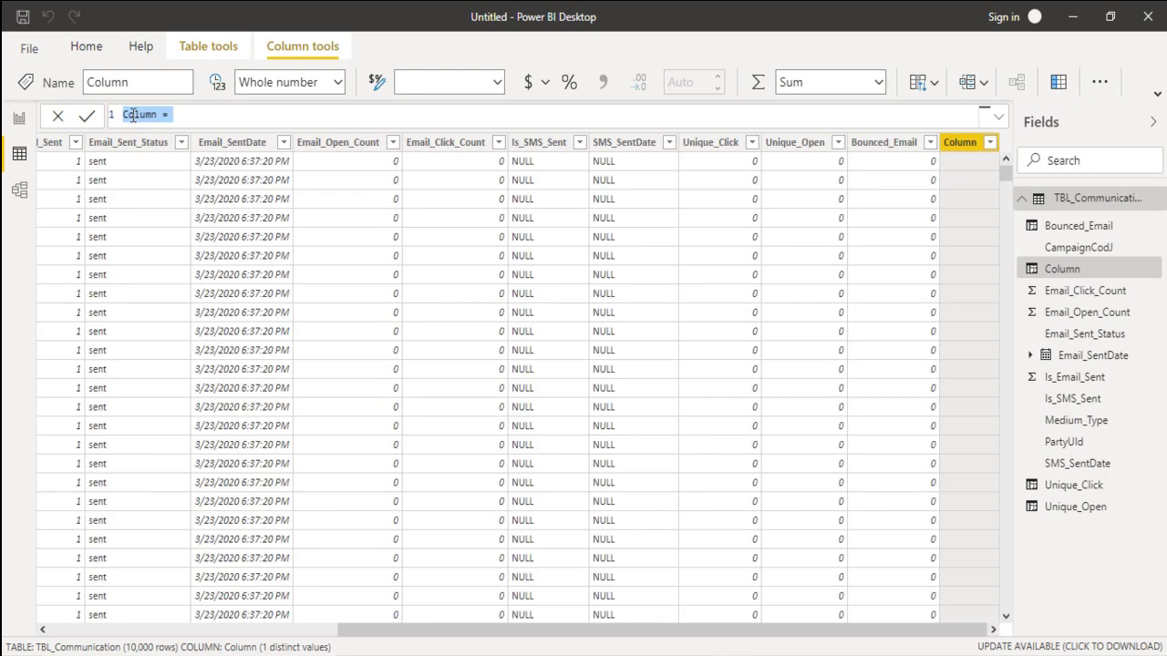
{"action": "type", "text": "Delivered_Email"}
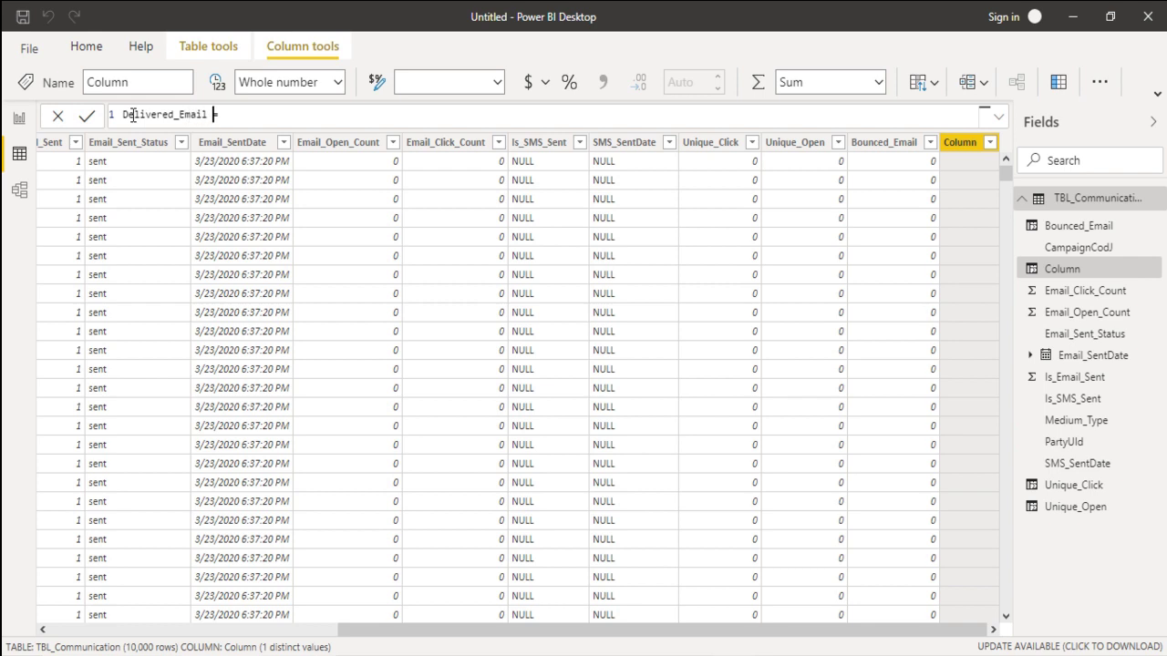
{"action": "type", "text": "If"}
{"action": "key", "text": "Tab"}
{"action": "type", "text": "tat"}
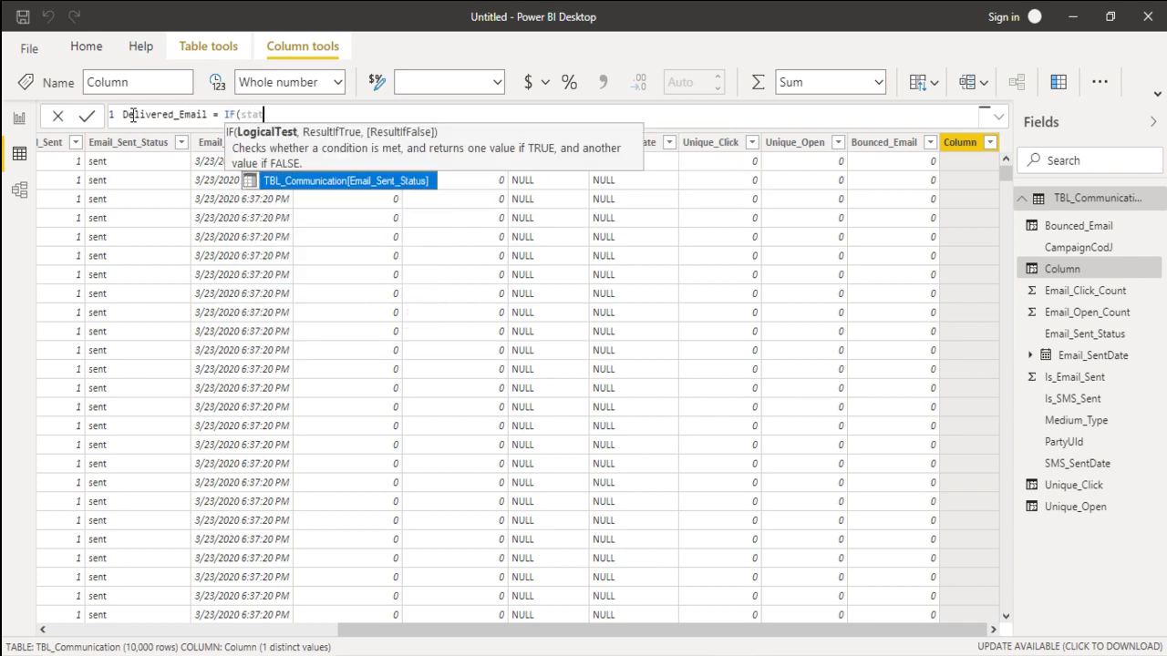
{"action": "key", "text": "Tab"}
{"action": "type", "text": "=\"Sent\""}
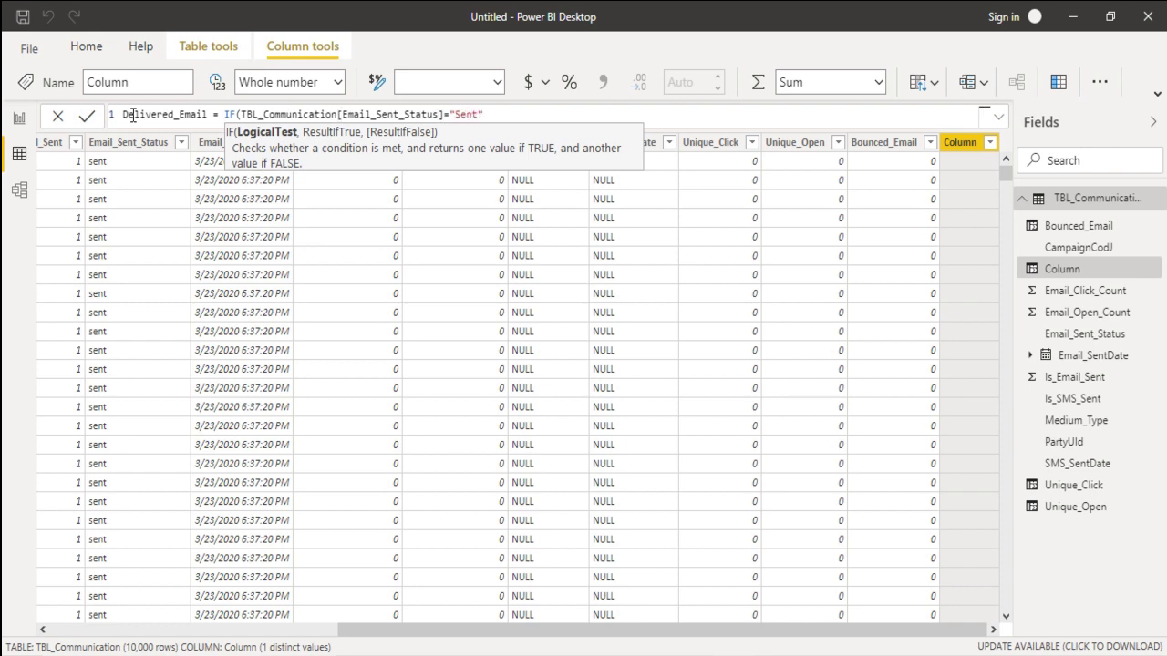
{"action": "type", "text": ",1,0"}
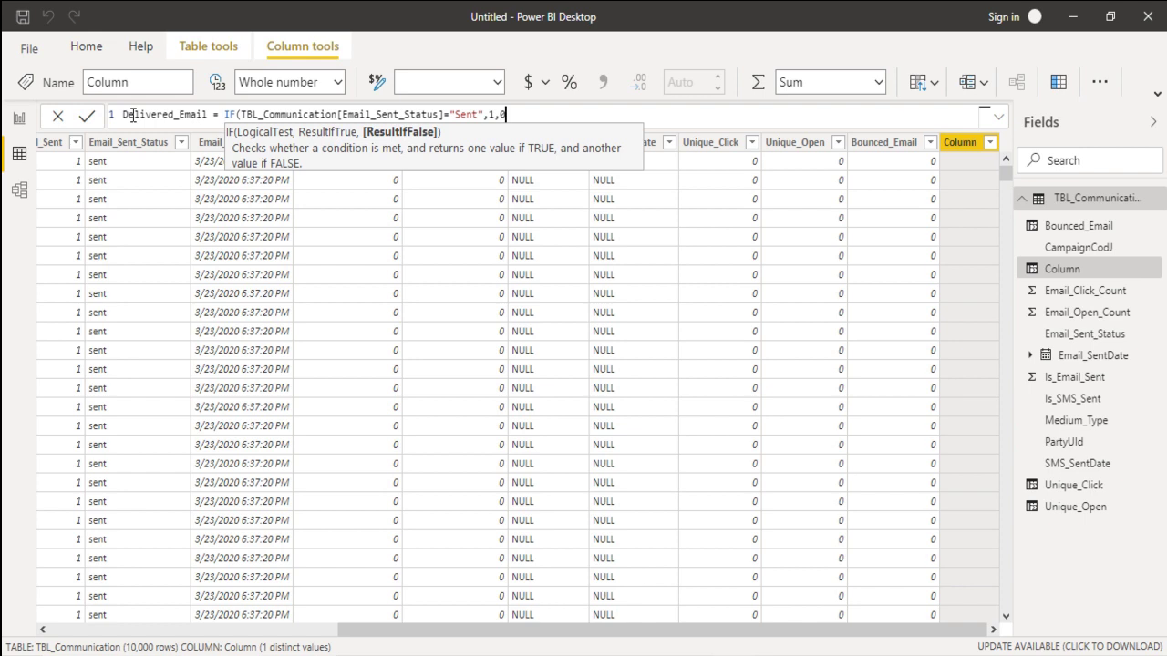
{"action": "type", "text": ")"}
{"action": "key", "text": "Return"}
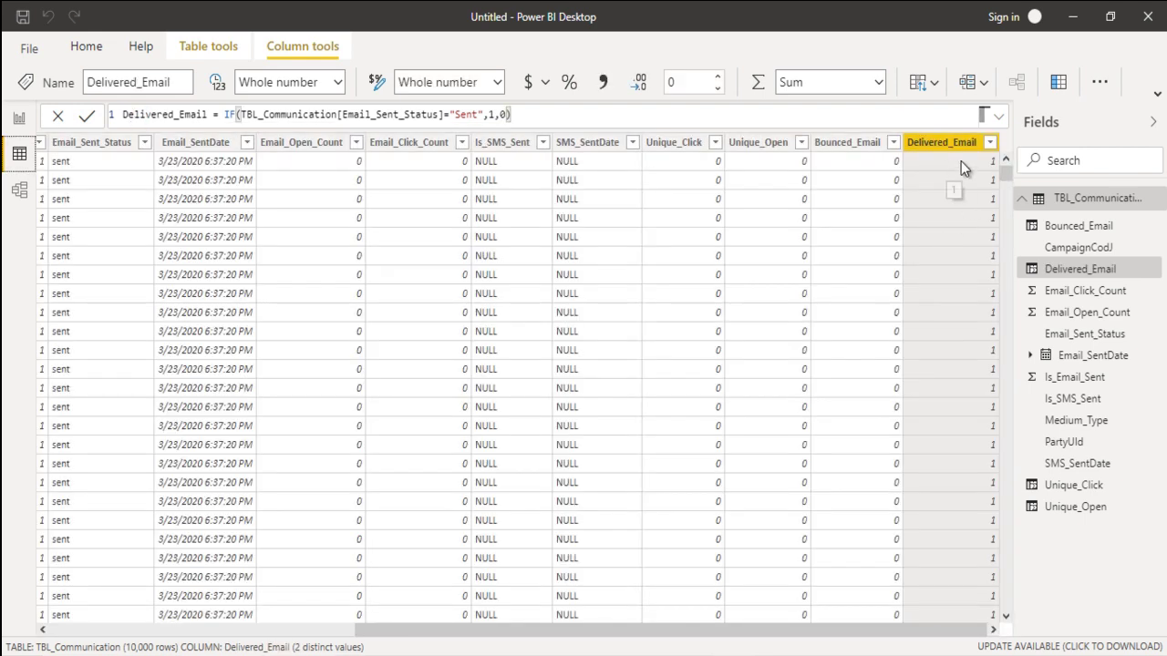
Step: Copy the bounce card into the Total Delivered Email row, summing Delivered_Email to show 9202
{"action": "left_click", "coordinate": [19, 120]}
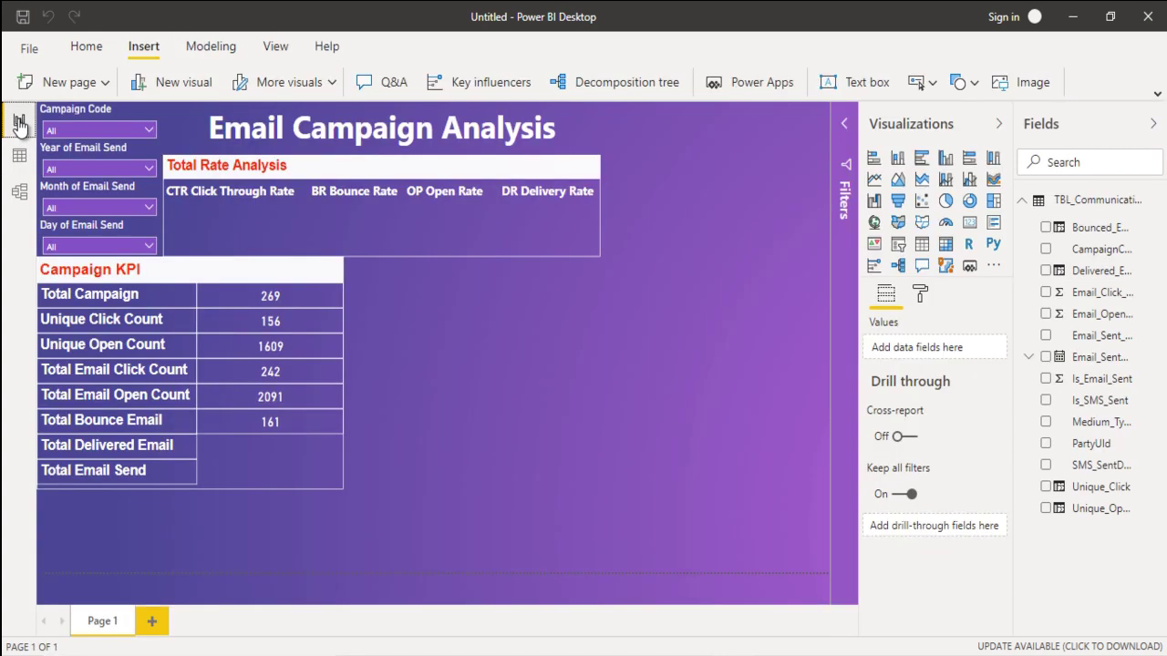
{"action": "left_click", "coordinate": [306, 419]}
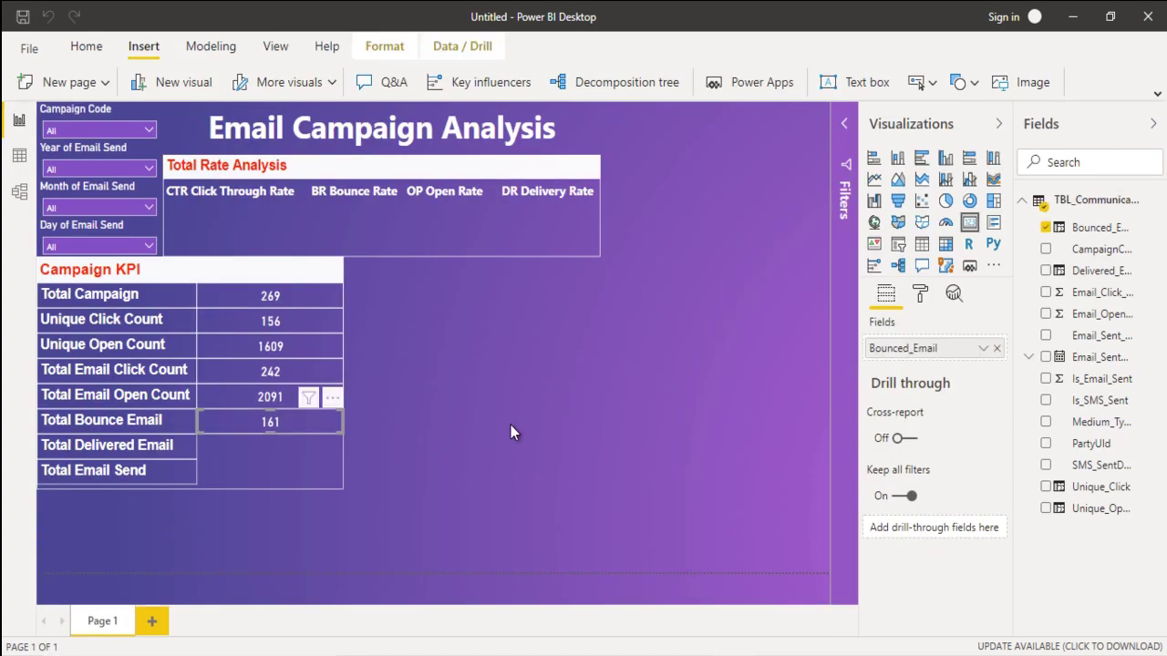
{"action": "left_click_drag", "start_coordinate": [336, 410], "coordinate": [334, 423]}
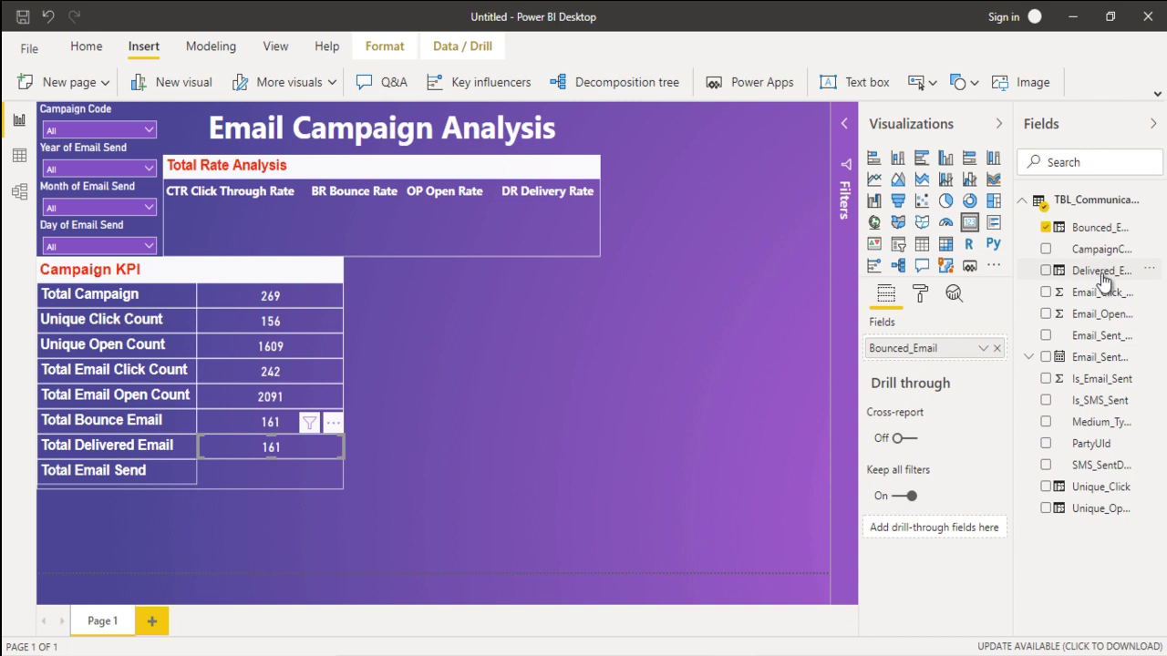
{"action": "left_click_drag", "start_coordinate": [1103, 281], "coordinate": [939, 351]}
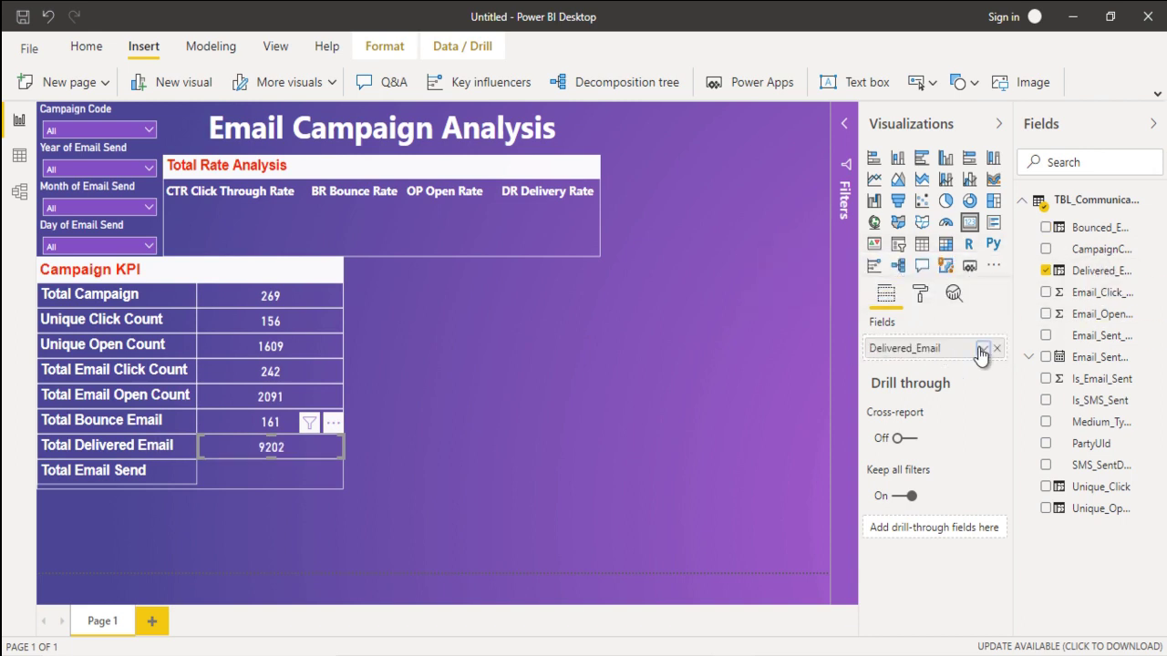
{"action": "left_click", "coordinate": [981, 349]}
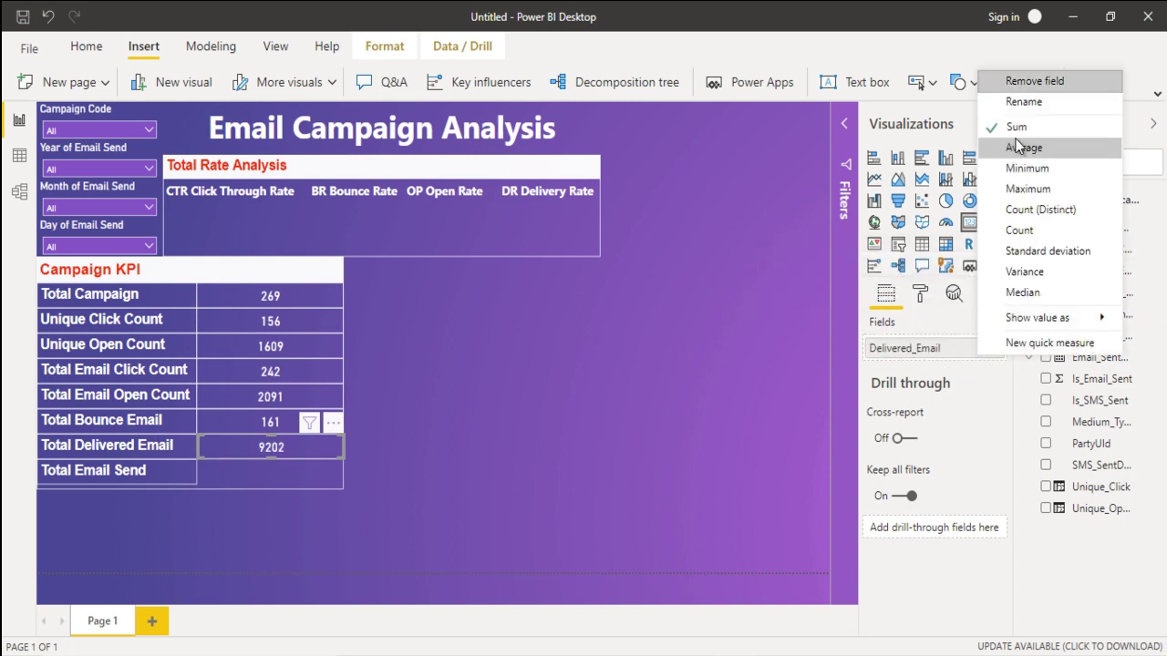
{"action": "left_click", "coordinate": [443, 446]}
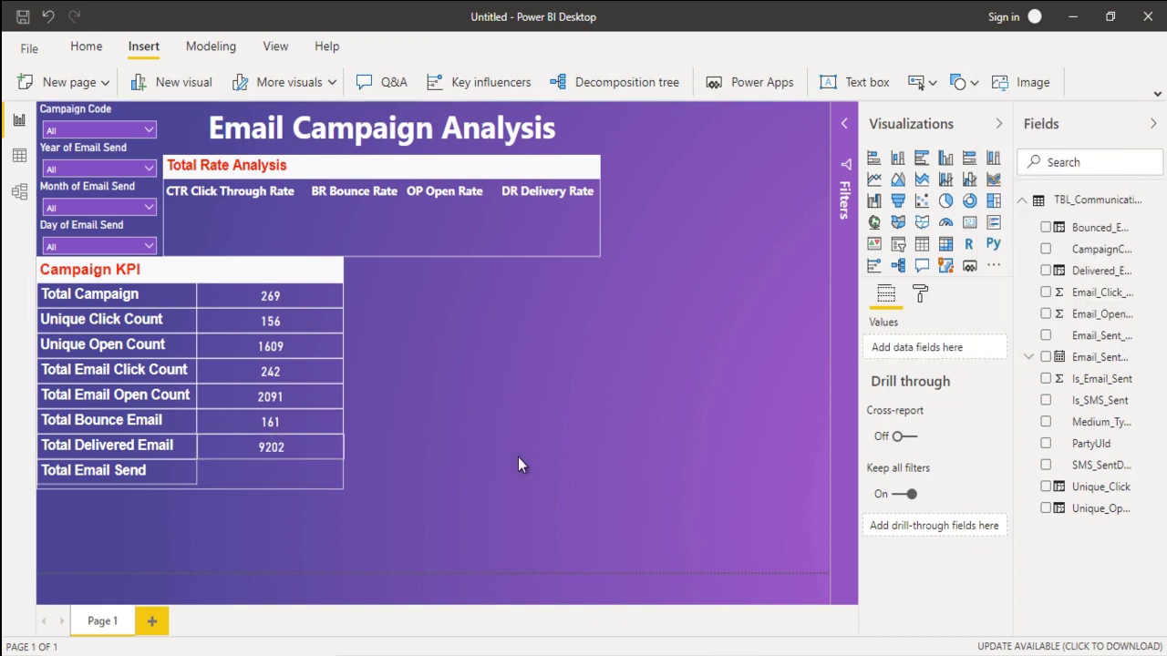
Step: Shorten the KPI background box and copy the delivered card into the Total Email Send row
{"action": "left_click", "coordinate": [250, 482]}
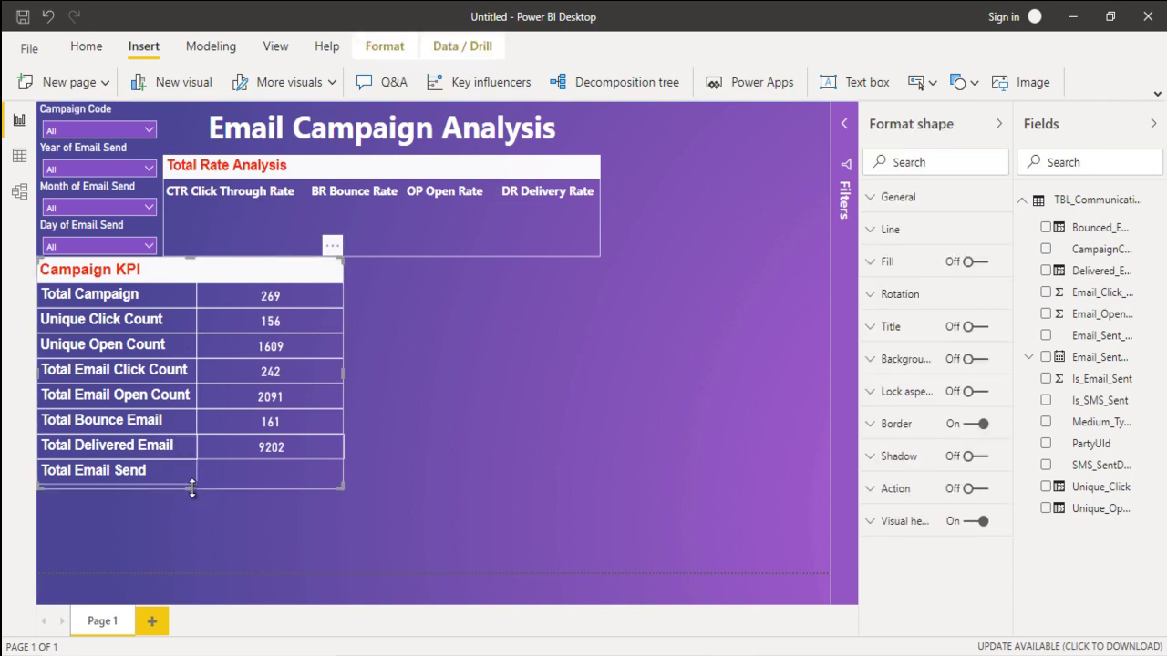
{"action": "left_click_drag", "start_coordinate": [193, 488], "coordinate": [193, 482]}
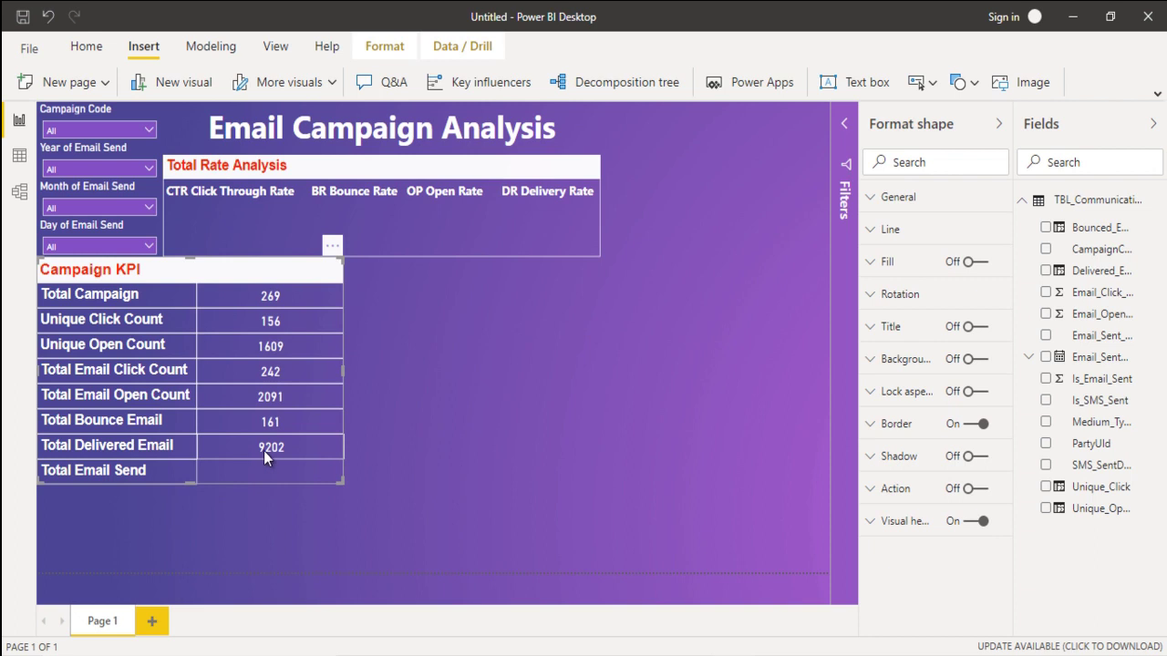
{"action": "left_click", "coordinate": [308, 449]}
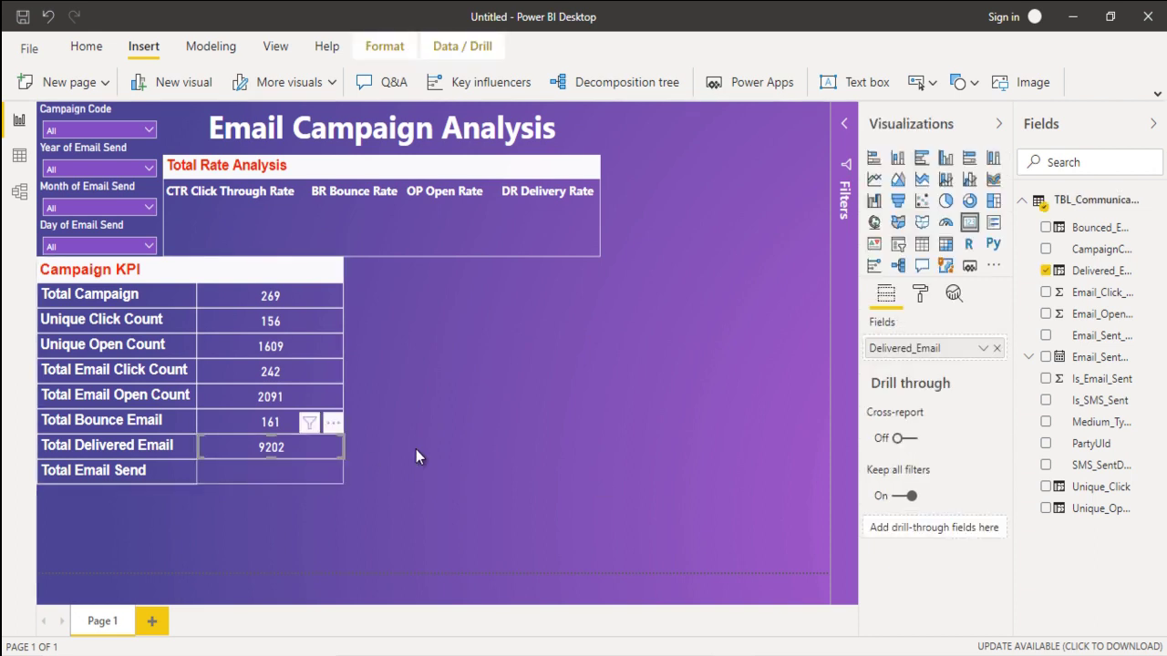
{"action": "left_click_drag", "start_coordinate": [335, 441], "coordinate": [335, 461]}
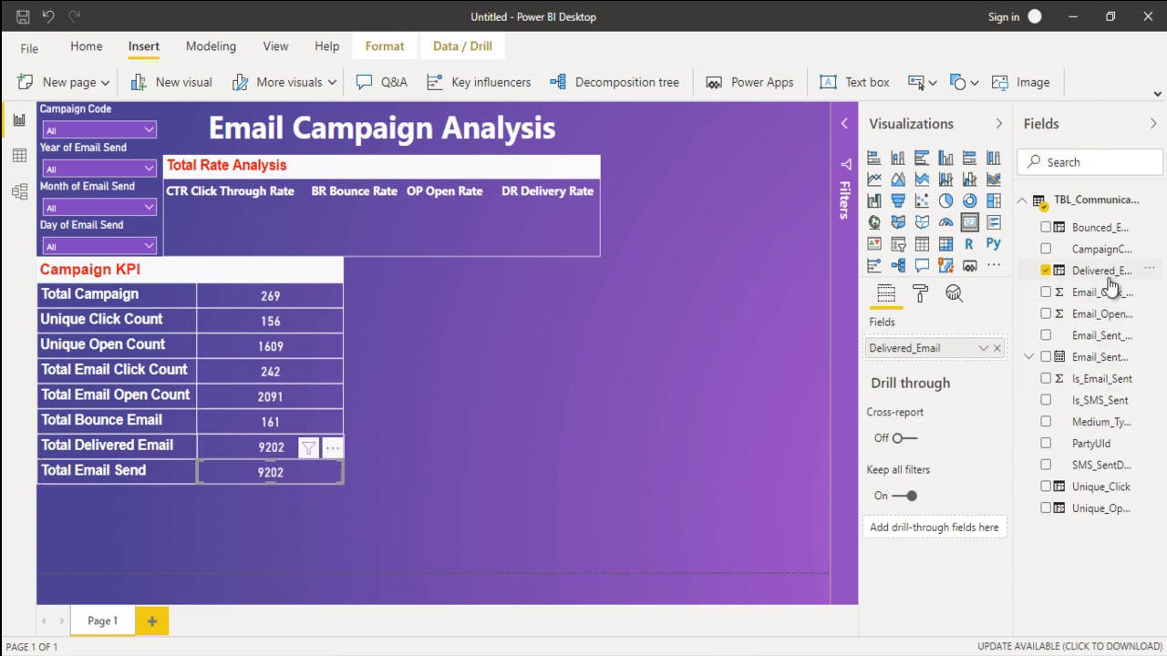
{"action": "left_click", "coordinate": [19, 155]}
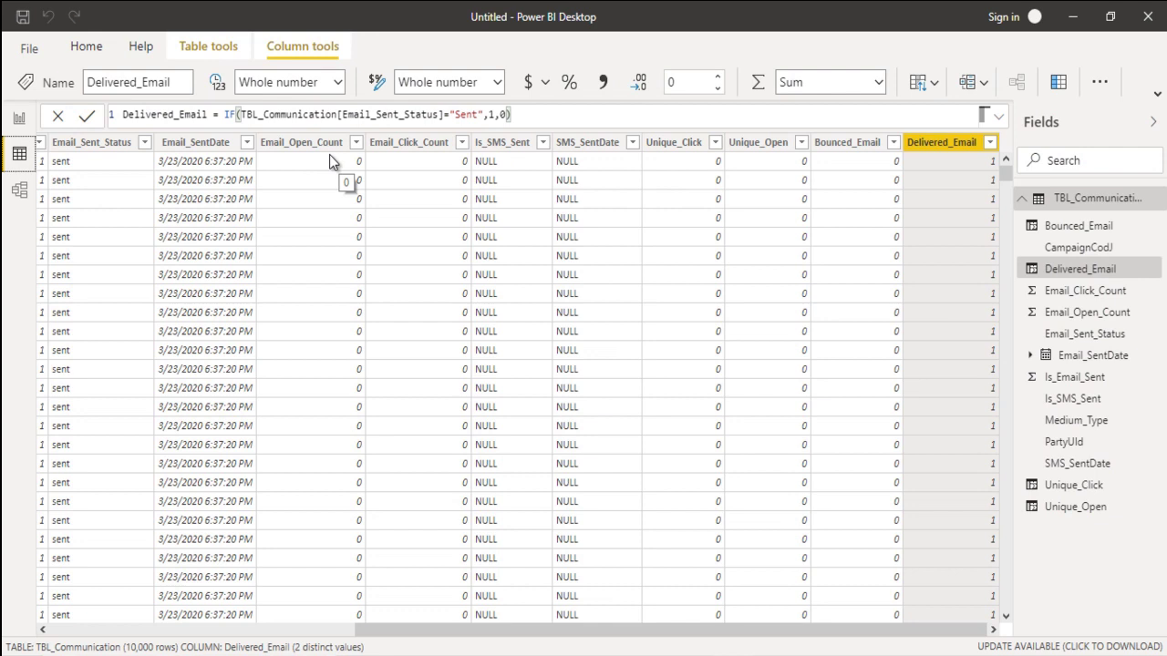
Step: Make the Total Email Send card show the Sum of Is_Email_Sent
{"action": "left_click", "coordinate": [42, 630]}
{"action": "left_click", "coordinate": [161, 146]}
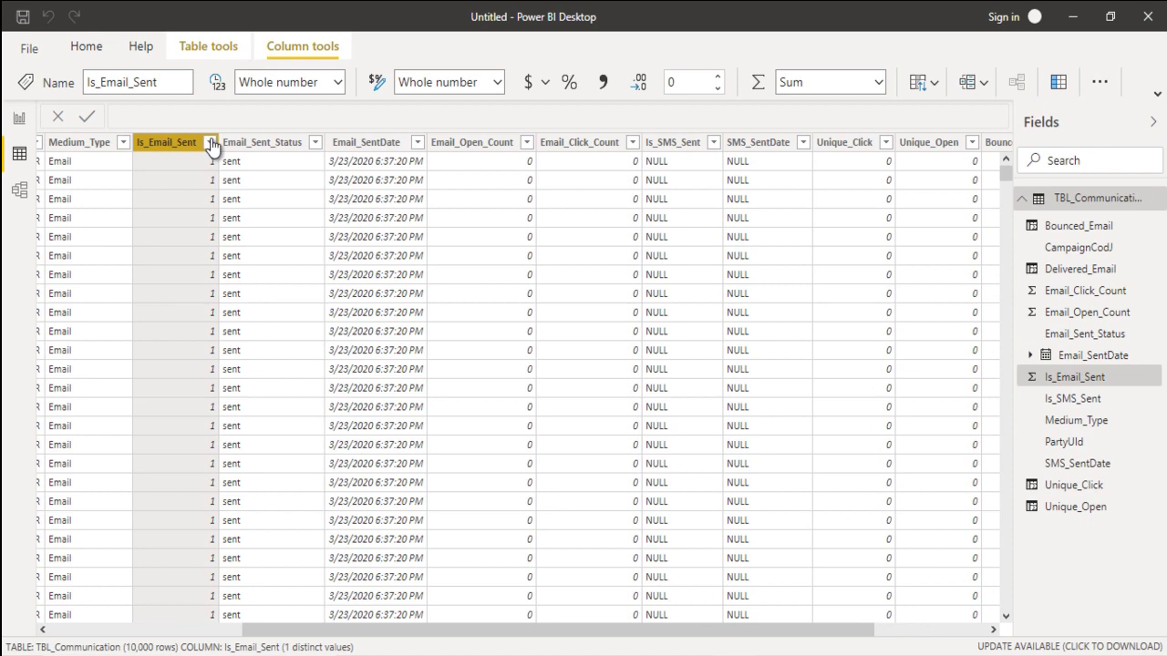
{"action": "left_click", "coordinate": [19, 119]}
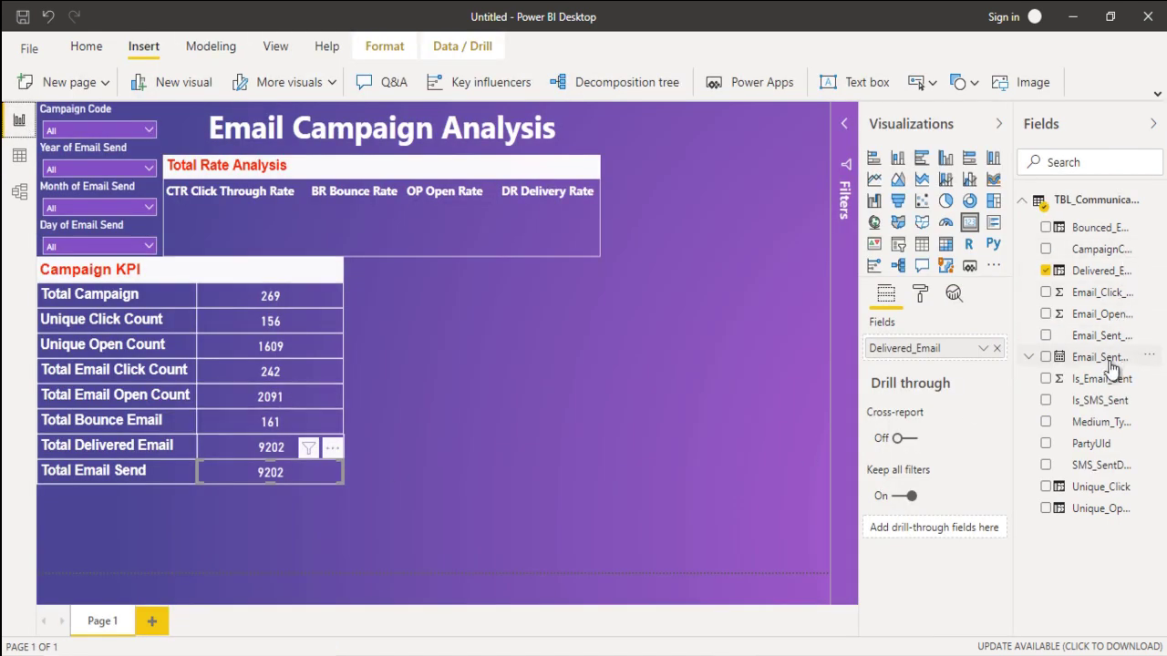
{"action": "left_click_drag", "start_coordinate": [1099, 378], "coordinate": [956, 348]}
{"action": "left_click", "coordinate": [985, 349]}
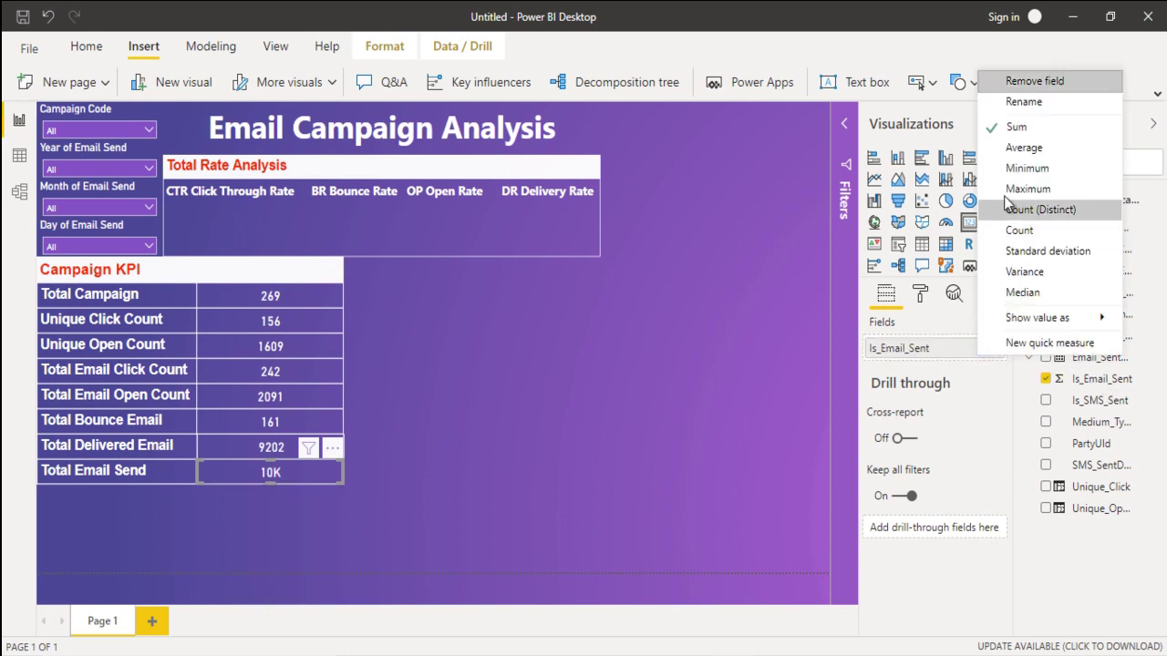
{"action": "left_click", "coordinate": [1015, 127]}
{"action": "left_click", "coordinate": [553, 432]}
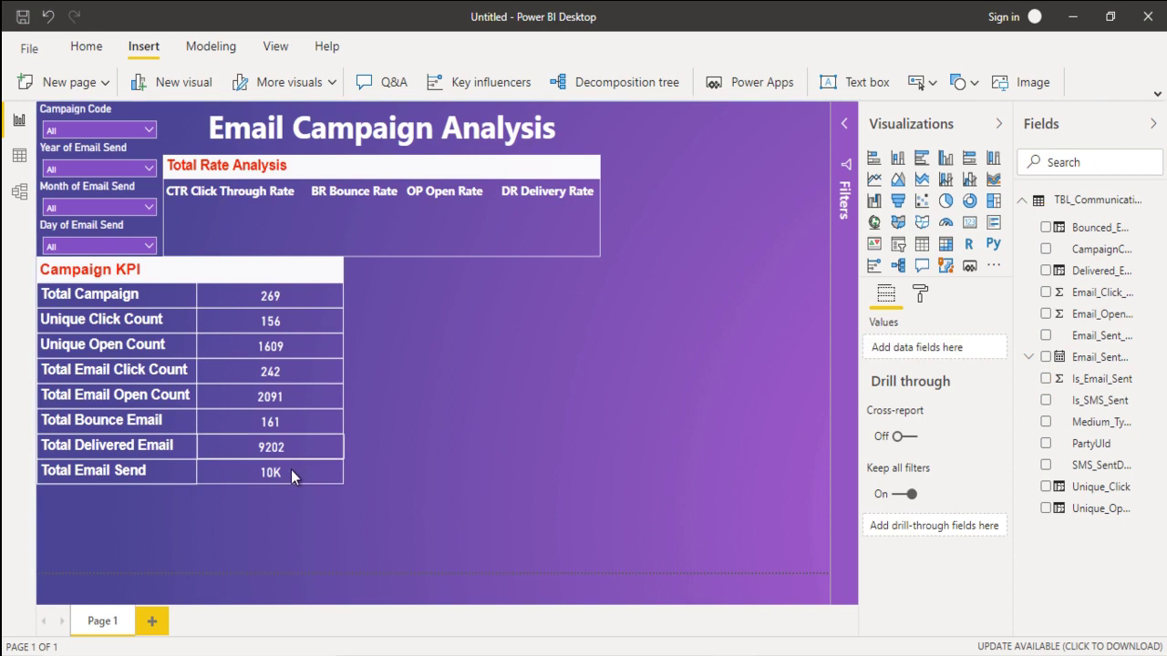
Step: Set the card's data label display units to None so it reads 10000
{"action": "left_click", "coordinate": [270, 472]}
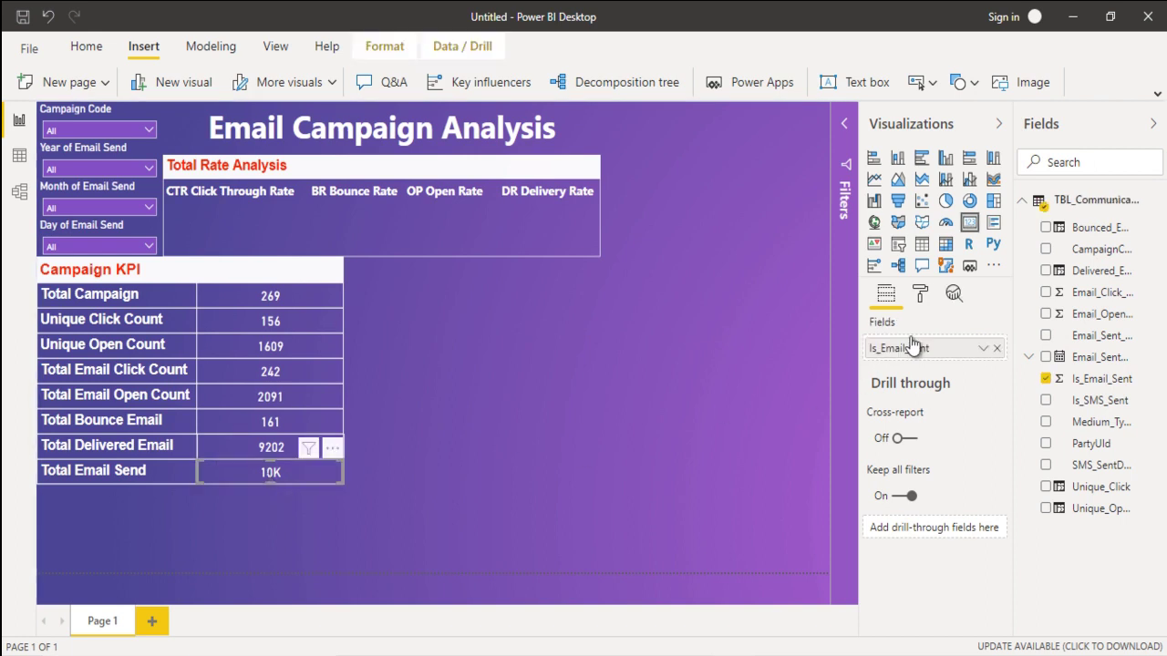
{"action": "left_click", "coordinate": [920, 294]}
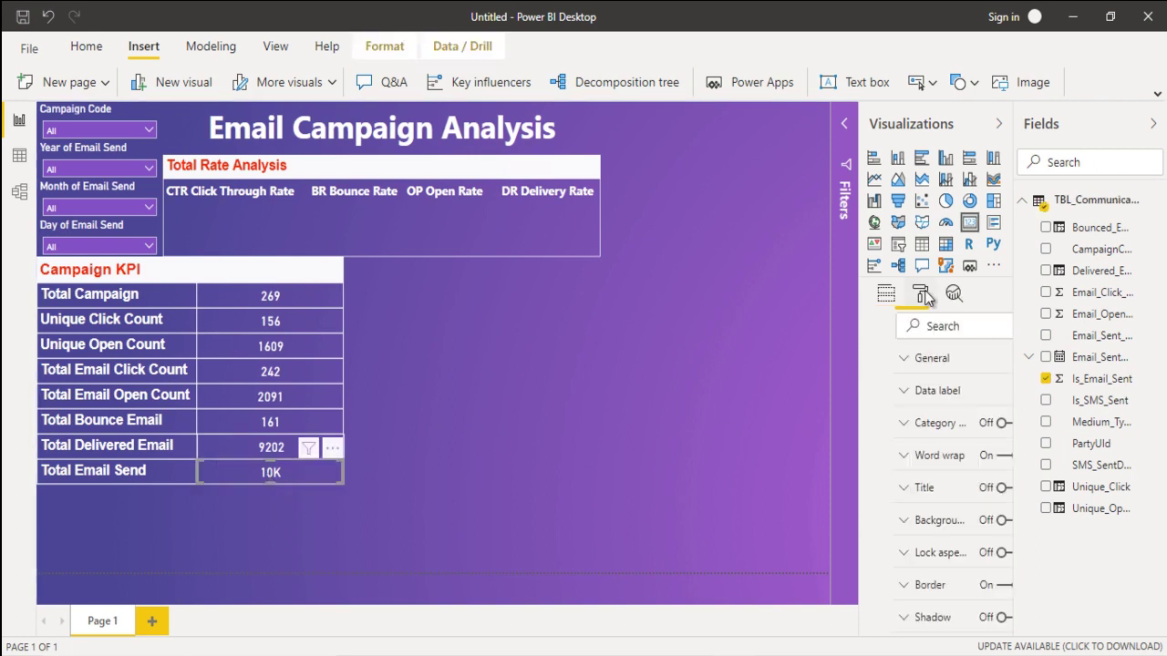
{"action": "left_click", "coordinate": [924, 394]}
{"action": "left_click", "coordinate": [923, 511]}
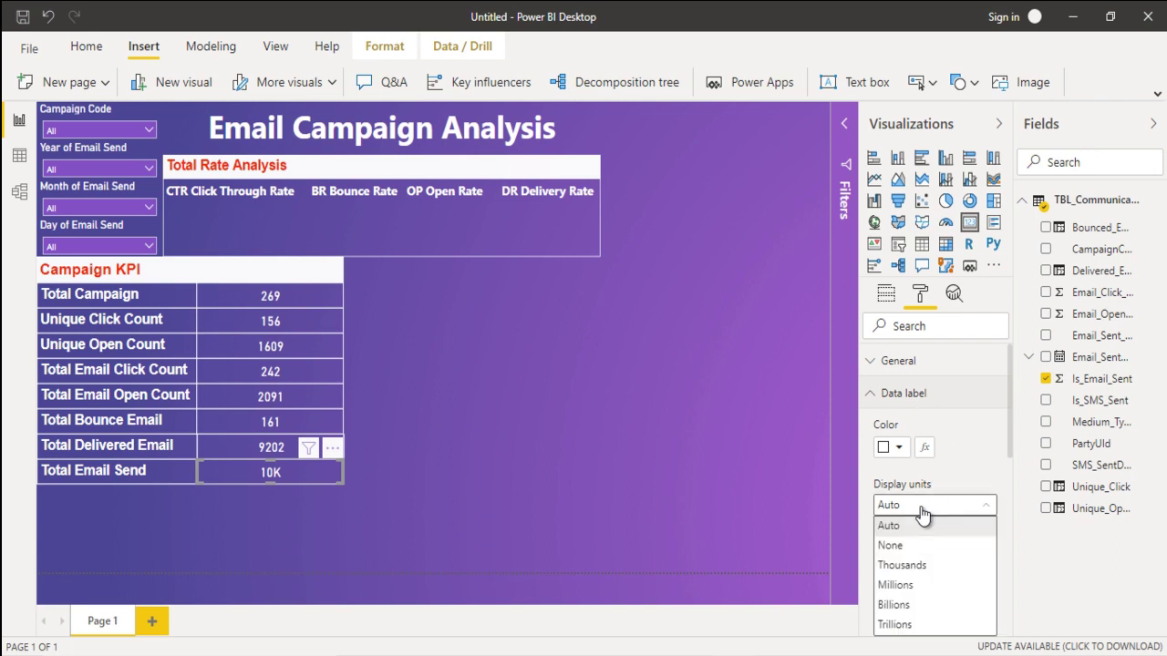
{"action": "left_click", "coordinate": [913, 546]}
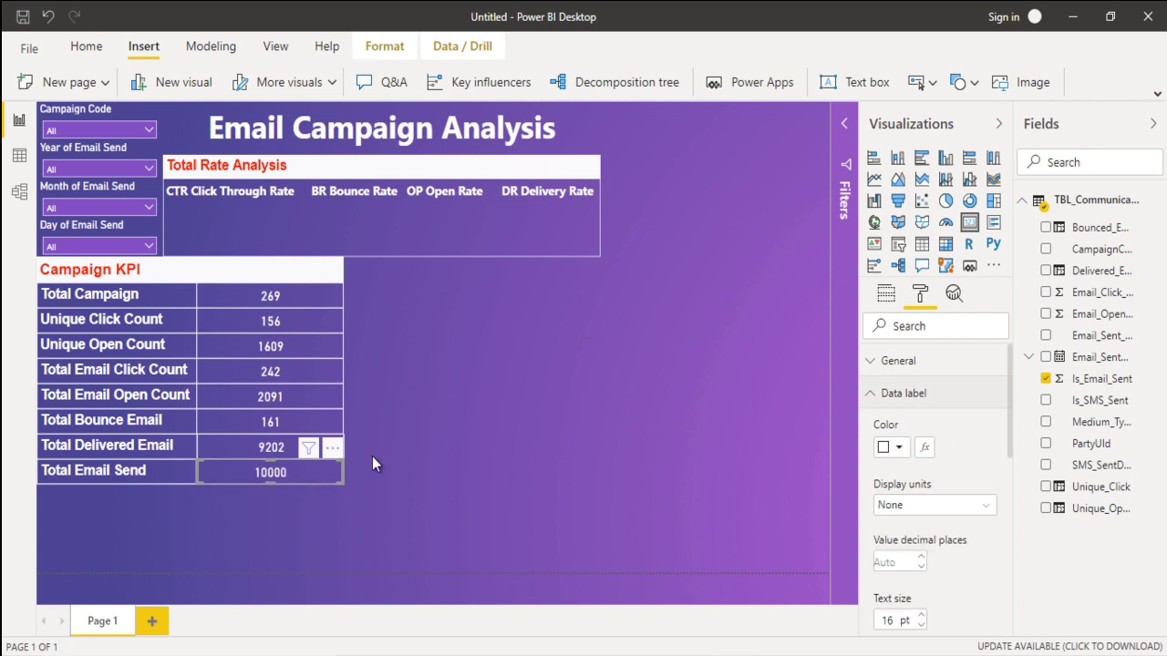
{"action": "left_click", "coordinate": [467, 357]}
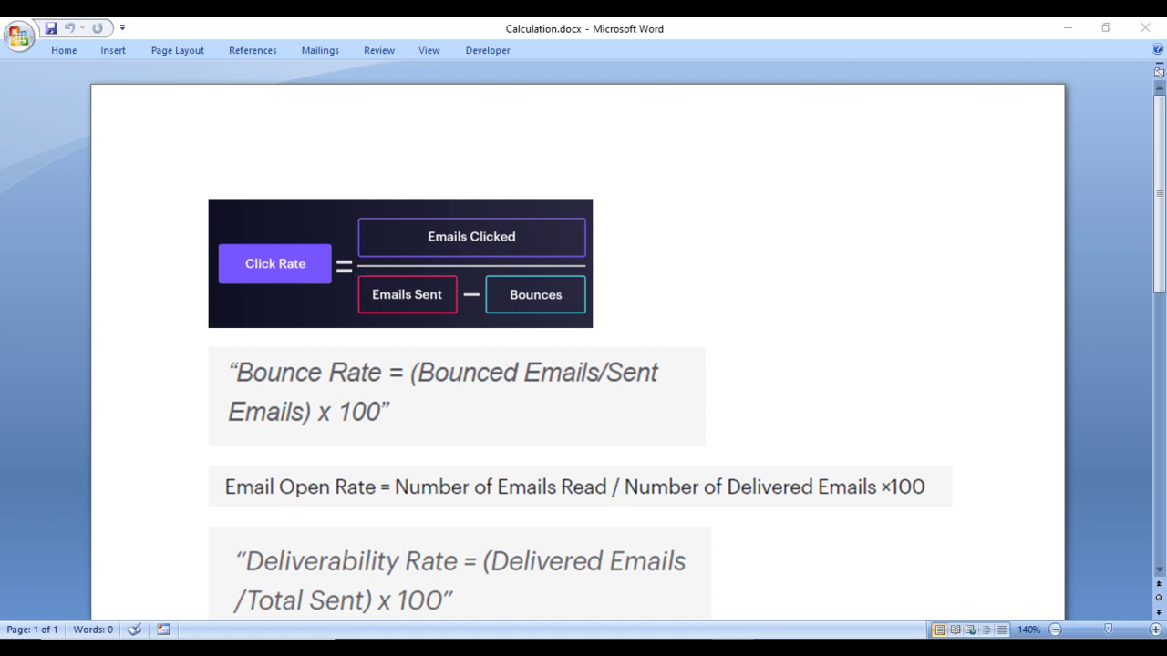
{"action": "mouse_move", "coordinate": [711, 645]}
{"action": "left_click", "coordinate": [773, 568]}
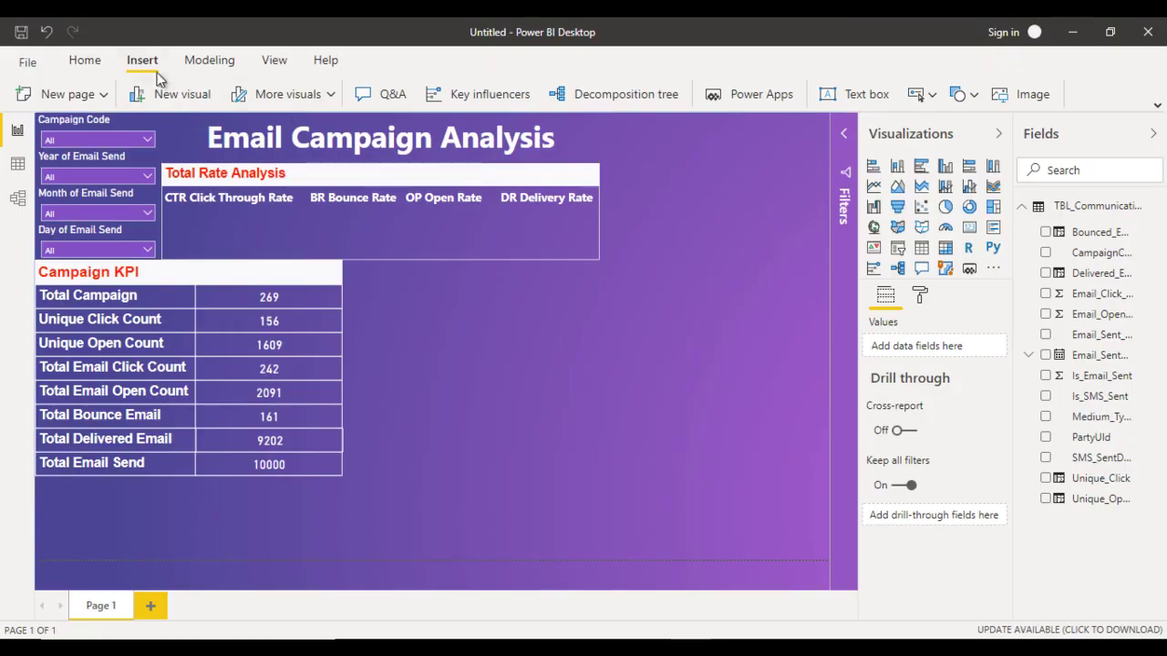
Step: Create measure CTR = SUM(Email_Click_Count)/(SUM(Is_Email_Sent)-SUM(Bounced_Email))
{"action": "left_click", "coordinate": [211, 61]}
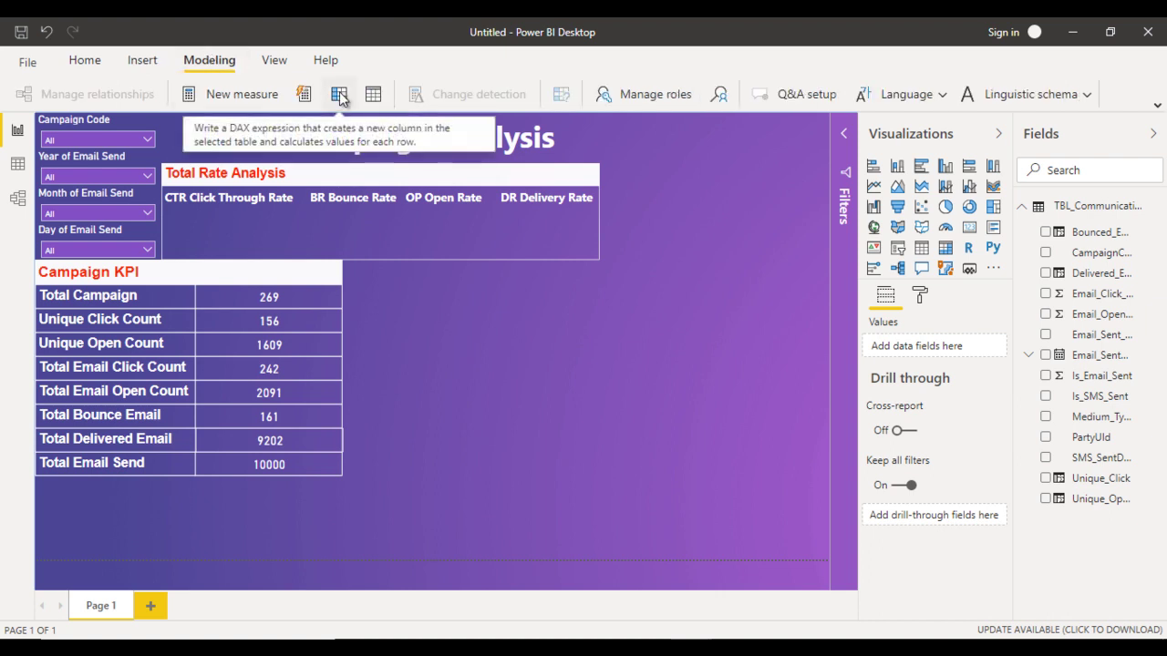
{"action": "left_click", "coordinate": [204, 96]}
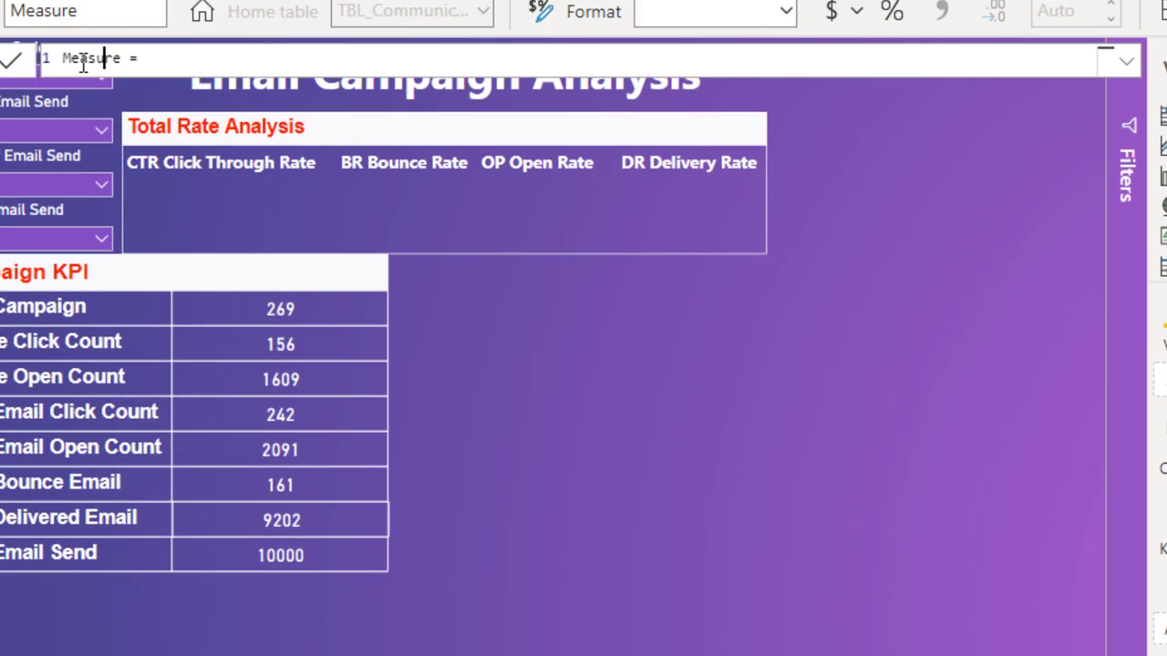
{"action": "type", "text": "CTR = "}
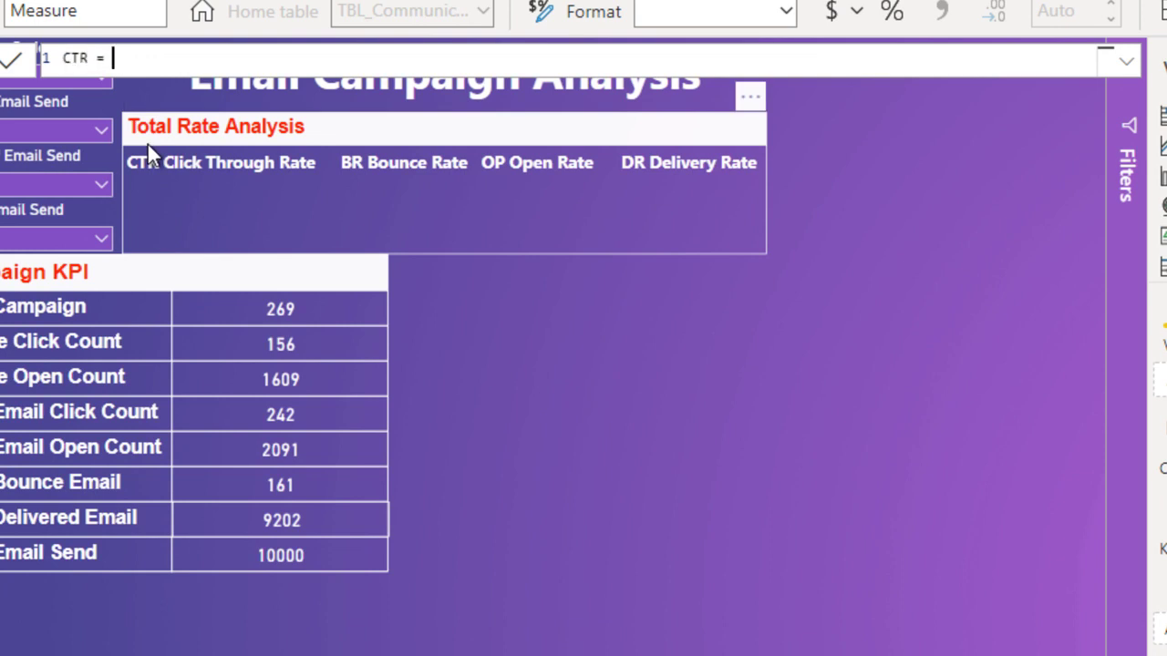
{"action": "type", "text": "SUM("}
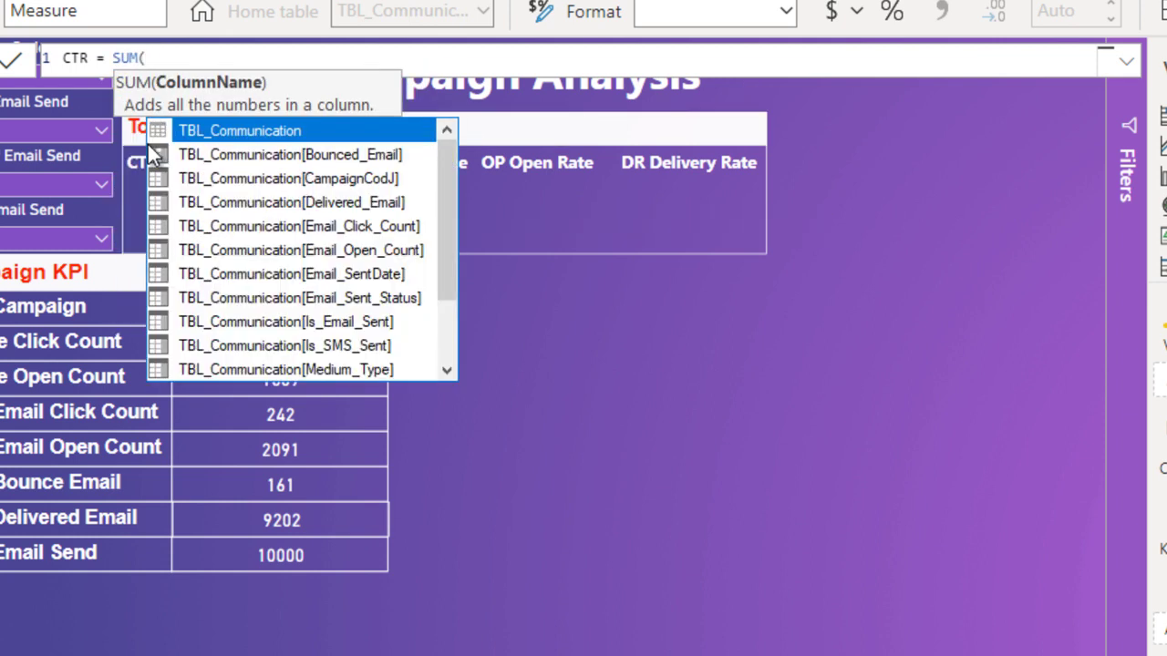
{"action": "type", "text": "ema"}
{"action": "key", "text": "Tab"}
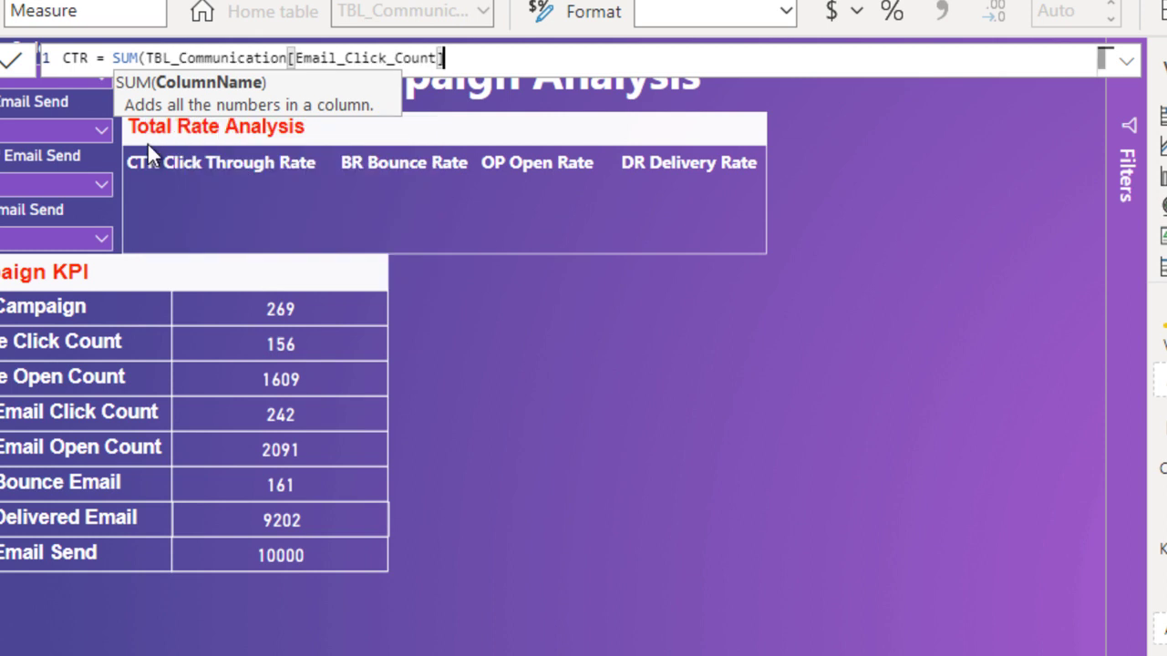
{"action": "type", "text": ")/("}
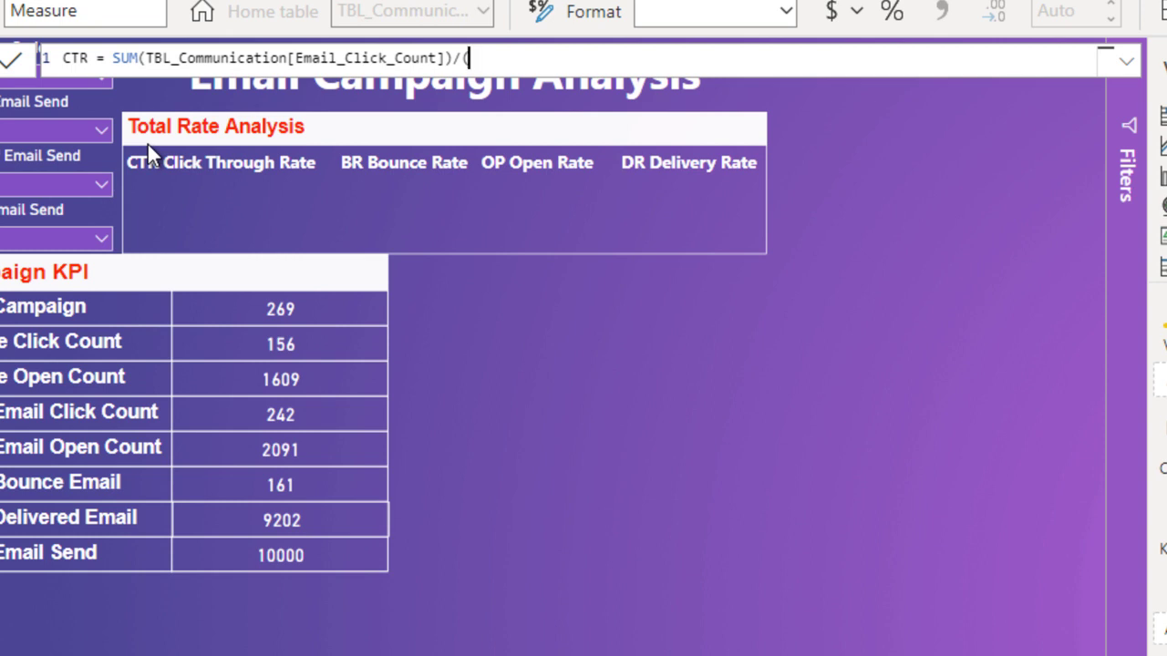
{"action": "type", "text": "SUM("}
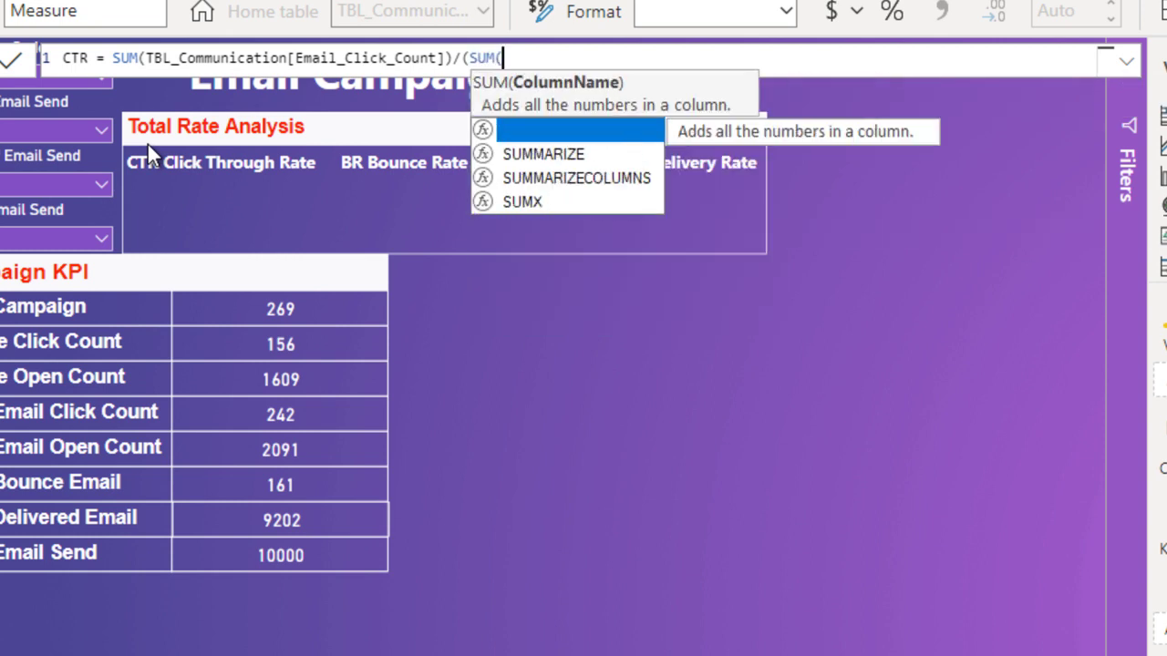
{"action": "type", "text": "is"}
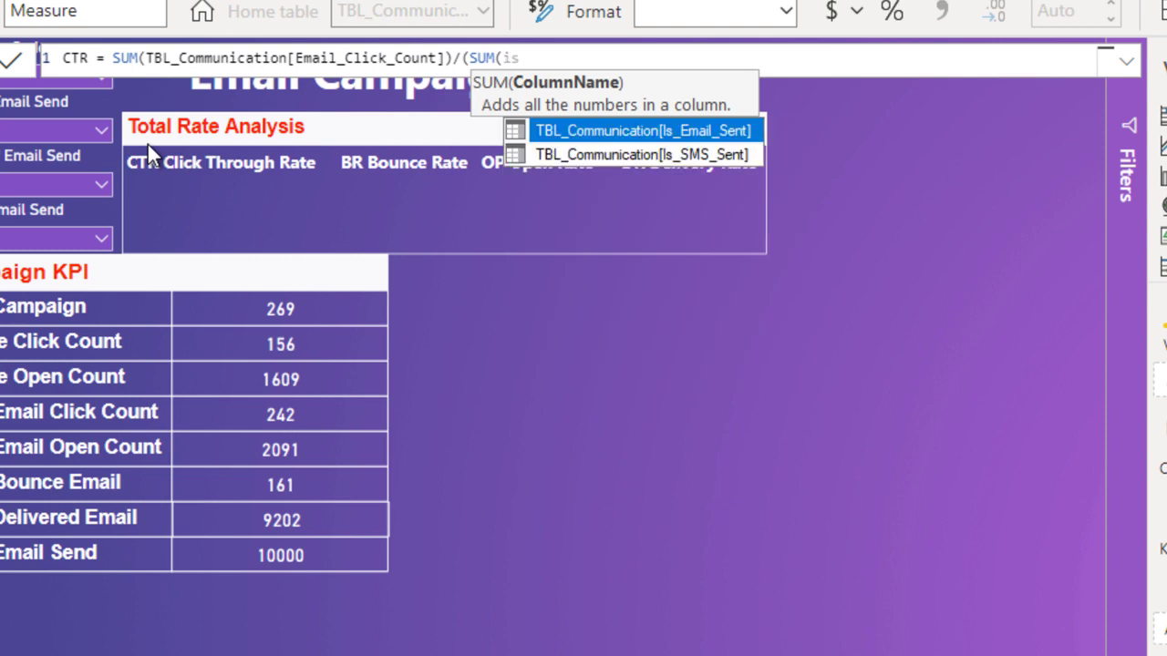
{"action": "key", "text": "Tab"}
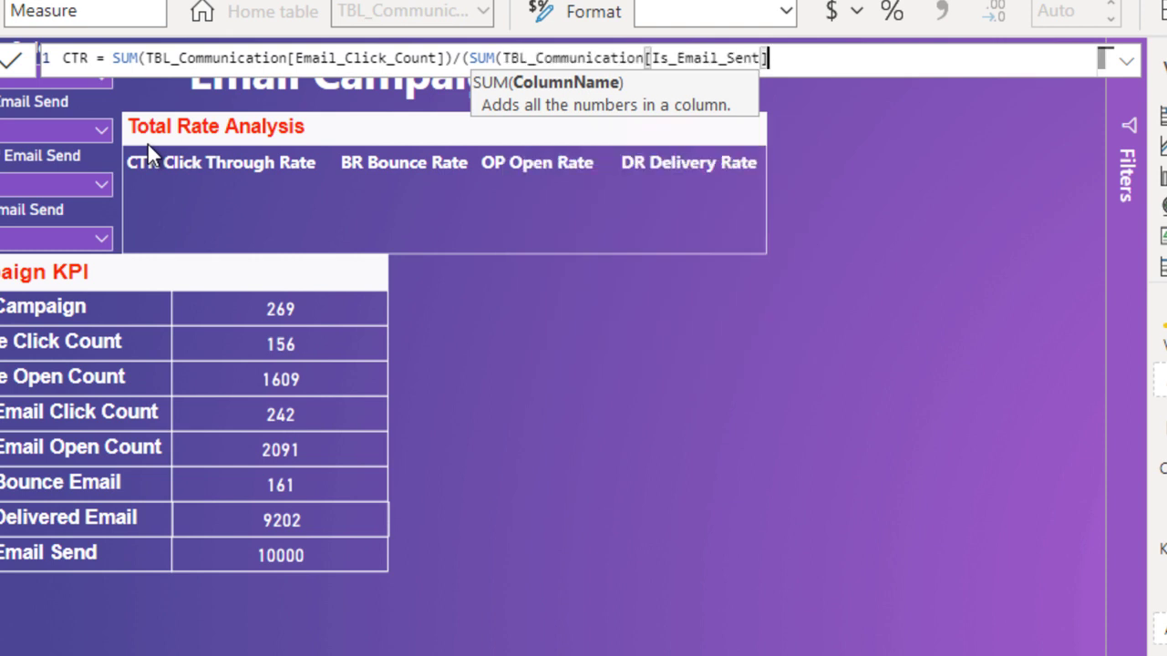
{"action": "type", "text": ")-"}
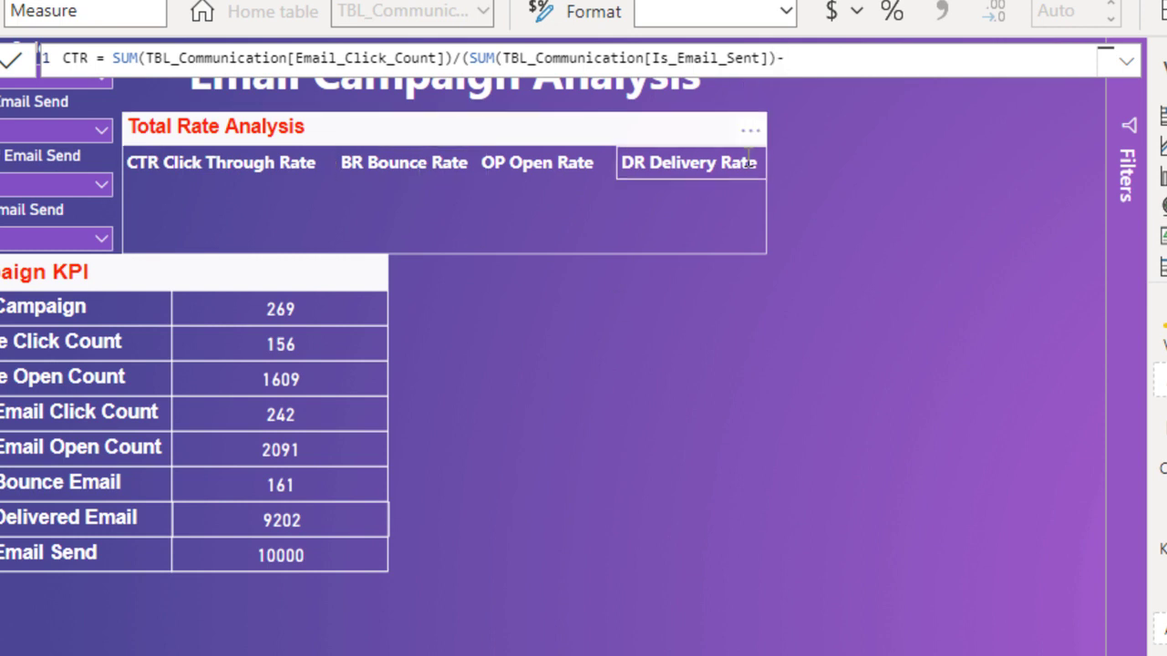
{"action": "type", "text": "SUm("}
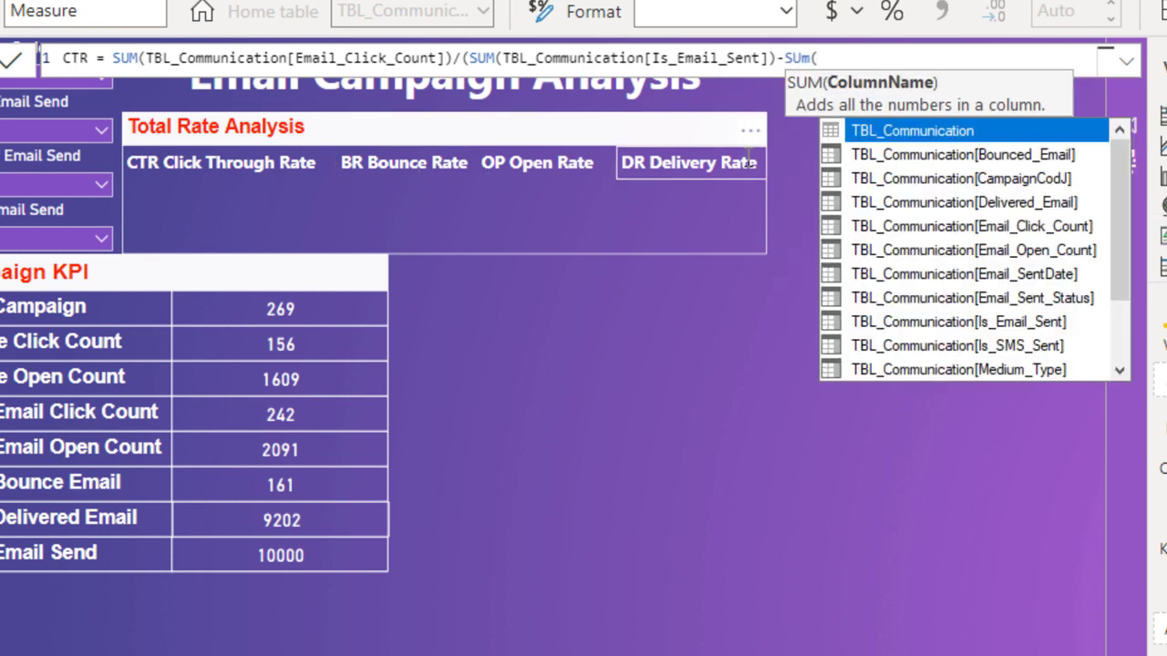
{"action": "type", "text": "bo"}
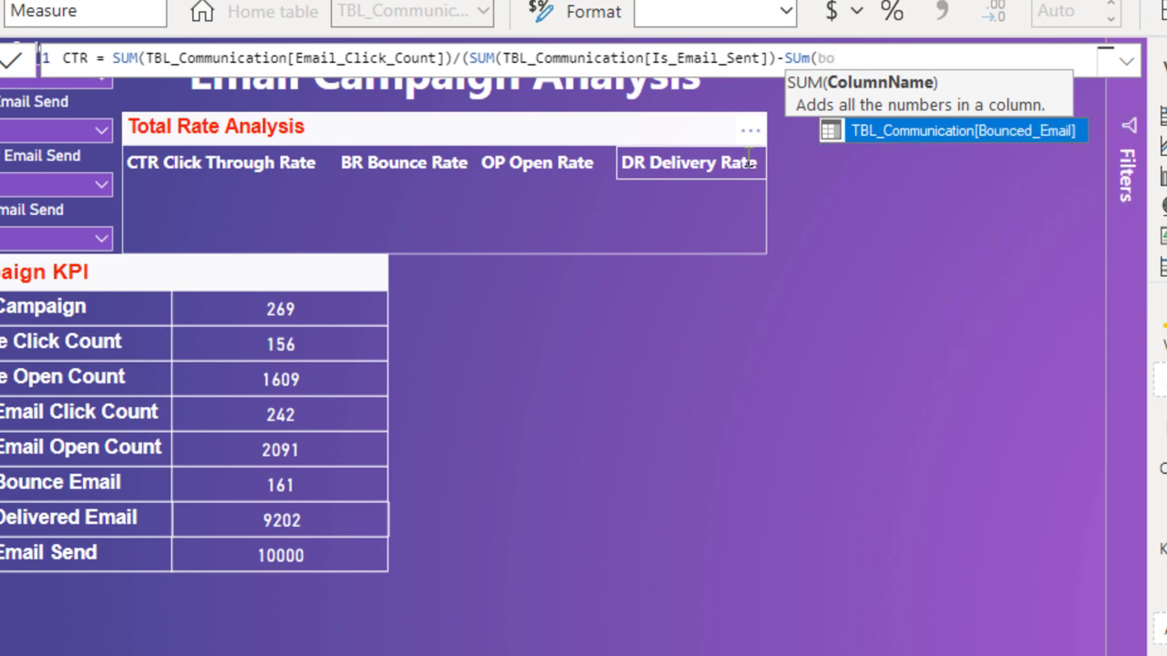
{"action": "key", "text": "Tab"}
{"action": "type", "text": ")"}
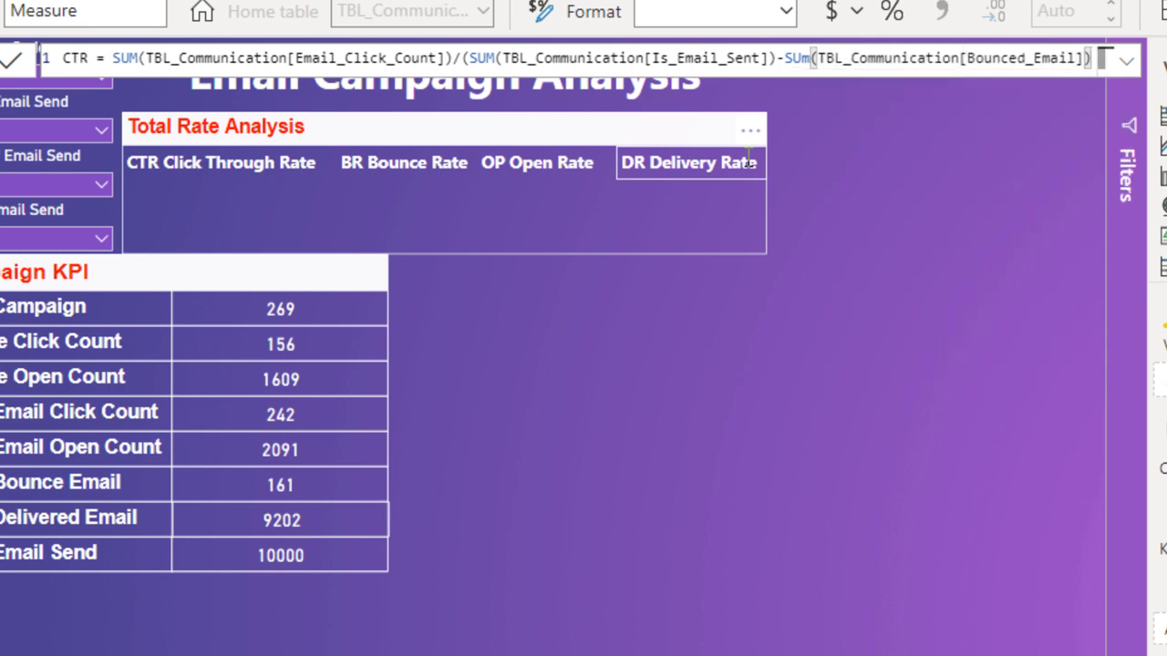
{"action": "type", "text": ")"}
{"action": "left_click", "coordinate": [747, 156]}
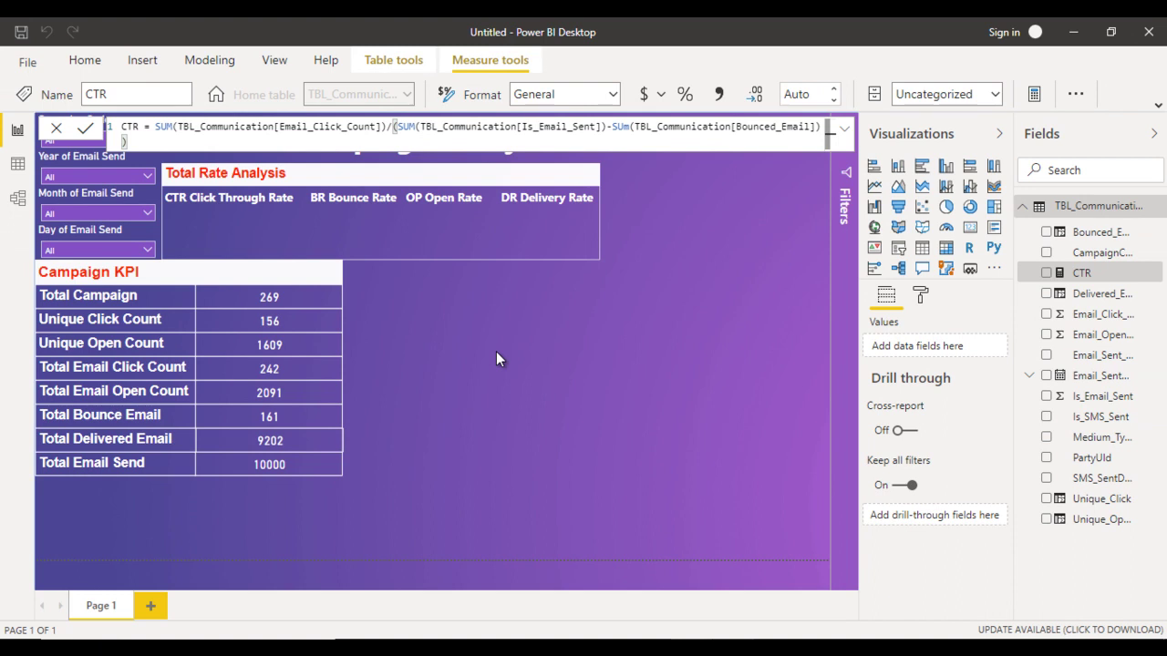
Step: Add a card showing the CTR measure, formatted as a percentage
{"action": "left_click", "coordinate": [500, 356]}
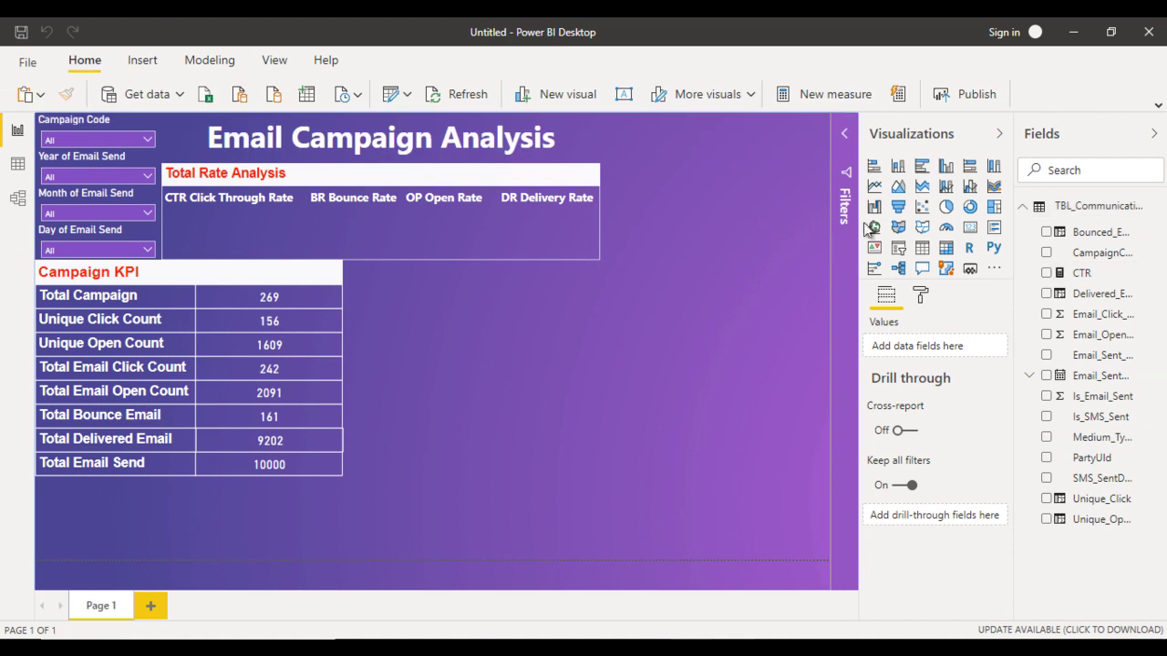
{"action": "left_click", "coordinate": [969, 228]}
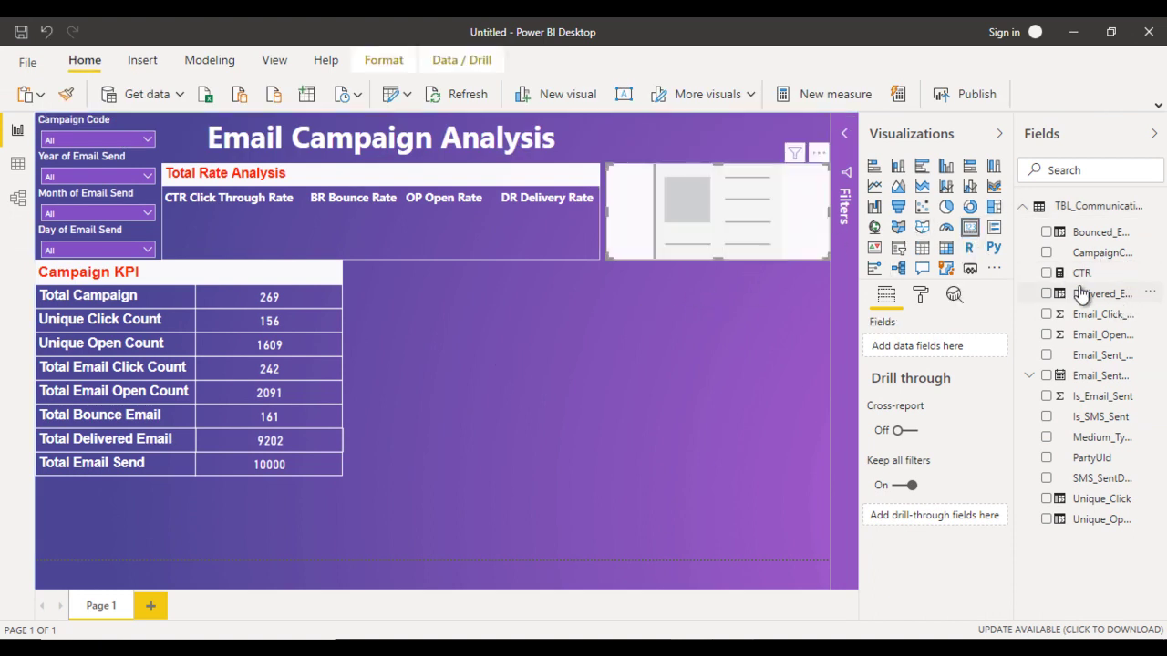
{"action": "left_click_drag", "start_coordinate": [1113, 274], "coordinate": [954, 346]}
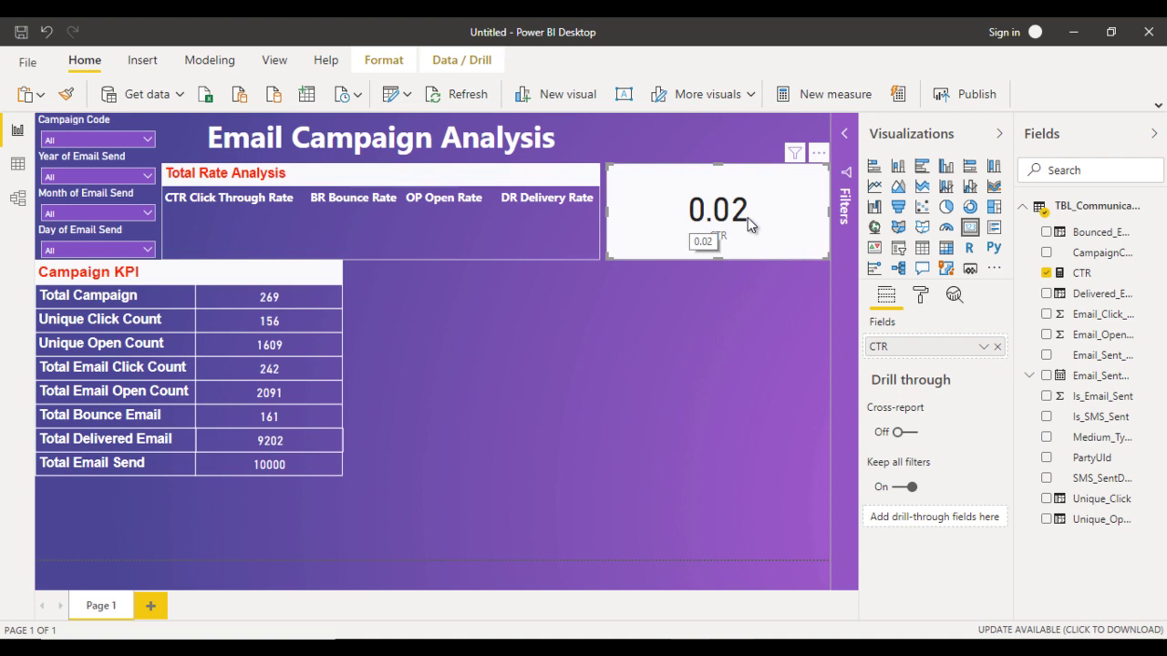
{"action": "left_click", "coordinate": [1103, 274]}
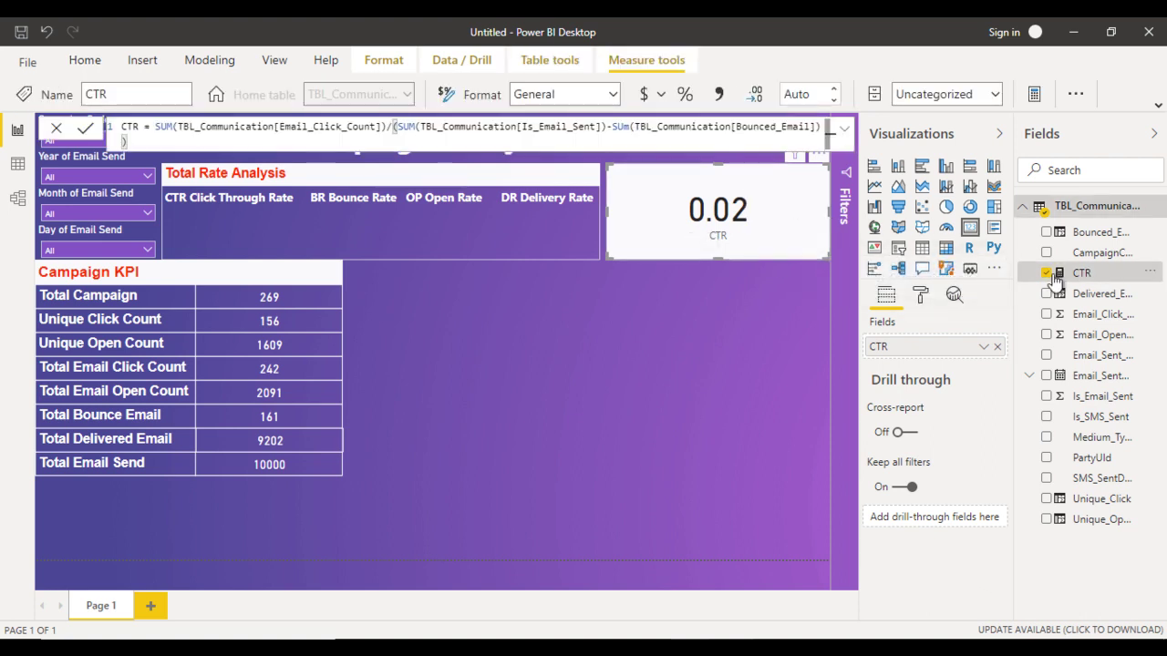
{"action": "left_click", "coordinate": [686, 96]}
{"action": "left_click", "coordinate": [686, 96]}
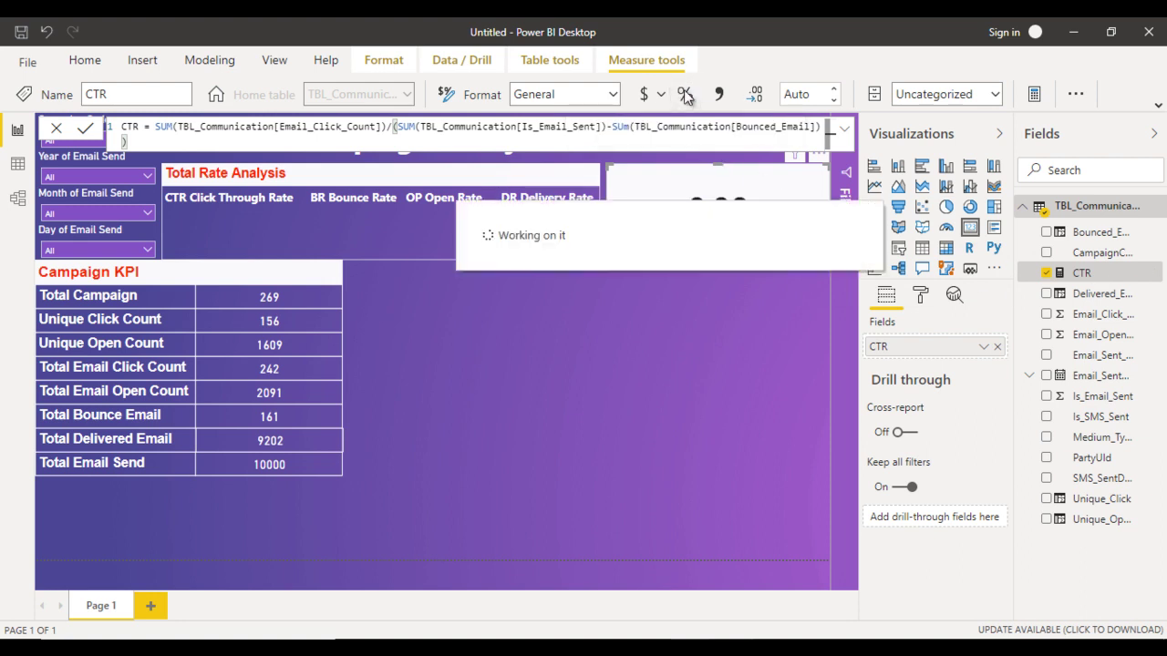
Step: Hide the category label and fit the 2.46% card under the CTR Click Through Rate heading
{"action": "mouse_move", "coordinate": [688, 227]}
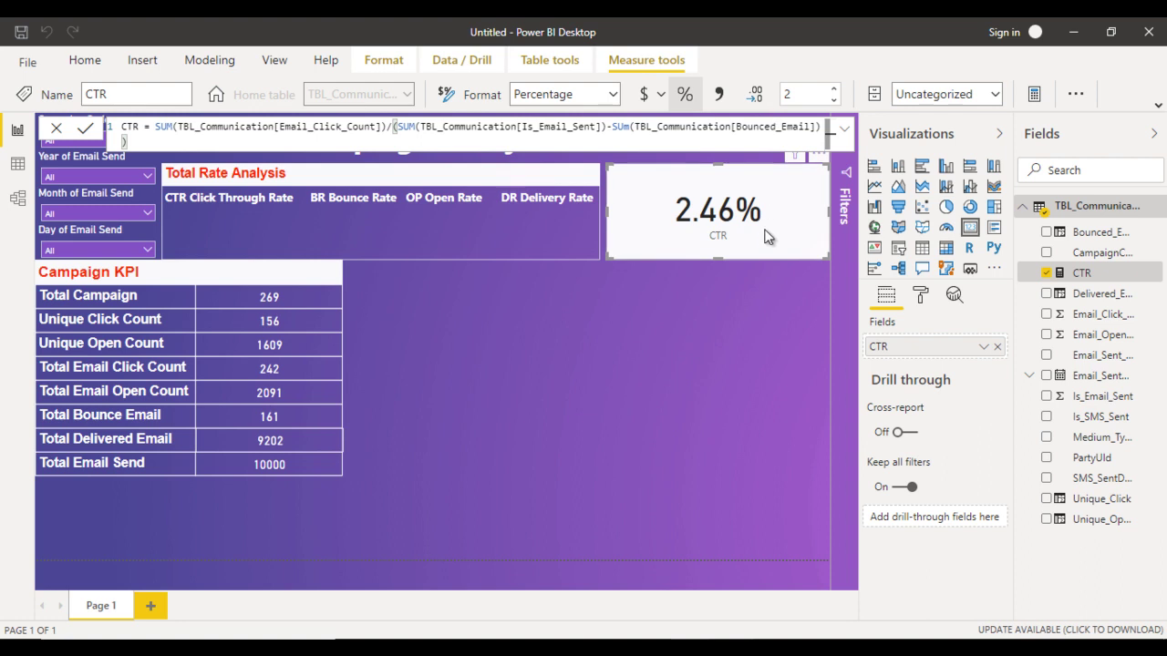
{"action": "left_click", "coordinate": [921, 298]}
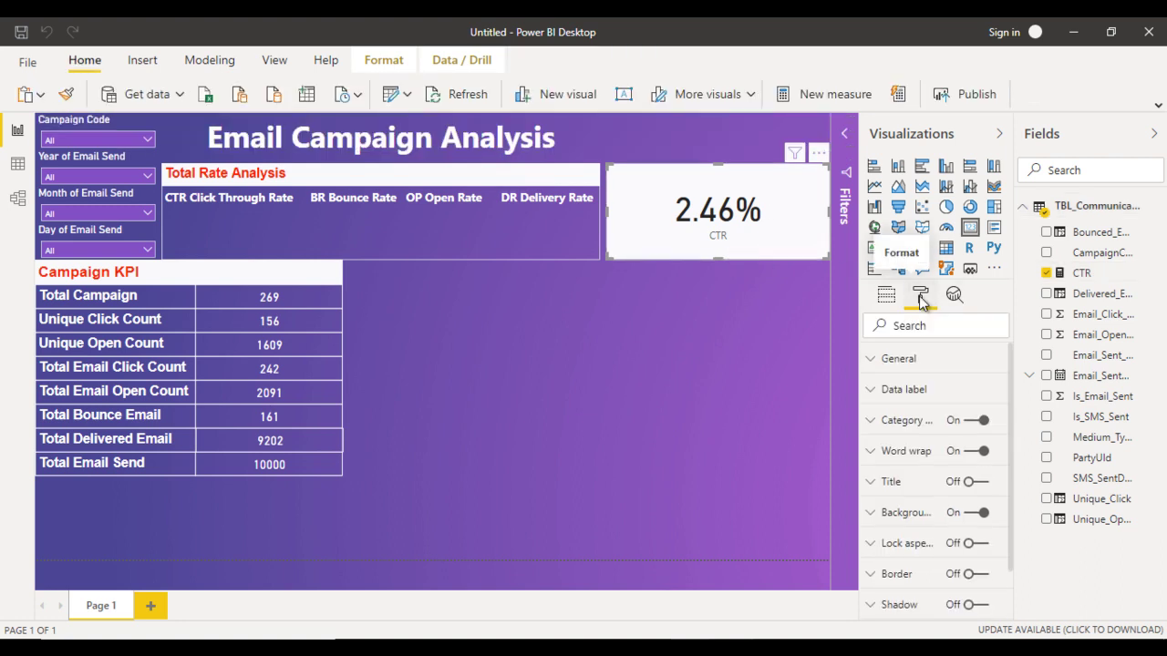
{"action": "left_click", "coordinate": [972, 421]}
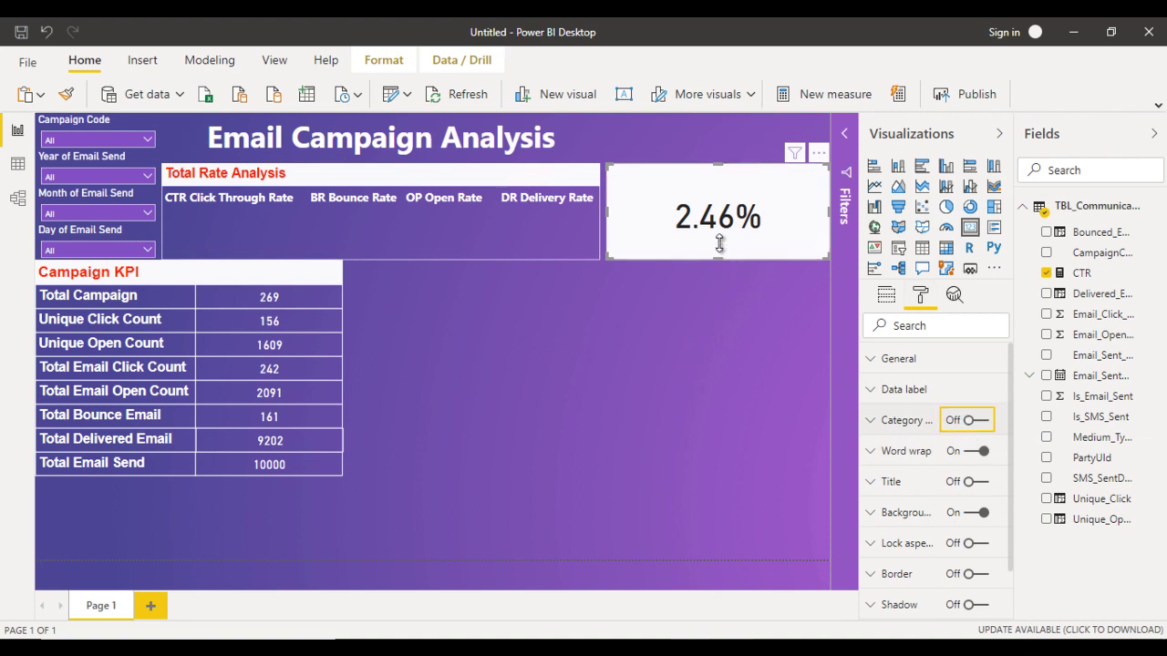
{"action": "left_click_drag", "start_coordinate": [719, 243], "coordinate": [720, 222]}
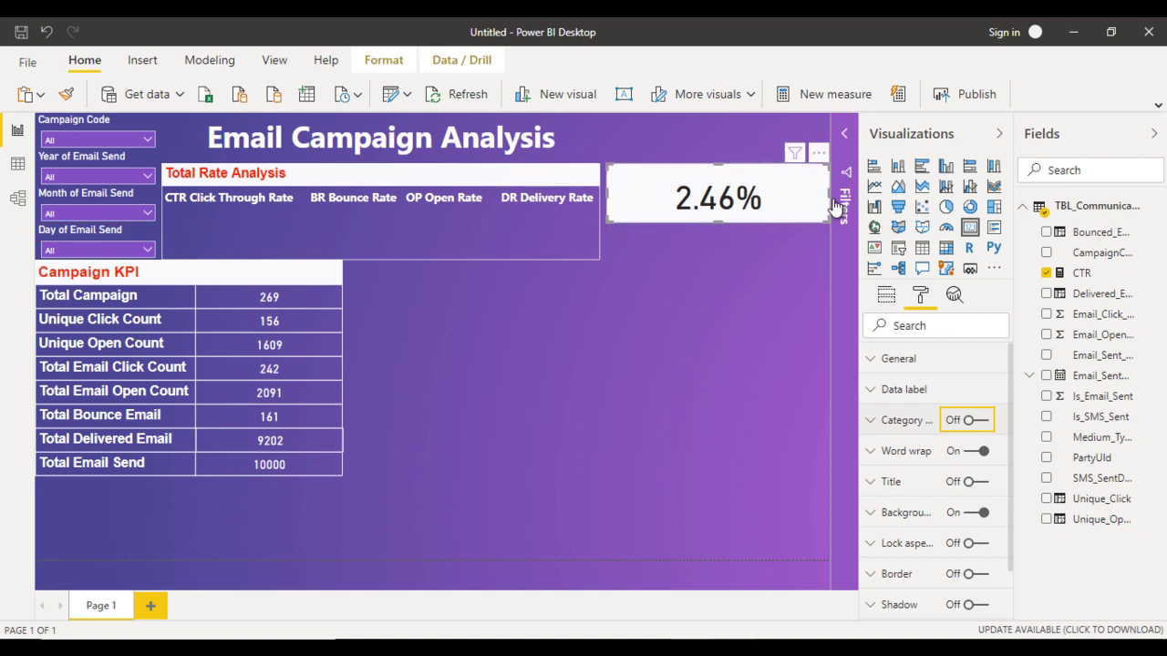
{"action": "mouse_move", "coordinate": [833, 207]}
{"action": "left_mouse_down"}
{"action": "mouse_move", "coordinate": [766, 196]}
{"action": "mouse_move", "coordinate": [291, 235]}
{"action": "left_mouse_up"}
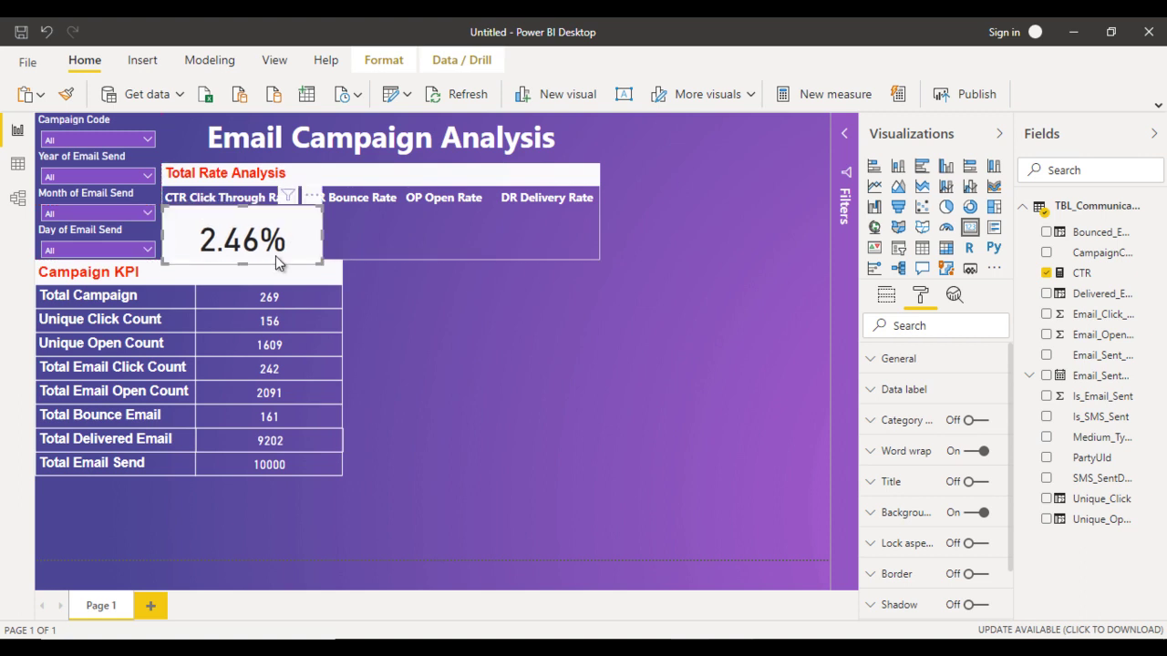
{"action": "left_click_drag", "start_coordinate": [240, 266], "coordinate": [242, 260]}
{"action": "left_click_drag", "start_coordinate": [321, 237], "coordinate": [310, 230]}
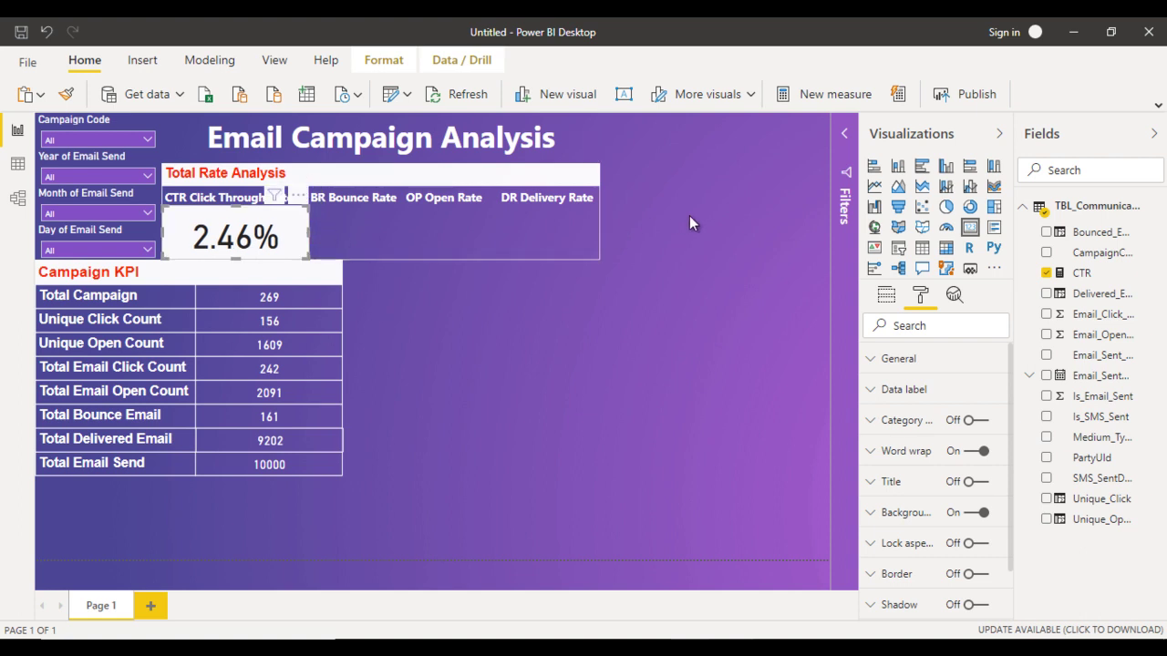
{"action": "left_click", "coordinate": [977, 450]}
{"action": "left_click", "coordinate": [578, 390]}
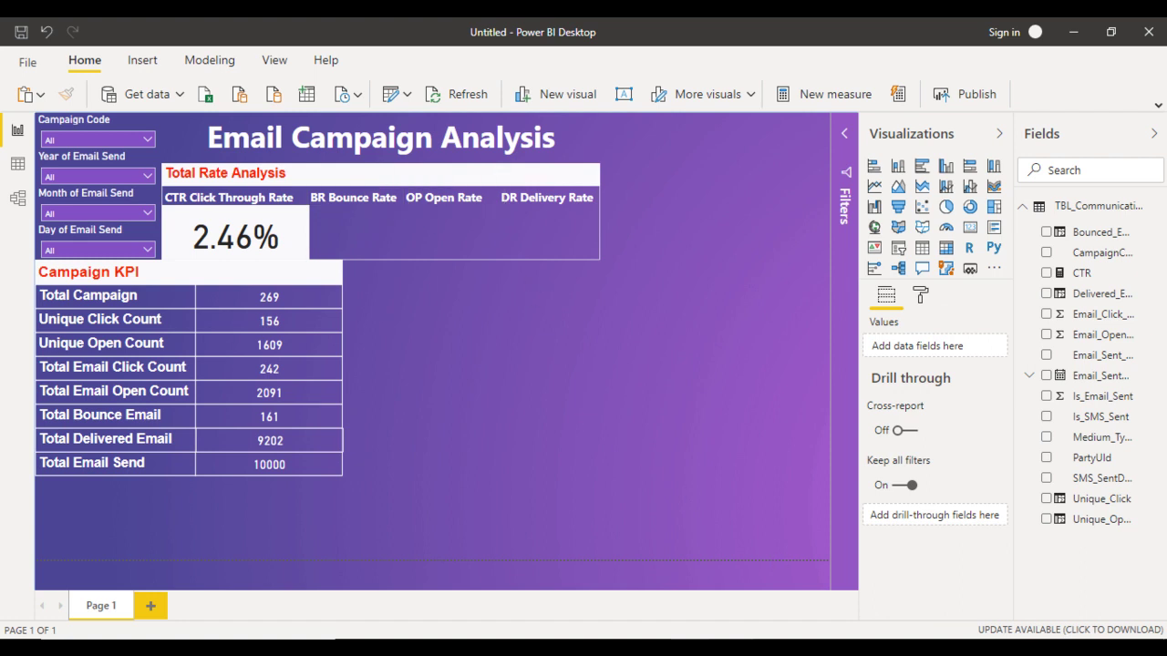
{"action": "key", "text": "alt+Tab"}
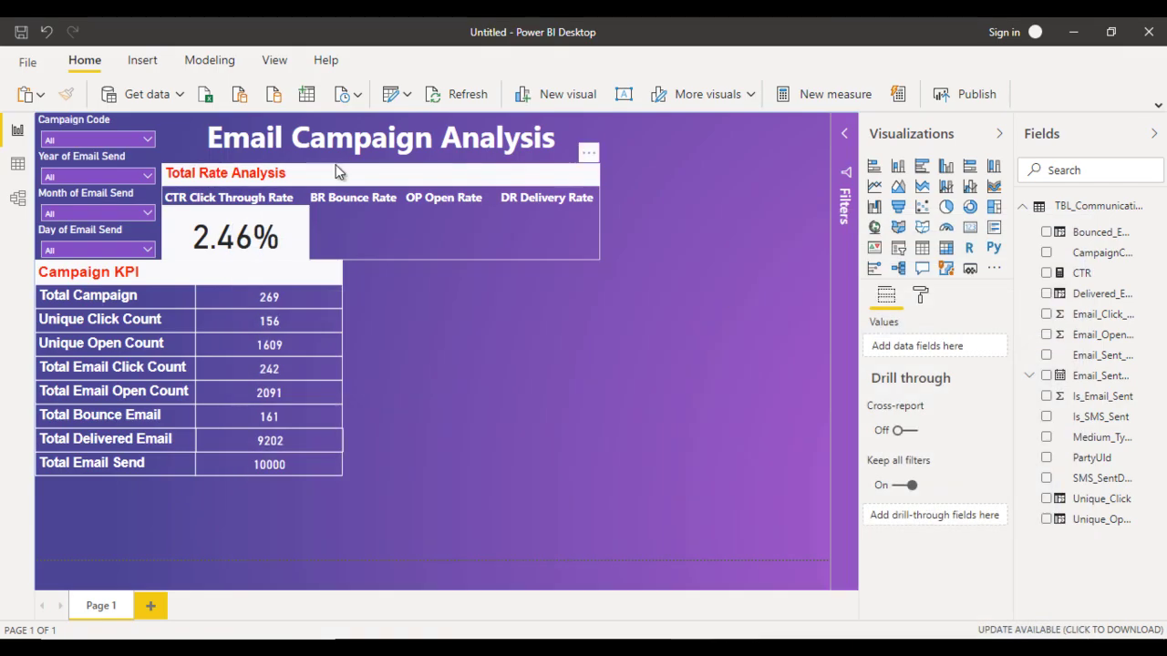
Step: Create measure BR = SUM(Bounced_Email)/SUM(Is_Email_Sent), formatted as a percentage
{"action": "left_click", "coordinate": [204, 60]}
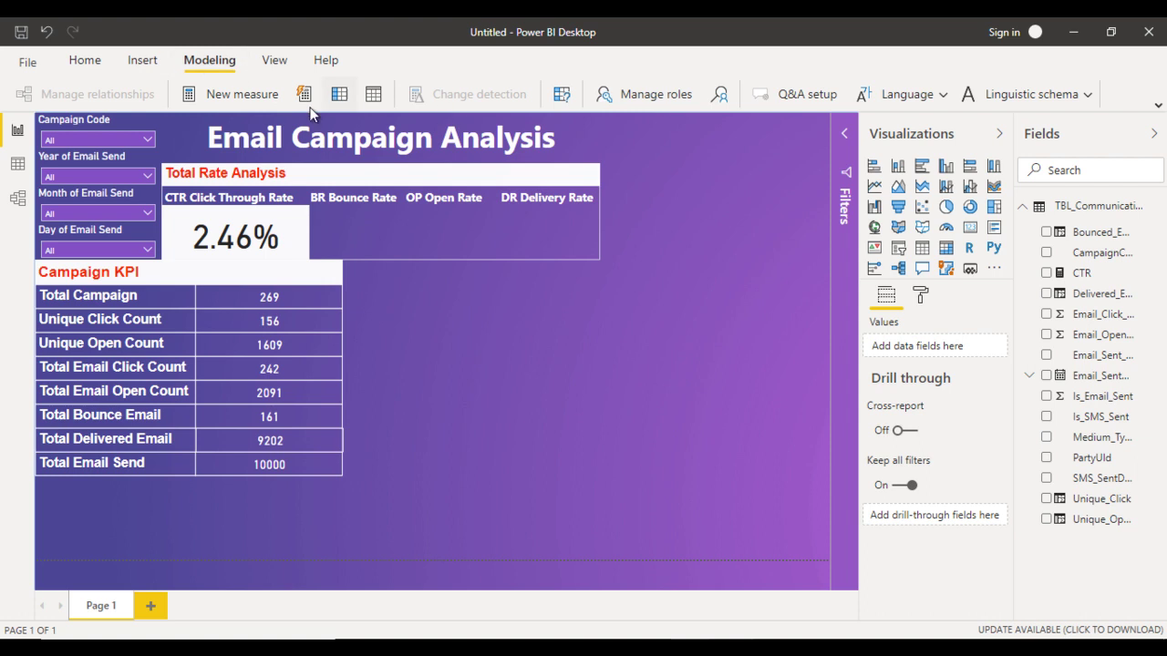
{"action": "left_click", "coordinate": [229, 98]}
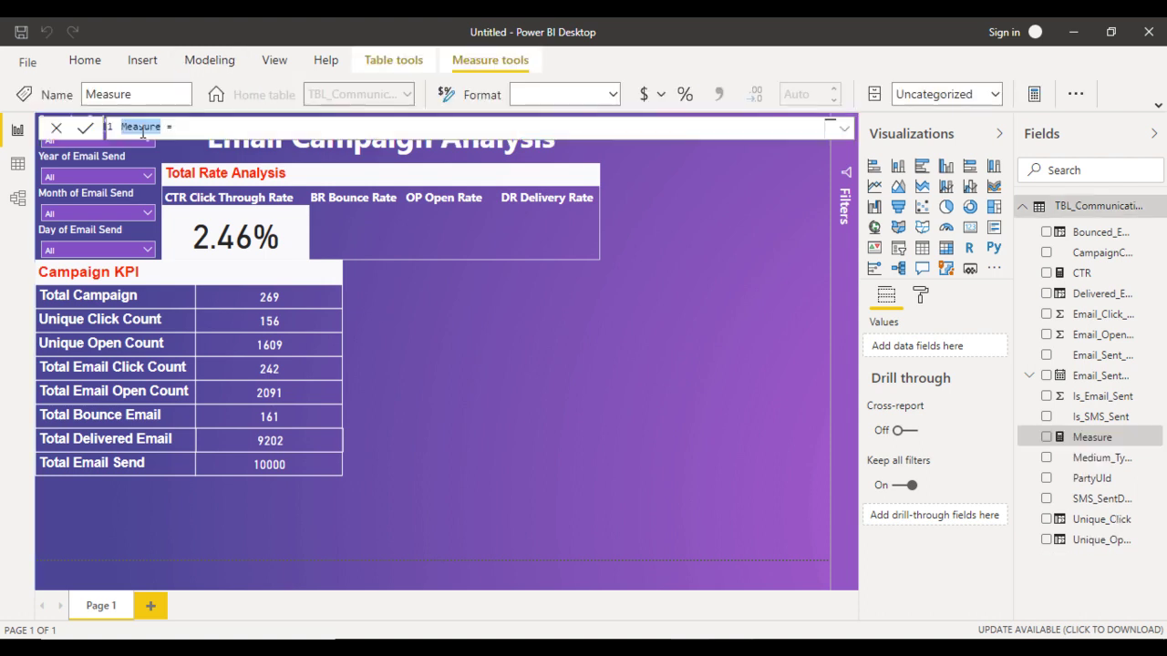
{"action": "type", "text": "BR"}
{"action": "left_click", "coordinate": [184, 129]}
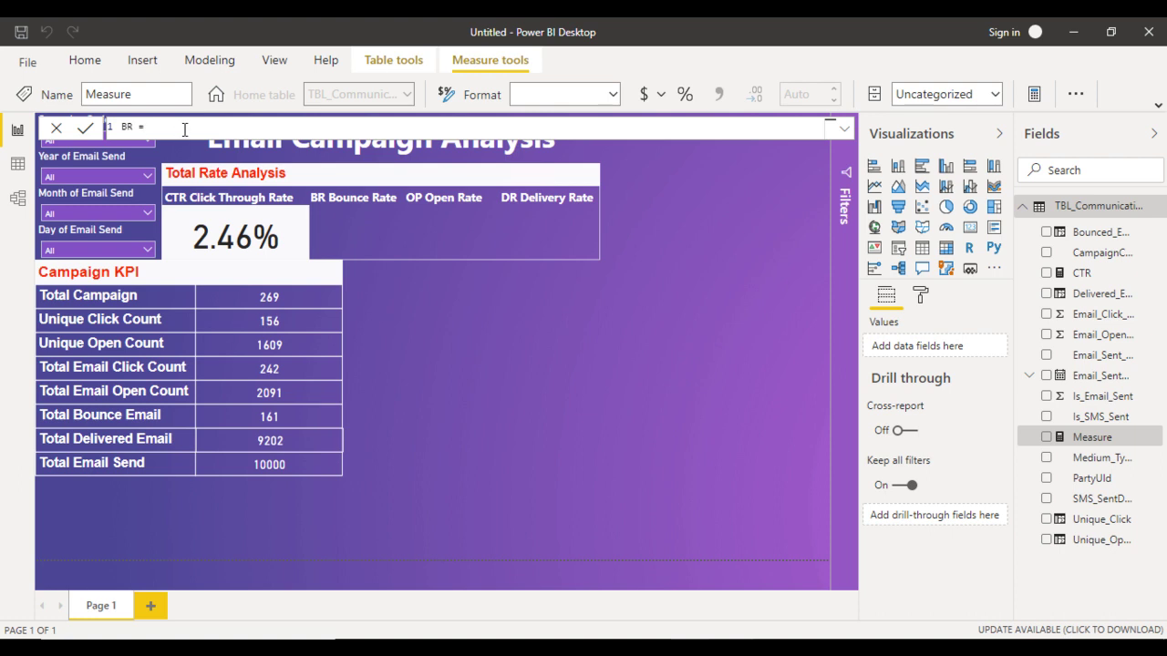
{"action": "type", "text": "sum"}
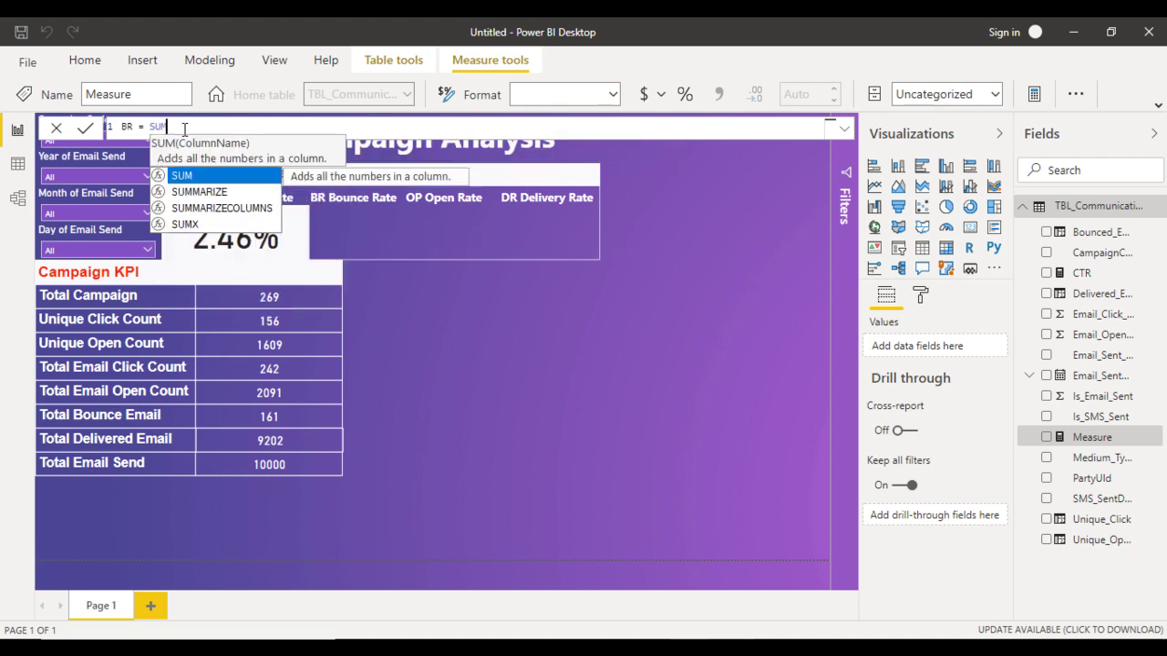
{"action": "key", "text": "Tab"}
{"action": "type", "text": "bo"}
{"action": "key", "text": "Tab"}
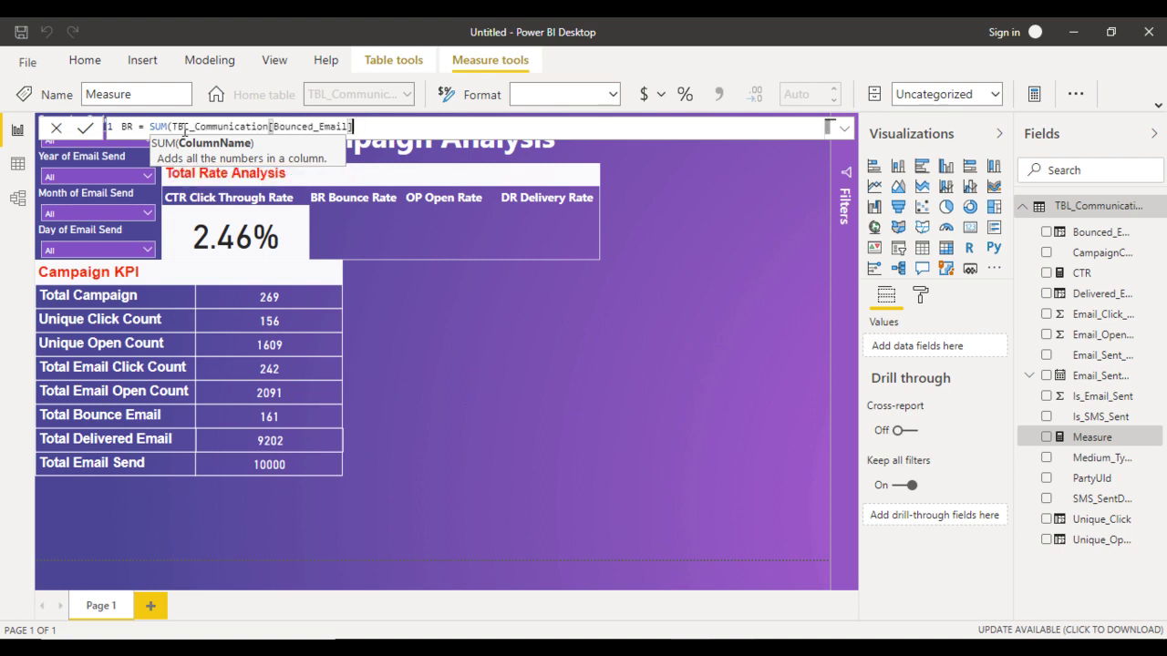
{"action": "type", "text": ")/"}
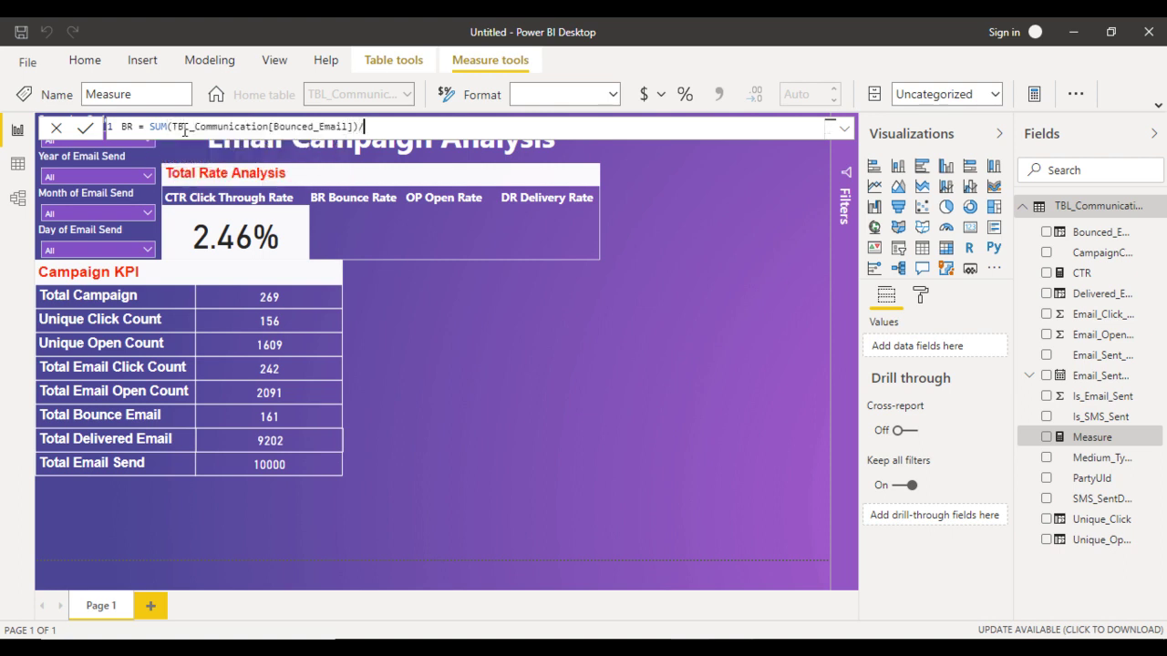
{"action": "type", "text": "sum  "}
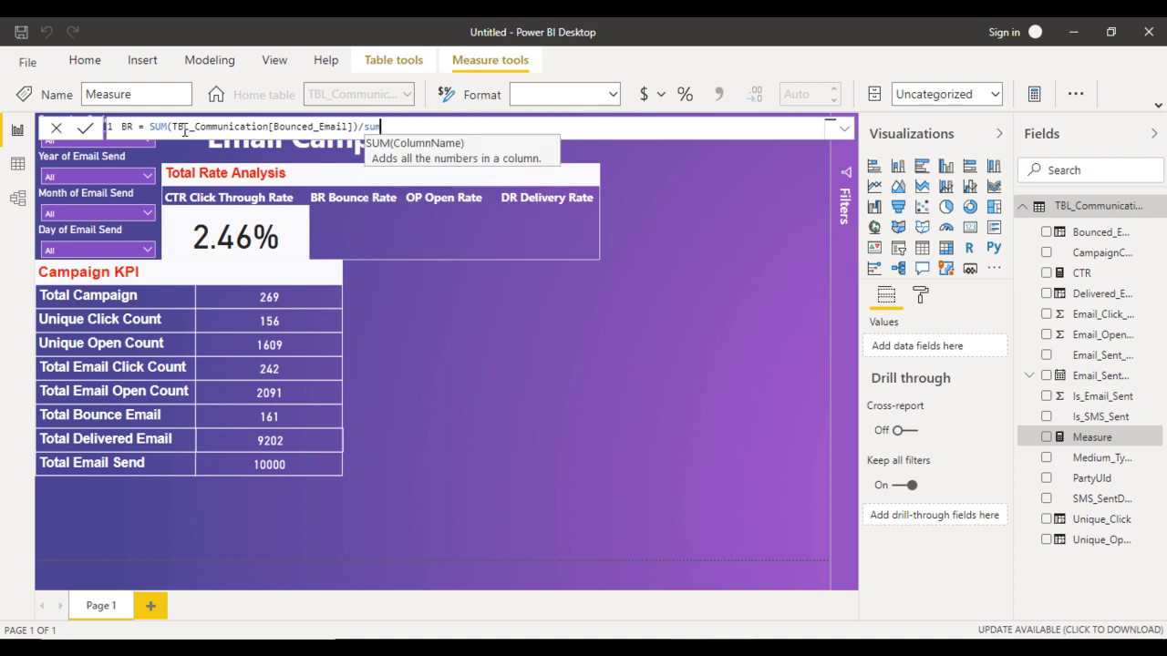
{"action": "type", "text": "(is"}
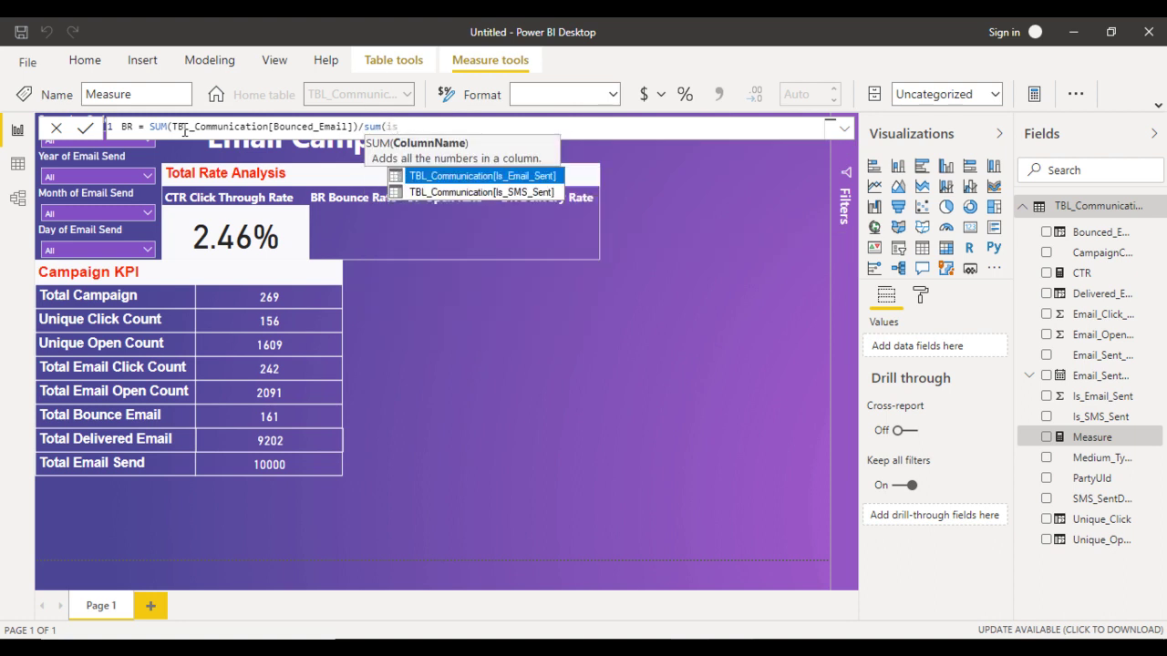
{"action": "key", "text": "Tab"}
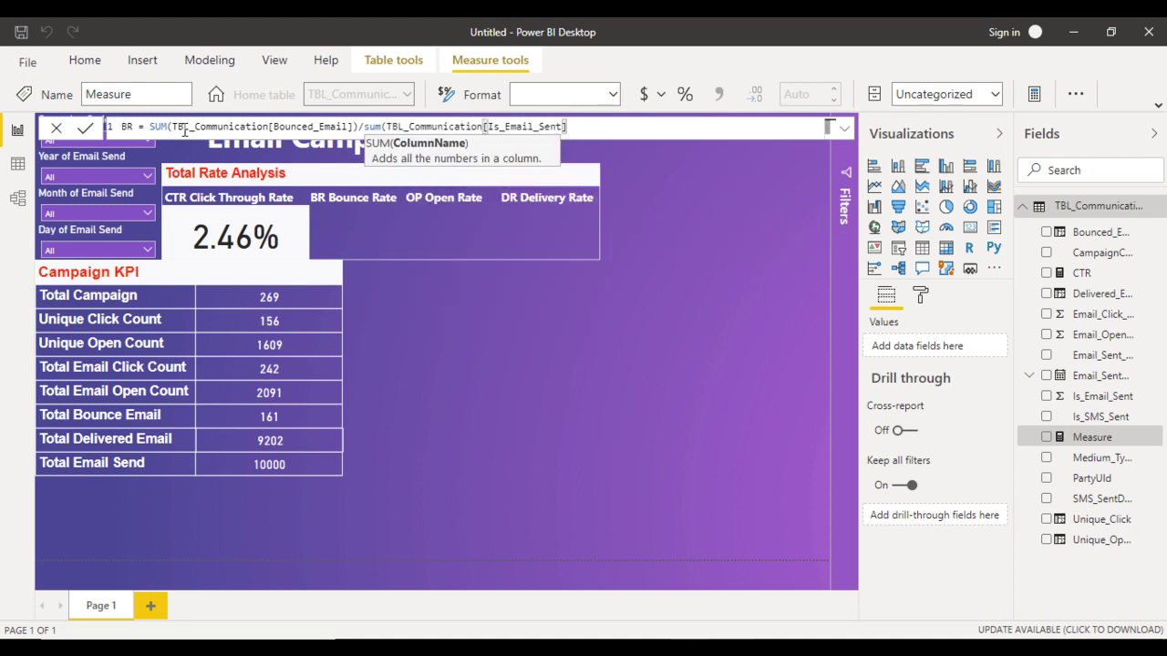
{"action": "type", "text": ")"}
{"action": "key", "text": "Return"}
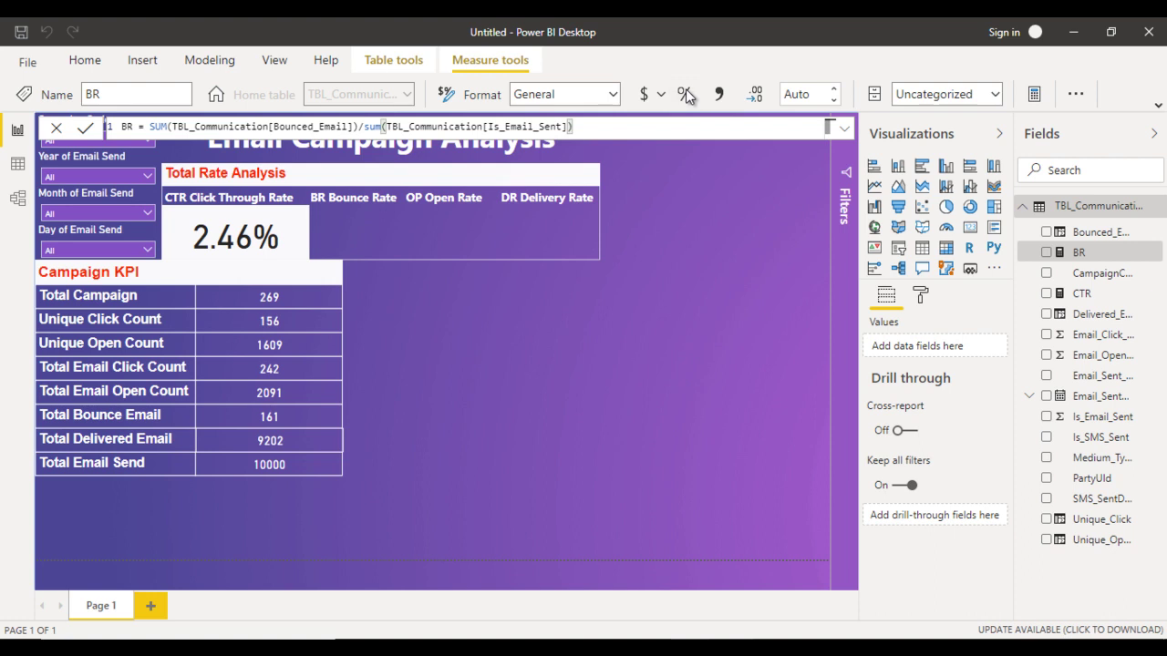
{"action": "left_click", "coordinate": [685, 95]}
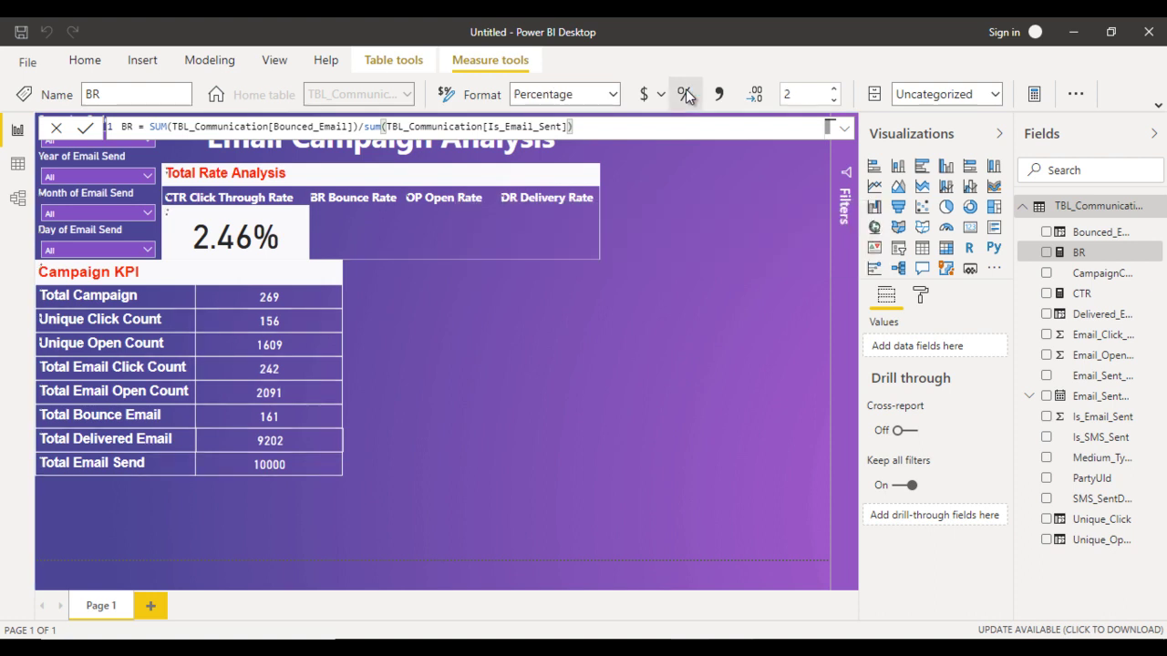
{"action": "left_click", "coordinate": [552, 355]}
Step: Shift the CTR card slightly and duplicate it under the BR Bounce Rate heading
{"action": "left_click", "coordinate": [274, 248]}
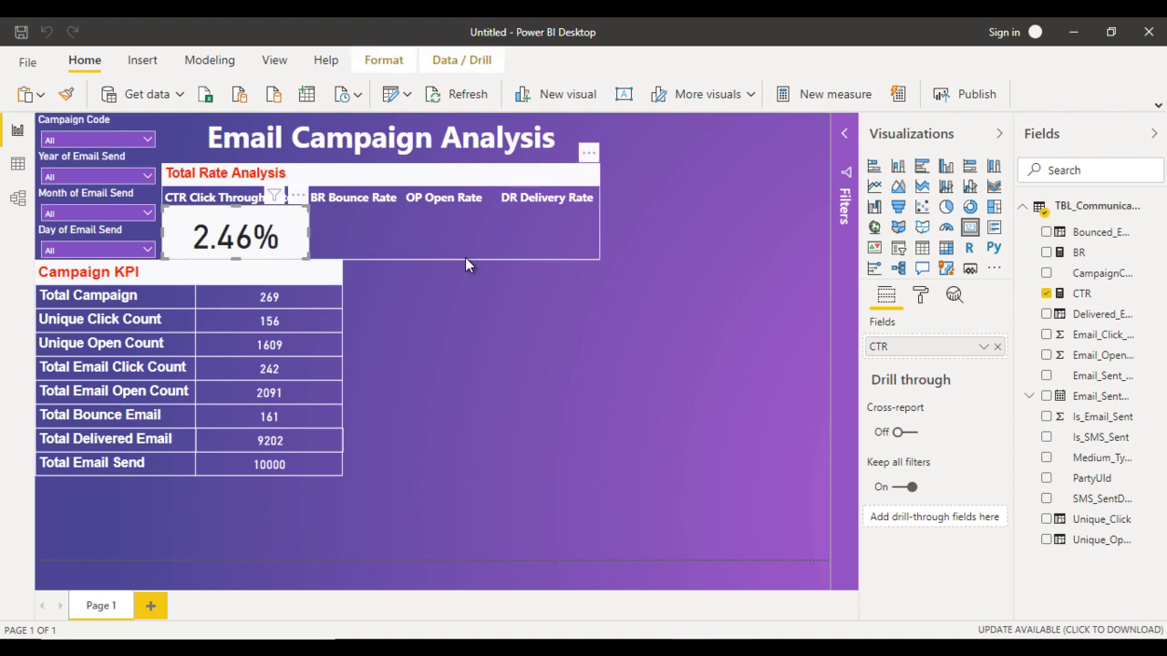
{"action": "mouse_move", "coordinate": [303, 242]}
{"action": "left_mouse_down"}
{"action": "mouse_move", "coordinate": [451, 236]}
{"action": "mouse_move", "coordinate": [406, 233]}
{"action": "left_mouse_up"}
{"action": "key", "text": "ctrl+c"}
{"action": "key", "text": "ctrl+v"}
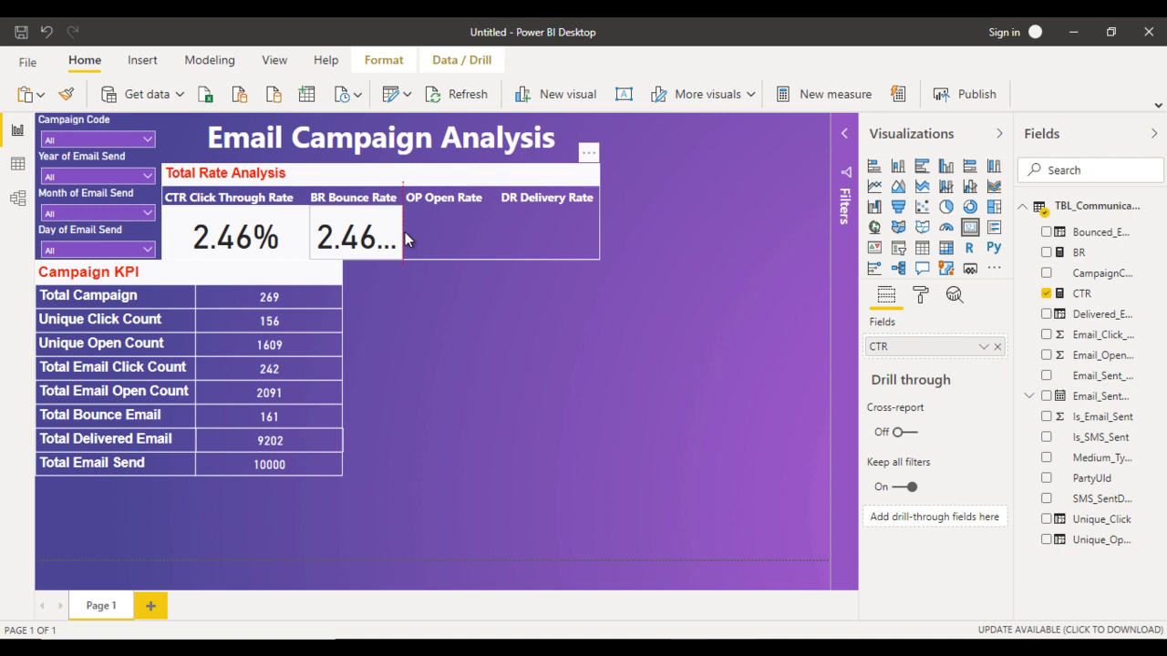
Step: Set the data label text size to 30 and paint that format onto the CTR card
{"action": "left_click", "coordinate": [919, 294]}
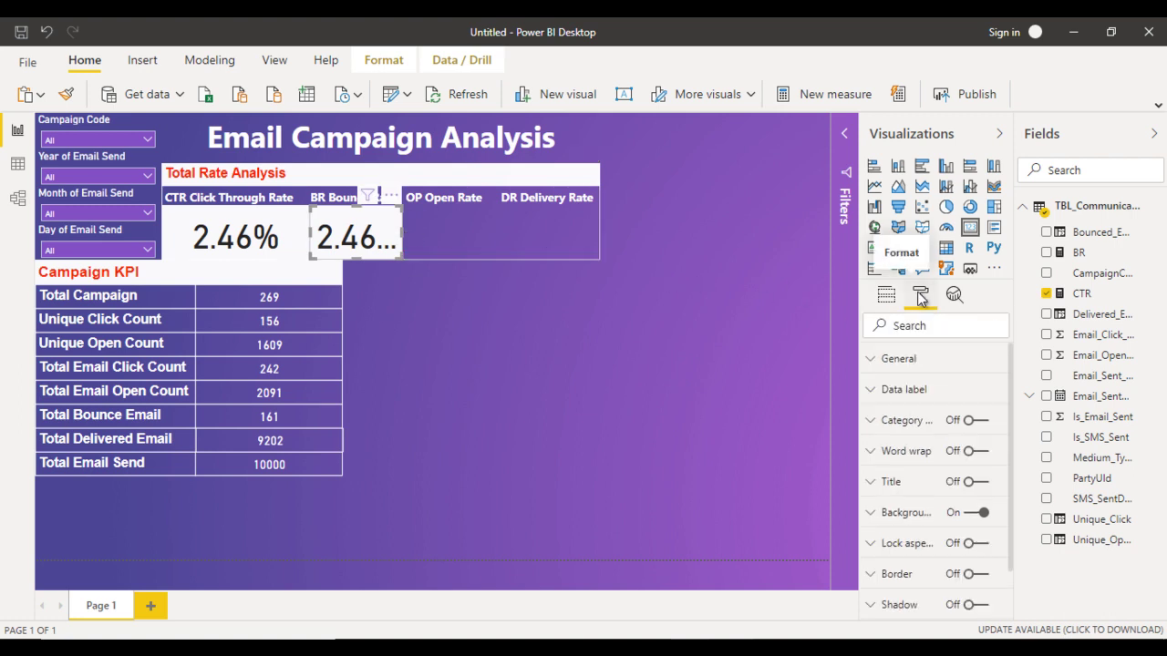
{"action": "left_click", "coordinate": [909, 389]}
{"action": "scroll", "coordinate": [909, 387], "scroll_direction": "down", "scroll_amount": 2}
{"action": "scroll", "coordinate": [908, 385], "scroll_direction": "down", "scroll_amount": 2}
{"action": "double_click", "coordinate": [887, 377]}
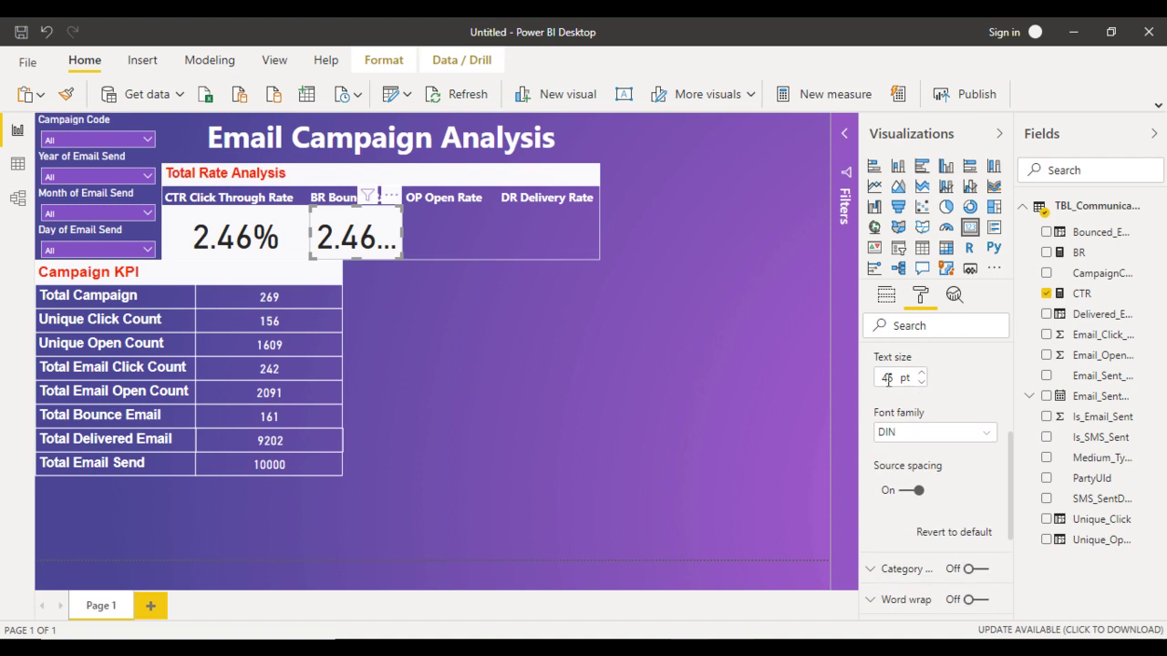
{"action": "type", "text": "30"}
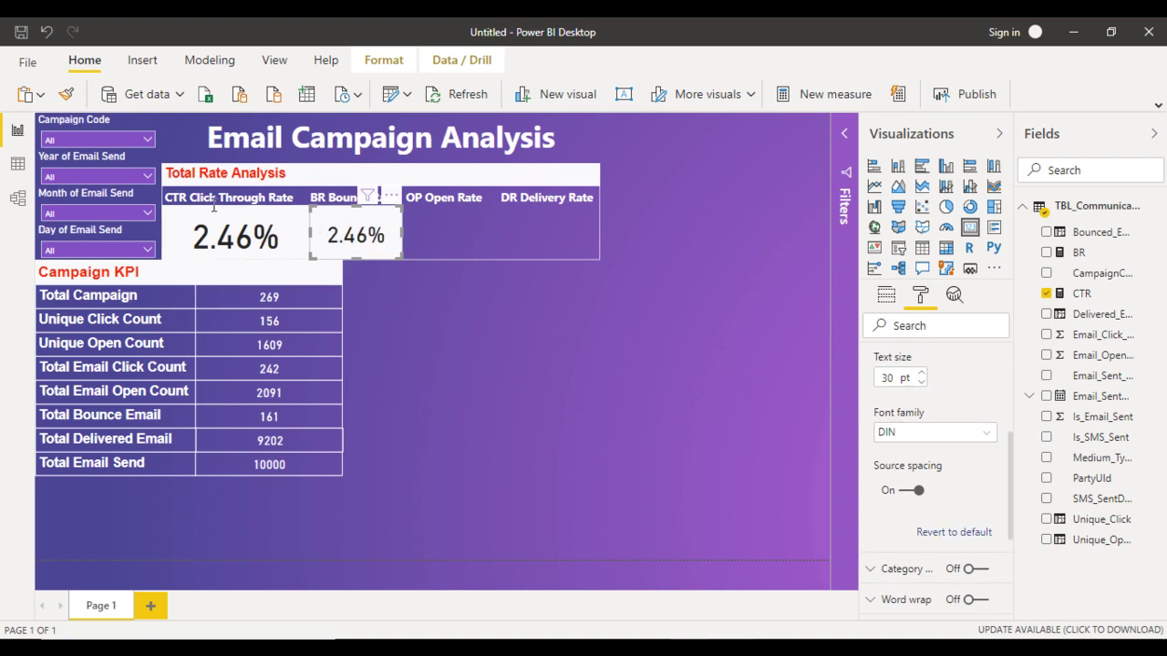
{"action": "left_click", "coordinate": [69, 95]}
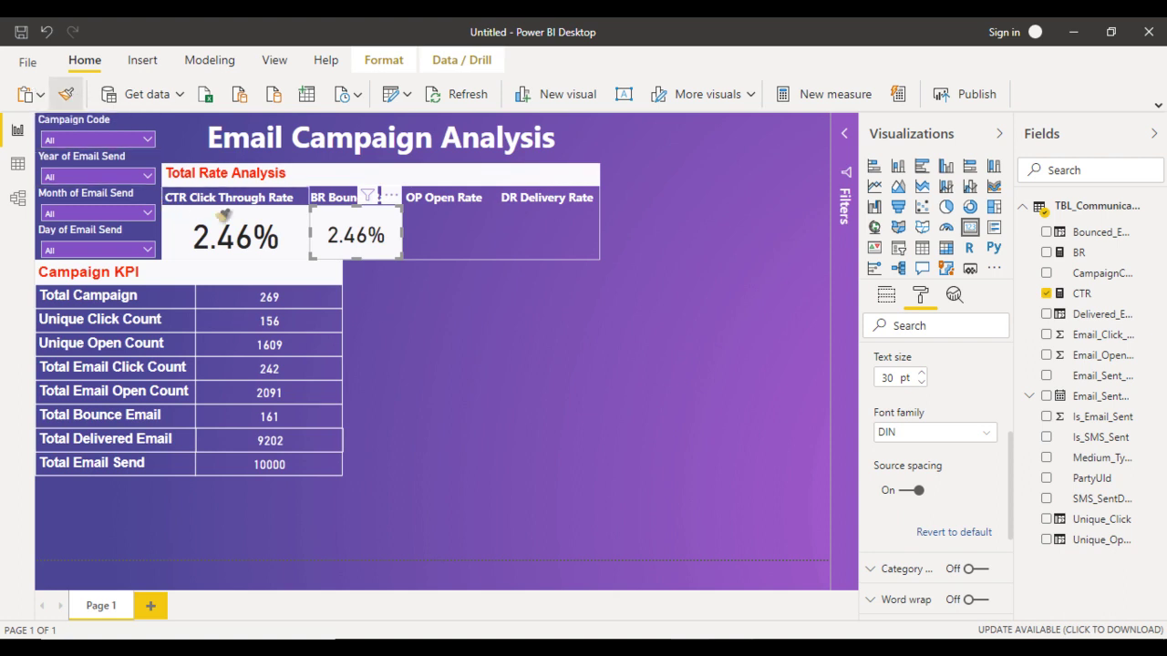
{"action": "left_click", "coordinate": [233, 234]}
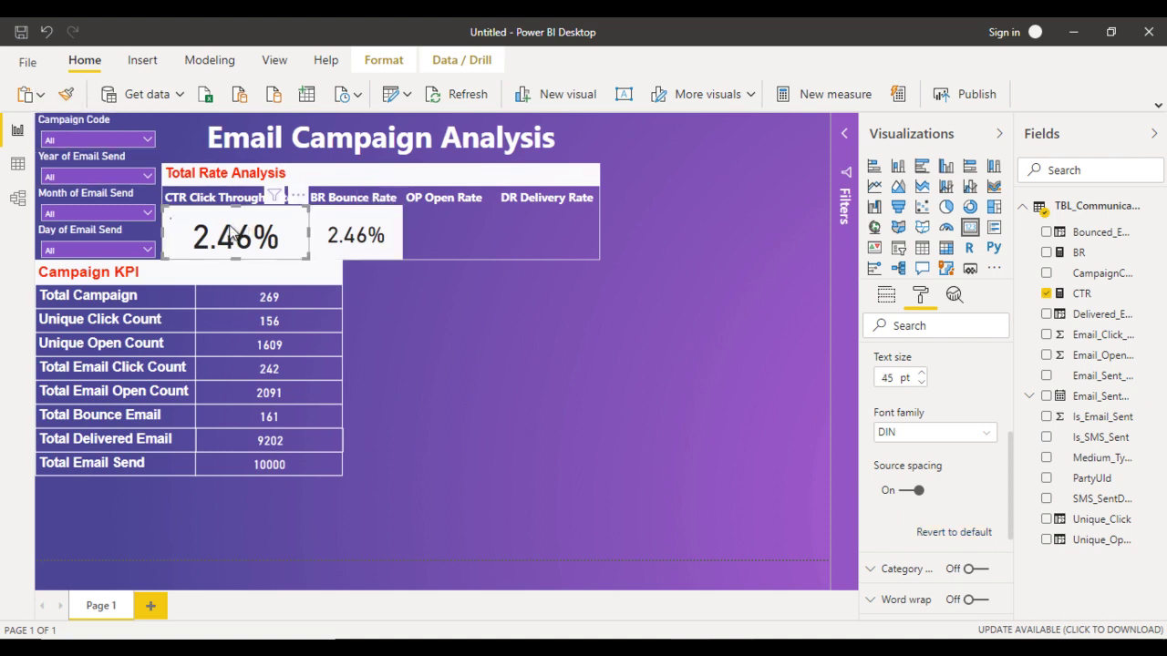
Step: Put the BR measure in the duplicated card so it shows 1.61%
{"action": "left_click", "coordinate": [375, 246]}
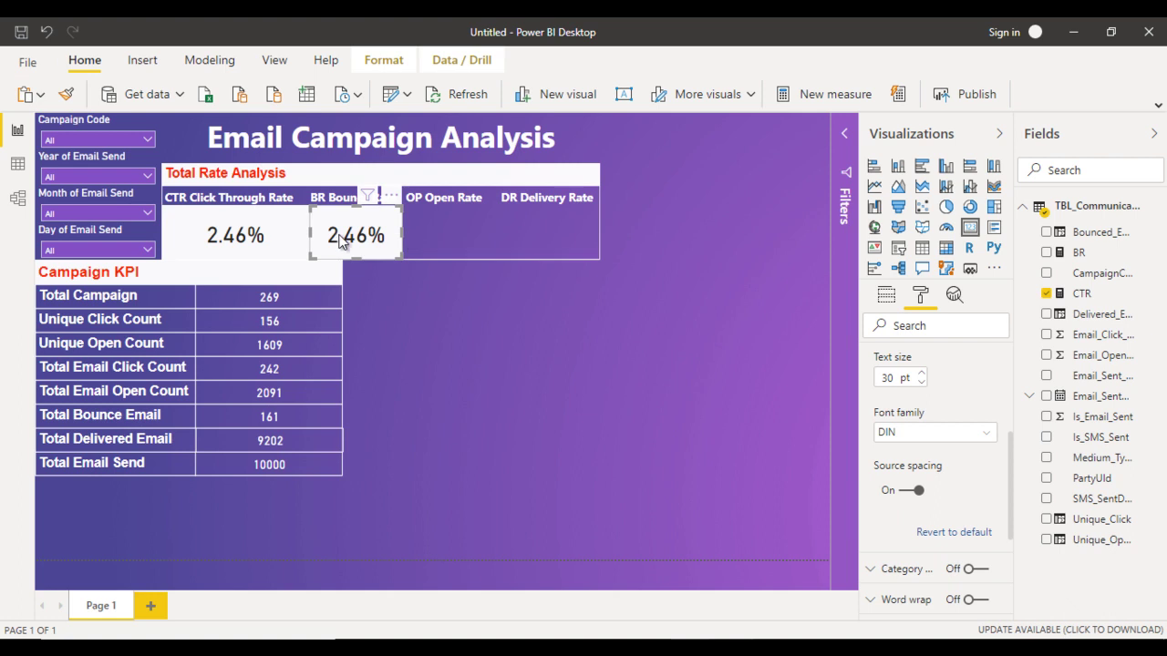
{"action": "left_click", "coordinate": [885, 295]}
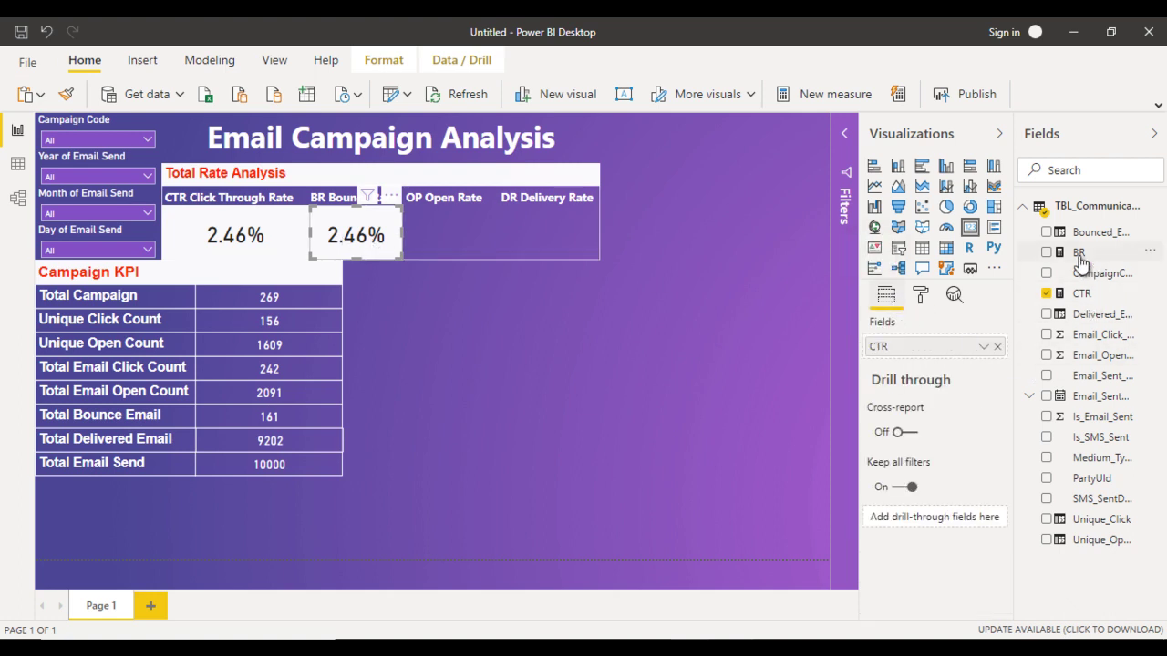
{"action": "mouse_move", "coordinate": [1098, 254]}
{"action": "left_mouse_down"}
{"action": "mouse_move", "coordinate": [991, 337]}
{"action": "mouse_move", "coordinate": [957, 346]}
{"action": "left_mouse_up"}
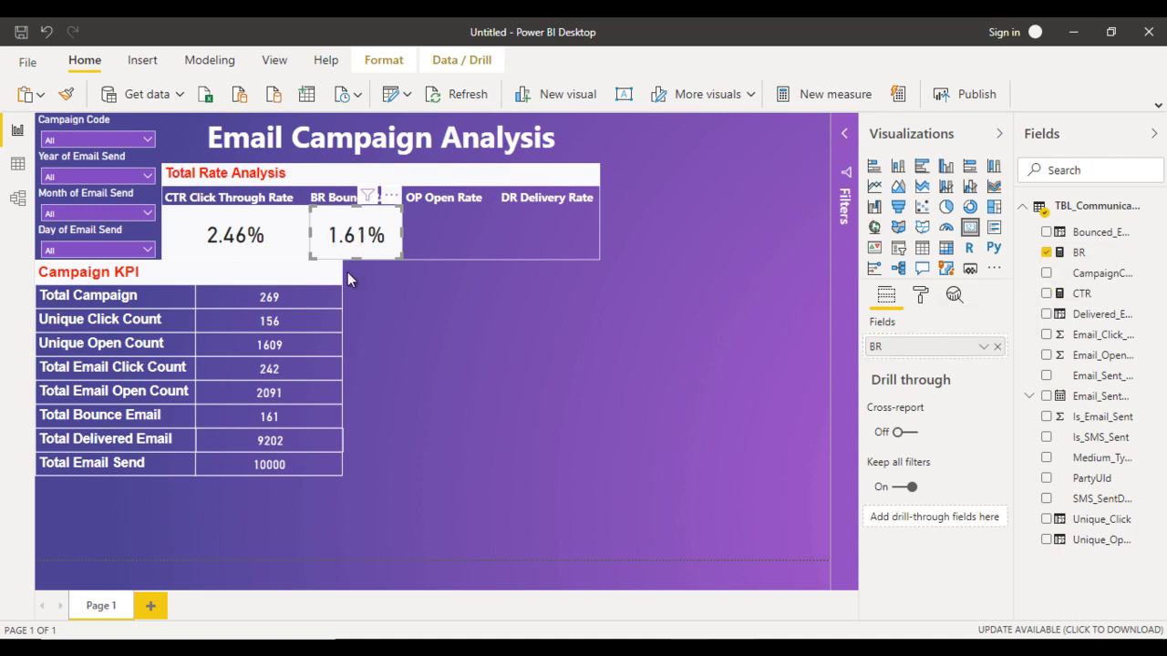
{"action": "left_click", "coordinate": [470, 350]}
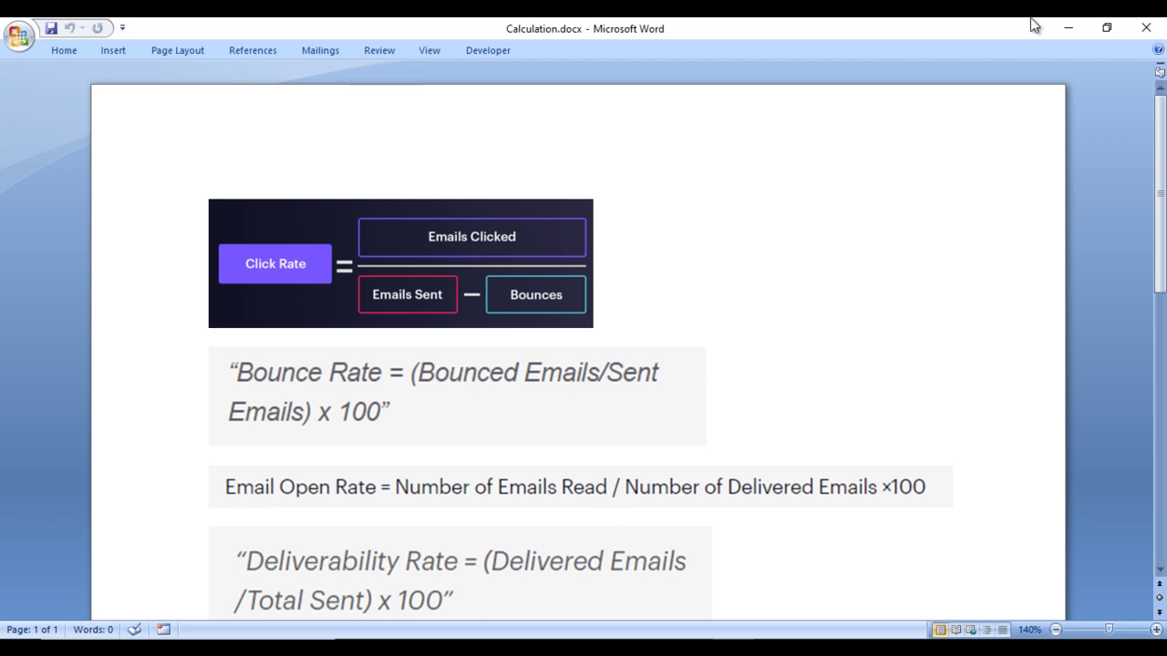
{"action": "left_click", "coordinate": [1067, 29]}
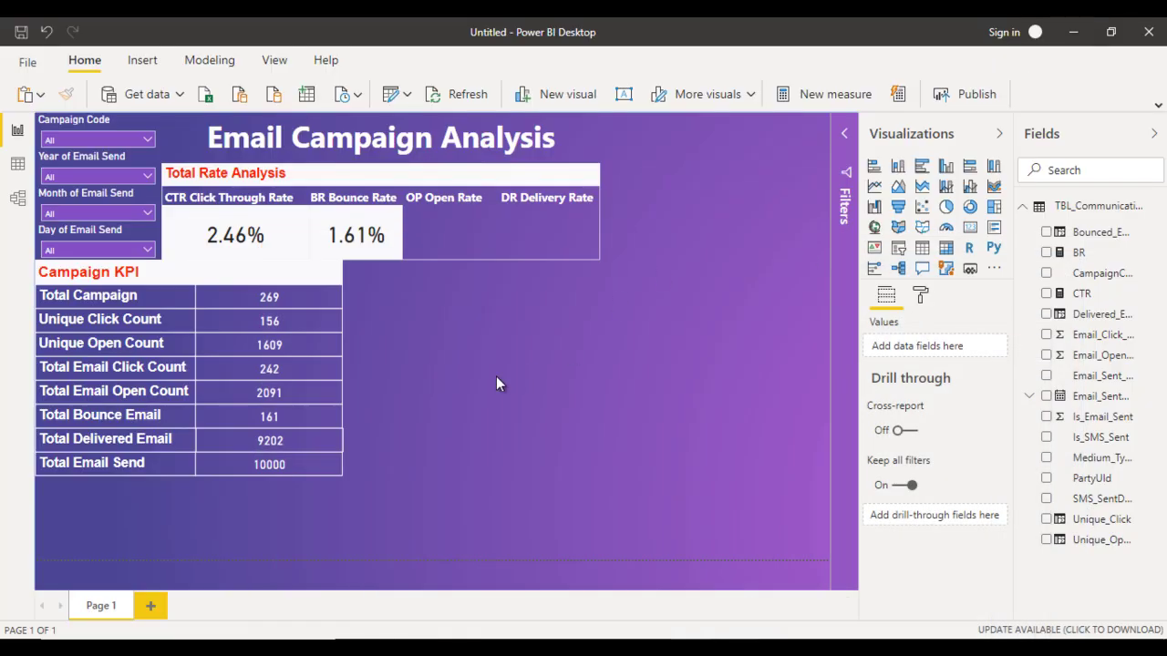
Step: Create the OR measure SUM(Email_Open_Count)/SUM(Delivered_Email), formatted as a percentage with 2 decimals
{"action": "left_click", "coordinate": [819, 98]}
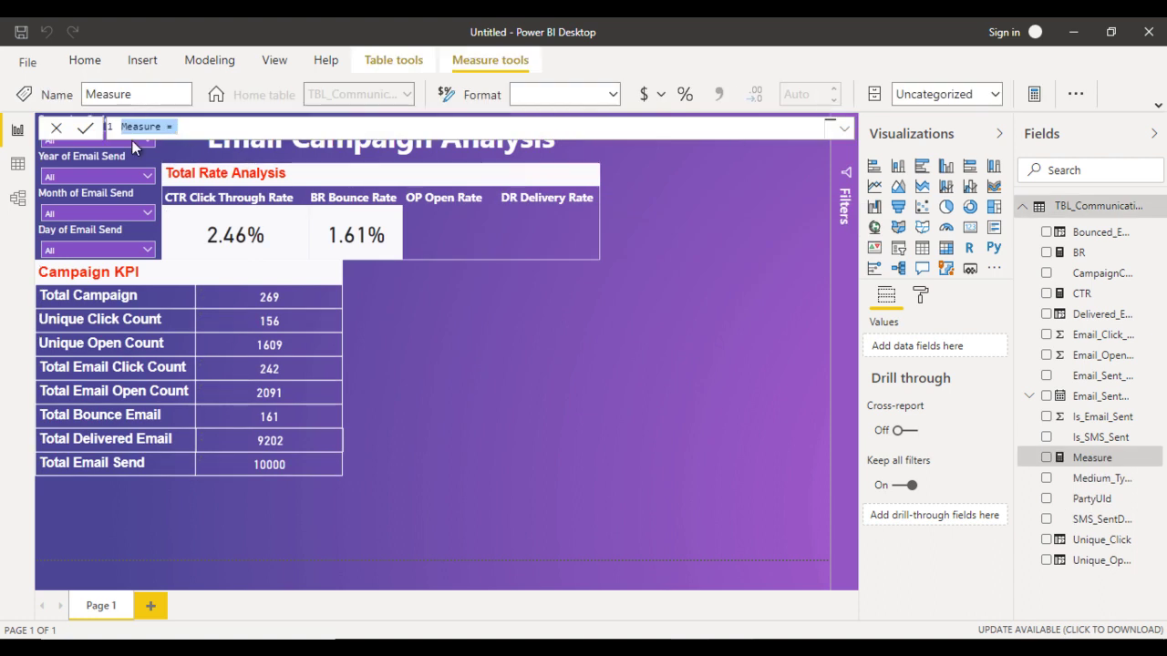
{"action": "double_click", "coordinate": [141, 127]}
{"action": "type", "text": "OP"}
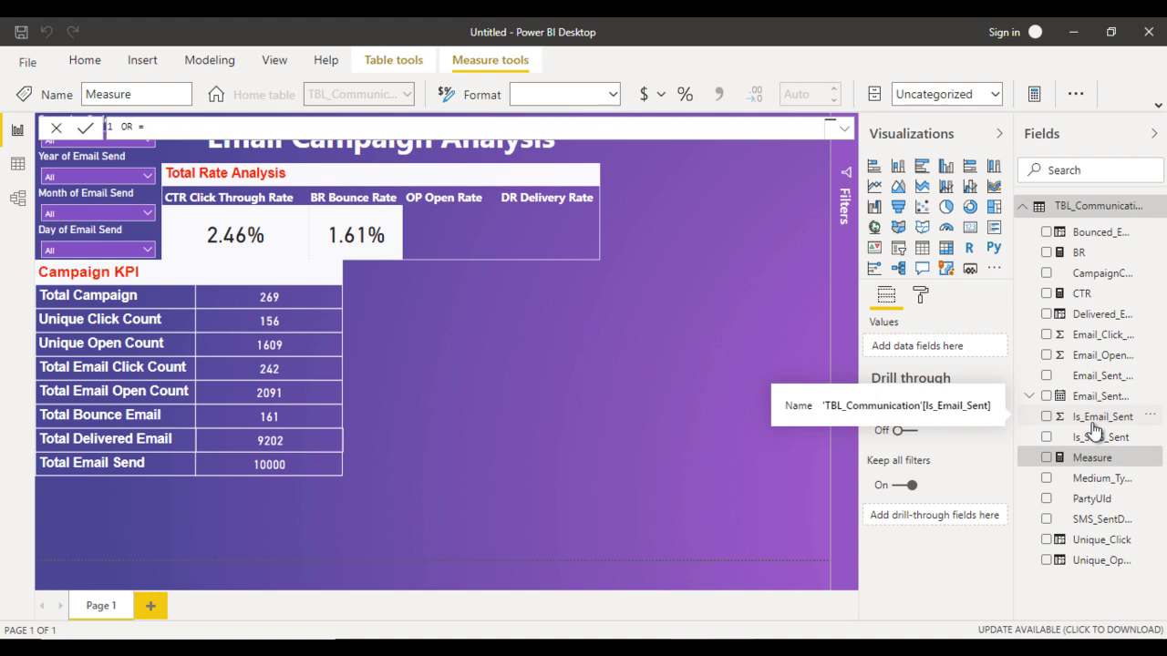
{"action": "type", "text": "SU"}
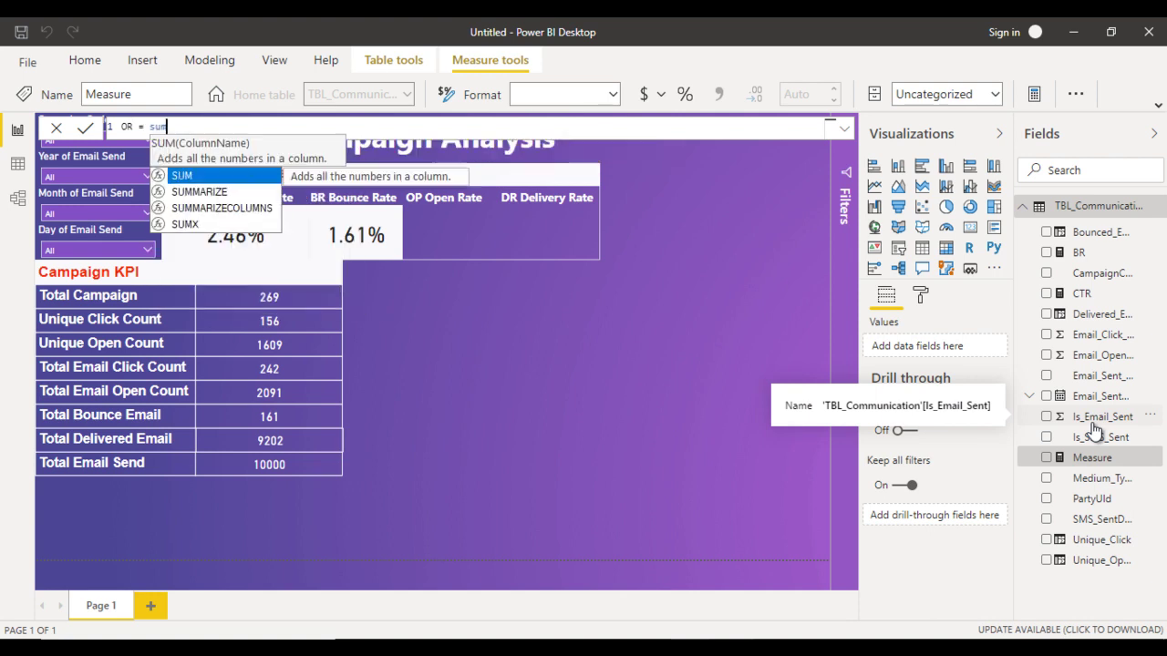
{"action": "type", "text": "M("}
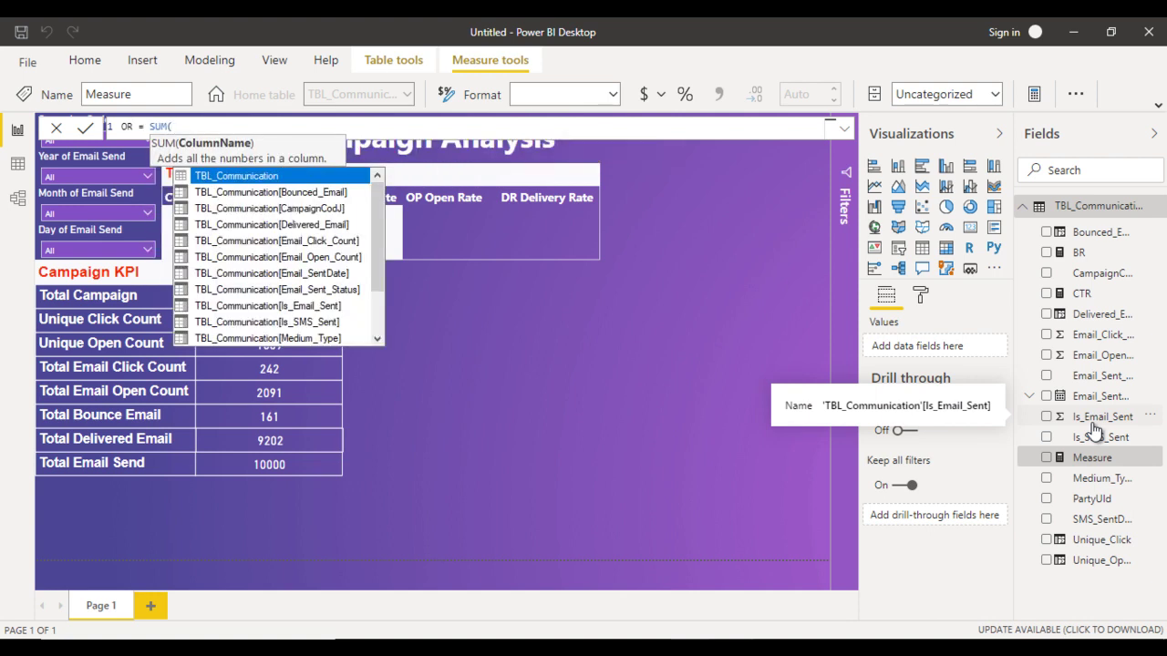
{"action": "type", "text": "op"}
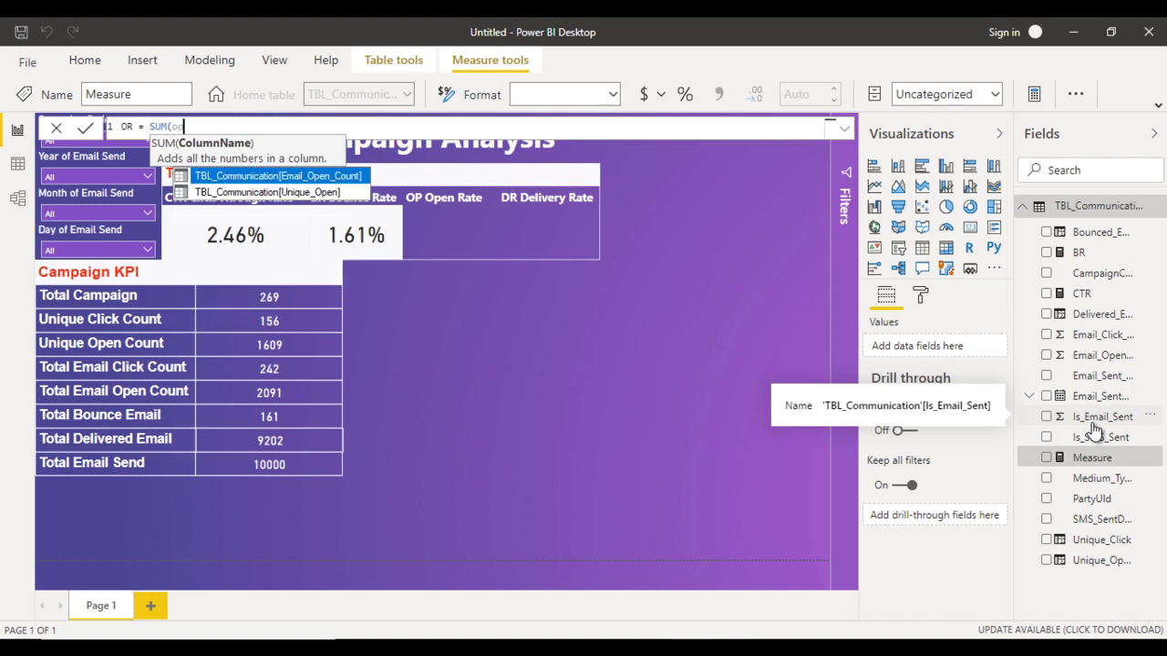
{"action": "key", "text": "Tab"}
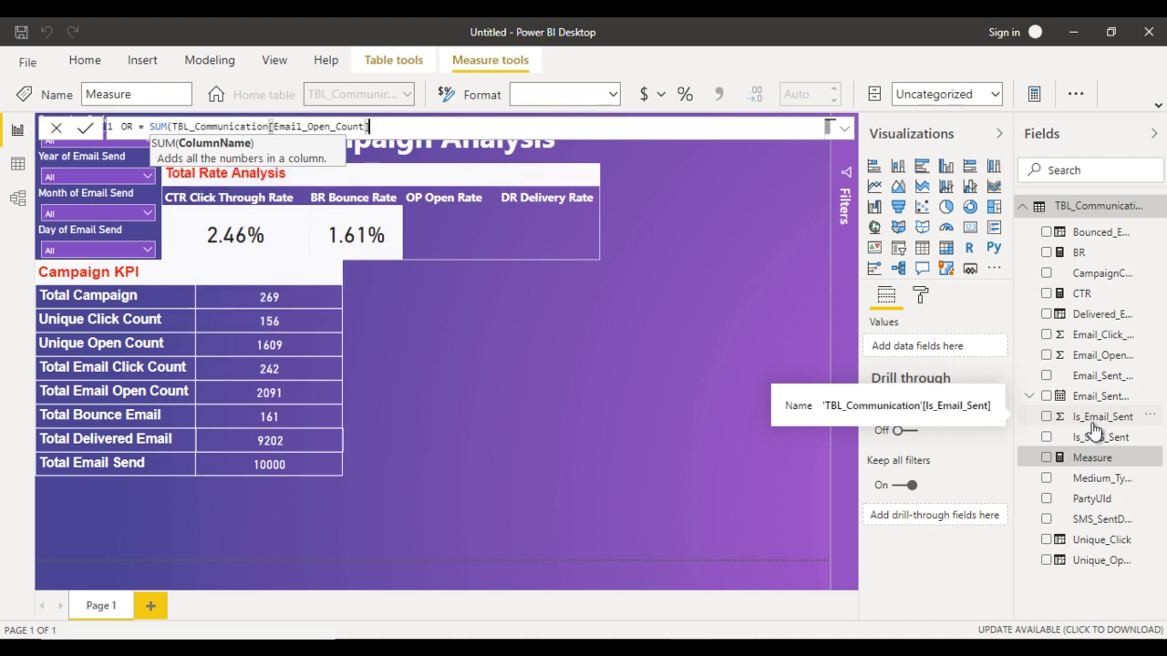
{"action": "type", "text": ")/"}
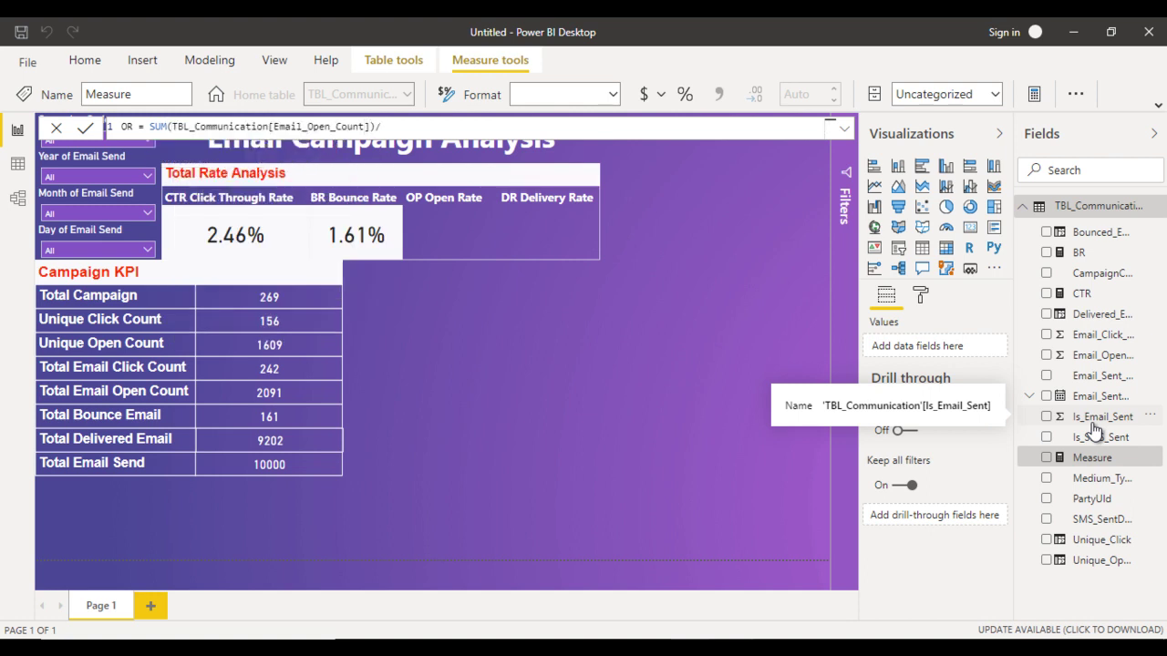
{"action": "type", "text": "sum(d"}
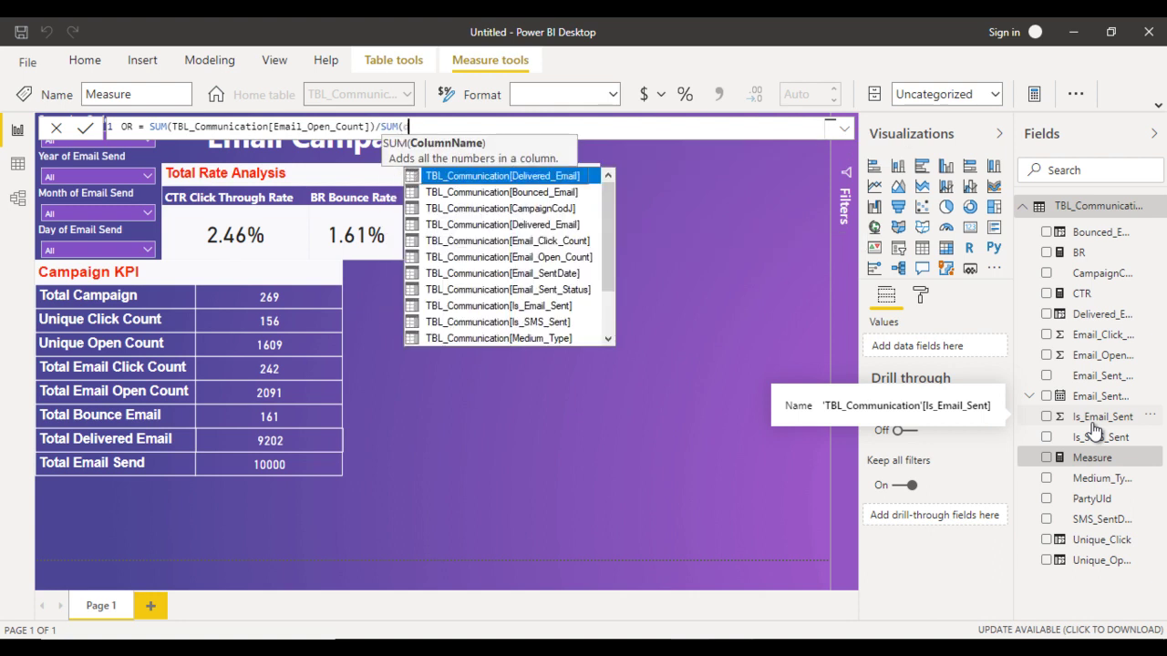
{"action": "type", "text": "e"}
{"action": "key", "text": "Tab"}
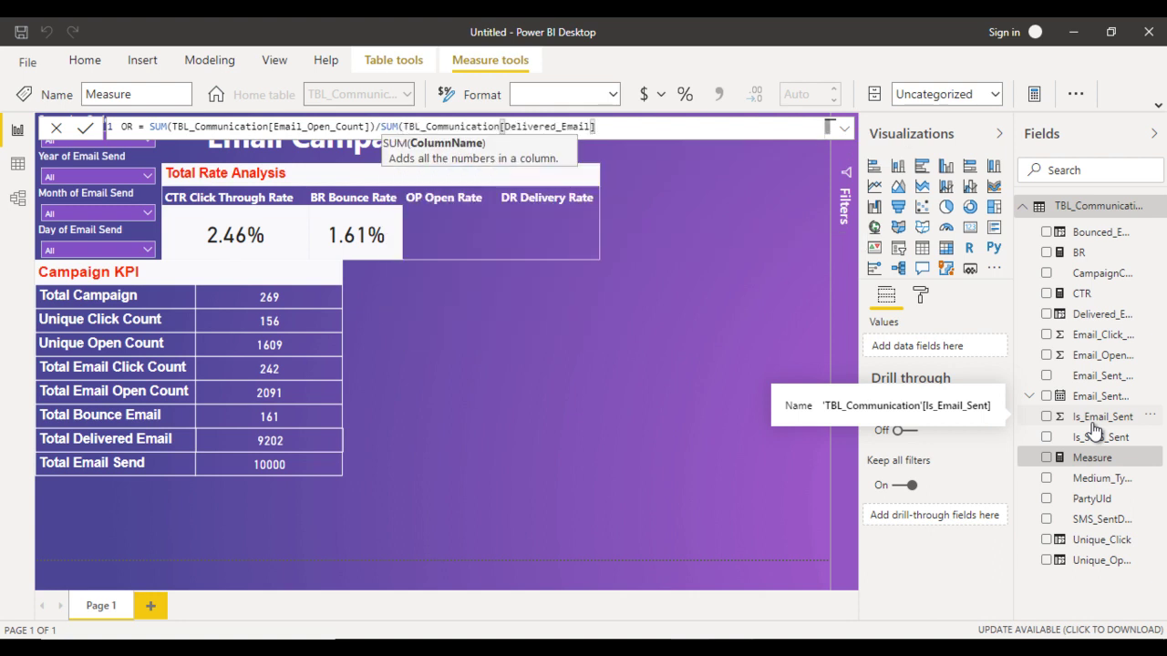
{"action": "type", "text": ")"}
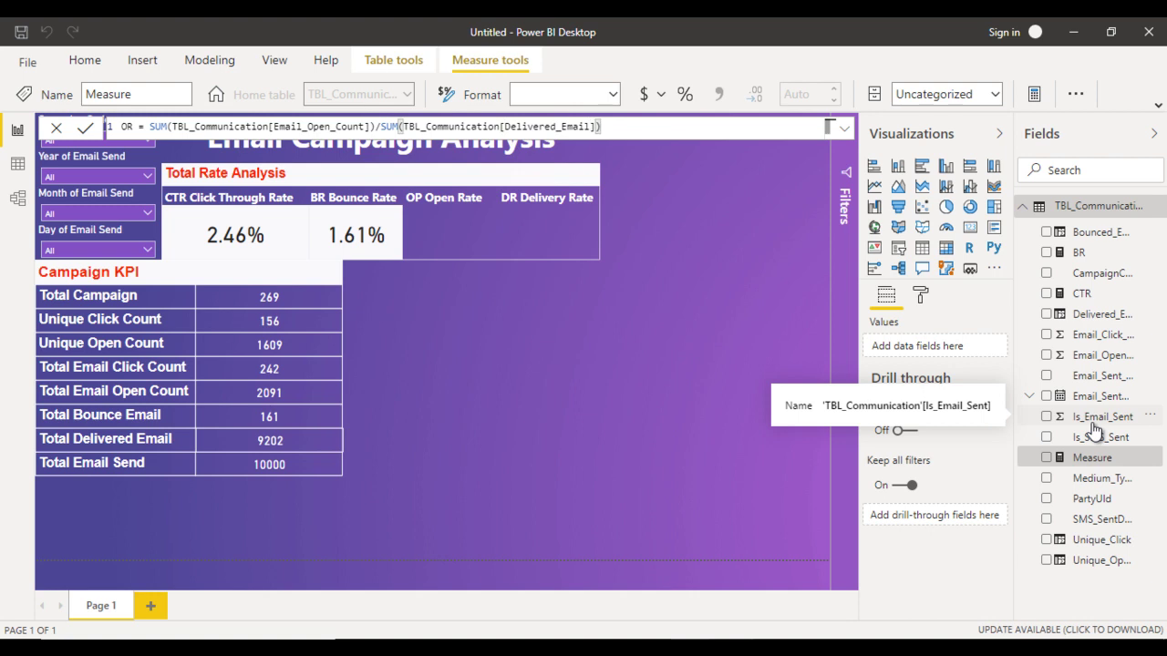
{"action": "key", "text": "Return"}
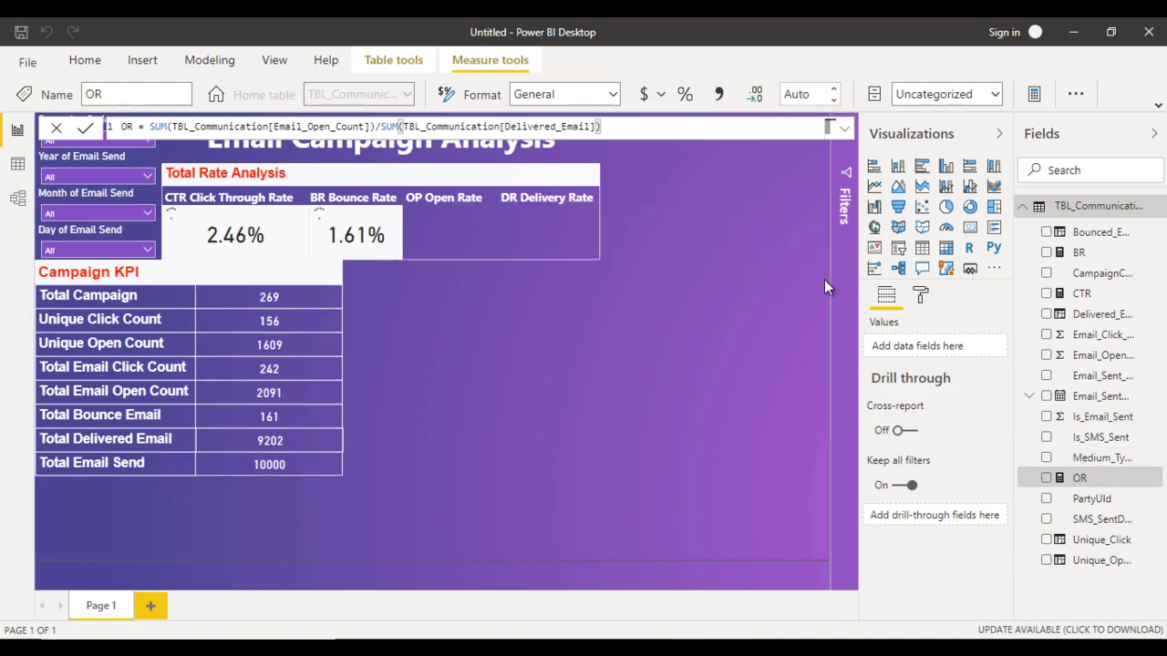
{"action": "left_click", "coordinate": [685, 95]}
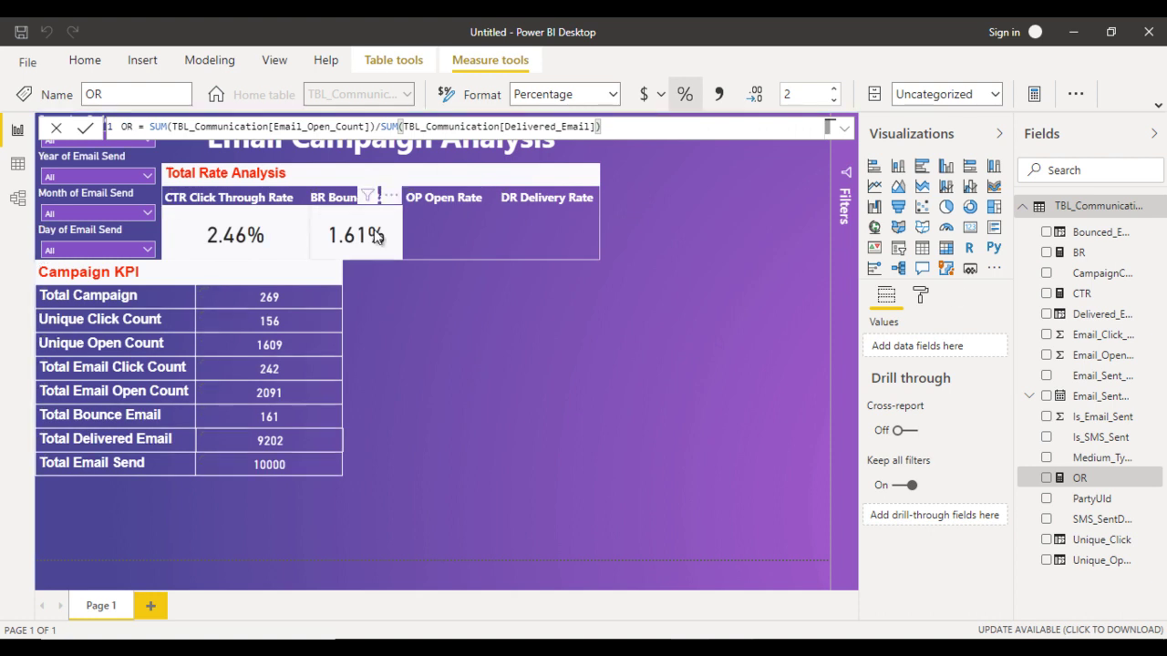
Step: Duplicate the bounce rate card under OP Open Rate and show the OR measure in it (22.72%)
{"action": "left_click", "coordinate": [377, 237]}
{"action": "left_click_drag", "start_coordinate": [377, 237], "coordinate": [383, 243]}
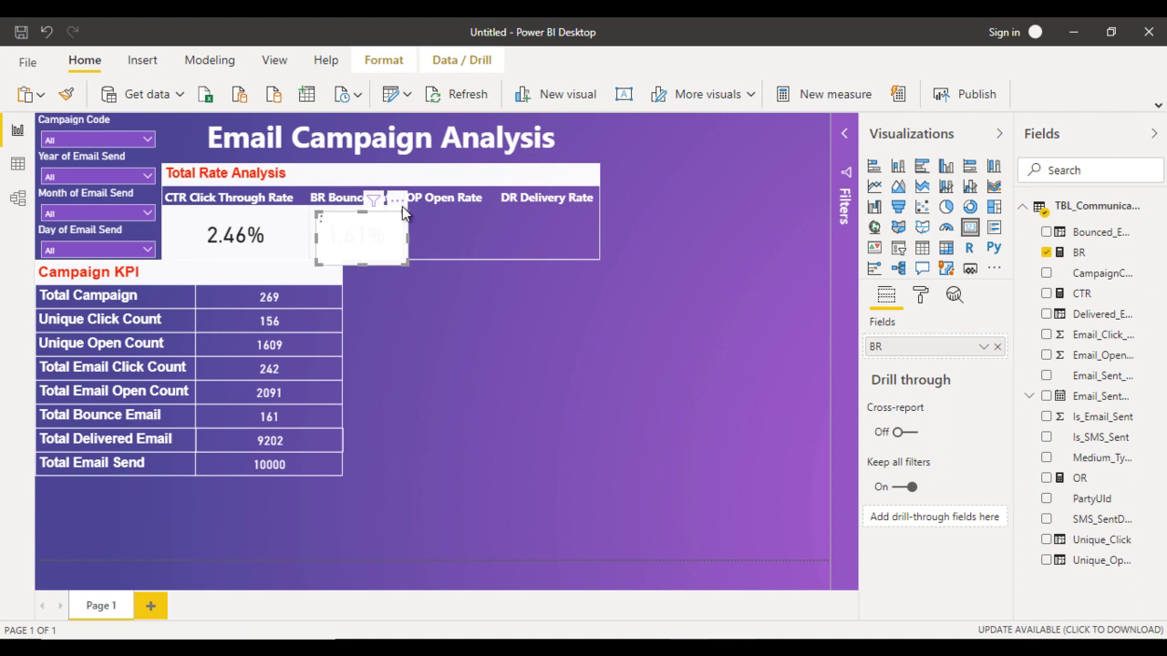
{"action": "left_click_drag", "start_coordinate": [435, 196], "coordinate": [485, 190]}
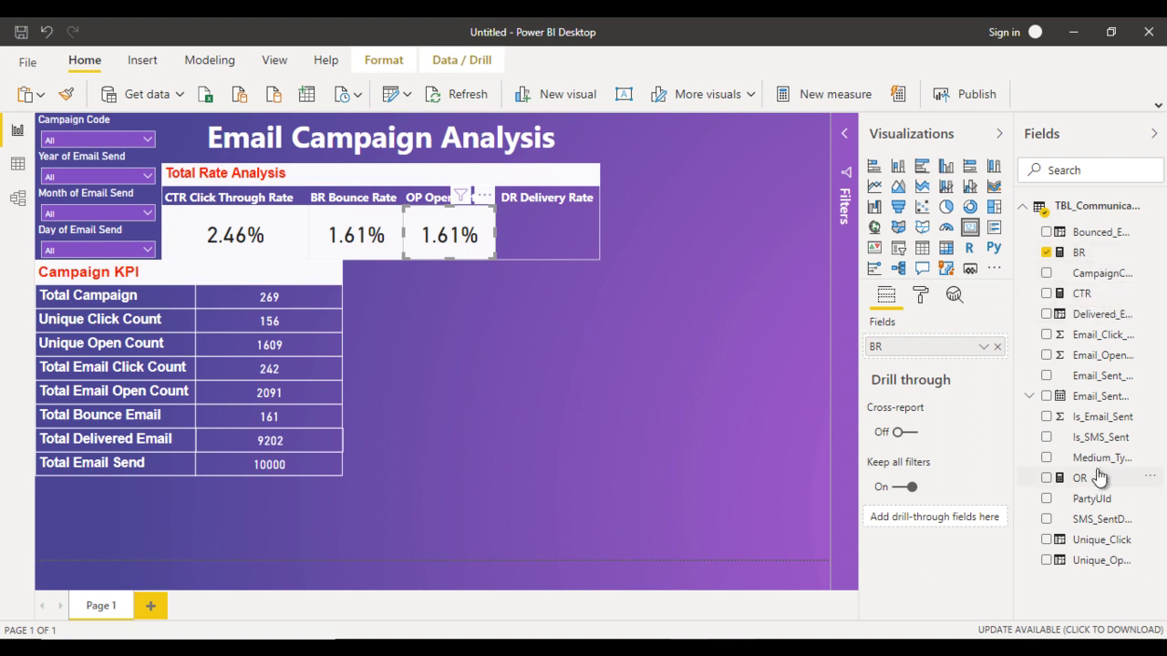
{"action": "mouse_move", "coordinate": [1093, 479]}
{"action": "left_mouse_down"}
{"action": "mouse_move", "coordinate": [957, 360]}
{"action": "mouse_move", "coordinate": [932, 353]}
{"action": "left_mouse_up"}
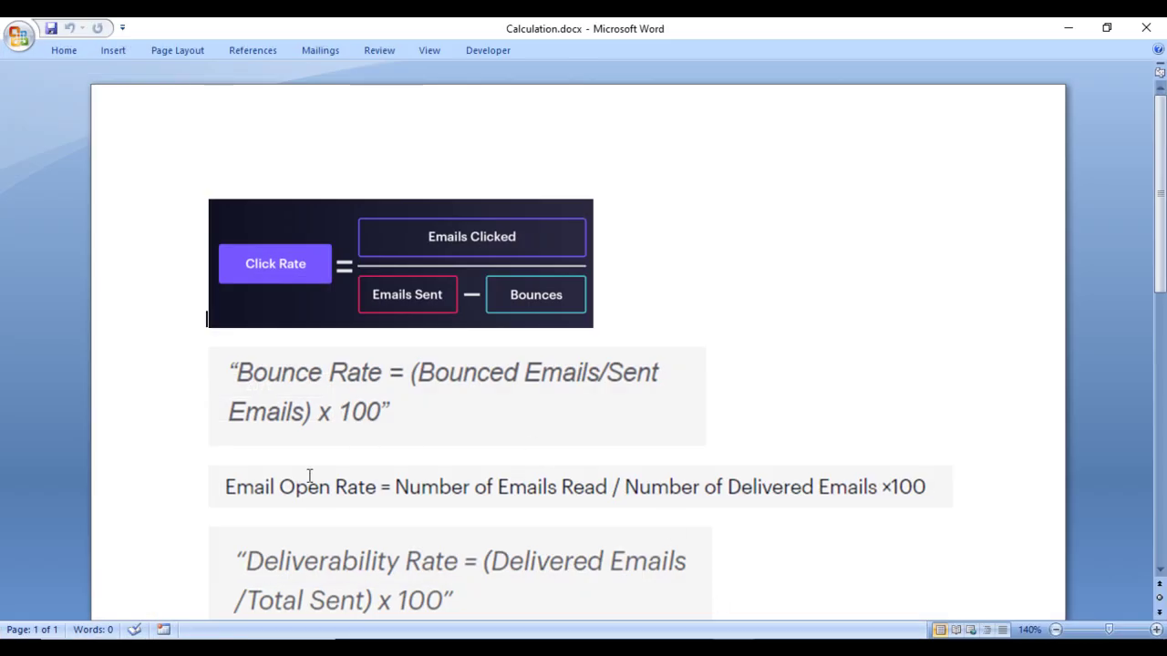
Step: Scroll Calculation.docx down to the delivery rate formulas, then return to the untitled Power BI report
{"action": "scroll", "coordinate": [308, 483], "scroll_direction": "down", "scroll_amount": 2}
{"action": "scroll", "coordinate": [308, 485], "scroll_direction": "down", "scroll_amount": 1}
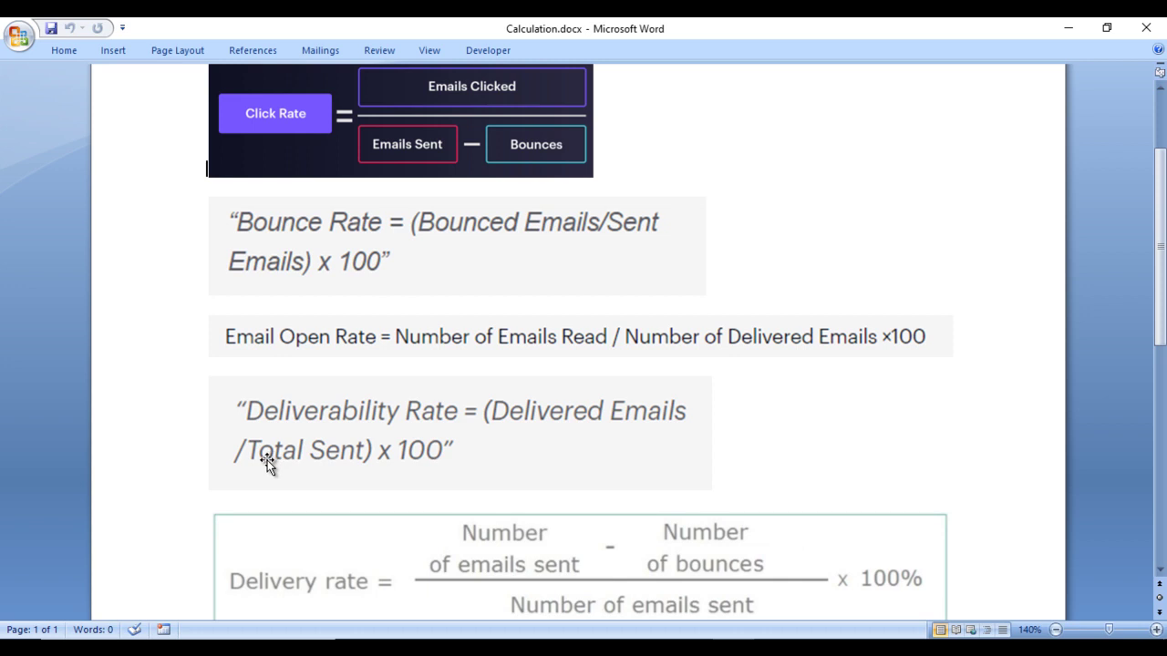
{"action": "left_click", "coordinate": [691, 647]}
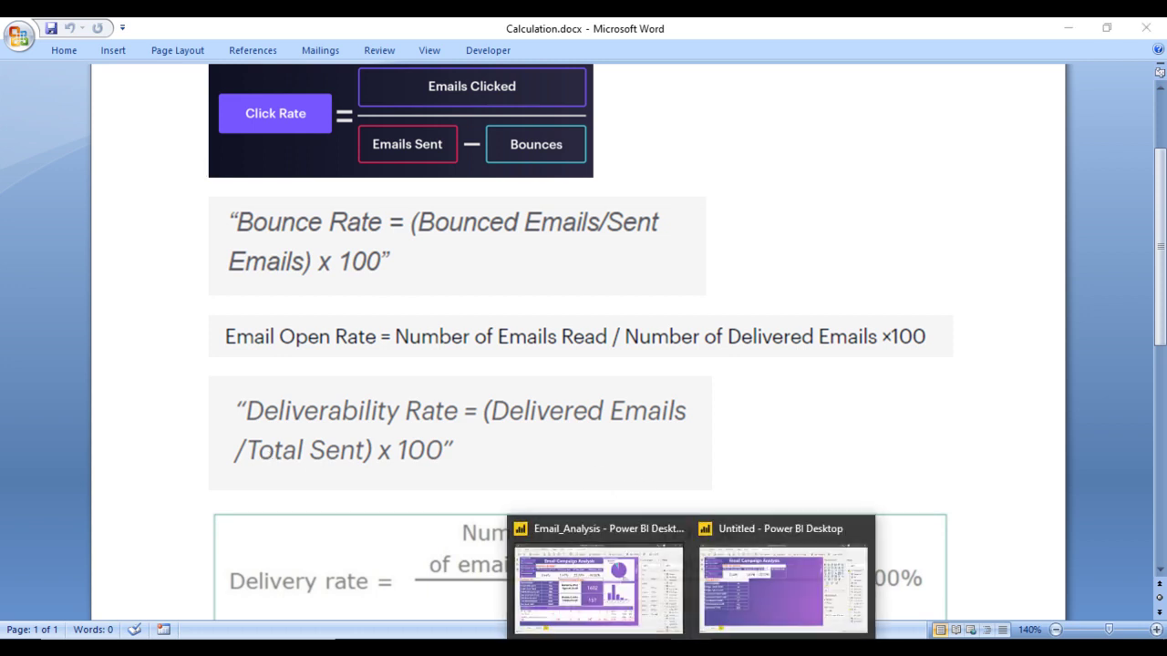
{"action": "left_click", "coordinate": [774, 604]}
Step: Name the new measure DR and start its formula with SUM(Delivered_Email)
{"action": "left_click", "coordinate": [518, 346]}
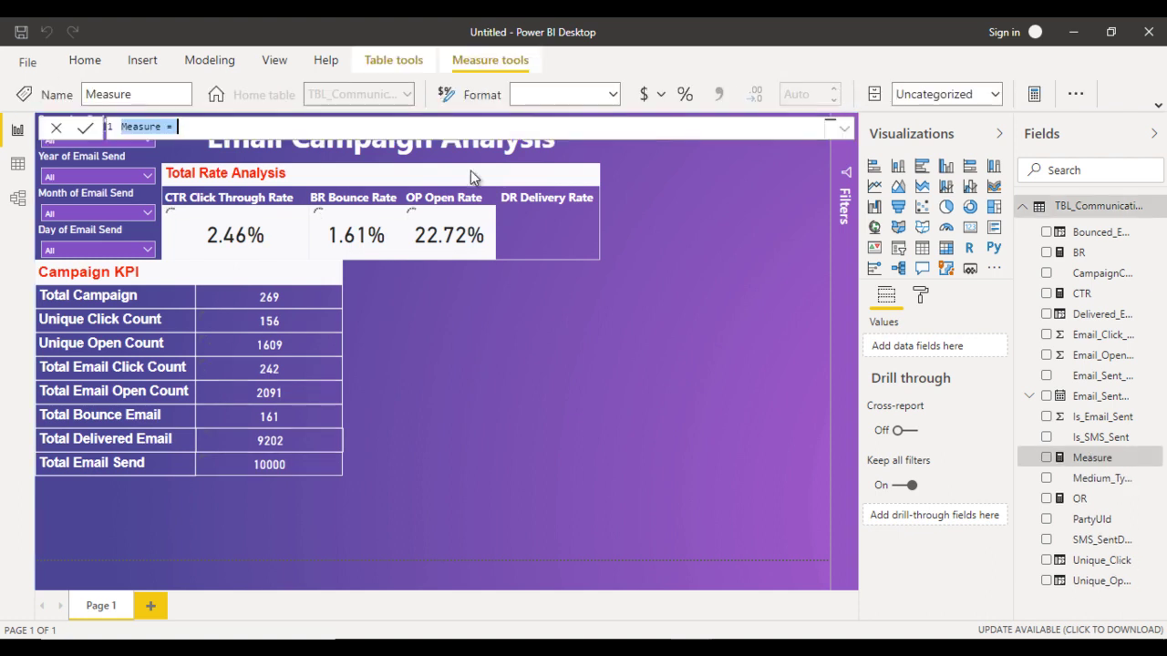
{"action": "double_click", "coordinate": [140, 127]}
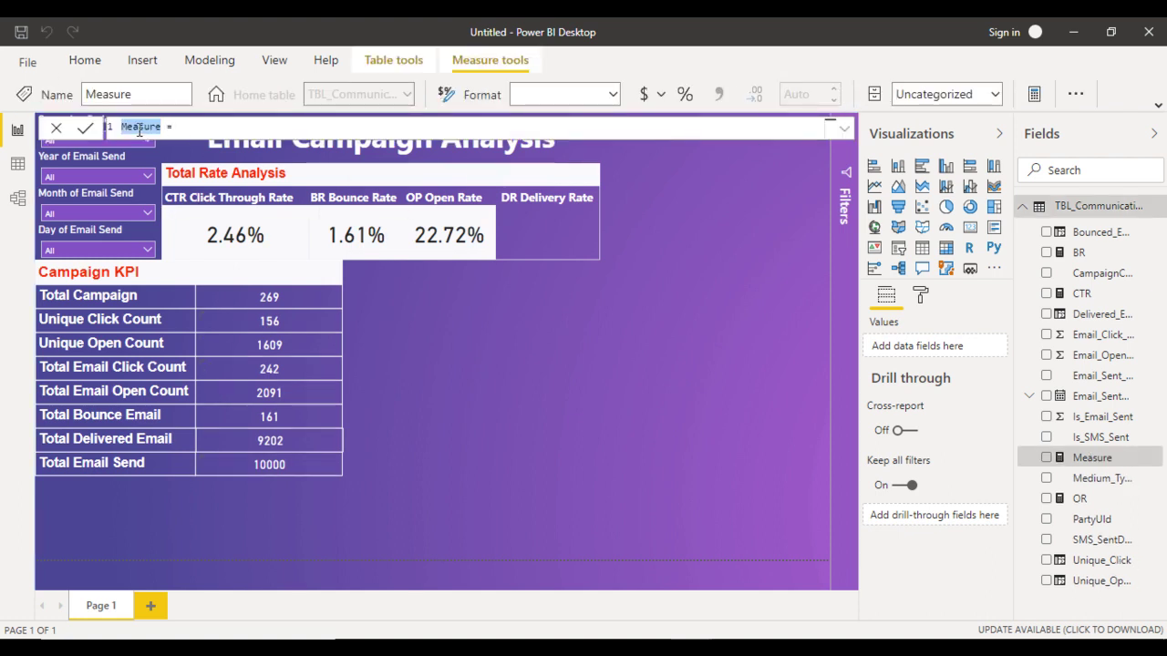
{"action": "type", "text": "DR"}
{"action": "key", "text": "End"}
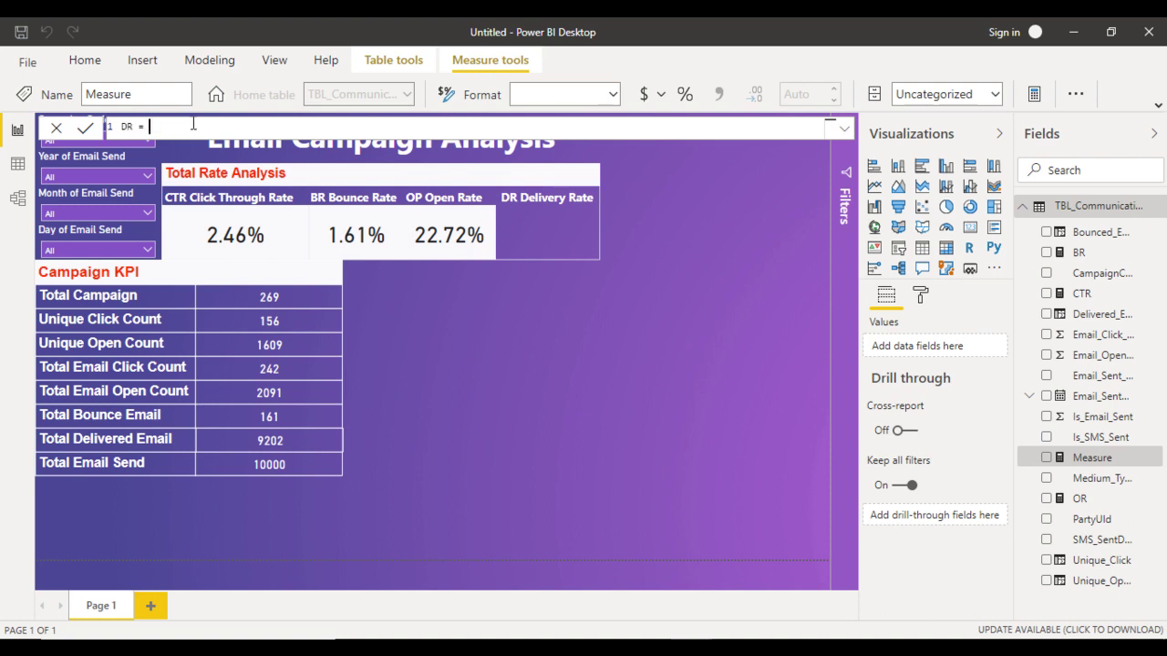
{"action": "type", "text": "sum"}
{"action": "key", "text": "Tab"}
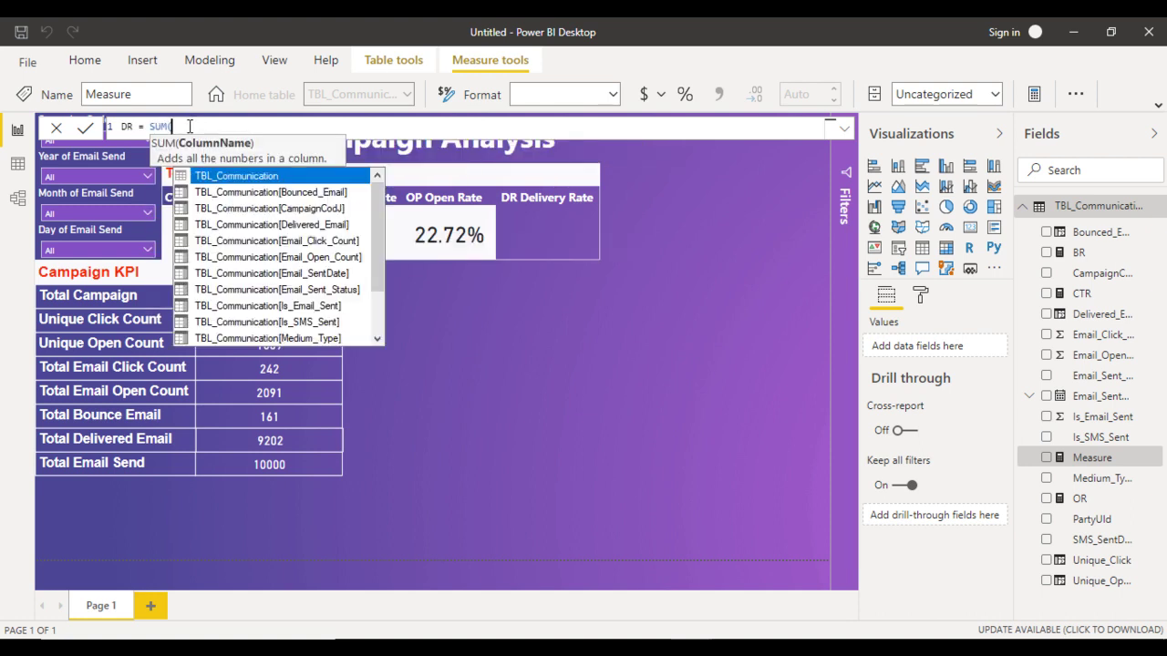
{"action": "type", "text": "de"}
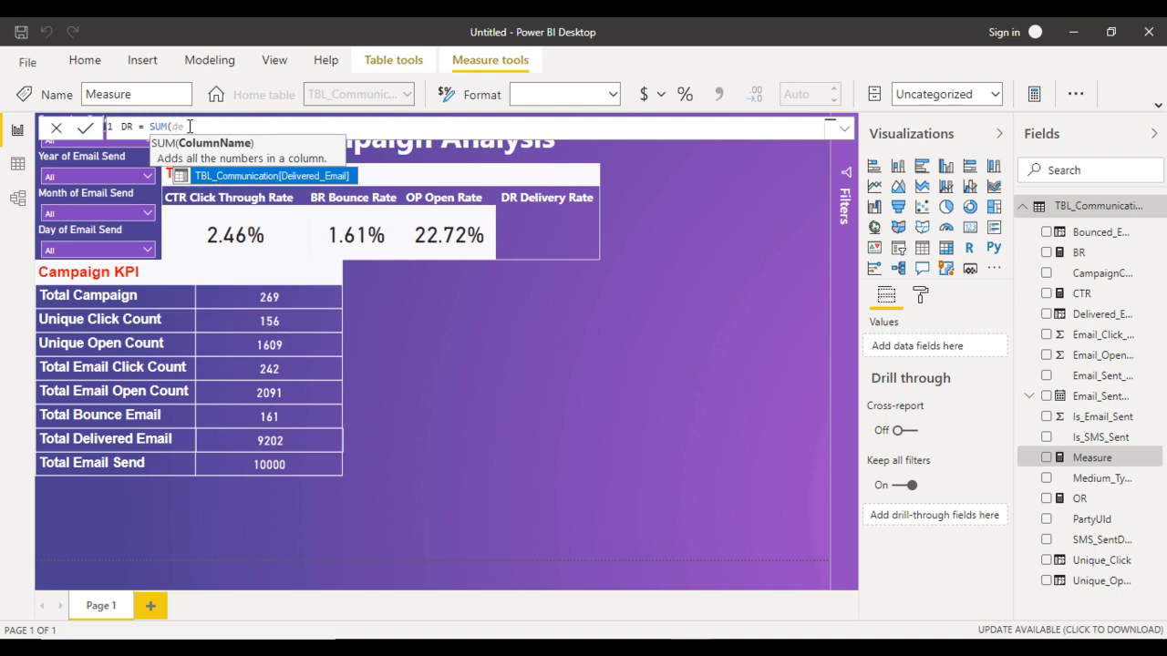
{"action": "key", "text": "Tab"}
{"action": "type", "text": ")"}
{"action": "key", "text": "Return"}
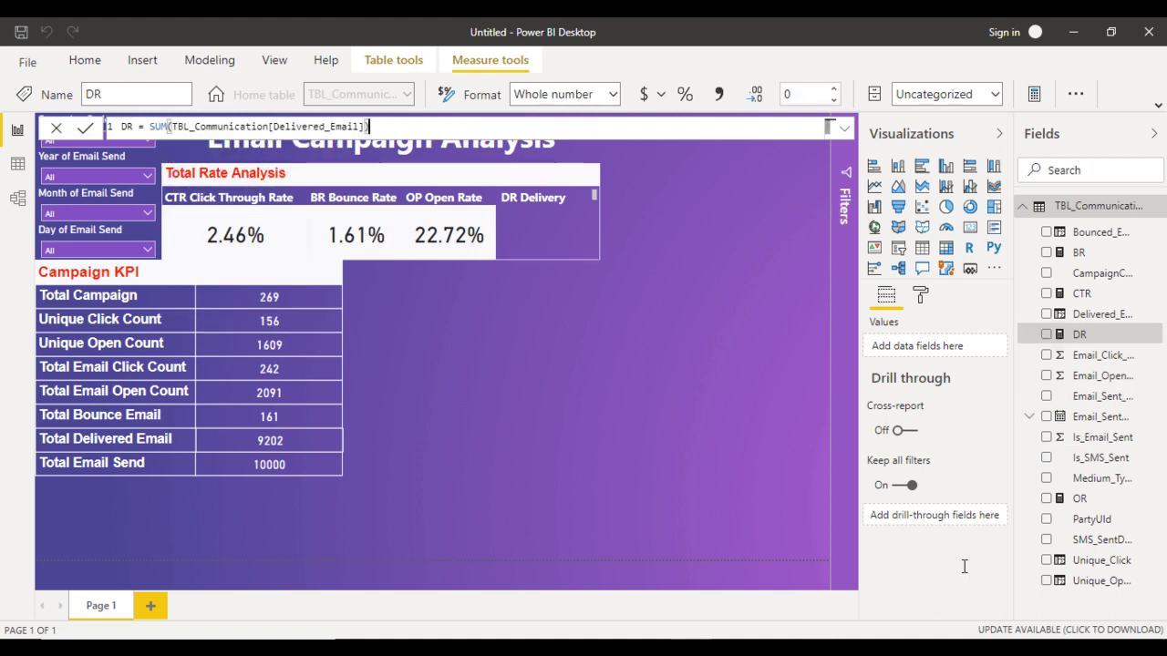
Step: Complete DR as SUM(Delivered_Email)/SUM(Is_Email_Sent) and format it as a percentage
{"action": "type", "text": "/sum"}
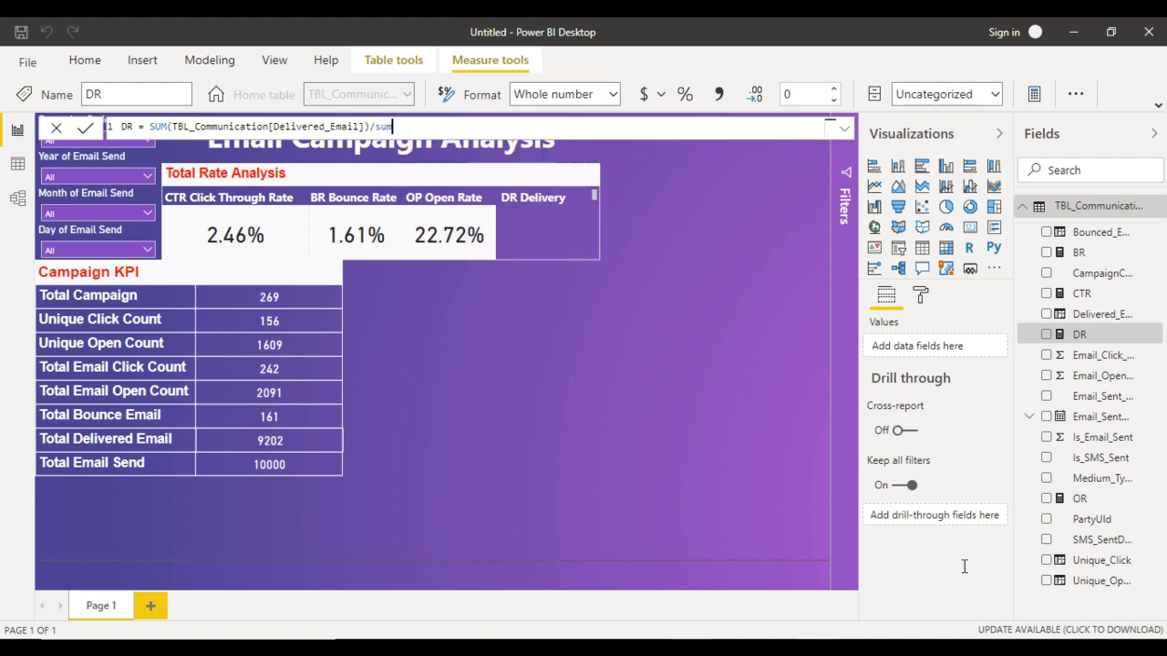
{"action": "type", "text": "(is_"}
{"action": "key", "text": "Tab"}
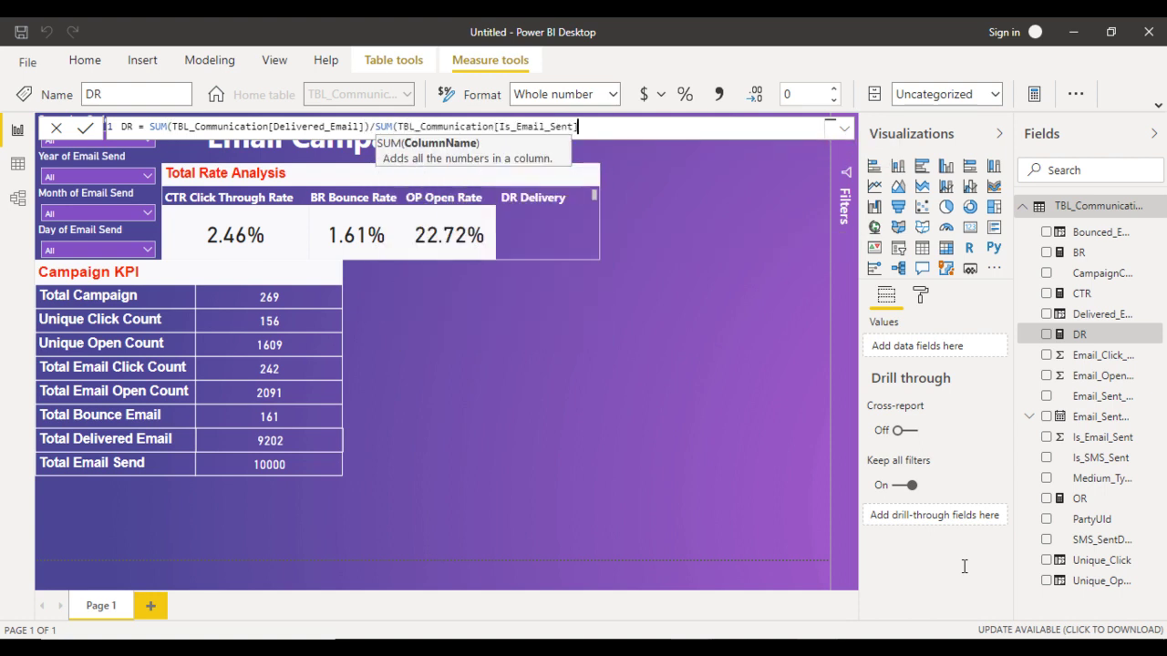
{"action": "type", "text": ")"}
{"action": "key", "text": "Return"}
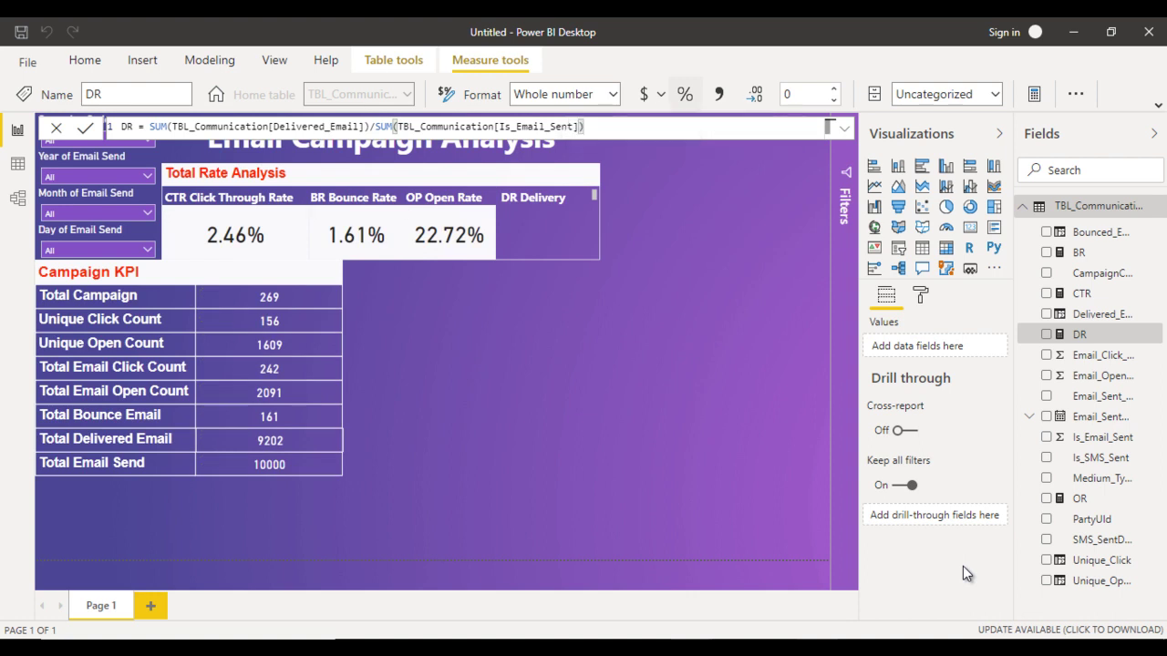
{"action": "left_click", "coordinate": [684, 94]}
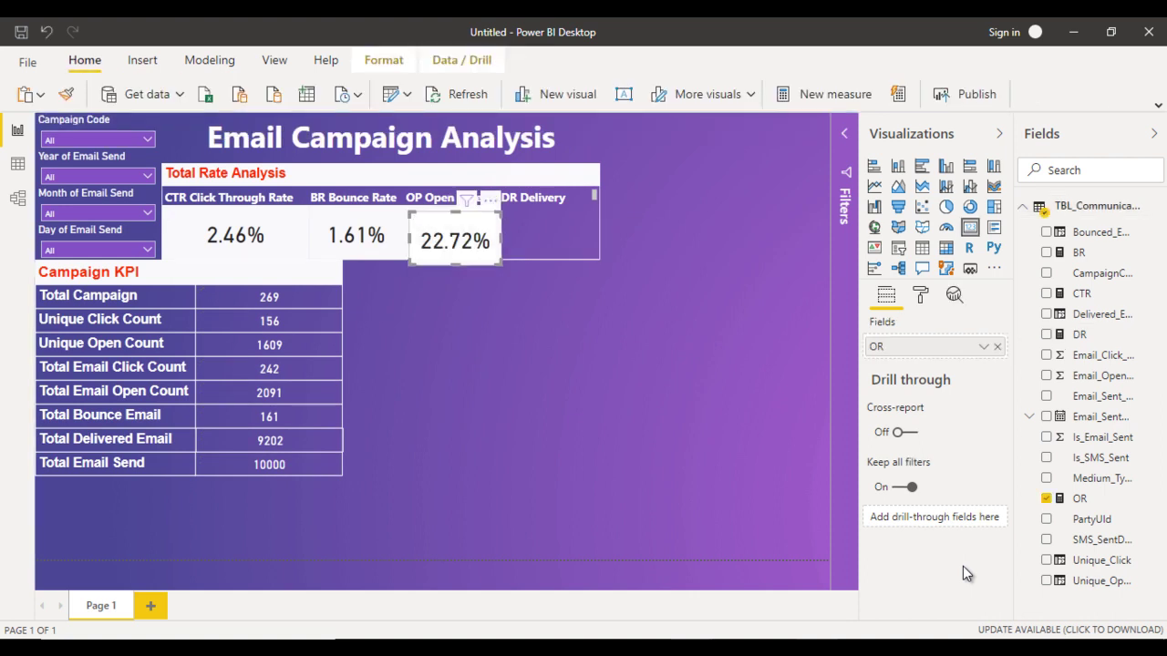
Step: Paste a copy of the 22.72% open rate card under DR Delivery and nudge it into line
{"action": "key", "text": "shift+Right"}
{"action": "key", "text": "shift+Right"}
{"action": "key", "text": "shift+Right"}
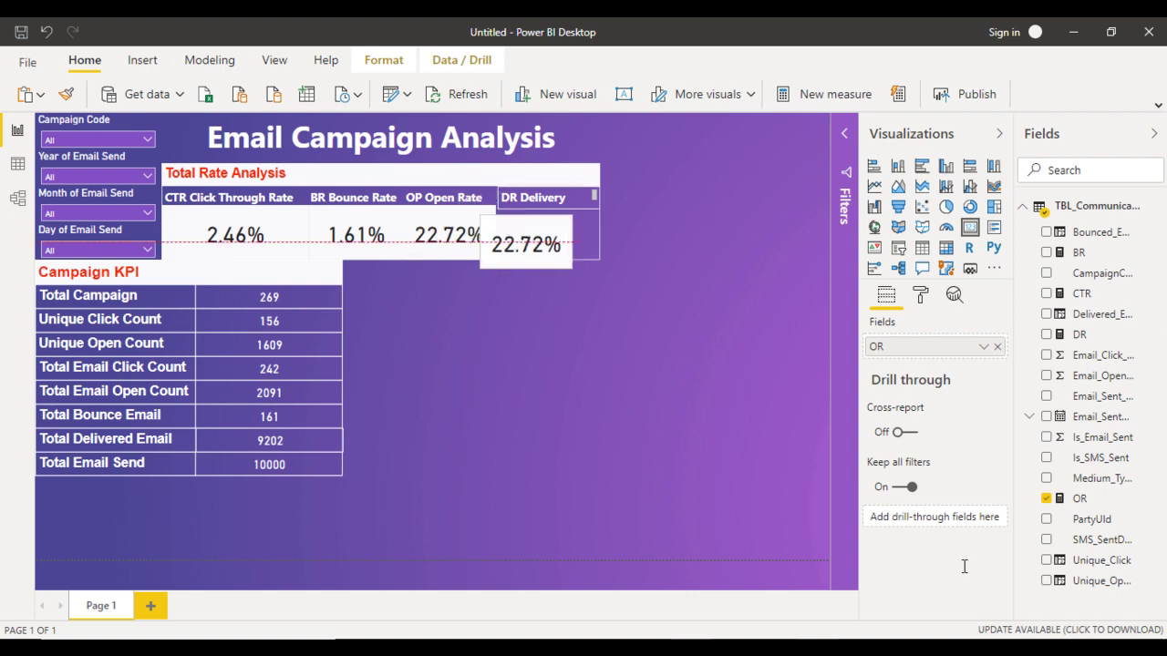
{"action": "key", "text": "Up"}
{"action": "key", "text": "Left"}
{"action": "key", "text": "Up"}
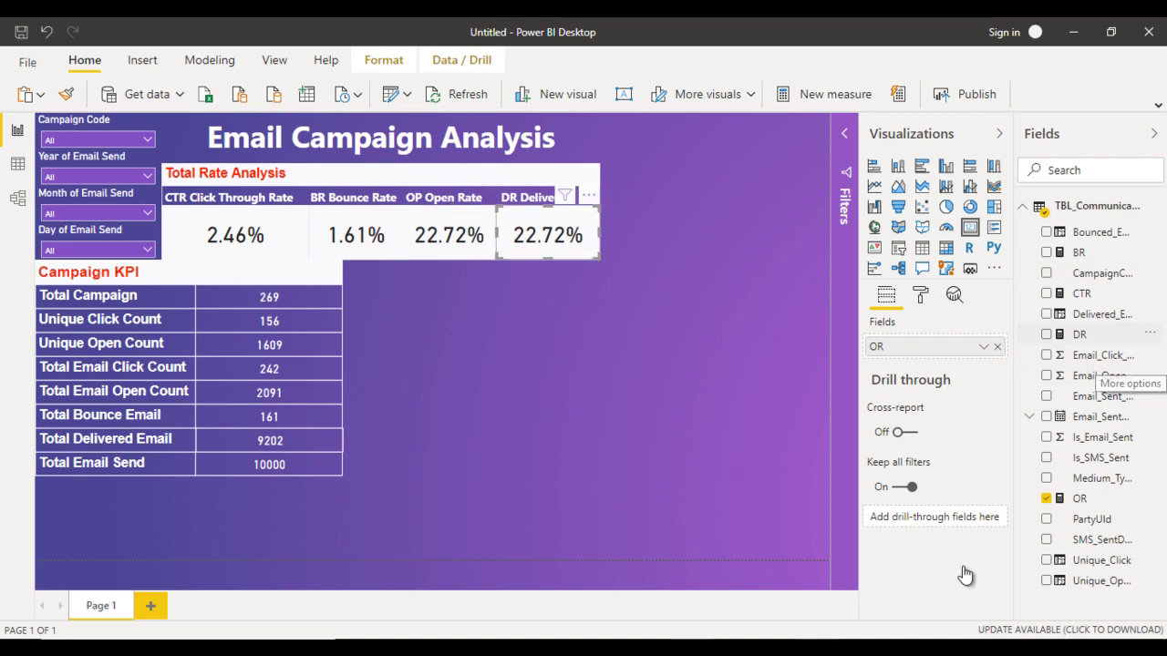
Step: Swap the copied card's field to DR with 2 decimal places so it shows 92.02%
{"action": "left_click_drag", "start_coordinate": [1079, 334], "coordinate": [925, 346]}
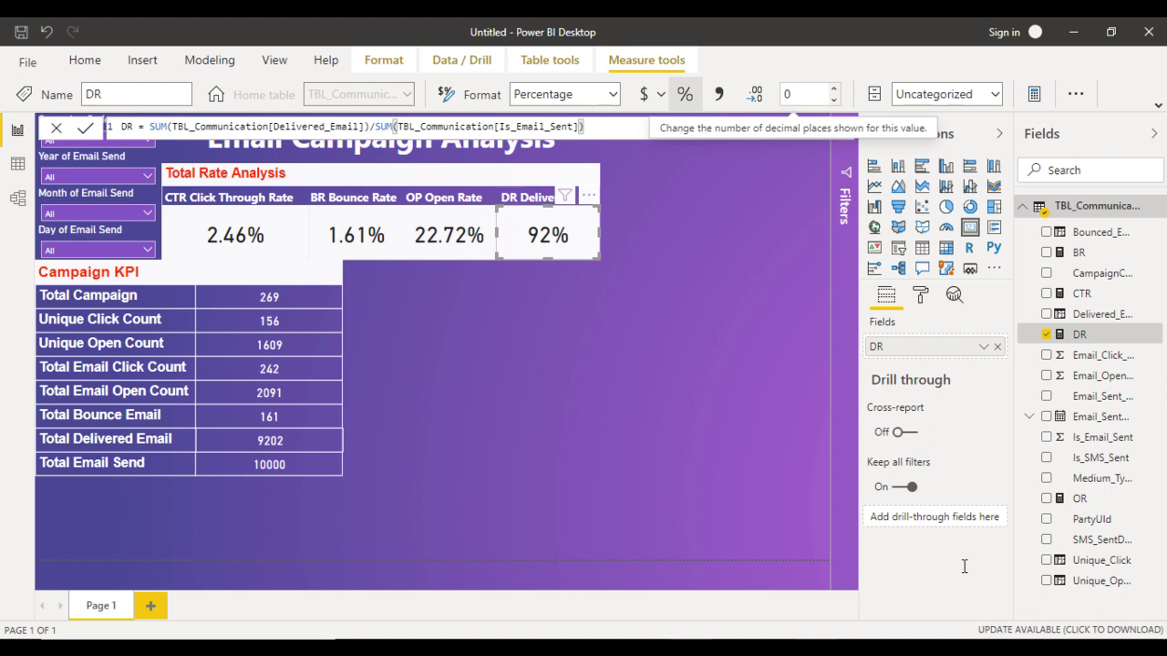
{"action": "key", "text": "Up"}
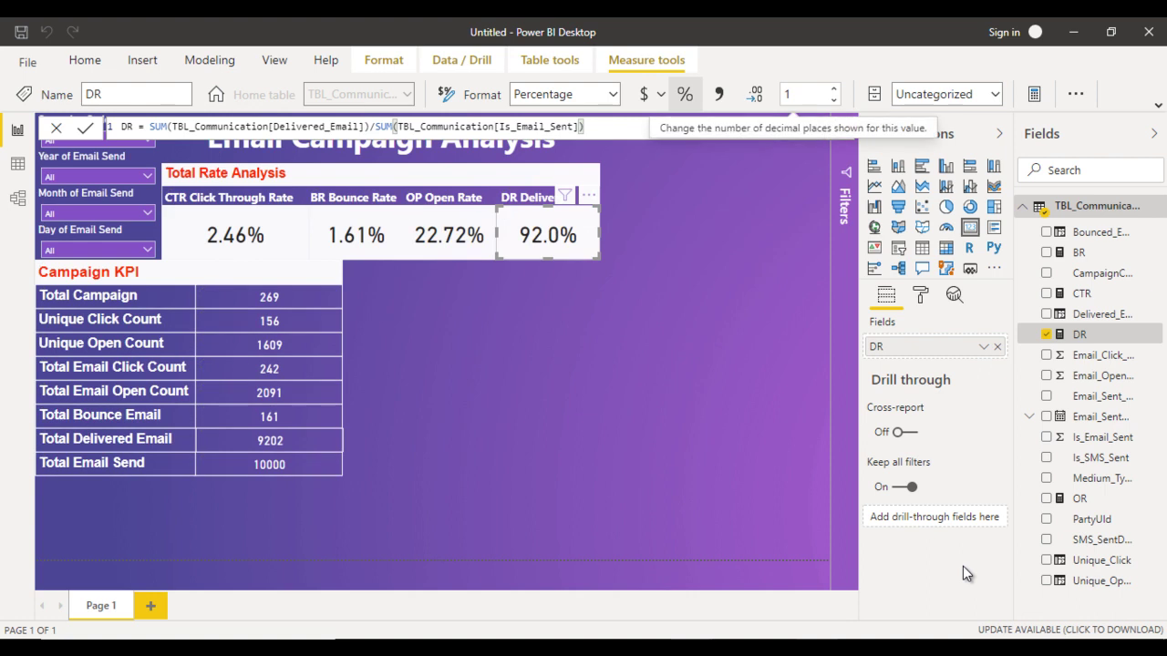
{"action": "key", "text": "Up"}
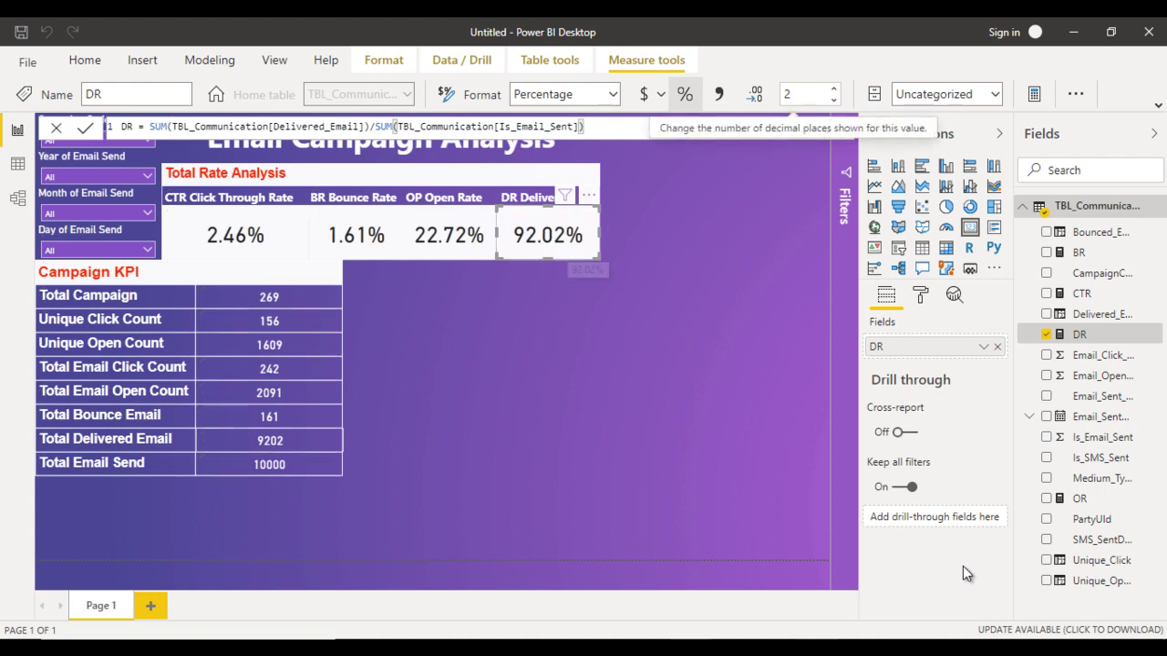
{"action": "key", "text": "Escape"}
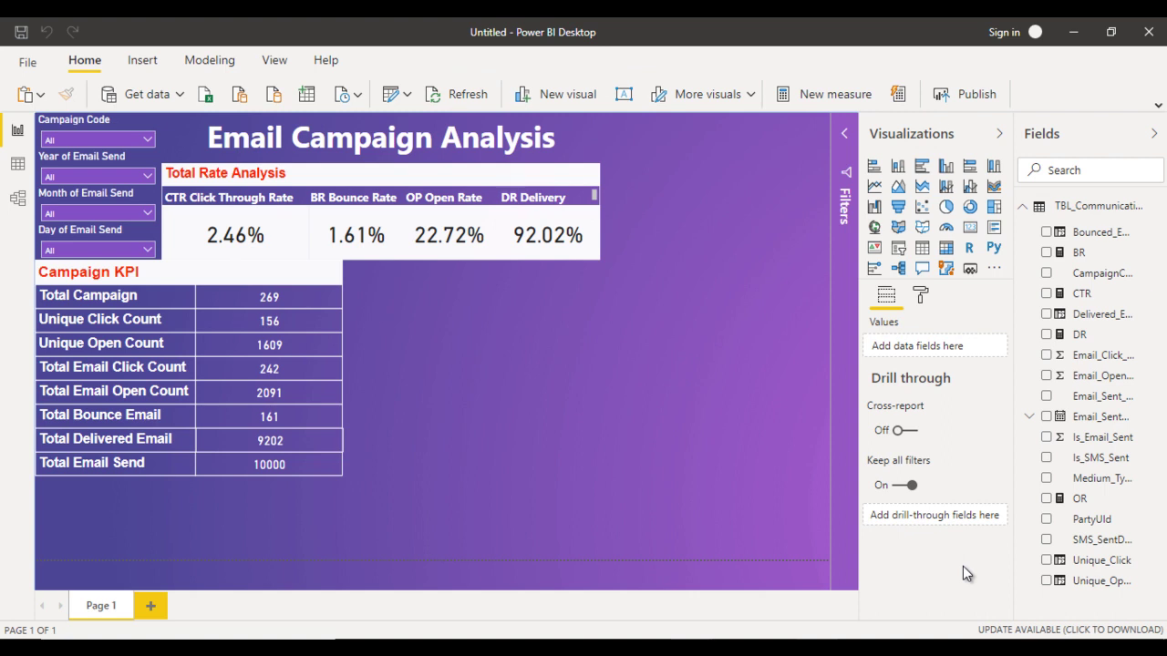
{"action": "key", "text": "Tab"}
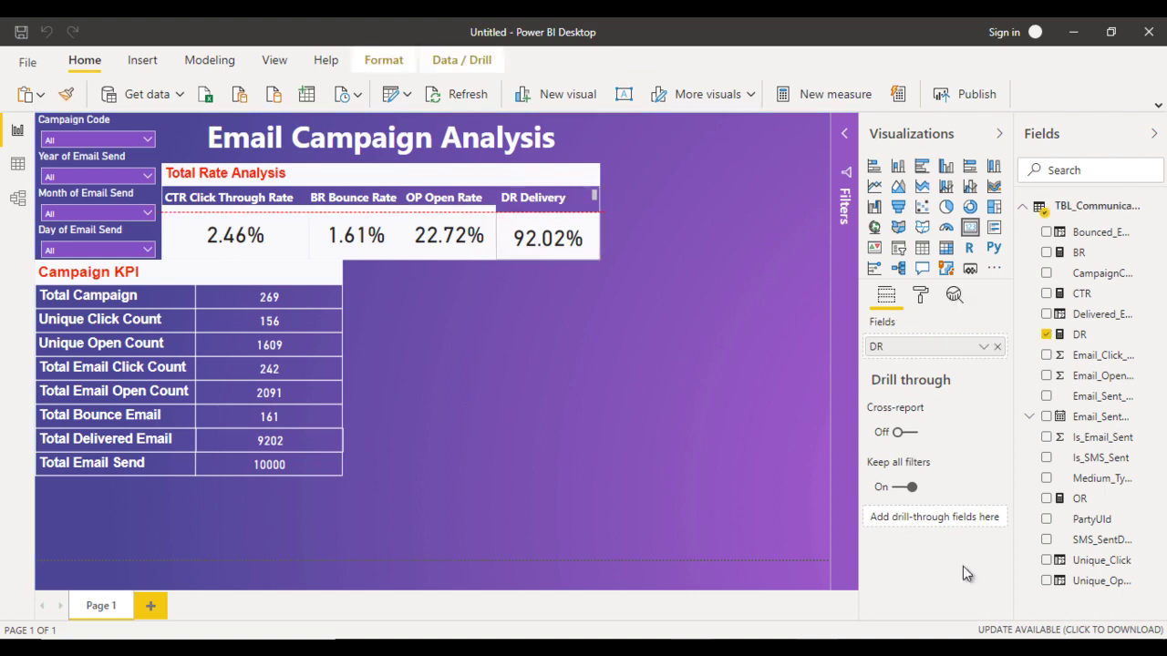
{"action": "key", "text": "Tab"}
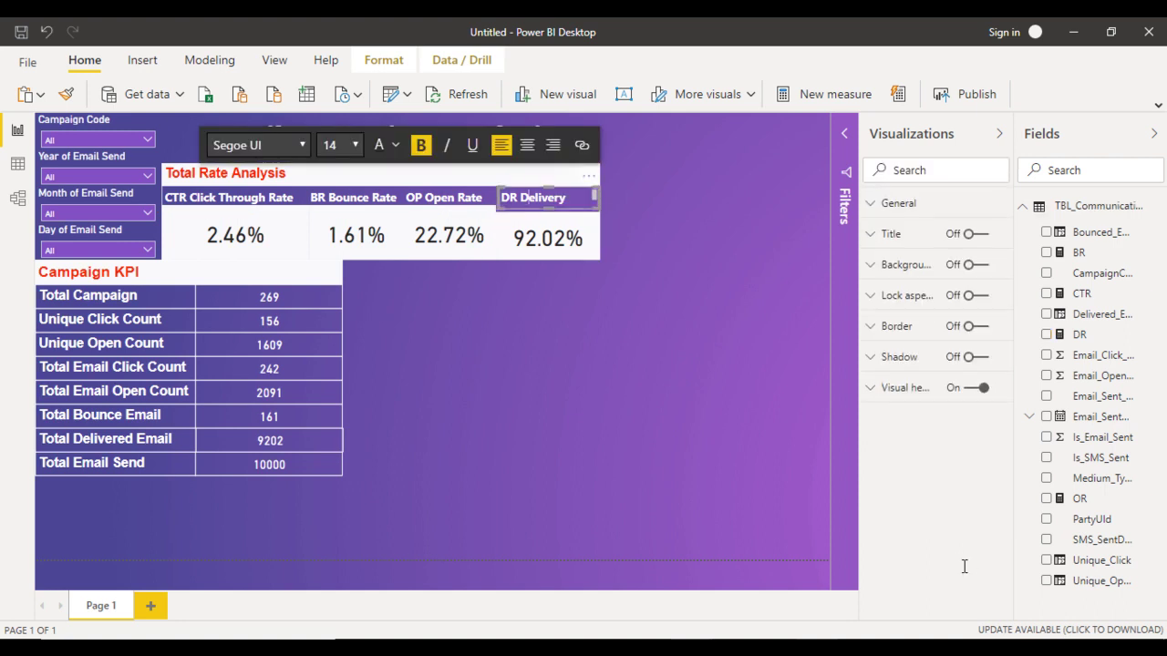
Step: Complete the delivery card header as 'DR Delivery Rate' and step through the rate cards
{"action": "type", "text": "Rate"}
{"action": "left_click", "coordinate": [966, 573]}
{"action": "key", "text": "Tab"}
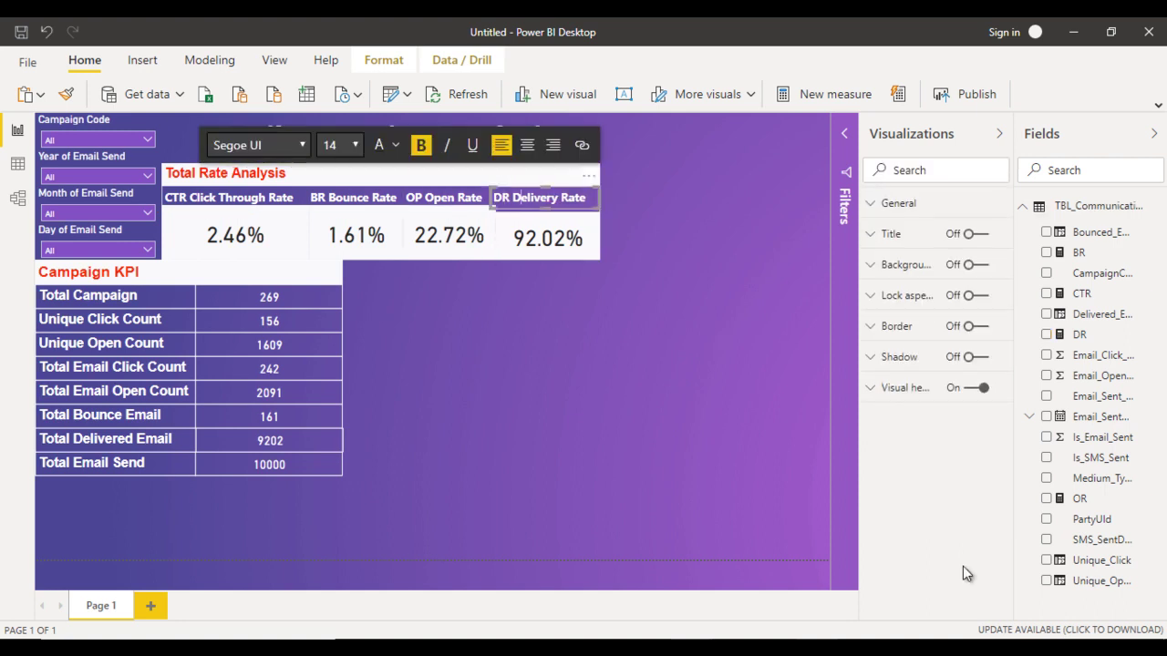
{"action": "key", "text": "Tab"}
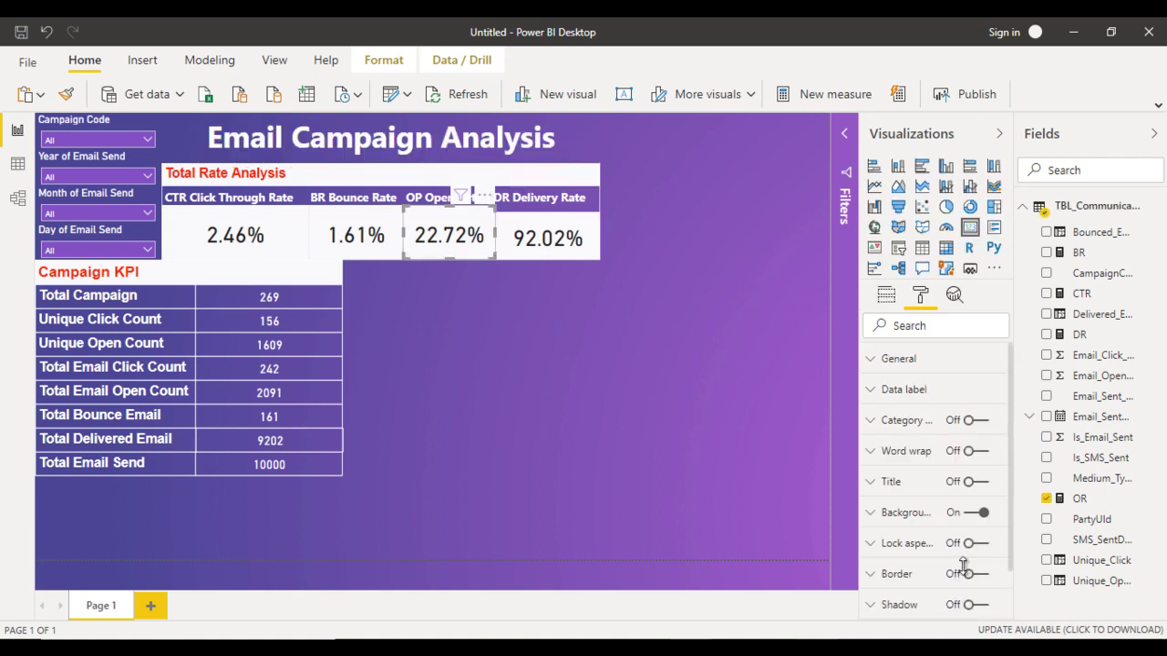
{"action": "key", "text": "Tab"}
{"action": "key", "text": "Tab"}
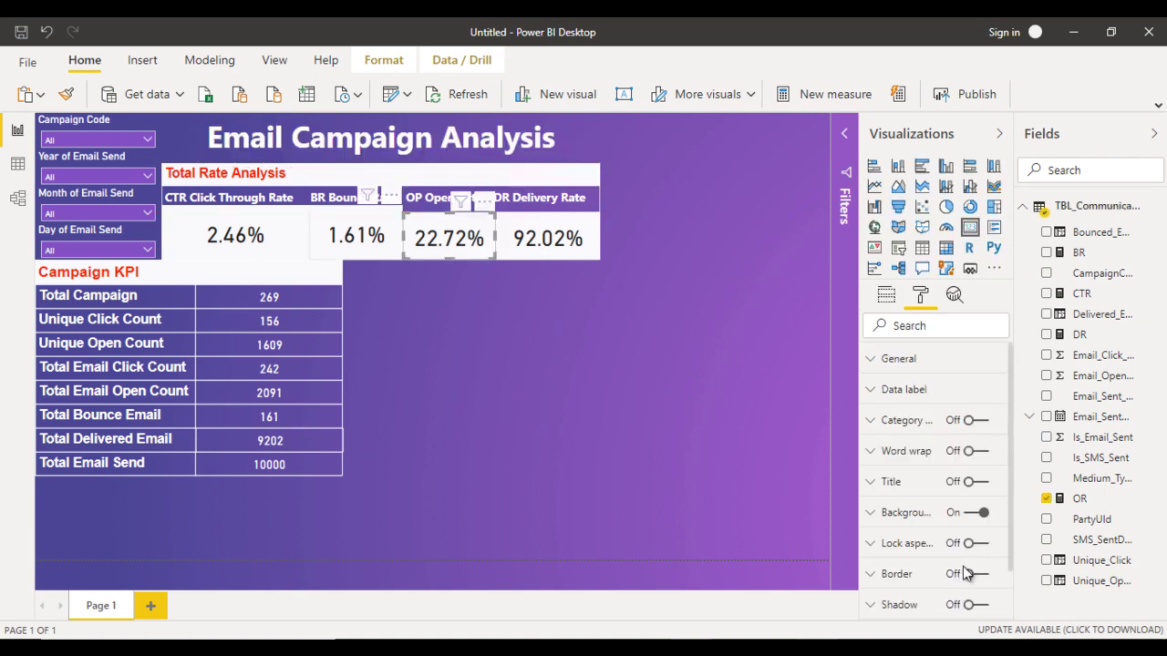
{"action": "key", "text": "shift+Tab"}
{"action": "key", "text": "Tab"}
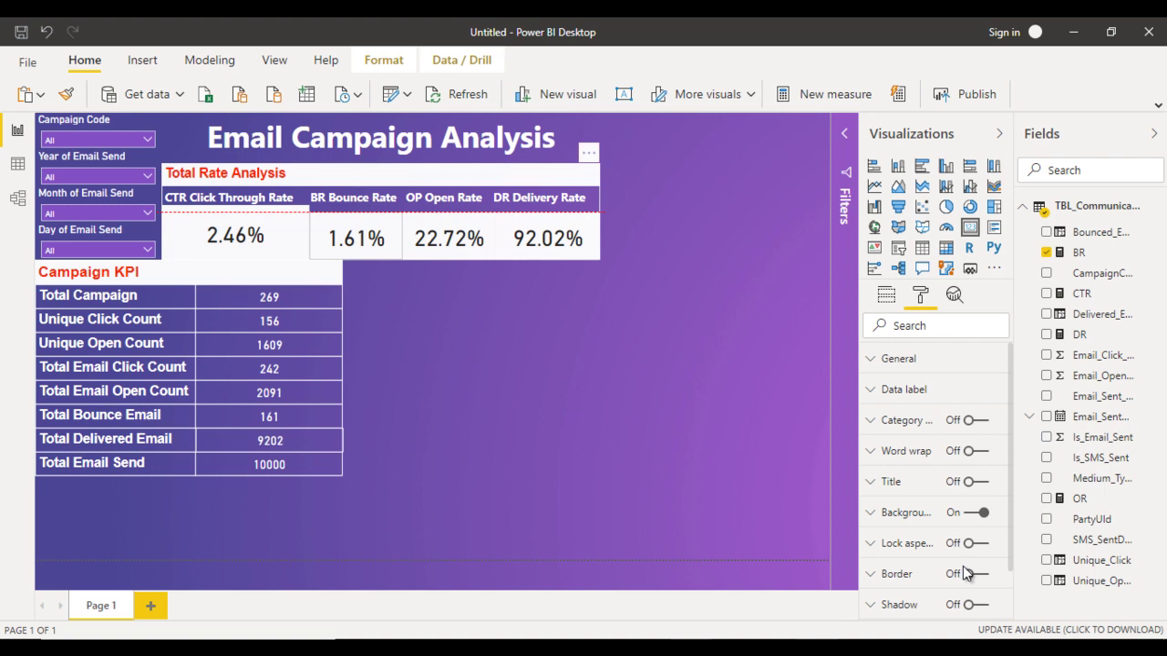
{"action": "key", "text": "Tab"}
{"action": "key", "text": "shift+Tab"}
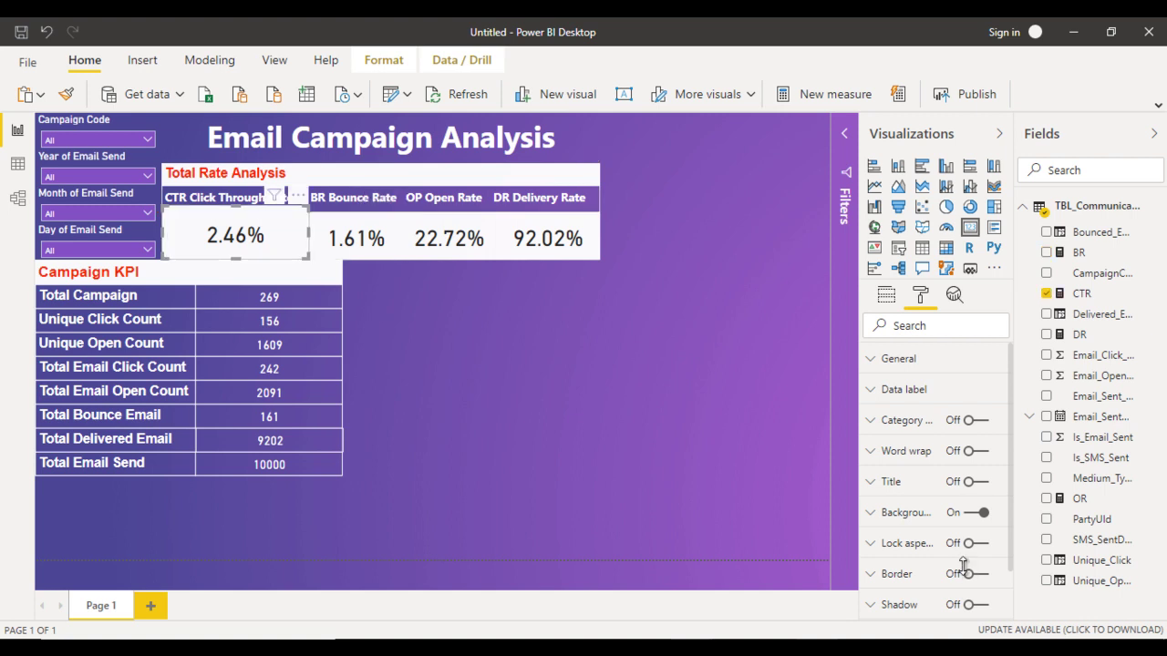
{"action": "key", "text": "Tab"}
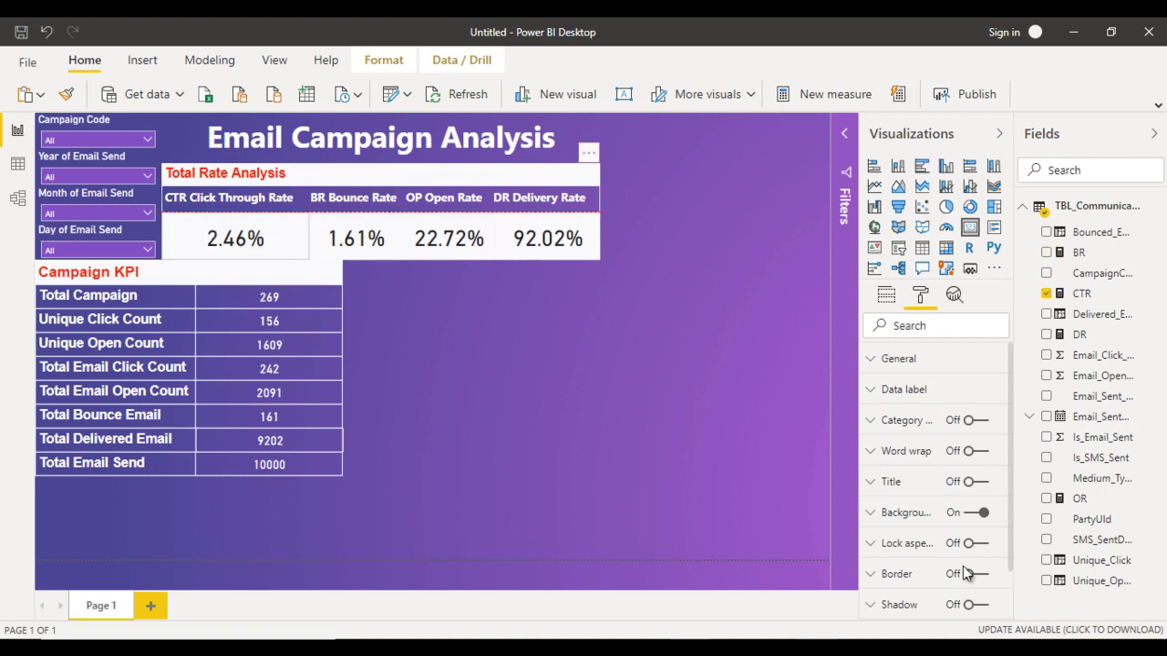
{"action": "key", "text": "Tab"}
{"action": "key", "text": "Escape"}
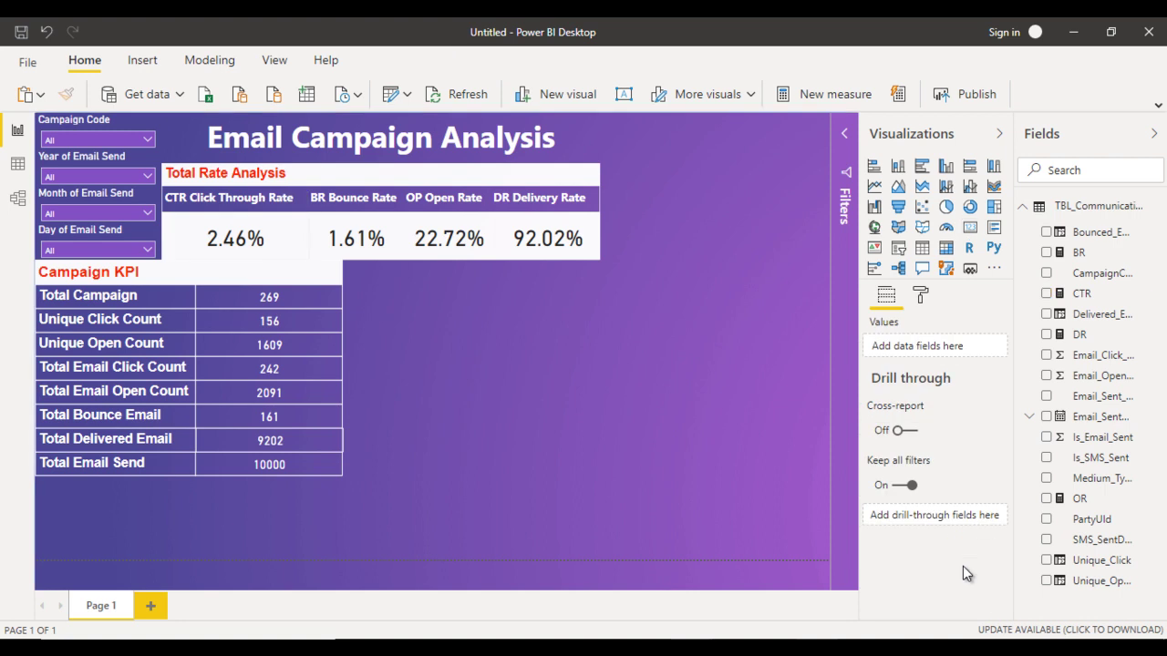
{"action": "key", "text": "Tab"}
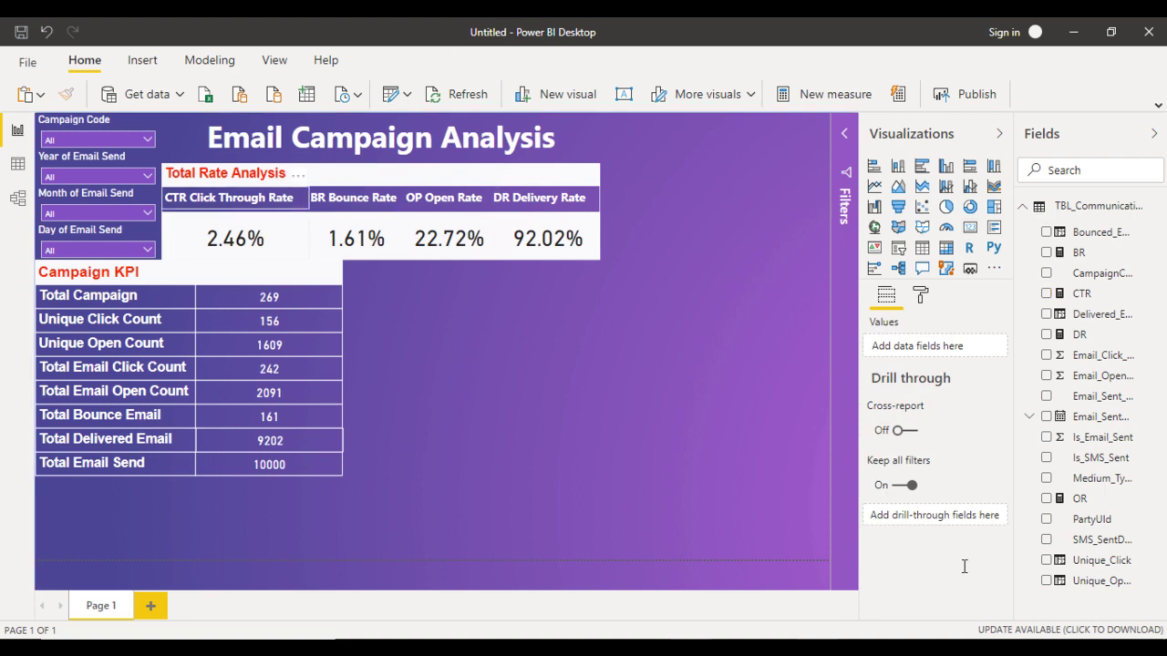
{"action": "key", "text": "Tab"}
{"action": "key", "text": "Tab"}
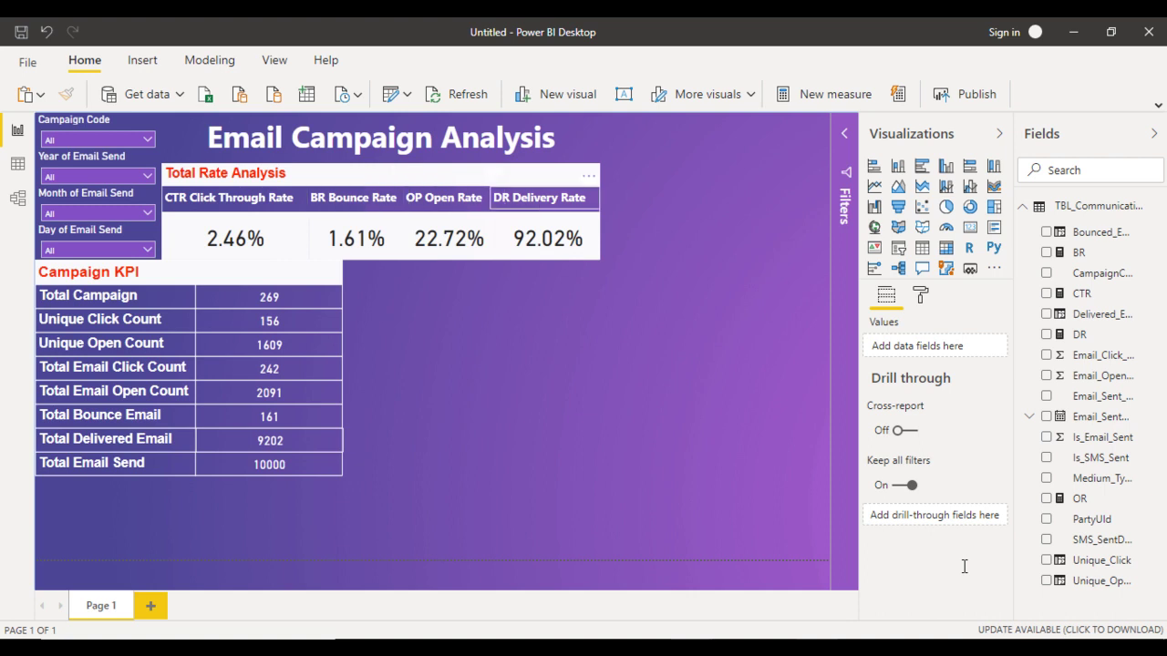
{"action": "key", "text": "Escape"}
{"action": "key", "text": "Tab"}
Step: Turn on the Campaign KPI title box border, then bring up the finished Email_Analysis report
{"action": "key", "text": "Return"}
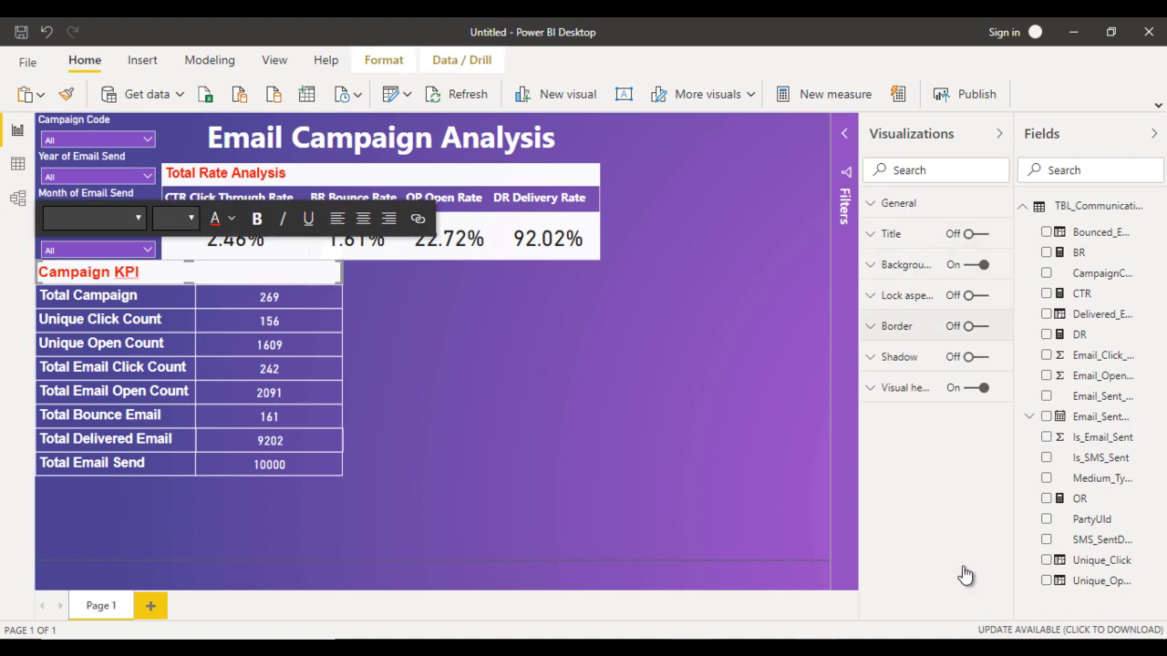
{"action": "key", "text": "Down"}
{"action": "key", "text": "Return"}
{"action": "key", "text": "Tab"}
{"action": "key", "text": "space"}
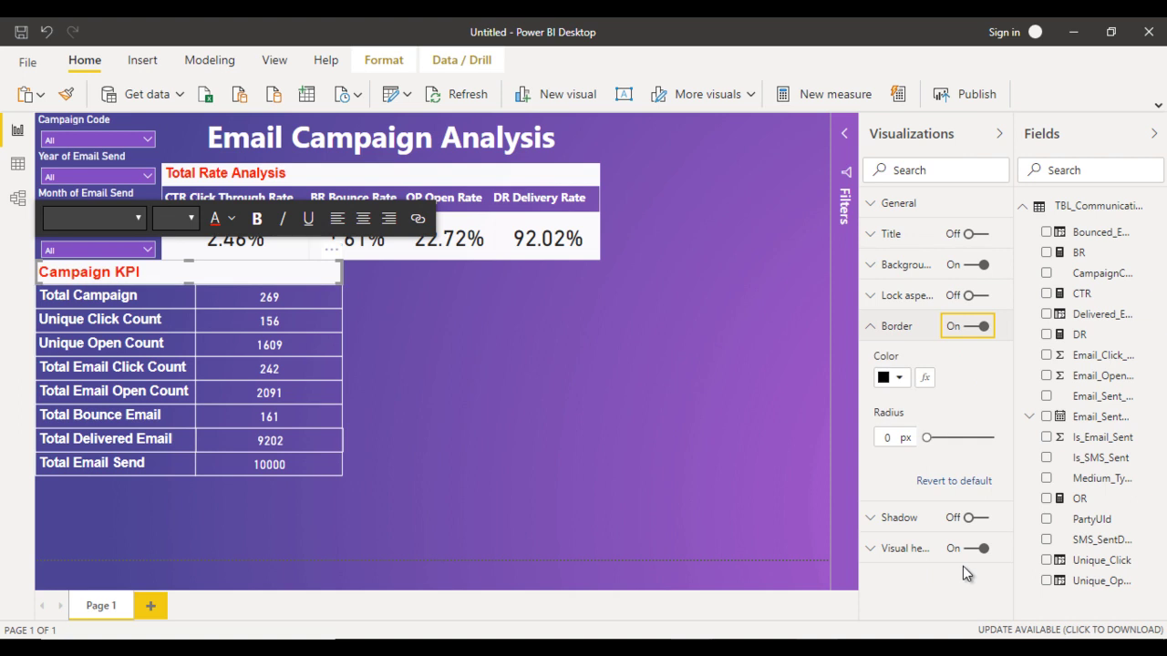
{"action": "key", "text": "Escape"}
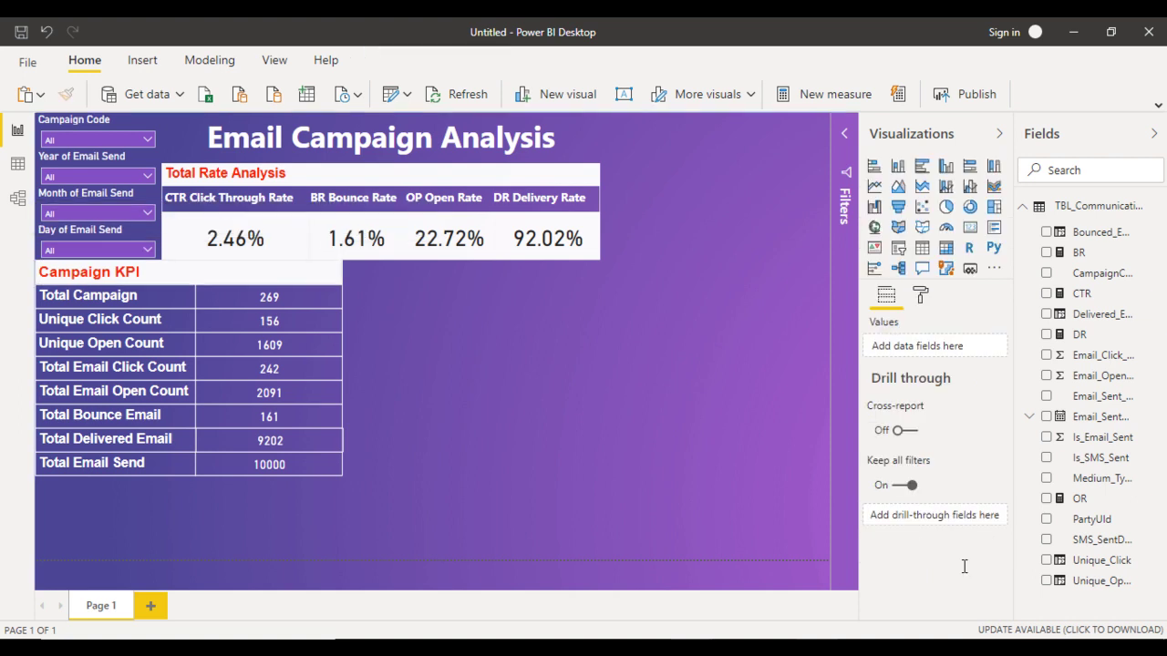
{"action": "key", "text": "Tab"}
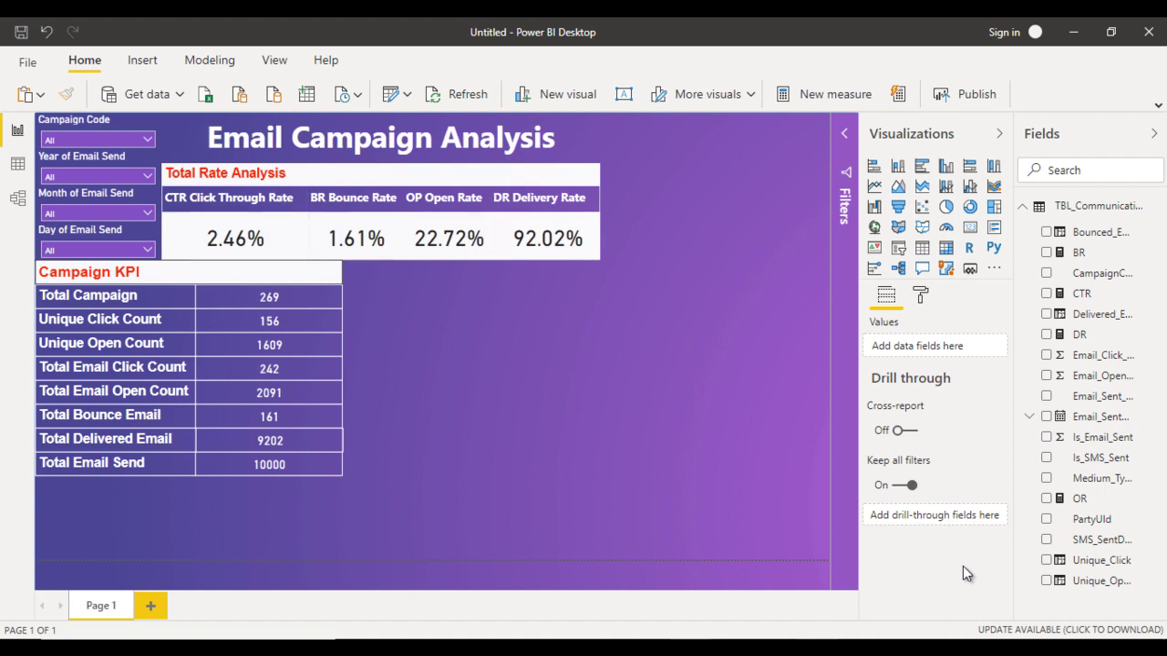
{"action": "key", "text": "alt+Tab"}
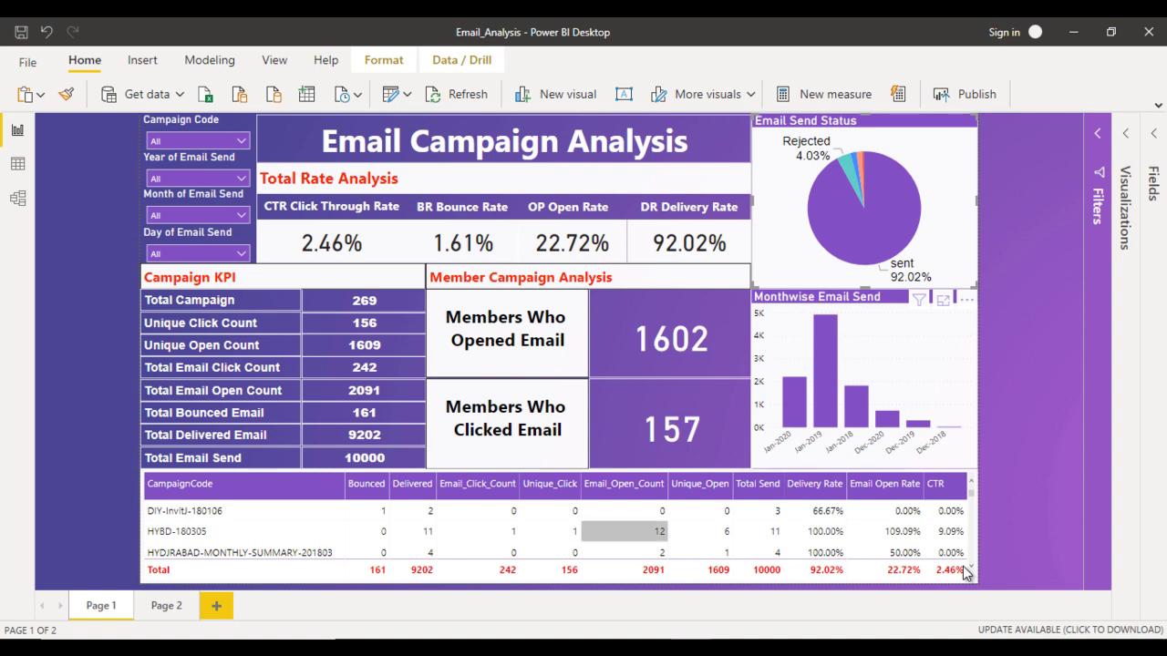
Step: Leave the finished Email_Analysis report and return to the Untitled report window
{"action": "key", "text": "alt+Tab"}
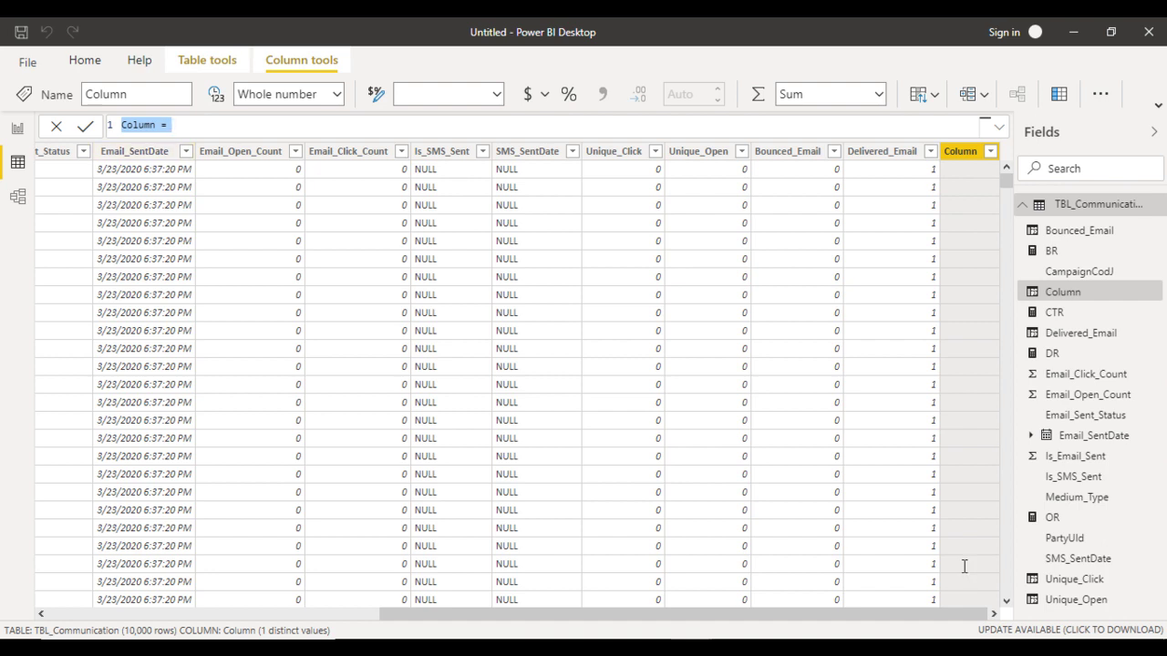
Step: Rename the new column Member Open and begin an IF on Email_Open_Count
{"action": "key", "text": "shift+Left"}
{"action": "key", "text": "shift+Left"}
{"action": "type", "text": "Member Open = "}
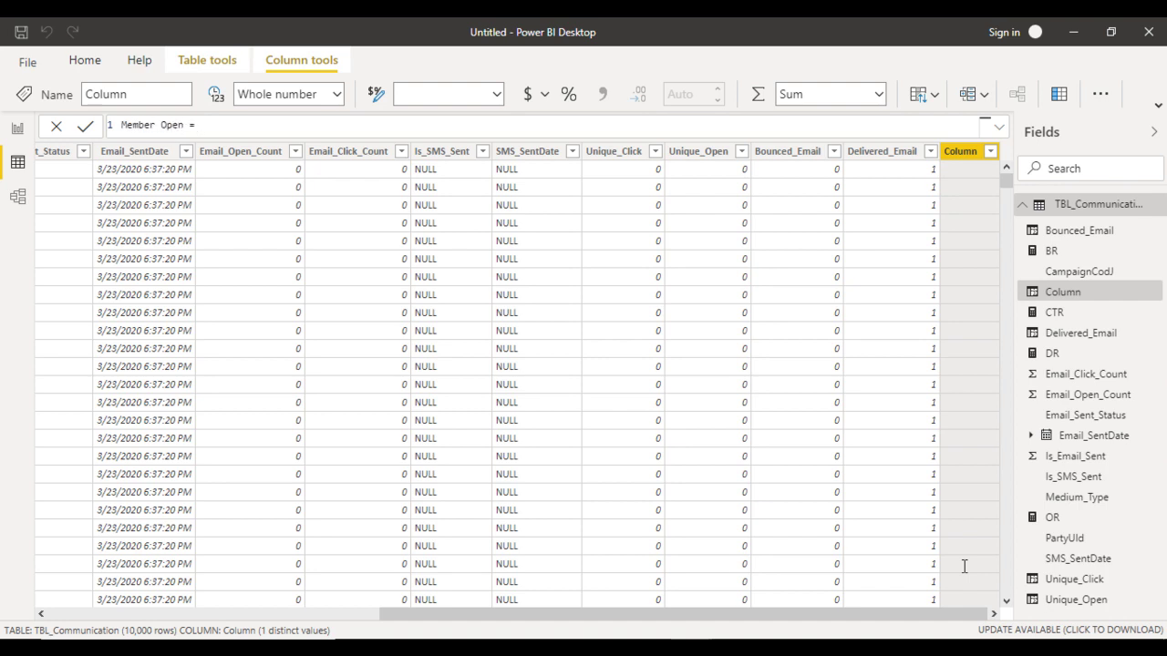
{"action": "type", "text": "If"}
{"action": "key", "text": "Tab"}
{"action": "type", "text": "open"}
{"action": "key", "text": "Down"}
{"action": "key", "text": "Down"}
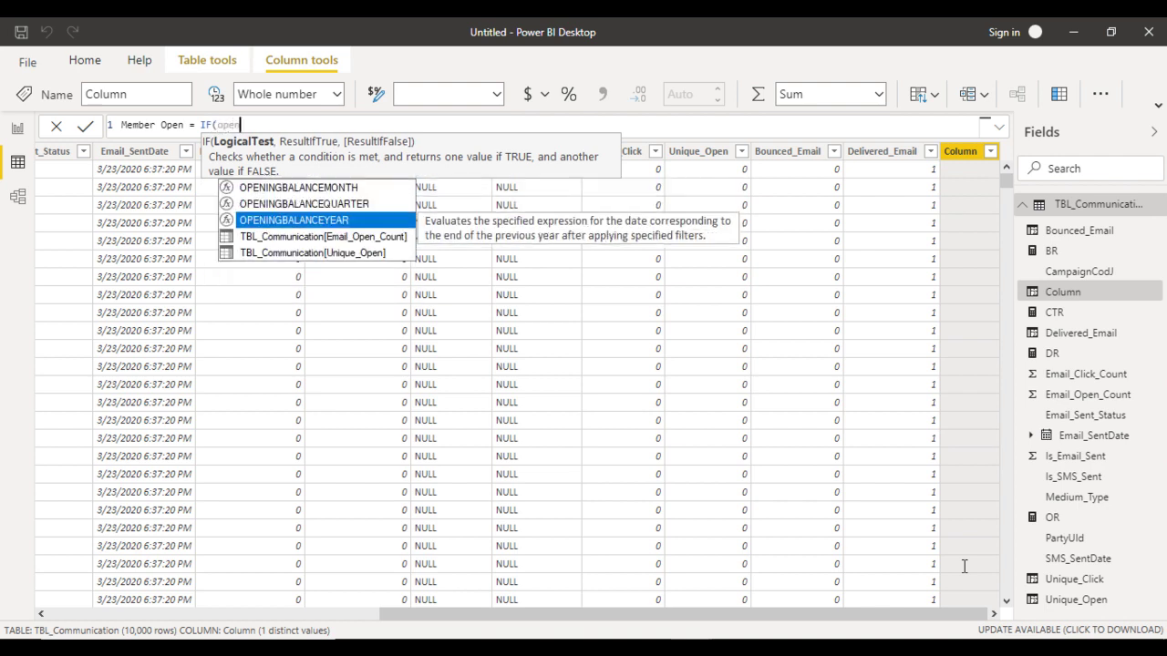
{"action": "key", "text": "Down"}
{"action": "key", "text": "Tab"}
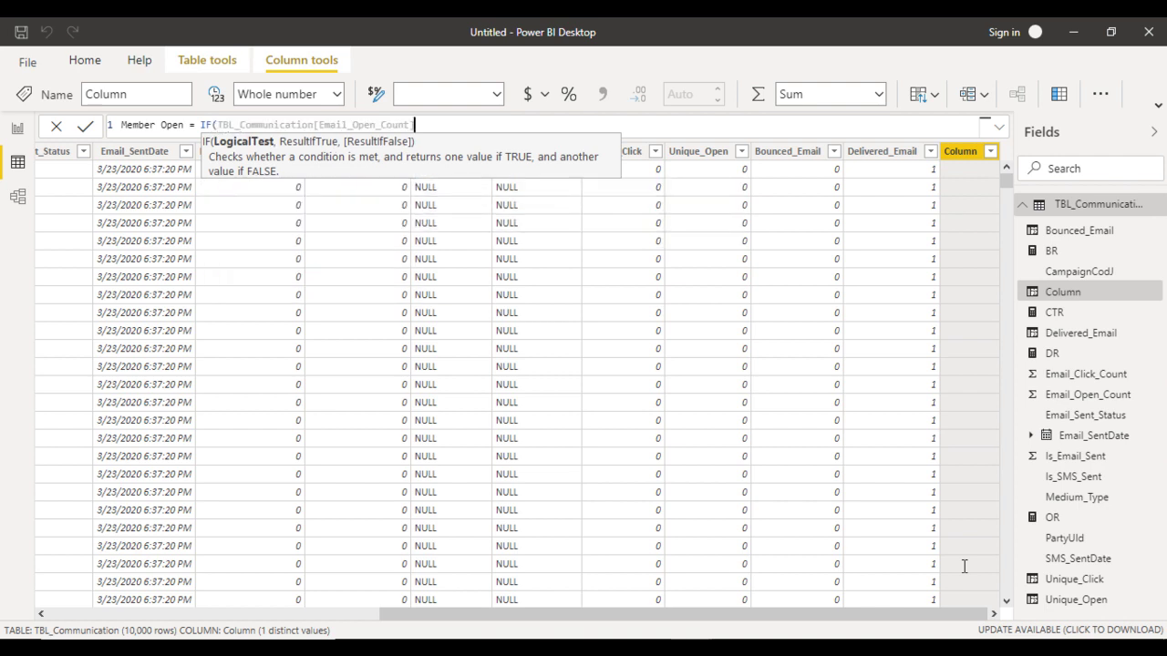
Step: Finish the condition as >0 returning PartyUId and commit the Member Open formula
{"action": "type", "text": ">0,"}
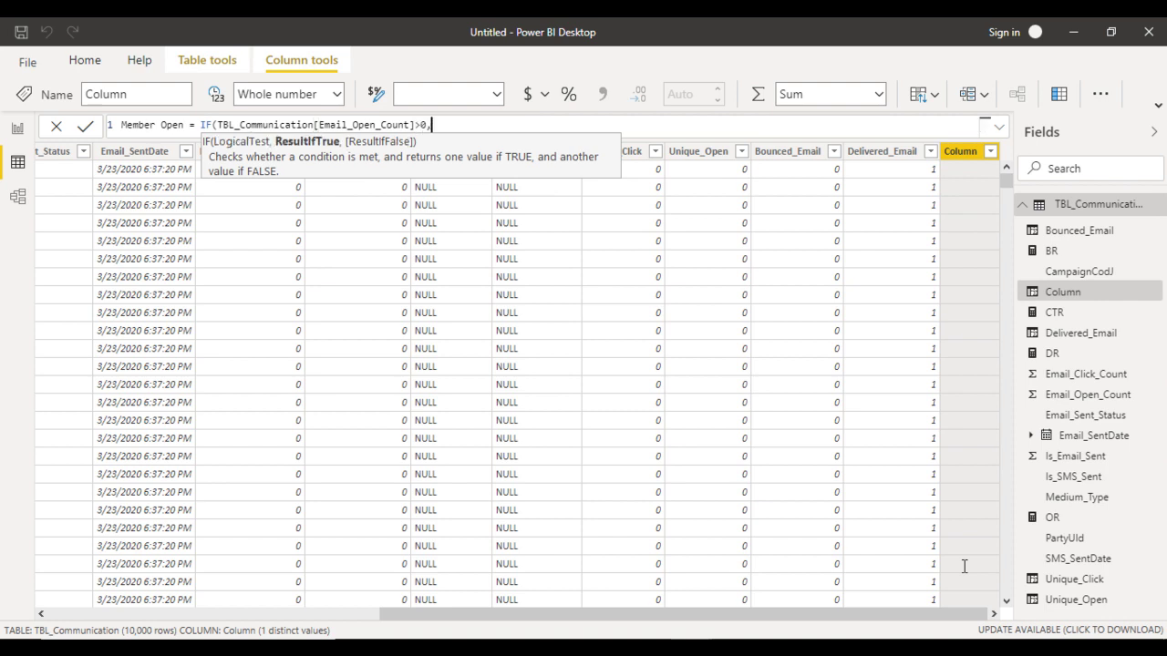
{"action": "type", "text": "pa"}
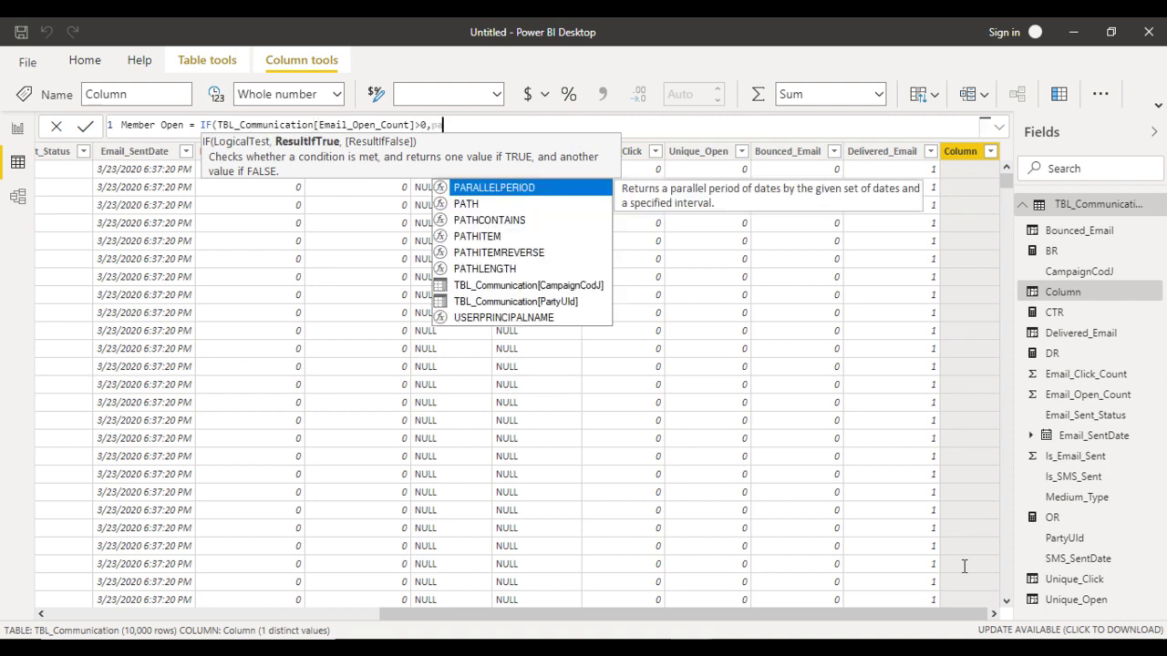
{"action": "key", "text": "Down"}
{"action": "key", "text": "Down"}
{"action": "key", "text": "Down"}
{"action": "key", "text": "Down"}
{"action": "key", "text": "Down"}
{"action": "key", "text": "Down"}
{"action": "key", "text": "Down"}
{"action": "key", "text": "Tab"}
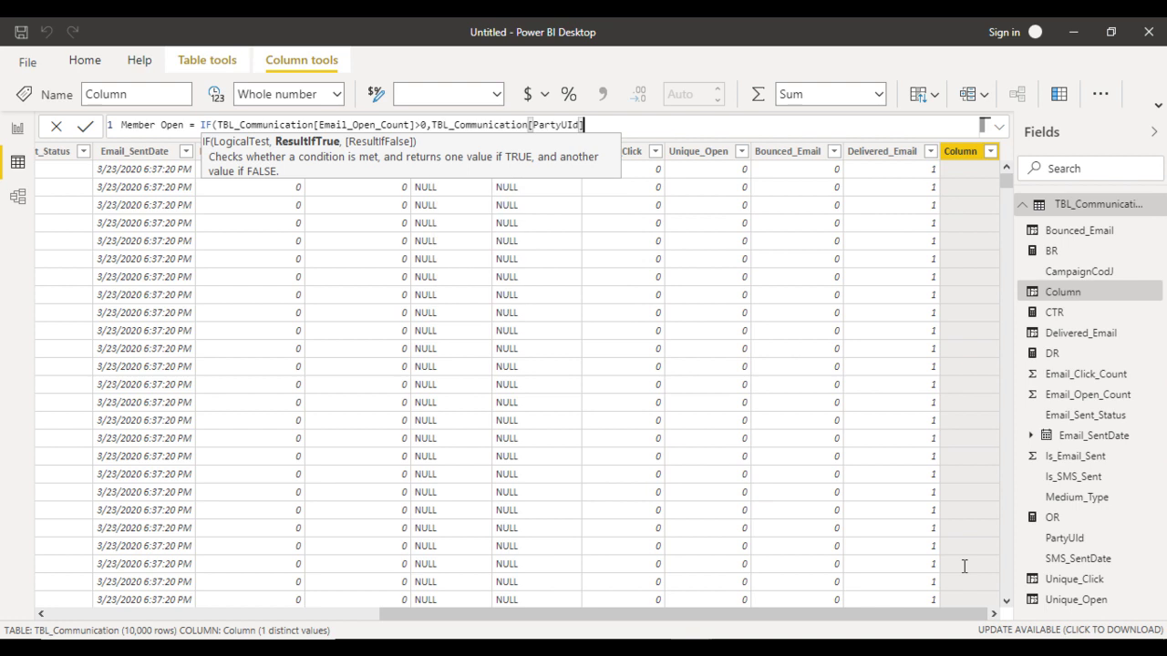
{"action": "type", "text": ","}
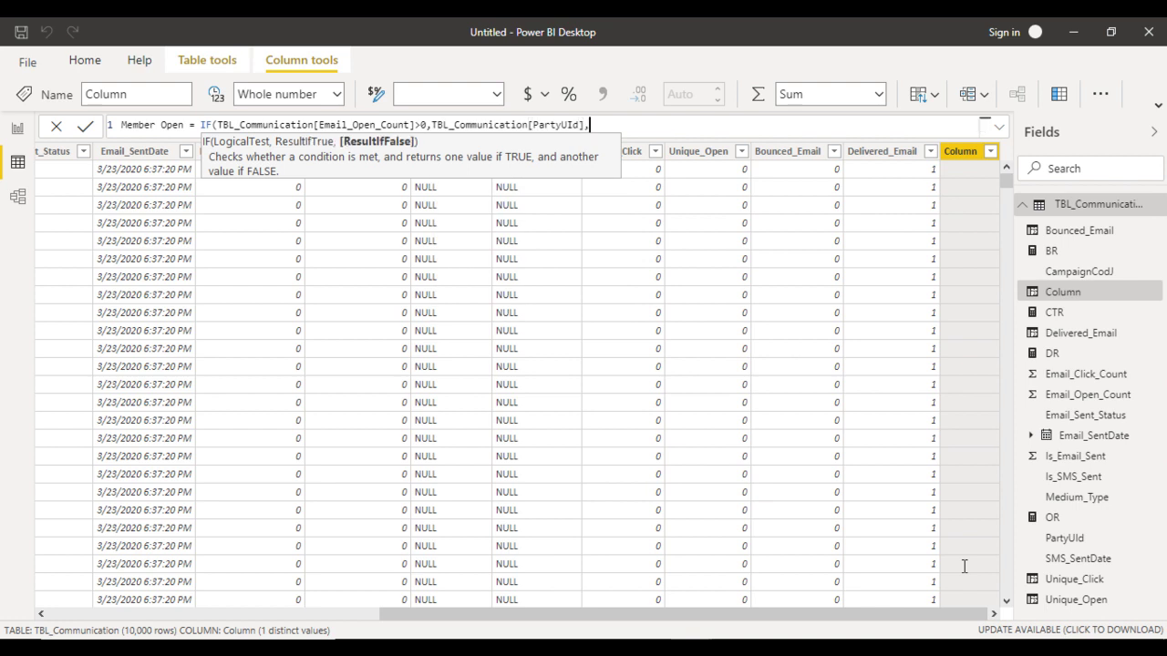
{"action": "key", "text": "BackSpace"}
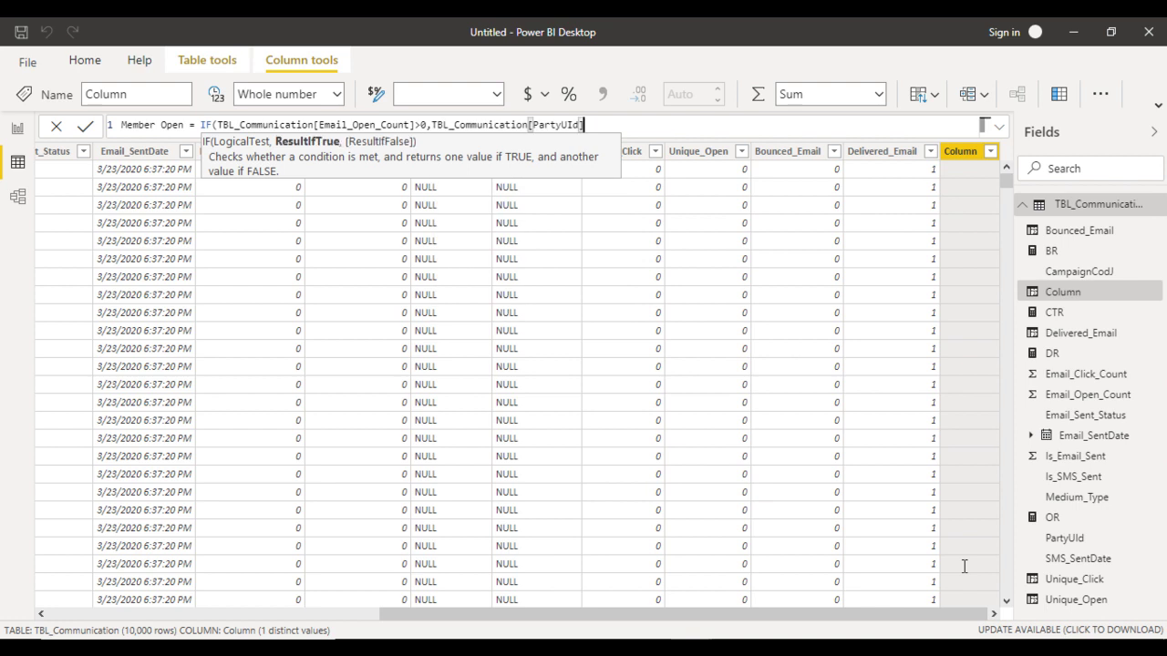
{"action": "type", "text": ")"}
{"action": "key", "text": "Return"}
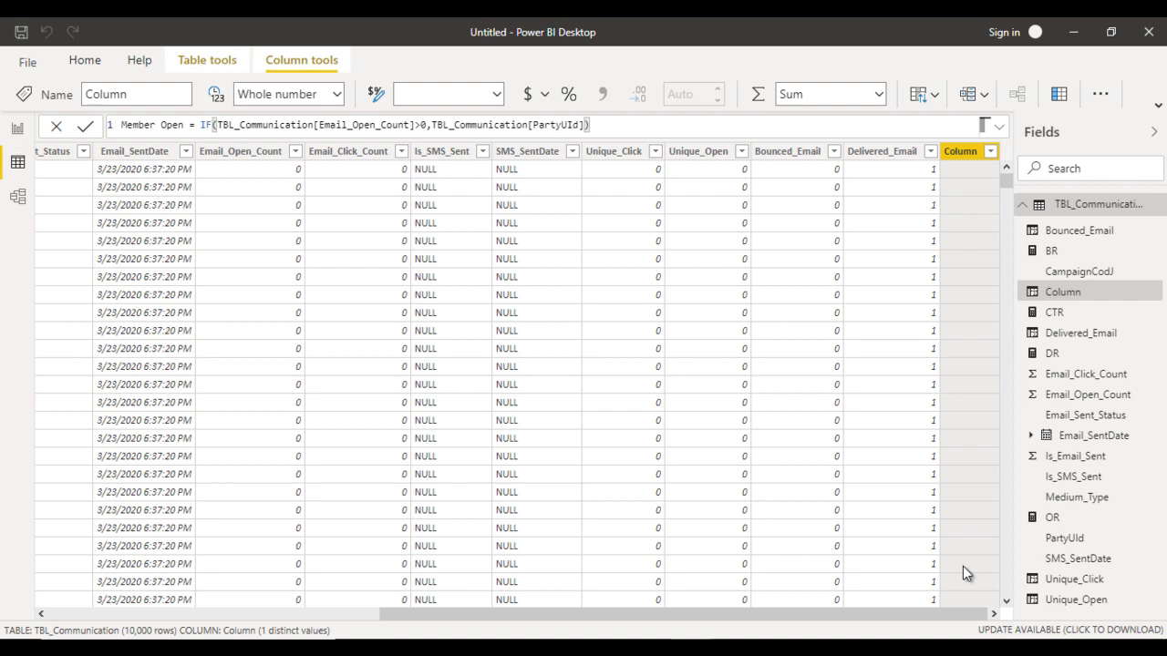
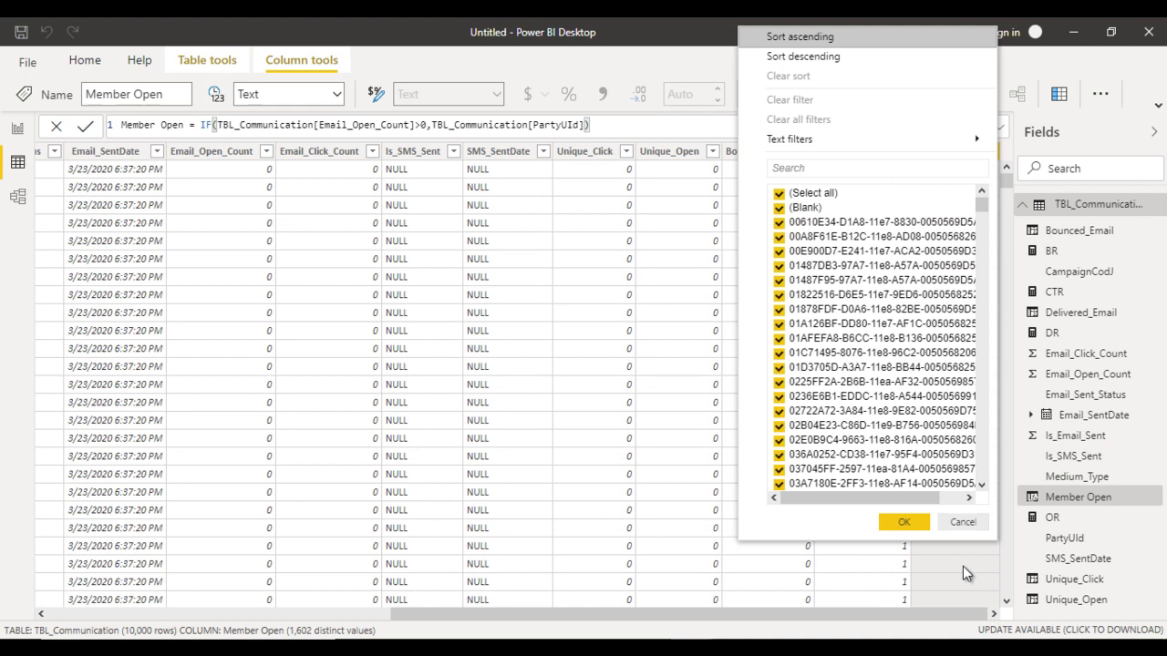
Step: Close the Member Open filter list and compare against the finished Email_Analysis report
{"action": "left_click", "coordinate": [967, 573]}
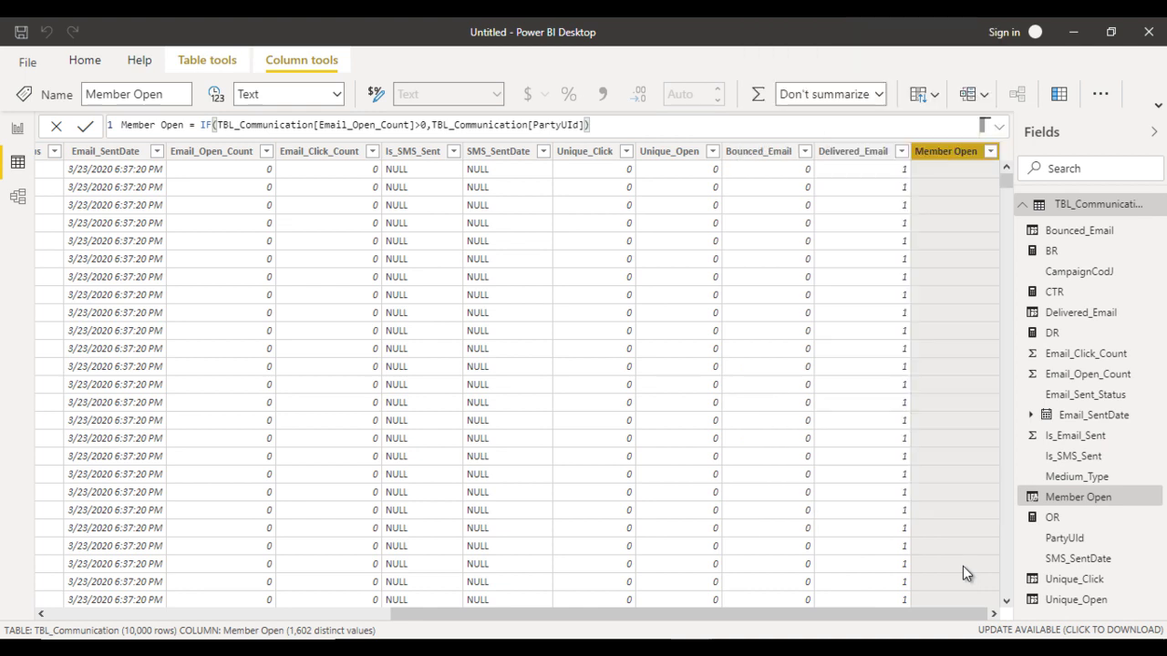
{"action": "left_click", "coordinate": [605, 572]}
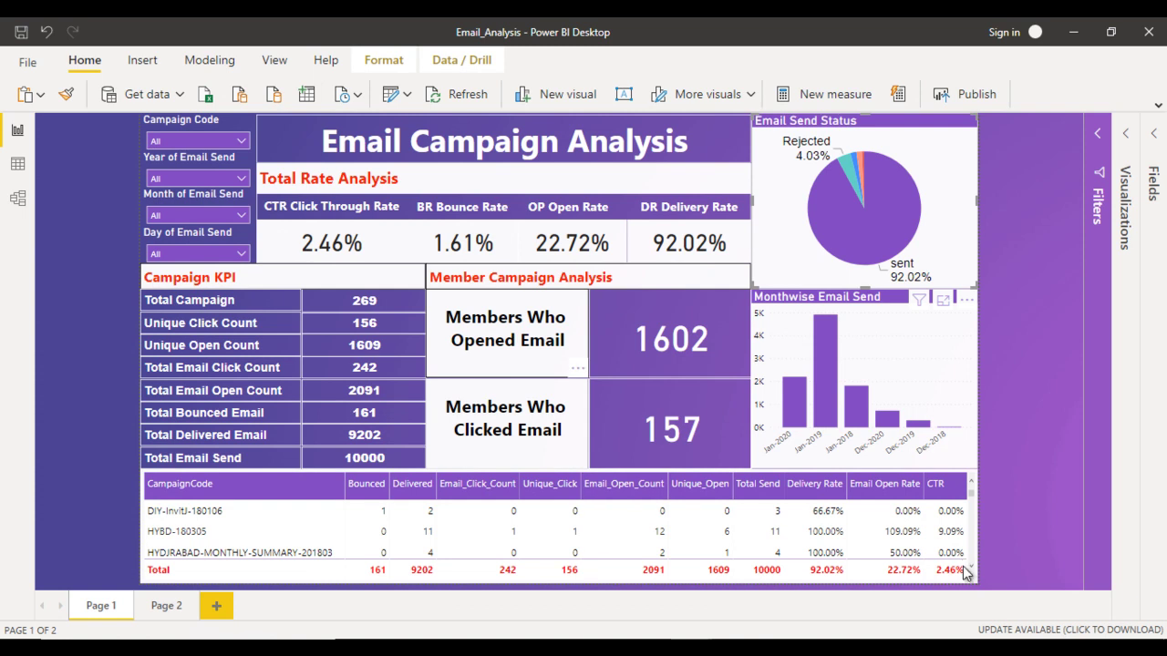
{"action": "mouse_move", "coordinate": [966, 573]}
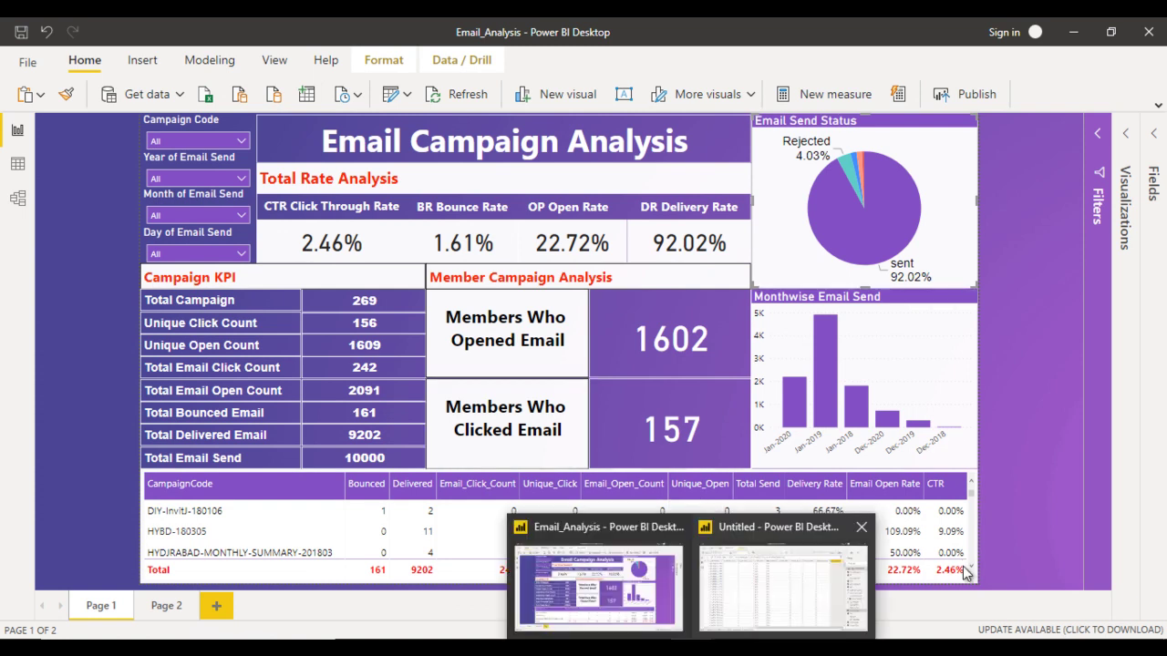
{"action": "key", "text": "alt+Tab"}
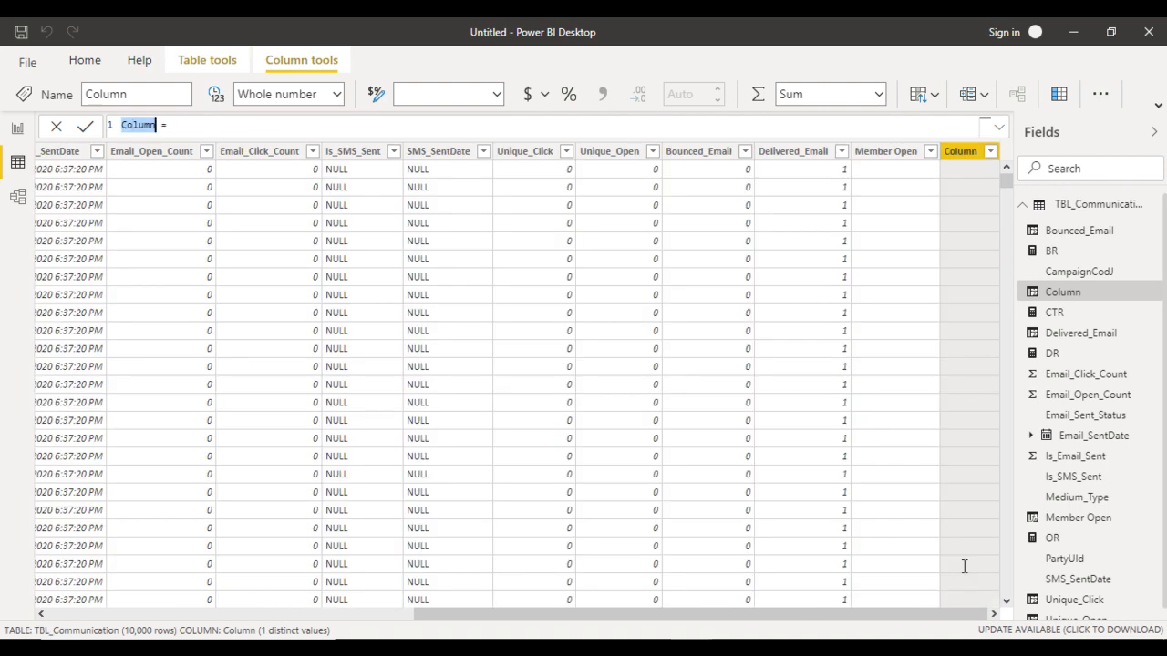
Step: Create the column Member Clicked = IF(TBL_Communication[Email_Click_Count]>0, TBL_Communication[PartyUId])
{"action": "type", "text": "Member "}
{"action": "type", "text": "Clicked"}
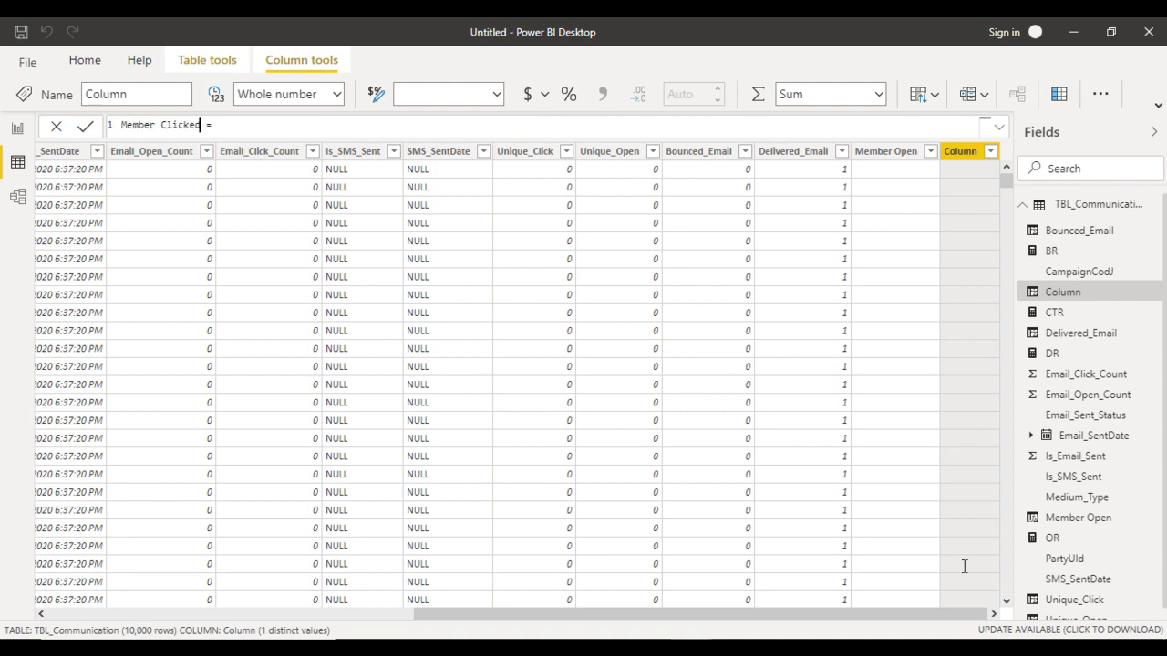
{"action": "type", "text": "I"}
{"action": "type", "text": "F("}
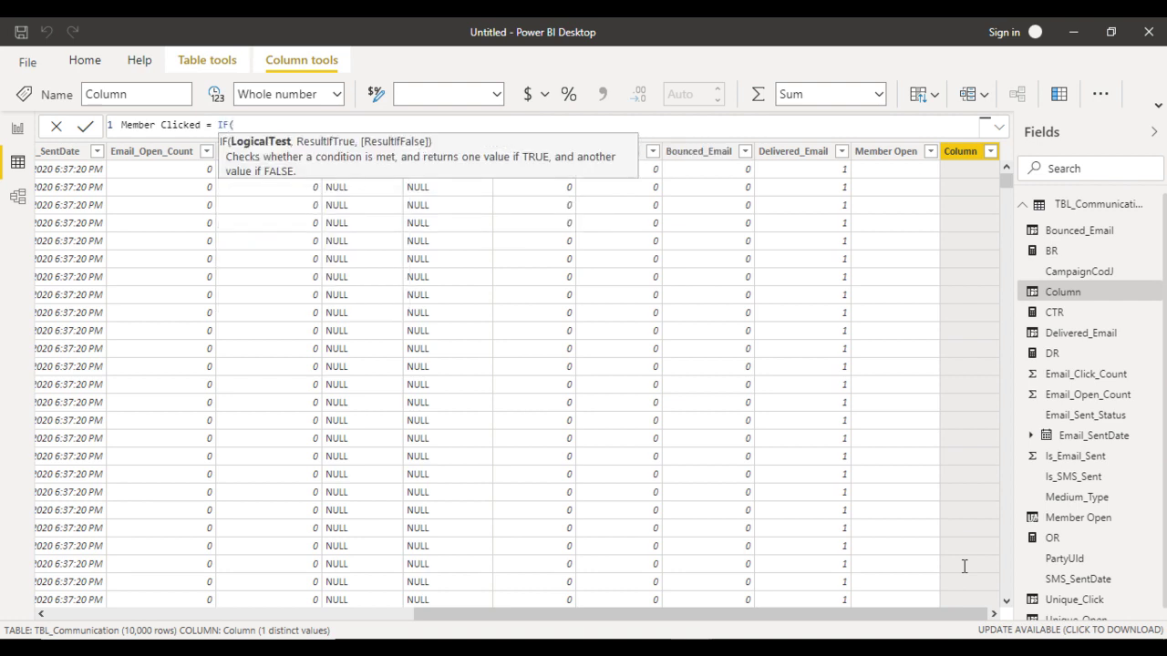
{"action": "type", "text": "cli"}
{"action": "key", "text": "Down"}
{"action": "key", "text": "Up"}
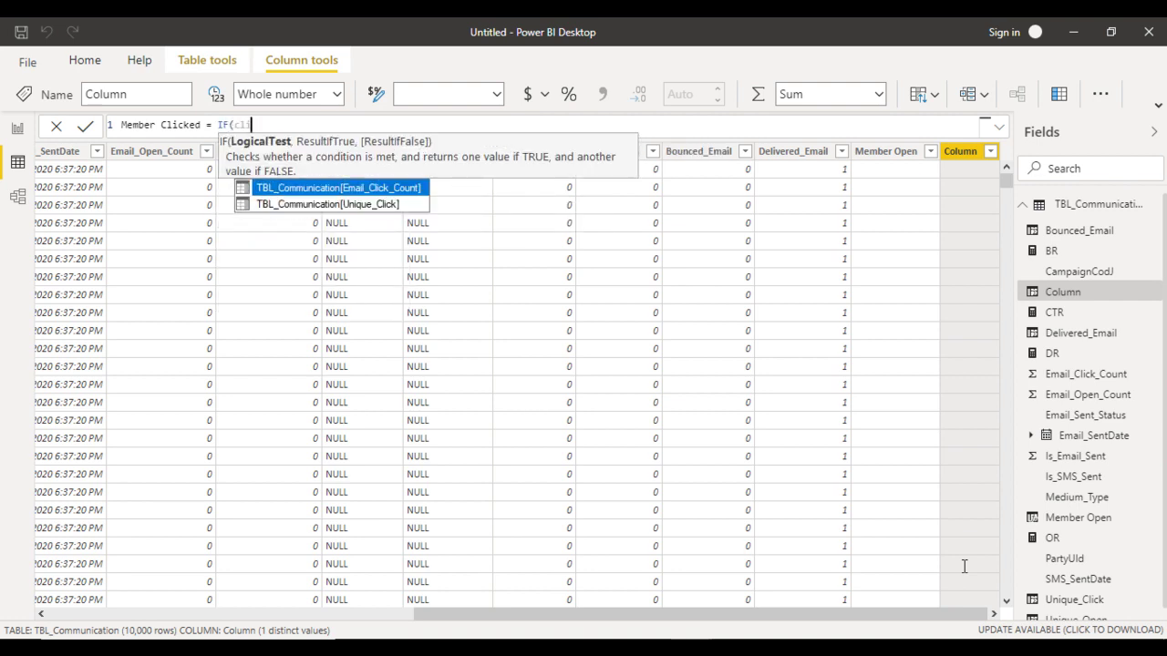
{"action": "key", "text": "Tab"}
{"action": "type", "text": ">0,"}
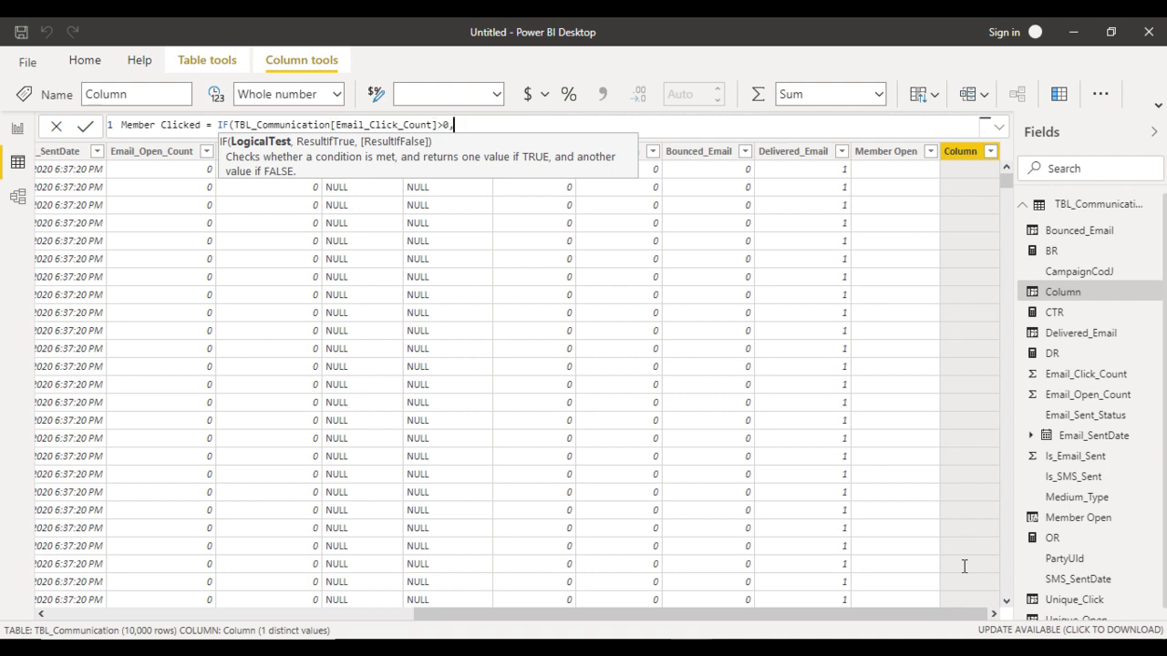
{"action": "type", "text": "pa"}
{"action": "key", "text": "Down"}
{"action": "key", "text": "Down"}
{"action": "key", "text": "Down"}
{"action": "key", "text": "Down"}
{"action": "key", "text": "Down"}
{"action": "key", "text": "Down"}
{"action": "key", "text": "Down"}
{"action": "key", "text": "Tab"}
{"action": "type", "text": ")"}
{"action": "key", "text": "Return"}
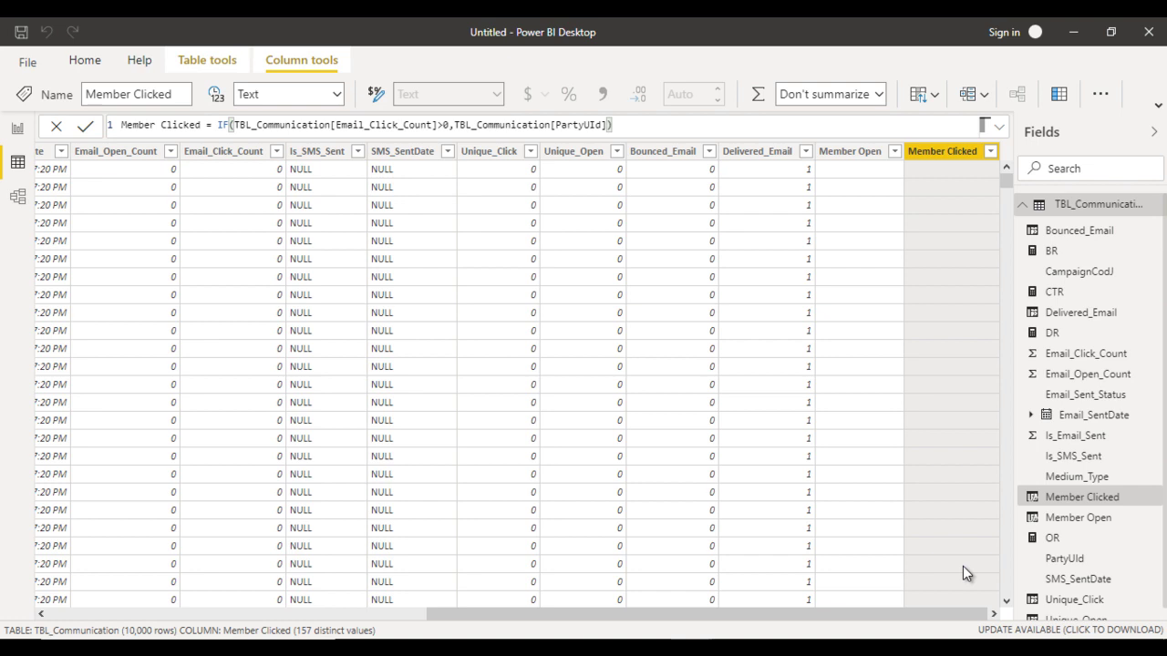
Step: Check Member Clicked's distinct values (157), then go to Report view
{"action": "key", "text": "alt+Down"}
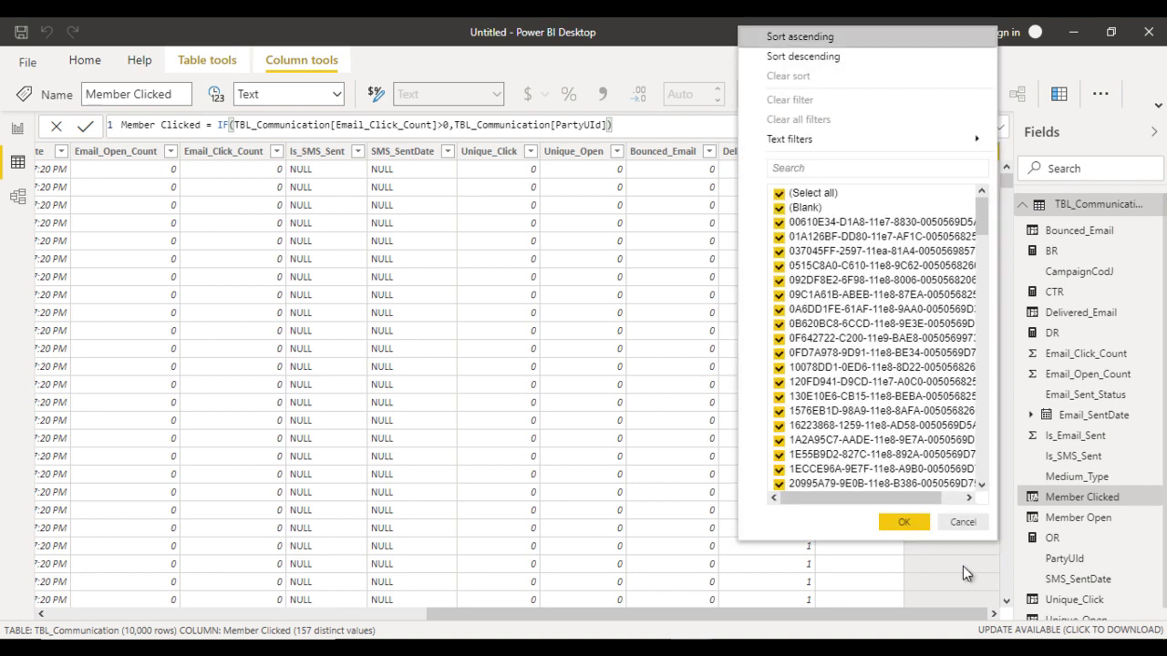
{"action": "key", "text": "Escape"}
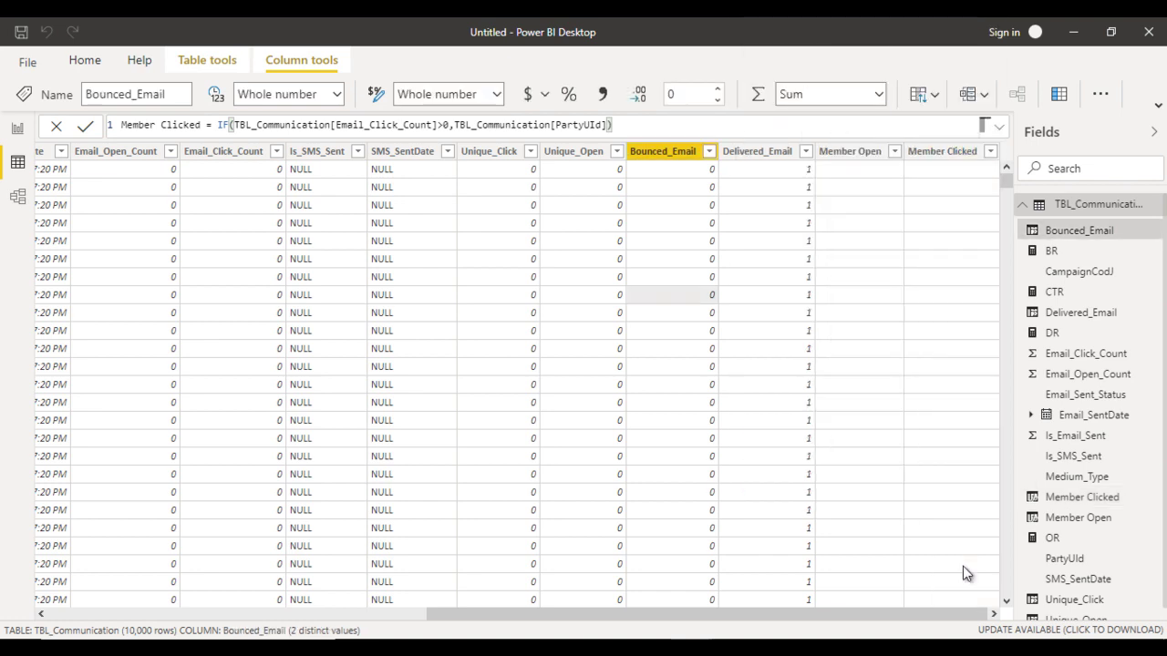
{"action": "key", "text": "Left"}
{"action": "key", "text": "Left"}
{"action": "key", "text": "Left"}
{"action": "key", "text": "shift+Tab"}
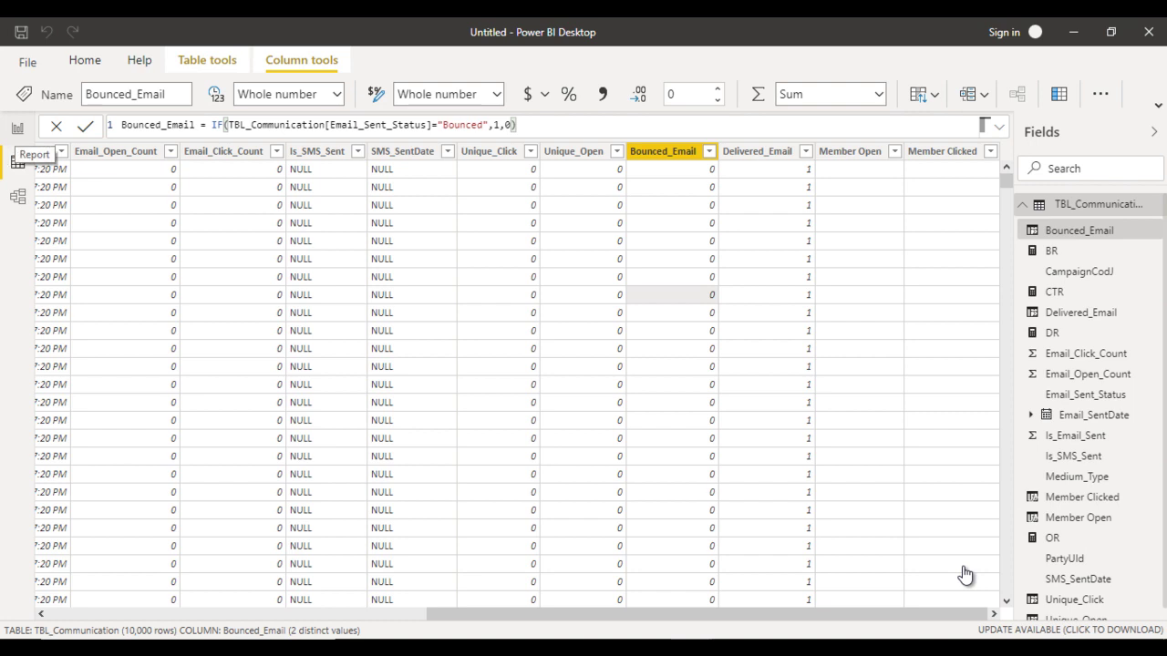
{"action": "key", "text": "Up"}
{"action": "key", "text": "Return"}
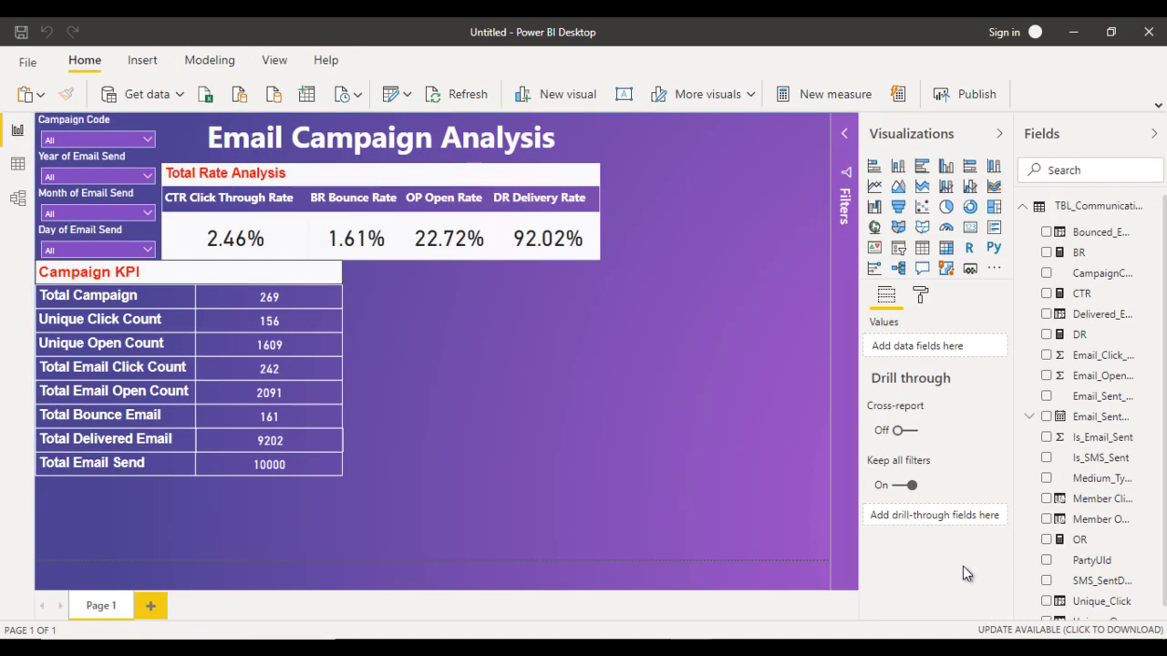
Step: Insert a rectangle below the rate cards, sized down to the Campaign KPI table's bottom
{"action": "key", "text": "Right"}
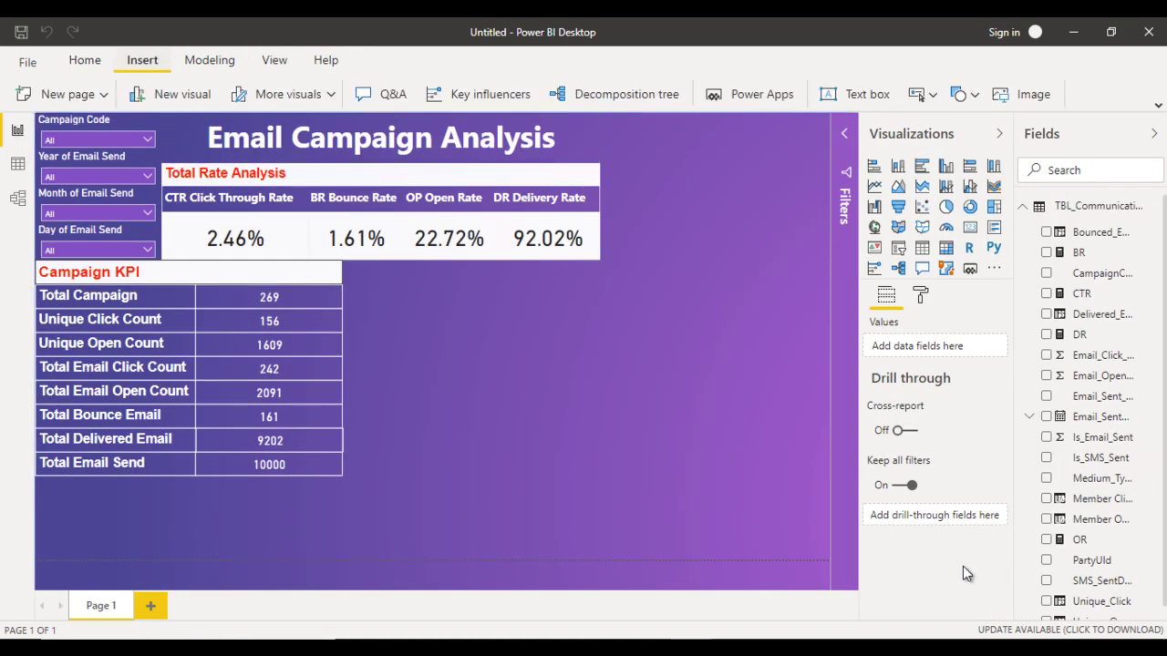
{"action": "key", "text": "Tab"}
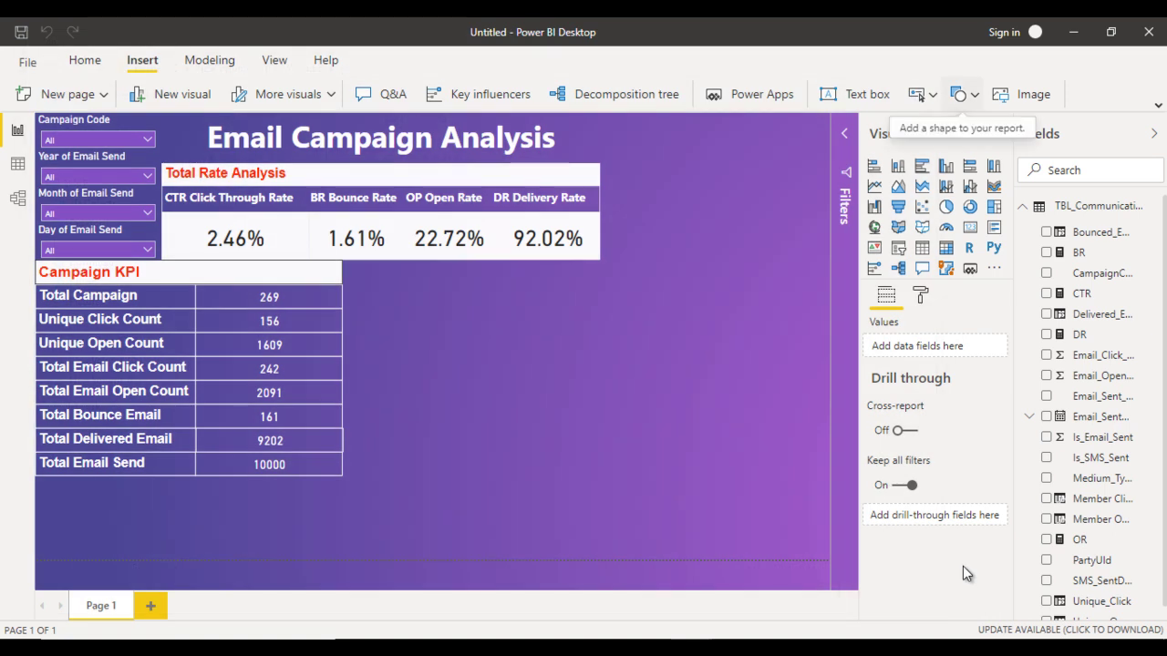
{"action": "key", "text": "Return"}
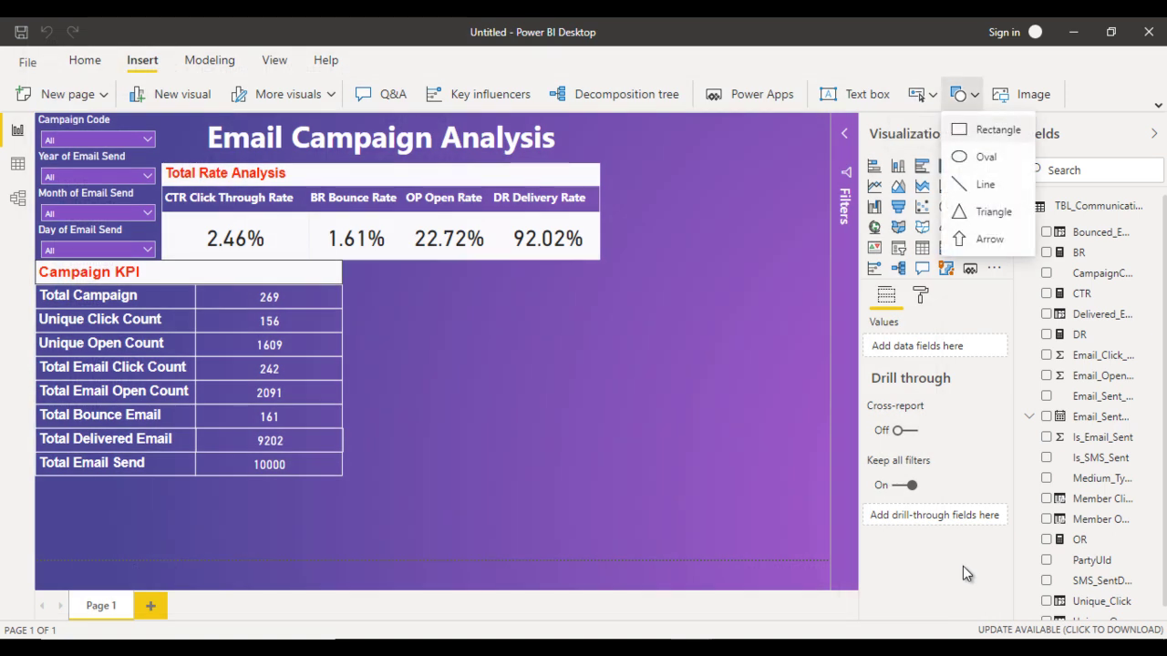
{"action": "key", "text": "Return"}
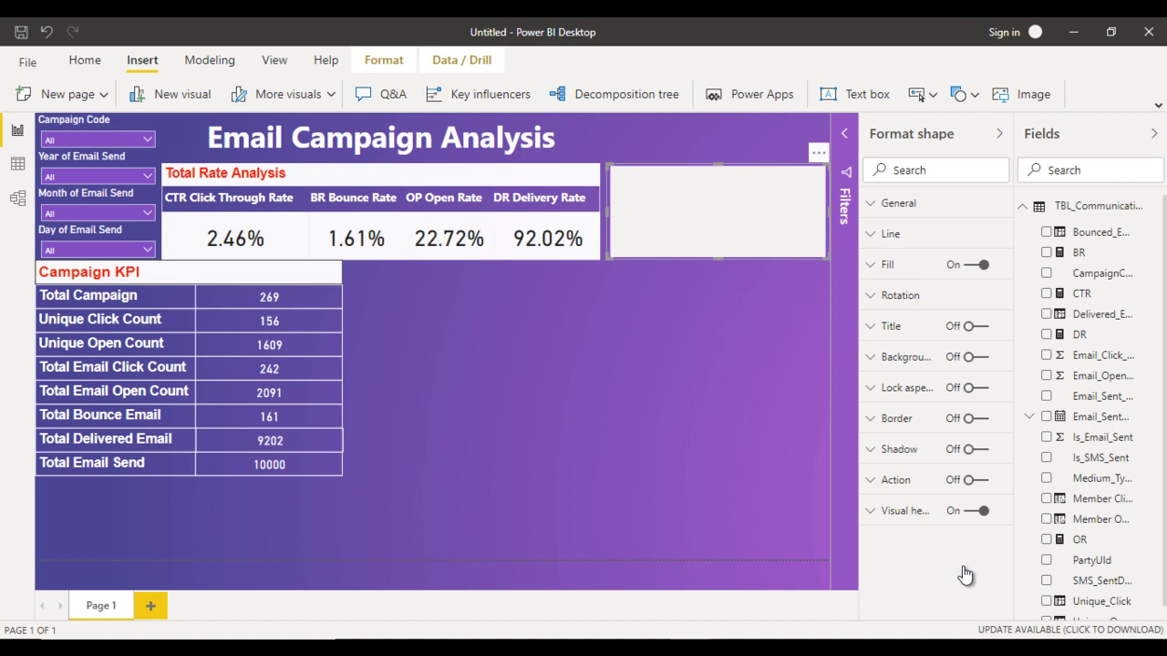
{"action": "left_click_drag", "start_coordinate": [718, 211], "coordinate": [454, 308]}
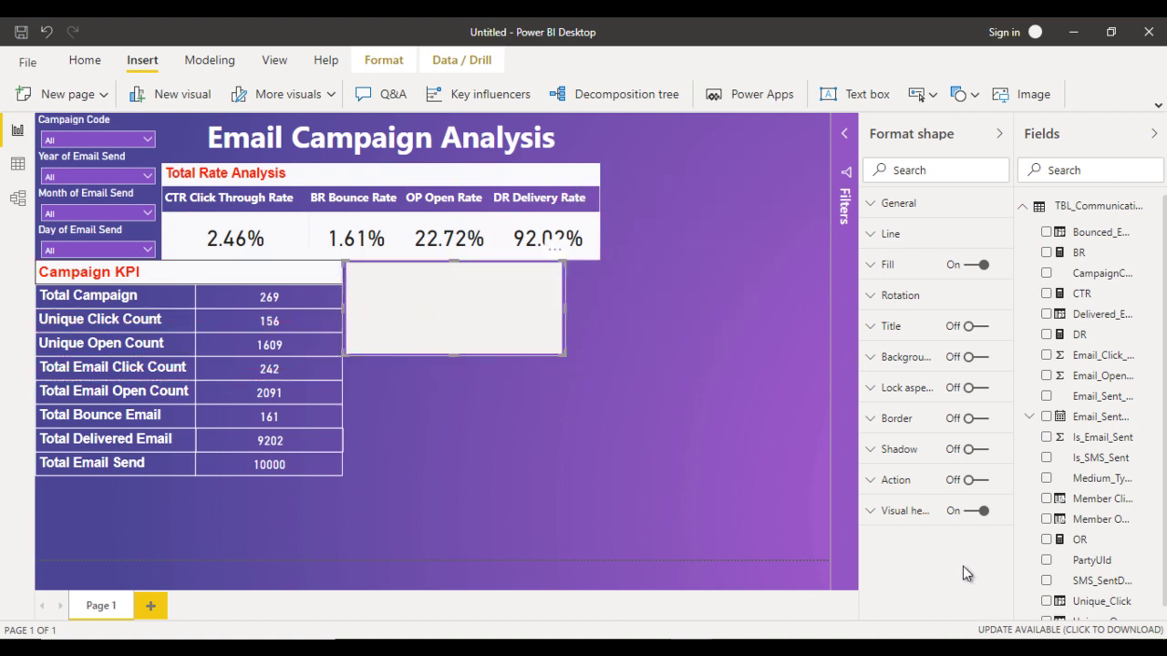
{"action": "left_click_drag", "start_coordinate": [565, 353], "coordinate": [610, 474]}
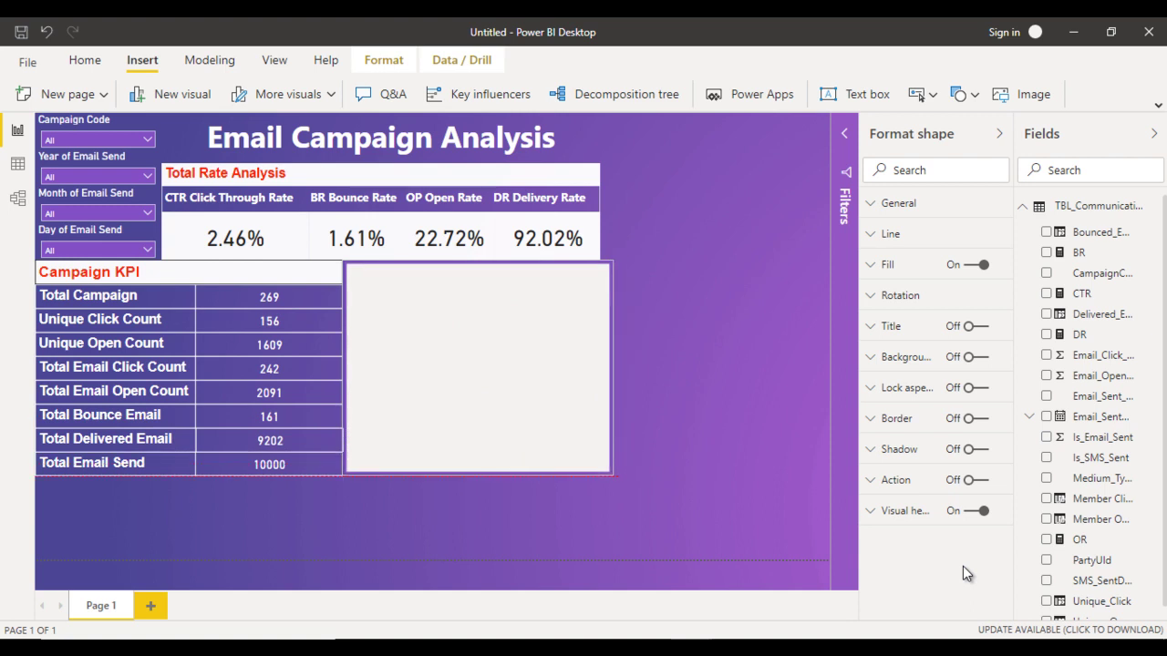
{"action": "left_click_drag", "start_coordinate": [611, 369], "coordinate": [598, 368]}
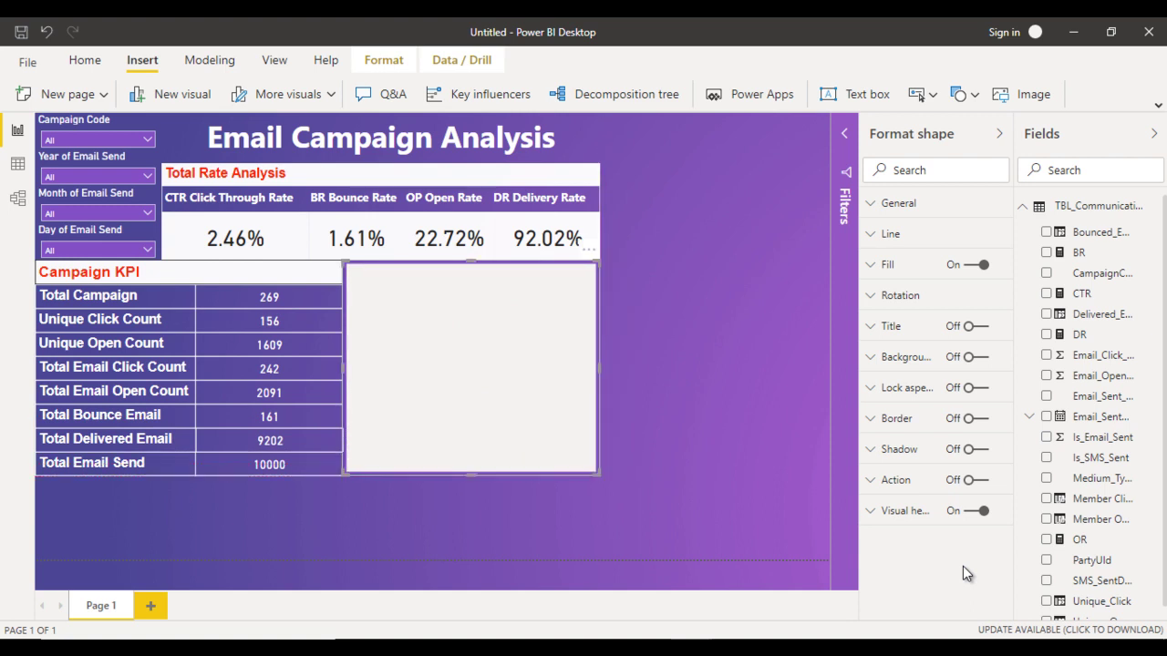
Step: Turn the rectangle's fill off and give it a white border
{"action": "left_click", "coordinate": [975, 265]}
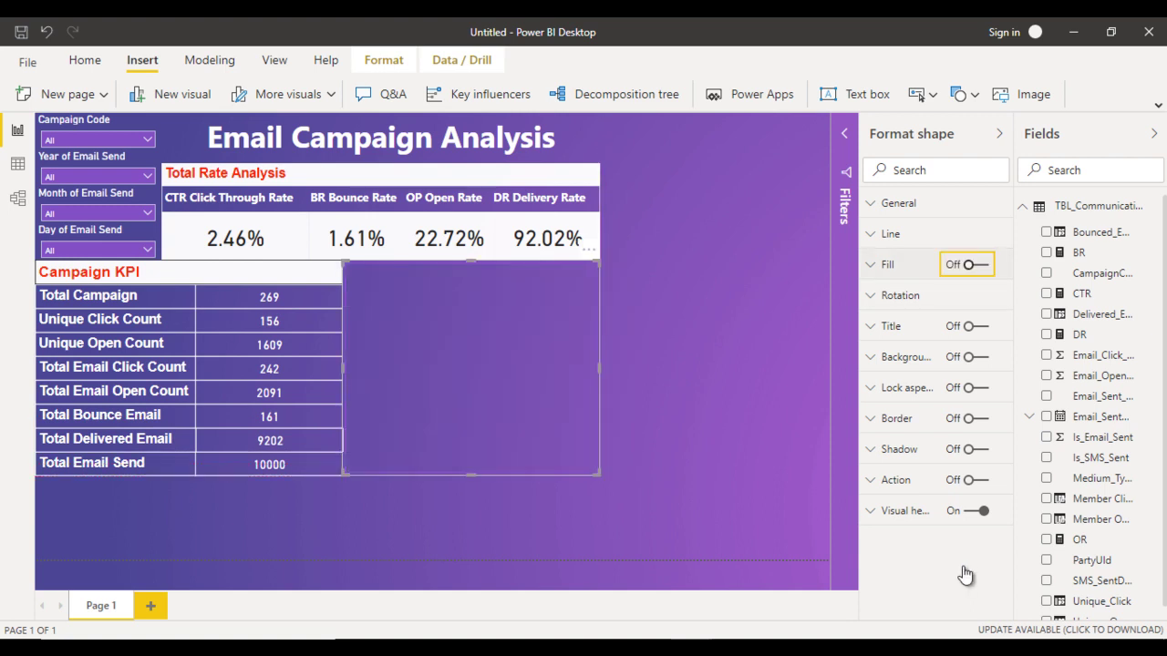
{"action": "left_click", "coordinate": [889, 234]}
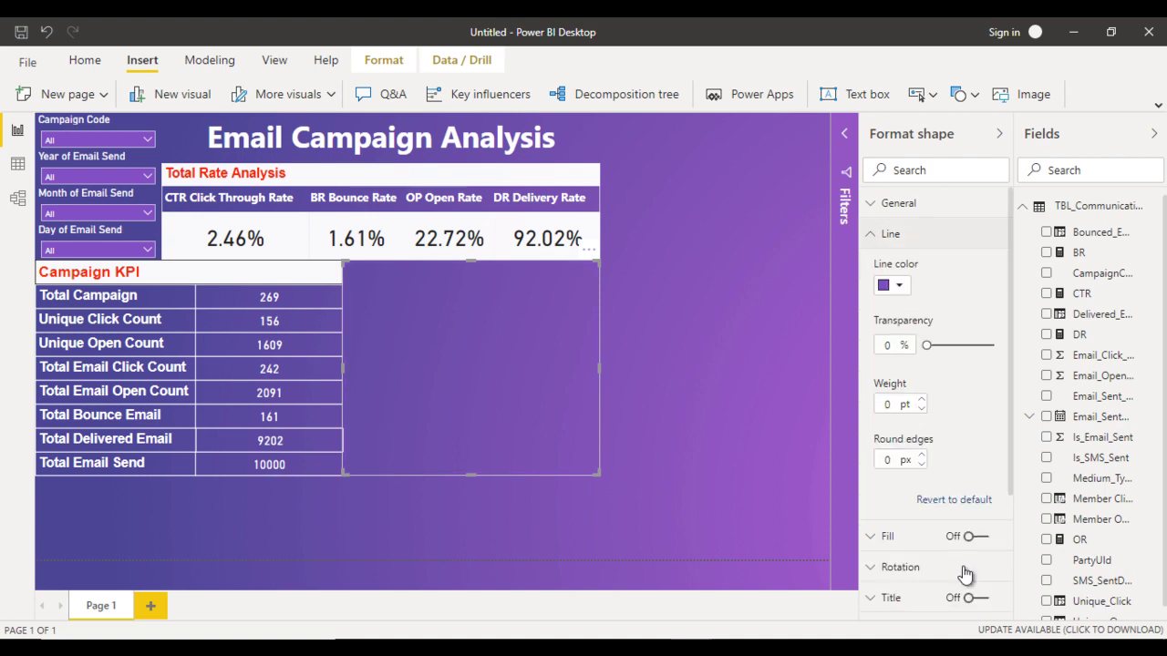
{"action": "left_click", "coordinate": [890, 233]}
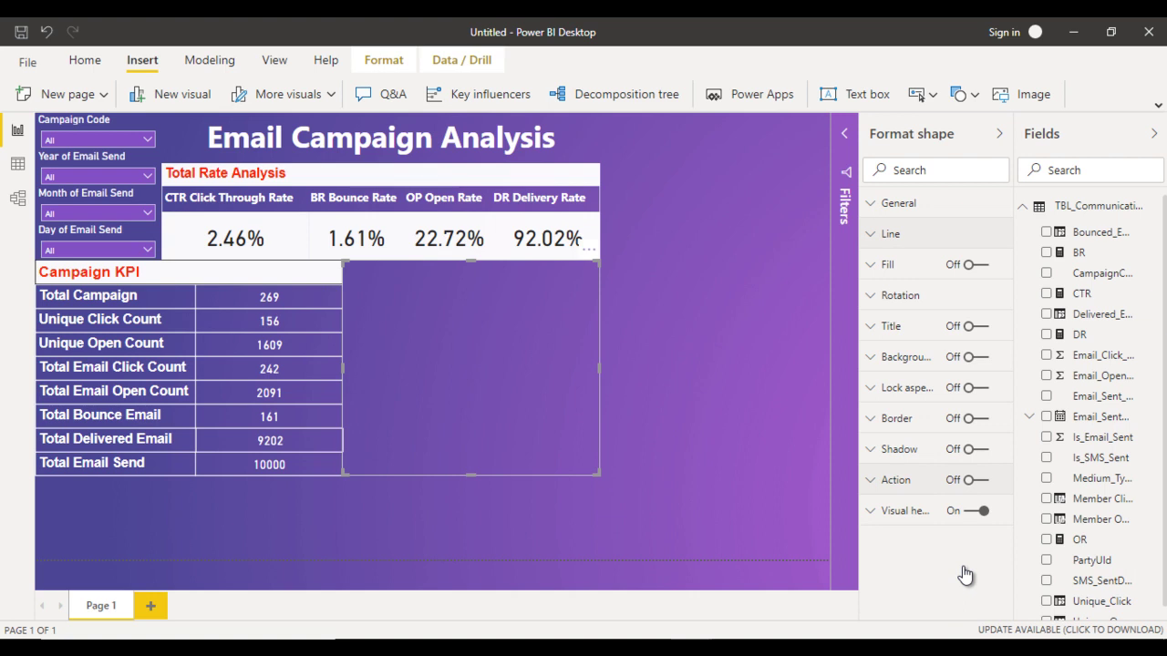
{"action": "key", "text": "Tab"}
{"action": "key", "text": "shift+Tab"}
{"action": "key", "text": "space"}
{"action": "key", "text": "Tab"}
{"action": "key", "text": "Return"}
{"action": "key", "text": "Up"}
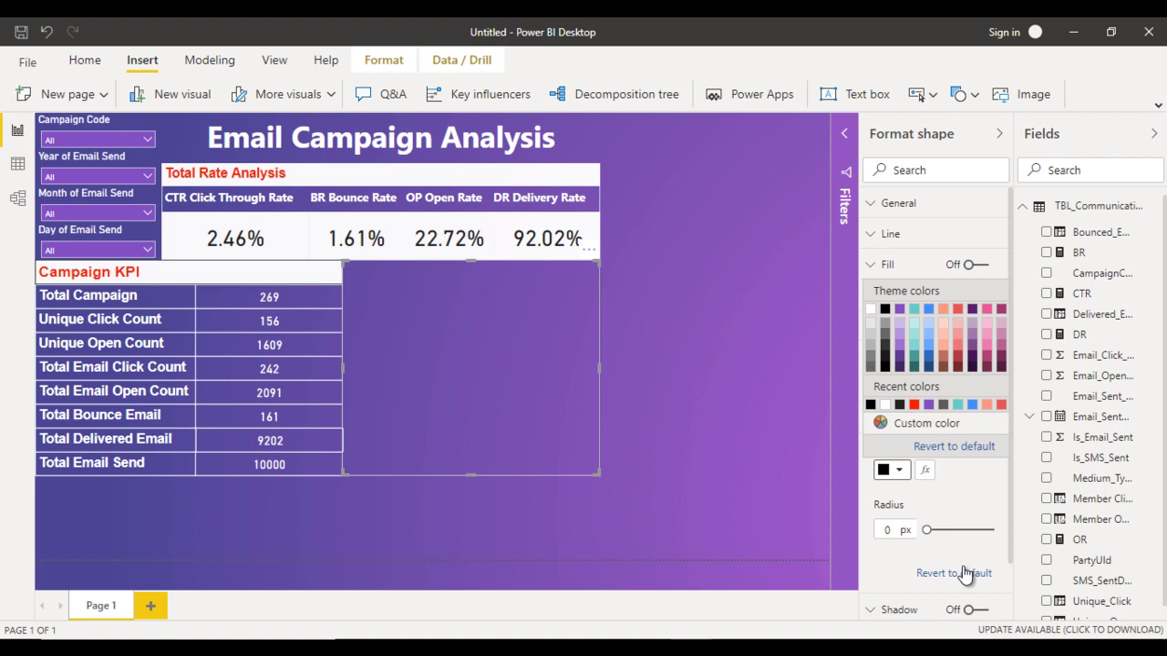
{"action": "key", "text": "Return"}
{"action": "key", "text": "Escape"}
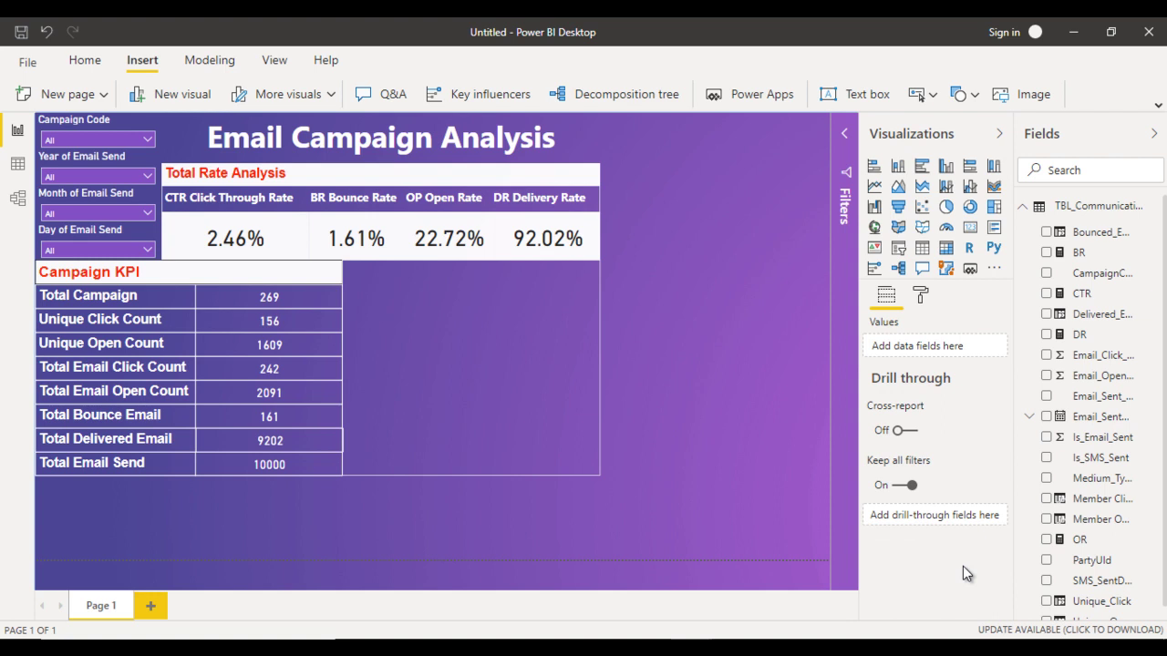
{"action": "key", "text": "alt+Tab"}
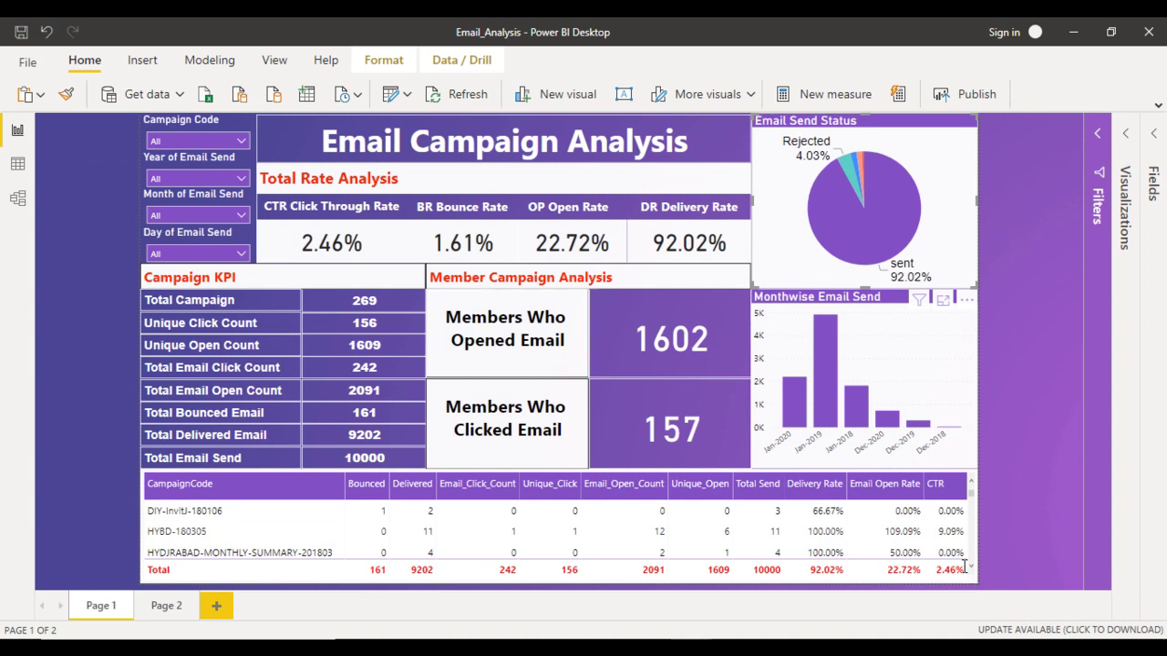
{"action": "key", "text": "alt+Tab"}
{"action": "key", "text": "alt+Tab"}
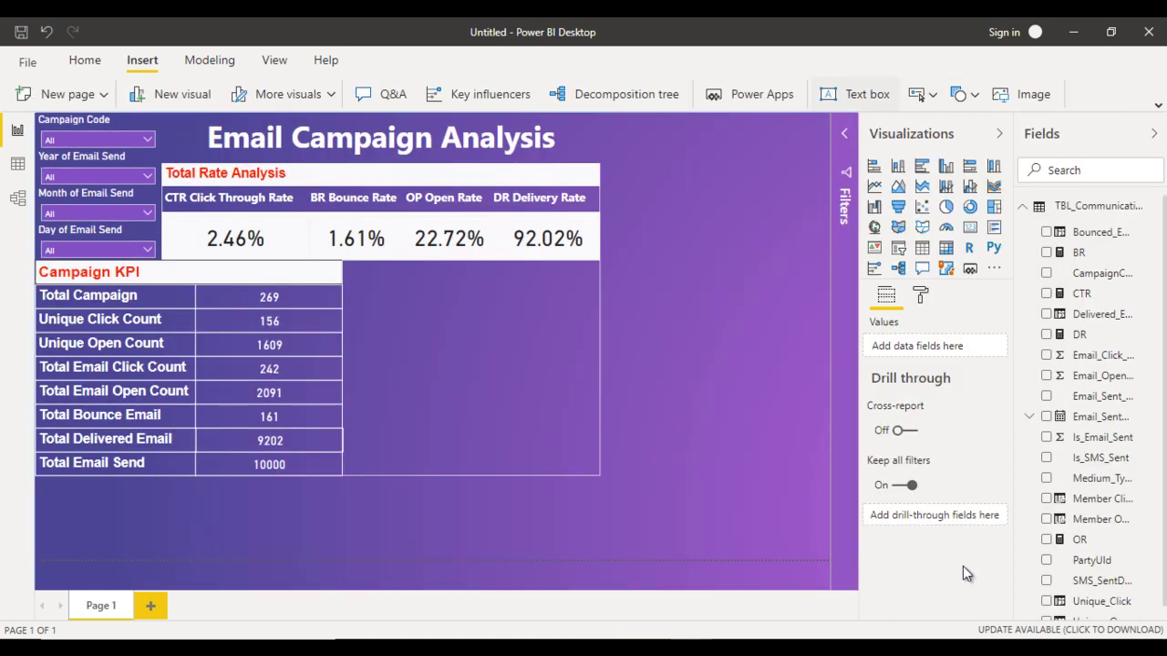
Step: Add a 'Member Campaign Analysis' heading in bold red text, size 16
{"action": "key", "text": "ctrl+v"}
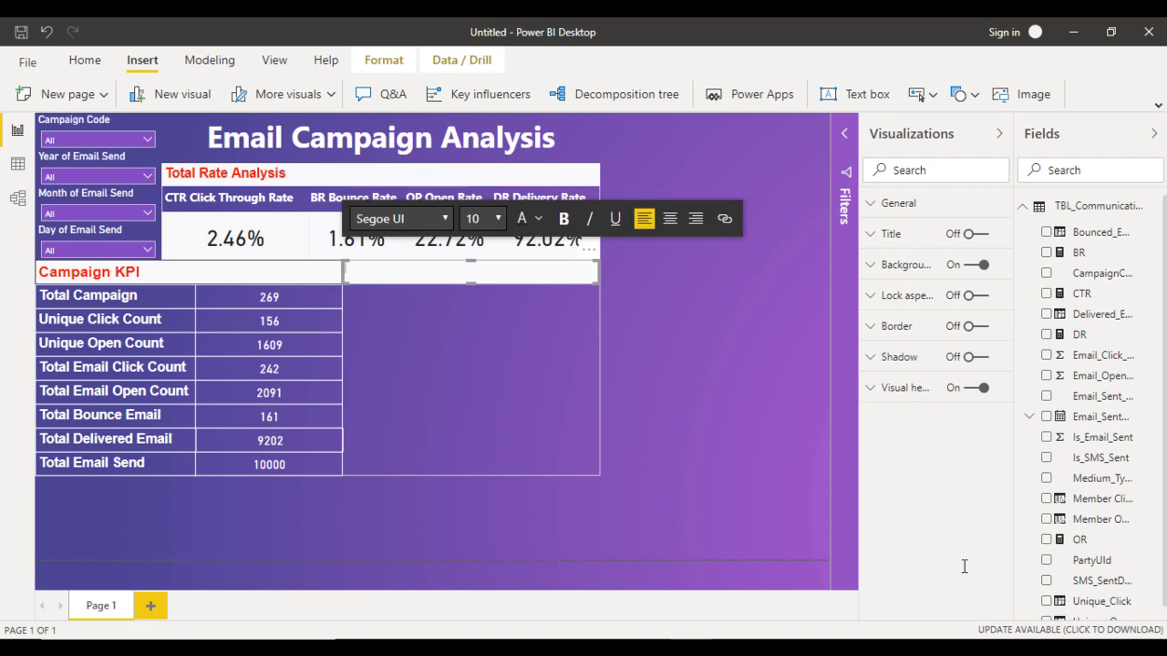
{"action": "type", "text": "Member"}
{"action": "type", "text": " Campaign An"}
{"action": "type", "text": "alysis"}
{"action": "key", "text": "ctrl+a"}
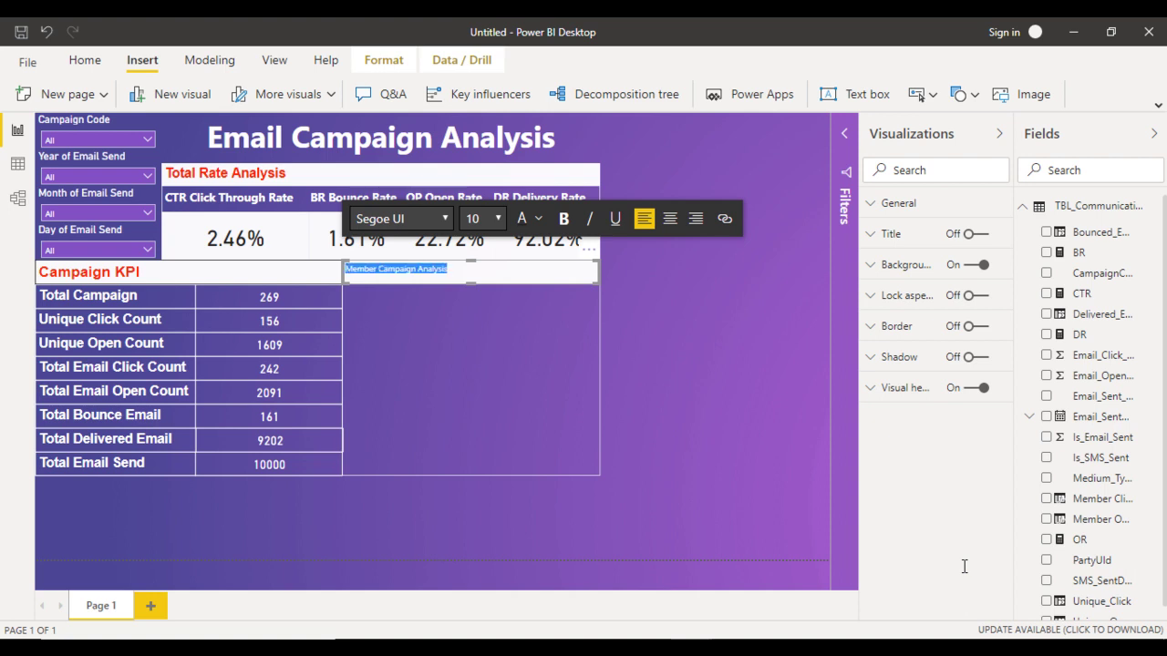
{"action": "key", "text": "alt+Down"}
{"action": "key", "text": "Down"}
{"action": "key", "text": "Down"}
{"action": "key", "text": "Down"}
{"action": "key", "text": "Down"}
{"action": "key", "text": "Down"}
{"action": "key", "text": "Return"}
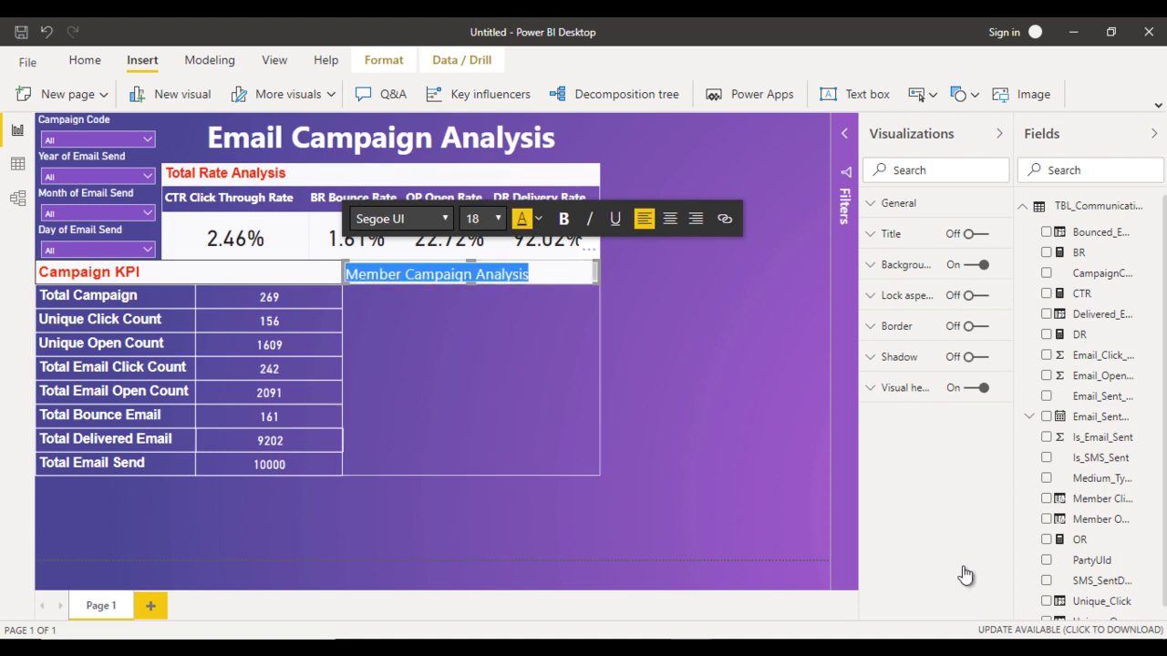
{"action": "key", "text": "alt+Down"}
{"action": "key", "text": "Up"}
{"action": "key", "text": "Return"}
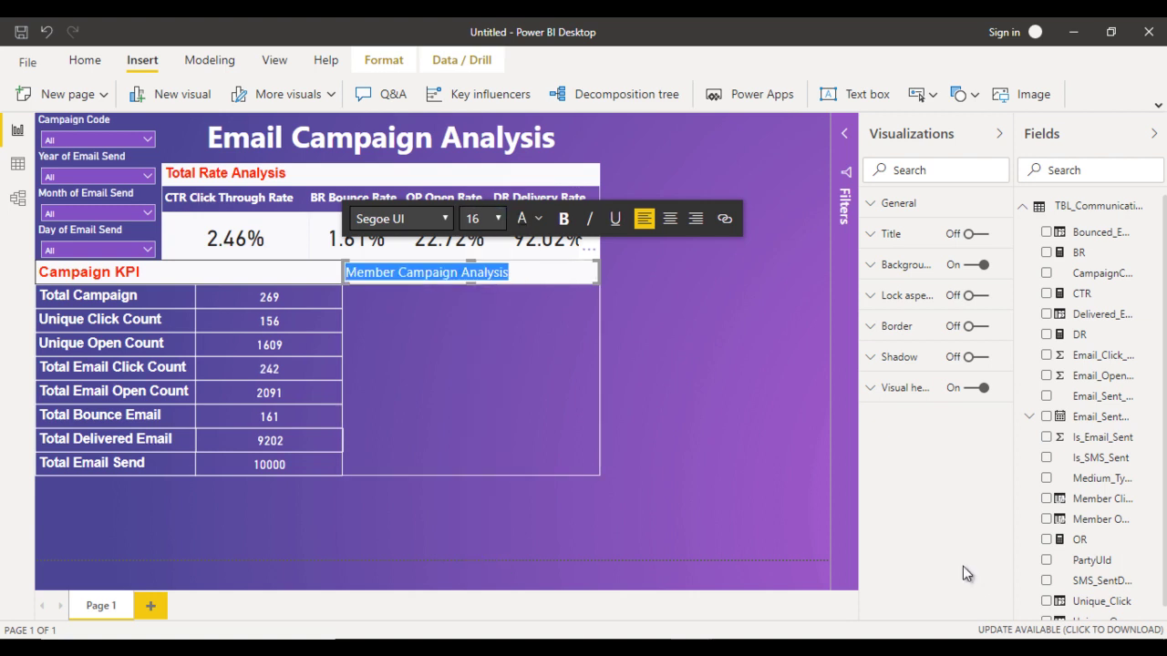
{"action": "key", "text": "ctrl+b"}
{"action": "key", "text": "Tab"}
{"action": "key", "text": "alt+Down"}
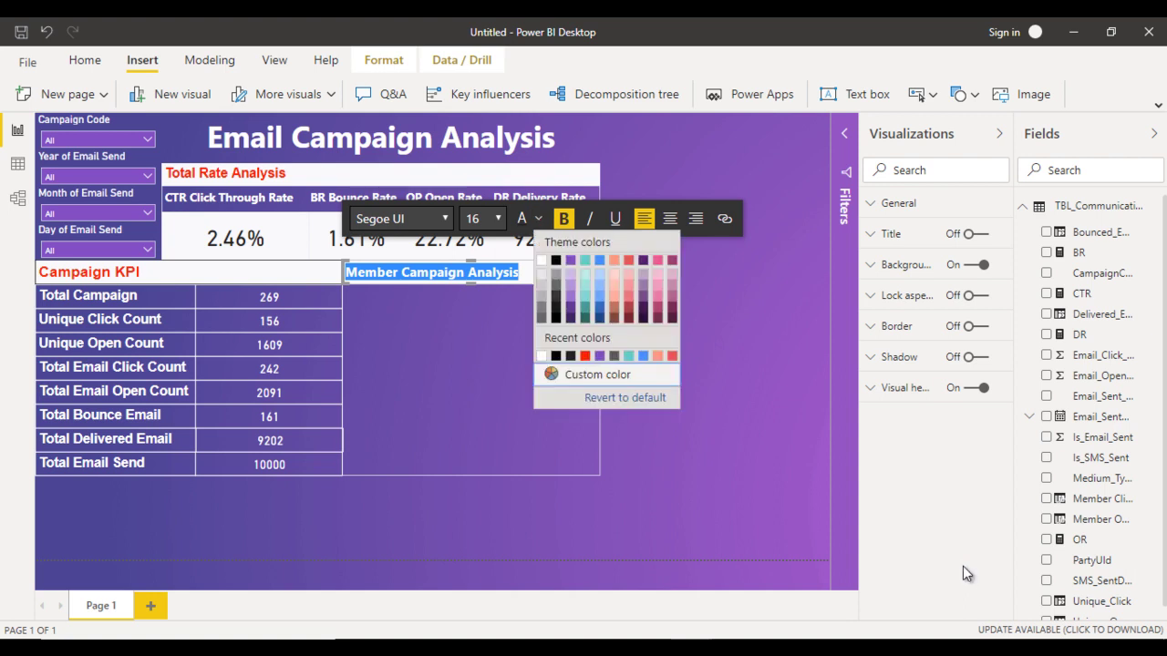
{"action": "key", "text": "Return"}
{"action": "key", "text": "Escape"}
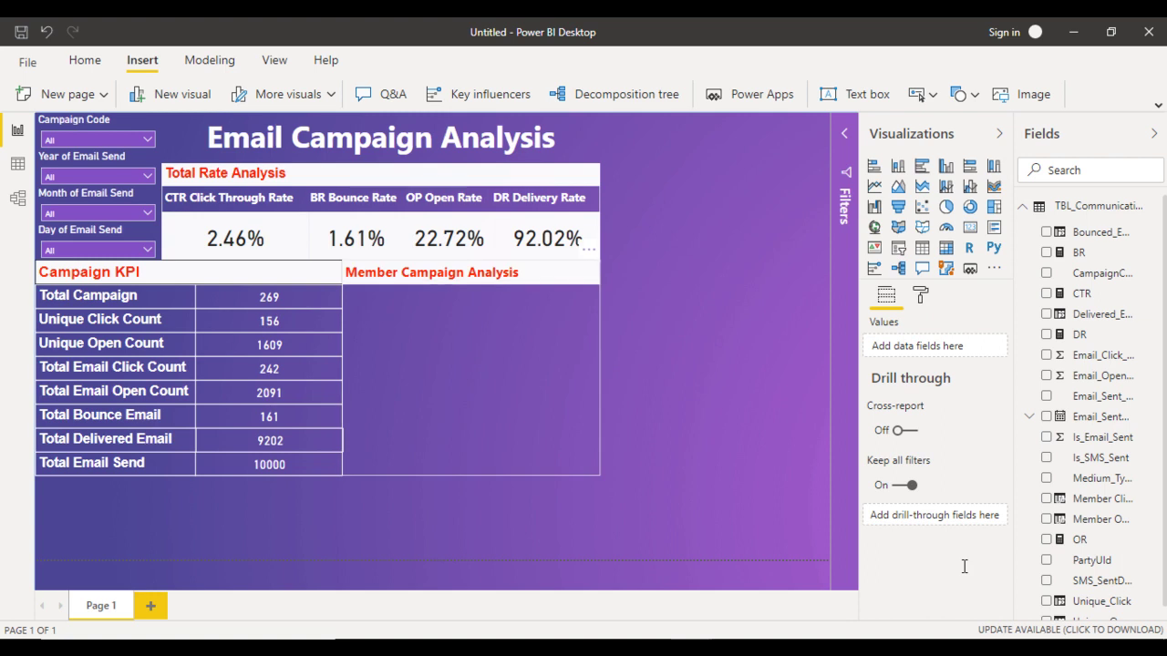
Step: Change the heading font to Arial and turn on the heading box's border
{"action": "key", "text": "ctrl+a"}
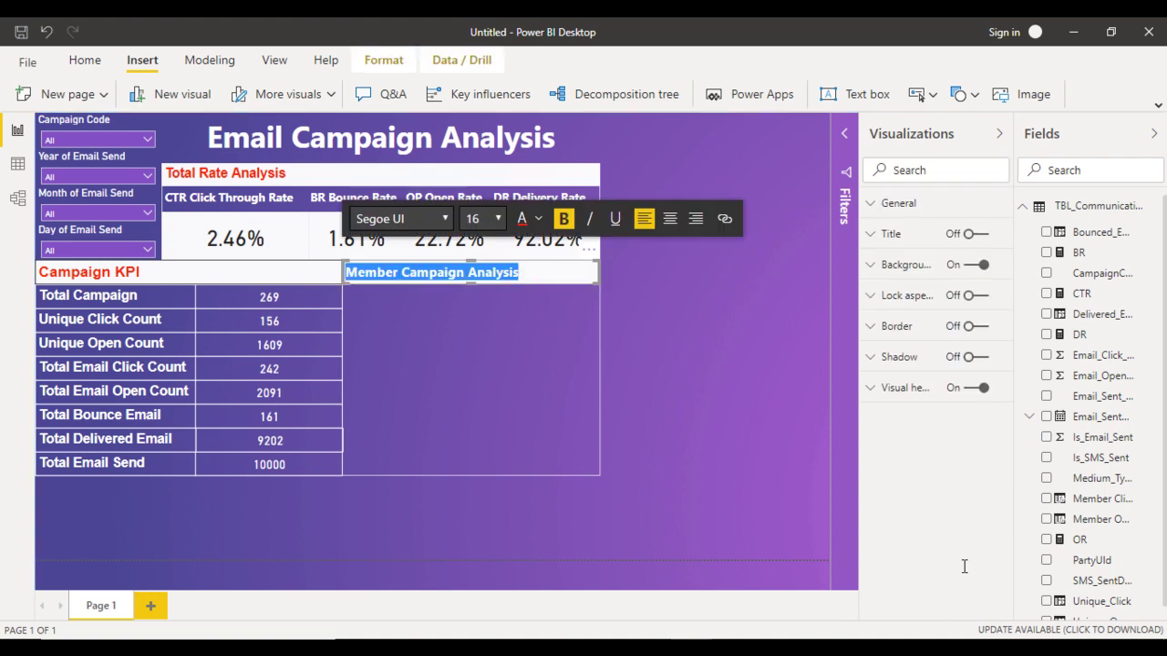
{"action": "key", "text": "alt+Down"}
{"action": "key", "text": "Home"}
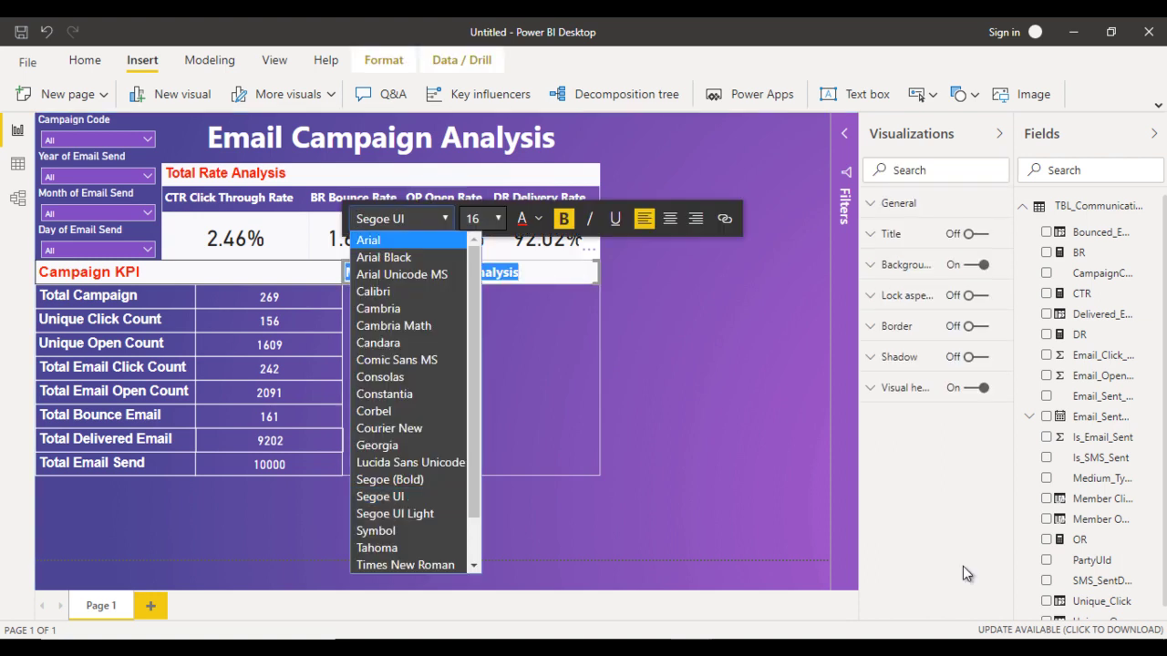
{"action": "key", "text": "Return"}
{"action": "key", "text": "Escape"}
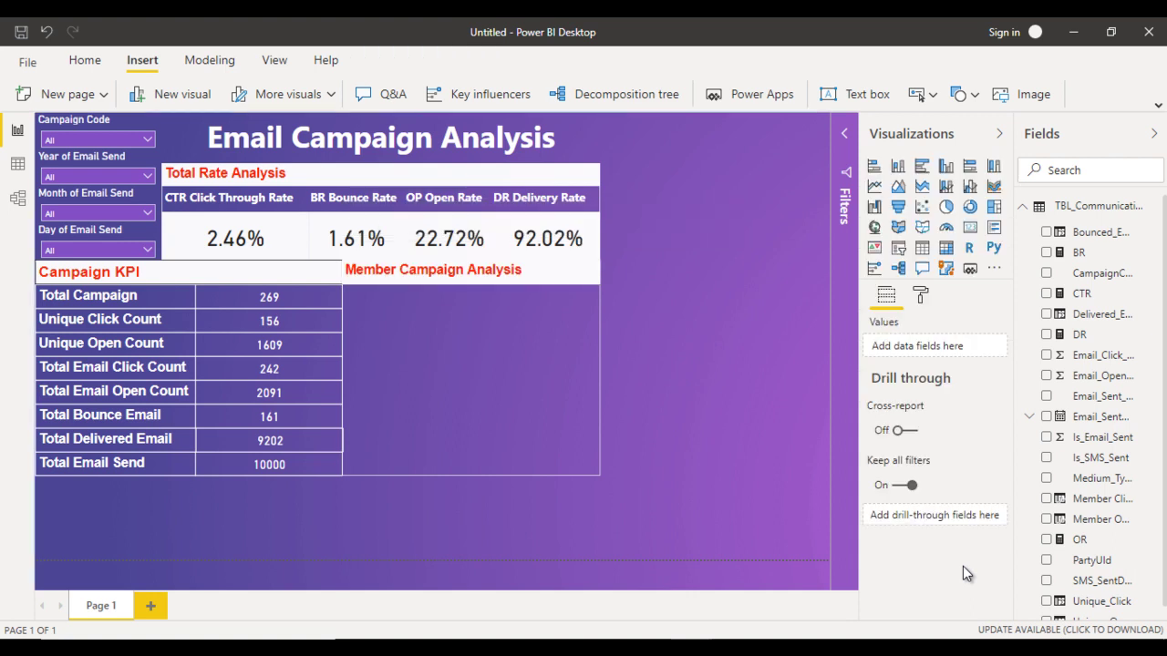
{"action": "key", "text": "Return"}
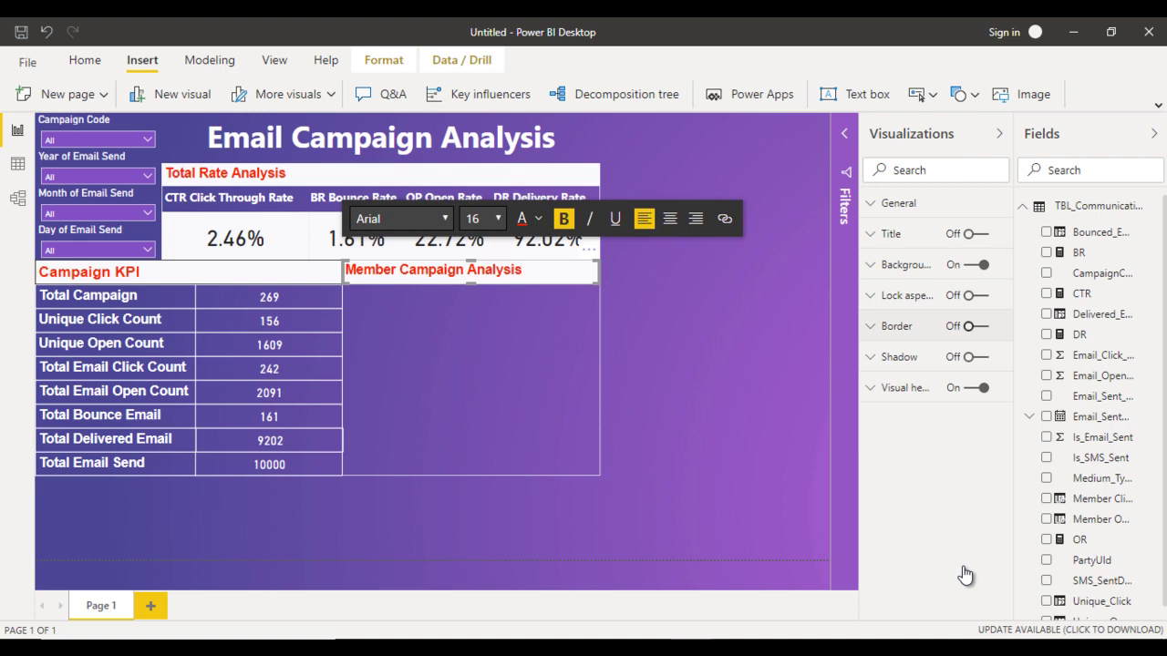
{"action": "key", "text": "Tab"}
{"action": "key", "text": "space"}
{"action": "key", "text": "shift+Tab"}
{"action": "key", "text": "Return"}
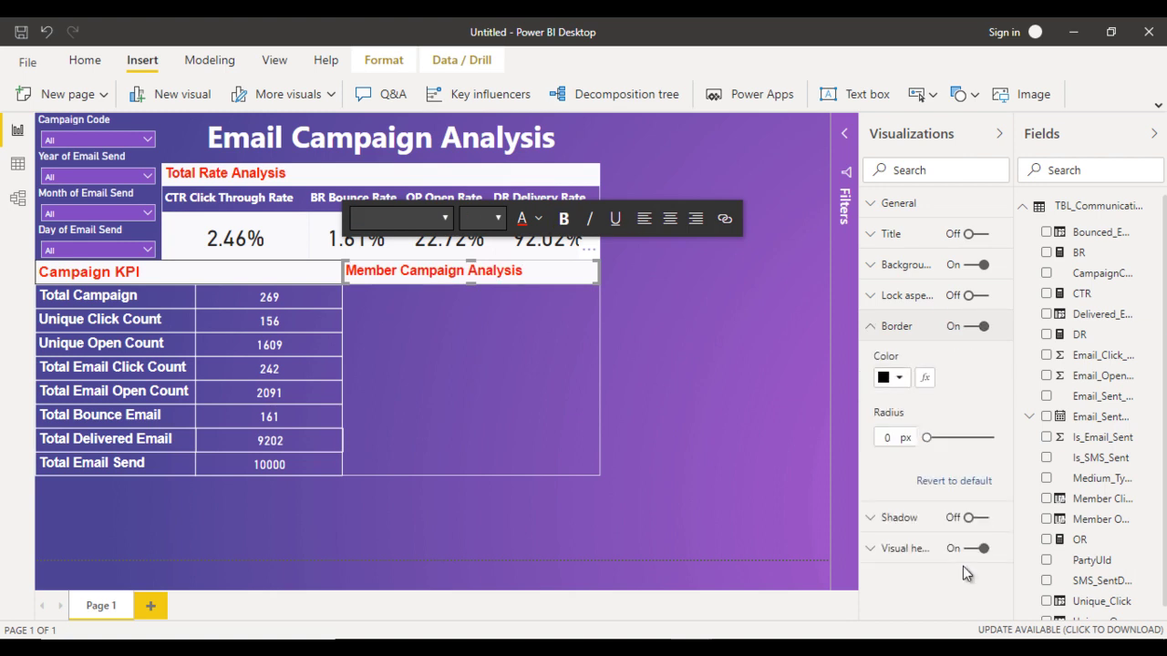
{"action": "key", "text": "Escape"}
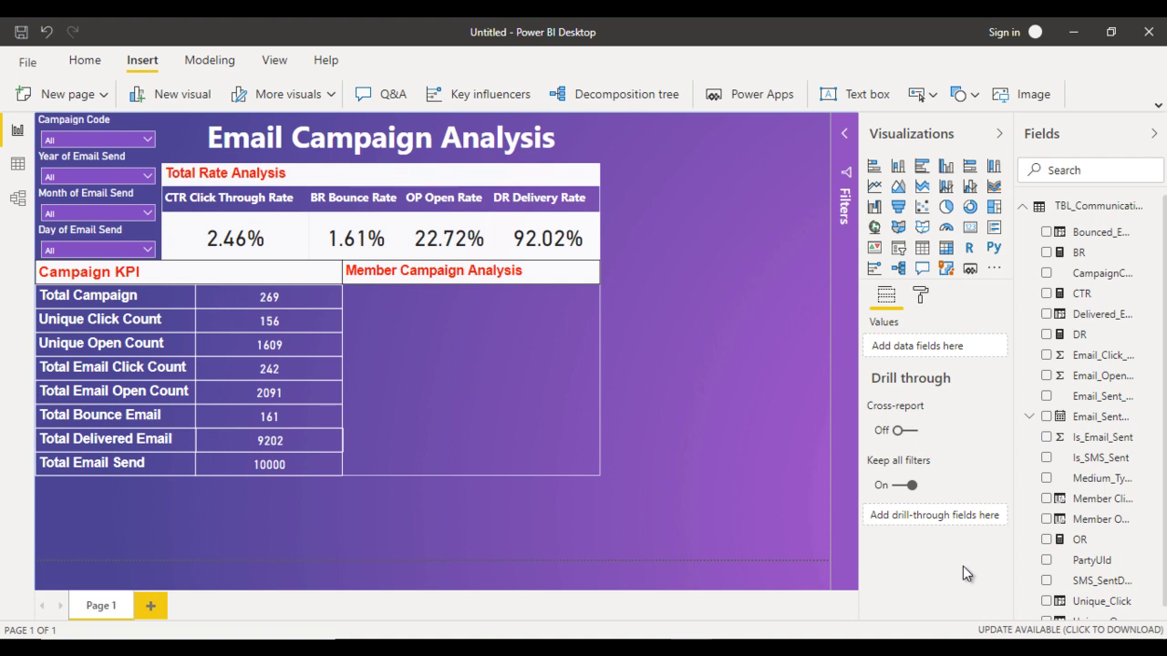
Step: Add a blank text box below the Member Campaign Analysis heading and narrow it
{"action": "key", "text": "alt+n"}
{"action": "key", "text": "x"}
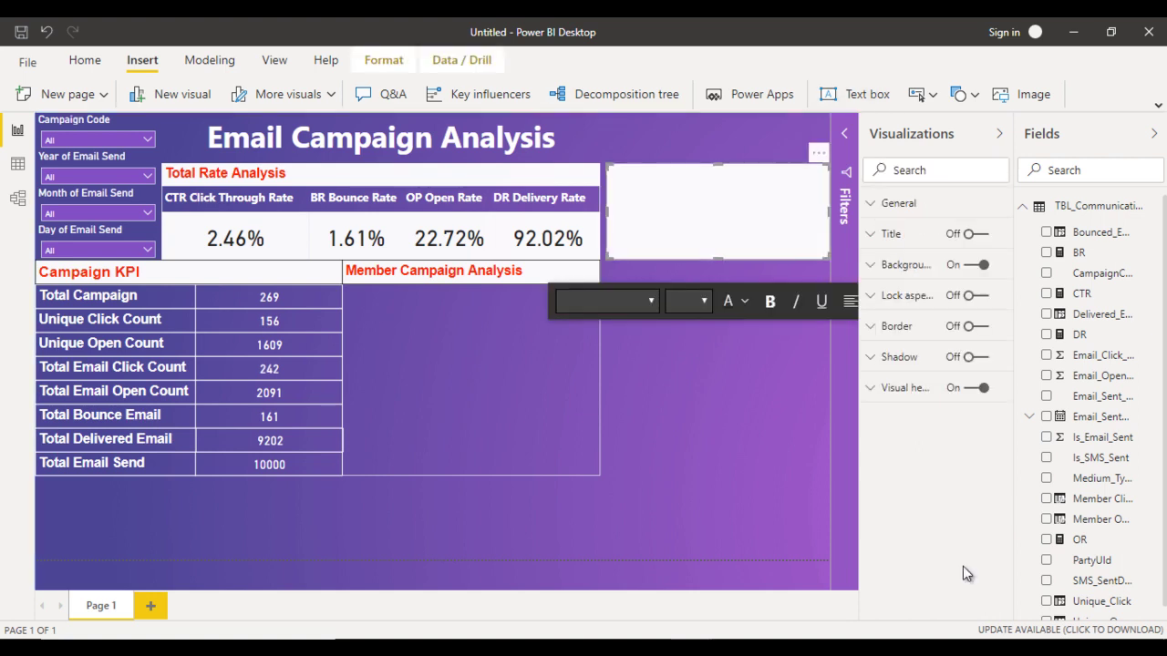
{"action": "mouse_move", "coordinate": [717, 167]}
{"action": "left_mouse_down"}
{"action": "mouse_move", "coordinate": [521, 300]}
{"action": "mouse_move", "coordinate": [455, 287]}
{"action": "left_mouse_up"}
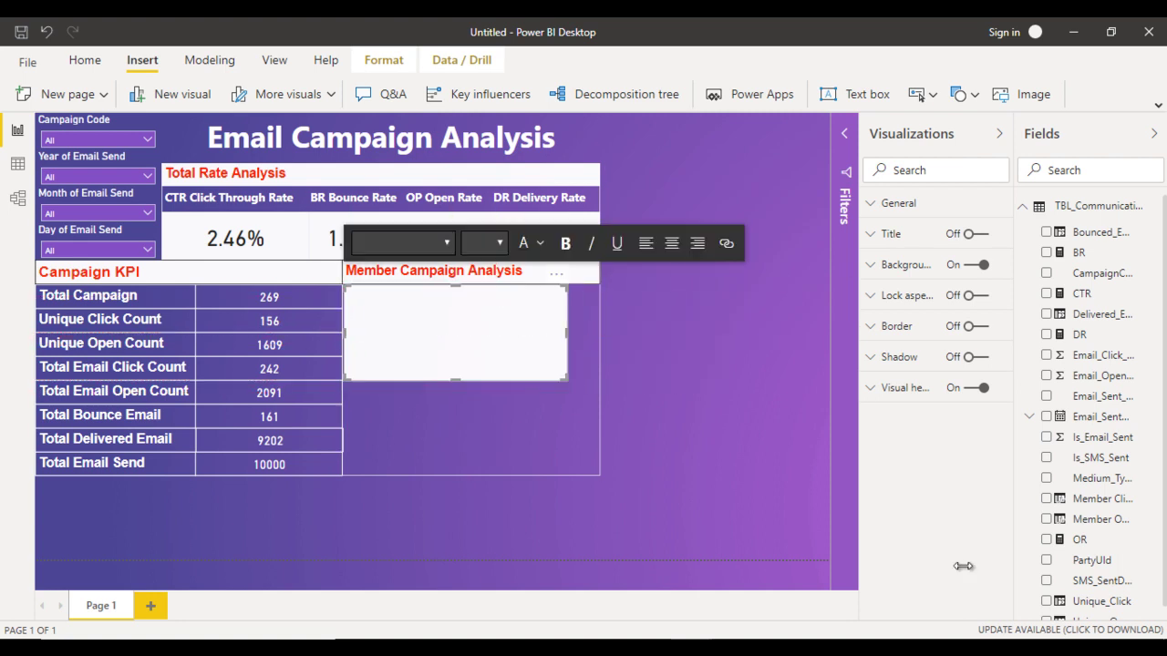
{"action": "left_click_drag", "start_coordinate": [566, 332], "coordinate": [471, 333]}
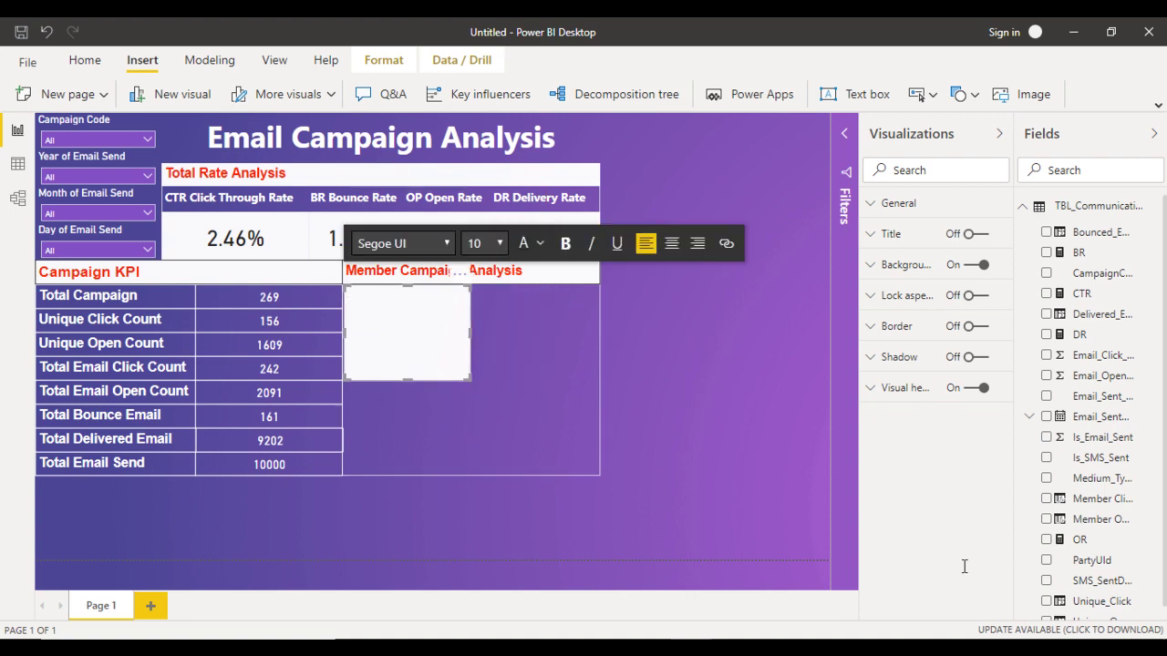
Step: Type 'Member Who Opened Email' and format it as Arial size 20
{"action": "type", "text": "Member Who Opened Email"}
{"action": "key", "text": "ctrl+a"}
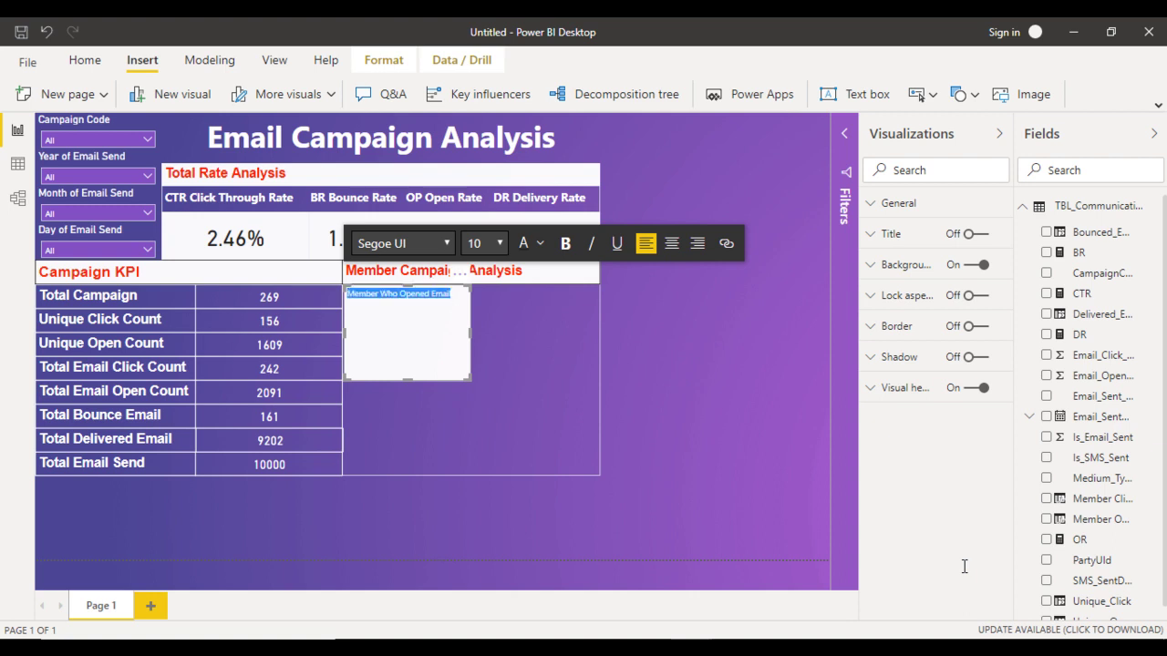
{"action": "type", "text": "Arial"}
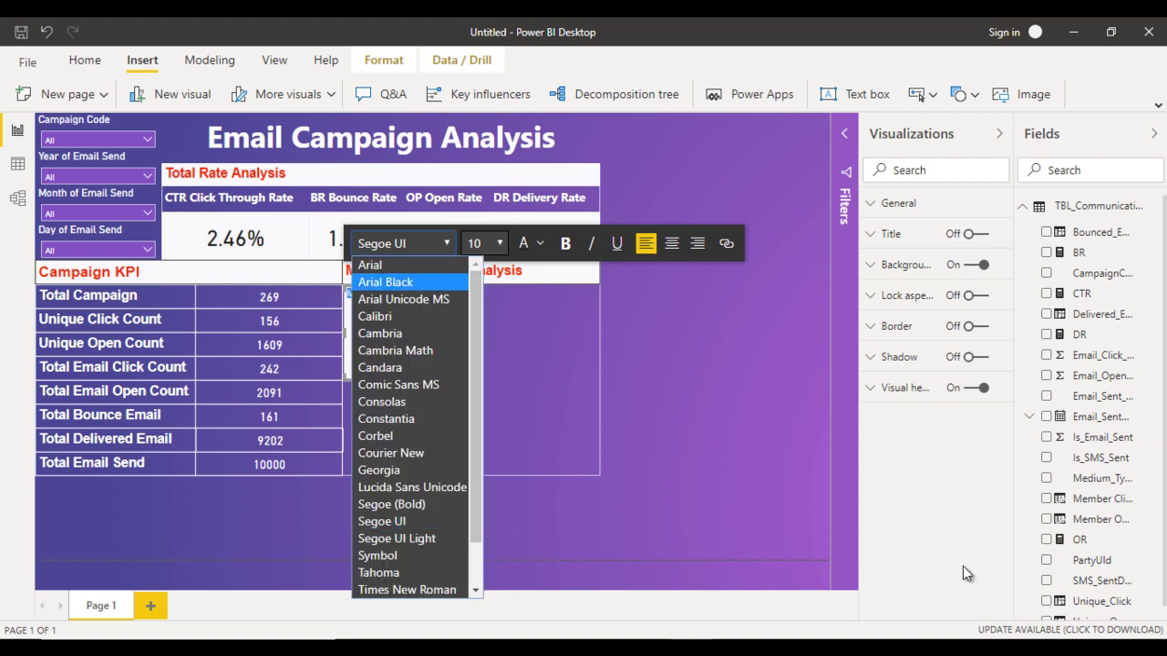
{"action": "key", "text": "Return"}
{"action": "key", "text": "Tab"}
{"action": "key", "text": "alt+Down"}
{"action": "key", "text": "Down"}
{"action": "key", "text": "Down"}
{"action": "key", "text": "Down"}
{"action": "key", "text": "Up"}
{"action": "key", "text": "Return"}
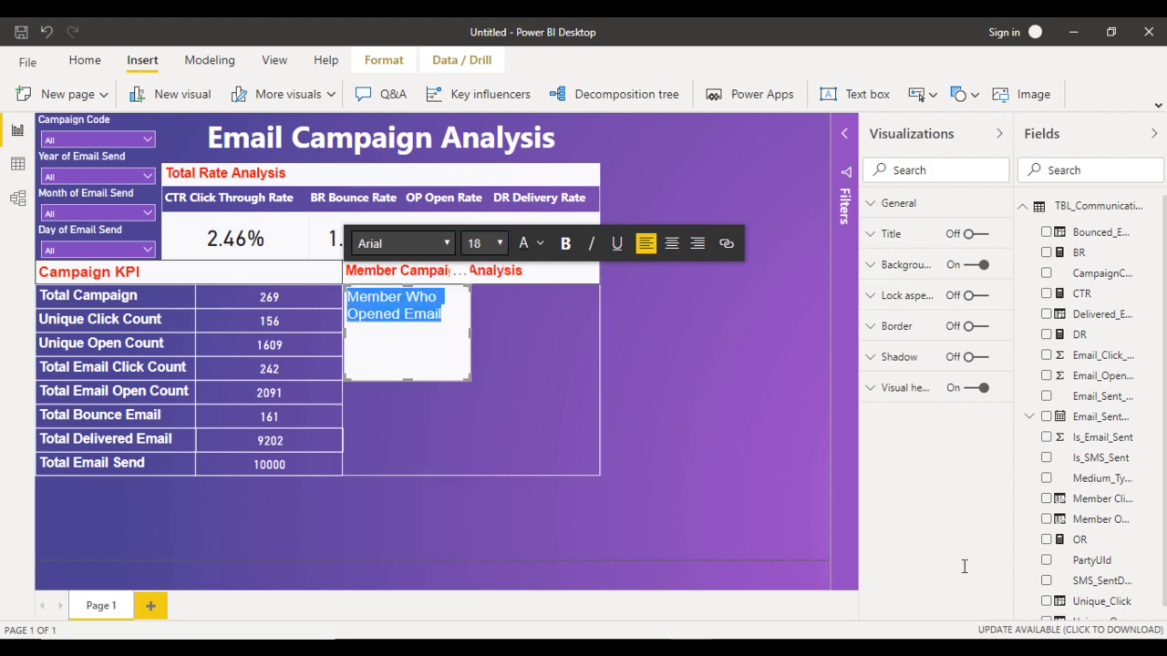
{"action": "key", "text": "alt+Down"}
{"action": "key", "text": "Down"}
{"action": "key", "text": "Return"}
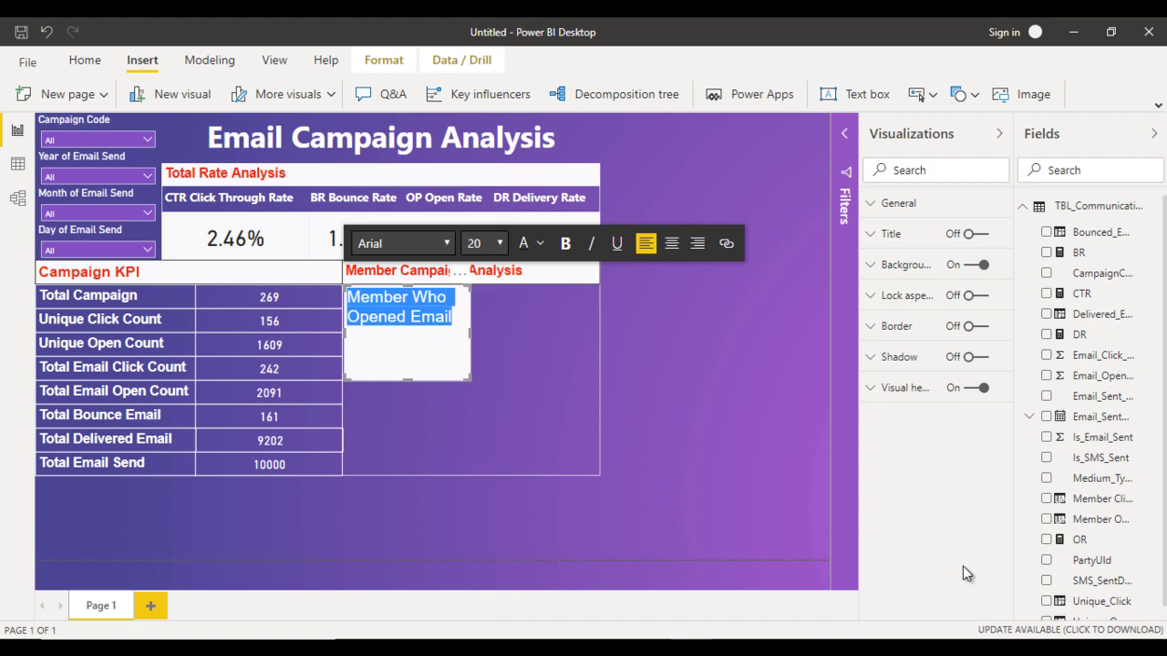
Step: Centre and bold the label, hide its visual header, and add a line break above
{"action": "key", "text": "ctrl+e"}
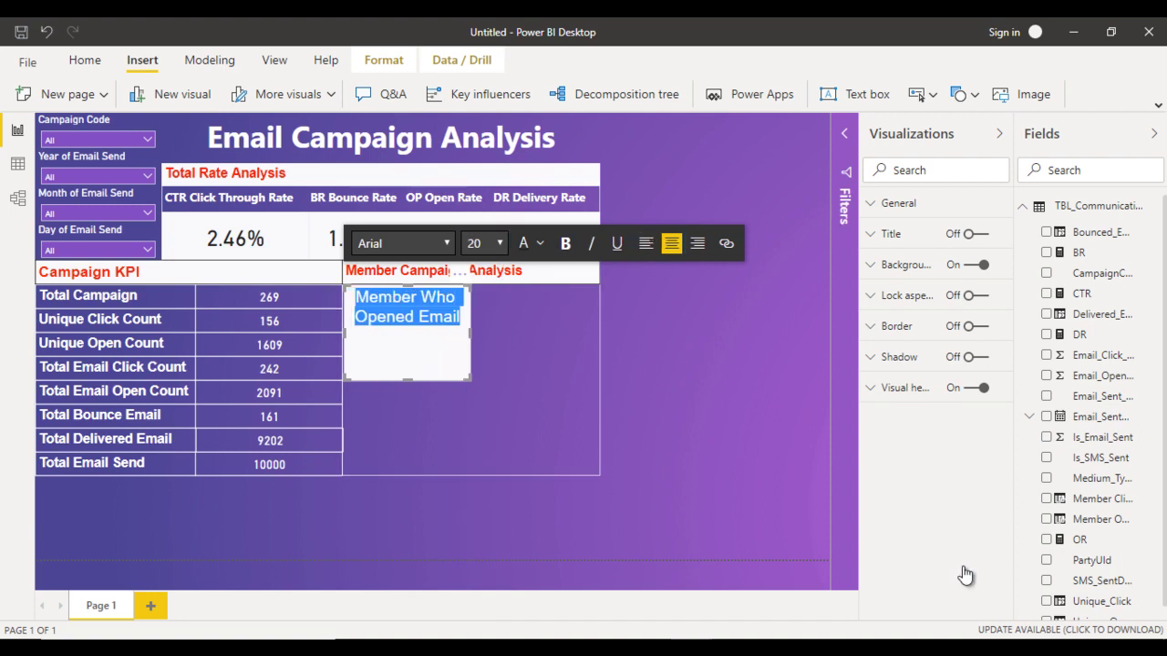
{"action": "key", "text": "space"}
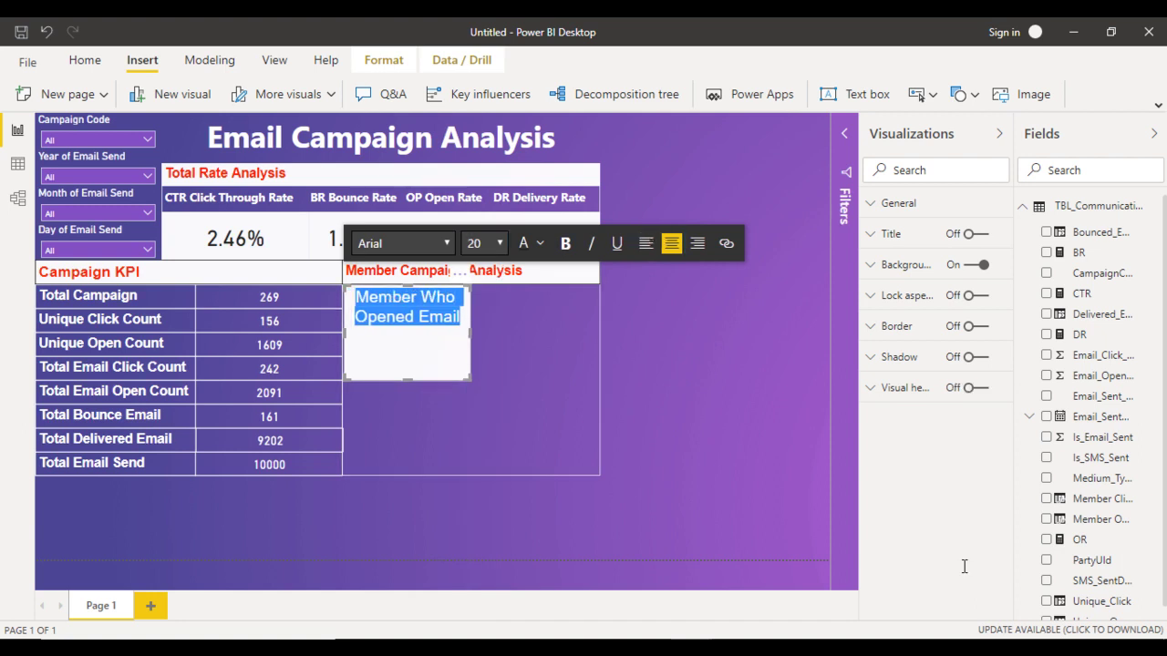
{"action": "key", "text": "ctrl+b"}
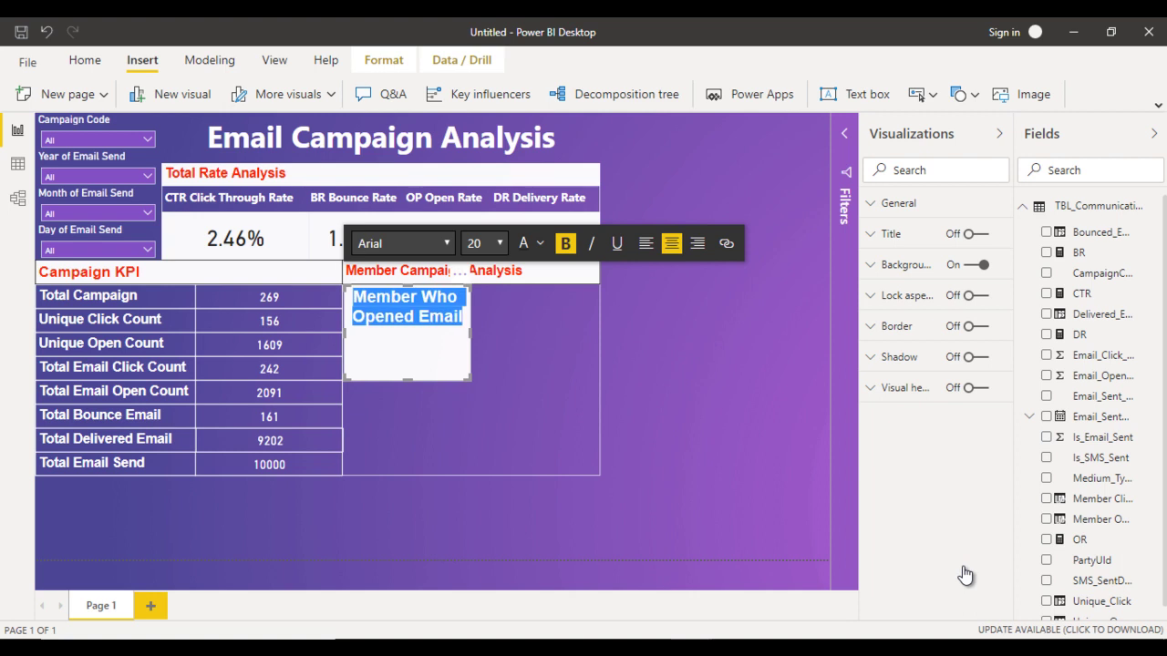
{"action": "key", "text": "ctrl+Left"}
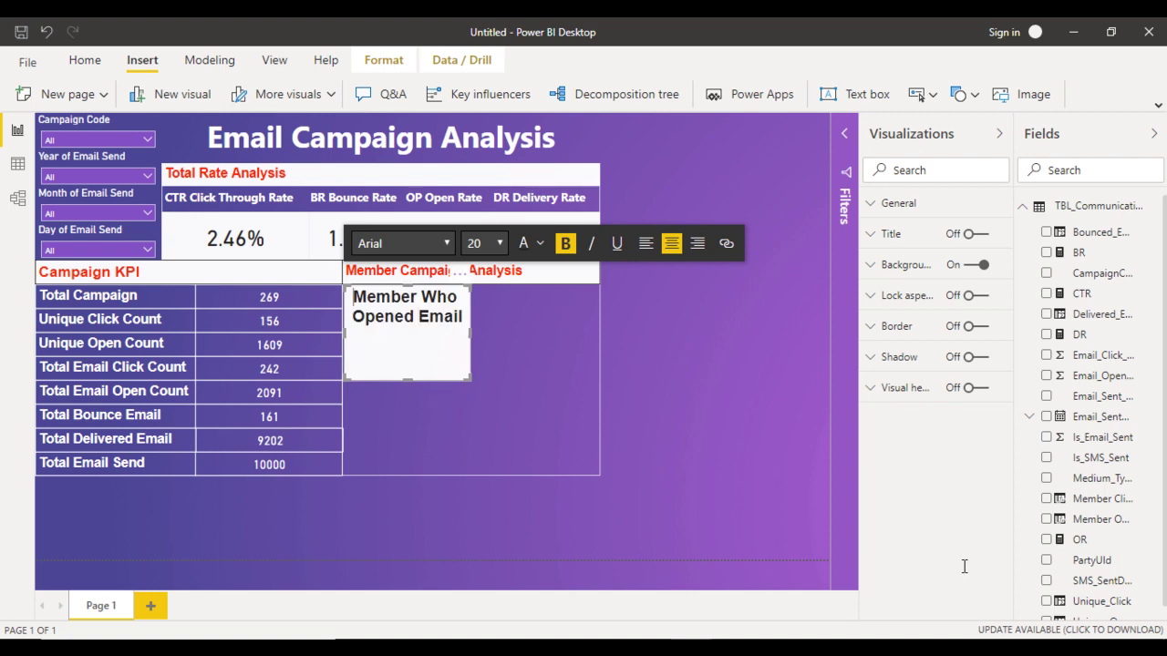
{"action": "key", "text": "Return"}
{"action": "key", "text": "Return"}
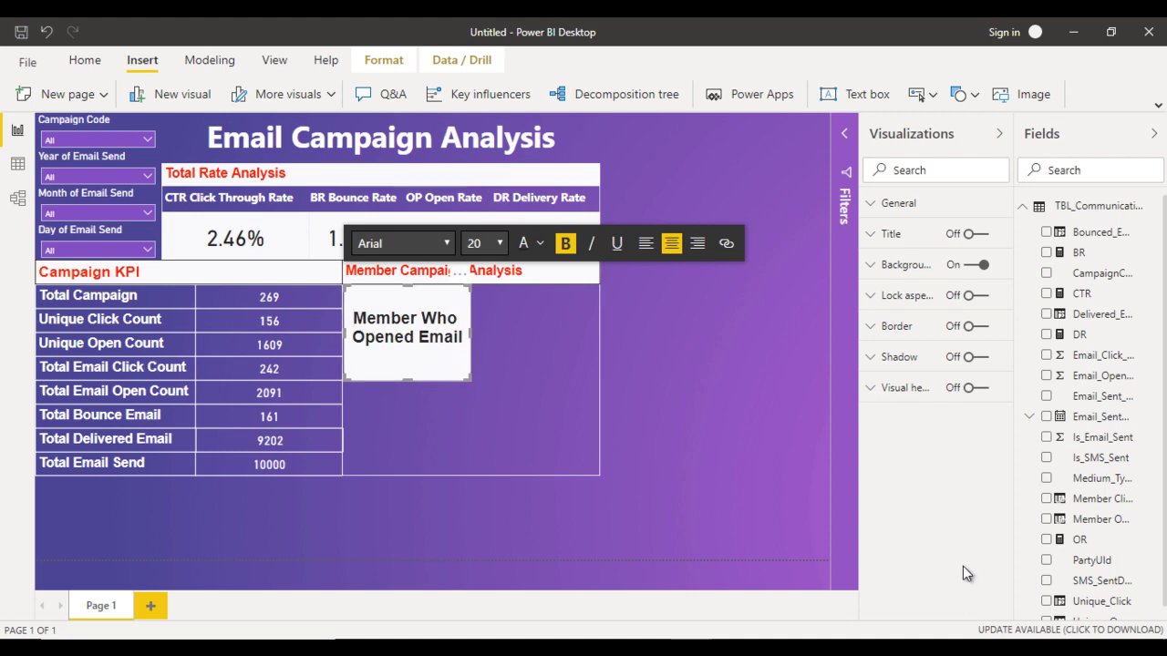
{"action": "key", "text": "Escape"}
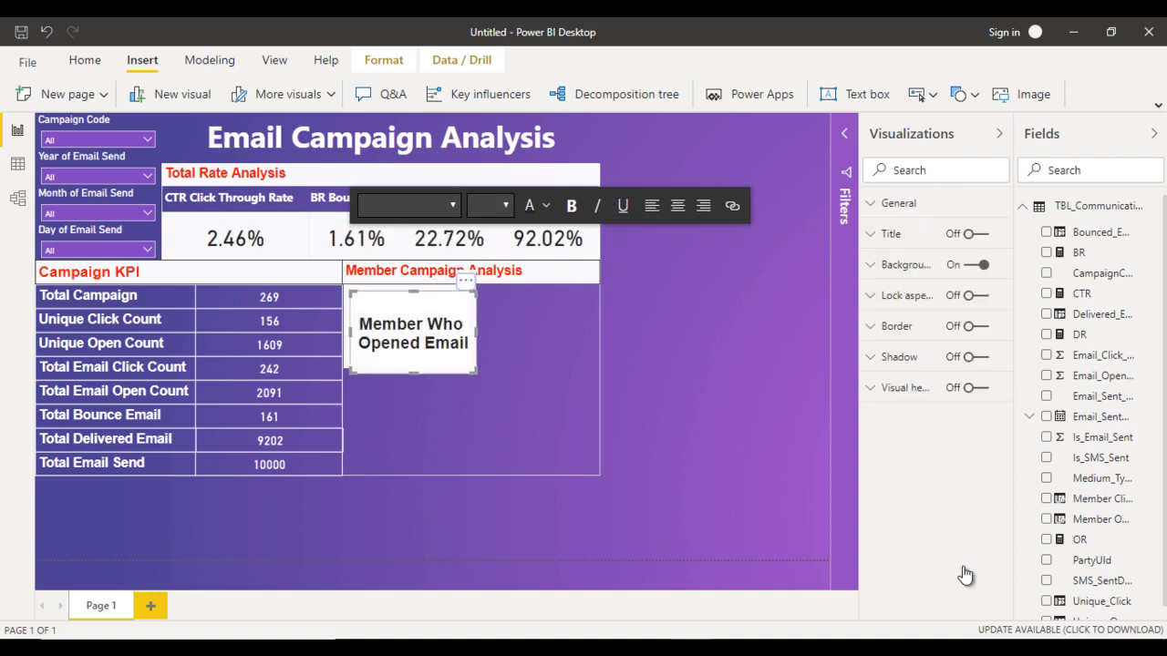
Step: Duplicate the label box below and change its text to 'Member Who Clicked Email'
{"action": "key", "text": "ctrl+v"}
{"action": "key", "text": "Down"}
{"action": "key", "text": "Down"}
{"action": "key", "text": "Down"}
{"action": "key", "text": "Down"}
{"action": "key", "text": "Down"}
{"action": "key", "text": "Down"}
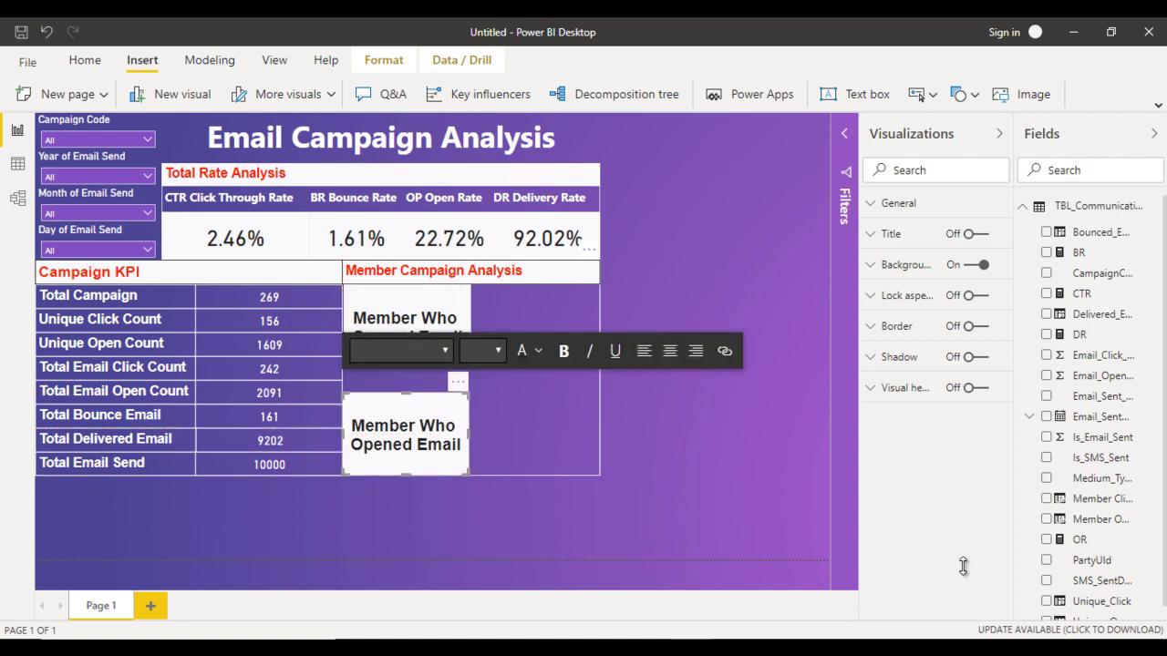
{"action": "key", "text": "Up"}
{"action": "key", "text": "Up"}
{"action": "key", "text": "Up"}
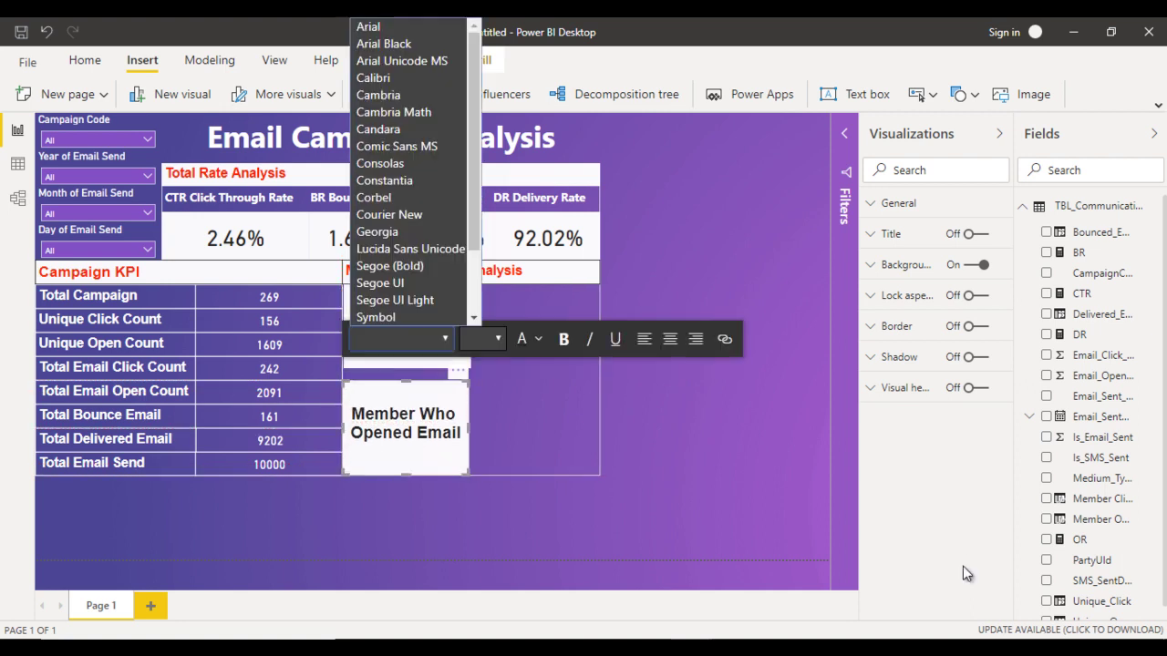
{"action": "key", "text": "Escape"}
{"action": "key", "text": "Tab"}
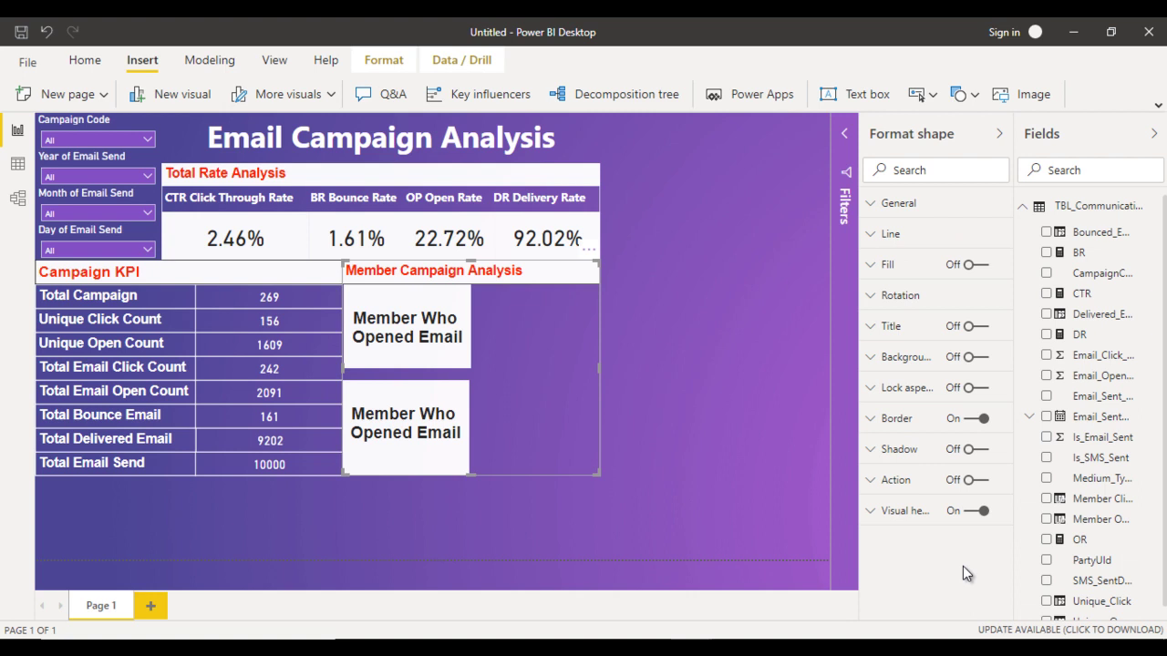
{"action": "key", "text": "Tab"}
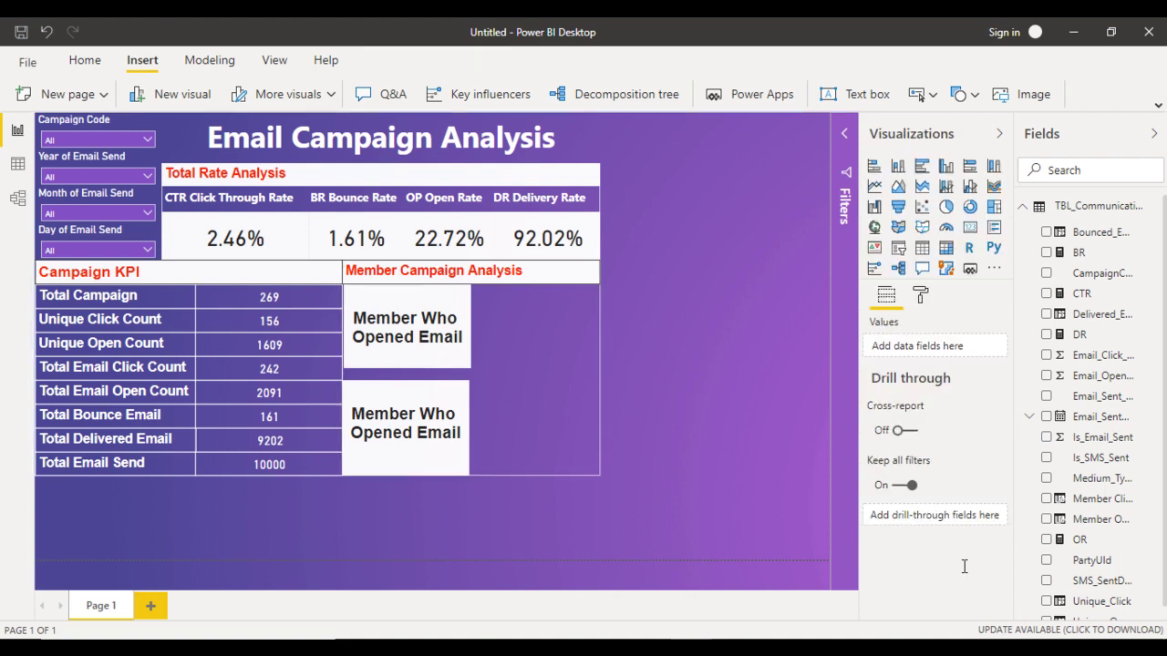
{"action": "key", "text": "Return"}
{"action": "key", "text": "Escape"}
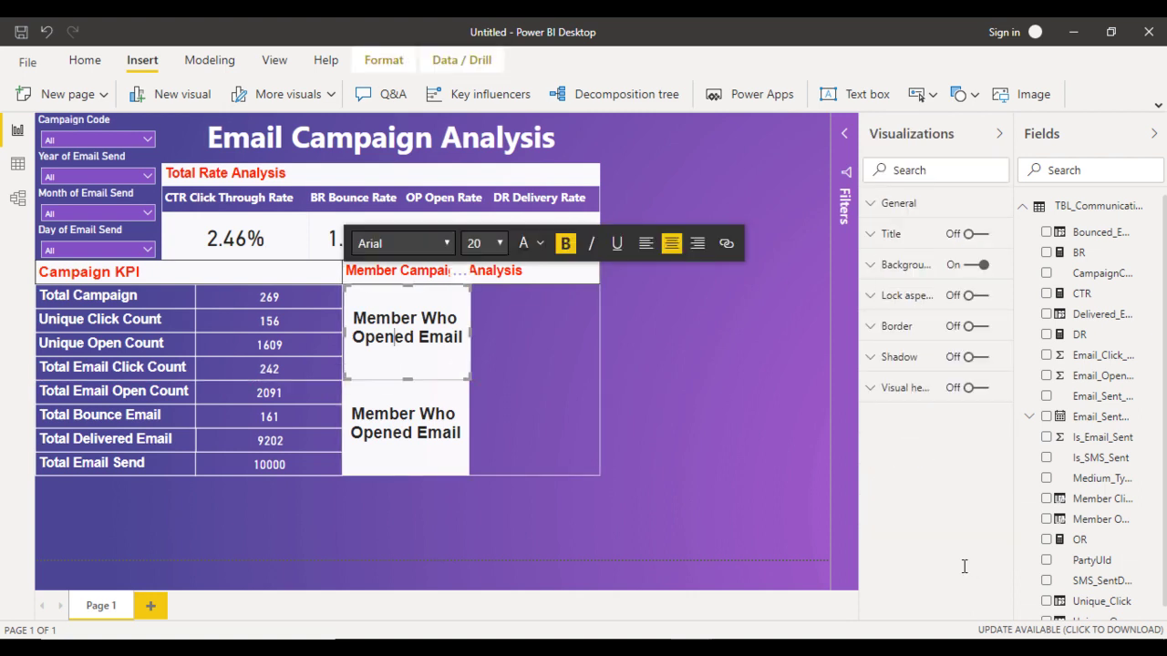
{"action": "key", "text": "Tab"}
{"action": "key", "text": "Return"}
{"action": "key", "text": "shift+Right"}
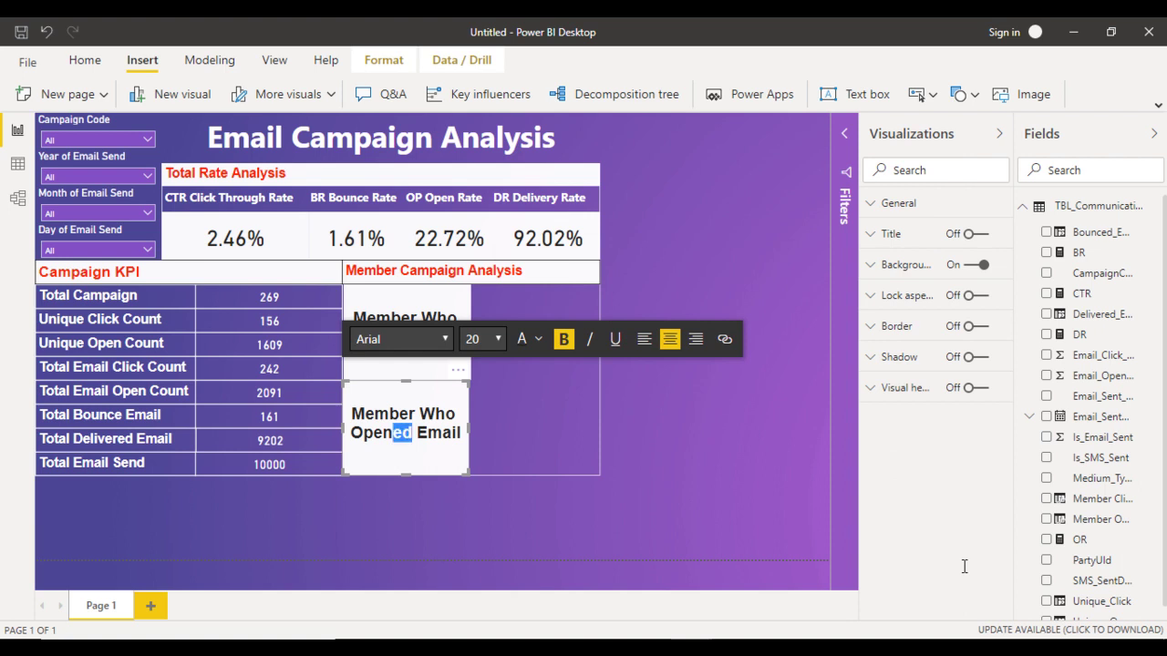
{"action": "key", "text": "shift+Left"}
{"action": "key", "text": "shift+Left"}
{"action": "key", "text": "shift+Left"}
{"action": "key", "text": "BackSpace"}
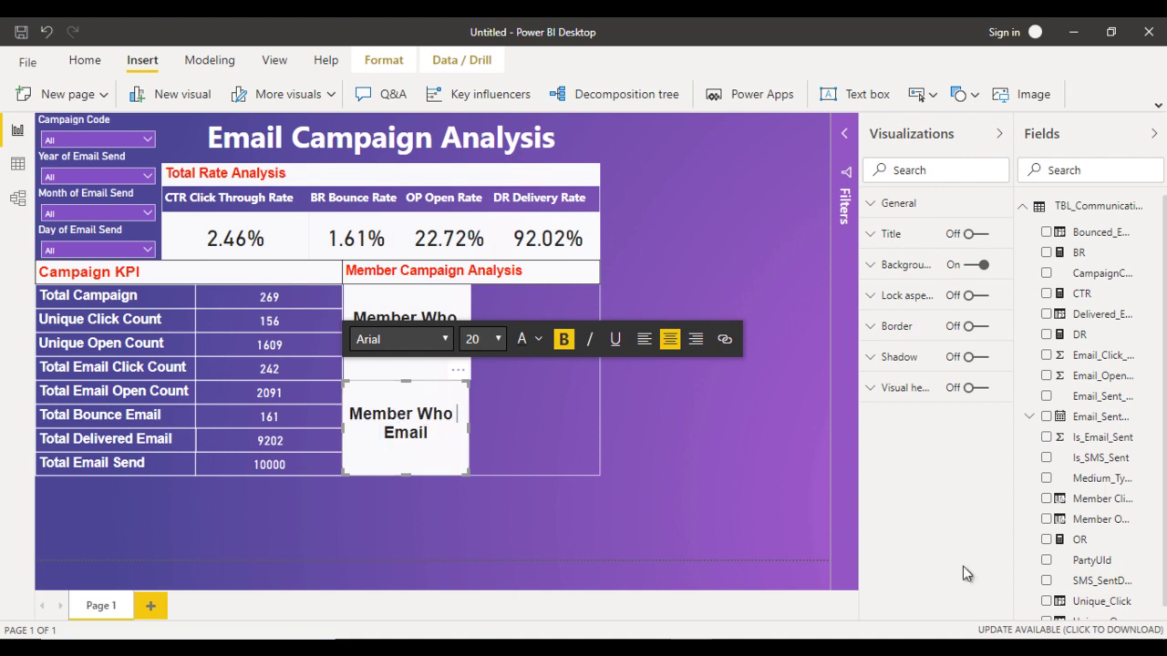
{"action": "type", "text": "Clicked"}
{"action": "key", "text": "Escape"}
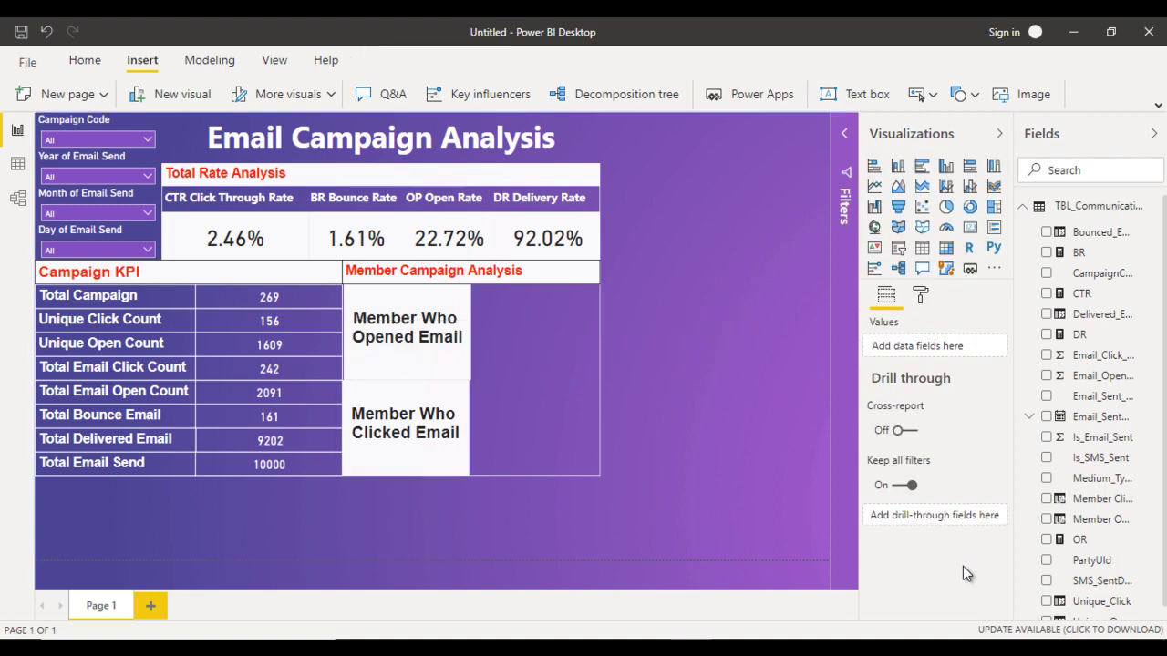
{"action": "key", "text": "ctrl+z"}
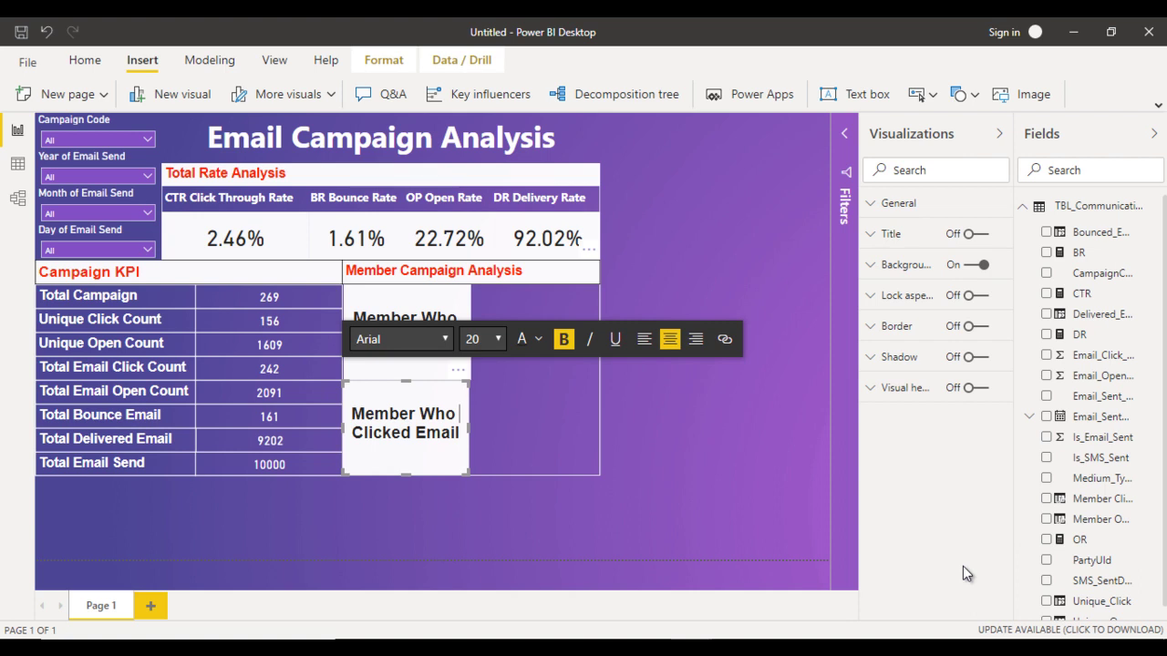
{"action": "key", "text": "ctrl+z"}
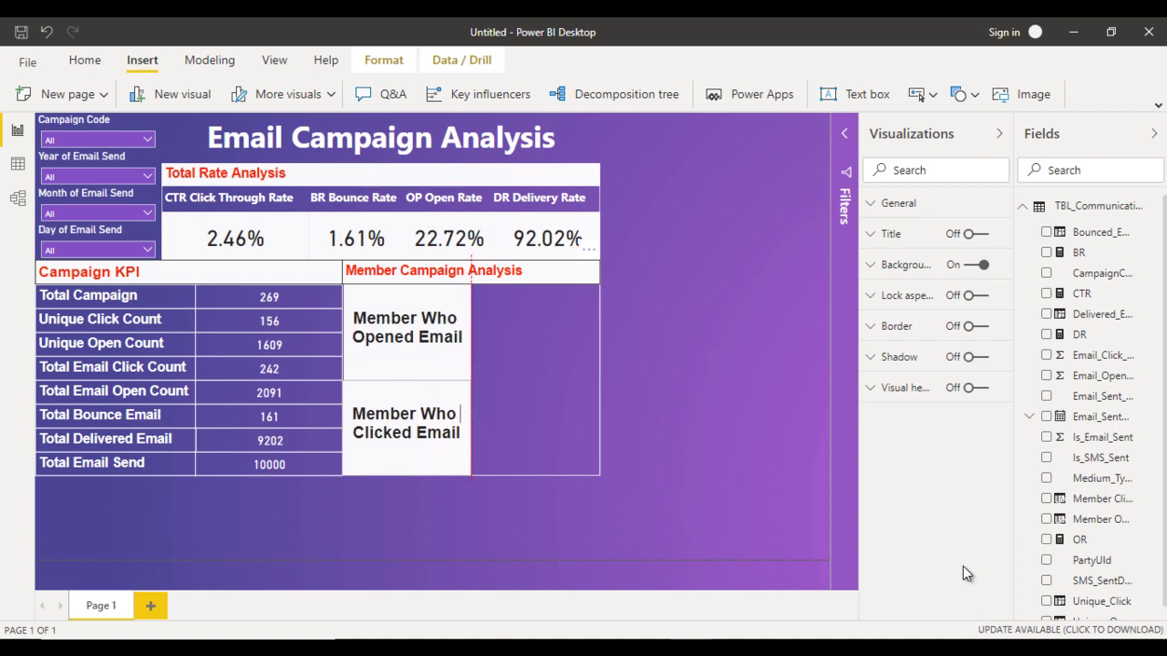
{"action": "key", "text": "ctrl+z"}
{"action": "key", "text": "ctrl+z"}
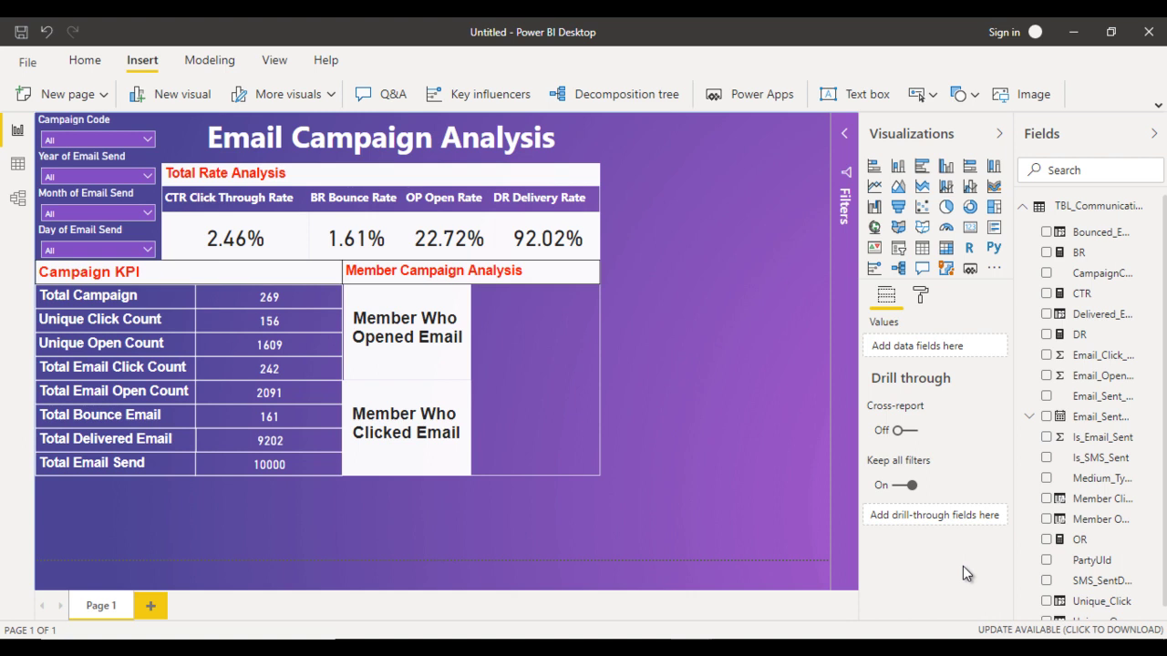
Step: Turn on borders for the Member Who Clicked Email and Member Who Opened Email boxes
{"action": "left_click", "coordinate": [407, 414]}
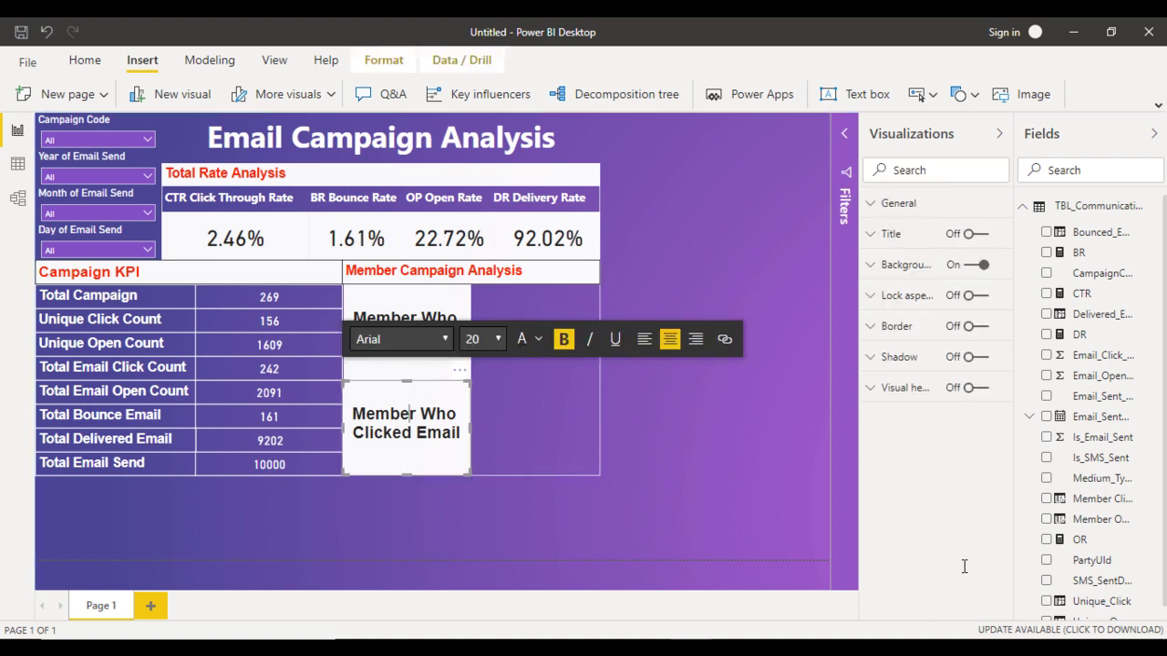
{"action": "left_click", "coordinate": [975, 325]}
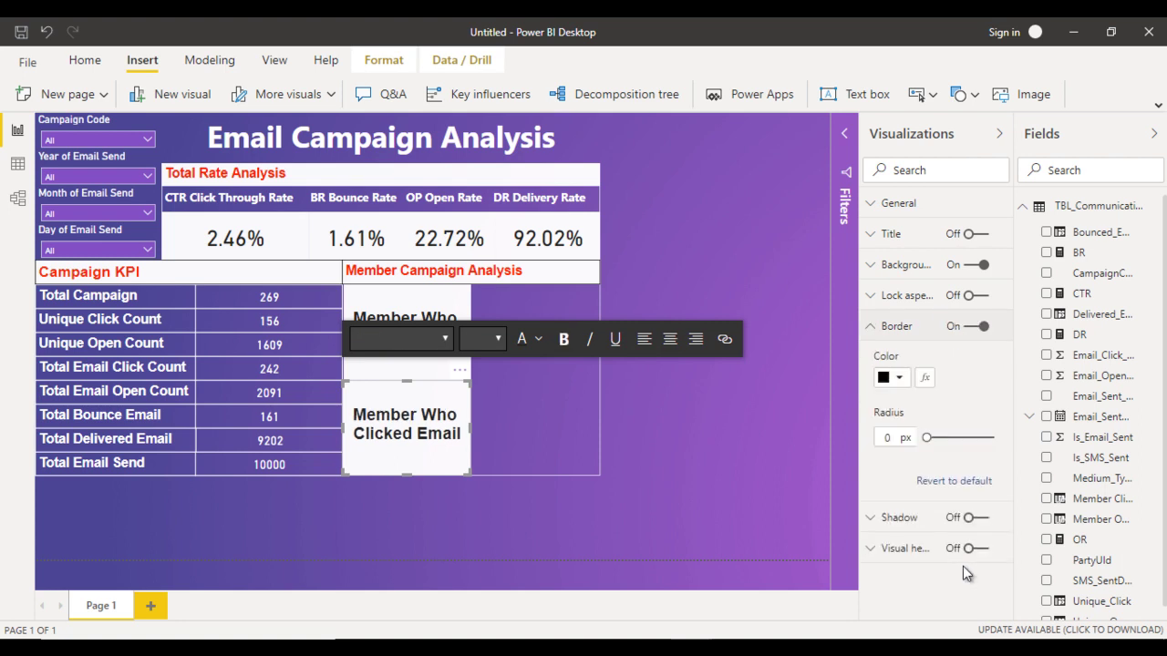
{"action": "key", "text": "Escape"}
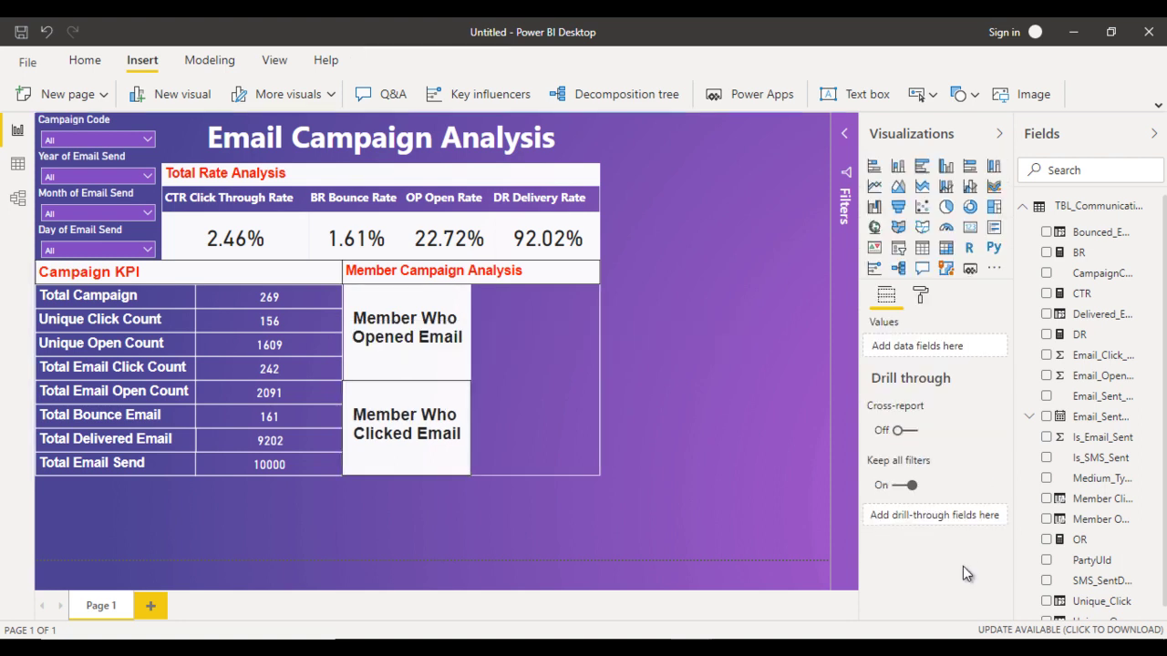
{"action": "key", "text": "ctrl+z"}
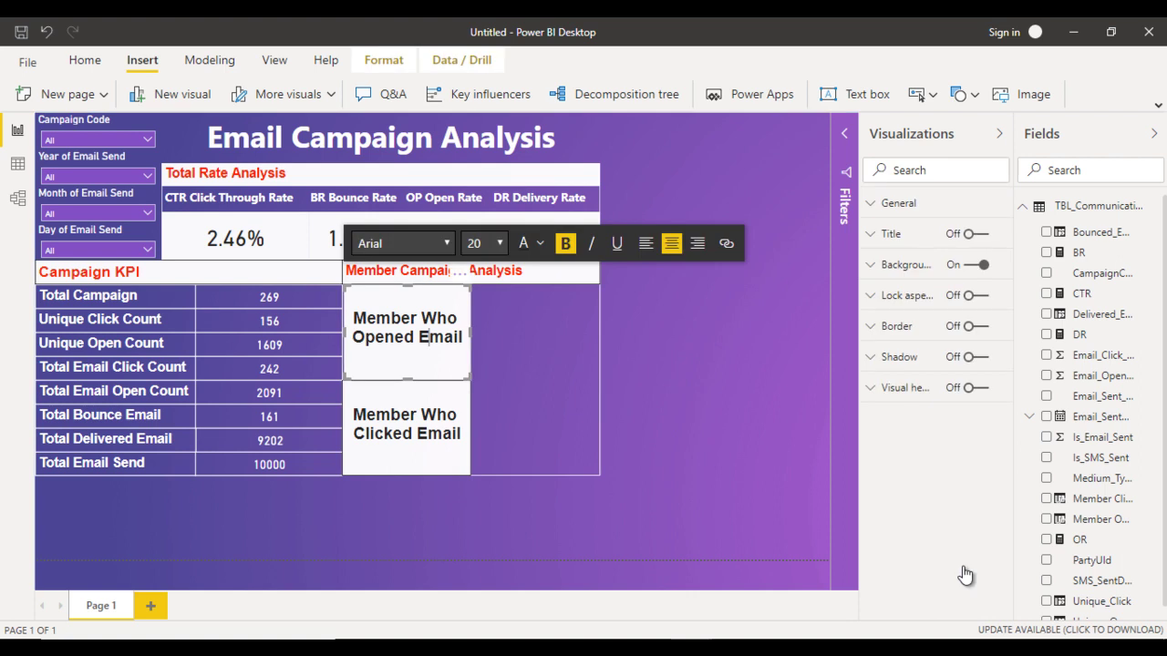
{"action": "key", "text": "ctrl+y"}
{"action": "key", "text": "Escape"}
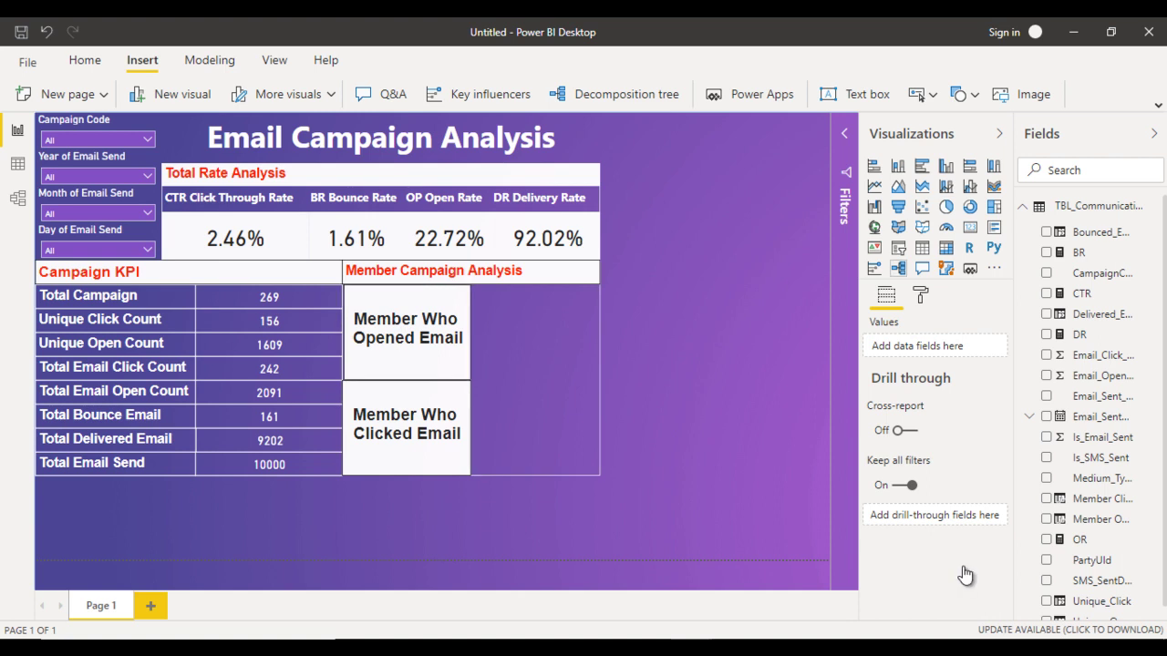
Step: Add a narrow card beside Member Who Opened Email showing the Count of Member Open
{"action": "left_click", "coordinate": [970, 226]}
{"action": "left_click_drag", "start_coordinate": [718, 211], "coordinate": [582, 333]}
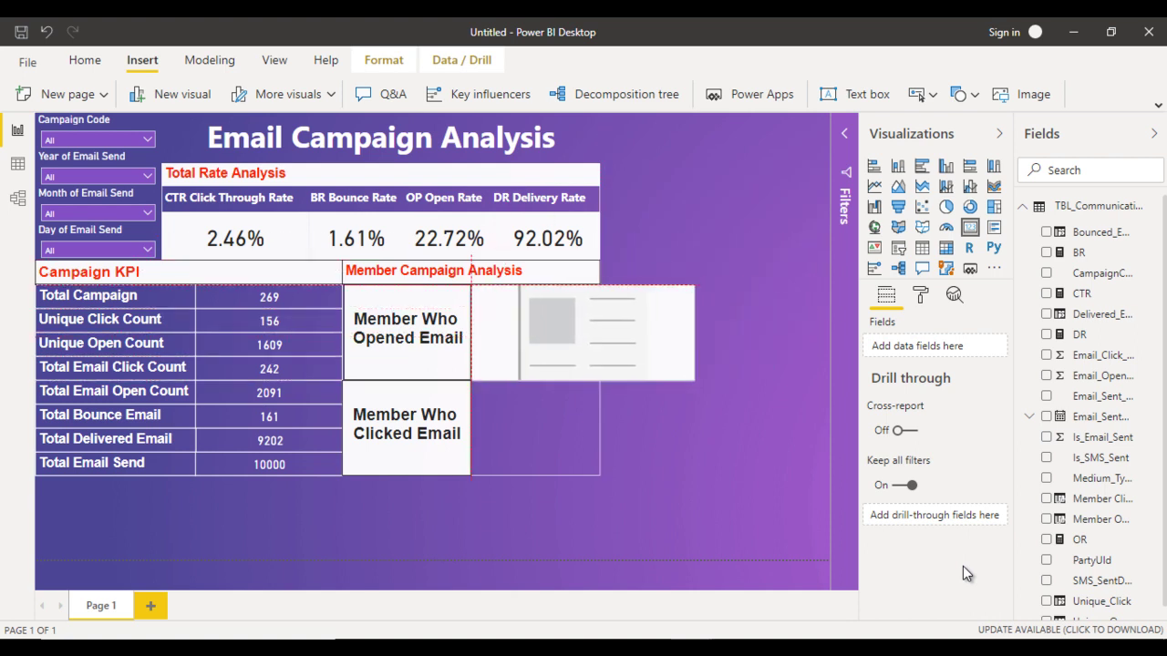
{"action": "left_click_drag", "start_coordinate": [695, 333], "coordinate": [600, 333]}
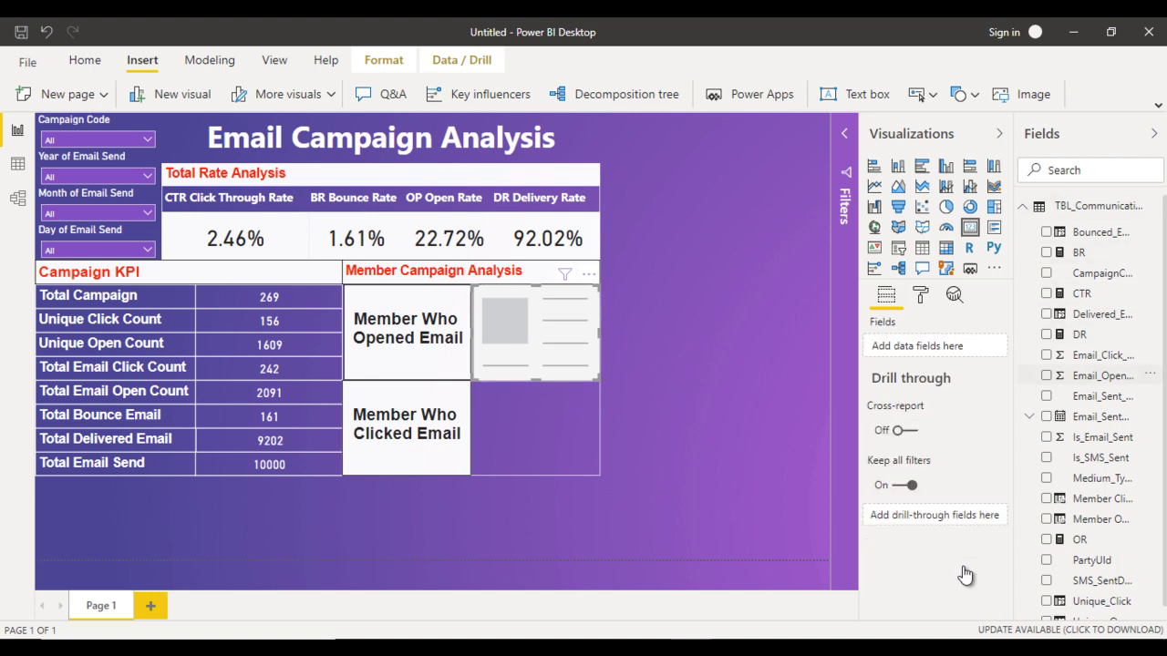
{"action": "scroll", "coordinate": [965, 574], "scroll_direction": "down", "scroll_amount": 1}
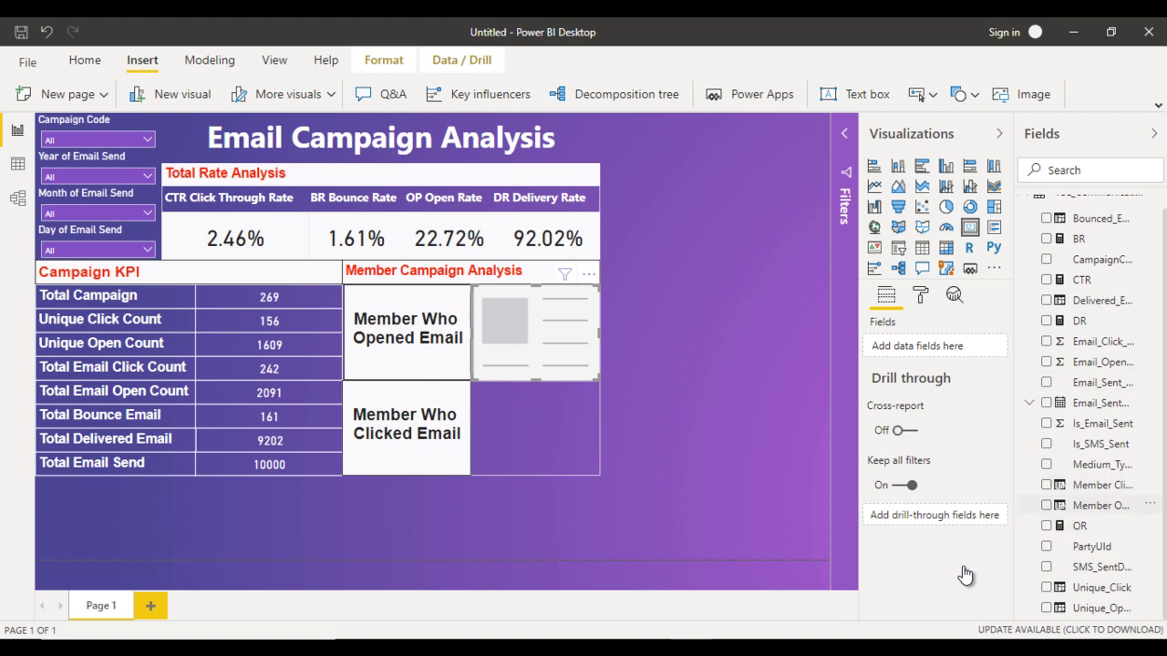
{"action": "left_click_drag", "start_coordinate": [1100, 505], "coordinate": [921, 346]}
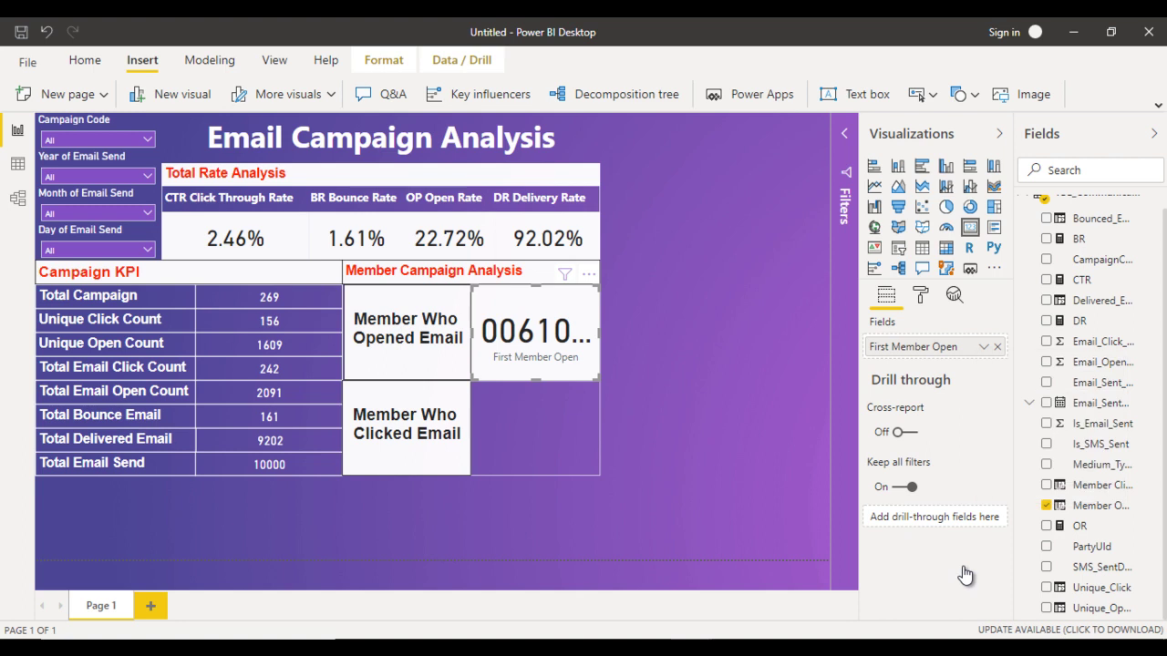
{"action": "left_click", "coordinate": [982, 346]}
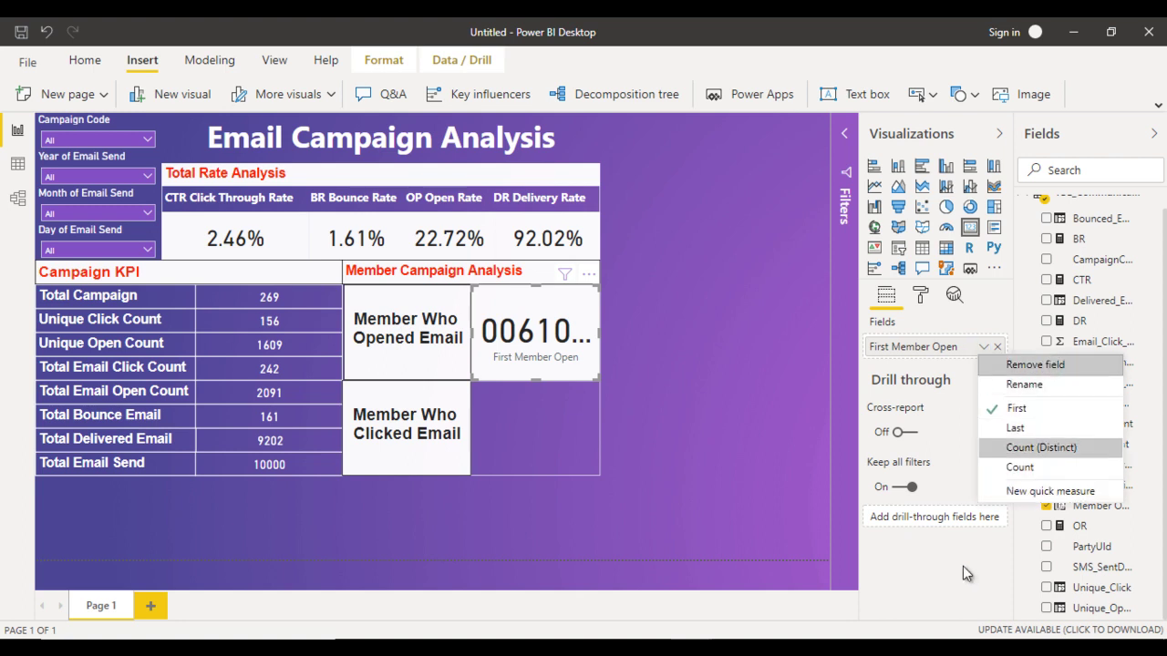
{"action": "key", "text": "Return"}
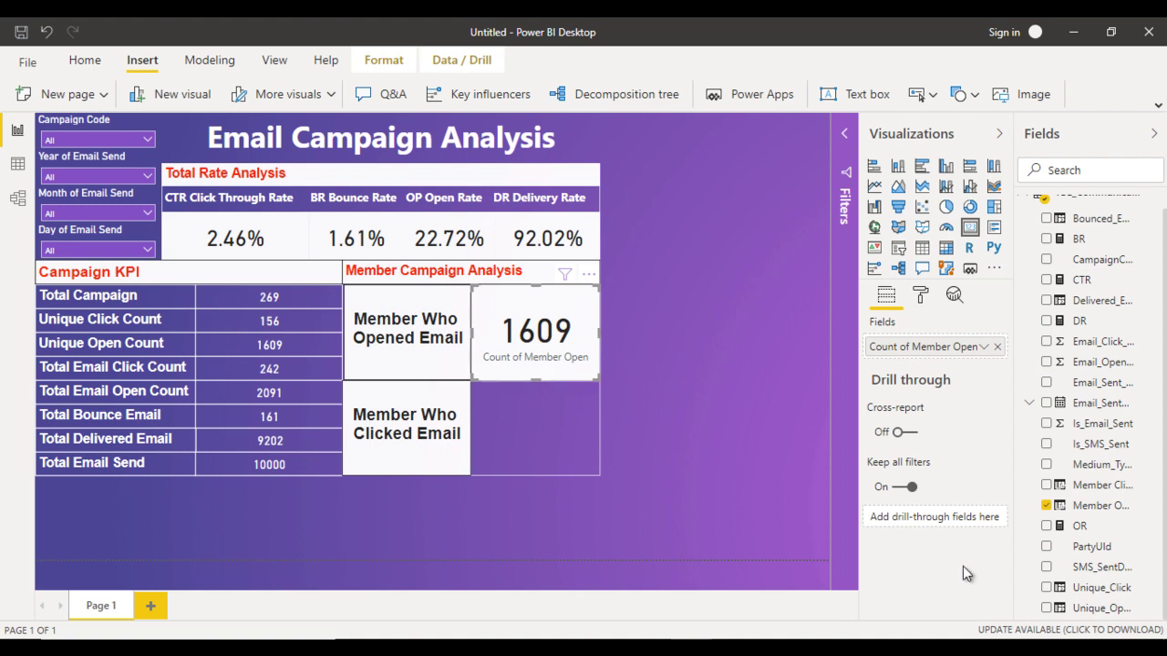
Step: Hide the card's category label and background and make its 1609 value white
{"action": "key", "text": "Right"}
{"action": "key", "text": "space"}
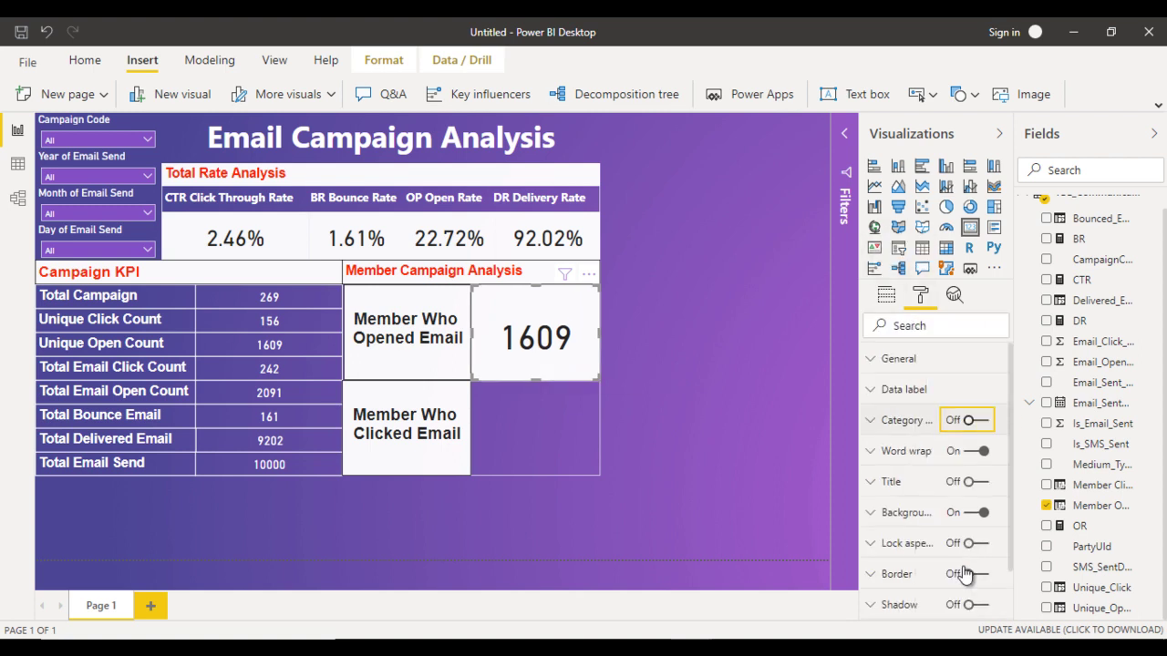
{"action": "key", "text": "Tab"}
{"action": "key", "text": "Tab"}
{"action": "key", "text": "Tab"}
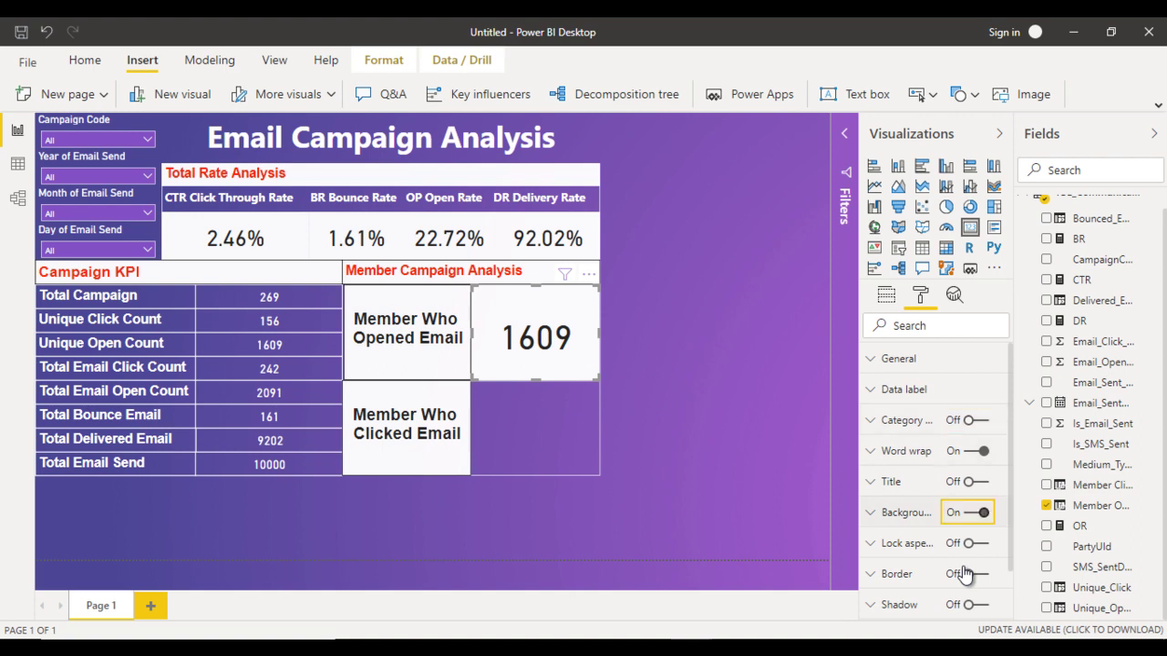
{"action": "key", "text": "space"}
{"action": "key", "text": "shift+Tab"}
{"action": "key", "text": "shift+Tab"}
{"action": "key", "text": "shift+Tab"}
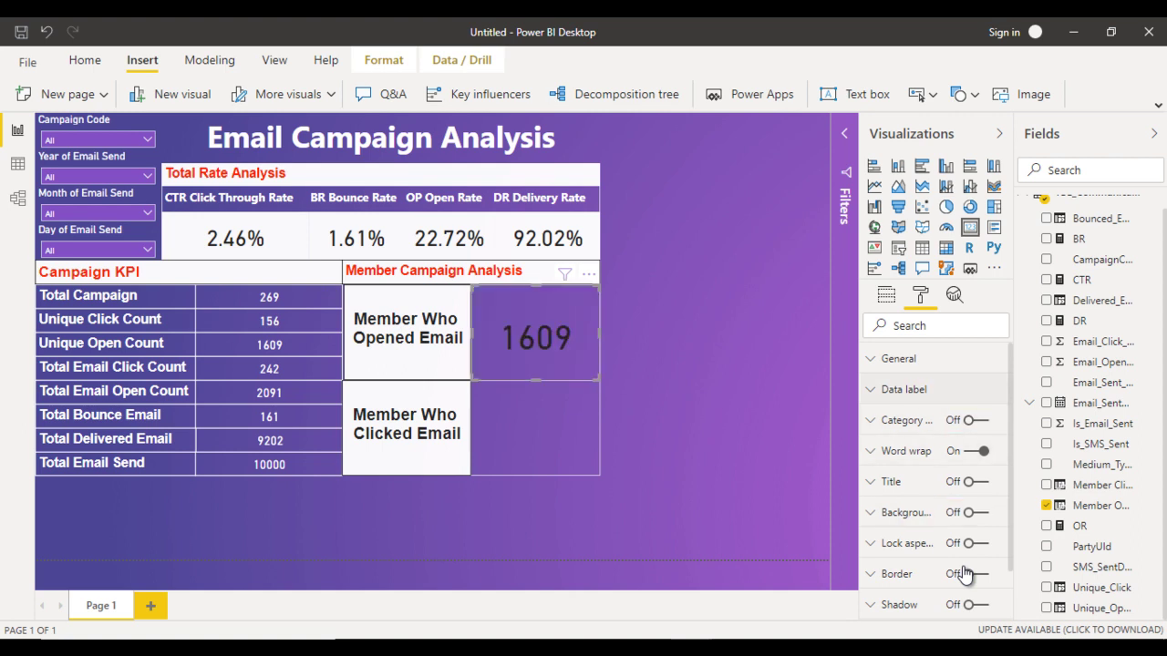
{"action": "key", "text": "Return"}
{"action": "key", "text": "Tab"}
{"action": "key", "text": "Return"}
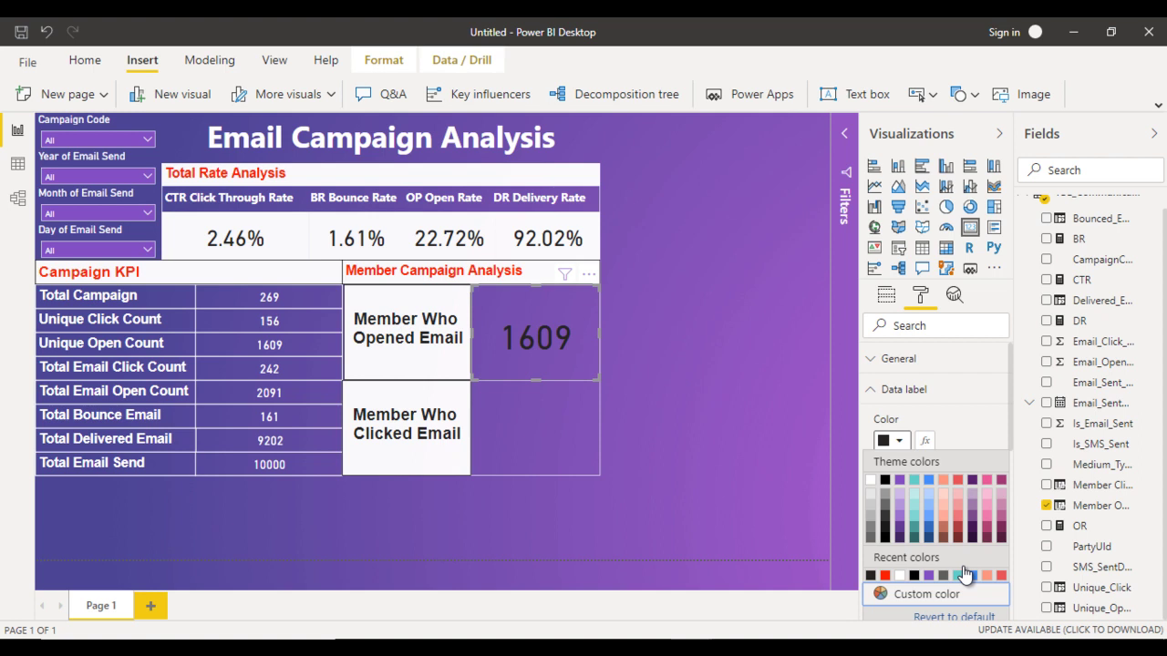
{"action": "left_click", "coordinate": [962, 569]}
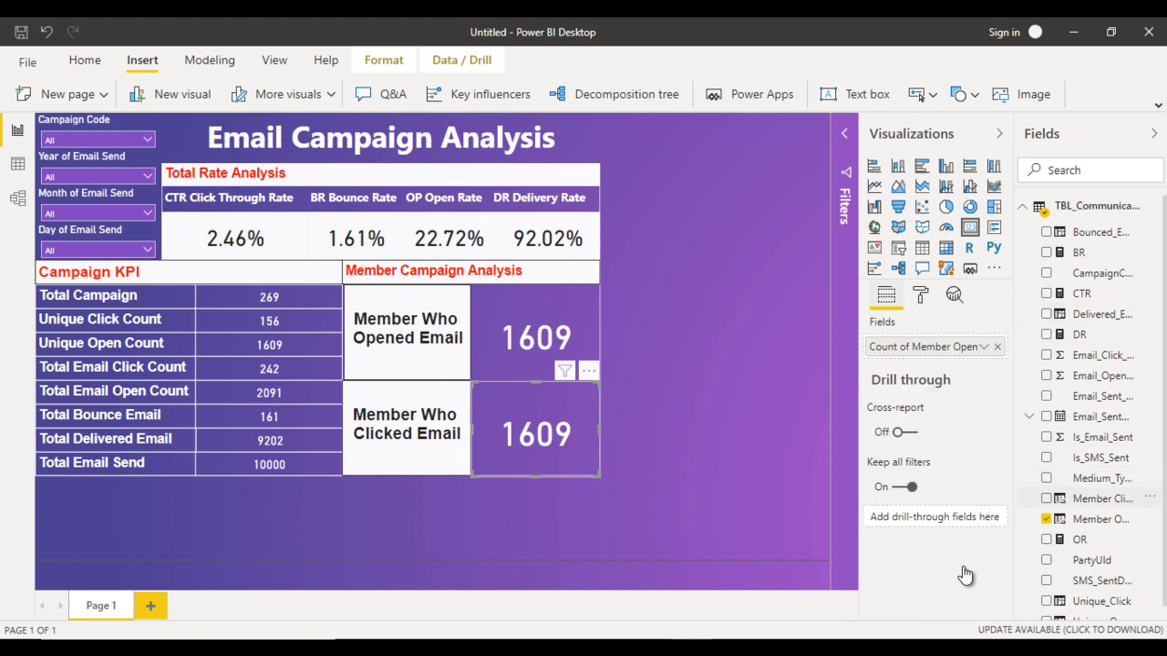
Step: Put Member Clicked in the lower card and set its aggregation to Count (156)
{"action": "left_click_drag", "start_coordinate": [1102, 498], "coordinate": [930, 347]}
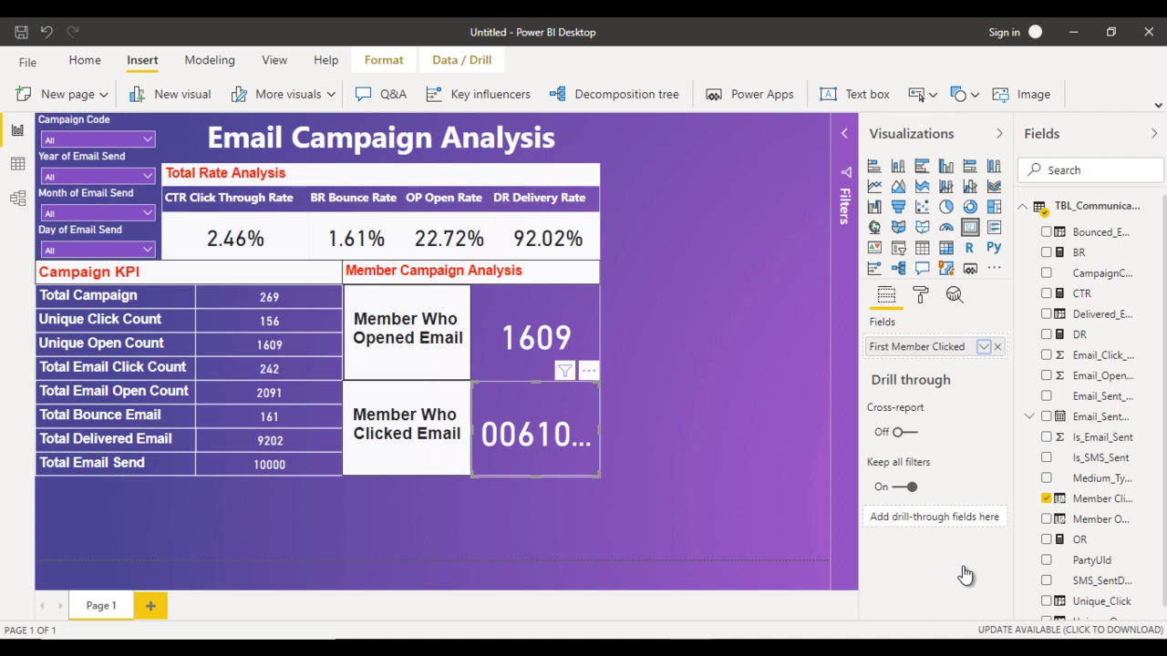
{"action": "left_click", "coordinate": [983, 346]}
{"action": "left_click", "coordinate": [1019, 467]}
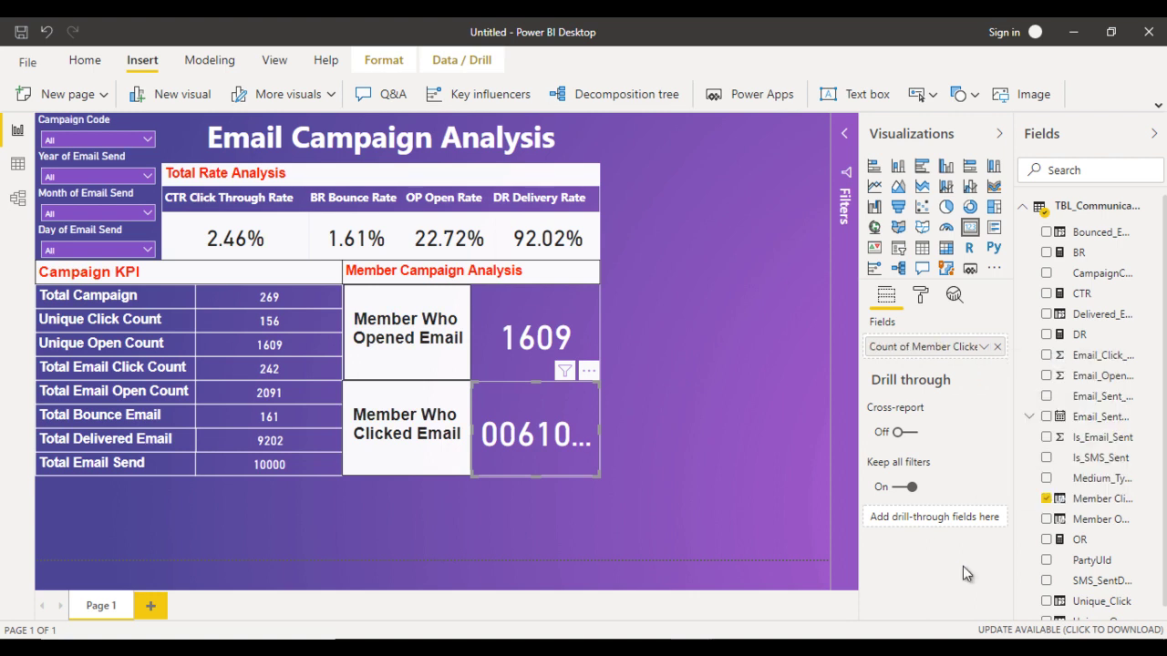
{"action": "key", "text": "Escape"}
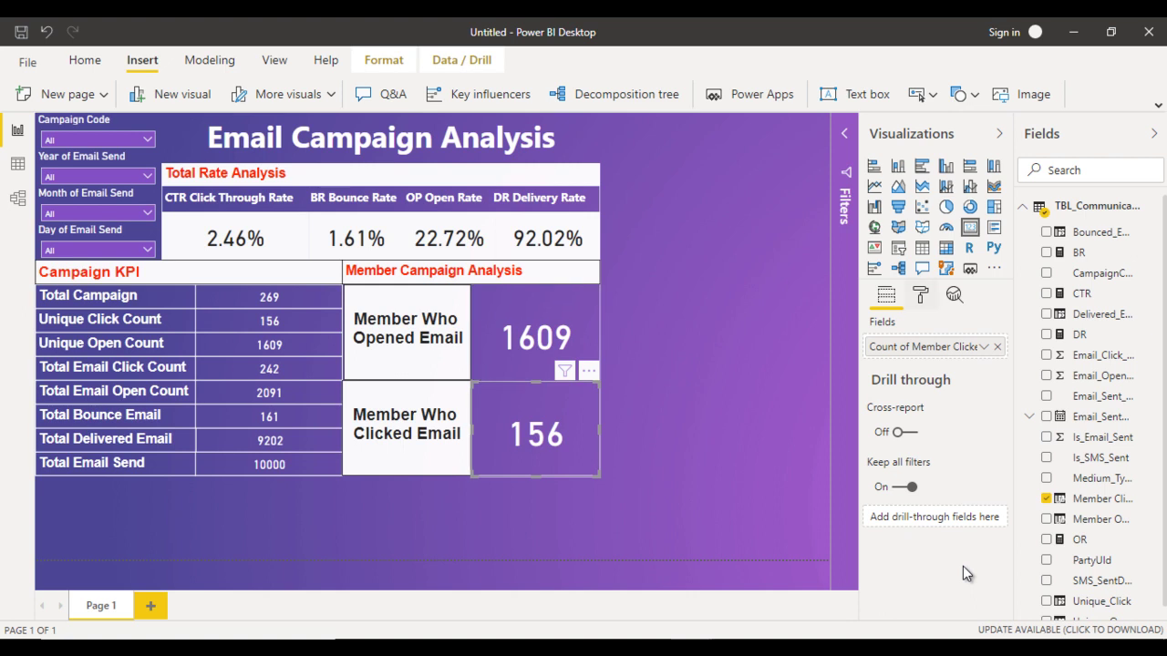
Step: Turn on a white border for the 156 card
{"action": "scroll", "coordinate": [965, 570], "scroll_direction": "down", "scroll_amount": 5}
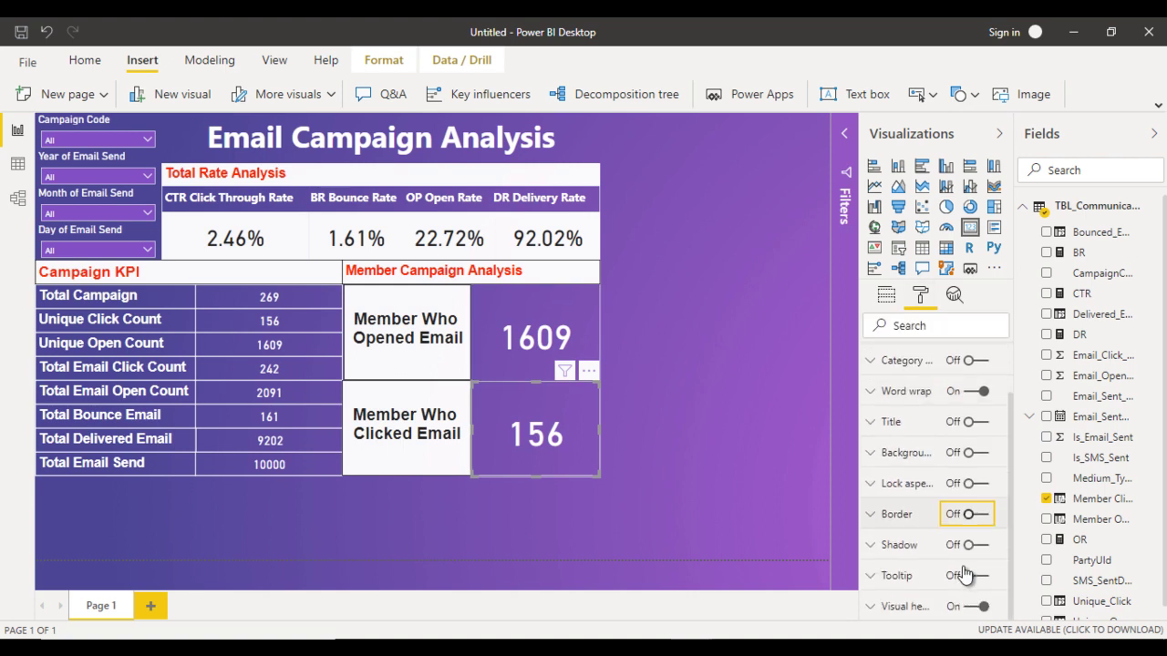
{"action": "key", "text": "space"}
{"action": "scroll", "coordinate": [965, 571], "scroll_direction": "down", "scroll_amount": 2}
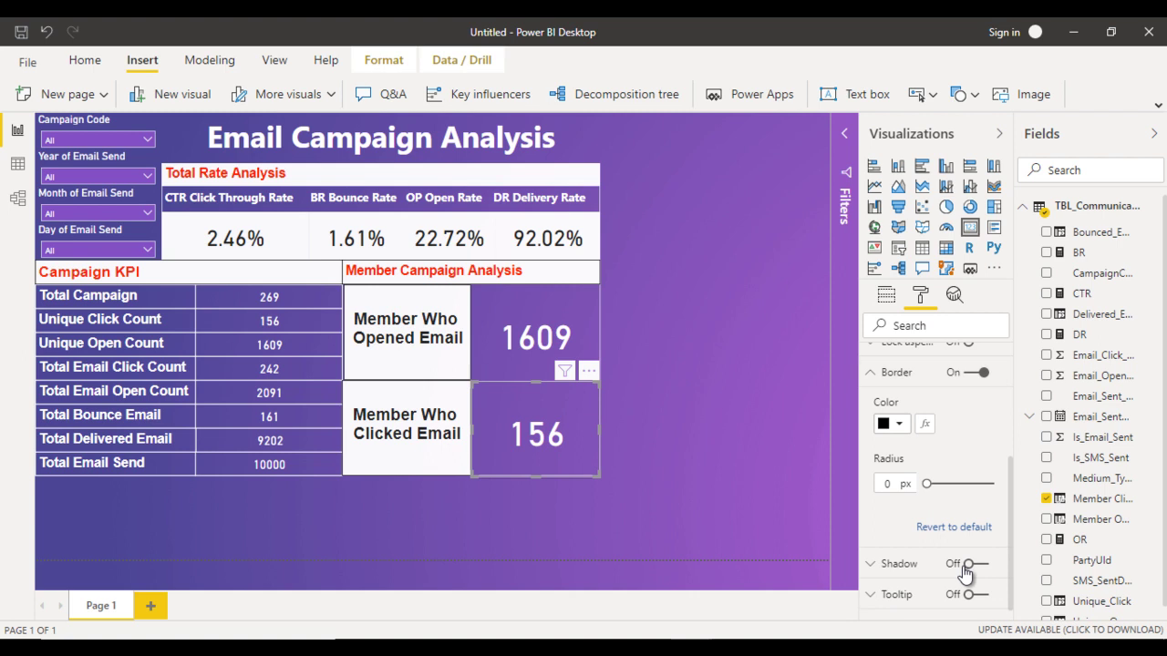
{"action": "key", "text": "Tab"}
{"action": "key", "text": "Return"}
{"action": "key", "text": "Left"}
{"action": "key", "text": "Return"}
Step: Turn on a white border for the 1609 card as well
{"action": "key", "text": "shift+Tab"}
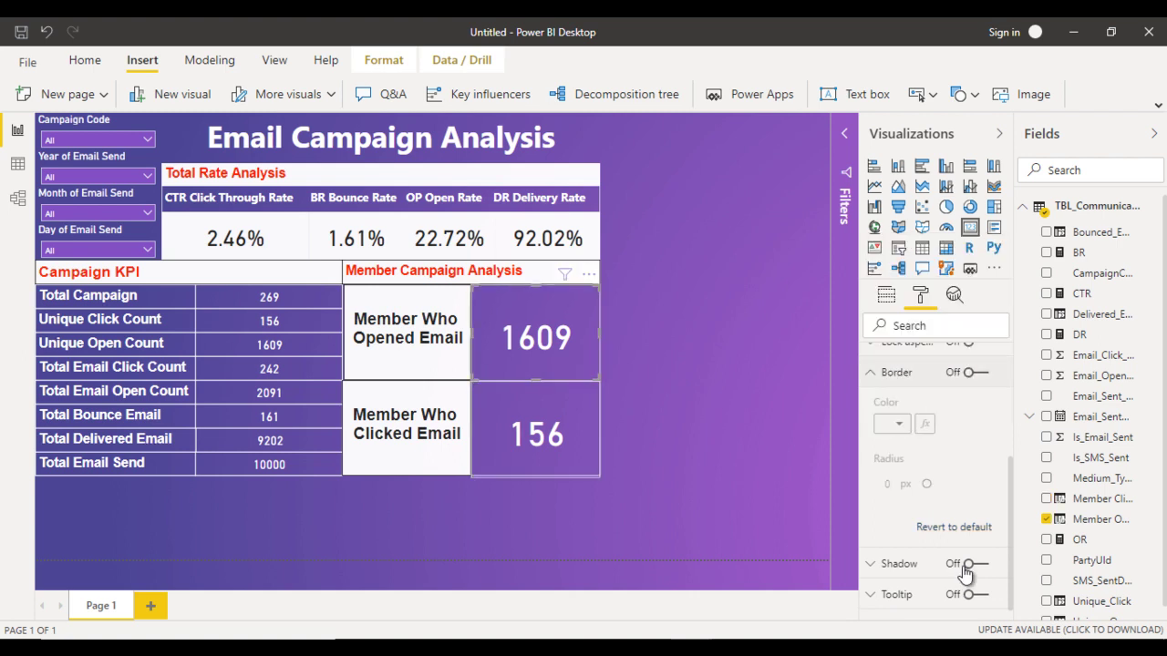
{"action": "key", "text": "space"}
{"action": "key", "text": "Tab"}
{"action": "key", "text": "Return"}
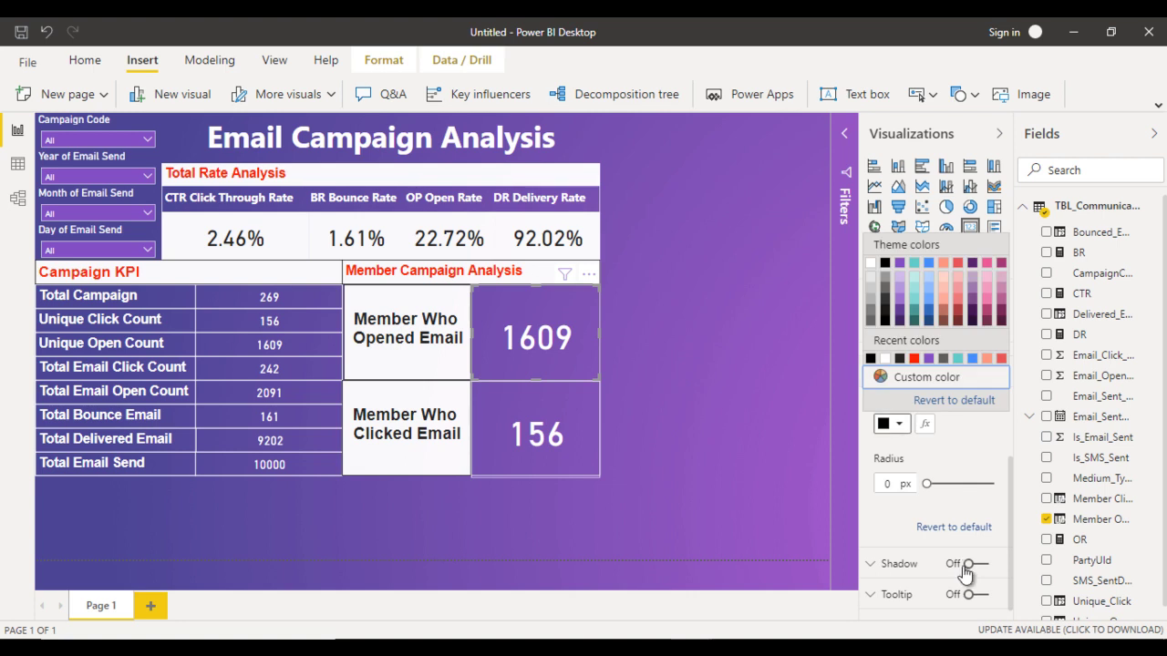
{"action": "key", "text": "Left"}
{"action": "key", "text": "Return"}
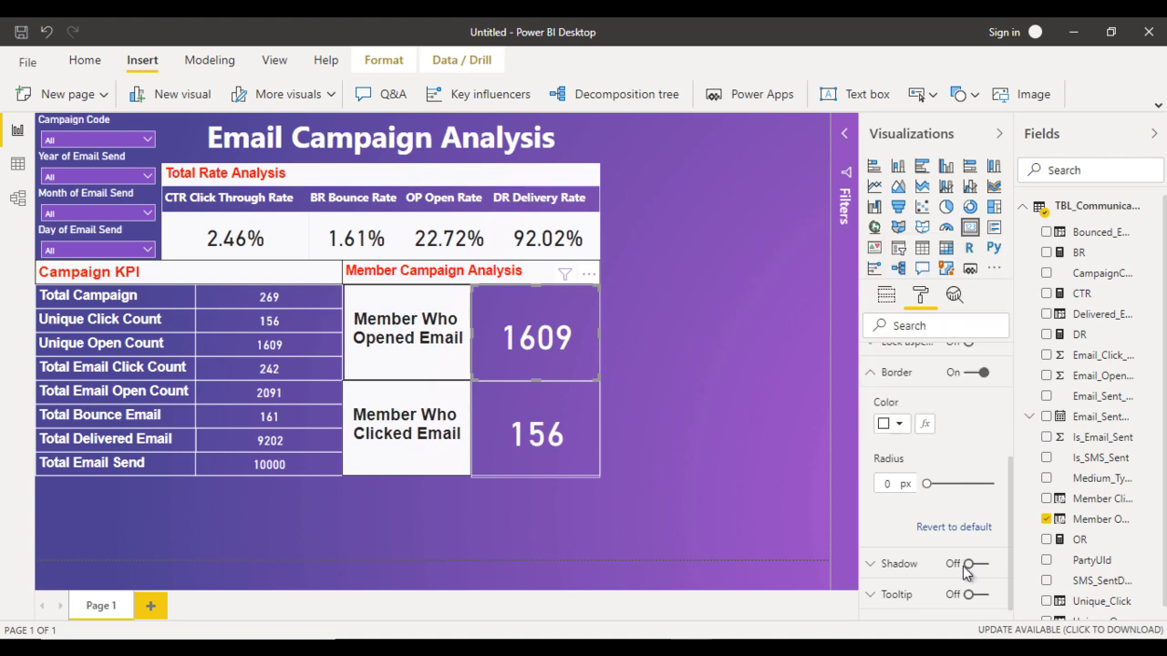
{"action": "key", "text": "Escape"}
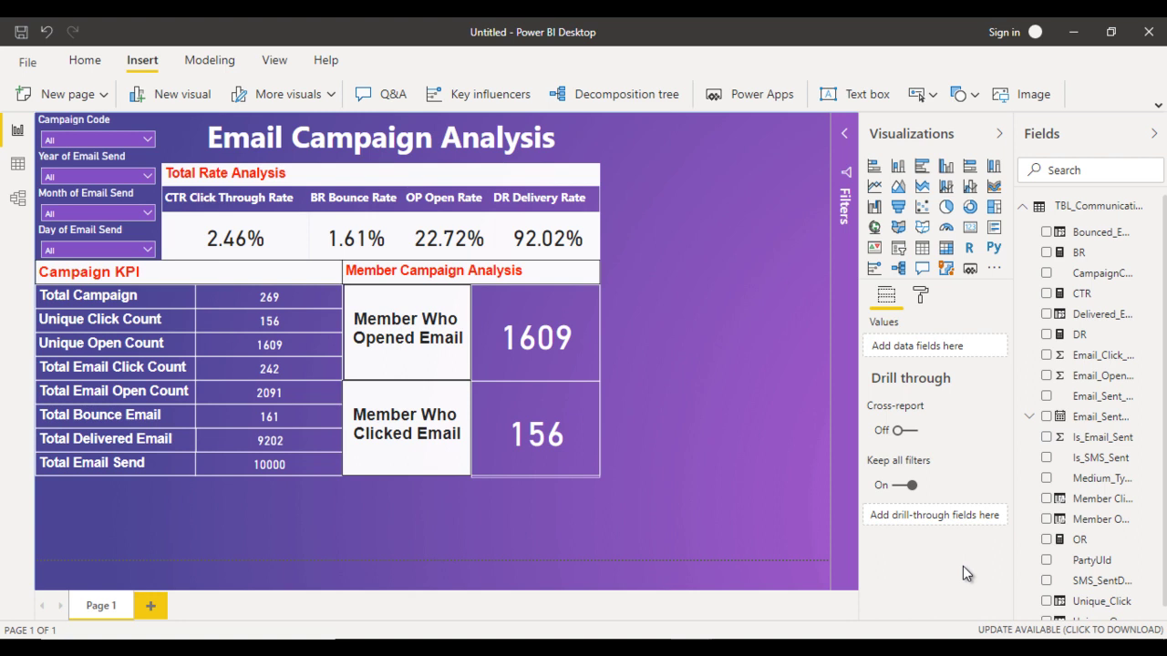
{"action": "key", "text": "alt+Tab"}
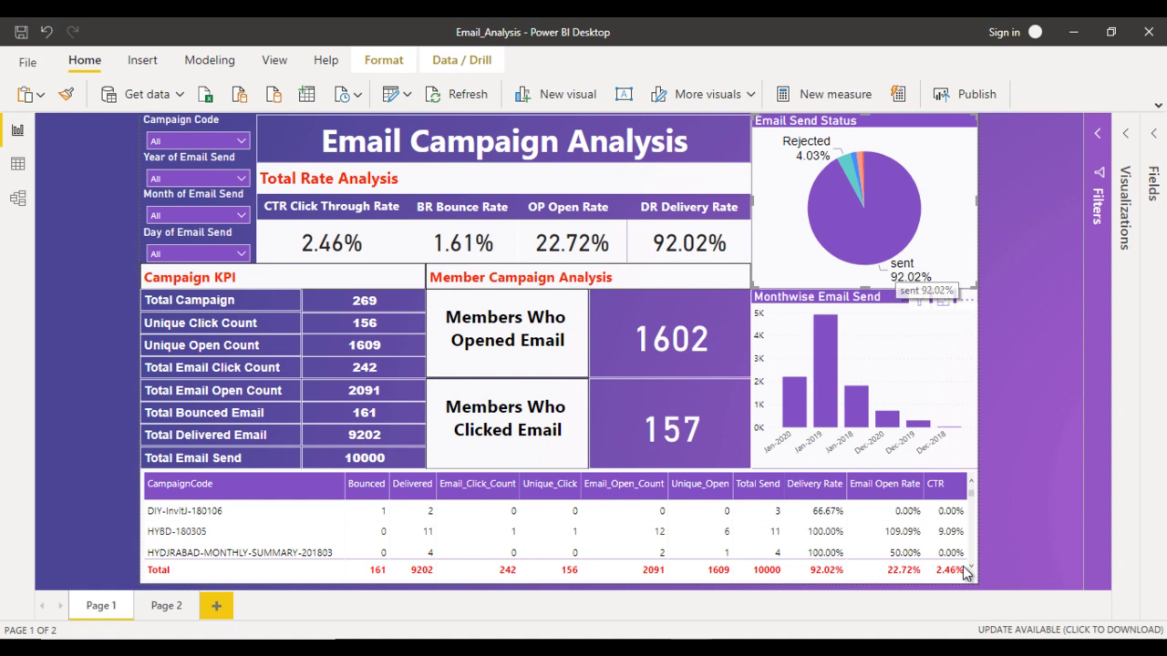
Step: Back in the Untitled report, insert a blank pie chart on the page
{"action": "key", "text": "alt+Tab"}
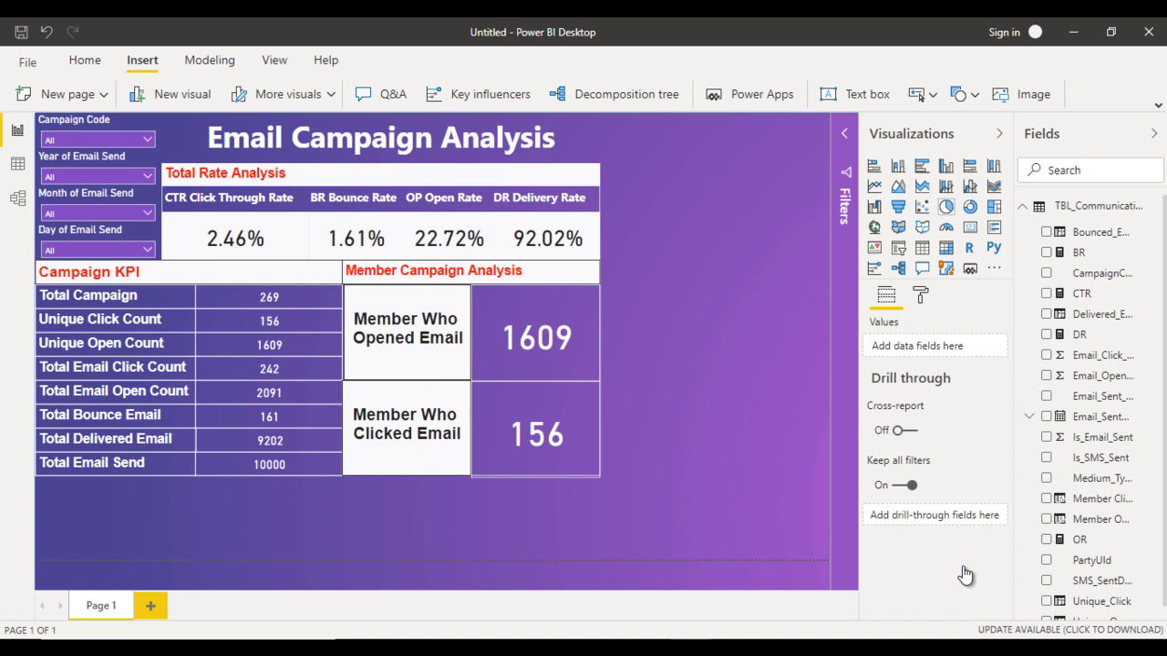
{"action": "left_click", "coordinate": [945, 206]}
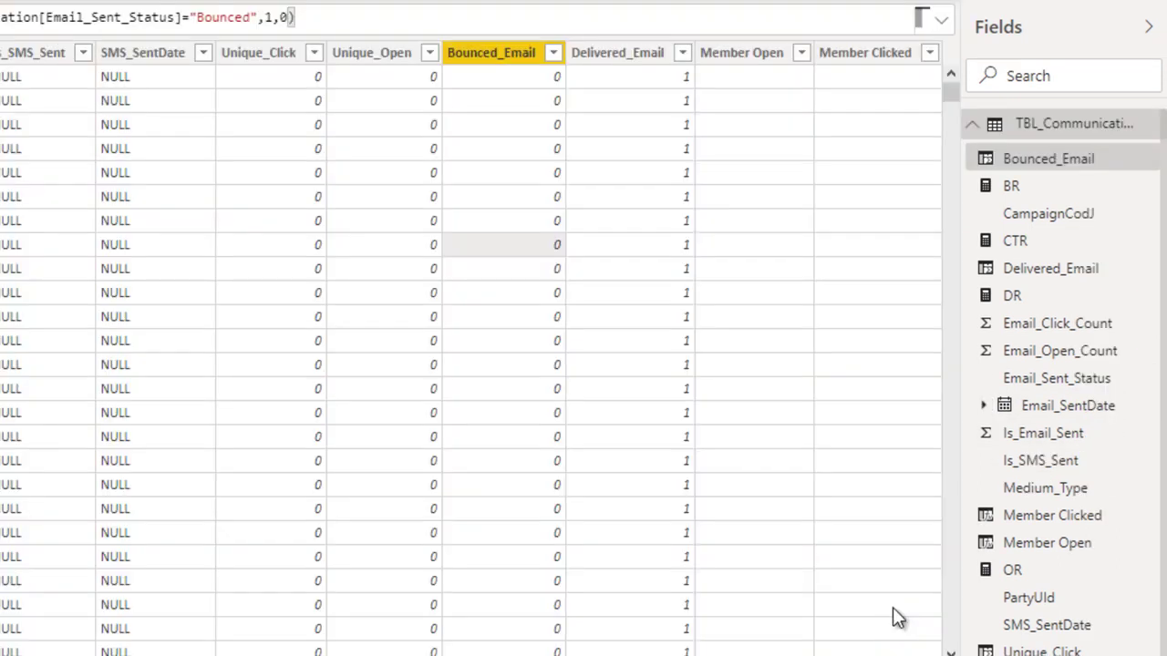
Step: In Data view, list Email_Sent_Status's distinct values, Bounced through soft-bounced
{"action": "scroll", "coordinate": [893, 607], "scroll_direction": "left", "scroll_amount": 5}
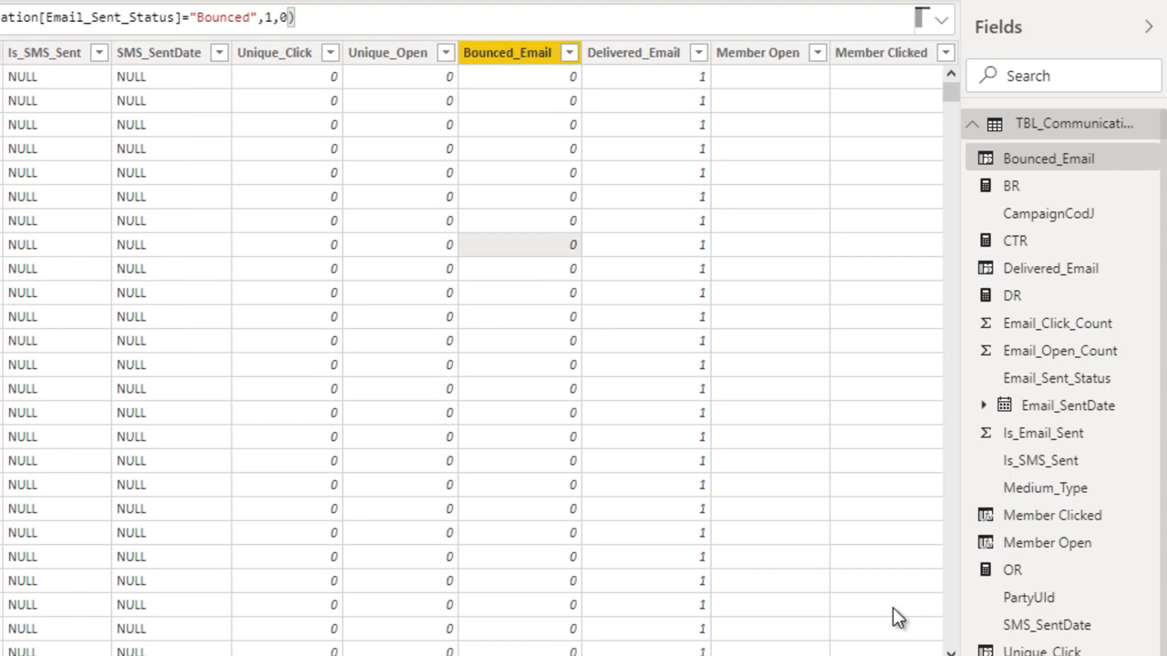
{"action": "scroll", "coordinate": [892, 607], "scroll_direction": "left", "scroll_amount": 5}
{"action": "scroll", "coordinate": [892, 607], "scroll_direction": "left", "scroll_amount": 2}
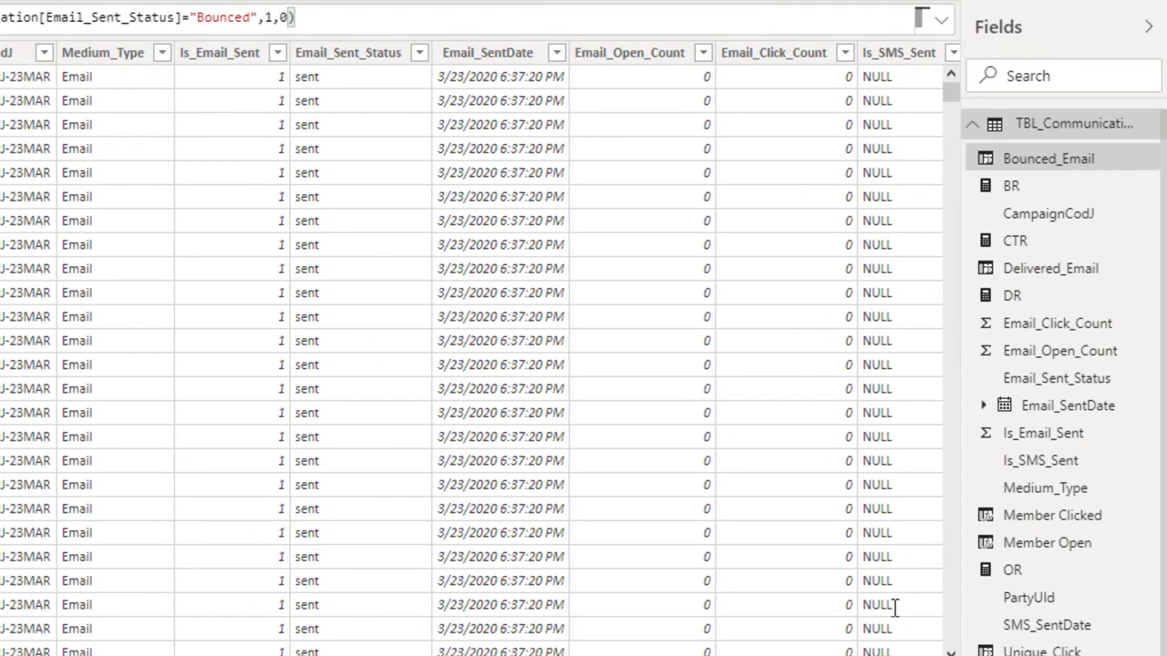
{"action": "left_click", "coordinate": [420, 52]}
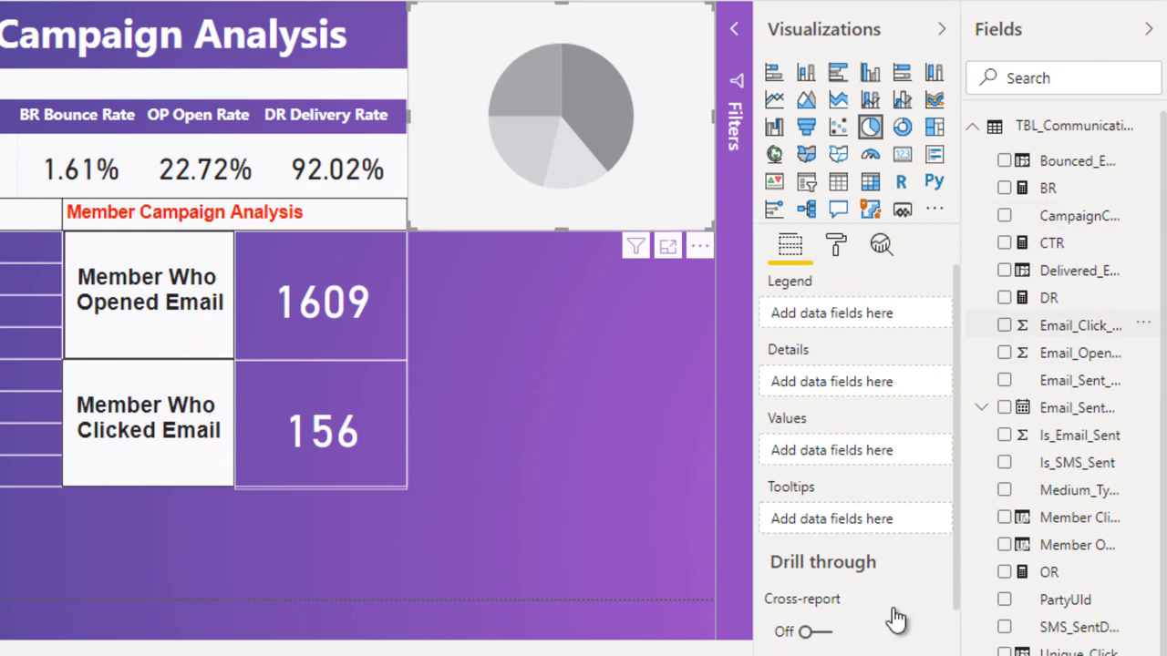
Step: Build the pie with Email_Sent_Status as legend and Count of CampaignCodJ as values
{"action": "left_click_drag", "start_coordinate": [1080, 380], "coordinate": [848, 314]}
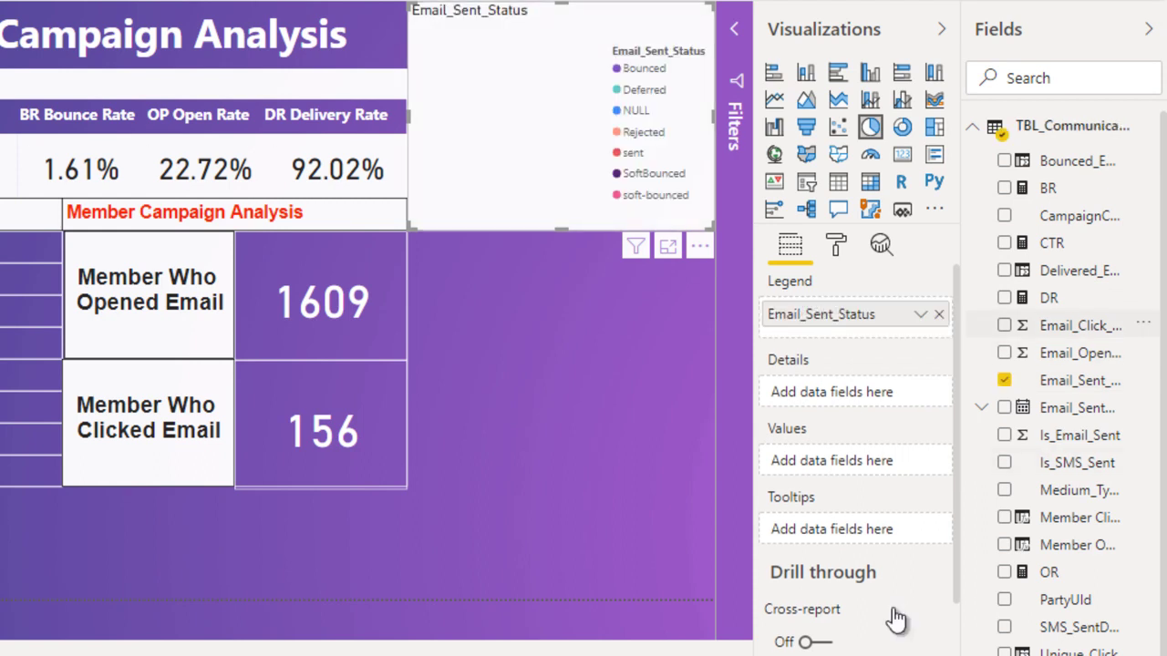
{"action": "left_click_drag", "start_coordinate": [1080, 216], "coordinate": [855, 460]}
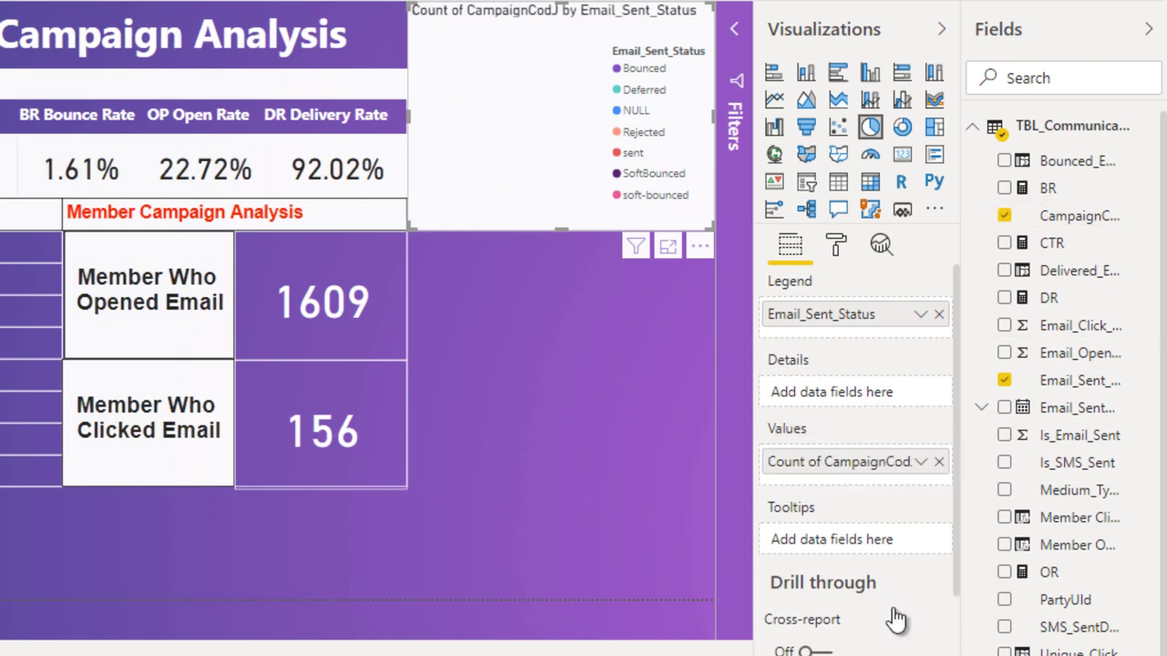
{"action": "left_click", "coordinate": [920, 461]}
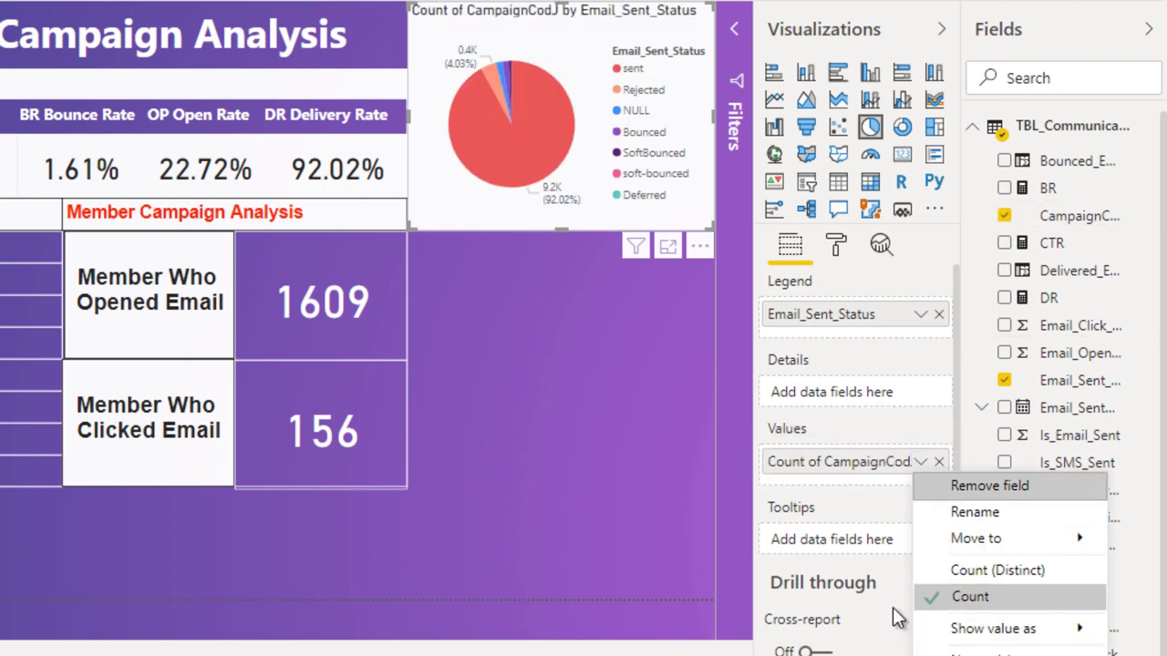
{"action": "left_click", "coordinate": [957, 596]}
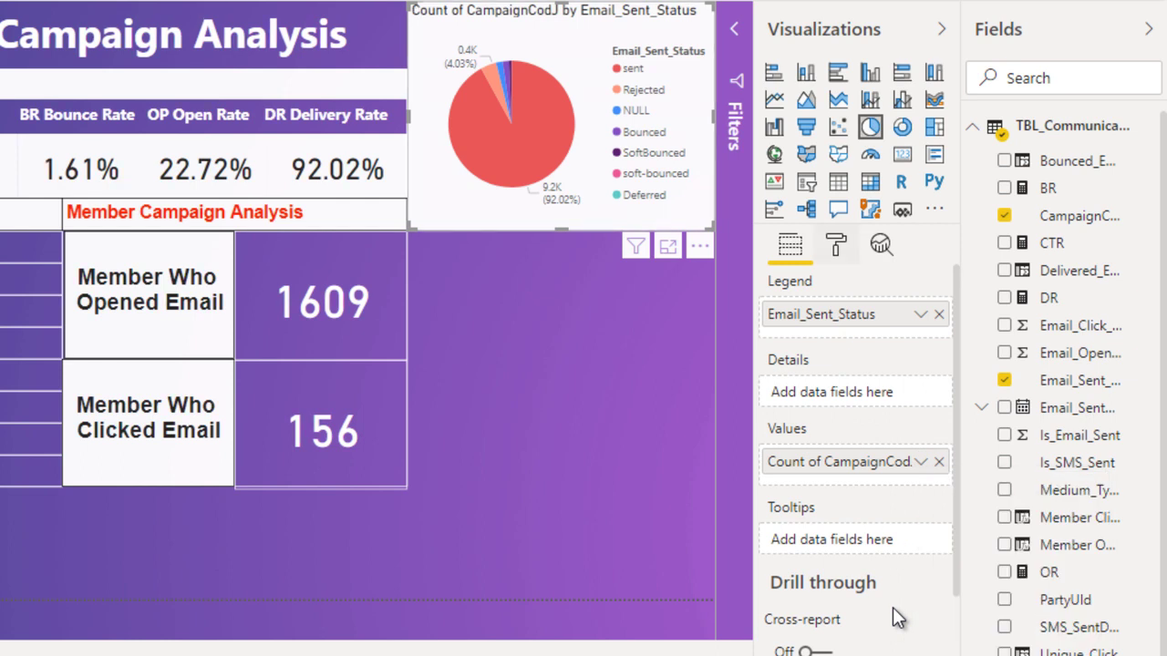
{"action": "left_click", "coordinate": [835, 244]}
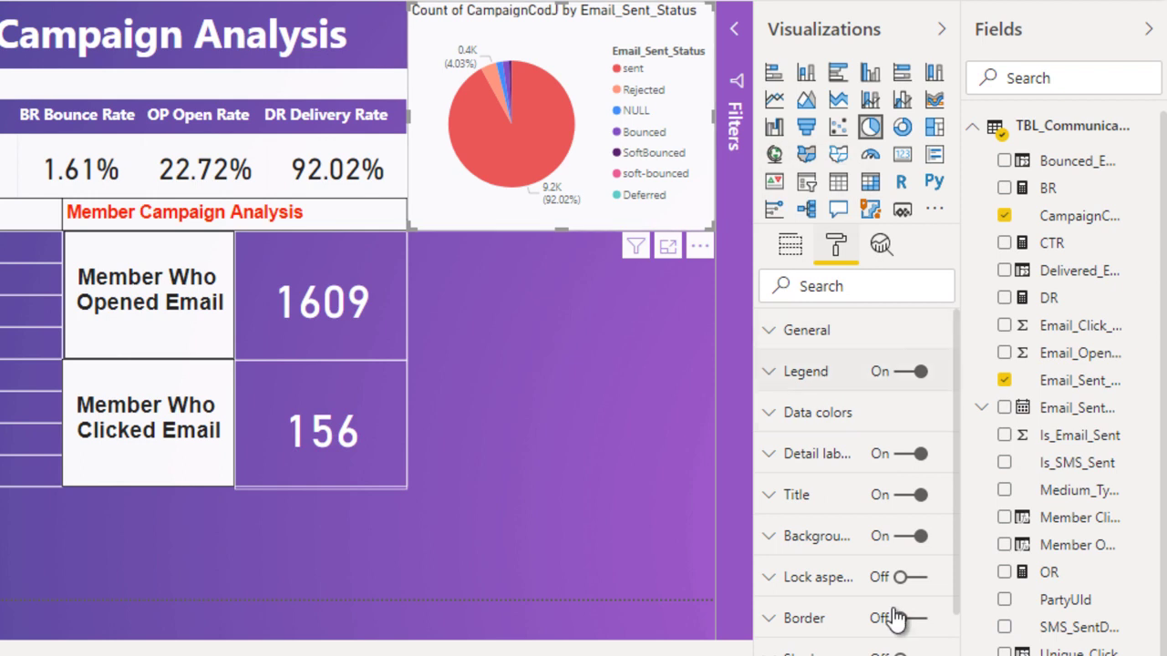
Step: Hide the pie legend and set detail labels to Category, percent of total
{"action": "key", "text": "space"}
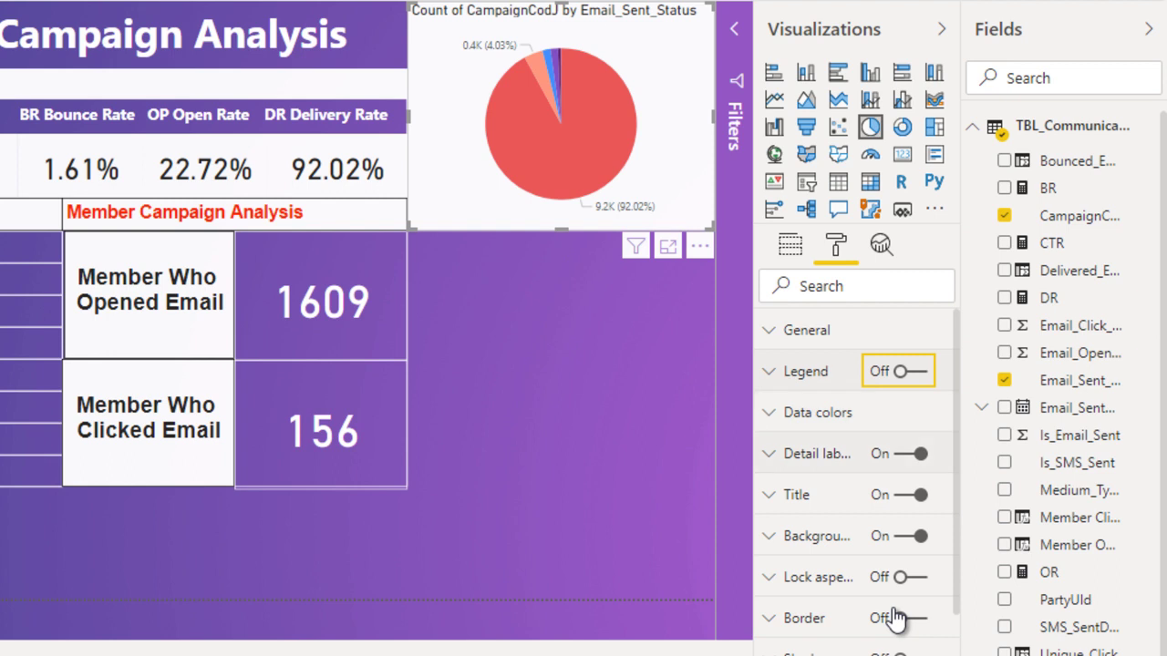
{"action": "key", "text": "Tab"}
{"action": "key", "text": "Tab"}
{"action": "key", "text": "Return"}
{"action": "scroll", "coordinate": [885, 607], "scroll_direction": "down", "scroll_amount": 2}
{"action": "key", "text": "alt+Down"}
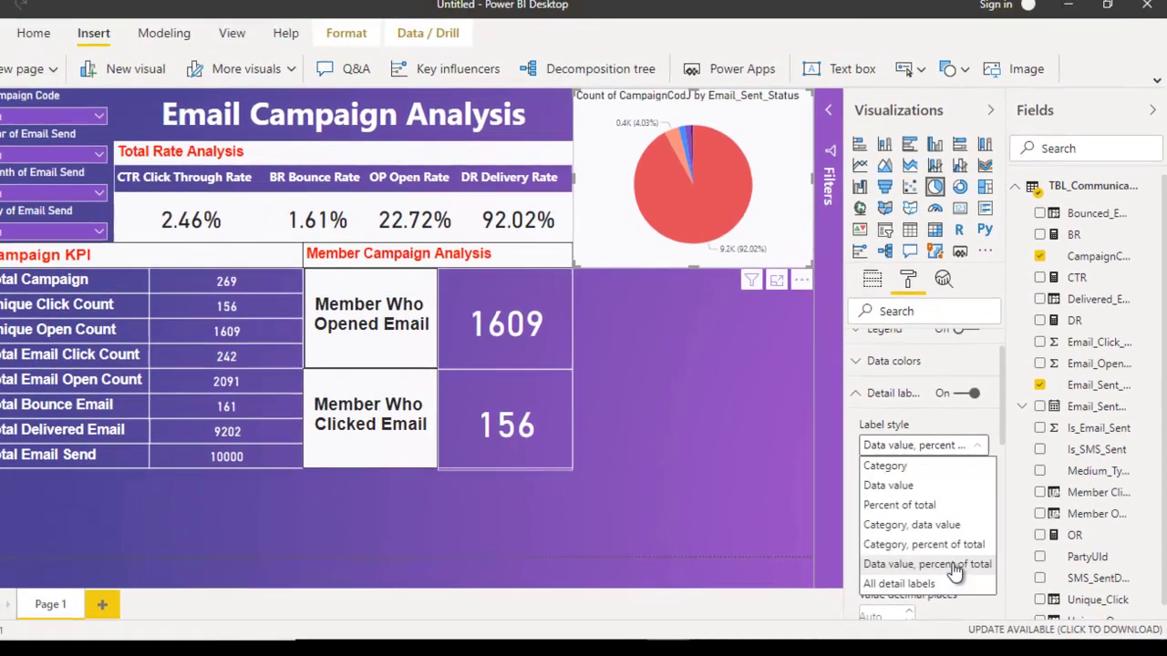
{"action": "key", "text": "Down"}
{"action": "key", "text": "Down"}
{"action": "key", "text": "Down"}
{"action": "key", "text": "Down"}
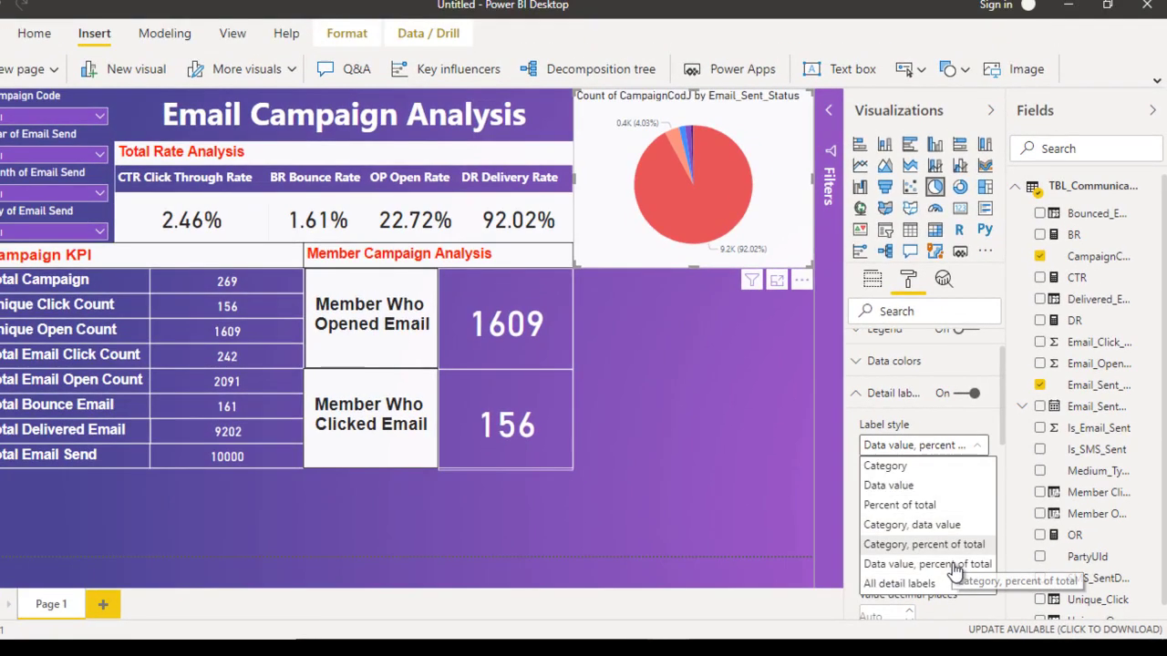
{"action": "key", "text": "Return"}
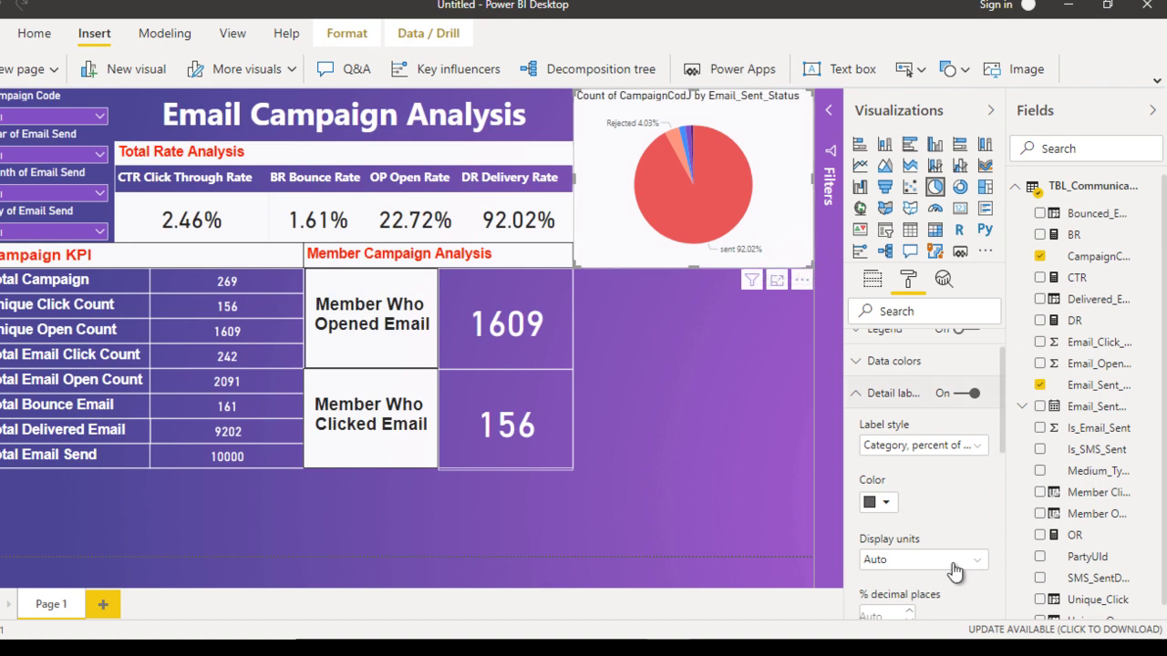
Step: Colour the sent slice purple and the Rejected slice red
{"action": "scroll", "coordinate": [954, 570], "scroll_direction": "up", "scroll_amount": 1}
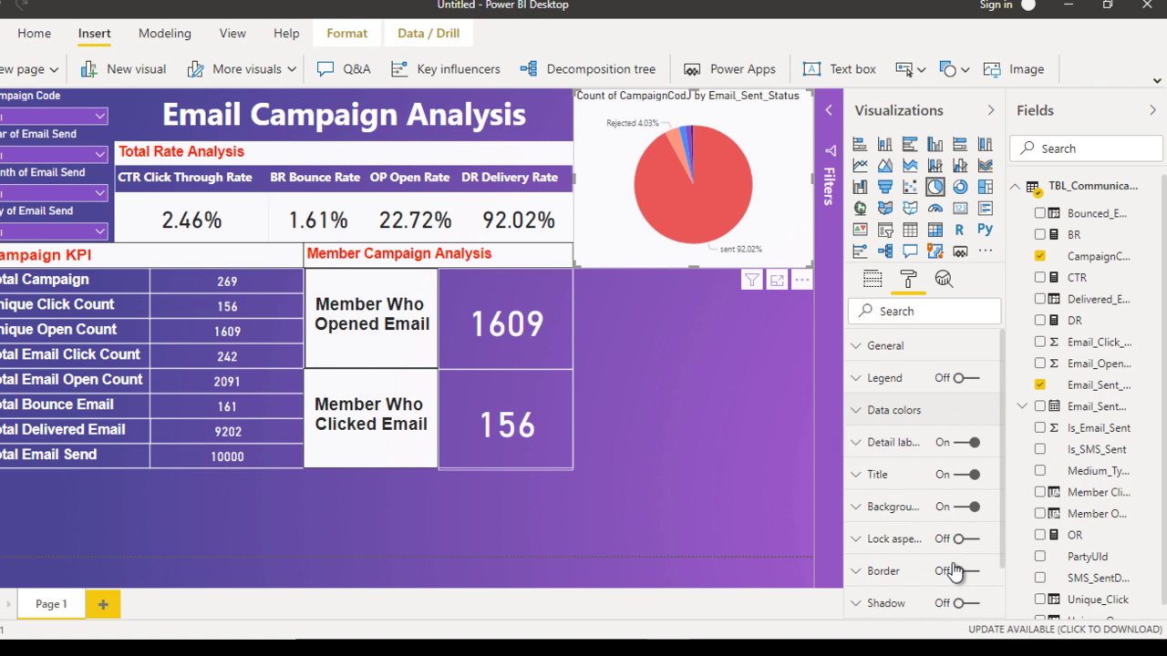
{"action": "scroll", "coordinate": [954, 570], "scroll_direction": "down", "scroll_amount": 2}
{"action": "scroll", "coordinate": [954, 570], "scroll_direction": "down", "scroll_amount": 1}
{"action": "scroll", "coordinate": [954, 570], "scroll_direction": "up", "scroll_amount": 2}
{"action": "scroll", "coordinate": [954, 570], "scroll_direction": "up", "scroll_amount": 1}
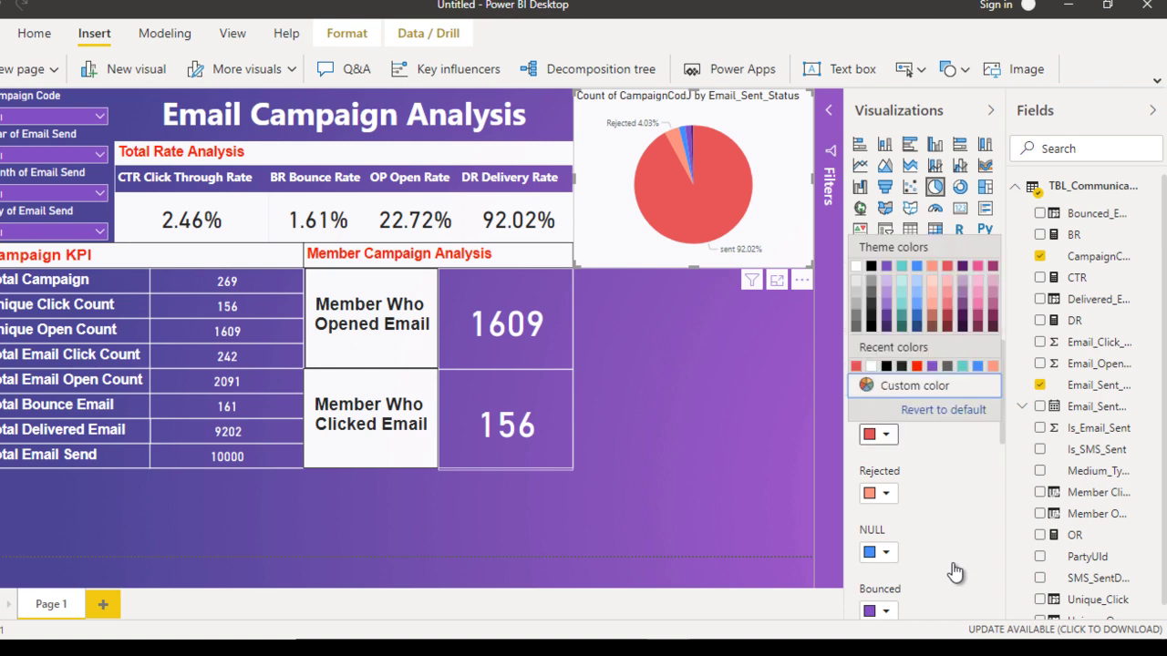
{"action": "left_click", "coordinate": [931, 365]}
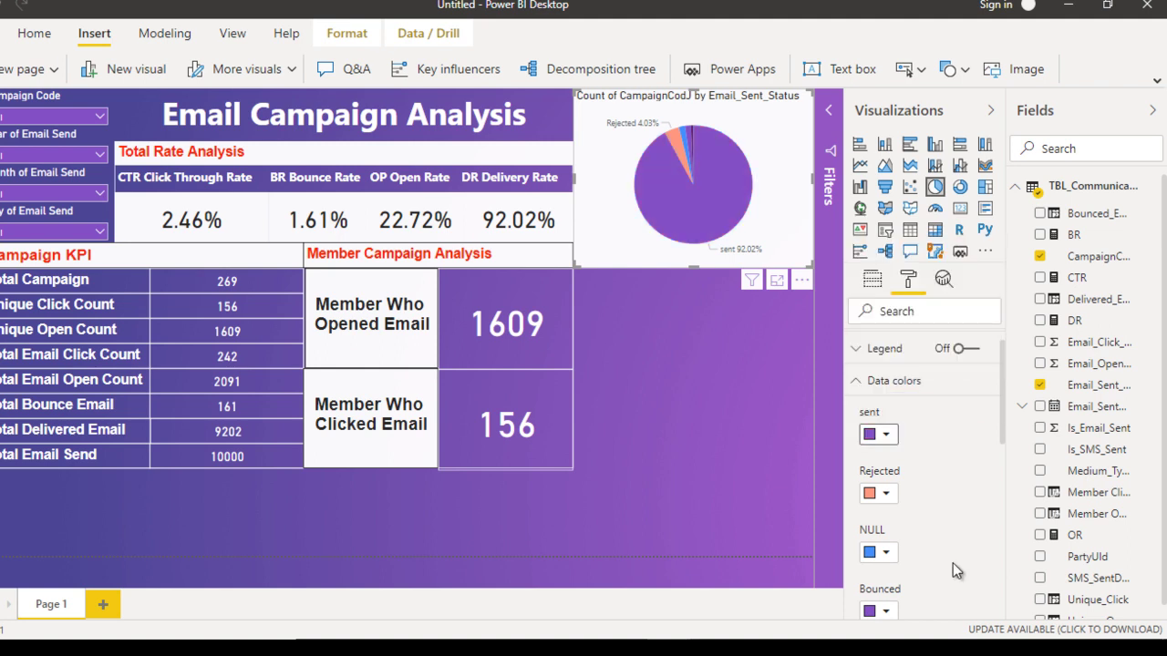
{"action": "left_click", "coordinate": [884, 494]}
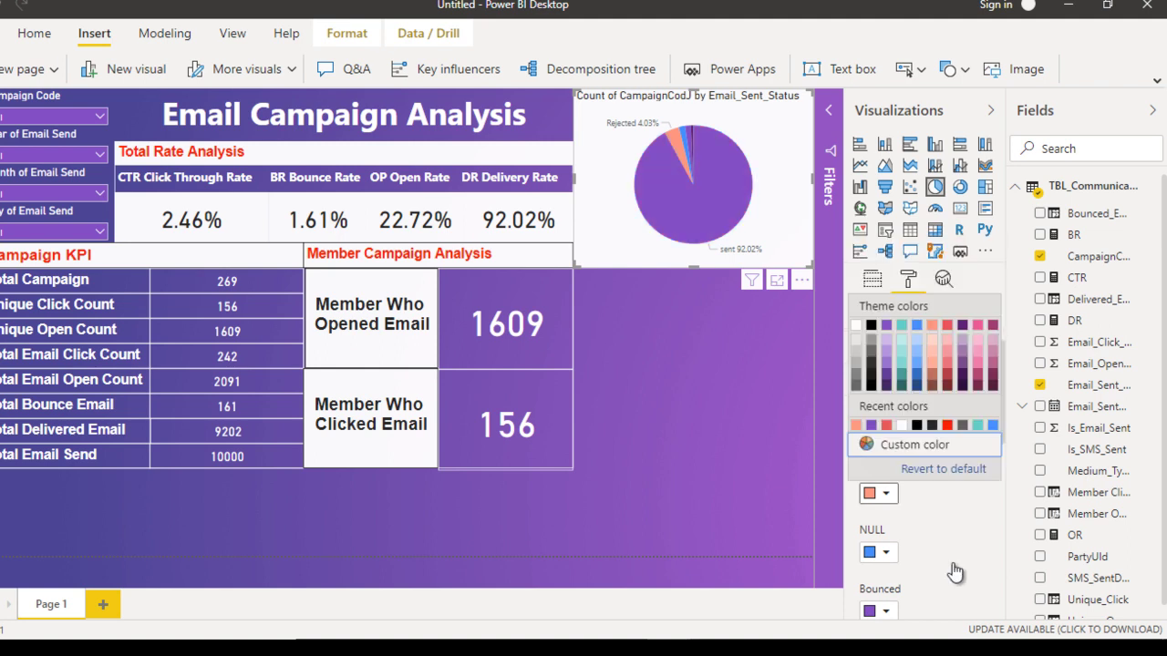
{"action": "left_click", "coordinate": [946, 425]}
Step: Colour the Bounced slice yellow, SoftBounced black and soft-bounced a darker pink
{"action": "scroll", "coordinate": [954, 571], "scroll_direction": "down", "scroll_amount": 1}
{"action": "scroll", "coordinate": [955, 571], "scroll_direction": "down", "scroll_amount": 1}
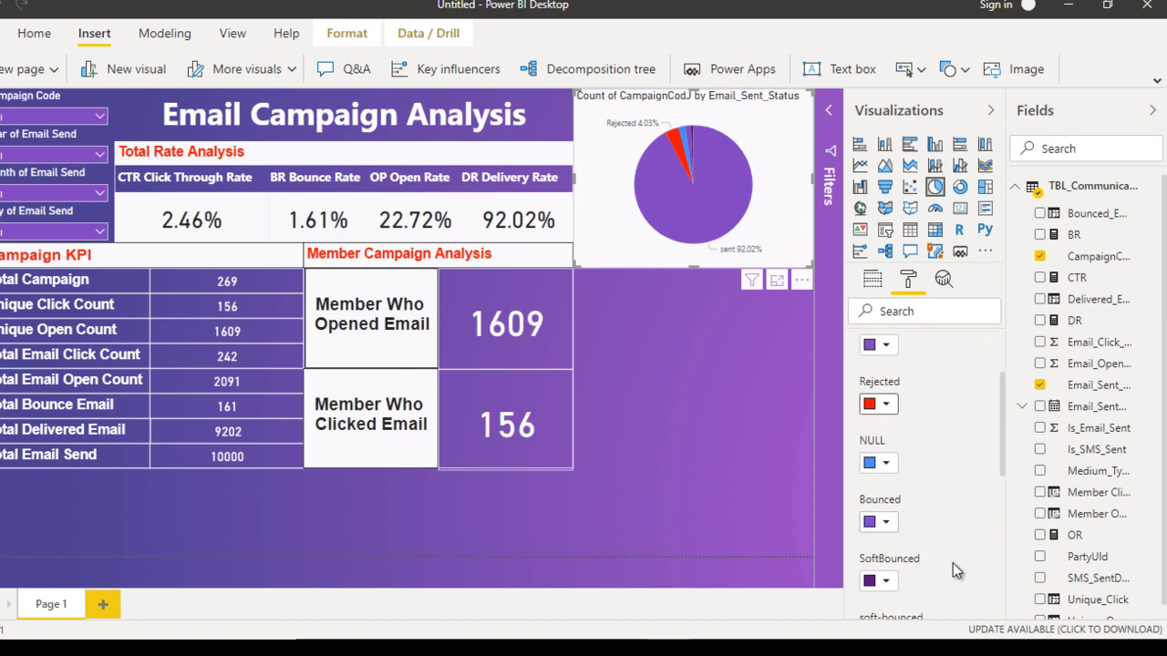
{"action": "scroll", "coordinate": [954, 571], "scroll_direction": "down", "scroll_amount": 2}
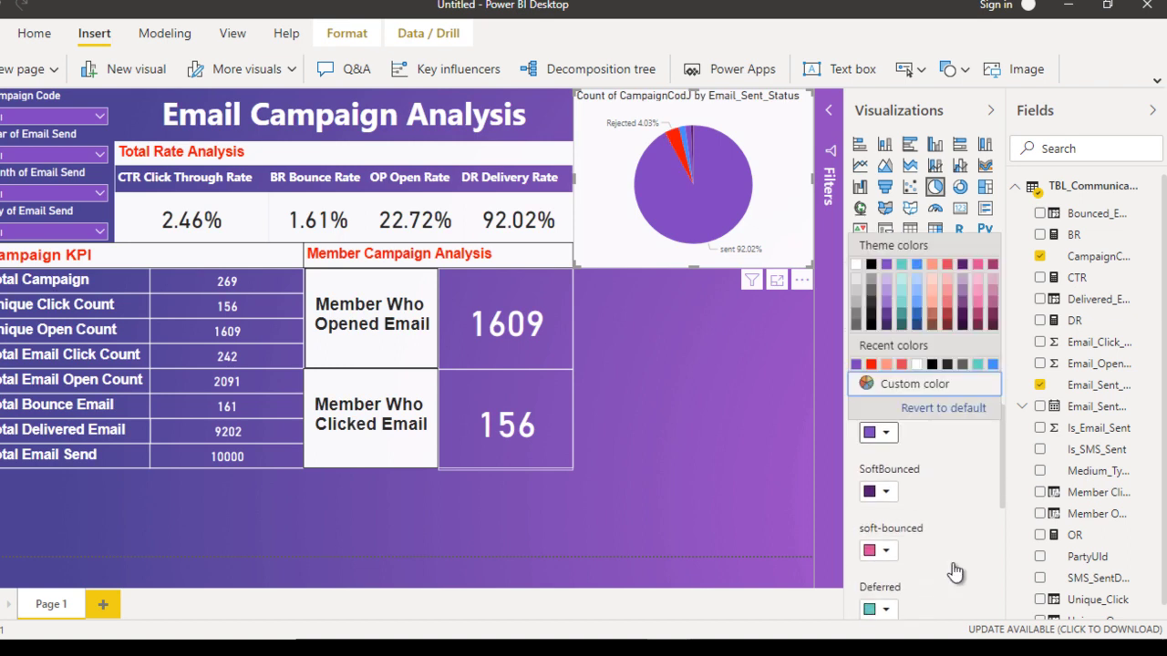
{"action": "key", "text": "Return"}
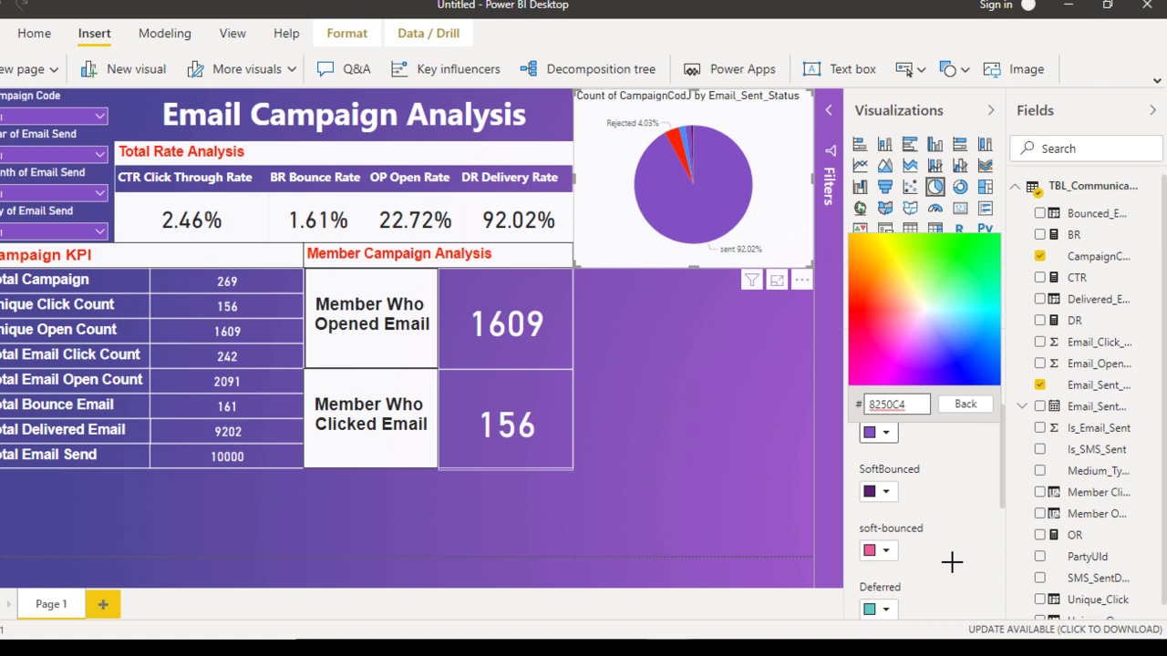
{"action": "left_click", "coordinate": [952, 561]}
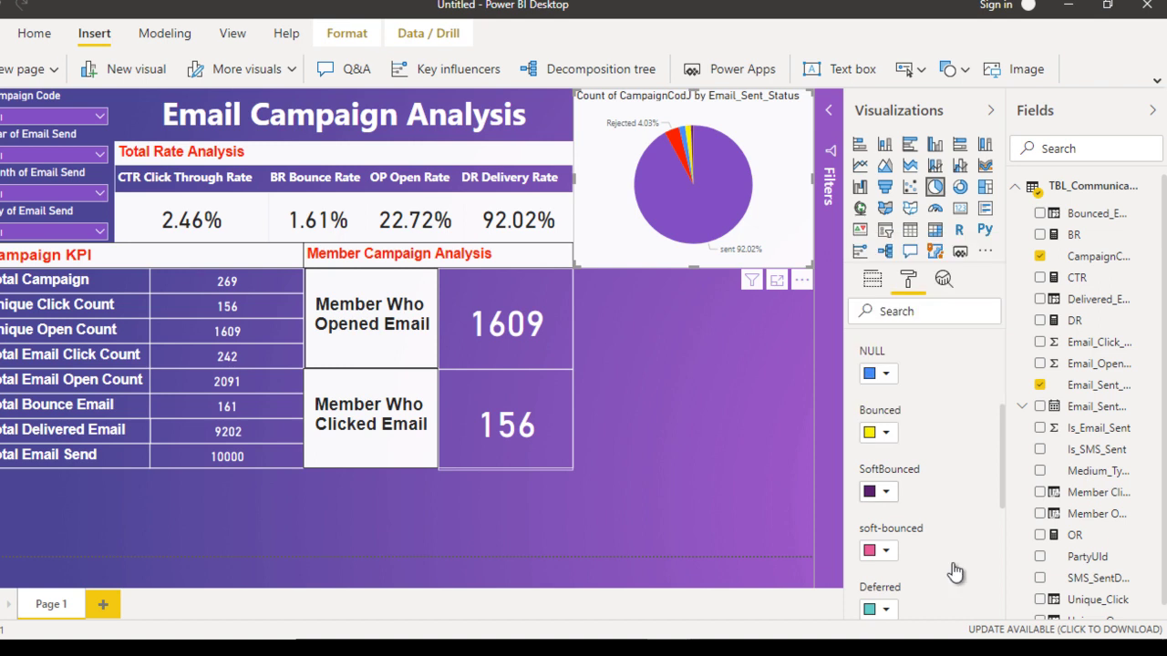
{"action": "key", "text": "Return"}
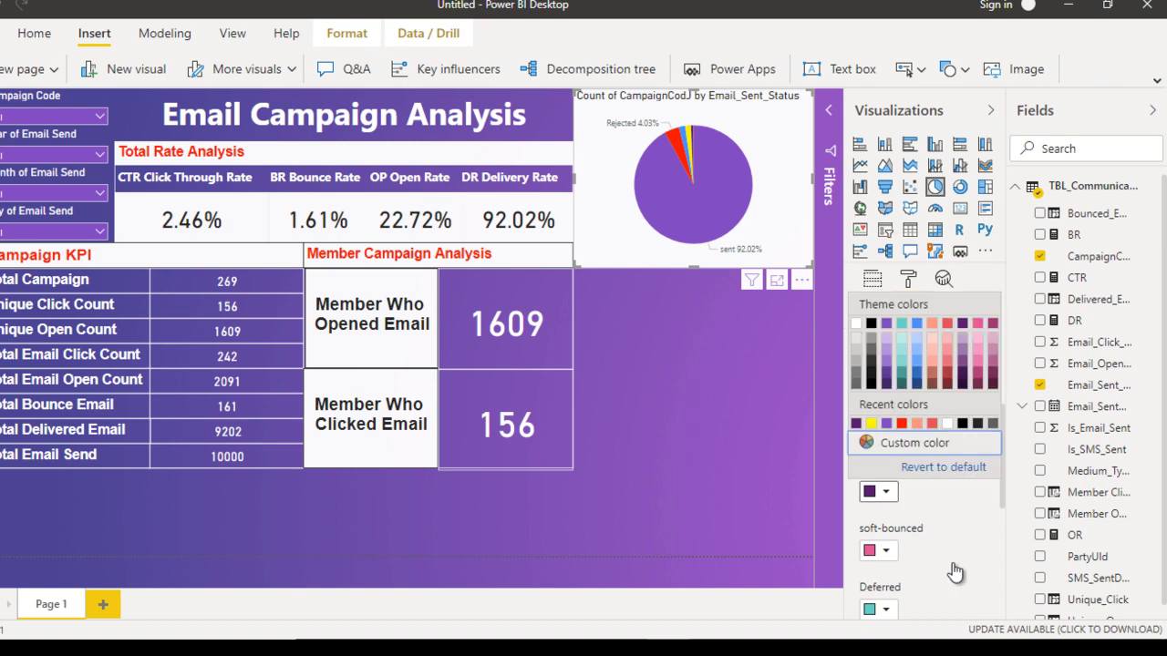
{"action": "left_click", "coordinate": [954, 571]}
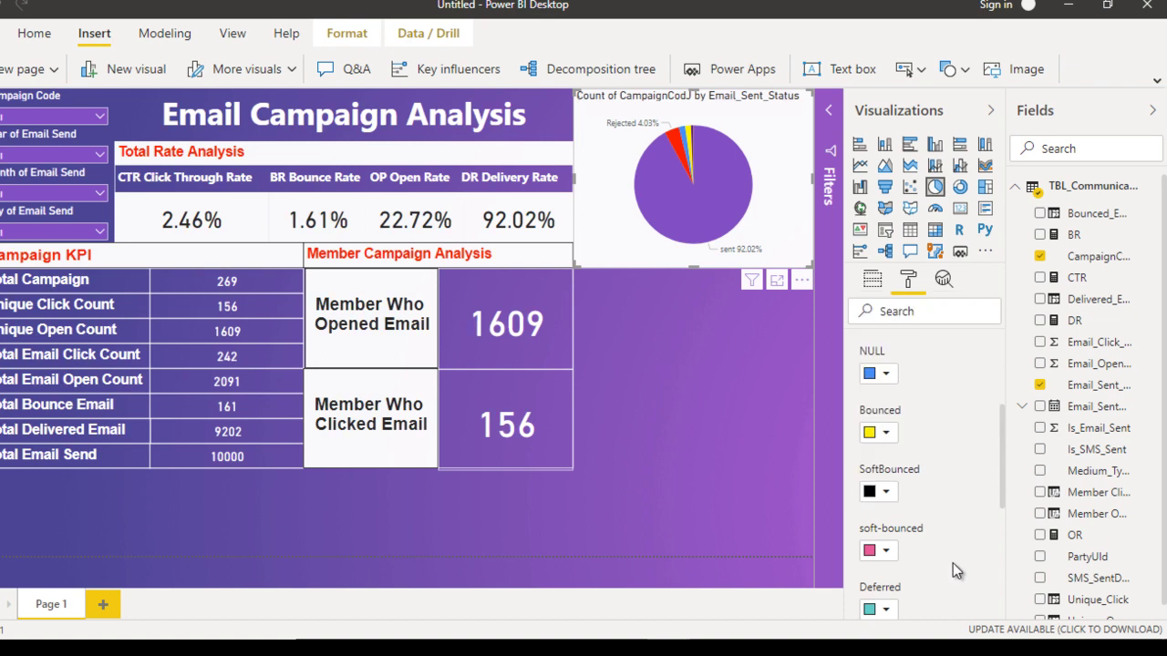
{"action": "key", "text": "Return"}
{"action": "key", "text": "Escape"}
{"action": "key", "text": "Return"}
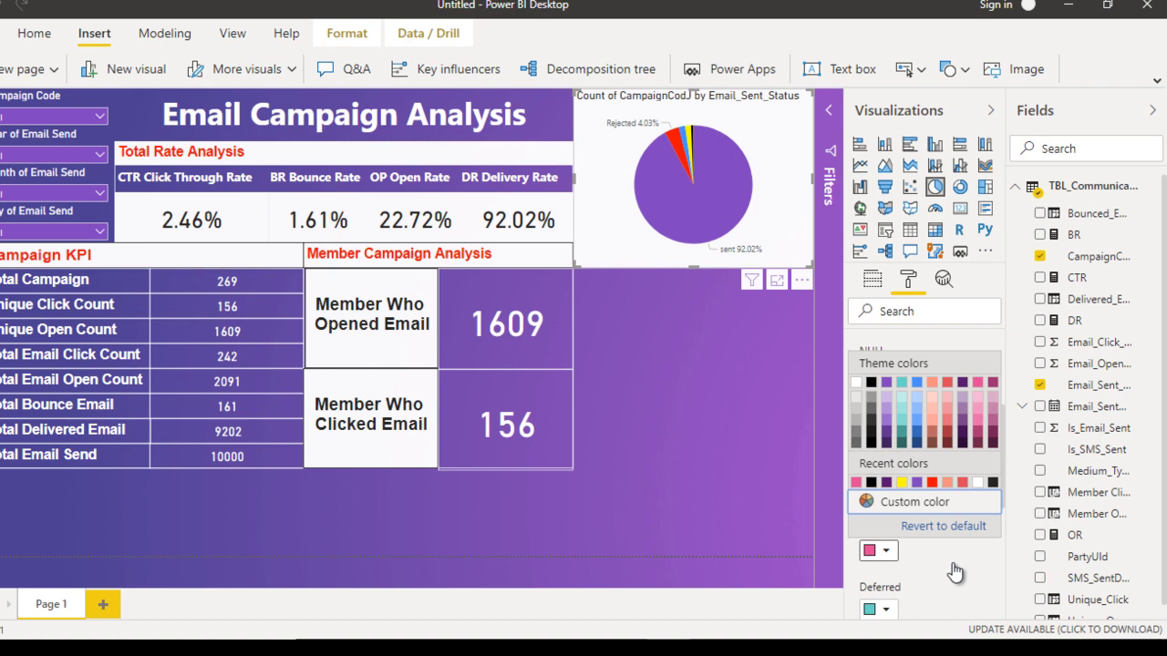
{"action": "key", "text": "Escape"}
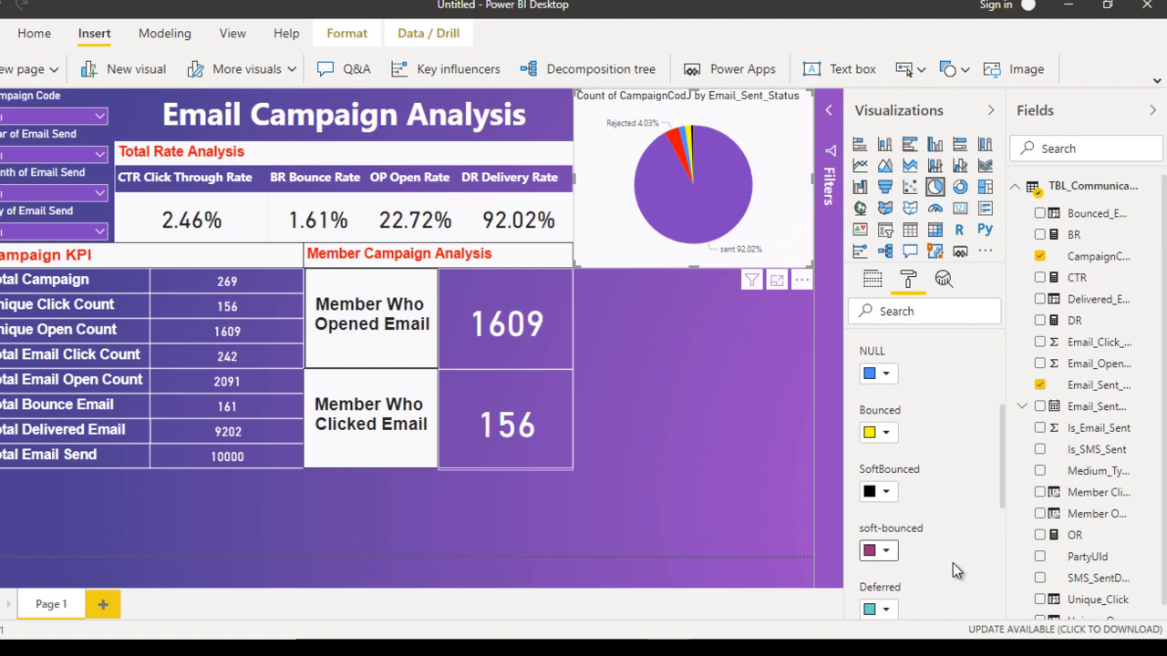
Step: Colour the Deferred slice blue
{"action": "scroll", "coordinate": [954, 572], "scroll_direction": "down", "scroll_amount": 4}
{"action": "left_click", "coordinate": [875, 430]}
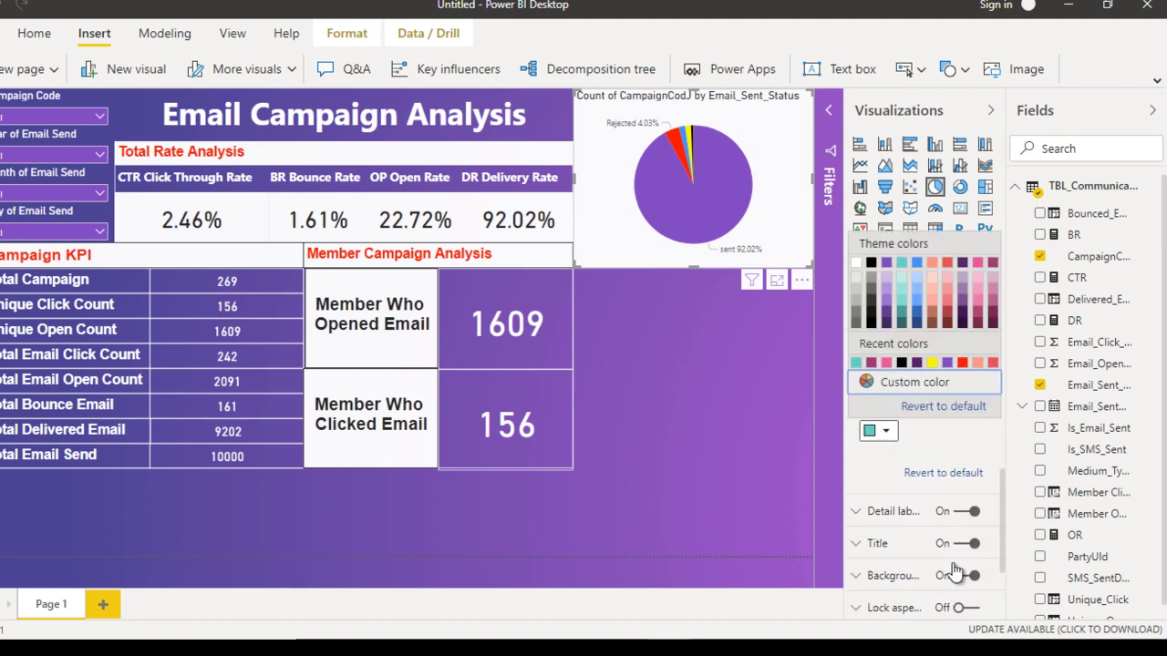
{"action": "left_click", "coordinate": [875, 378]}
{"action": "key", "text": "Escape"}
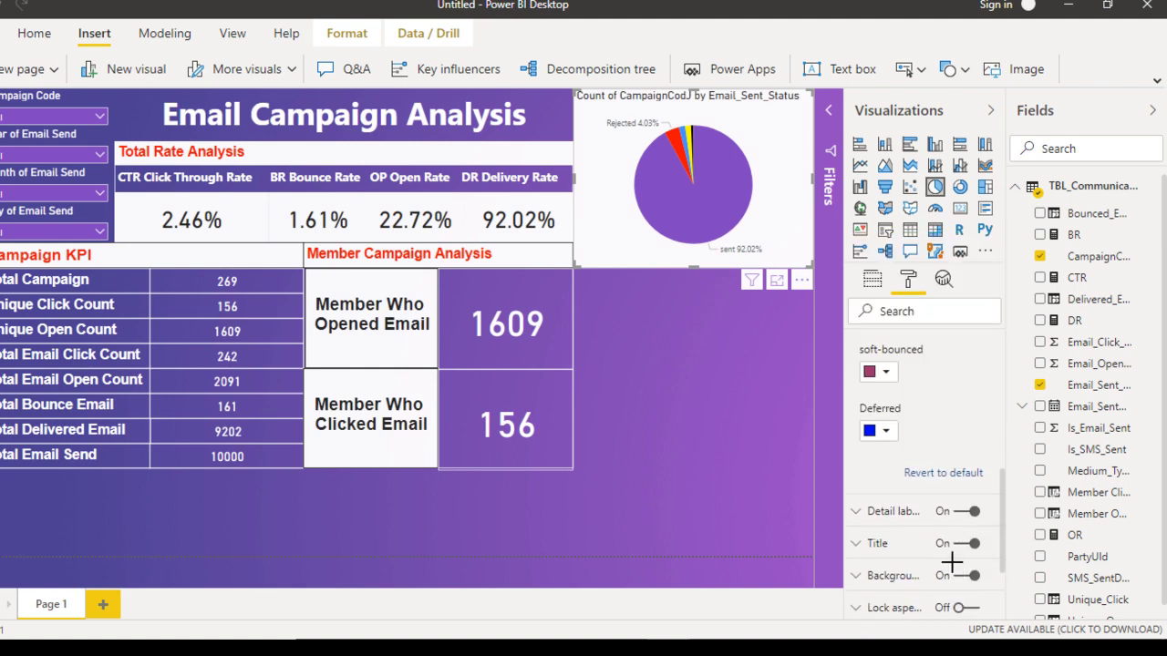
{"action": "key", "text": "Escape"}
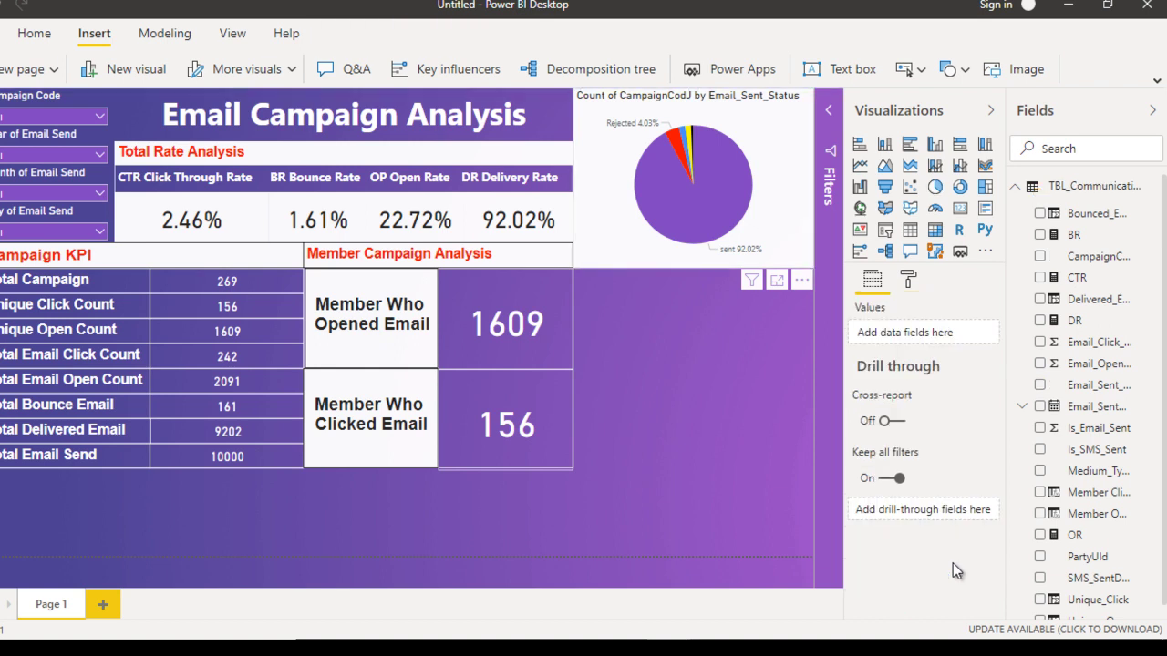
Step: Title the pie 'Email Send Status' with a purple title background
{"action": "key", "text": "Tab"}
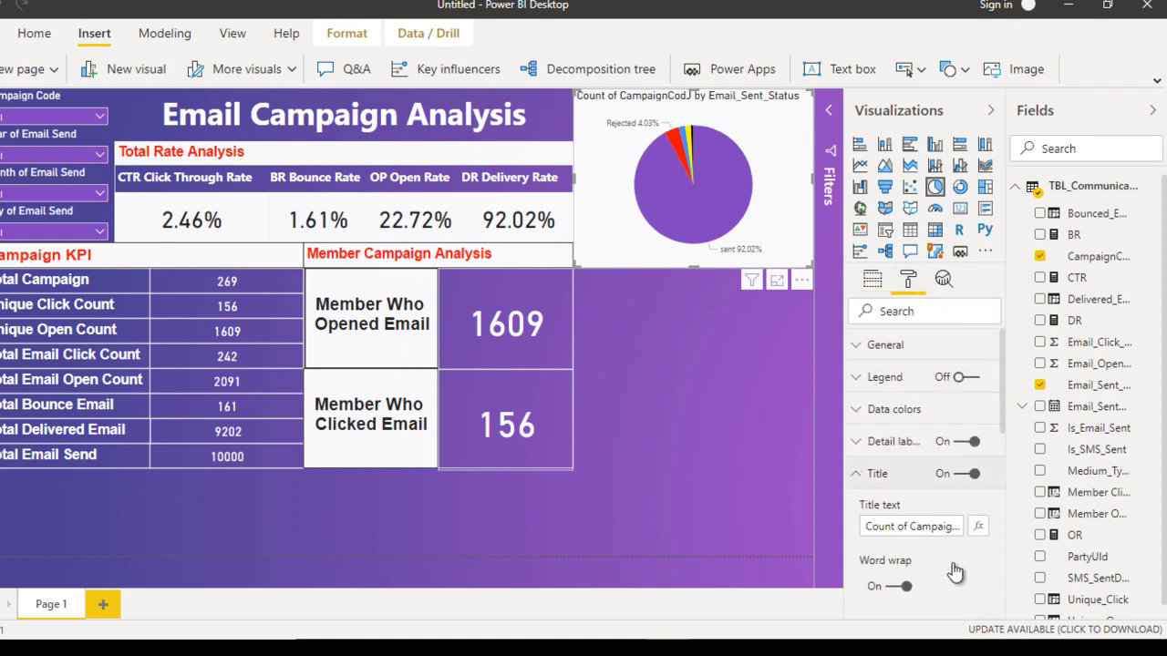
{"action": "key", "text": "ctrl+a"}
{"action": "type", "text": "Email "}
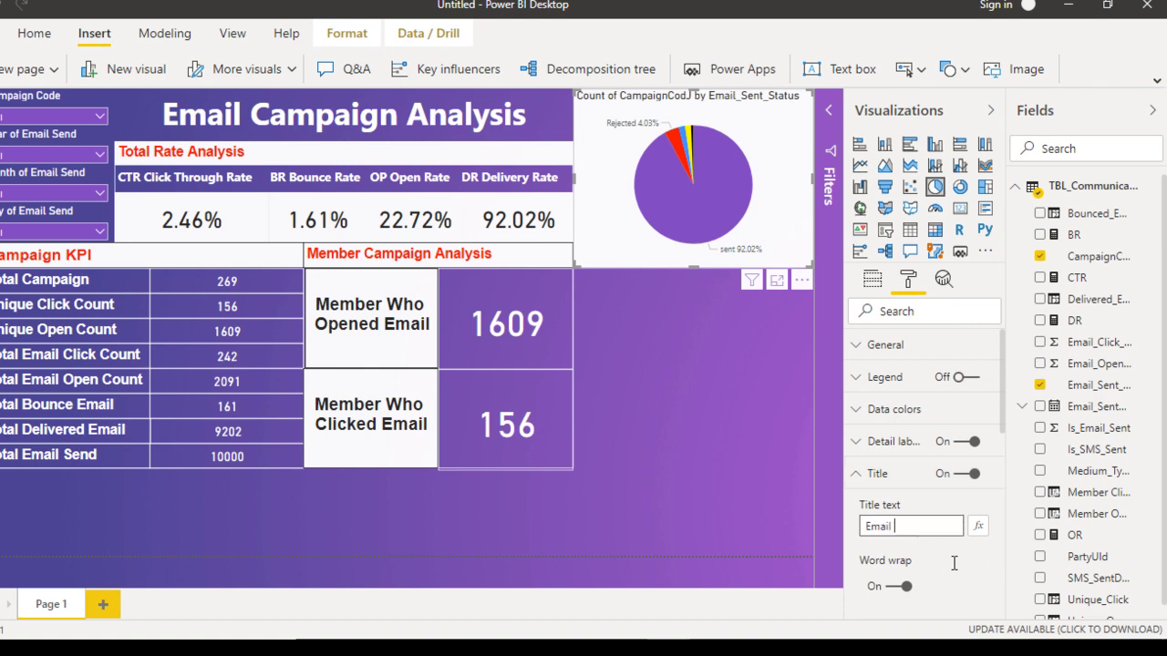
{"action": "type", "text": "Send Status"}
{"action": "scroll", "coordinate": [954, 563], "scroll_direction": "down", "scroll_amount": 2}
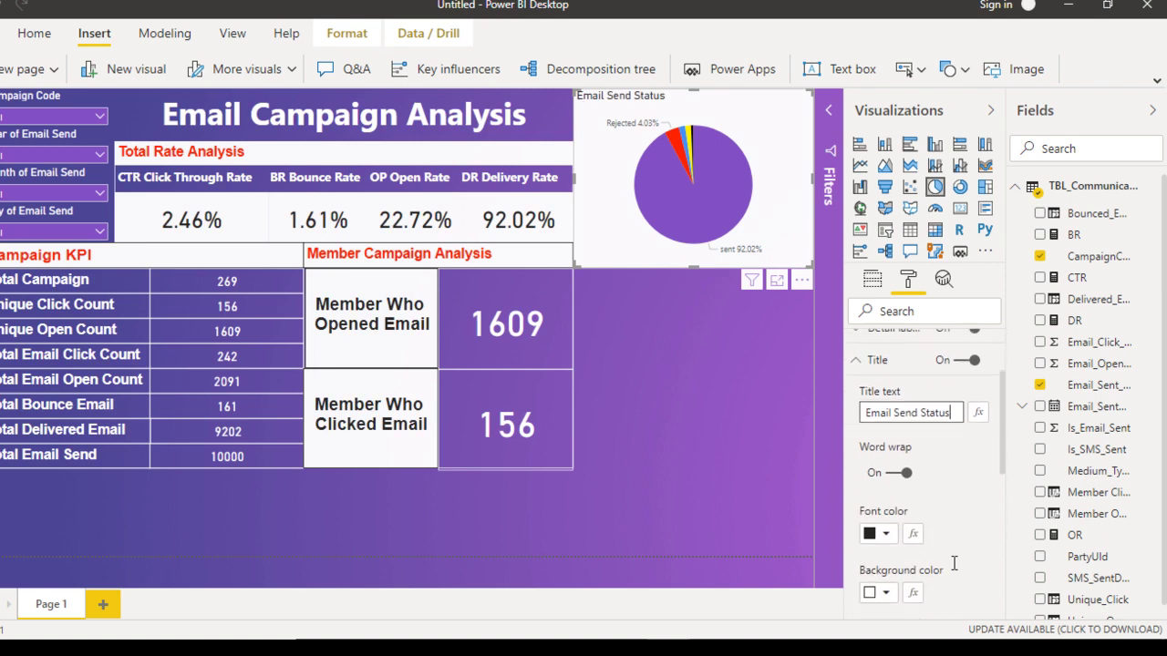
{"action": "scroll", "coordinate": [953, 563], "scroll_direction": "down", "scroll_amount": 1}
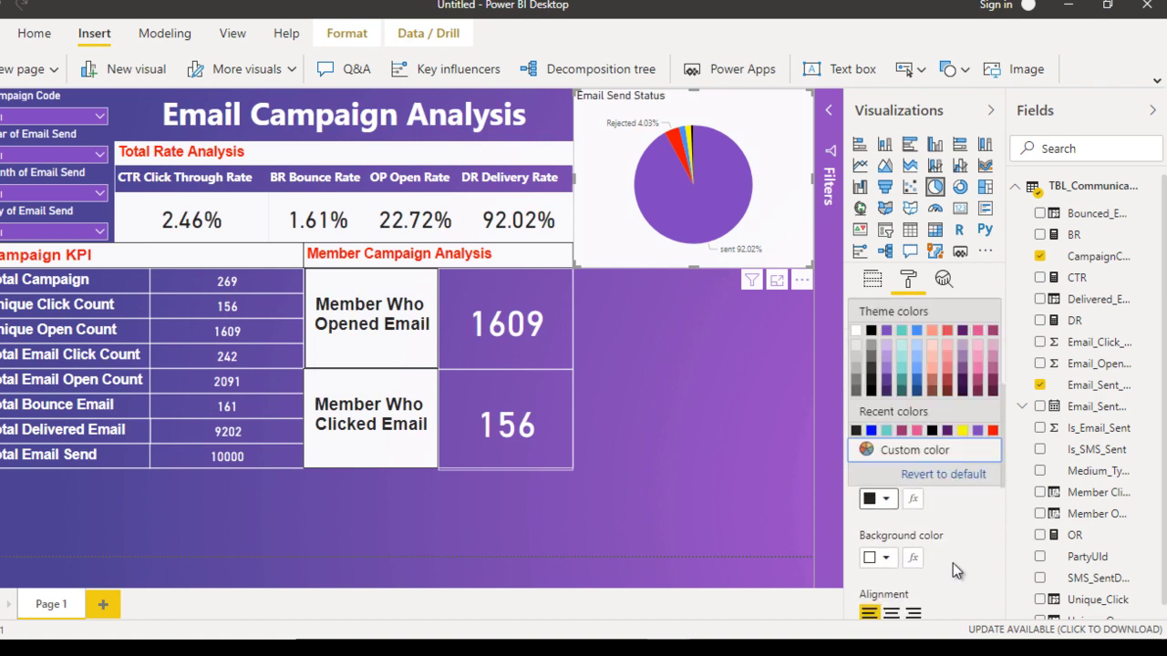
{"action": "scroll", "coordinate": [953, 571], "scroll_direction": "down", "scroll_amount": 1}
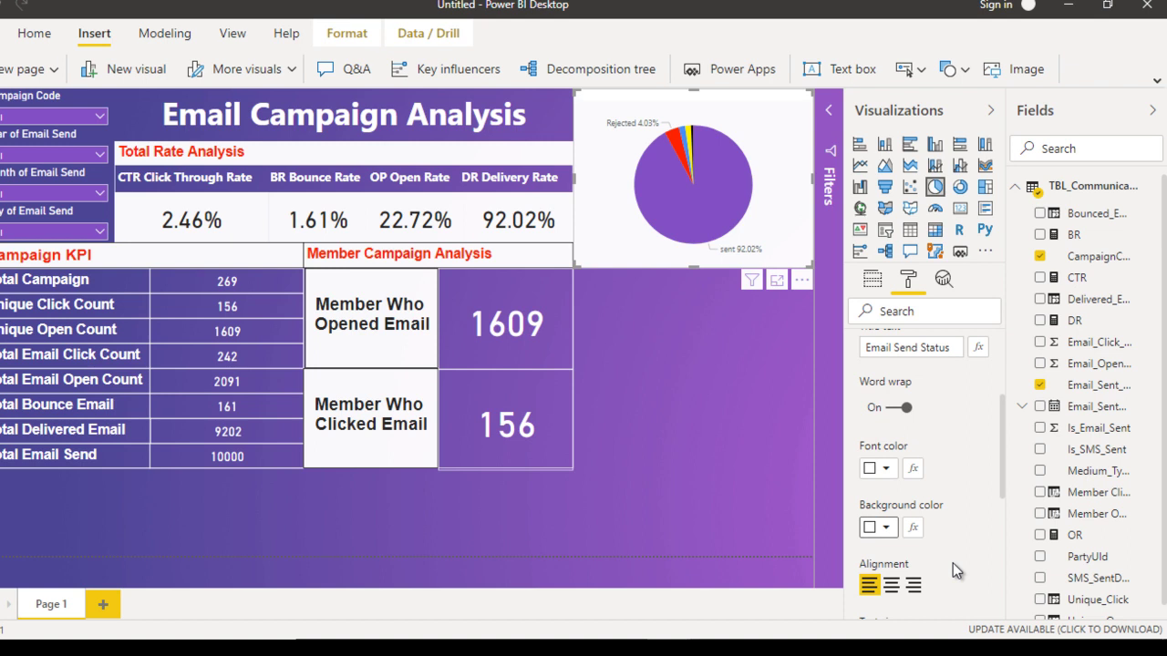
{"action": "key", "text": "Return"}
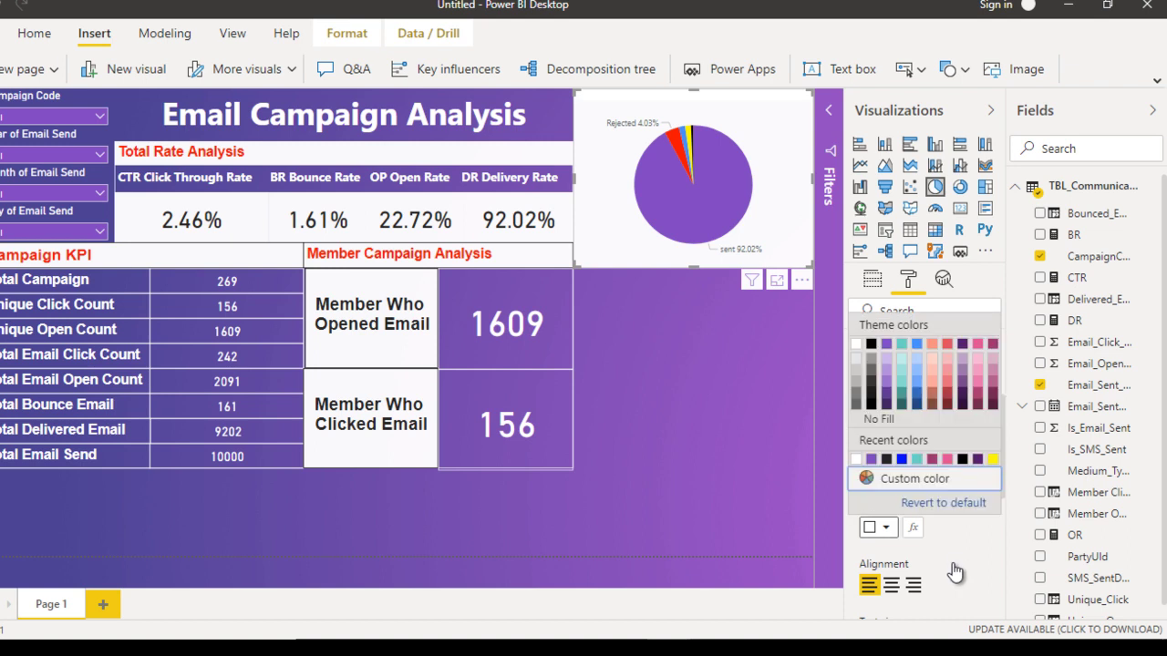
{"action": "key", "text": "Return"}
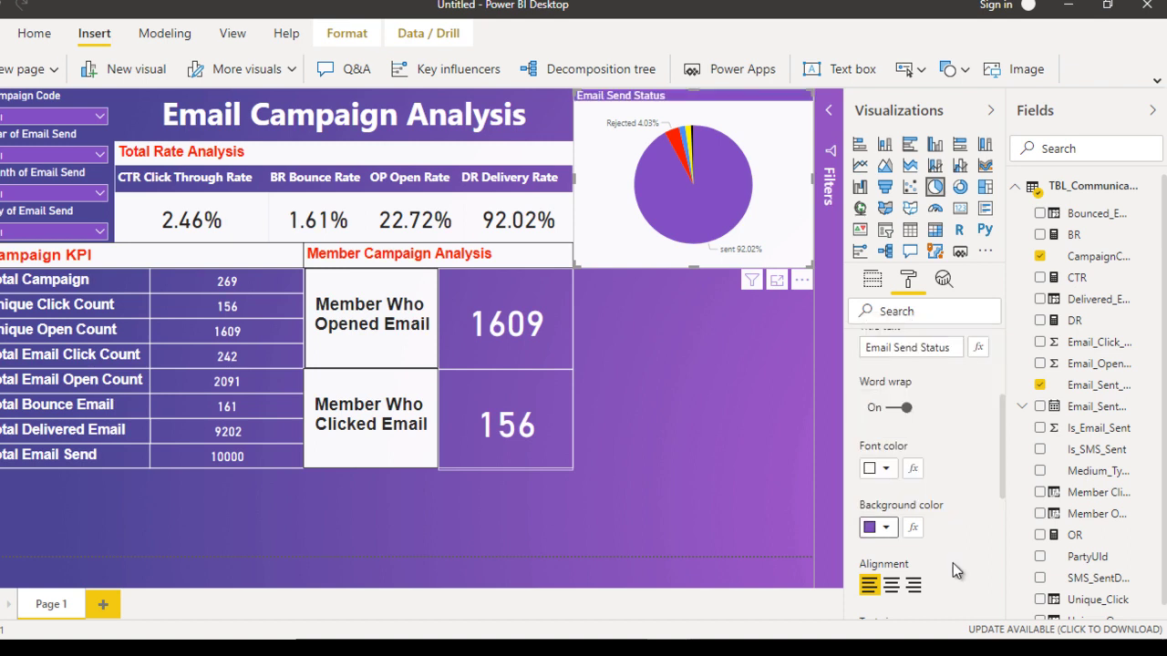
Step: Increase the pie title's text size to 15 pt
{"action": "scroll", "coordinate": [953, 570], "scroll_direction": "down", "scroll_amount": 3}
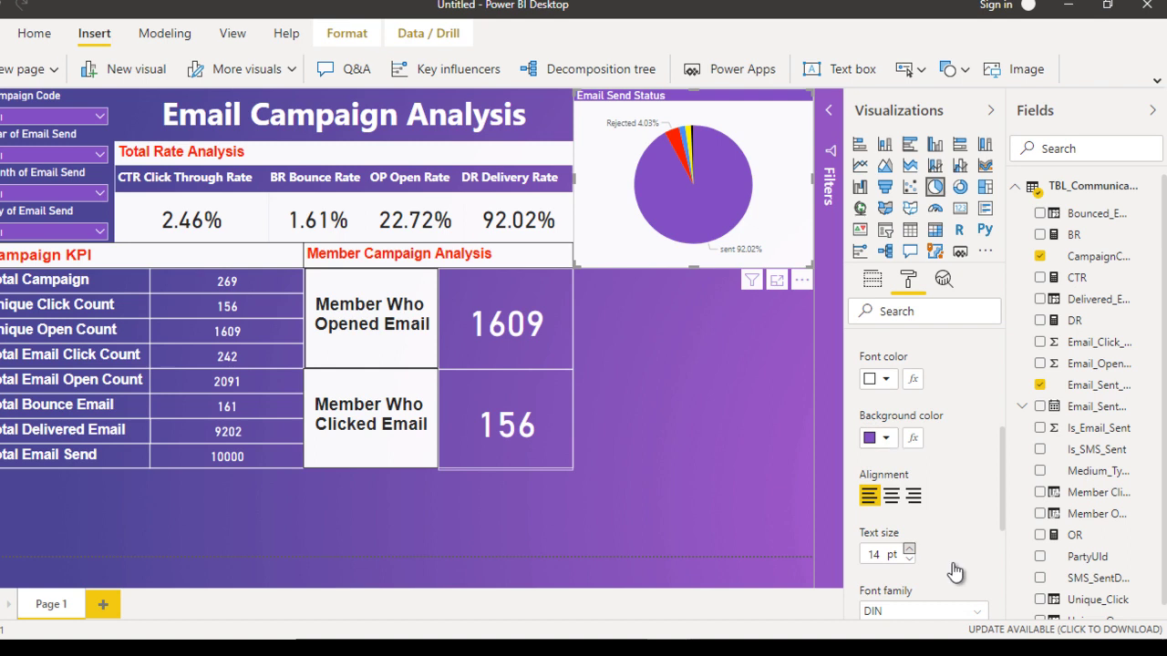
{"action": "key", "text": "Up"}
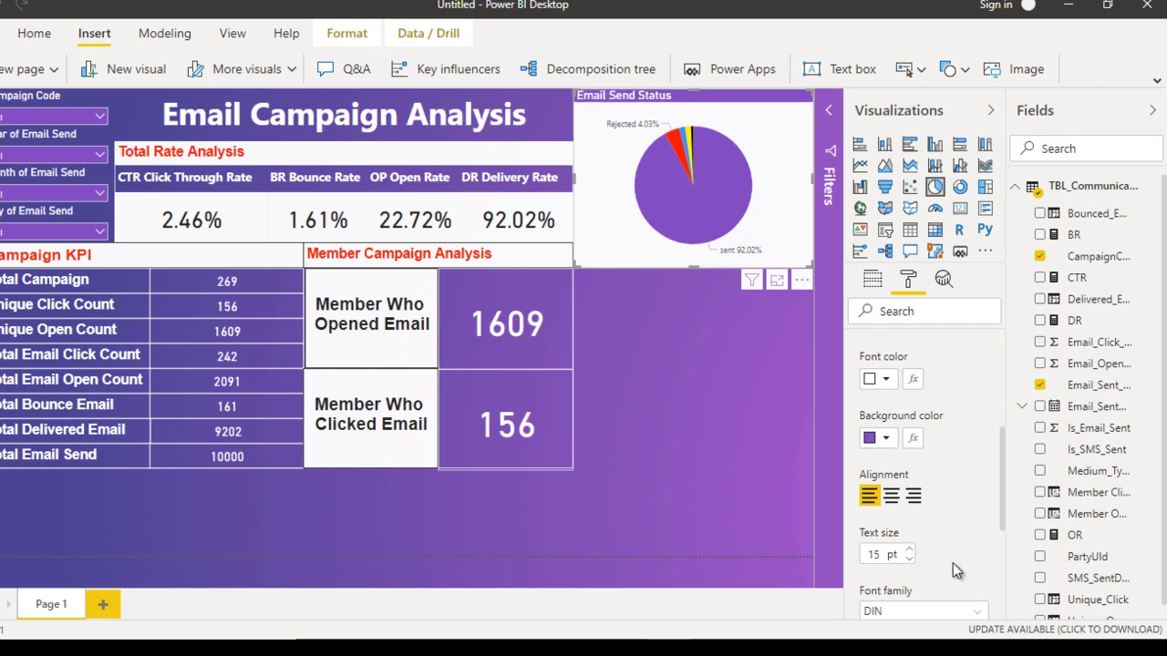
{"action": "key", "text": "Escape"}
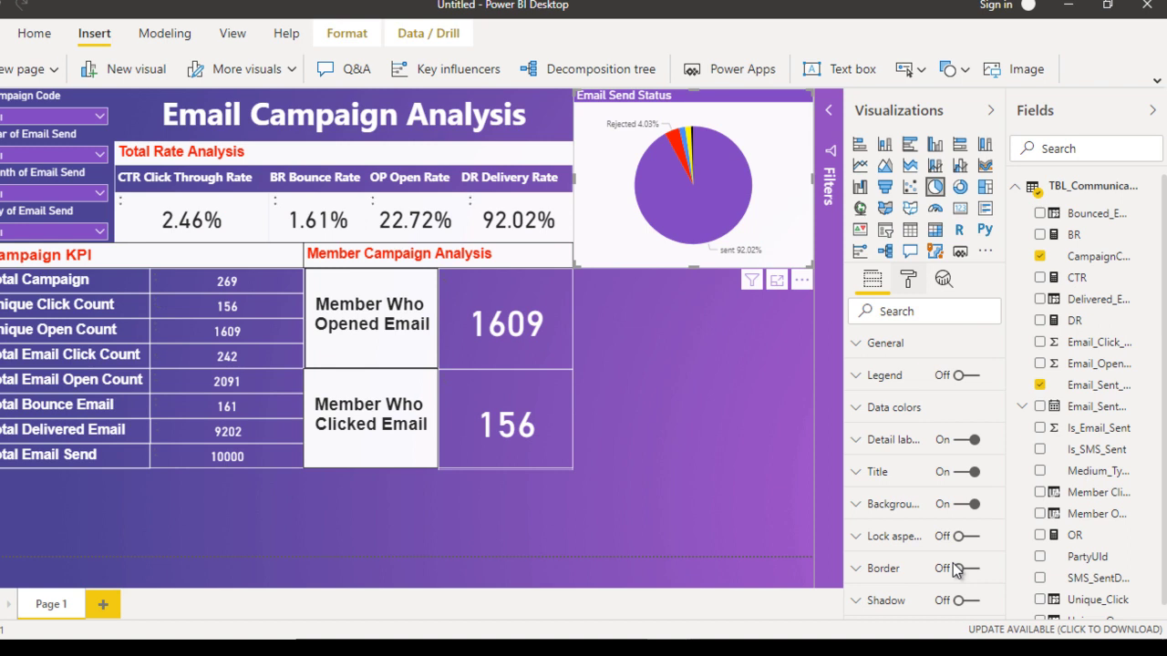
{"action": "scroll", "coordinate": [954, 568], "scroll_direction": "down", "scroll_amount": 2}
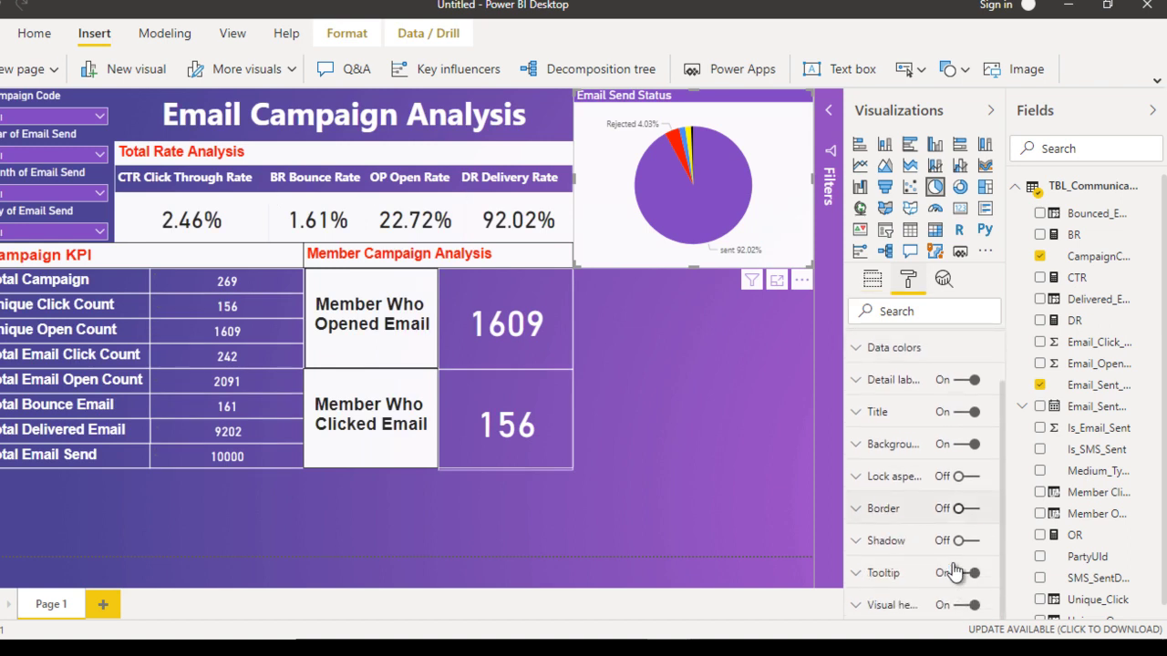
{"action": "key", "text": "Escape"}
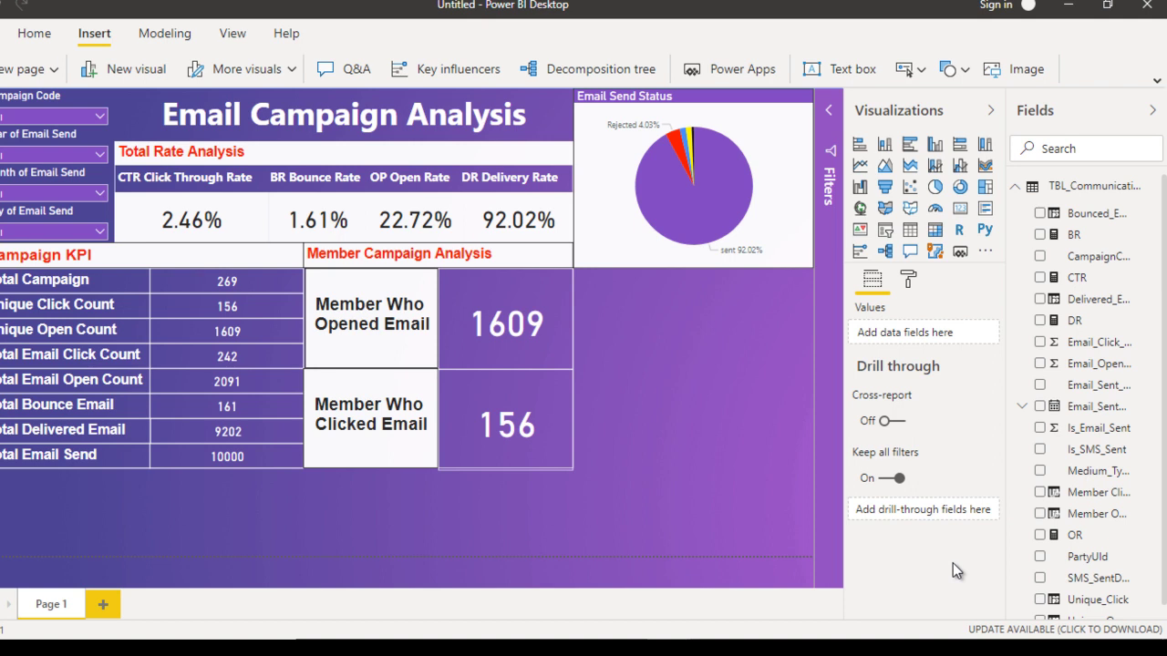
{"action": "key", "text": "alt+Tab"}
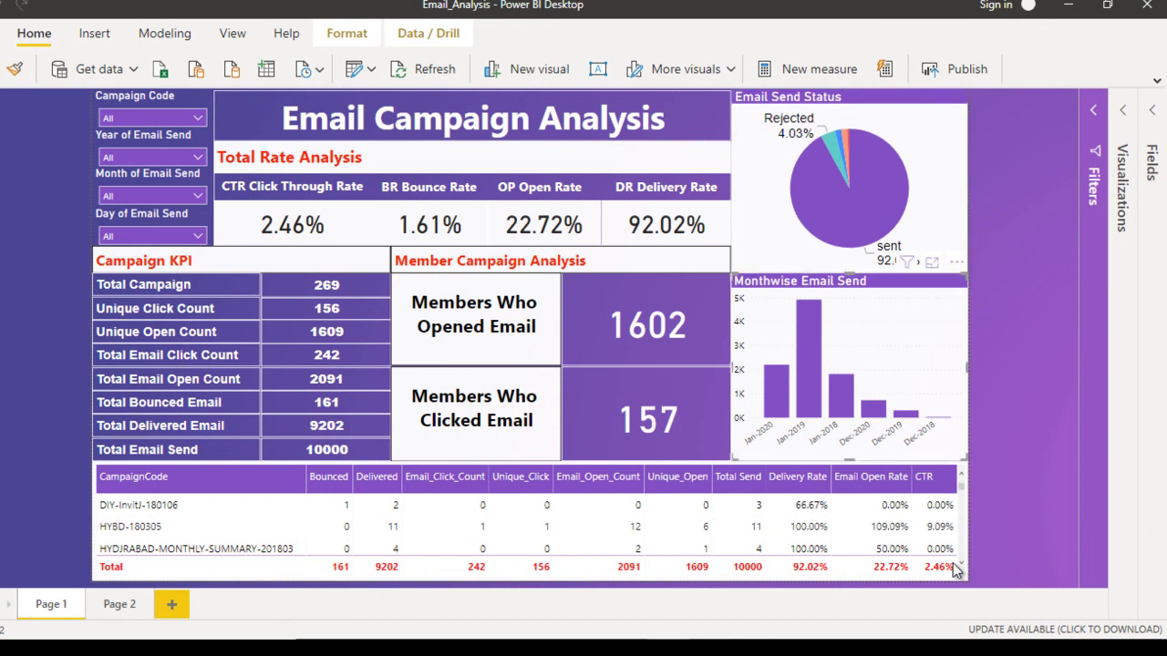
Step: Return to the Untitled report window
{"action": "key", "text": "alt+Tab"}
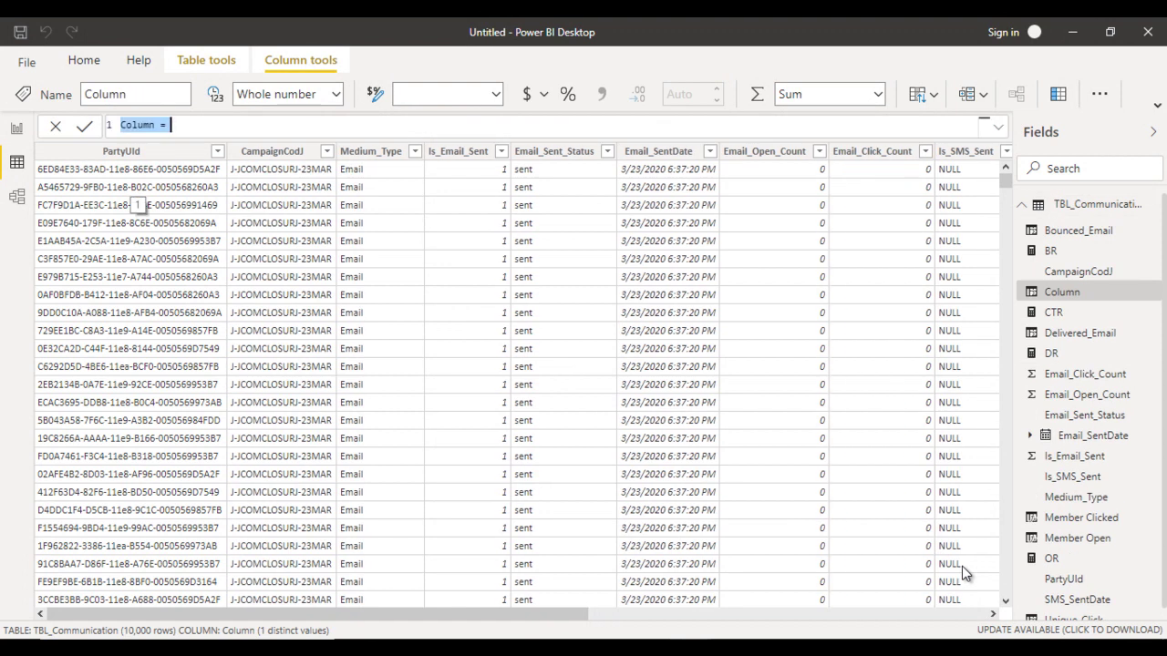
Step: Create Month_Year = FORMAT(TBL_Communication[Email_SentDate],"mmm") and check its month values
{"action": "type", "text": "Month_Year"}
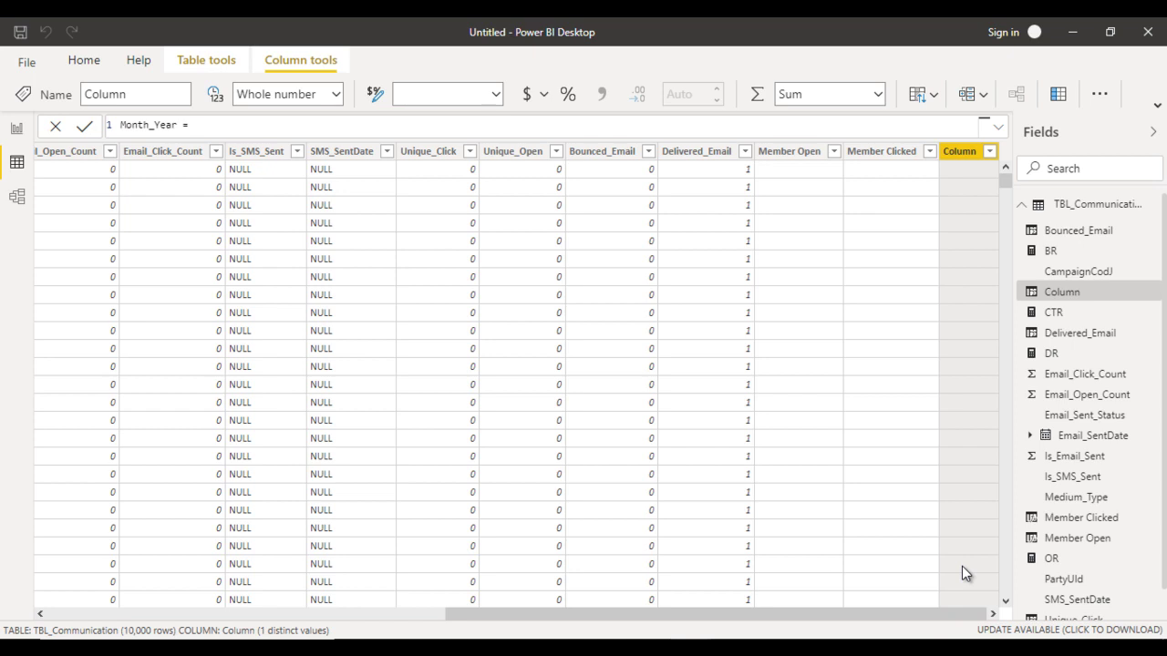
{"action": "type", "text": "Format"}
{"action": "key", "text": "Tab"}
{"action": "type", "text": "sen"}
{"action": "key", "text": "Down"}
{"action": "key", "text": "Up"}
{"action": "key", "text": "Tab"}
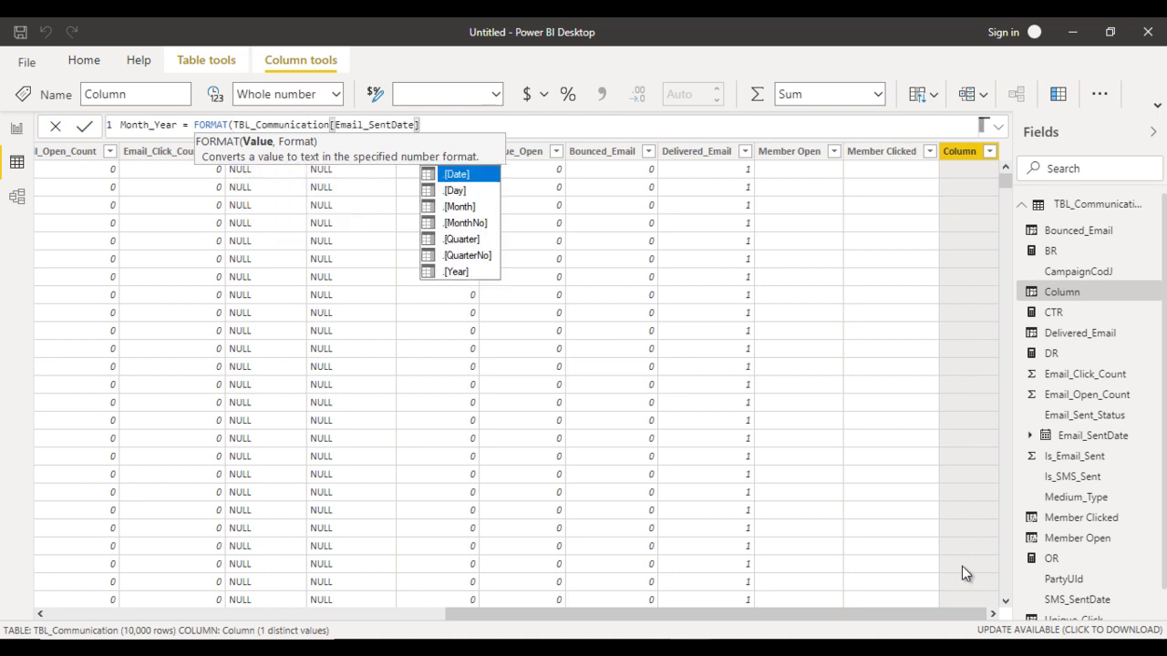
{"action": "type", "text": ",\""}
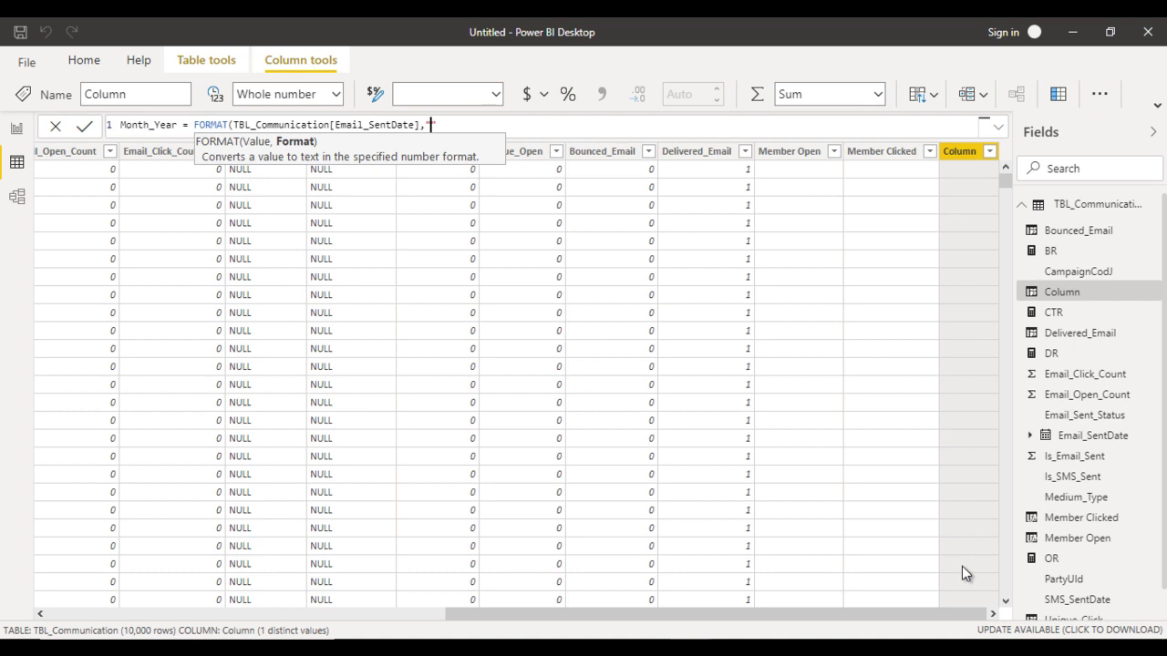
{"action": "type", "text": "mmm\")"}
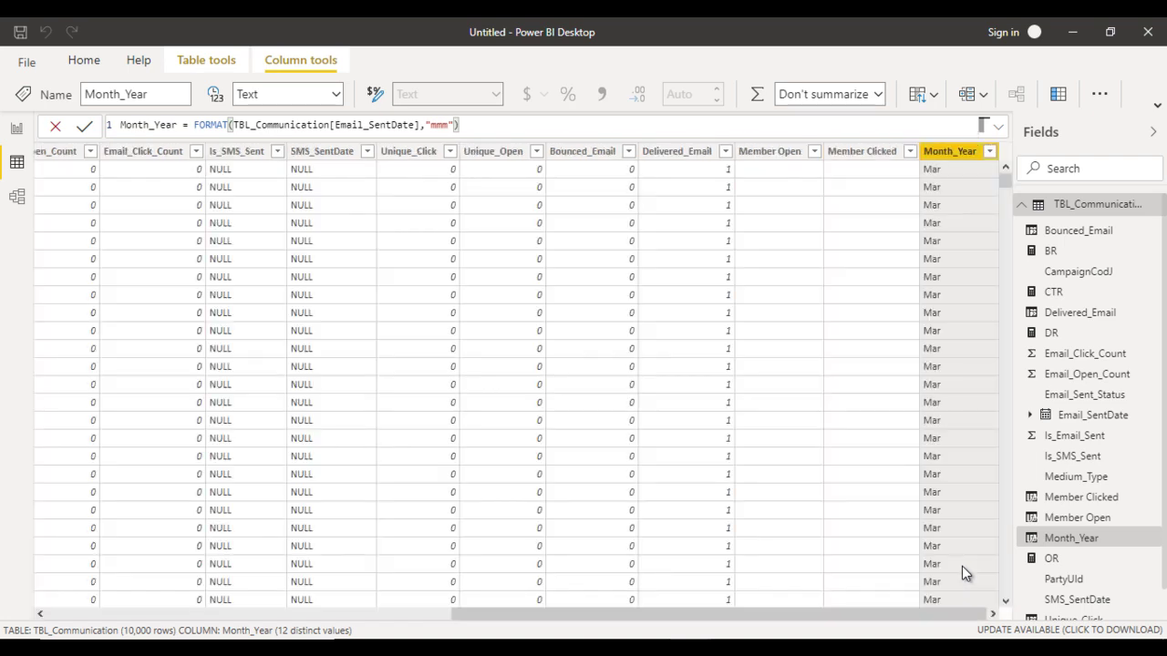
{"action": "key", "text": "alt+Down"}
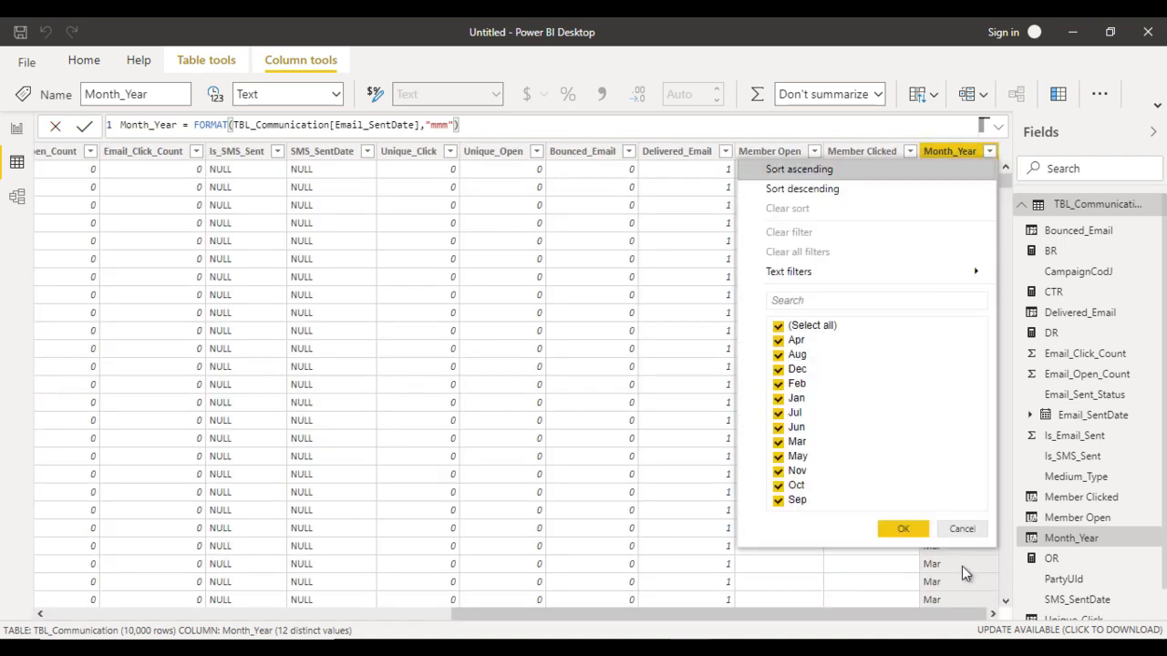
{"action": "key", "text": "Escape"}
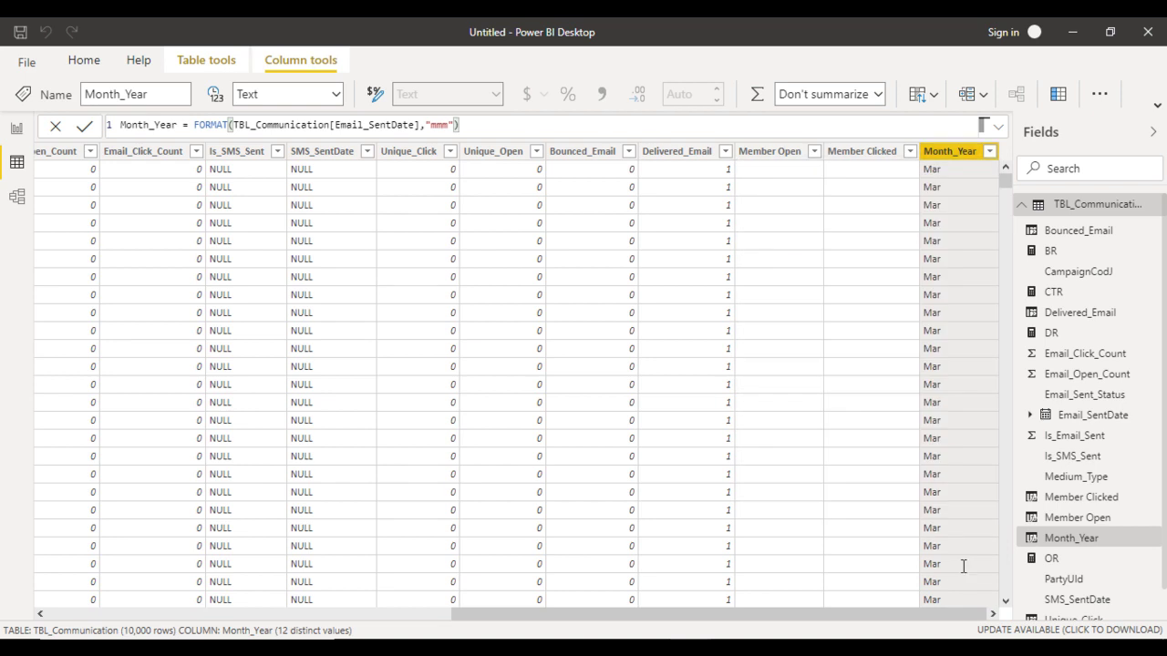
Step: Wrap the Month_Year FORMAT expression in CONCATENATE with a "-" separator
{"action": "key", "text": "End"}
{"action": "key", "text": "Home"}
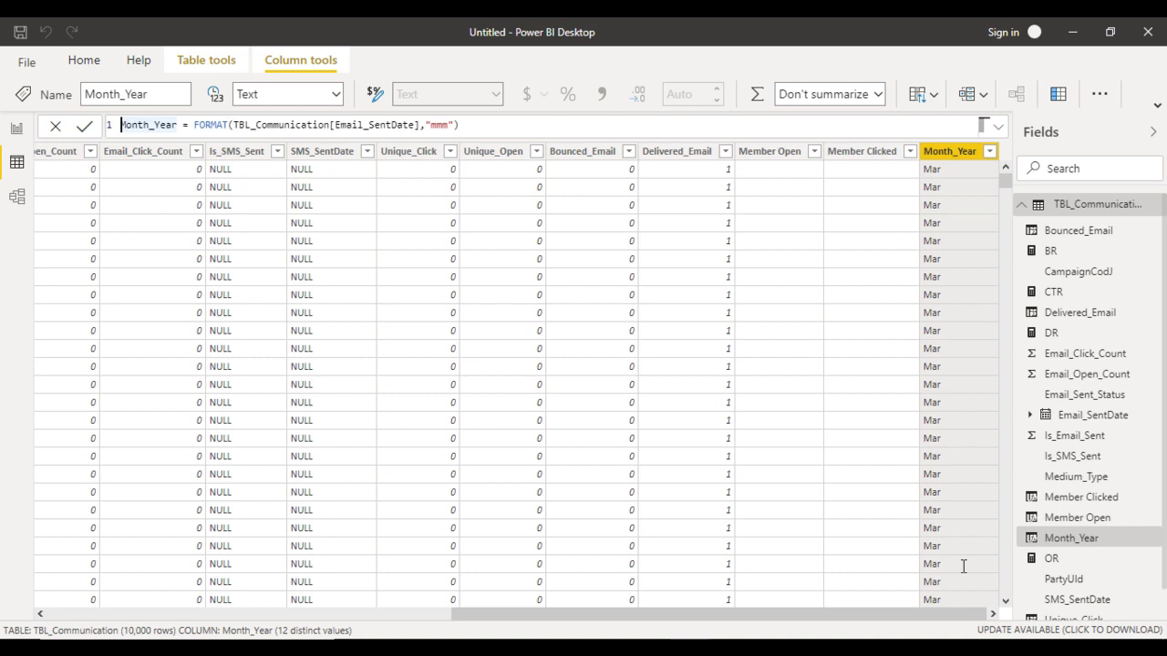
{"action": "key", "text": "ctrl+Right"}
{"action": "key", "text": "ctrl+Right"}
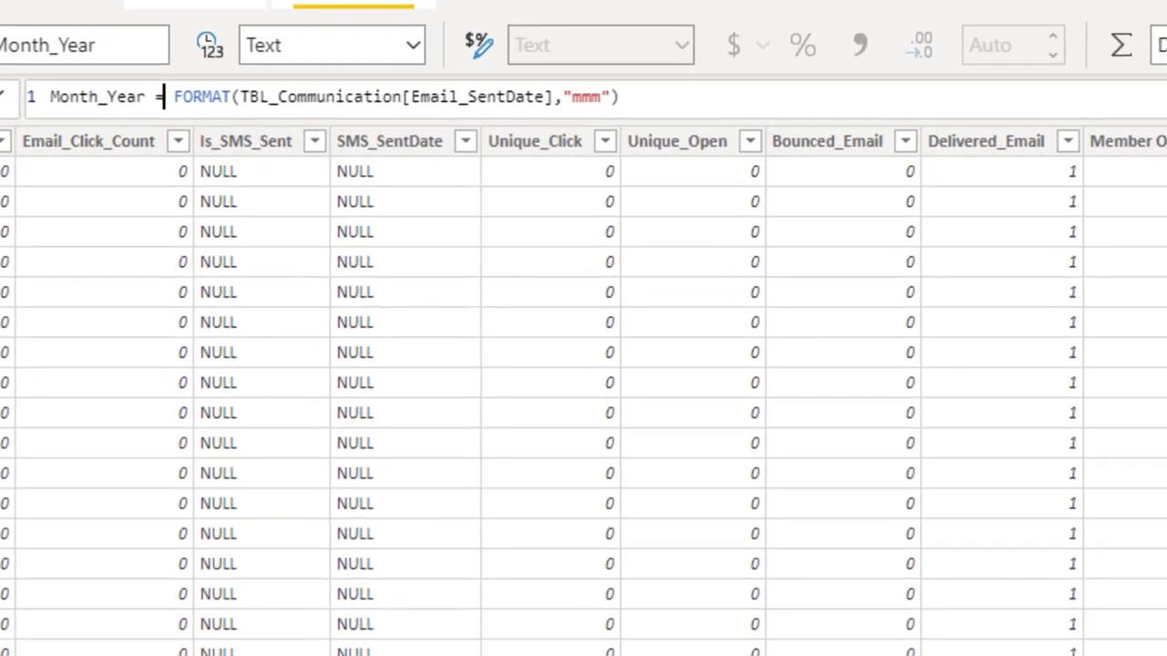
{"action": "key", "text": "Right"}
{"action": "key", "text": "Left"}
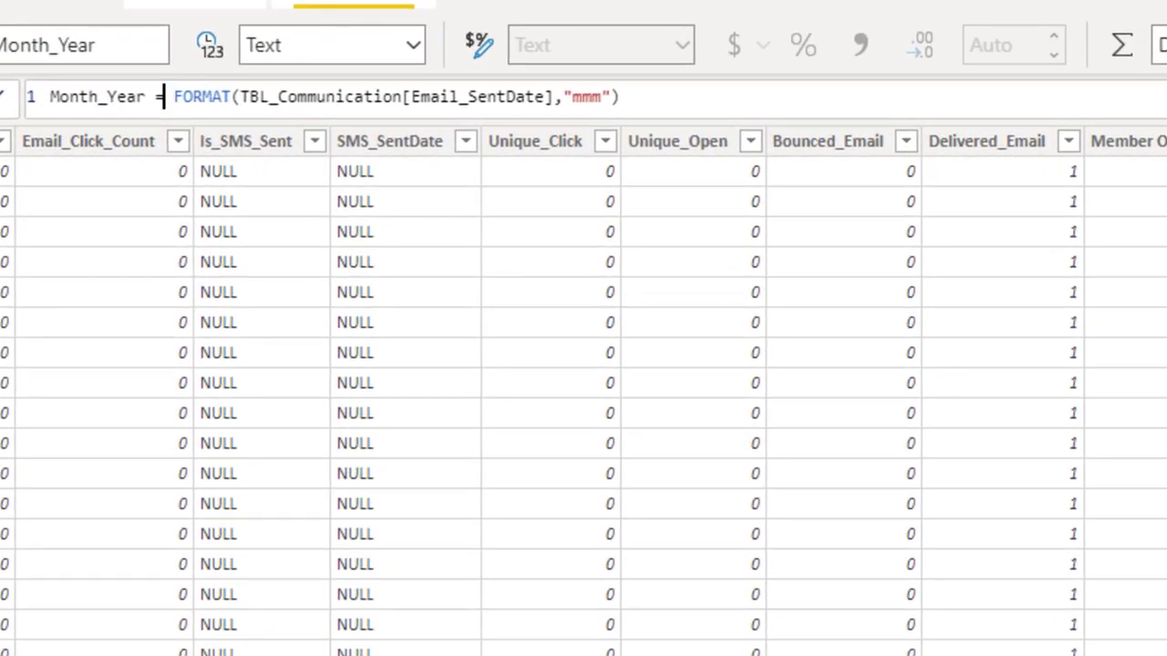
{"action": "type", "text": "Conc"}
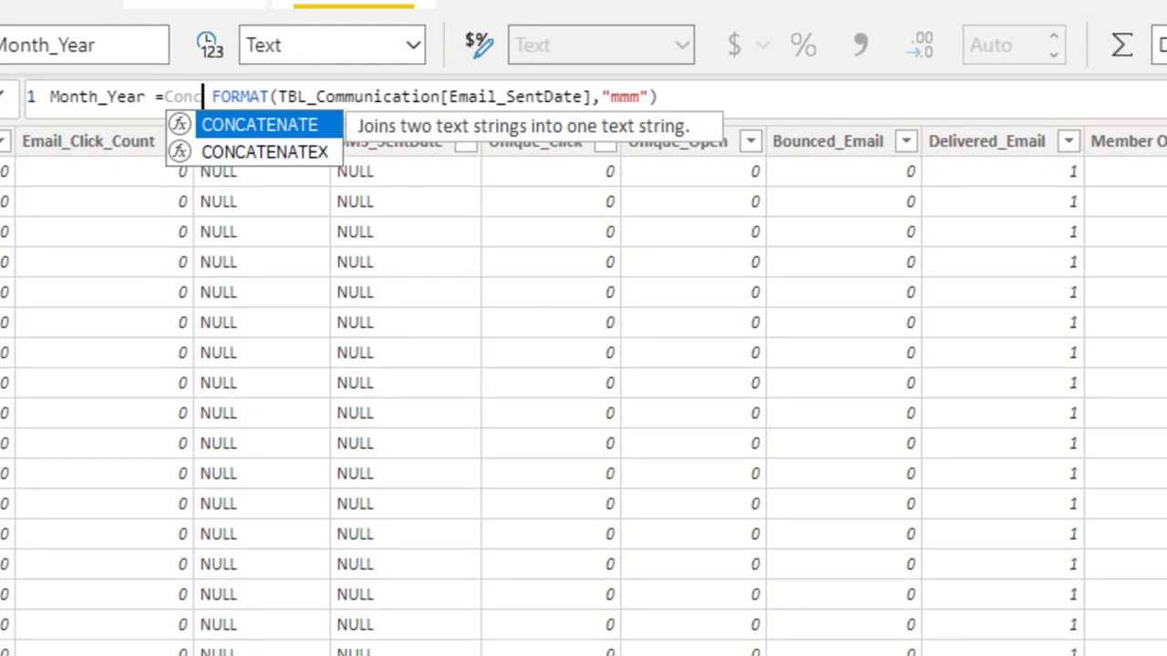
{"action": "key", "text": "Tab"}
{"action": "key", "text": "End"}
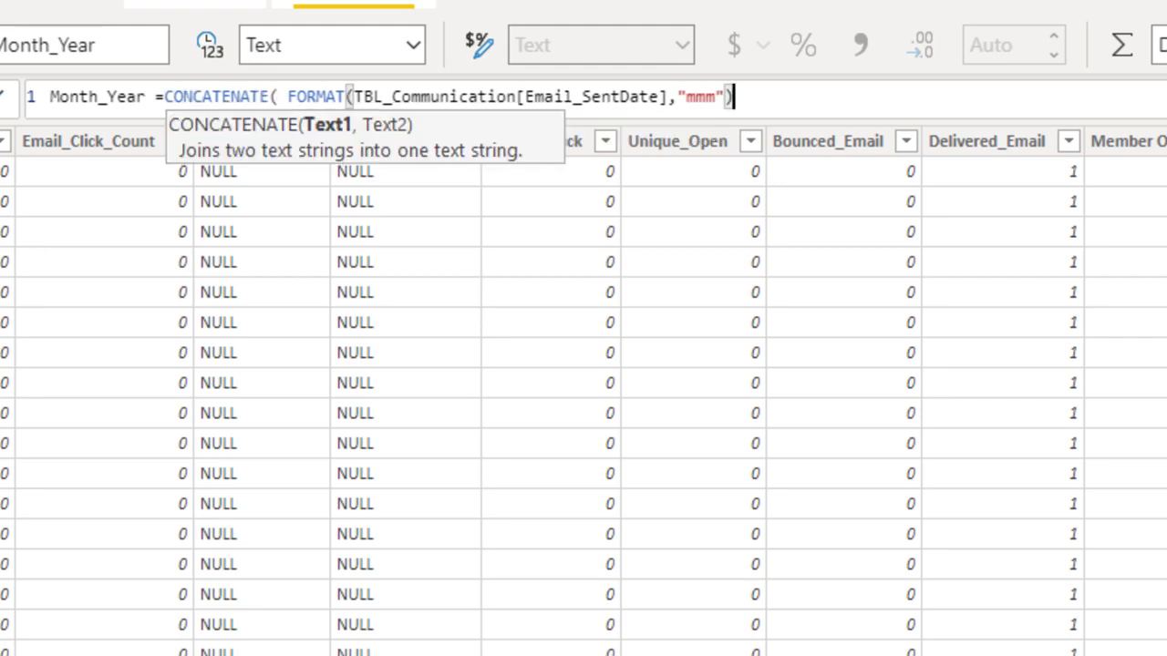
{"action": "type", "text": ",\"\""}
{"action": "key", "text": "BackSpace"}
{"action": "key", "text": "BackSpace"}
{"action": "type", "text": "\"-\")"}
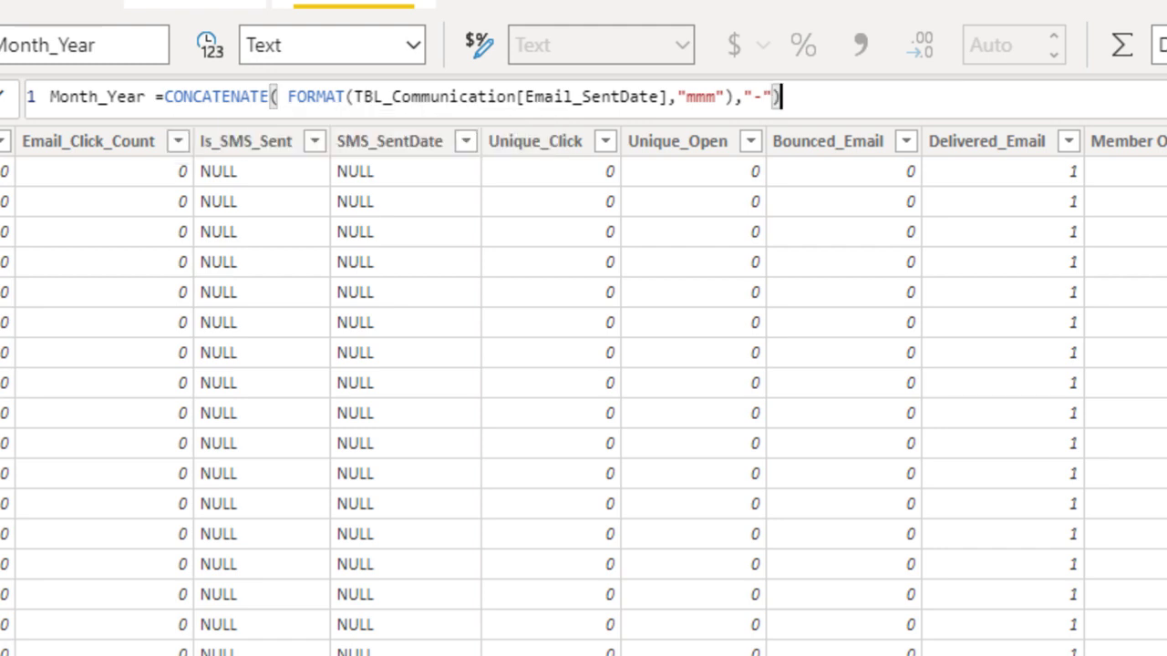
Step: Add an outer CONCATENATE appending YEAR(Email_SentDate) and commit the formula
{"action": "left_click", "coordinate": [269, 95]}
{"action": "left_click", "coordinate": [164, 96]}
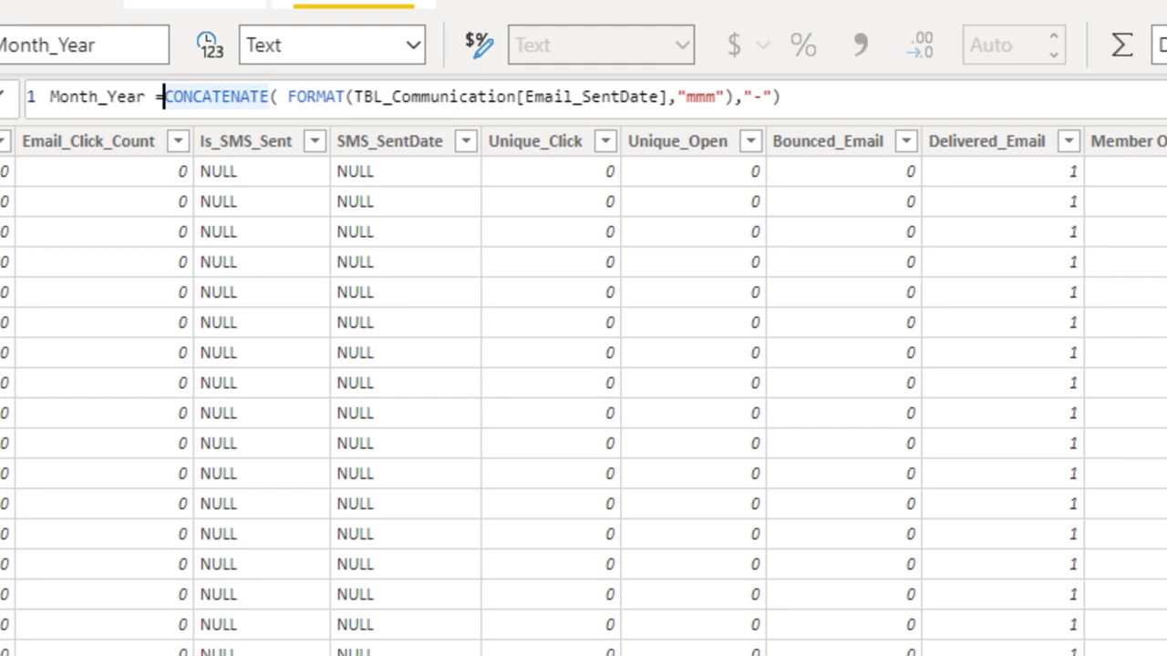
{"action": "type", "text": "con"}
{"action": "key", "text": "Tab"}
{"action": "left_click", "coordinate": [905, 96]}
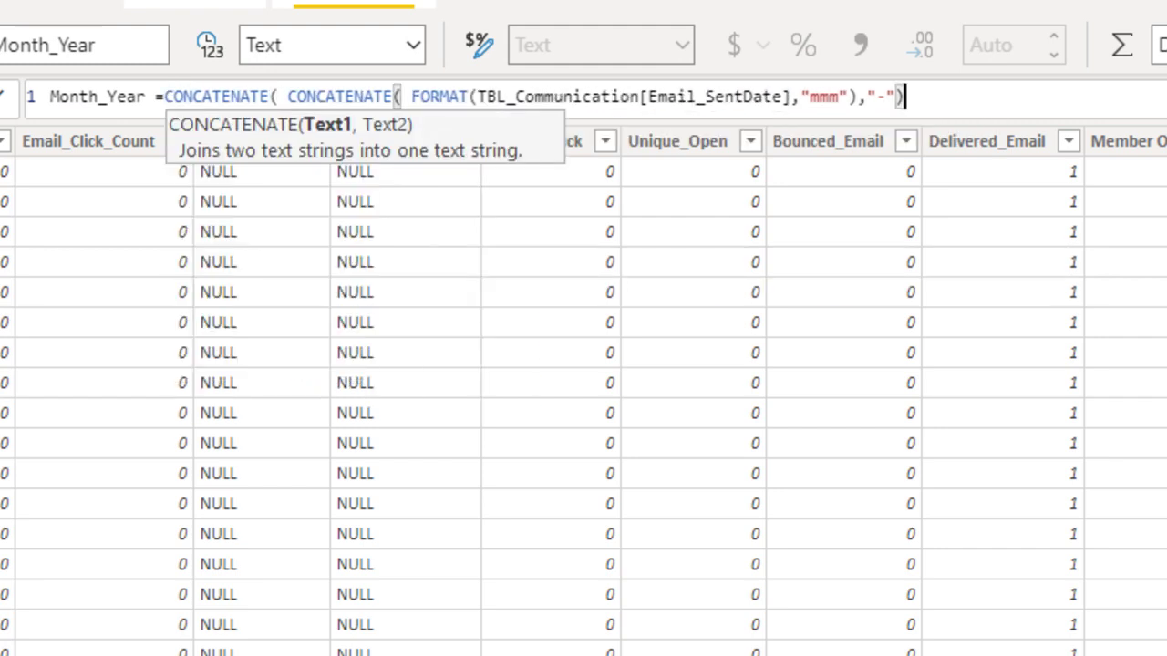
{"action": "type", "text": ","}
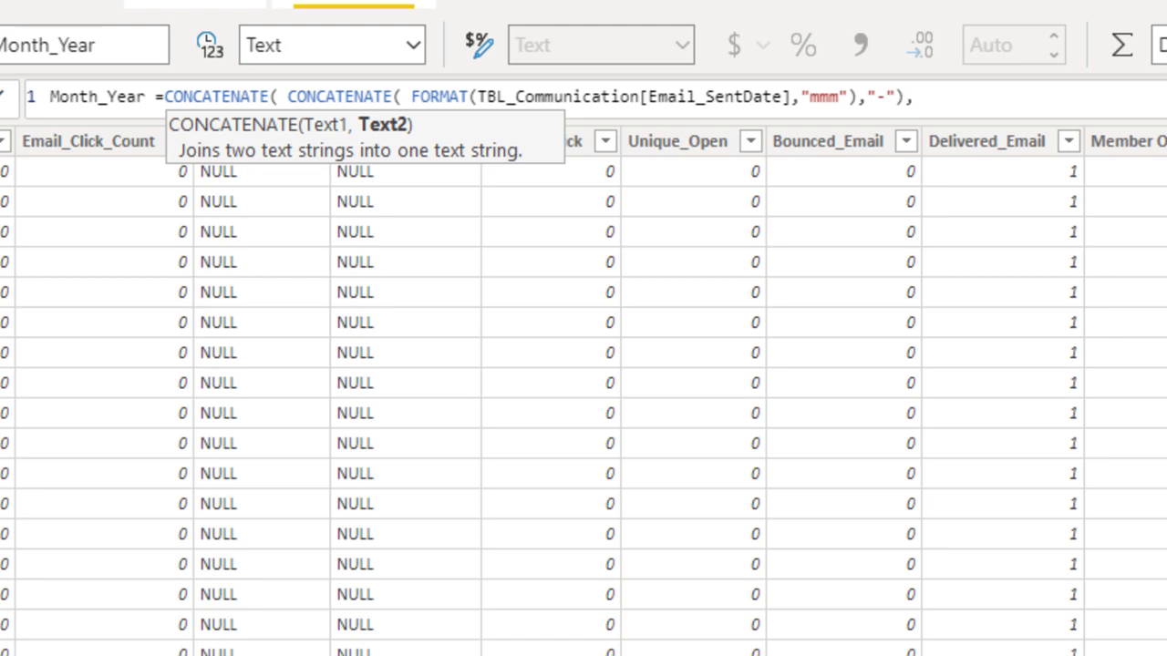
{"action": "type", "text": "yea"}
{"action": "key", "text": "Tab"}
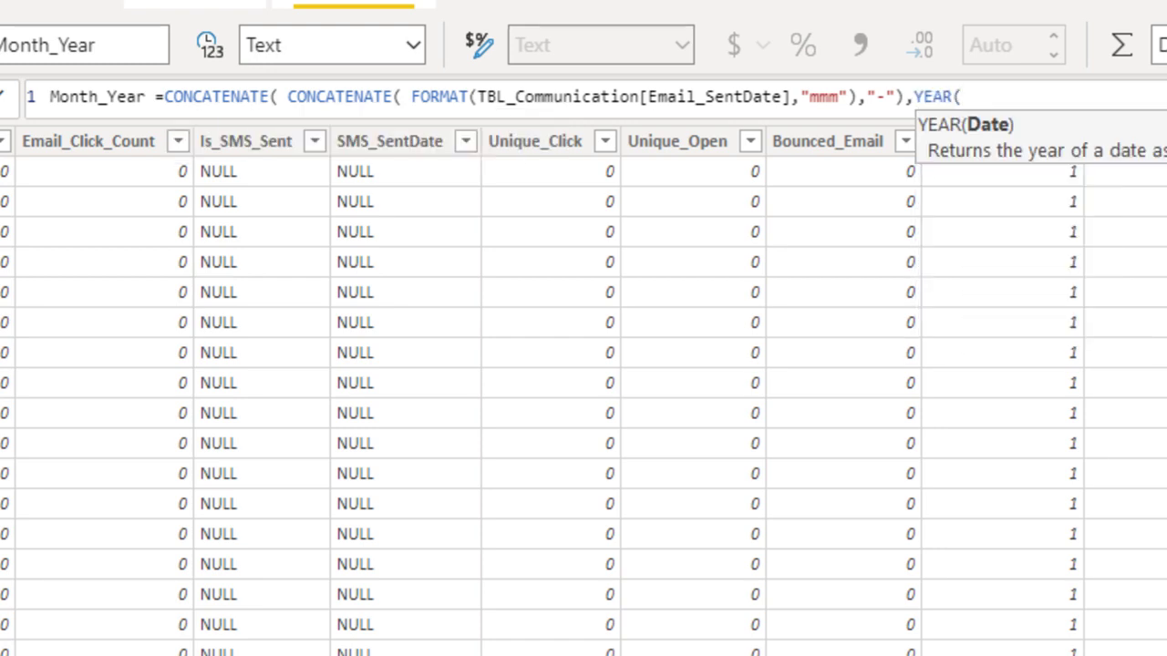
{"action": "type", "text": "sent"}
{"action": "key", "text": "Tab"}
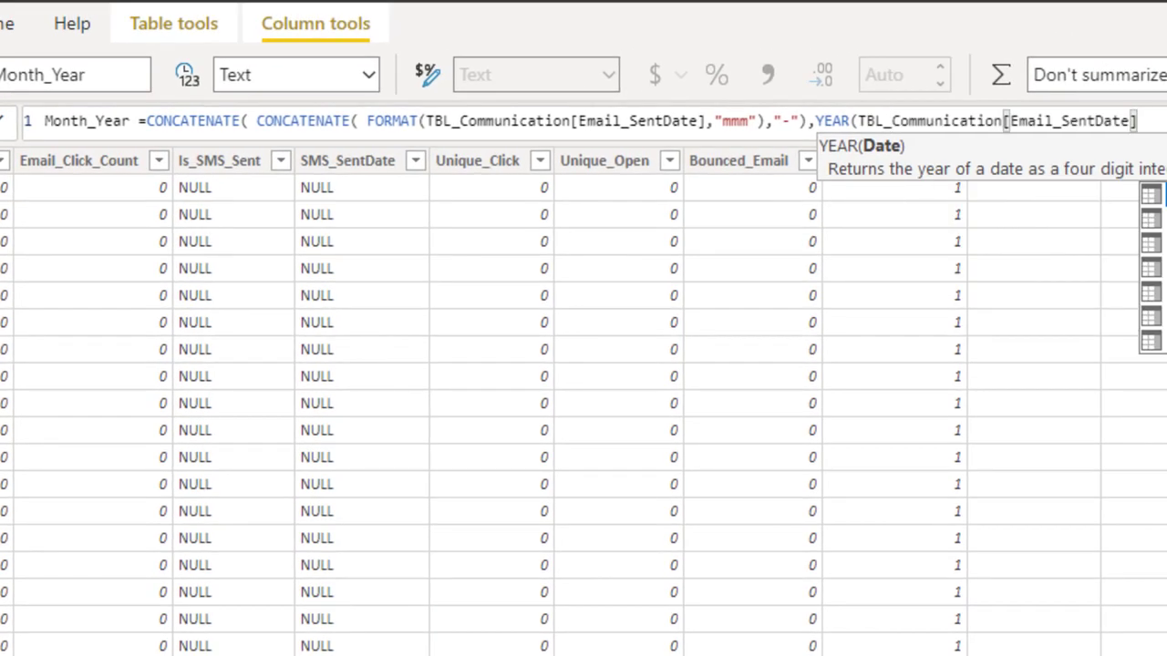
{"action": "type", "text": "))"}
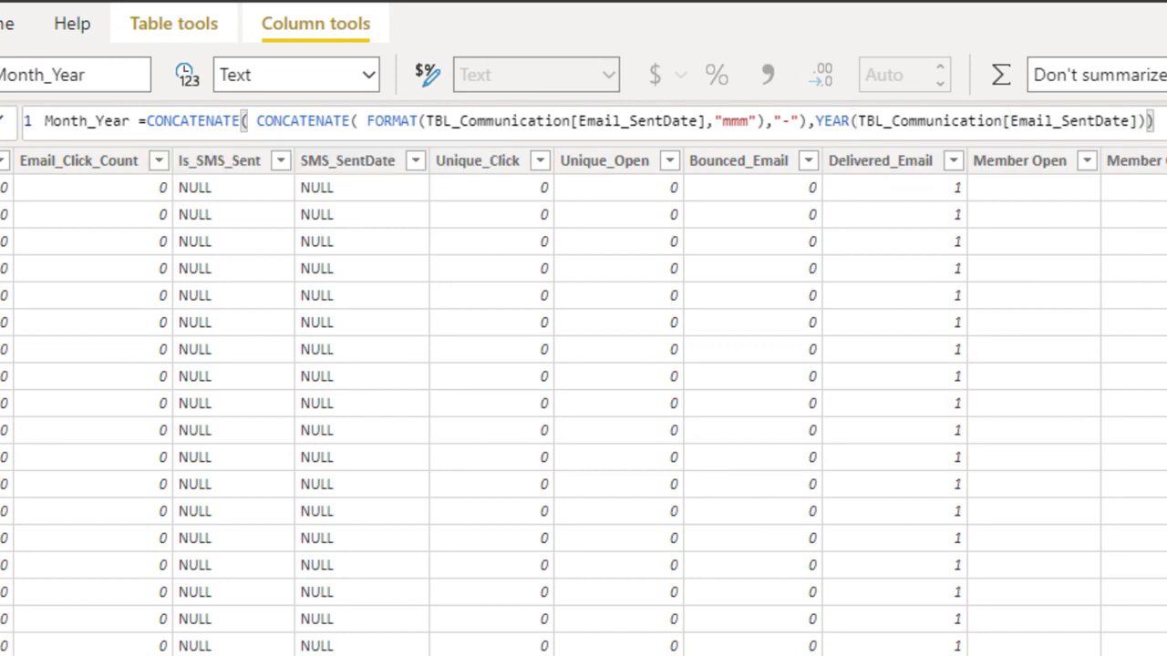
{"action": "key", "text": "Return"}
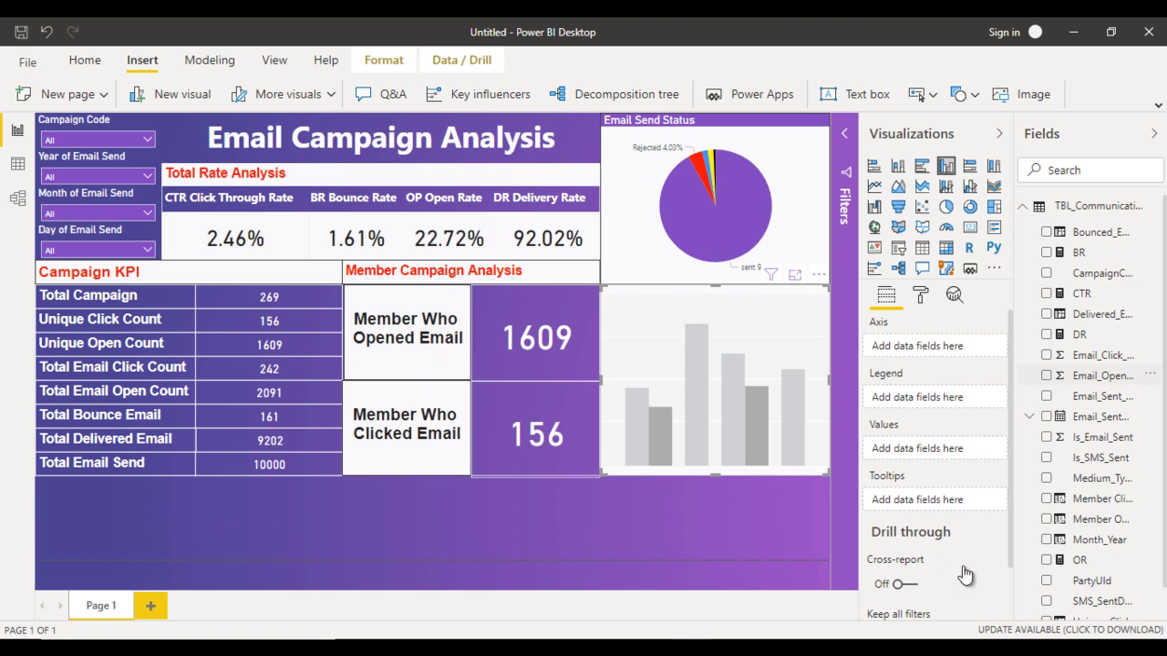
Step: Plot Is_Email_Sent by Month_Year in the column chart, Mar-2020 tallest
{"action": "scroll", "coordinate": [964, 573], "scroll_direction": "down", "scroll_amount": 1}
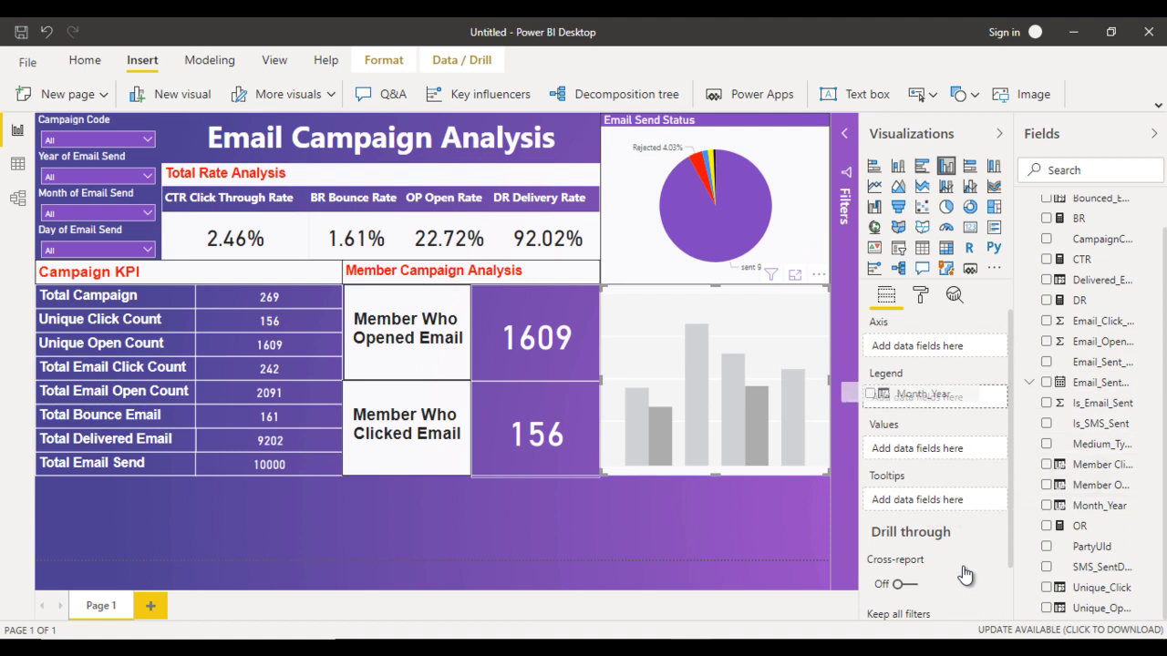
{"action": "left_click_drag", "start_coordinate": [1098, 505], "coordinate": [930, 346]}
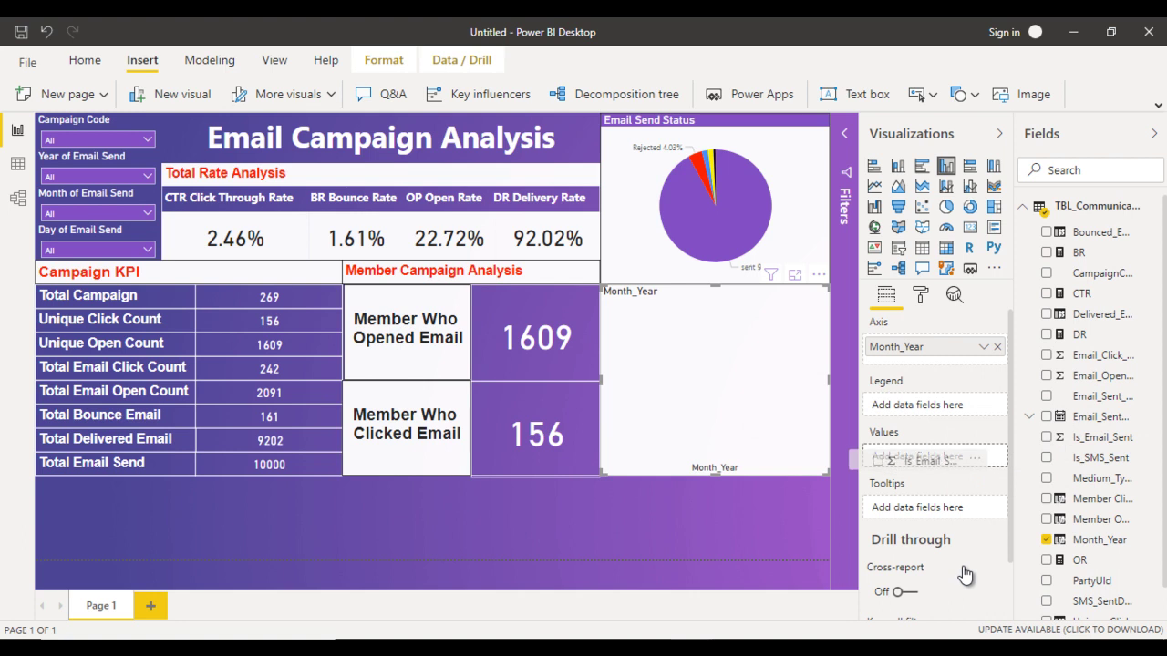
{"action": "left_click_drag", "start_coordinate": [966, 573], "coordinate": [966, 572]}
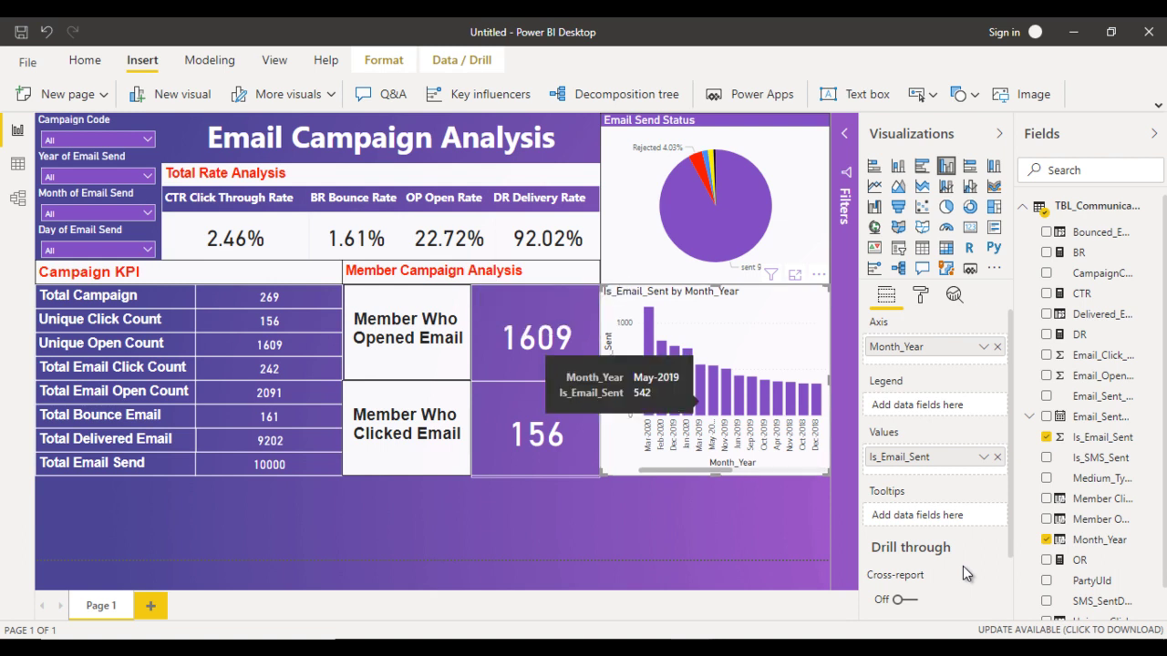
{"action": "key", "text": "Escape"}
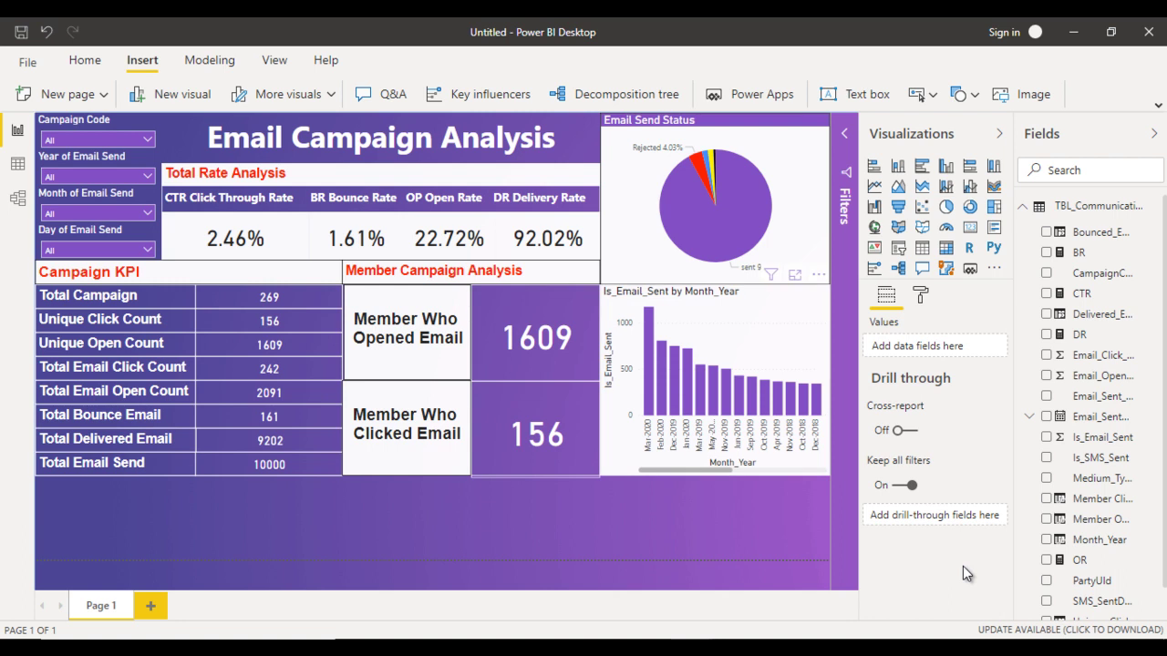
{"action": "key", "text": "Tab"}
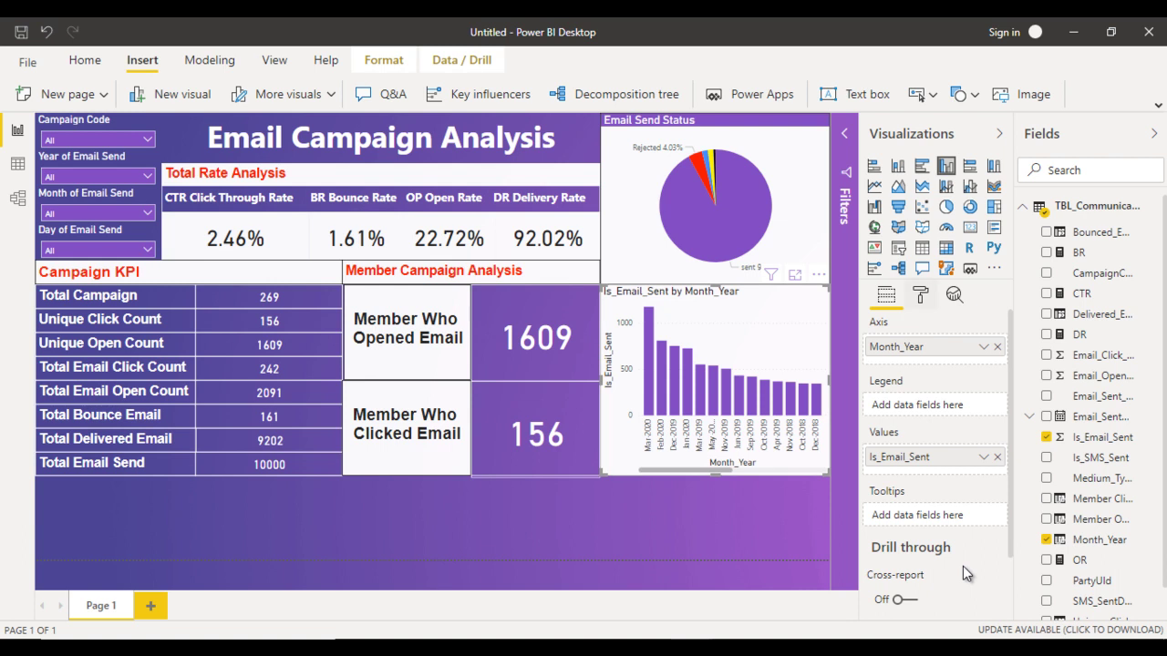
Step: Turn off the Y-axis title on the Month_Year column chart
{"action": "left_click", "coordinate": [920, 294]}
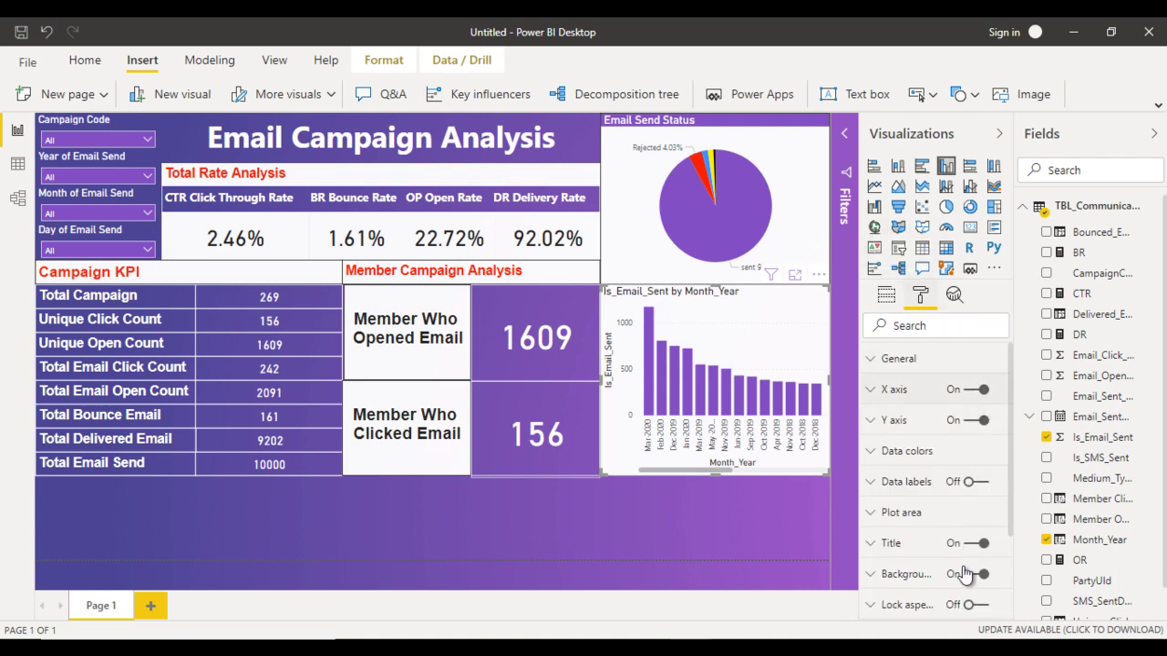
{"action": "scroll", "coordinate": [965, 573], "scroll_direction": "down", "scroll_amount": 1}
{"action": "scroll", "coordinate": [965, 573], "scroll_direction": "down", "scroll_amount": 4}
{"action": "scroll", "coordinate": [965, 573], "scroll_direction": "down", "scroll_amount": 3}
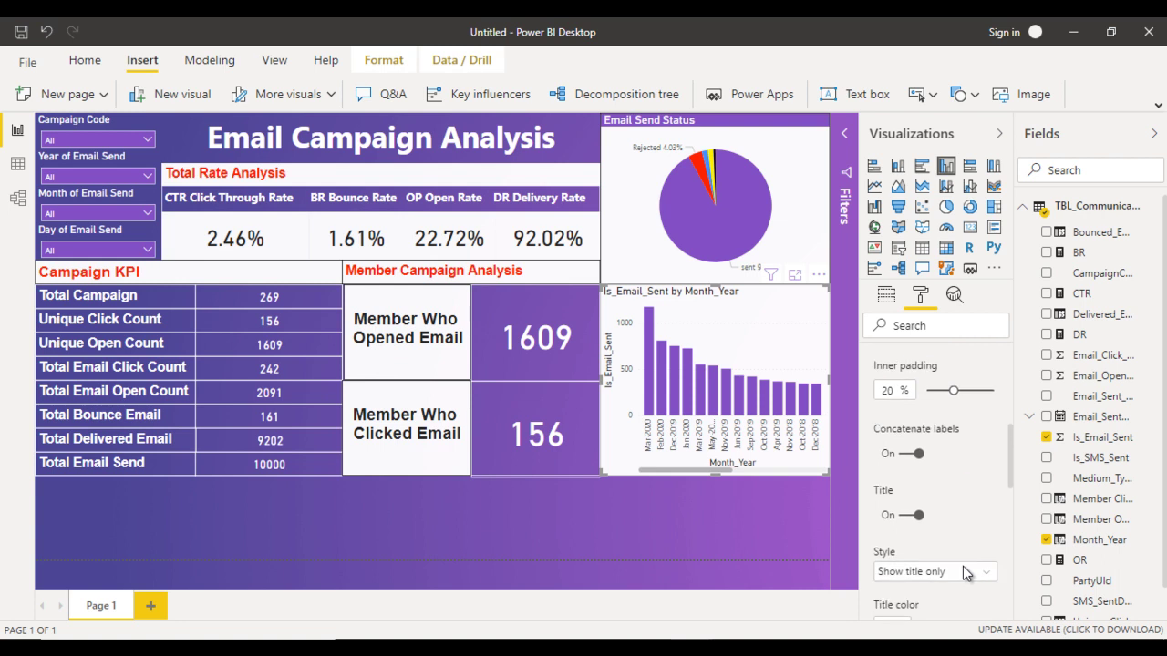
{"action": "scroll", "coordinate": [965, 574], "scroll_direction": "down", "scroll_amount": 1}
{"action": "scroll", "coordinate": [966, 573], "scroll_direction": "down", "scroll_amount": 3}
{"action": "scroll", "coordinate": [966, 573], "scroll_direction": "down", "scroll_amount": 2}
{"action": "left_click", "coordinate": [891, 368]}
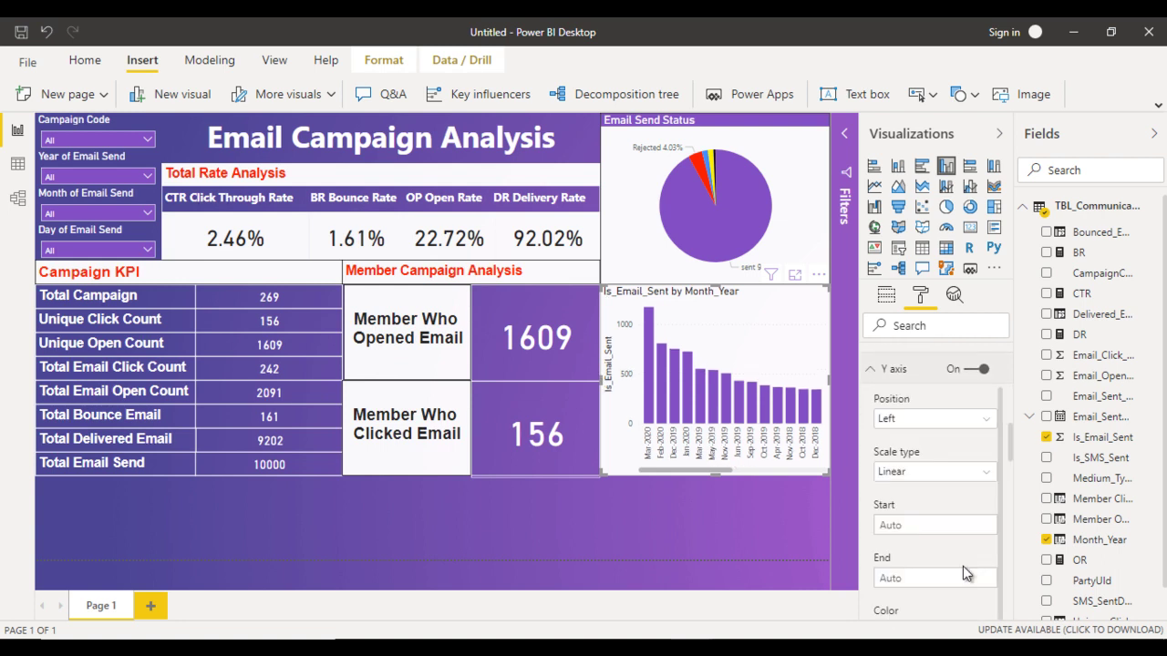
{"action": "scroll", "coordinate": [965, 573], "scroll_direction": "down", "scroll_amount": 1}
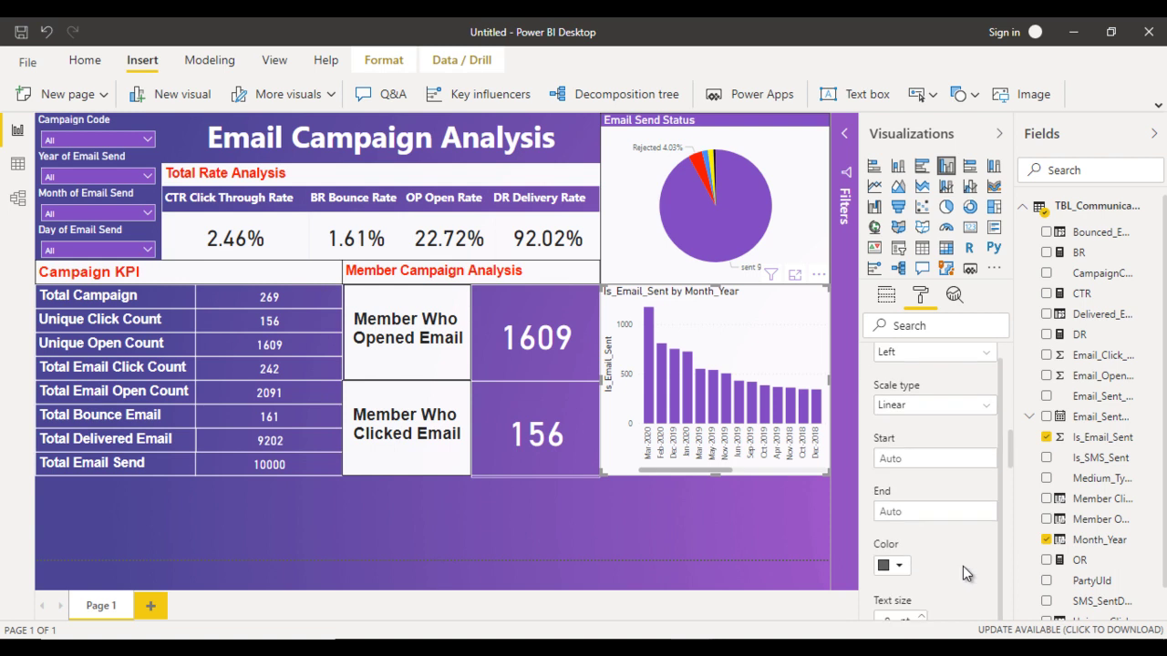
{"action": "scroll", "coordinate": [965, 573], "scroll_direction": "down", "scroll_amount": 3}
{"action": "scroll", "coordinate": [966, 572], "scroll_direction": "down", "scroll_amount": 3}
{"action": "scroll", "coordinate": [967, 572], "scroll_direction": "down", "scroll_amount": 1}
{"action": "left_click", "coordinate": [914, 562]}
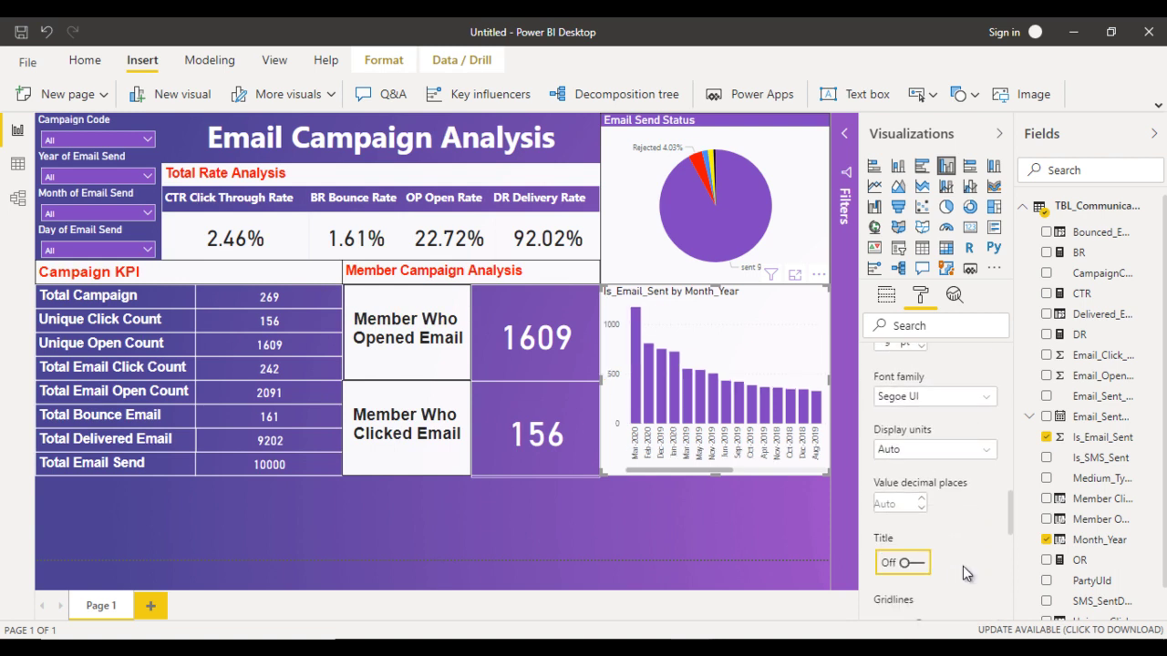
Step: Expand the chart's Title settings and compare with the finished Email_Analysis report
{"action": "scroll", "coordinate": [965, 573], "scroll_direction": "up", "scroll_amount": 3}
{"action": "scroll", "coordinate": [965, 573], "scroll_direction": "up", "scroll_amount": 3}
{"action": "scroll", "coordinate": [965, 573], "scroll_direction": "up", "scroll_amount": 3}
{"action": "scroll", "coordinate": [965, 573], "scroll_direction": "up", "scroll_amount": 3}
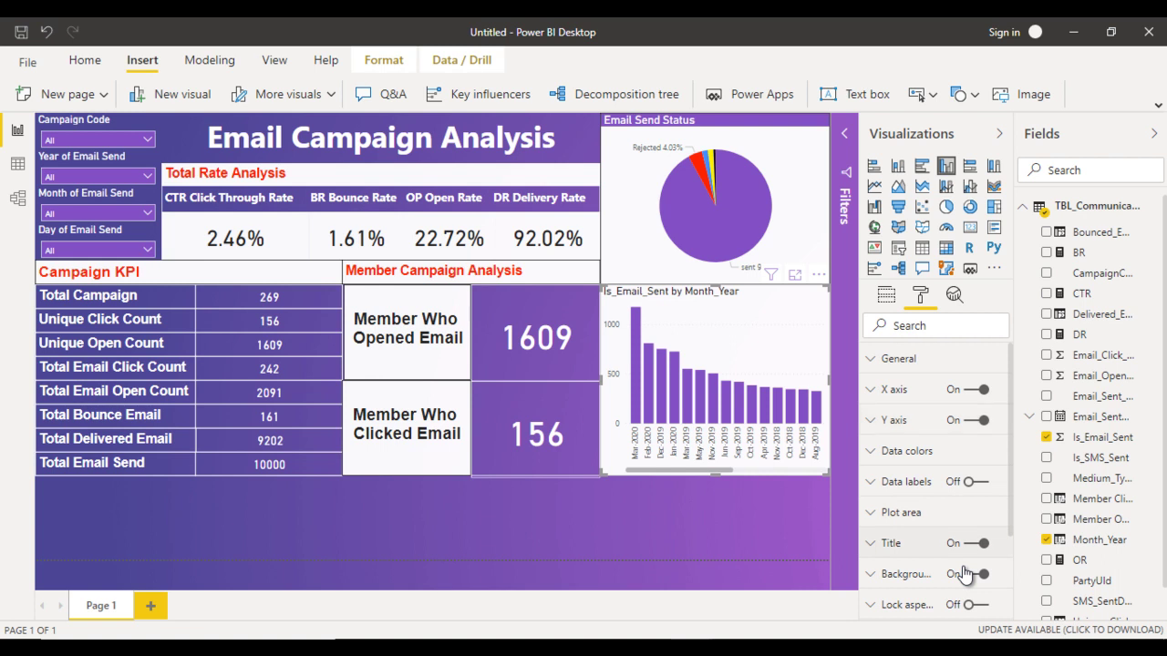
{"action": "scroll", "coordinate": [965, 574], "scroll_direction": "down", "scroll_amount": 2}
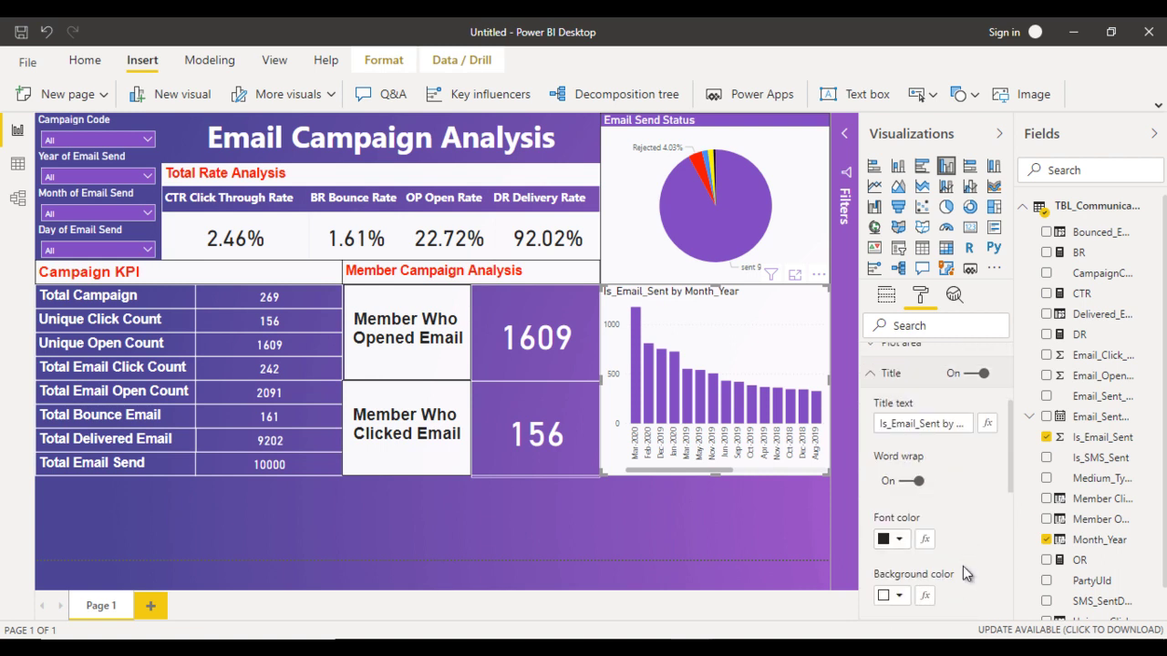
{"action": "key", "text": "alt+Tab"}
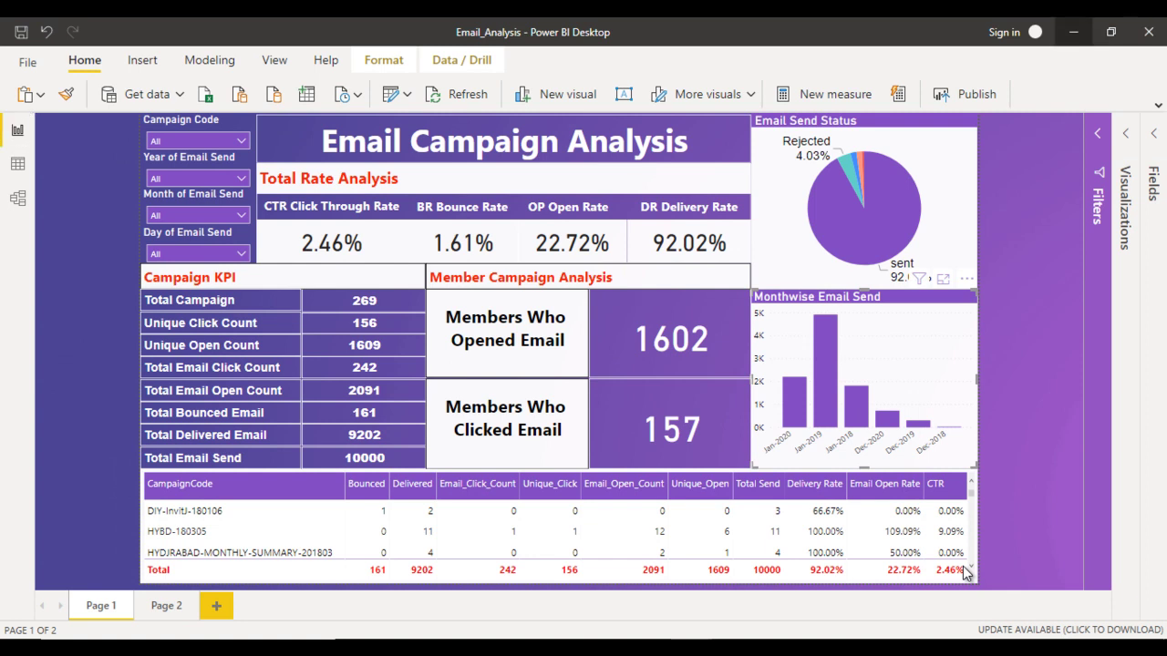
Step: Retitle the column chart 'Monthwise Email Send'
{"action": "key", "text": "alt+Tab"}
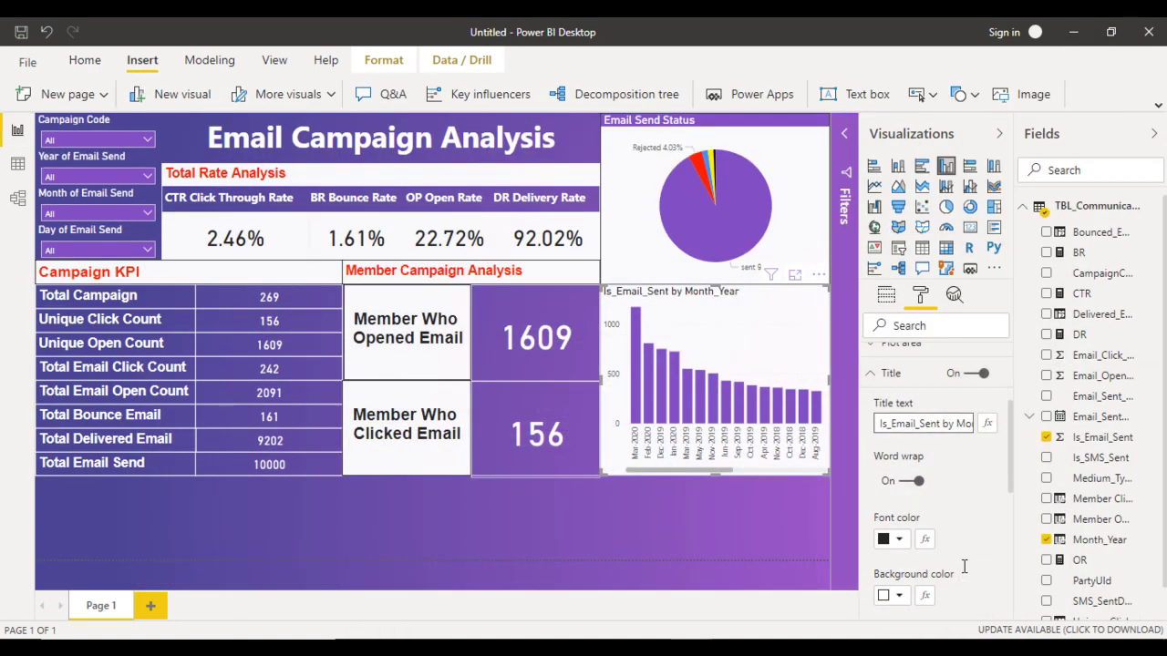
{"action": "key", "text": "ctrl+a"}
{"action": "type", "text": "Month"}
{"action": "key", "text": "BackSpace"}
{"action": "type", "text": "wise Email Send"}
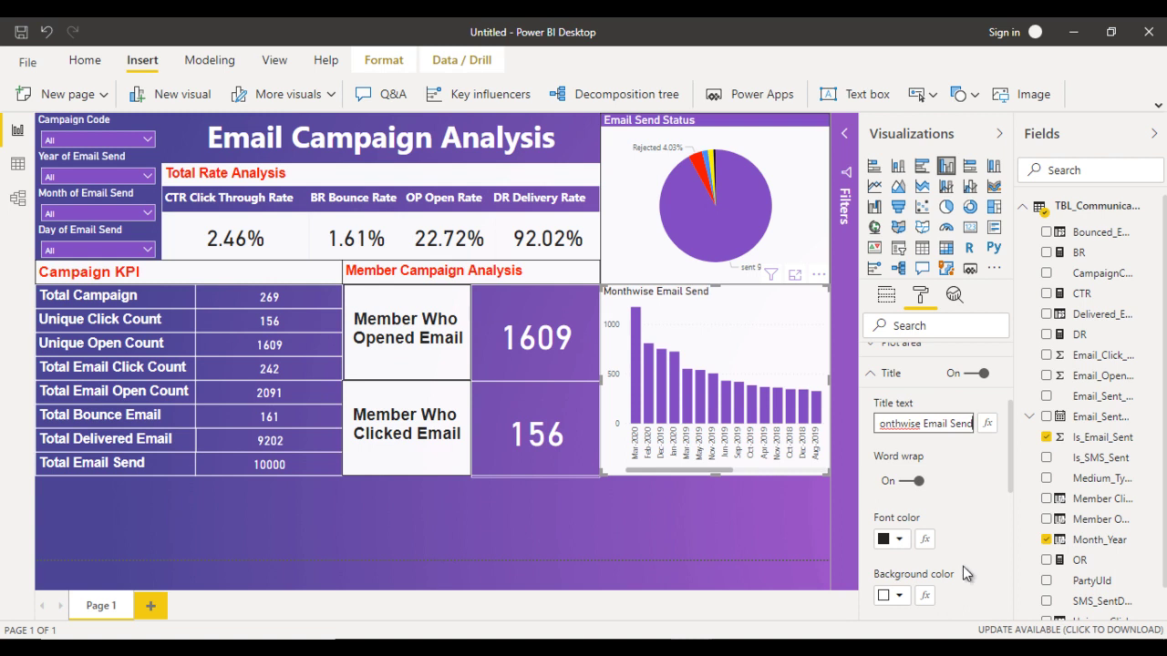
Step: Style the chart title with white 15 pt text on a purple background
{"action": "scroll", "coordinate": [966, 572], "scroll_direction": "down", "scroll_amount": 2}
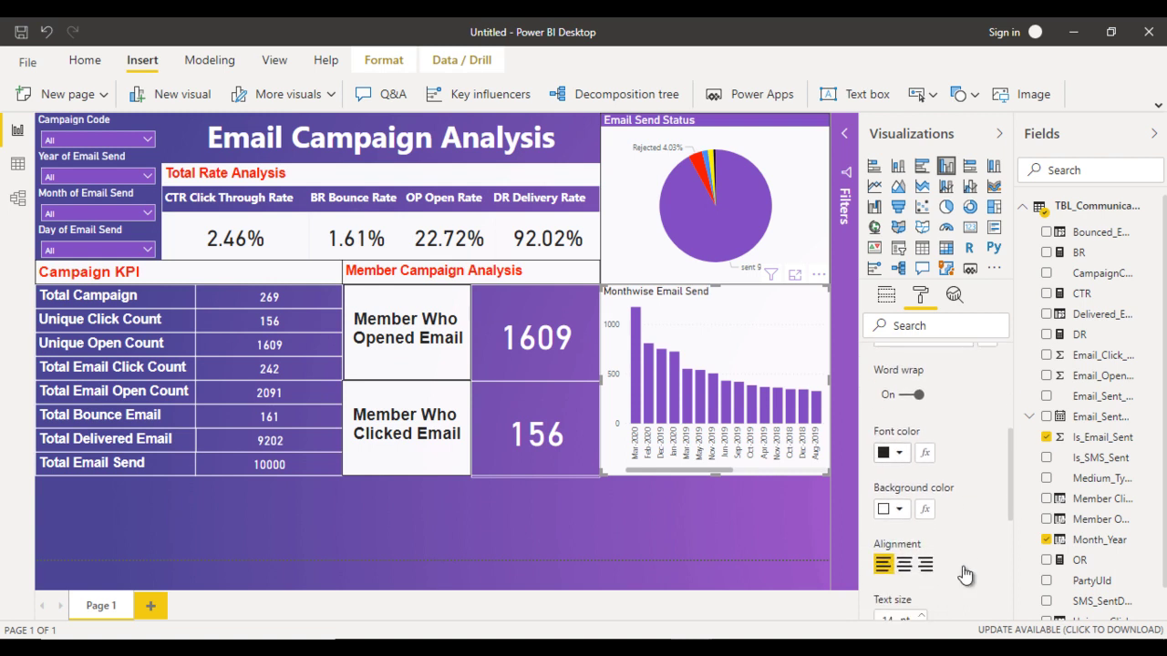
{"action": "left_click", "coordinate": [898, 452]}
{"action": "left_click", "coordinate": [880, 220]}
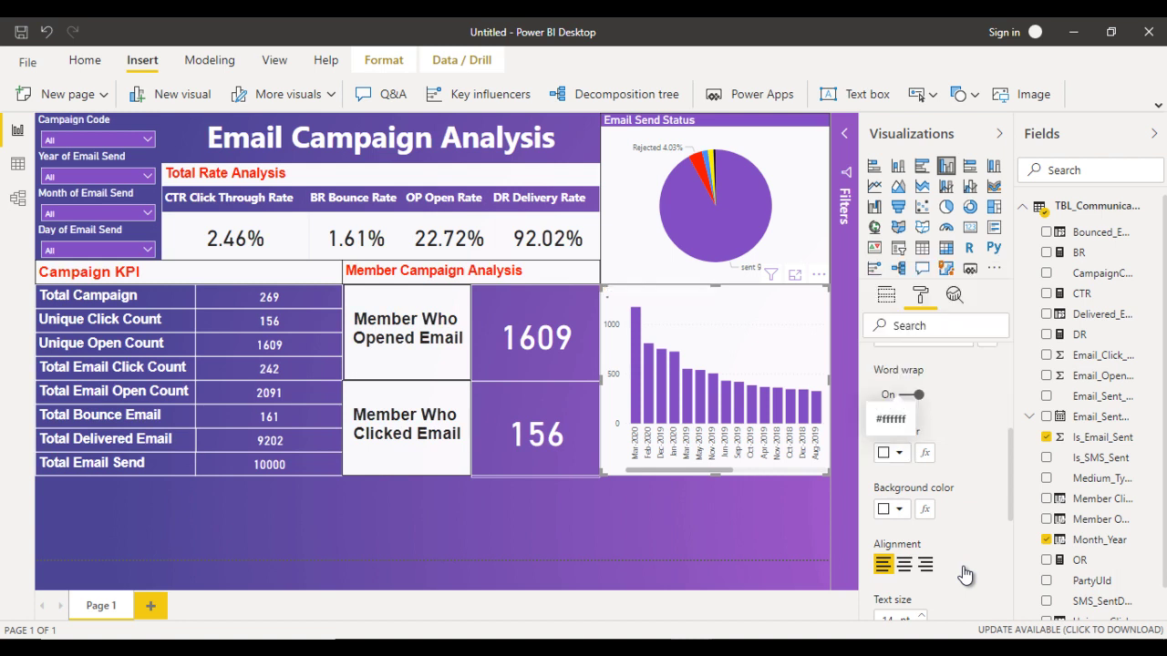
{"action": "left_click", "coordinate": [898, 508]}
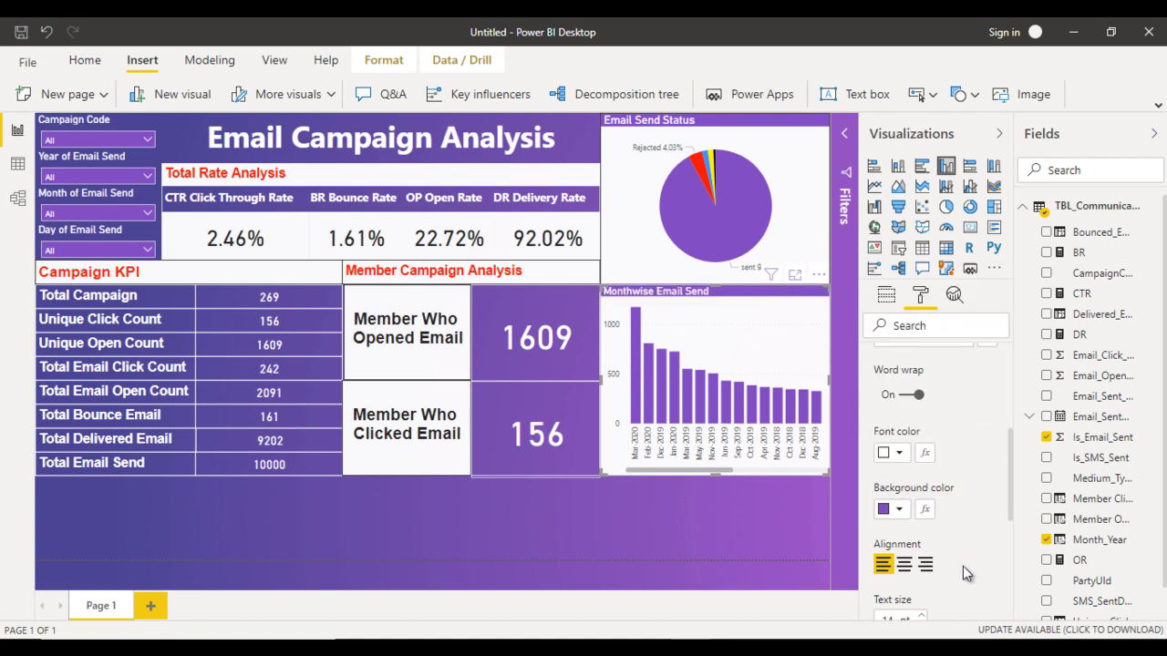
{"action": "scroll", "coordinate": [967, 573], "scroll_direction": "down", "scroll_amount": 1}
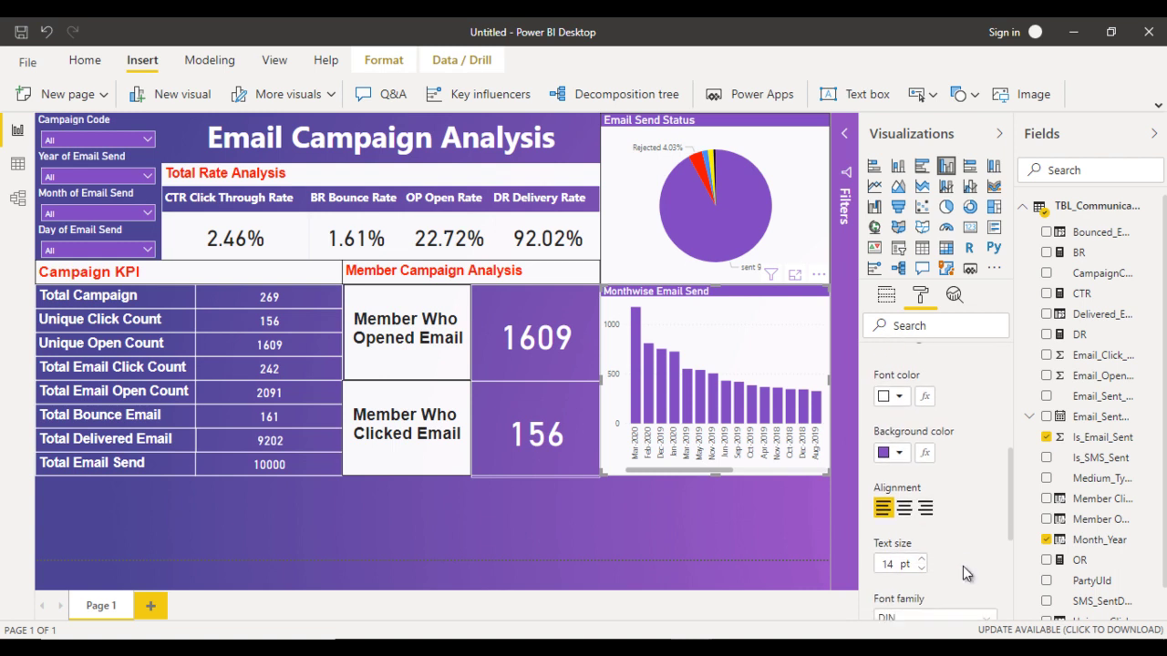
{"action": "key", "text": "Up"}
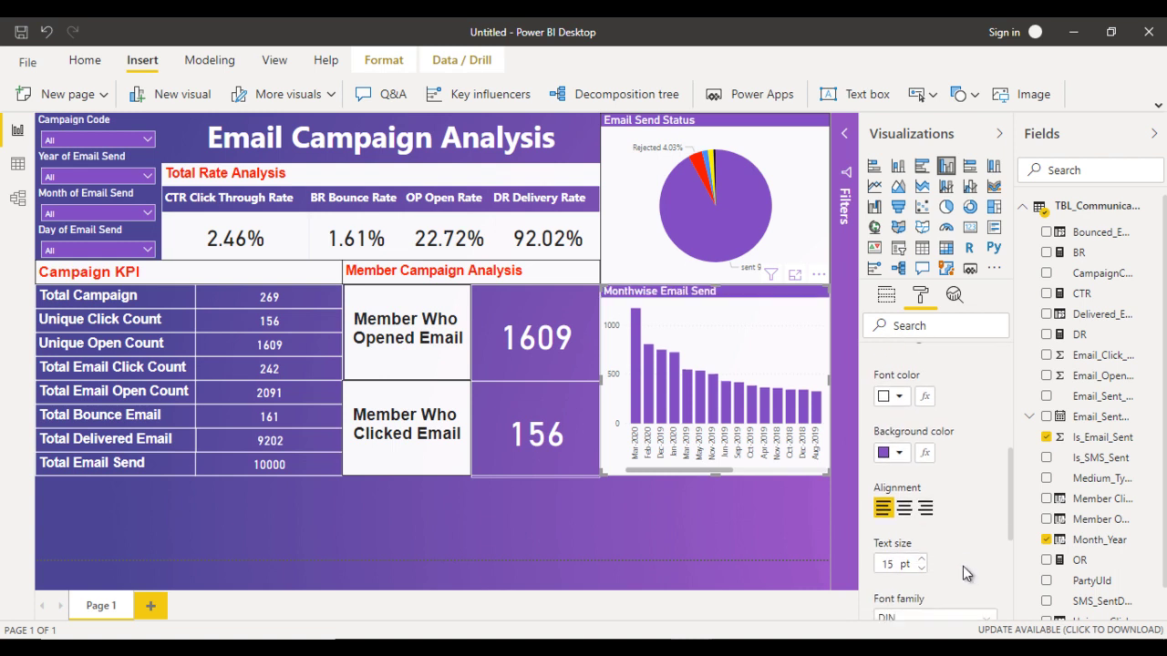
{"action": "key", "text": "Escape"}
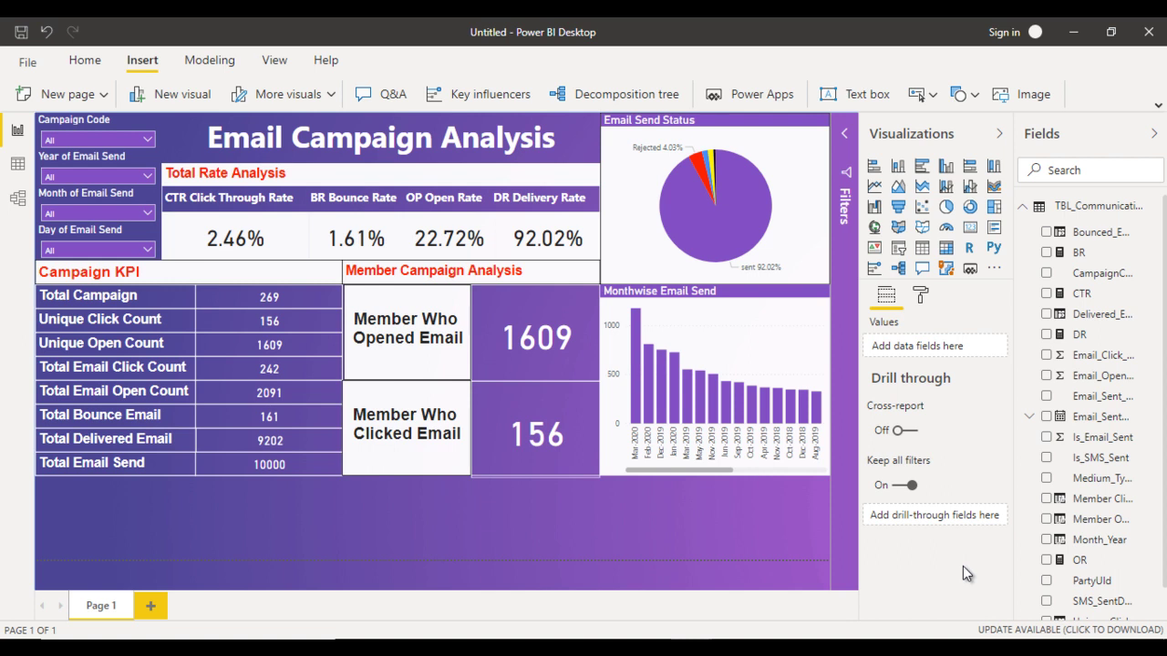
Step: Add a table visual listing CampaignCode, checking the reference report for layout
{"action": "left_click", "coordinate": [922, 247]}
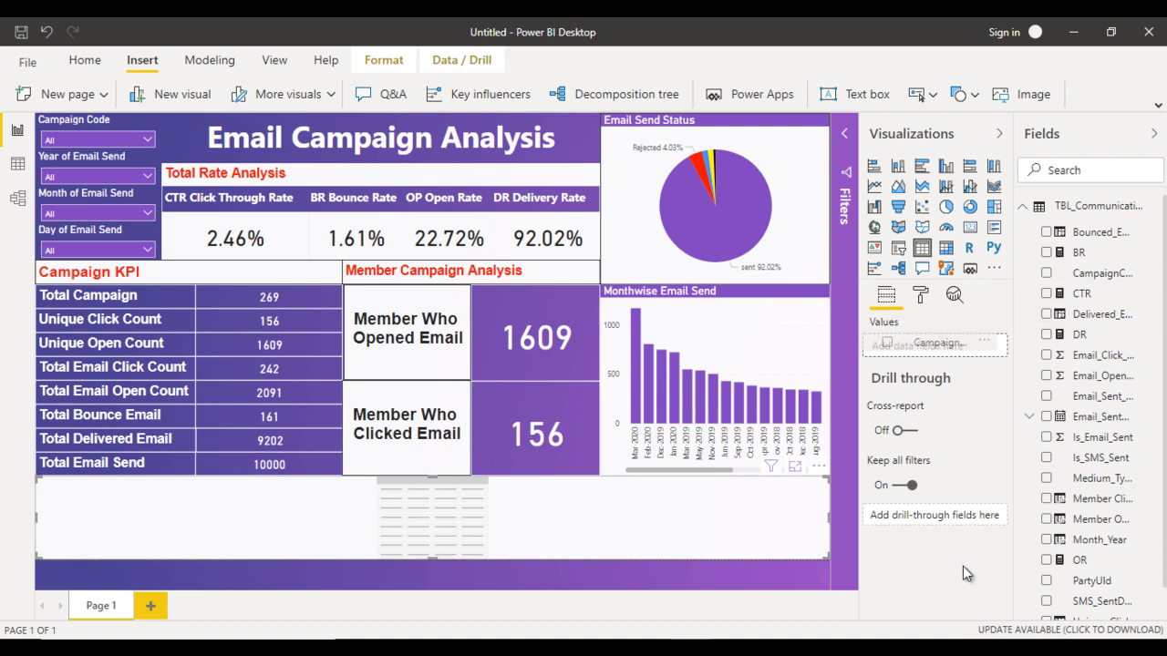
{"action": "left_click_drag", "start_coordinate": [1102, 272], "coordinate": [935, 345]}
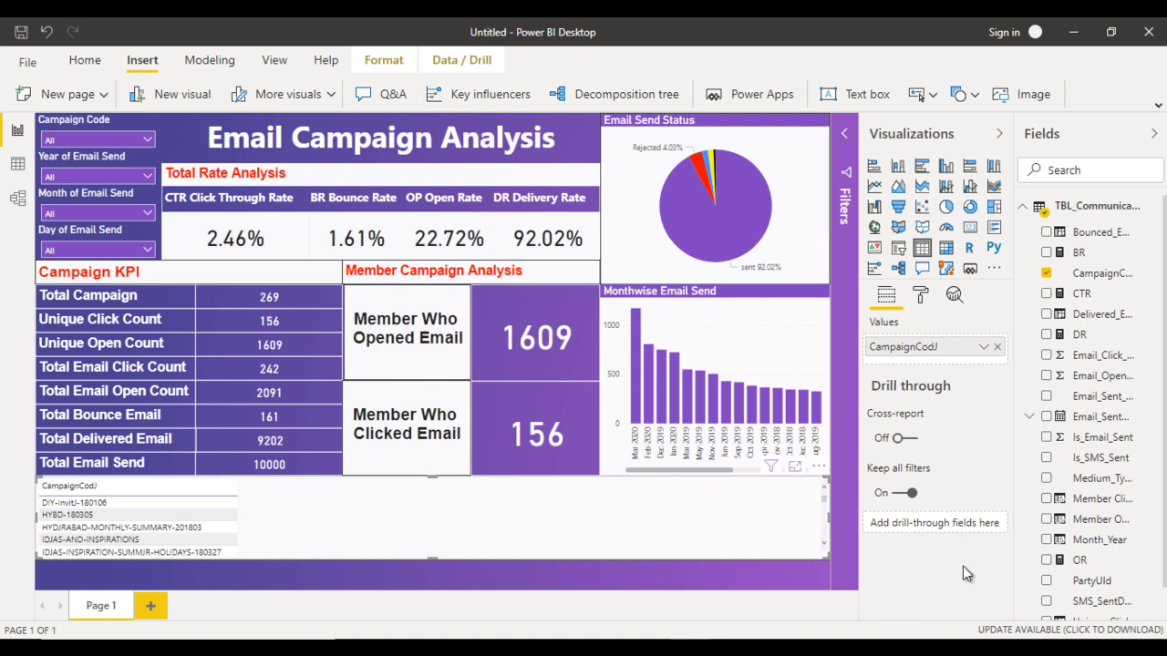
{"action": "left_click", "coordinate": [597, 583]}
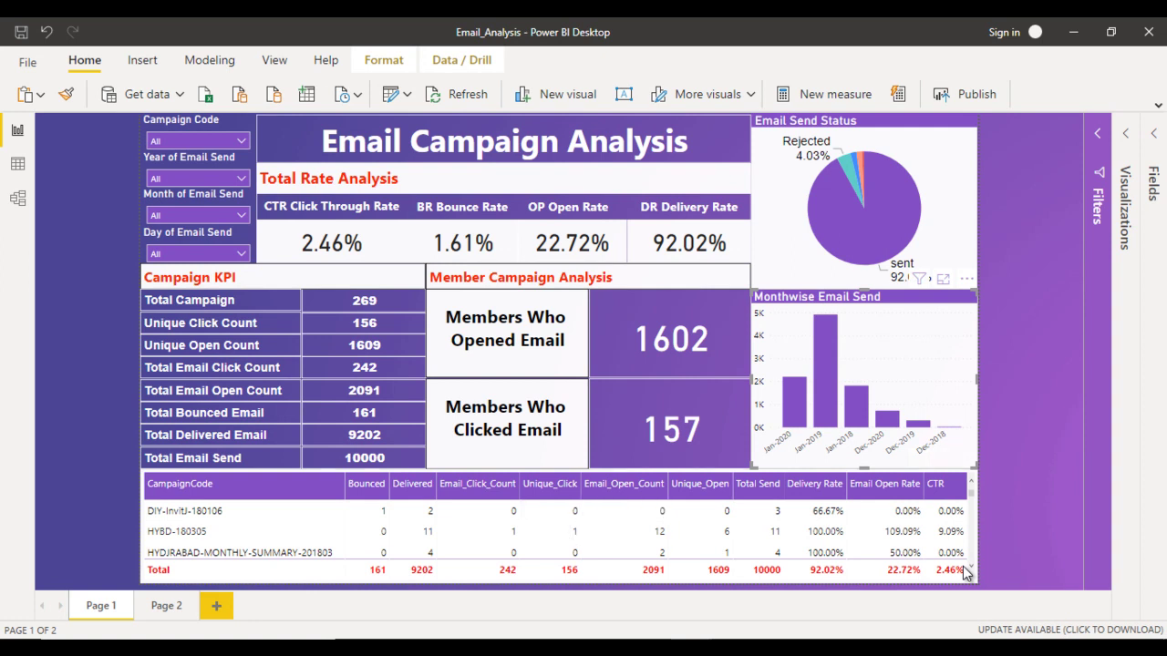
{"action": "left_click", "coordinate": [793, 583]}
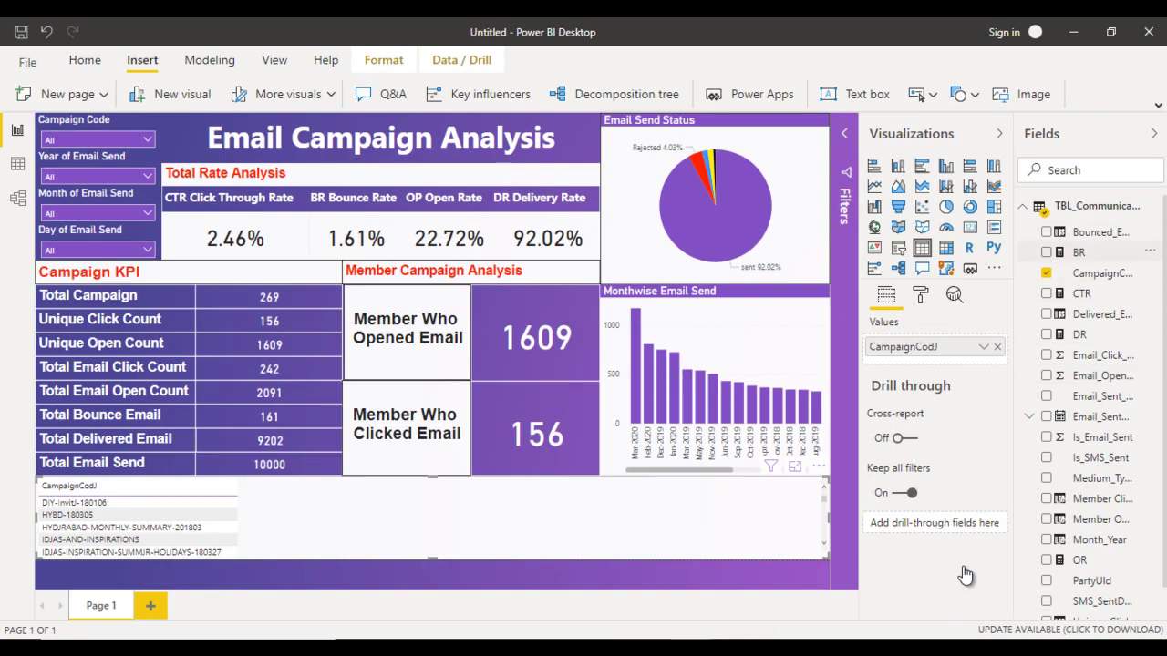
Step: Add BR, DR and Email_Click_Count as columns of the campaign table
{"action": "left_click", "coordinate": [1047, 252]}
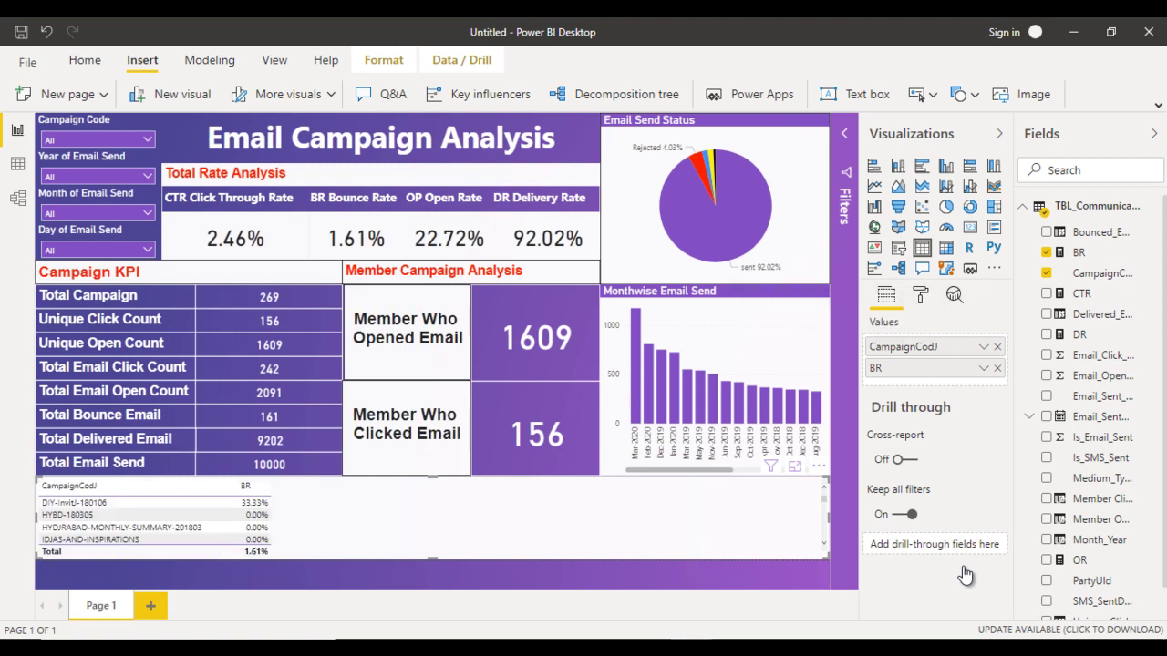
{"action": "left_click_drag", "start_coordinate": [1079, 334], "coordinate": [914, 383]}
{"action": "left_click_drag", "start_coordinate": [964, 574], "coordinate": [964, 572]}
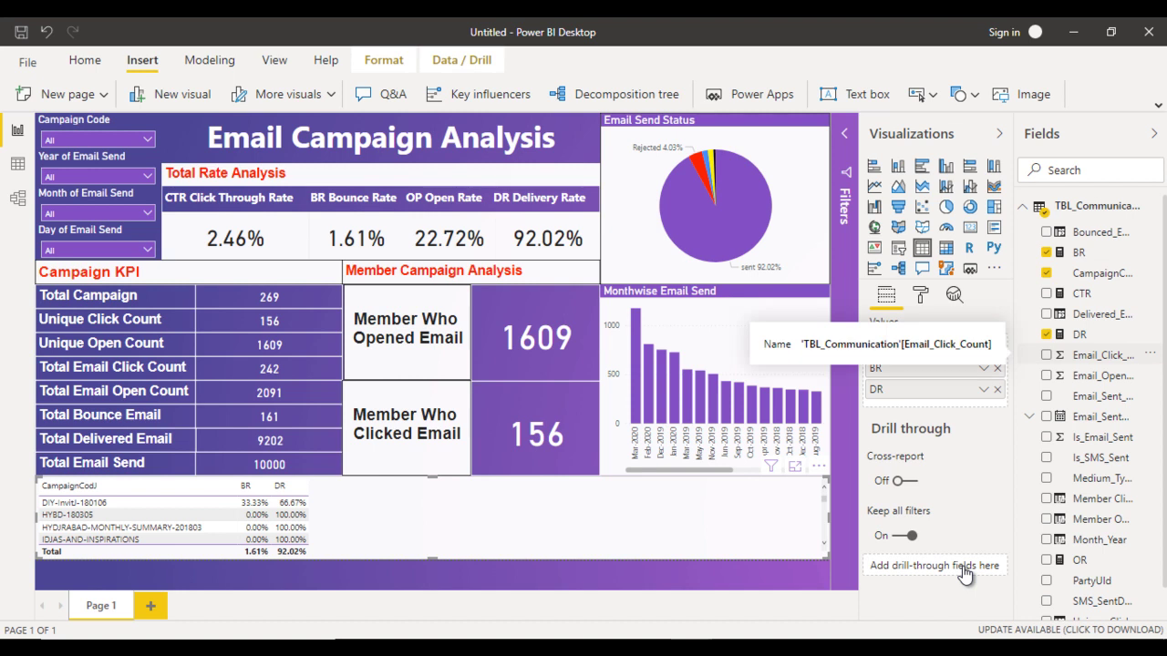
{"action": "left_click", "coordinate": [1047, 355]}
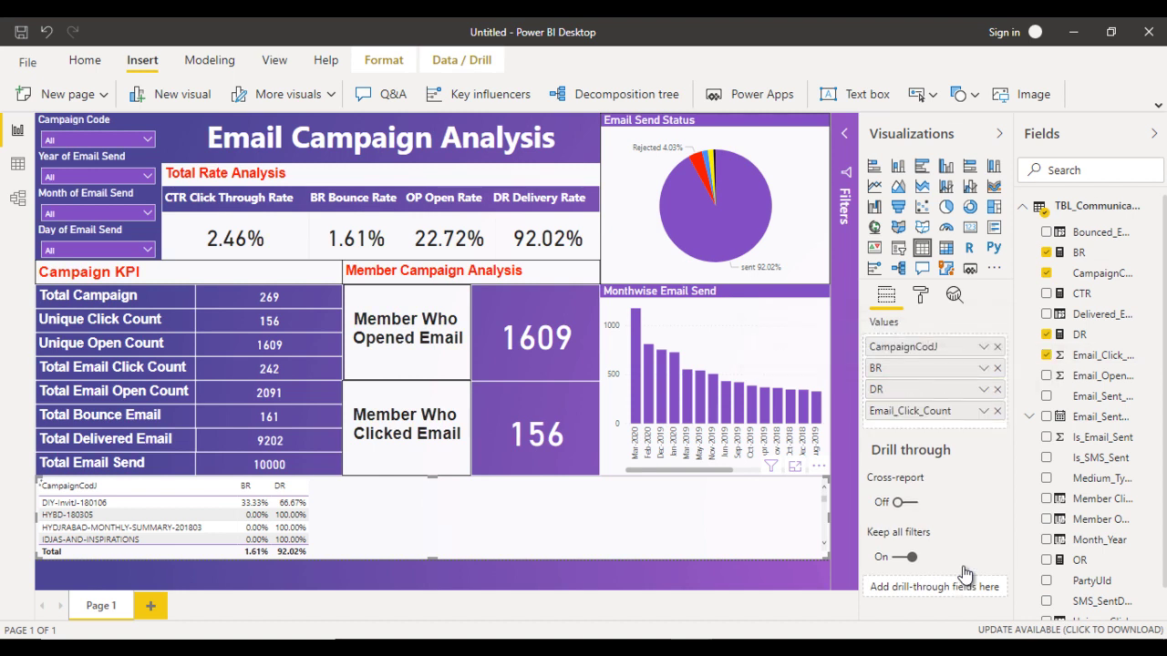
{"action": "left_click", "coordinate": [982, 410]}
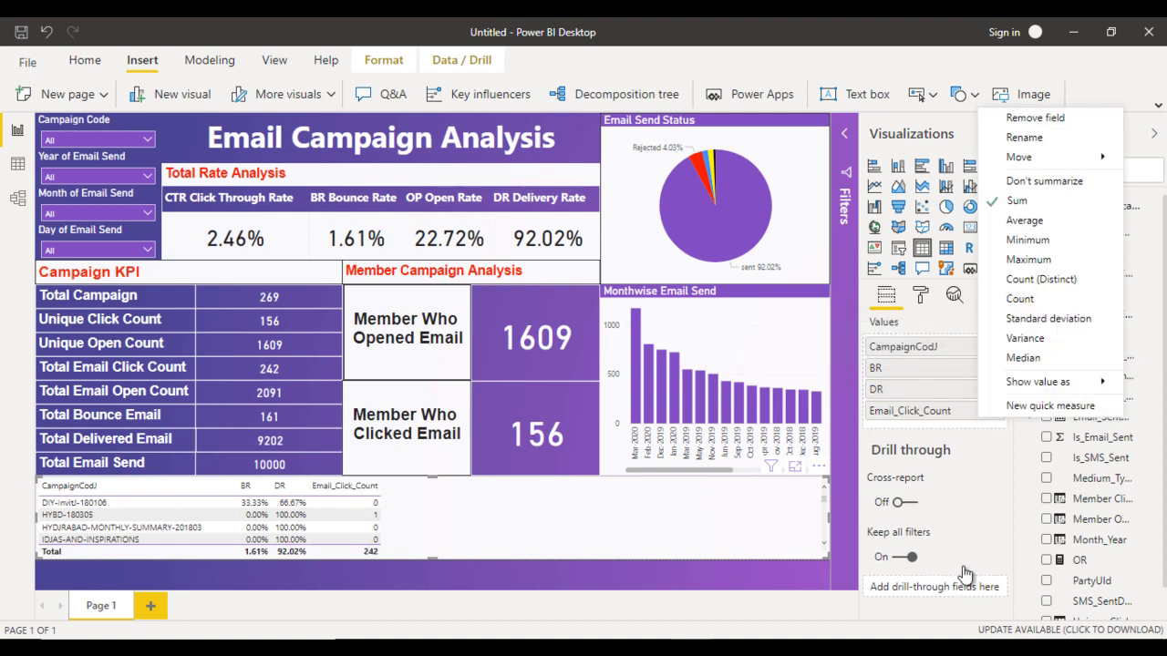
{"action": "left_click", "coordinate": [966, 572]}
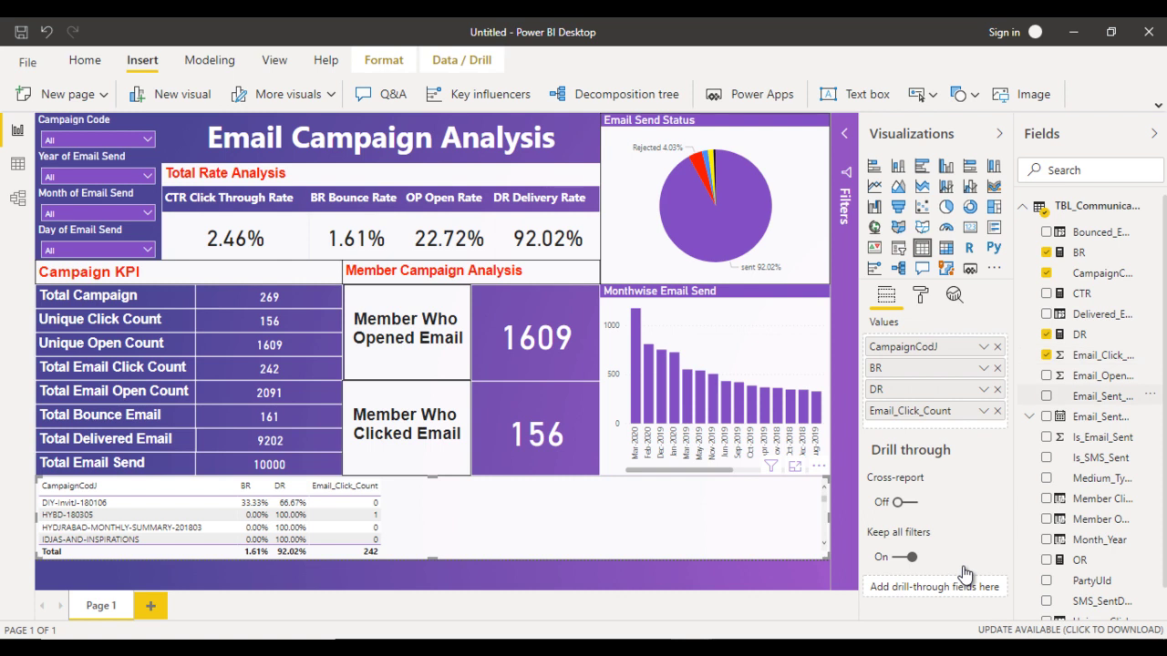
Step: Add Unique_Click, Email_Open_Count and Unique_Open columns, keeping their default aggregations
{"action": "scroll", "coordinate": [1093, 401], "scroll_direction": "down", "scroll_amount": 1}
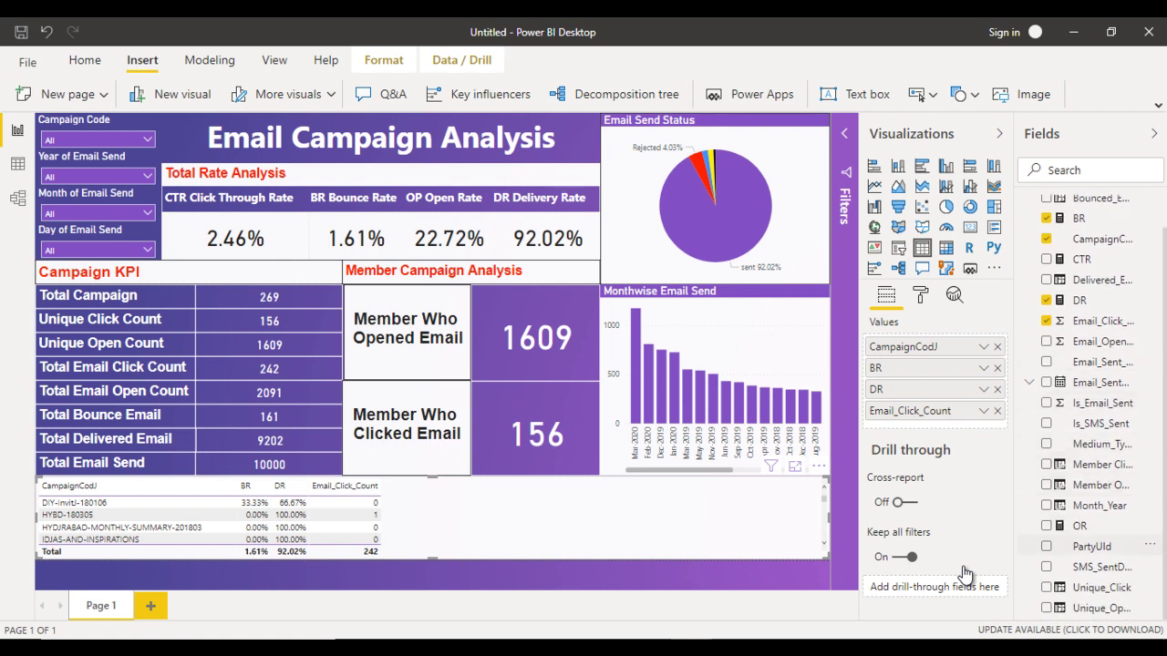
{"action": "left_click_drag", "start_coordinate": [1101, 587], "coordinate": [920, 428]}
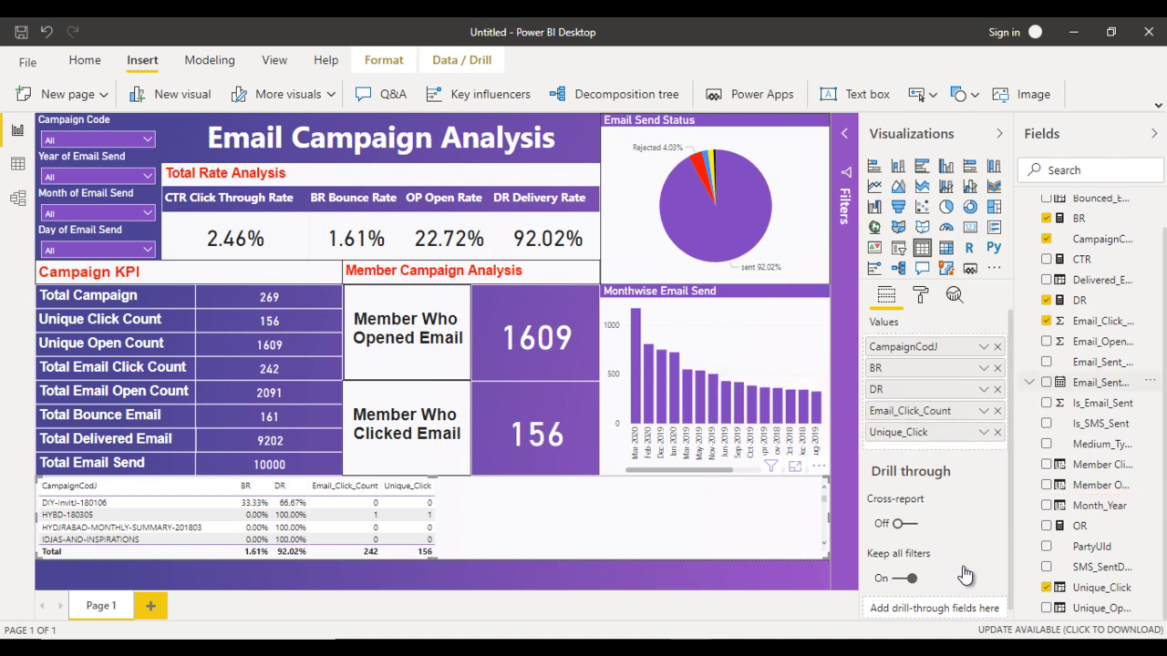
{"action": "left_click_drag", "start_coordinate": [1103, 341], "coordinate": [921, 447]}
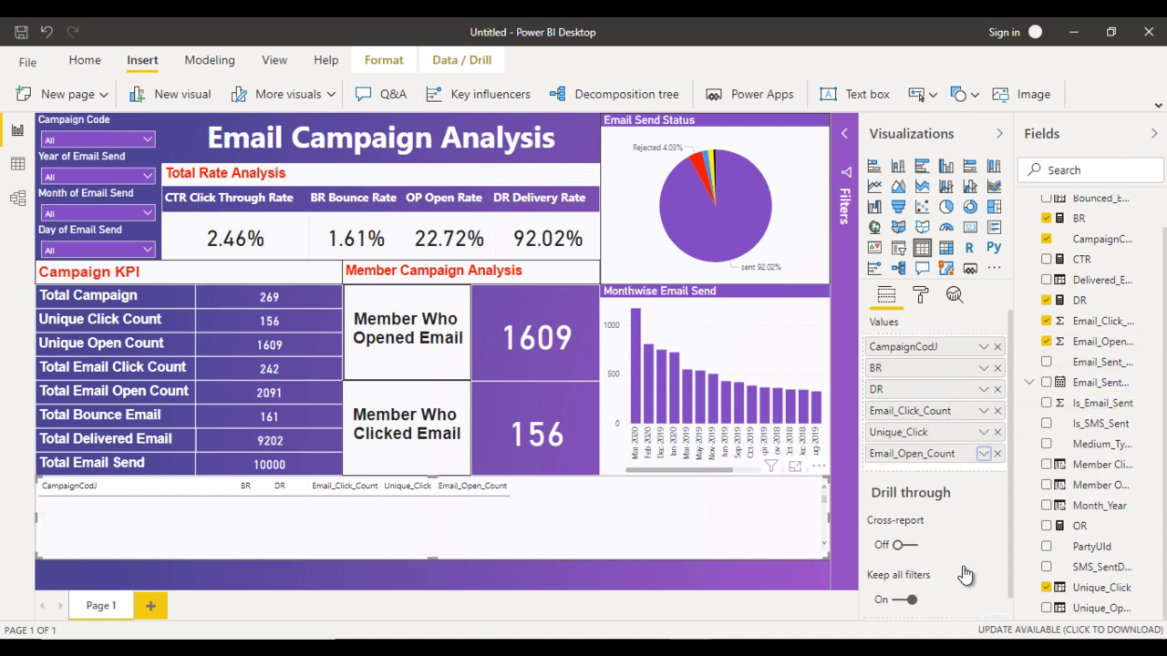
{"action": "key", "text": "shift+F10"}
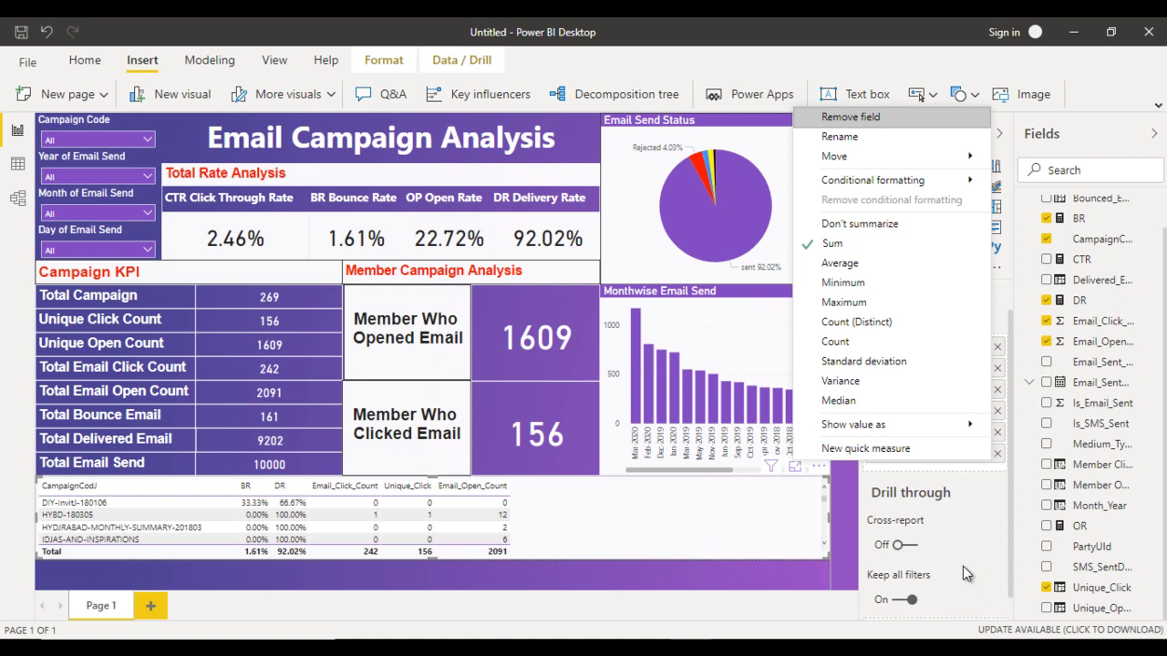
{"action": "key", "text": "Escape"}
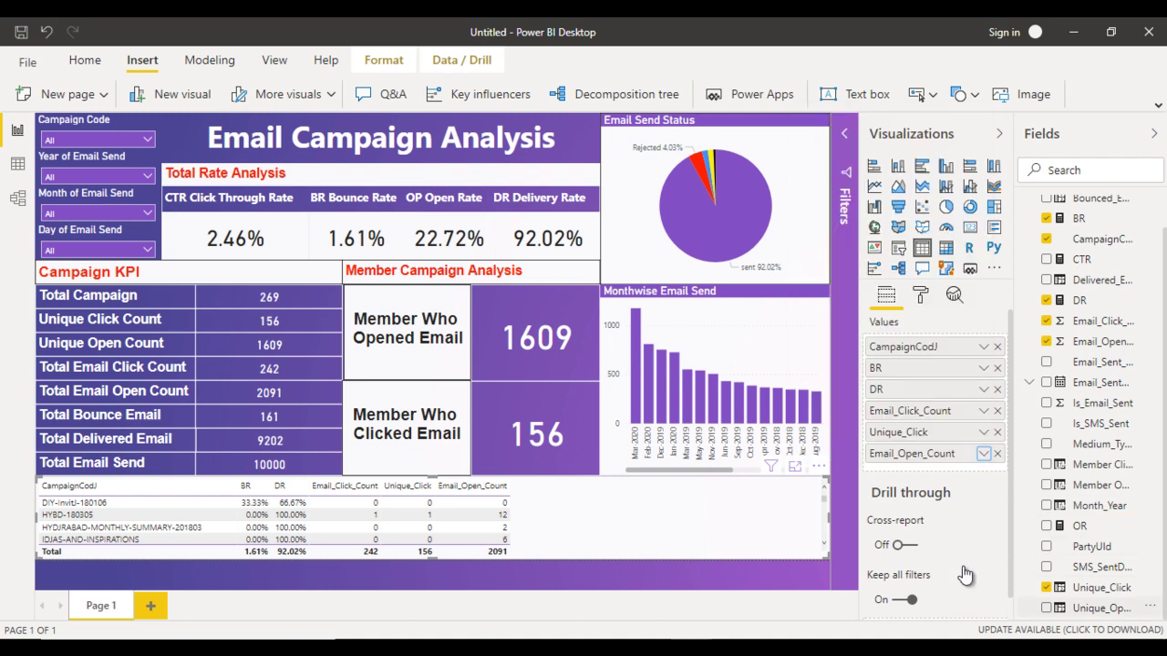
{"action": "left_click_drag", "start_coordinate": [1101, 608], "coordinate": [921, 463]}
{"action": "left_click_drag", "start_coordinate": [964, 574], "coordinate": [964, 574]}
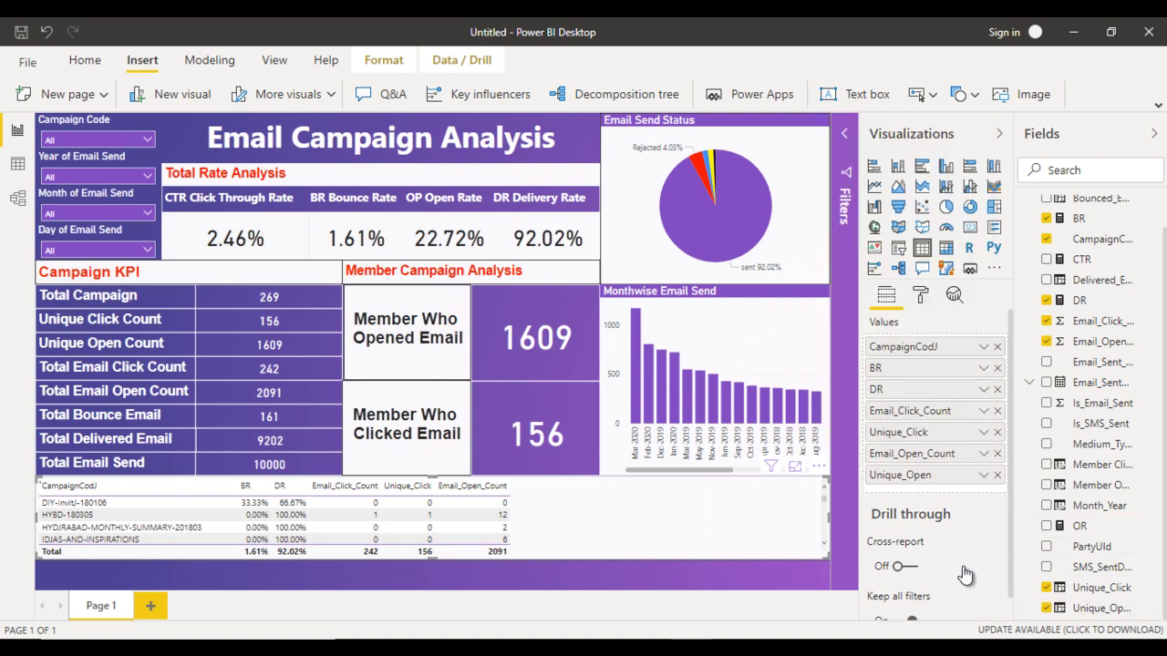
{"action": "key", "text": "shift+F10"}
{"action": "key", "text": "Down"}
{"action": "key", "text": "Down"}
{"action": "key", "text": "Down"}
{"action": "key", "text": "Down"}
{"action": "key", "text": "Down"}
{"action": "key", "text": "Down"}
{"action": "key", "text": "Right"}
{"action": "key", "text": "Escape"}
{"action": "key", "text": "Escape"}
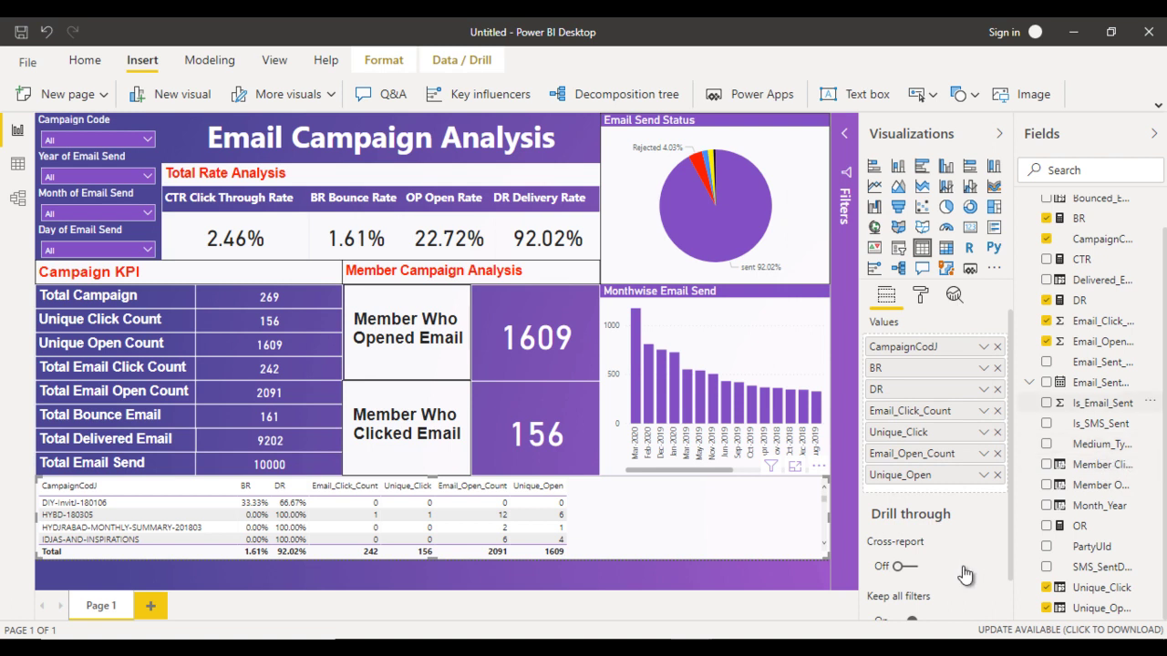
Step: Add Is_Email_Sent and Delivered_Email columns, both summarised as Sum
{"action": "left_click_drag", "start_coordinate": [1103, 403], "coordinate": [920, 484]}
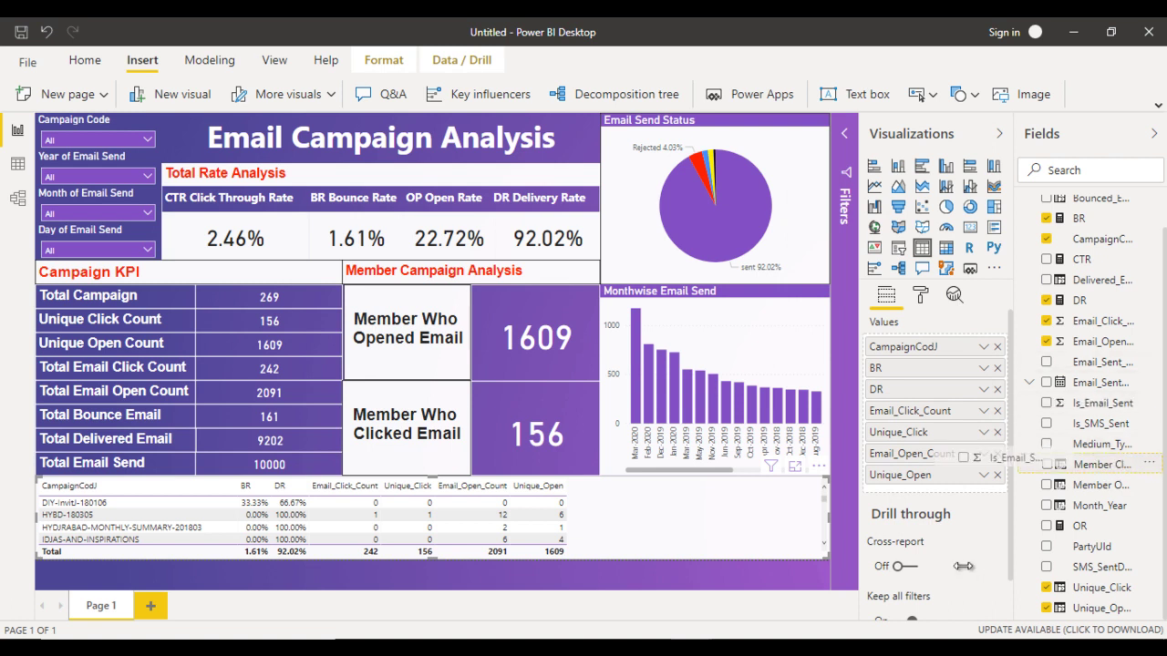
{"action": "left_click", "coordinate": [1047, 403]}
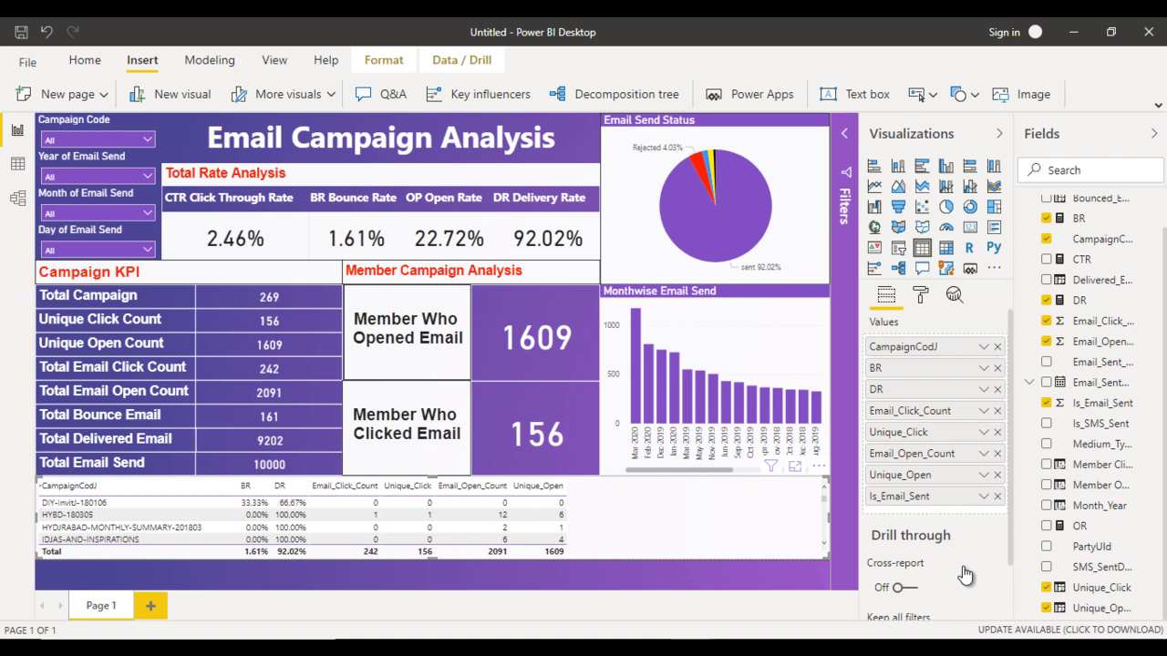
{"action": "left_click", "coordinate": [982, 496]}
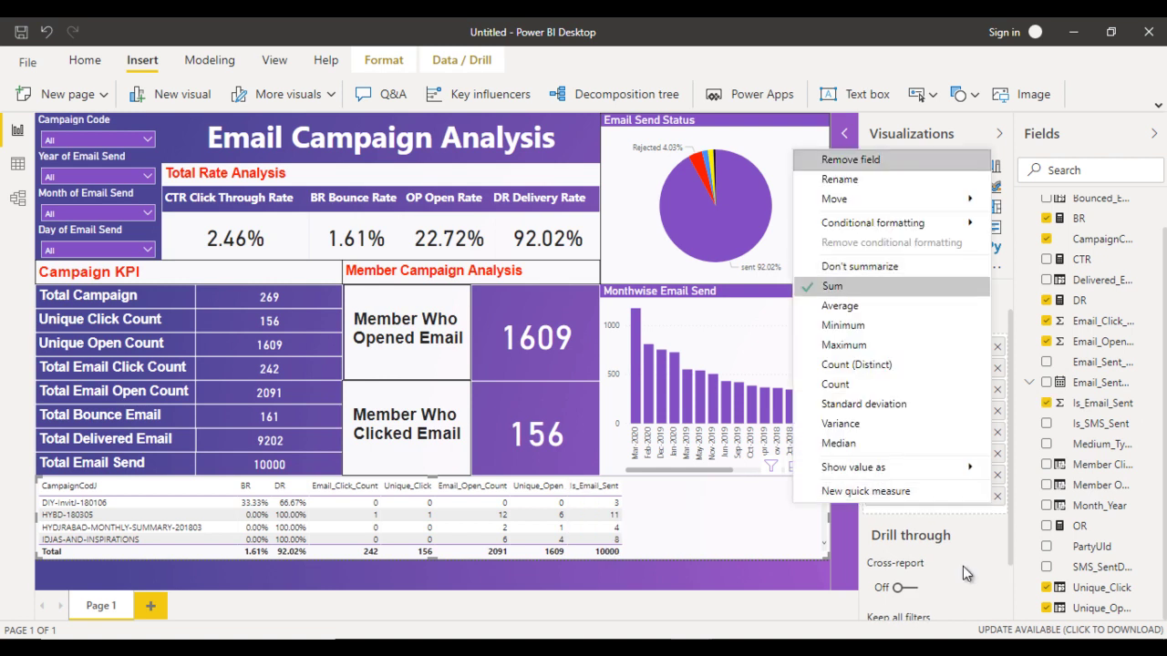
{"action": "left_click", "coordinate": [965, 574]}
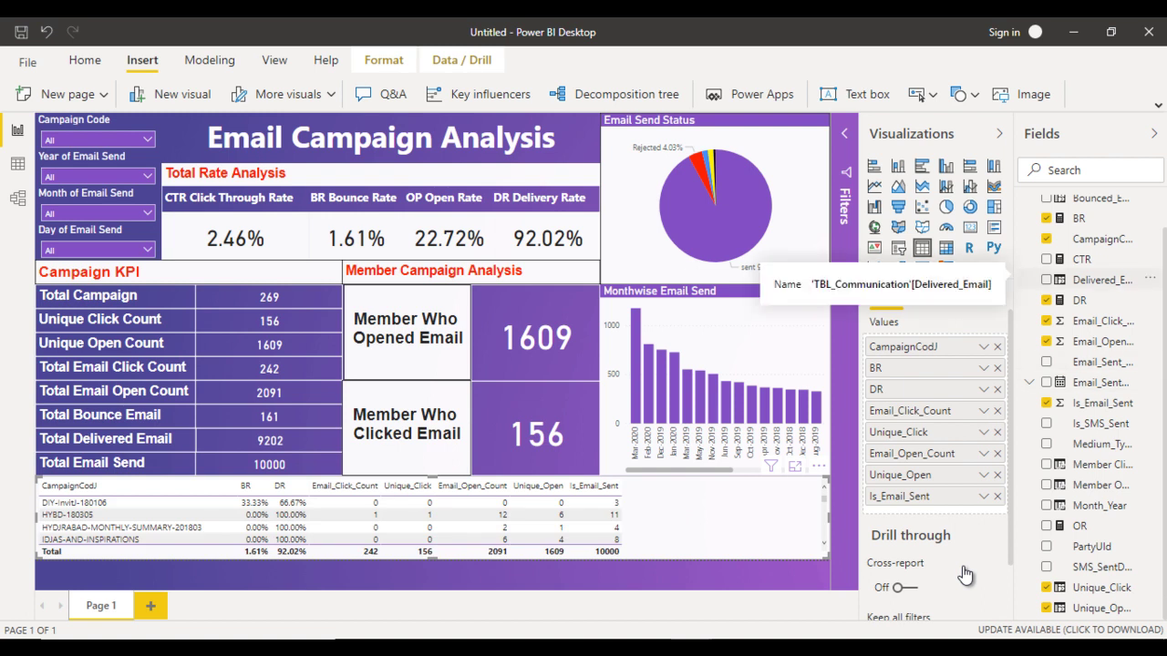
{"action": "left_click_drag", "start_coordinate": [1094, 279], "coordinate": [939, 504]}
{"action": "left_click_drag", "start_coordinate": [964, 574], "coordinate": [964, 574]}
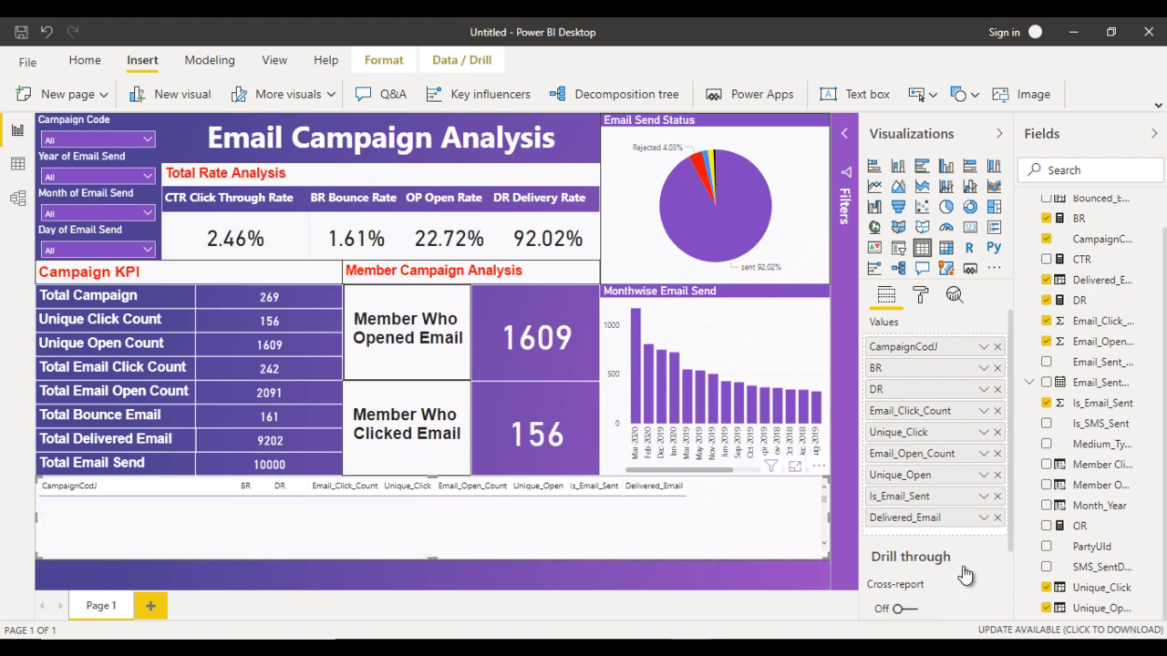
{"action": "left_click", "coordinate": [982, 517]}
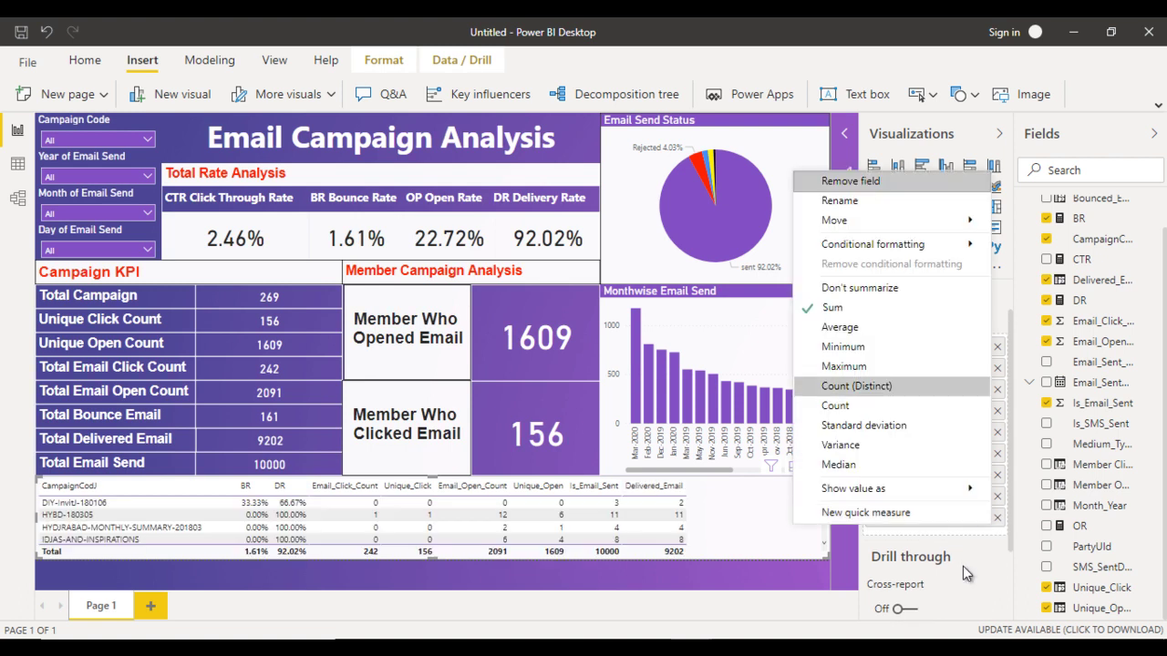
{"action": "left_click", "coordinate": [966, 573]}
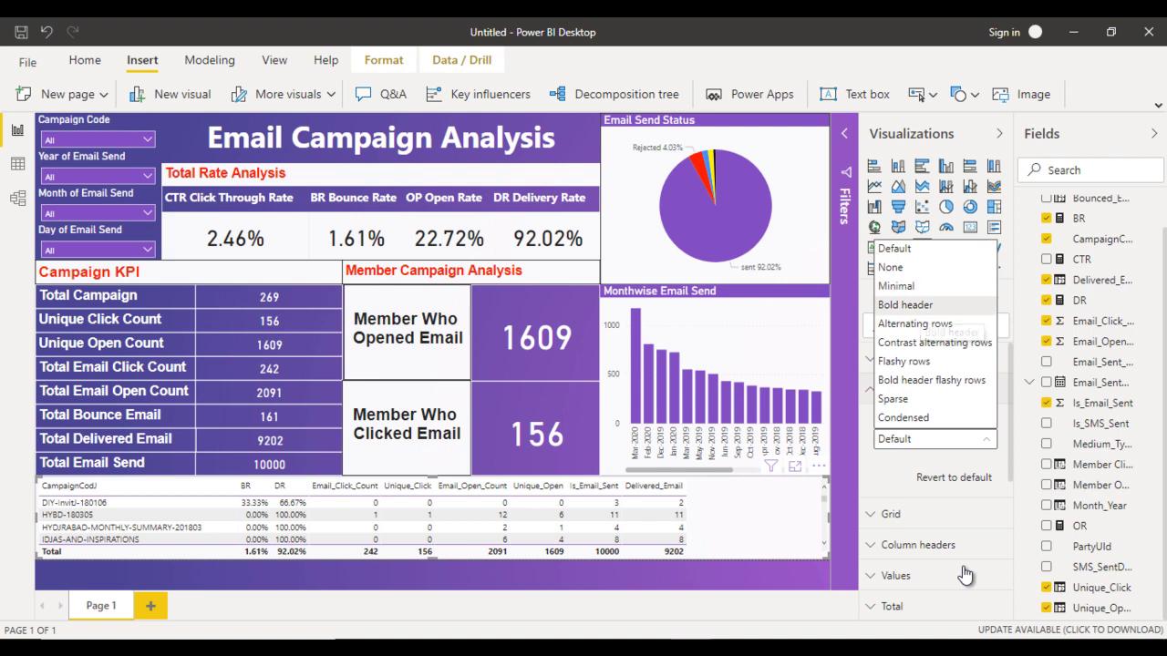
Step: Apply the Bold header style to the campaign table and raise its text size to 12 pt
{"action": "key", "text": "Return"}
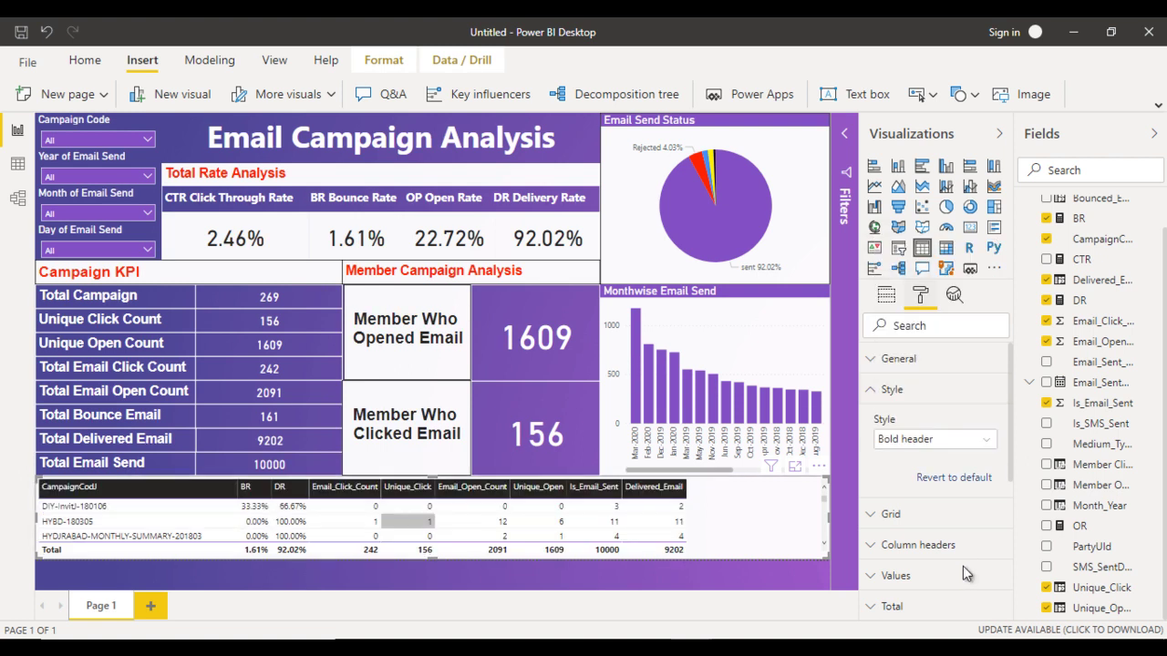
{"action": "left_click", "coordinate": [966, 573]}
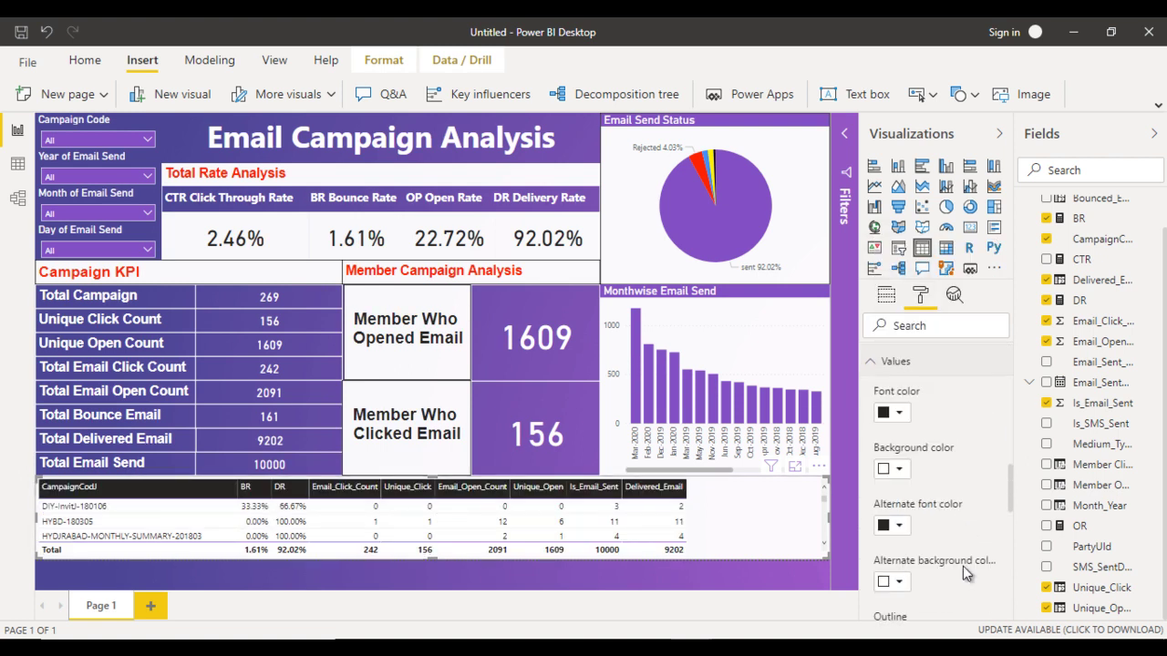
{"action": "scroll", "coordinate": [966, 572], "scroll_direction": "down", "scroll_amount": 1}
{"action": "scroll", "coordinate": [966, 572], "scroll_direction": "down", "scroll_amount": 2}
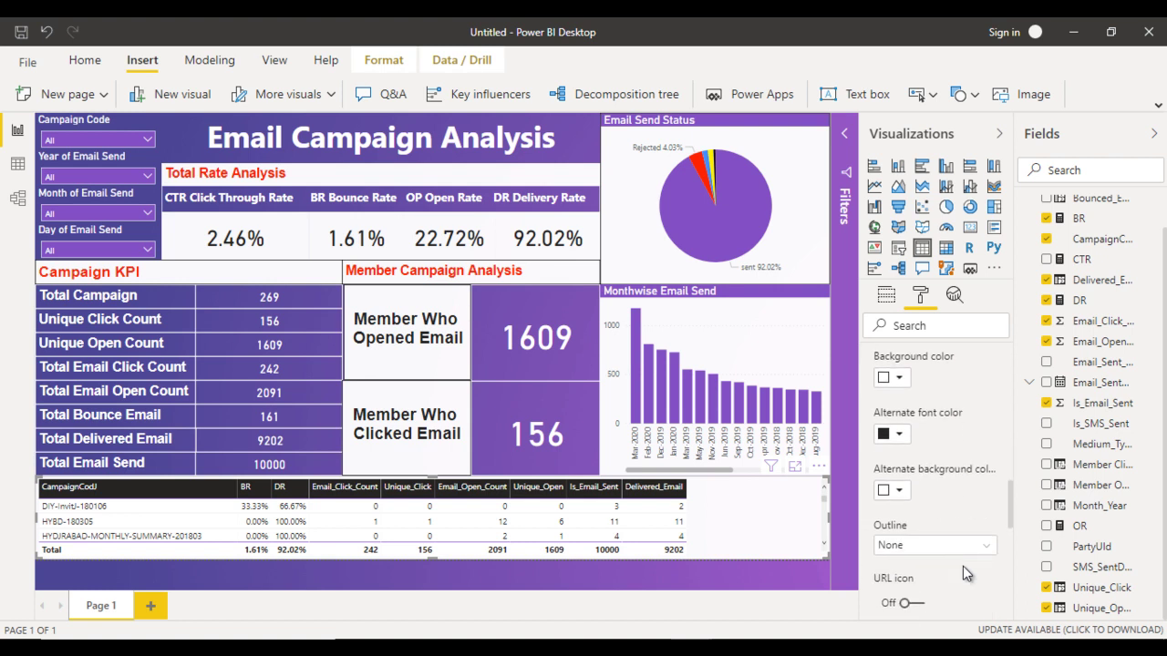
{"action": "scroll", "coordinate": [966, 572], "scroll_direction": "down", "scroll_amount": 4}
{"action": "scroll", "coordinate": [967, 572], "scroll_direction": "down", "scroll_amount": 2}
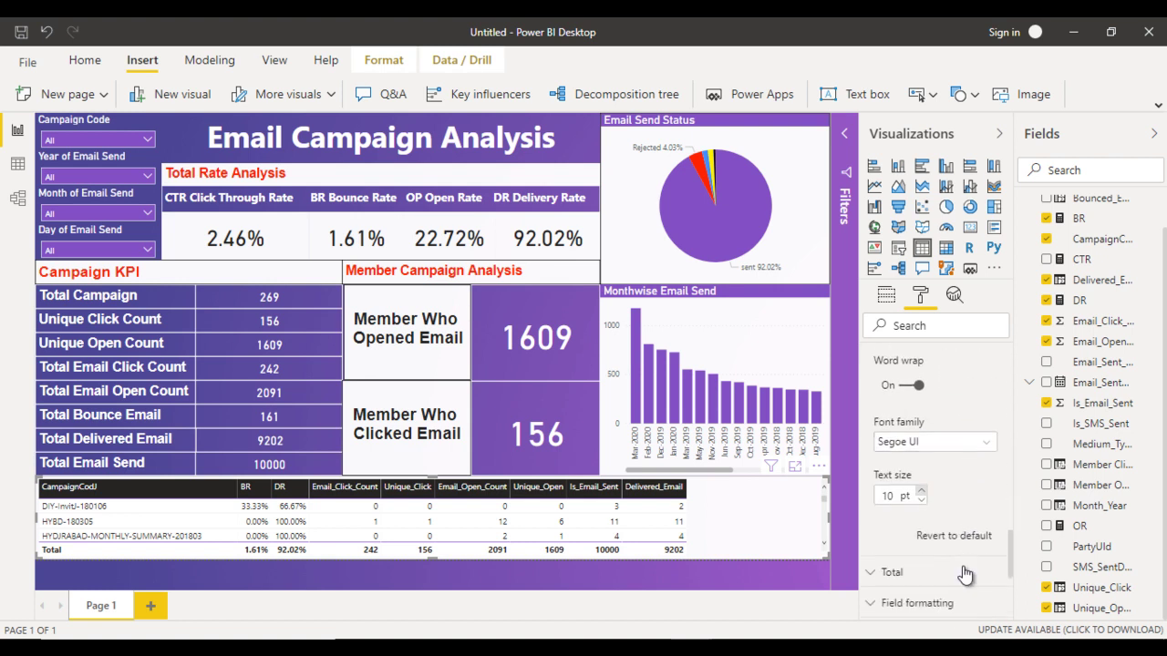
{"action": "key", "text": "Up"}
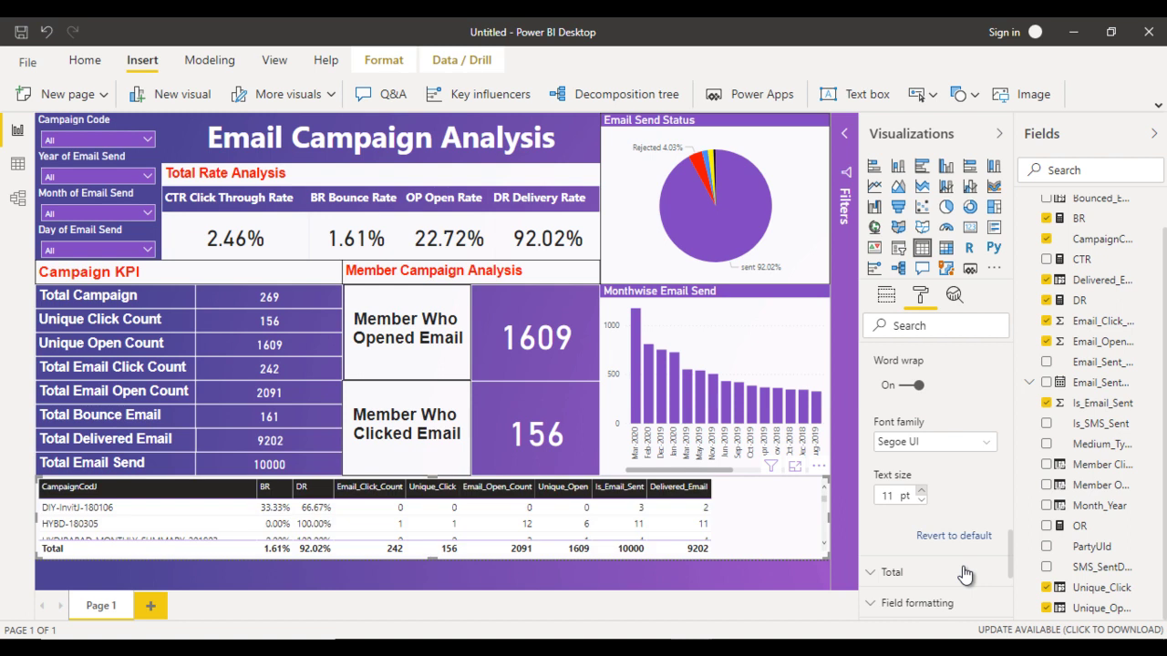
{"action": "key", "text": "Up"}
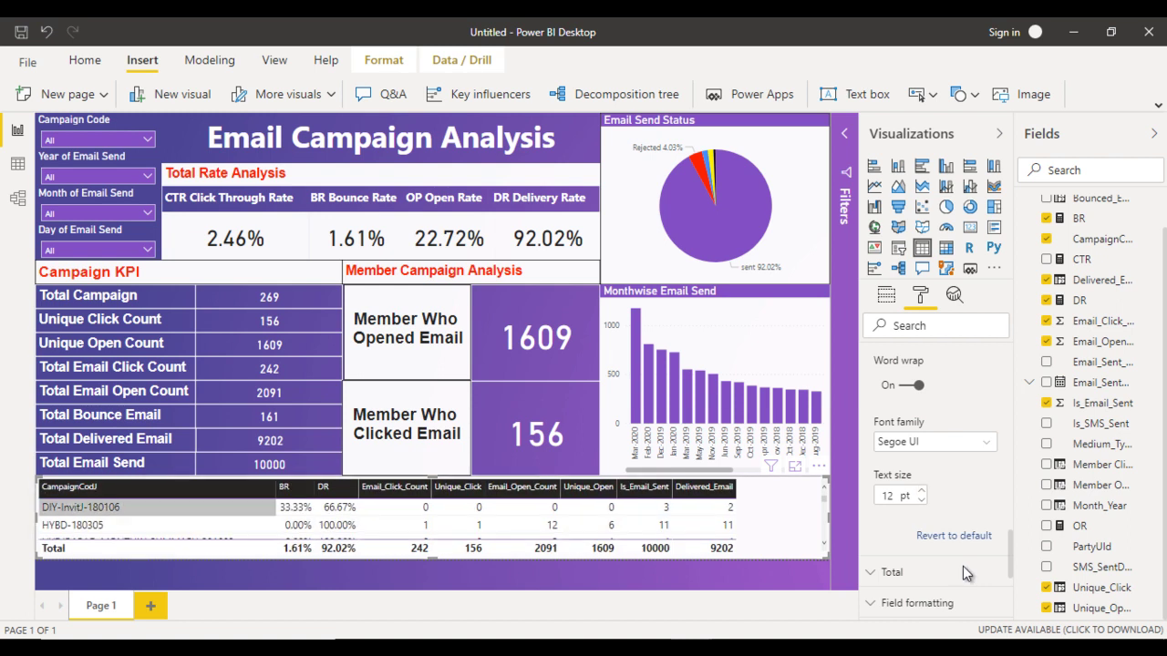
{"action": "scroll", "coordinate": [966, 572], "scroll_direction": "up", "scroll_amount": 3}
{"action": "scroll", "coordinate": [966, 572], "scroll_direction": "up", "scroll_amount": 2}
{"action": "scroll", "coordinate": [966, 573], "scroll_direction": "up", "scroll_amount": 2}
{"action": "scroll", "coordinate": [966, 573], "scroll_direction": "up", "scroll_amount": 4}
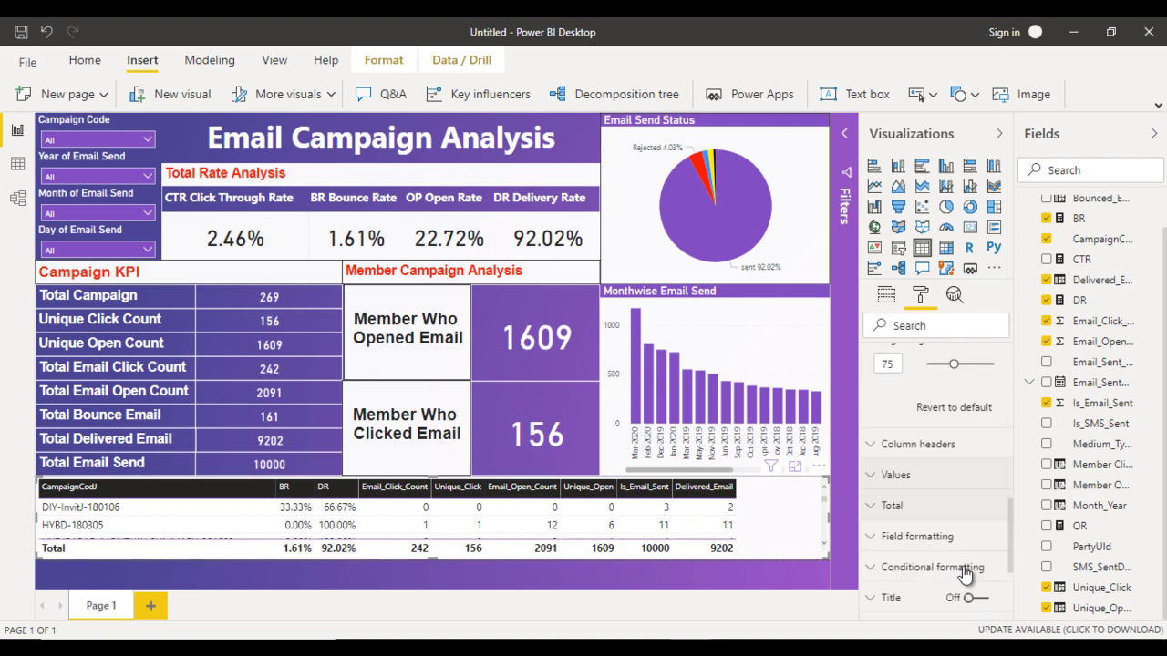
{"action": "scroll", "coordinate": [965, 573], "scroll_direction": "down", "scroll_amount": 1}
{"action": "scroll", "coordinate": [965, 572], "scroll_direction": "down", "scroll_amount": 1}
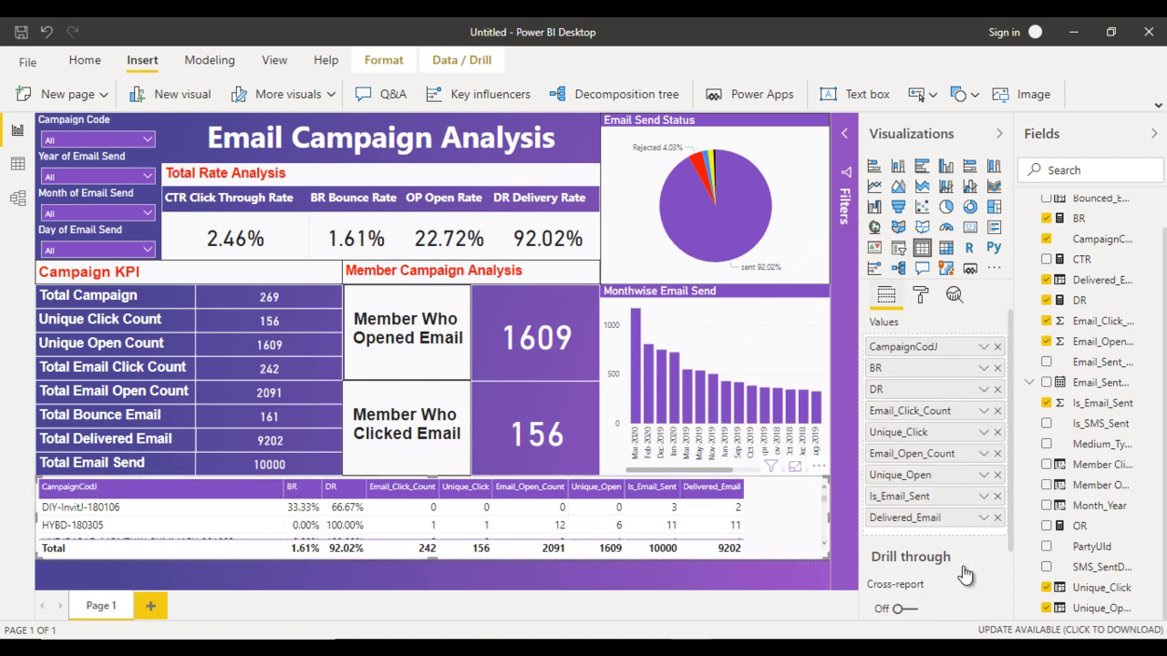
Step: Rename the table's BR field to 'Bounced Rate', leaving DR unchanged
{"action": "left_click", "coordinate": [982, 367]}
{"action": "key", "text": "Down"}
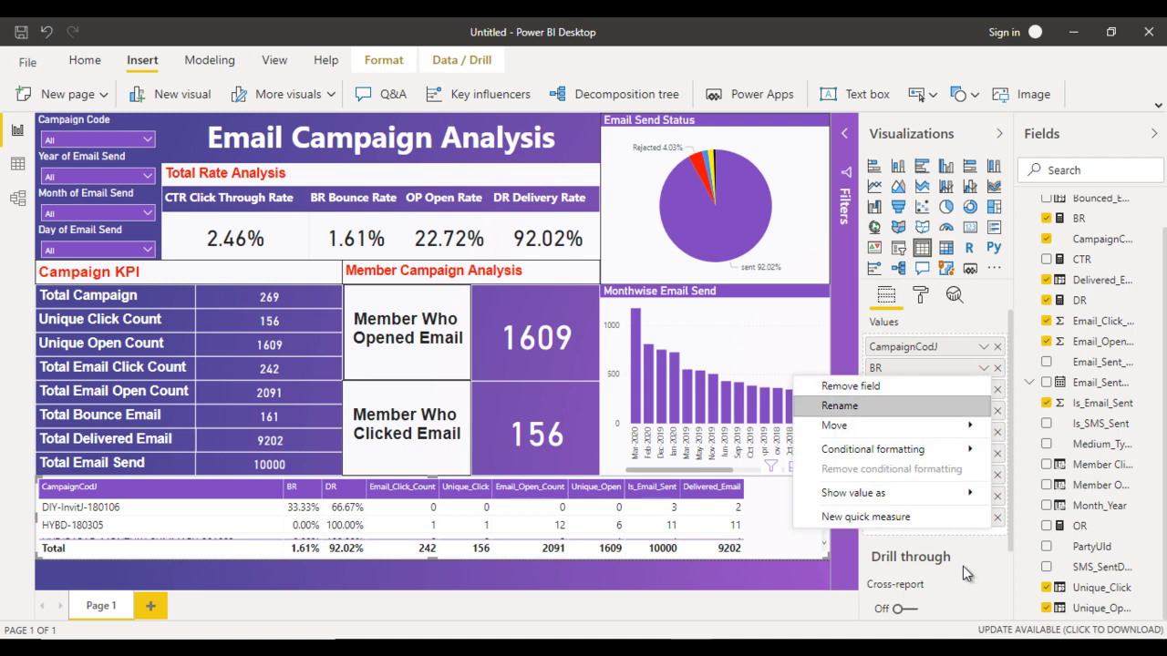
{"action": "key", "text": "Escape"}
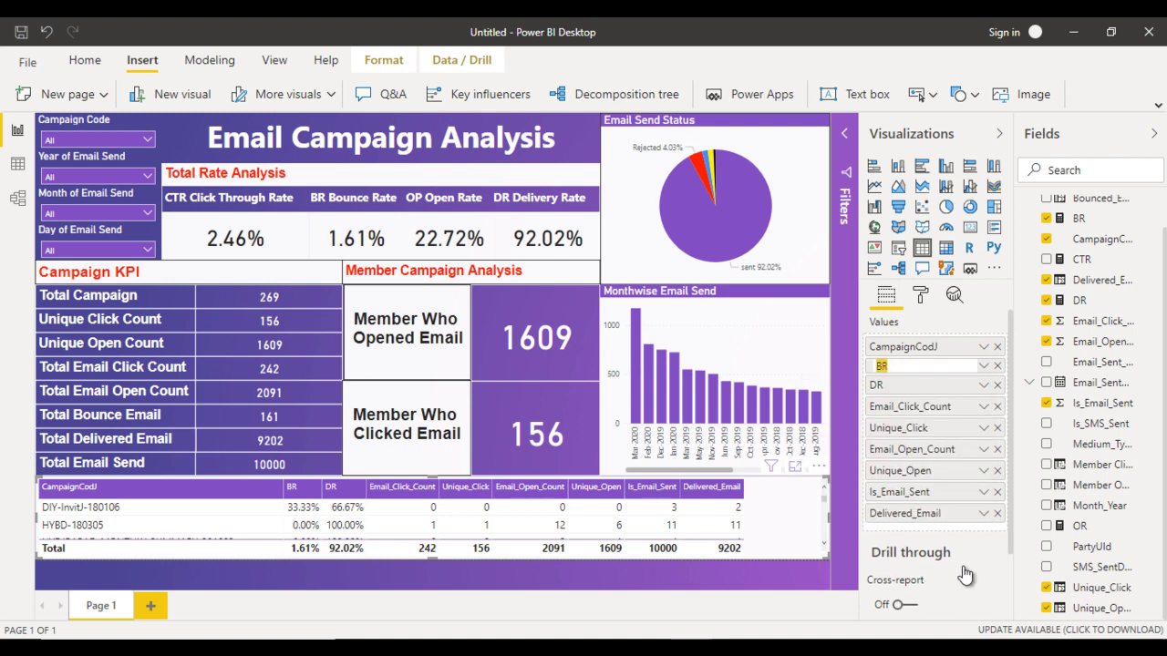
{"action": "type", "text": "Bounced Rate"}
{"action": "key", "text": "Return"}
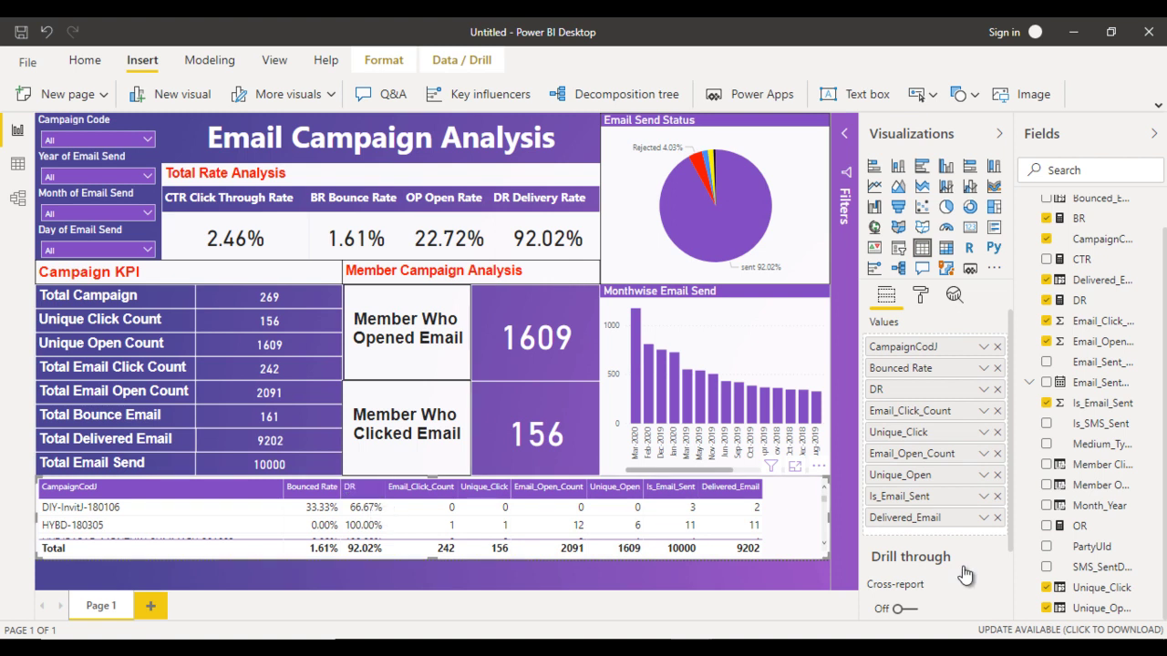
{"action": "left_click", "coordinate": [983, 390]}
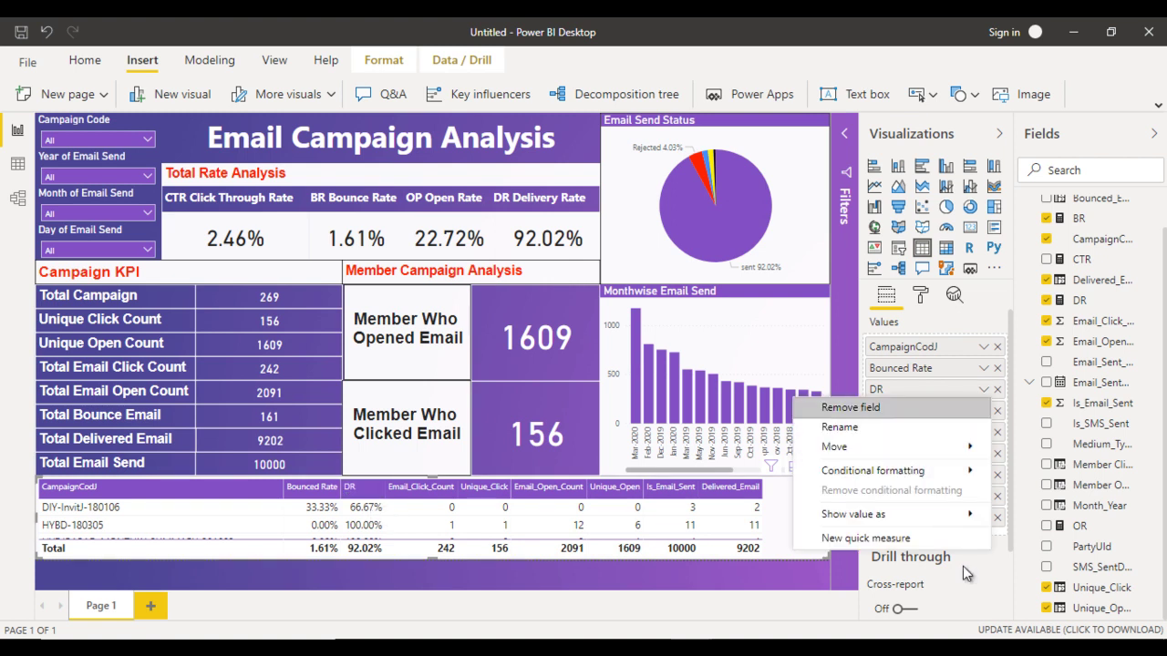
{"action": "key", "text": "Escape"}
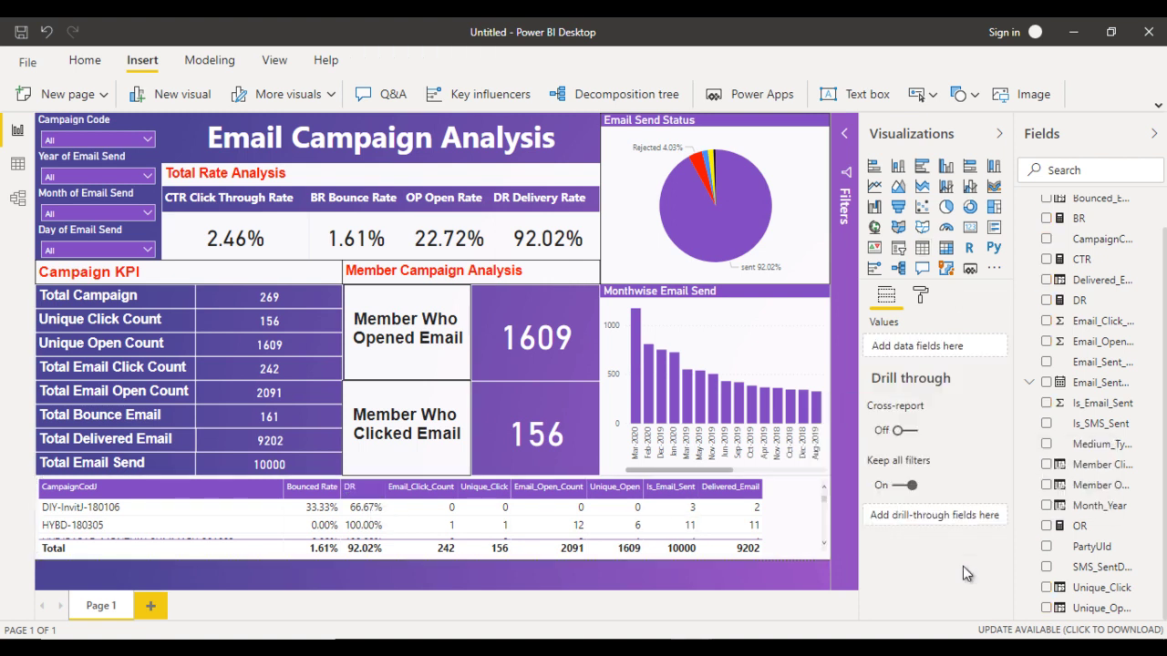